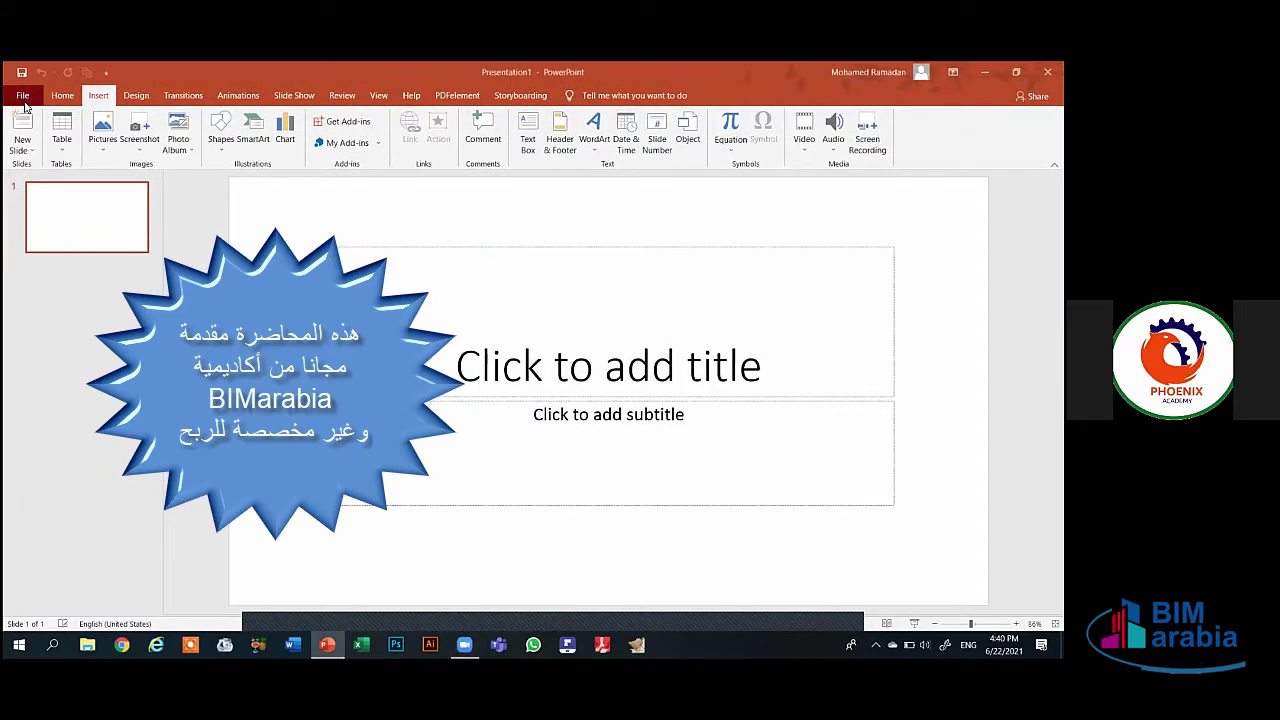
# Glance at the File backstage, then delete the title and subtitle placeholders from slide 1
pyautogui.hotkey('alt', 'f')
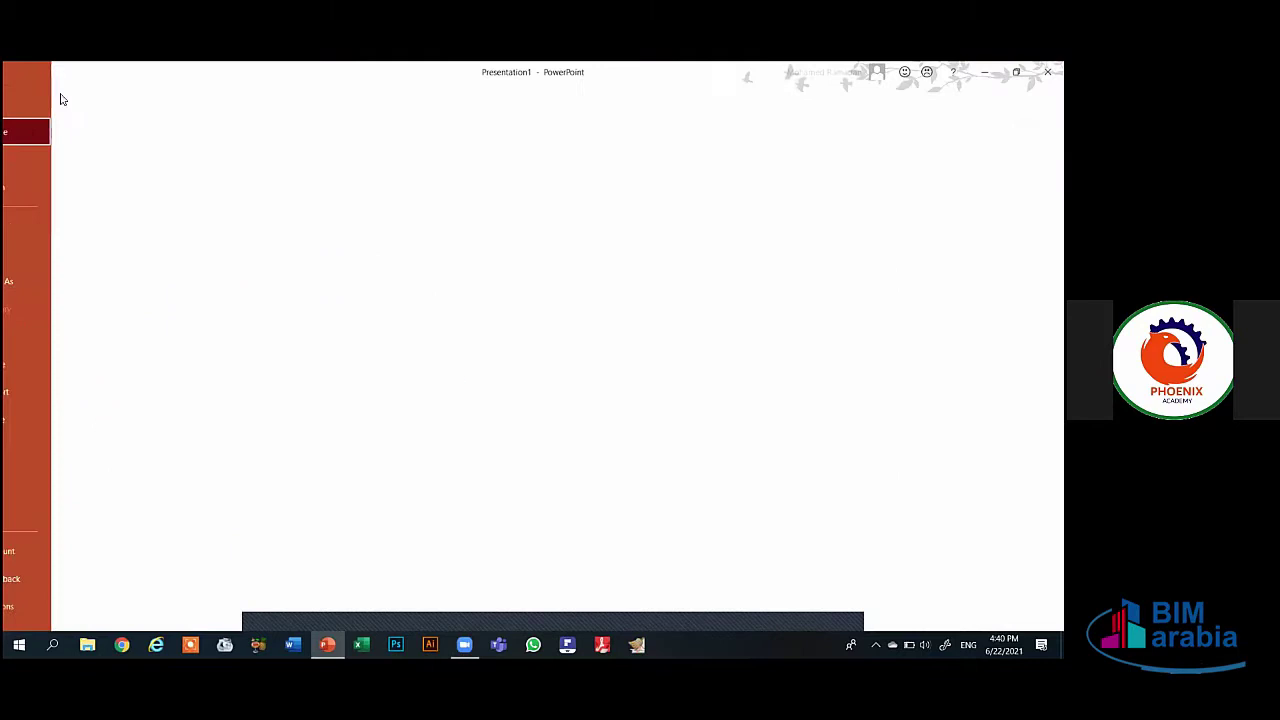
pyautogui.press('Escape')
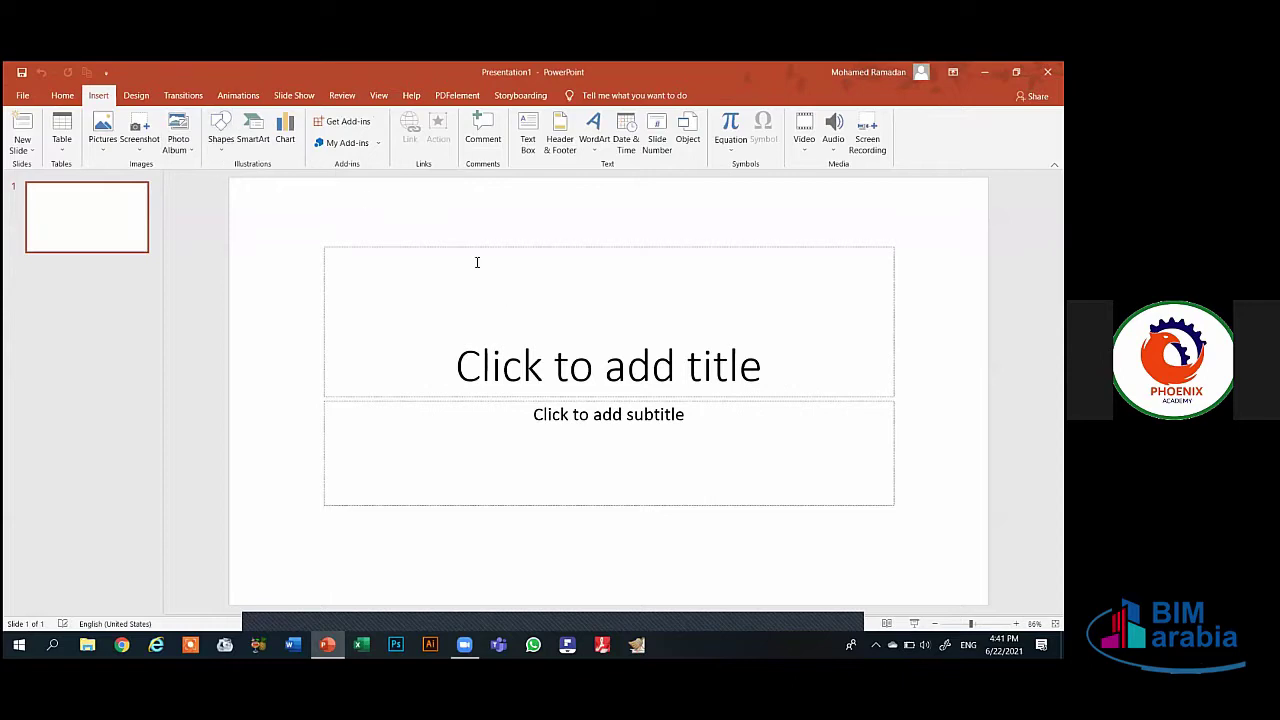
pyautogui.click(396, 249)
pyautogui.press('Delete')
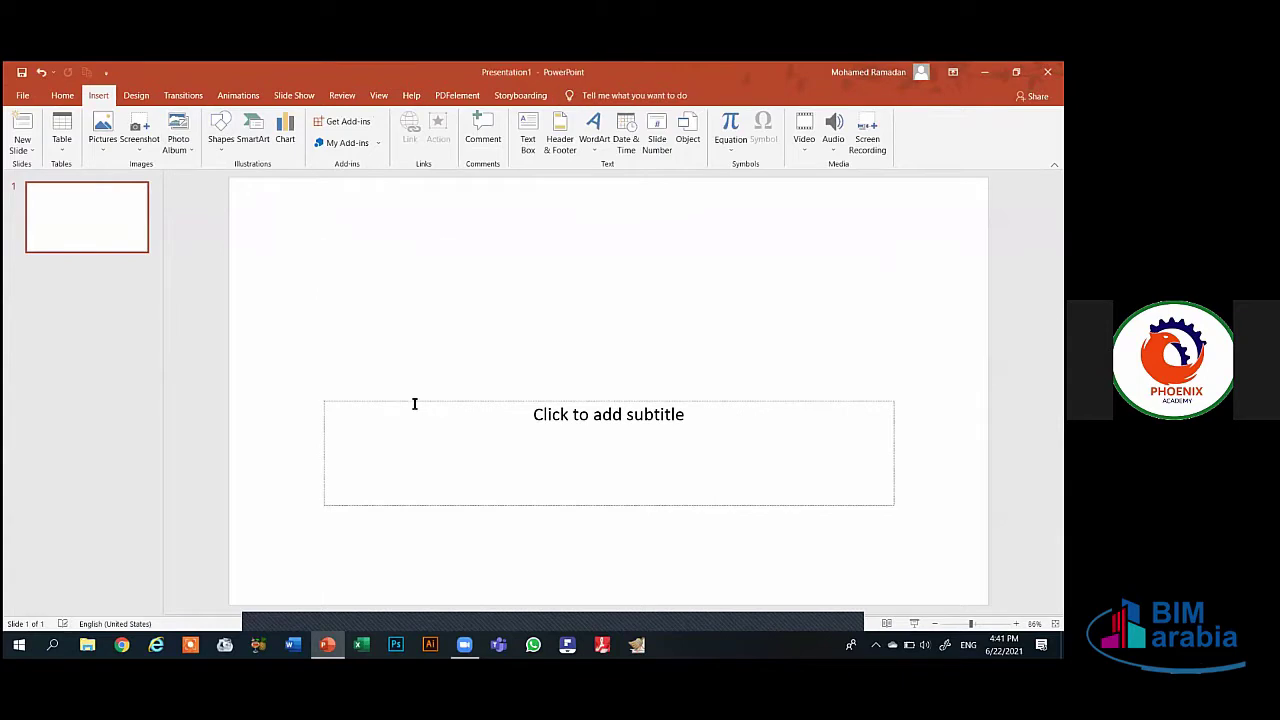
pyautogui.click(416, 403)
pyautogui.press('Delete')
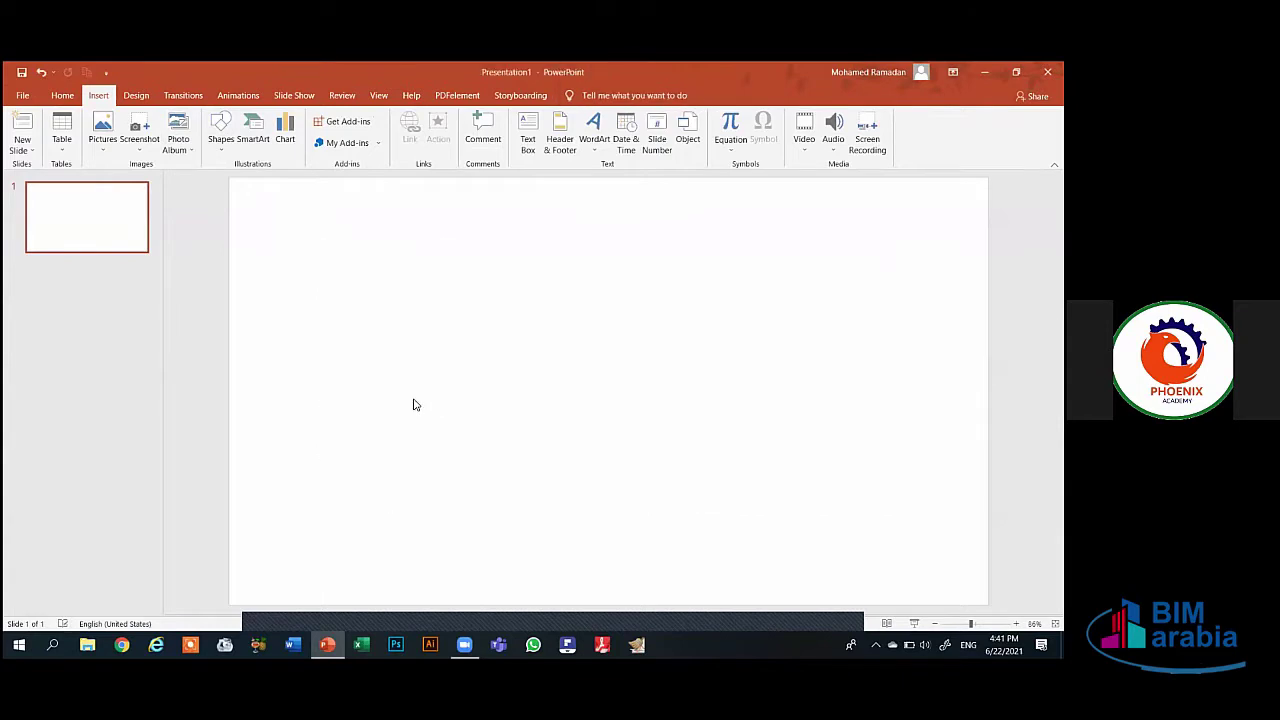
# Draw a blue Chord shape in the upper left and place an overlapping copy beside it
pyautogui.click(218, 137)
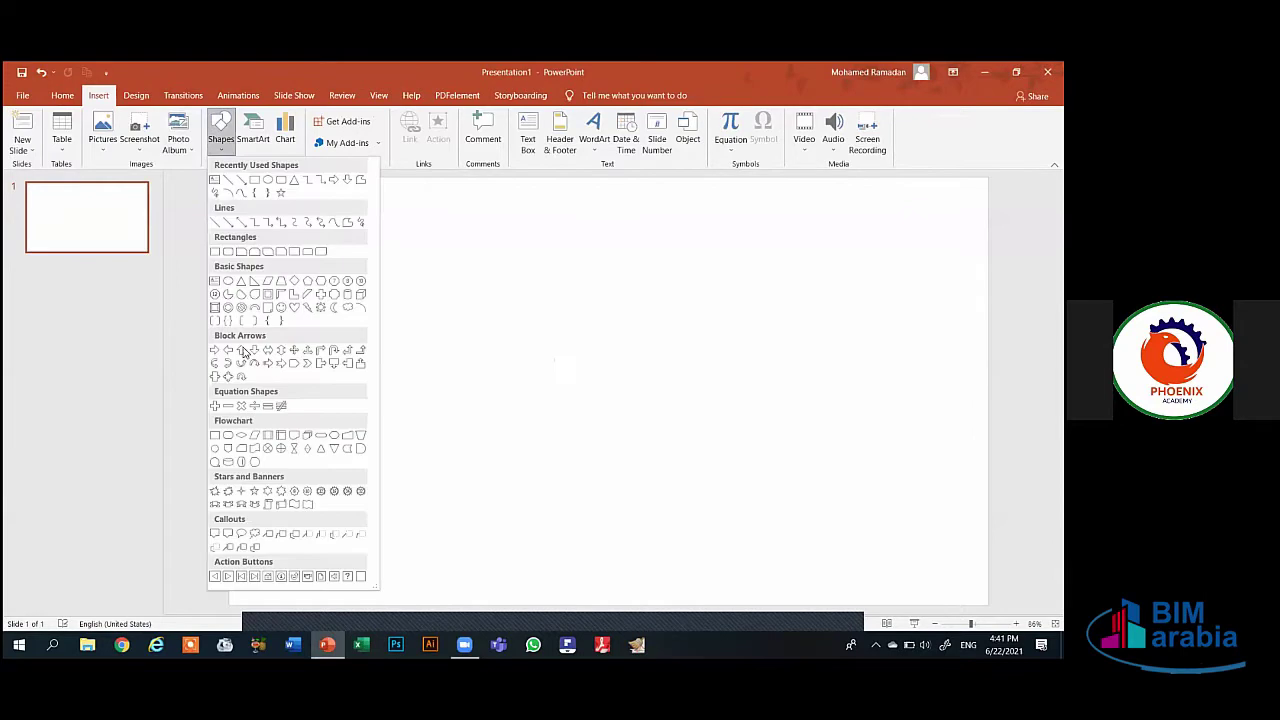
pyautogui.click(241, 295)
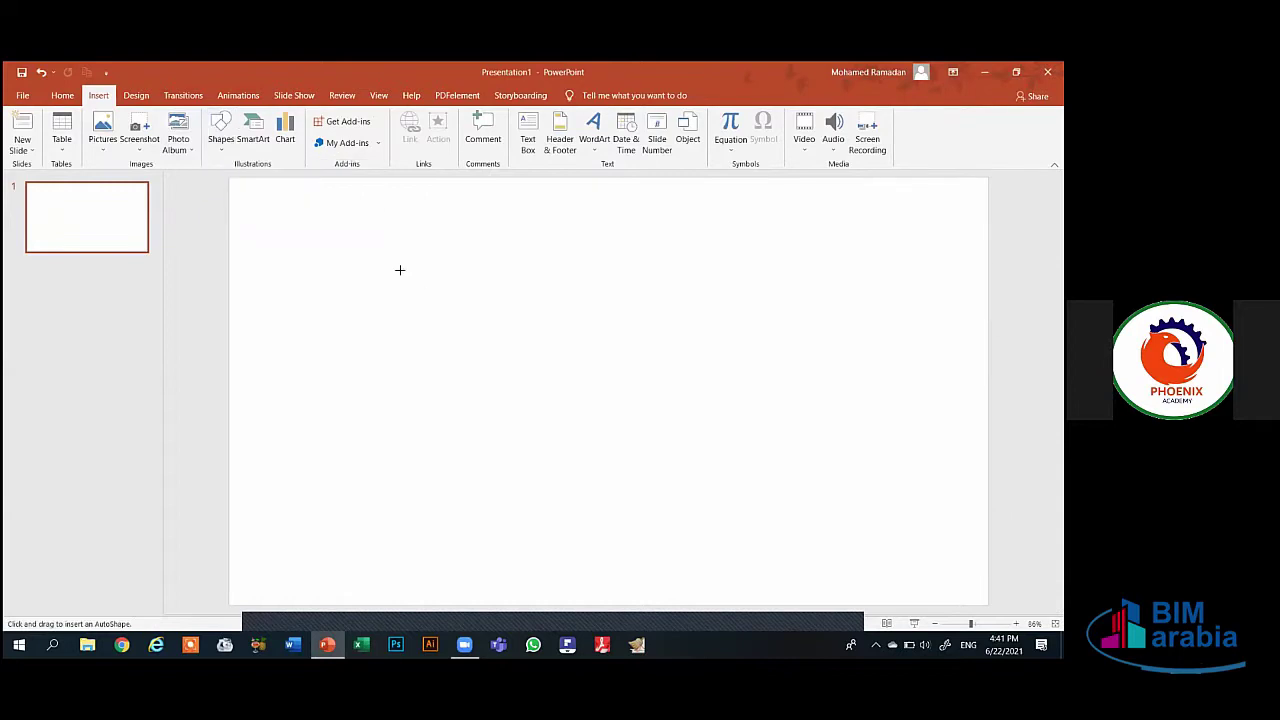
pyautogui.moveTo(399, 270); pyautogui.dragTo(490, 355)
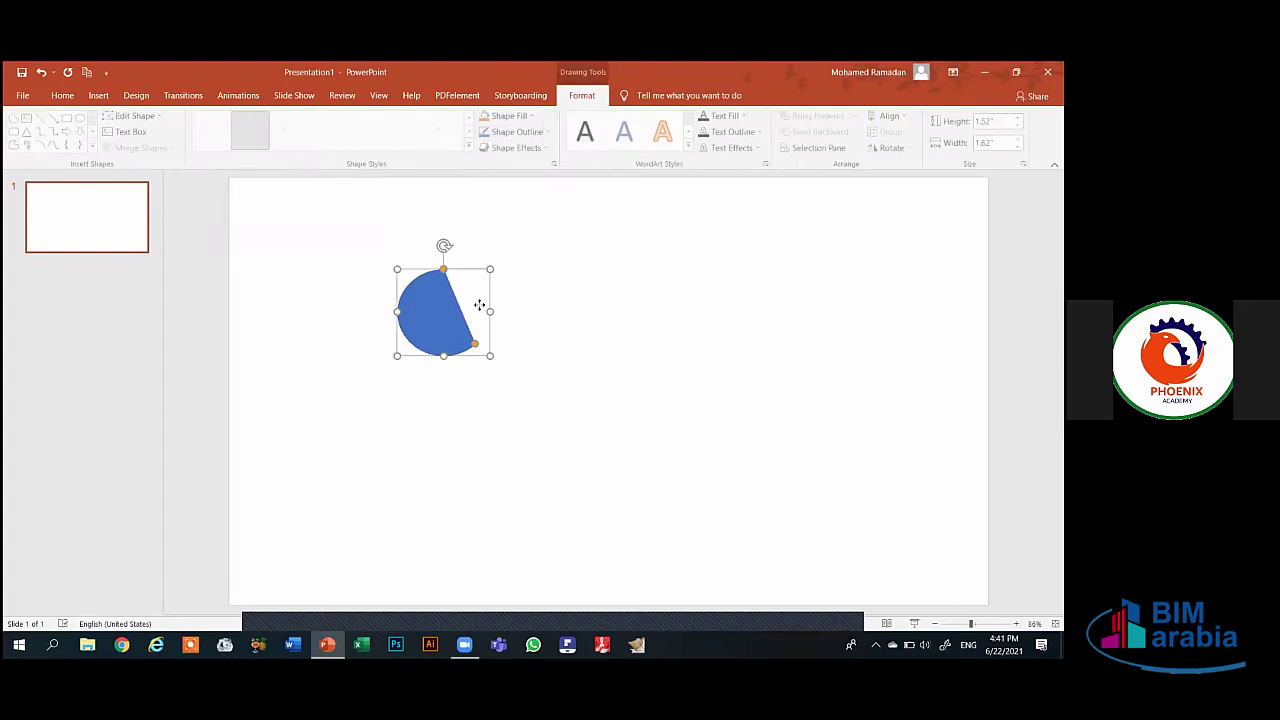
pyautogui.moveTo(480, 306)
pyautogui.mouseDown()
pyautogui.moveTo(479, 318)
pyautogui.moveTo(526, 306)
pyautogui.mouseUp()
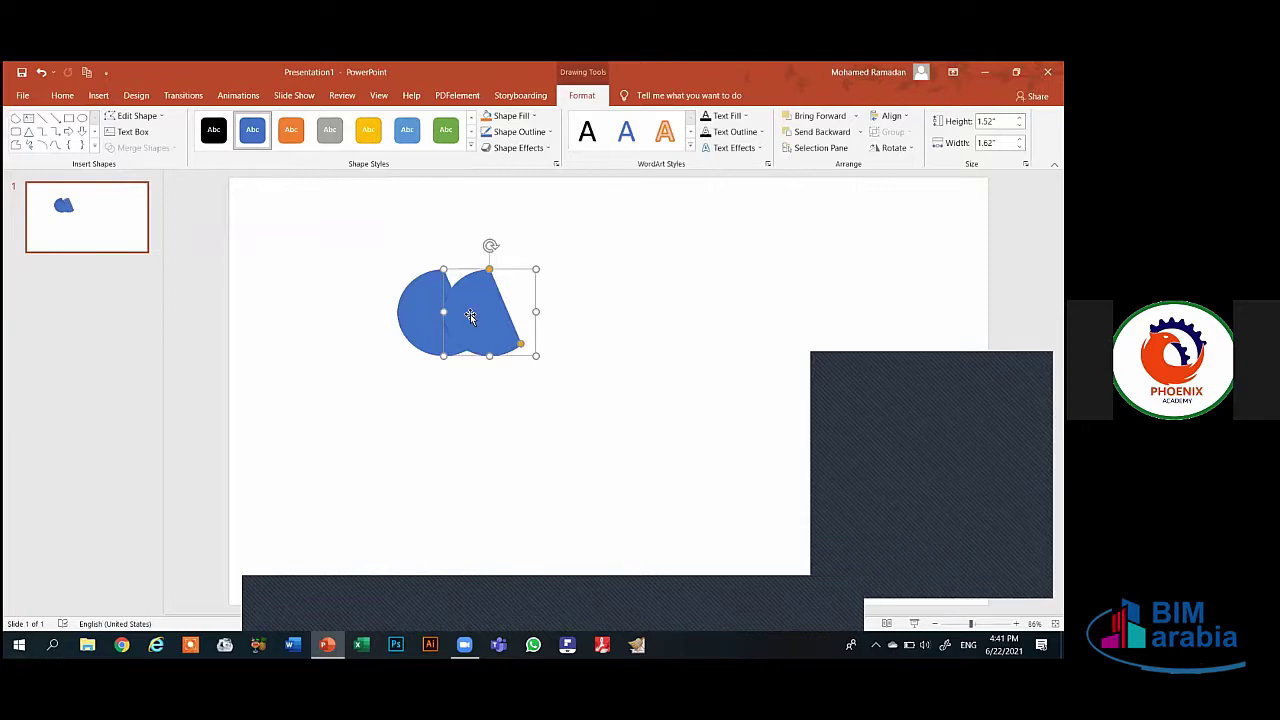
pyautogui.moveTo(466, 306); pyautogui.dragTo(437, 333)
# Select both overlapping shapes, the round one and the pie one, together
pyautogui.keyDown('shift'); pyautogui.click(437, 333); pyautogui.keyUp('shift')
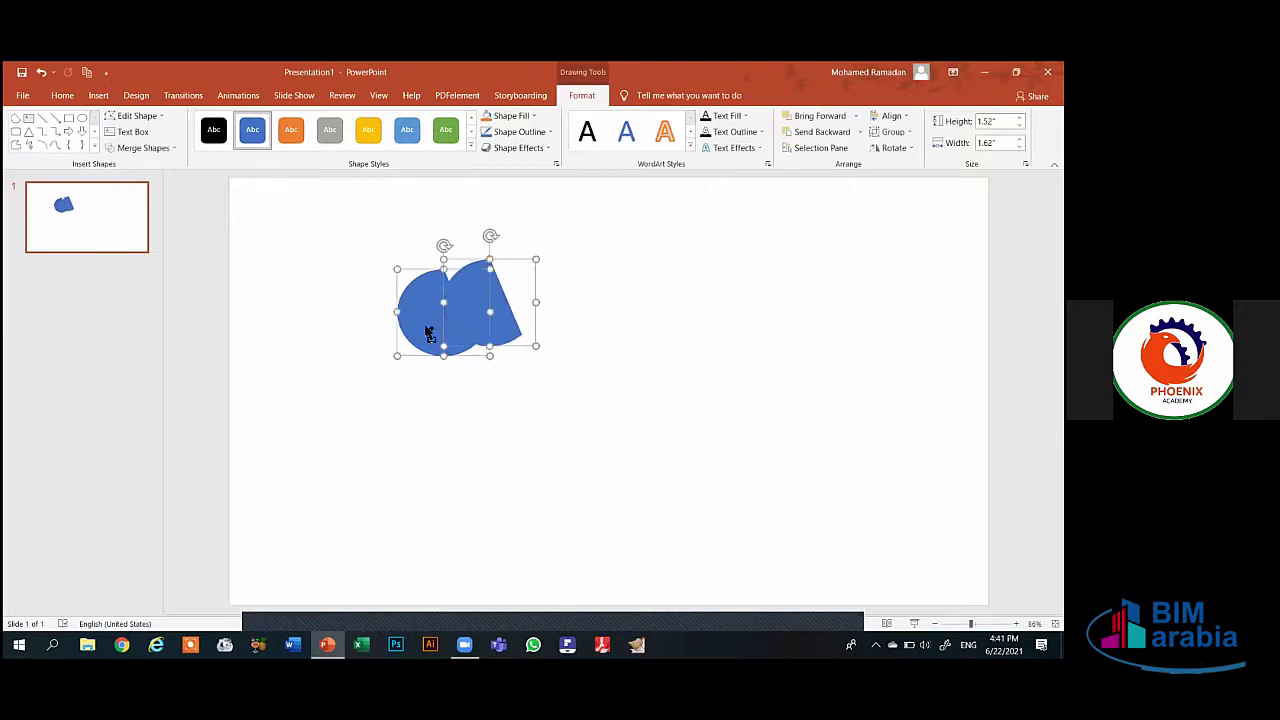
pyautogui.click(457, 387)
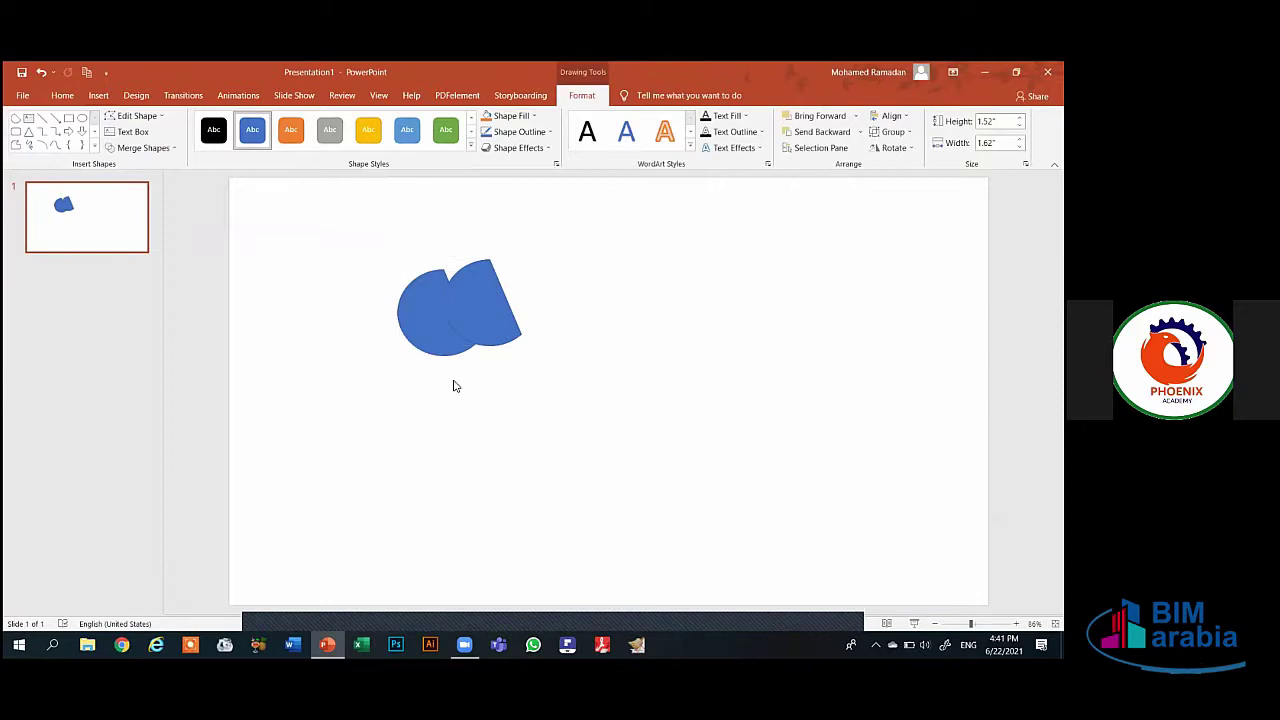
pyautogui.click(467, 306)
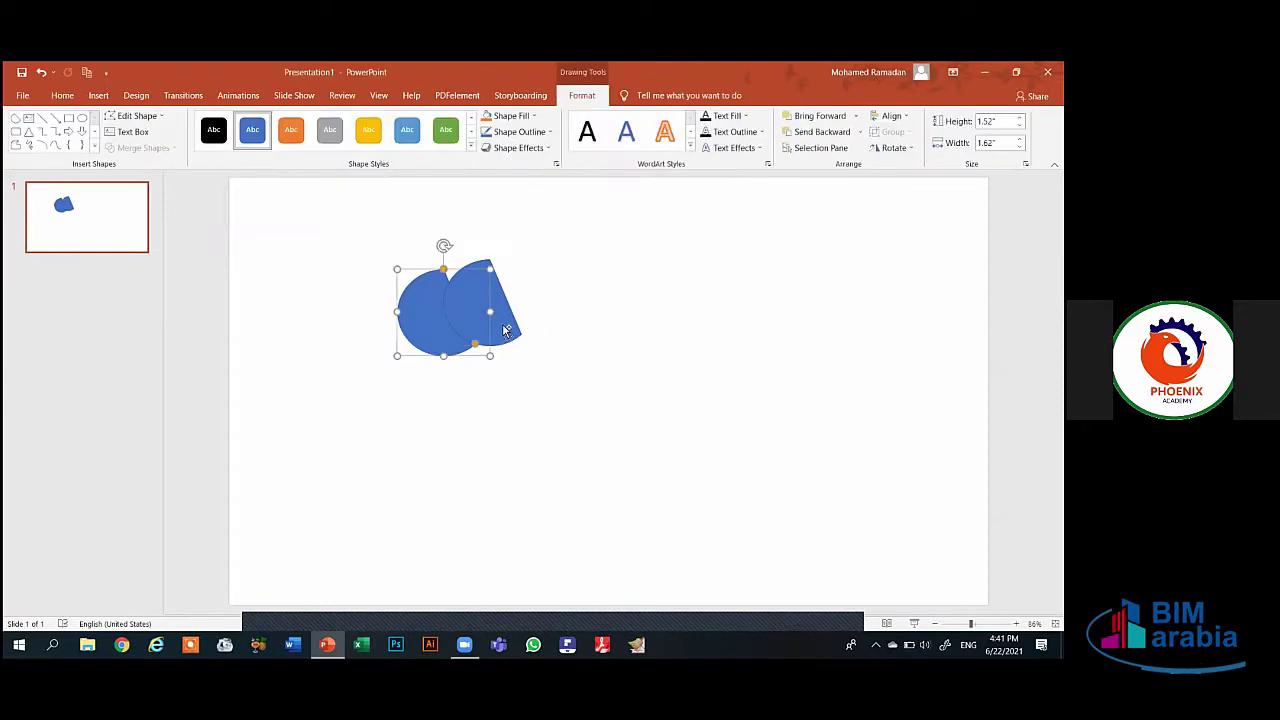
pyautogui.keyDown('shift'); pyautogui.click(502, 329); pyautogui.keyUp('shift')
pyautogui.click(505, 400)
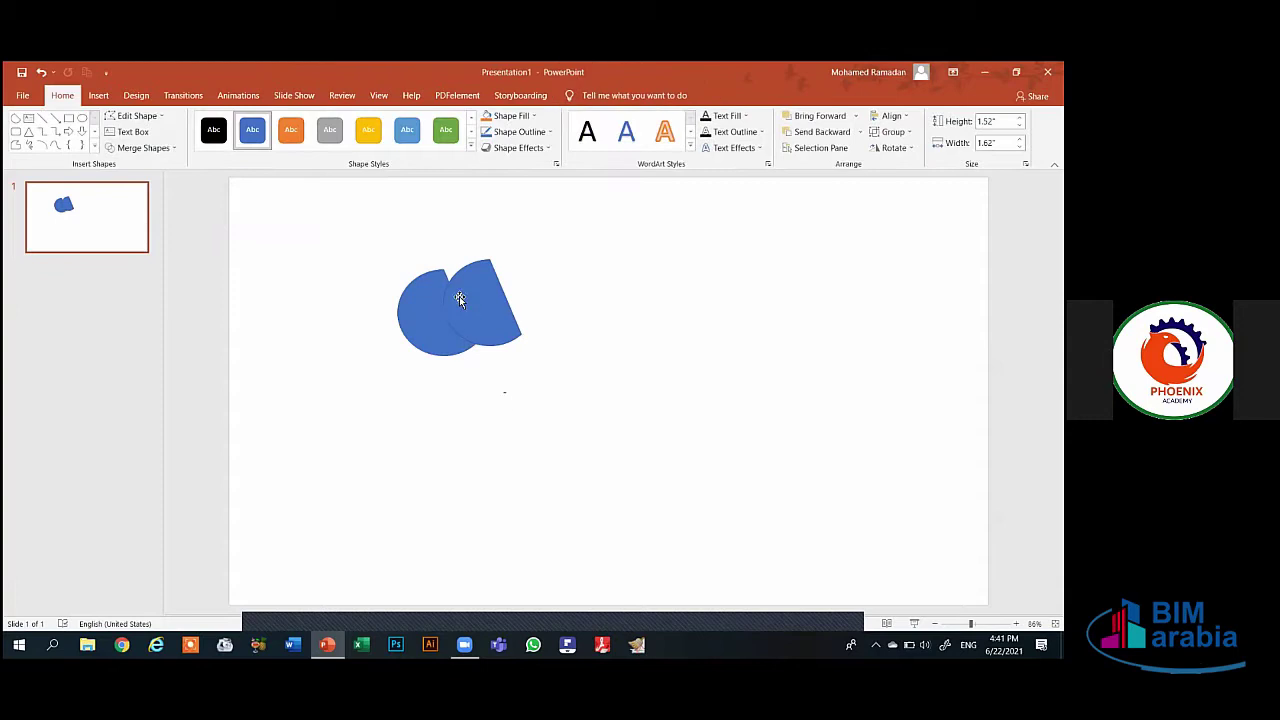
pyautogui.click(426, 313)
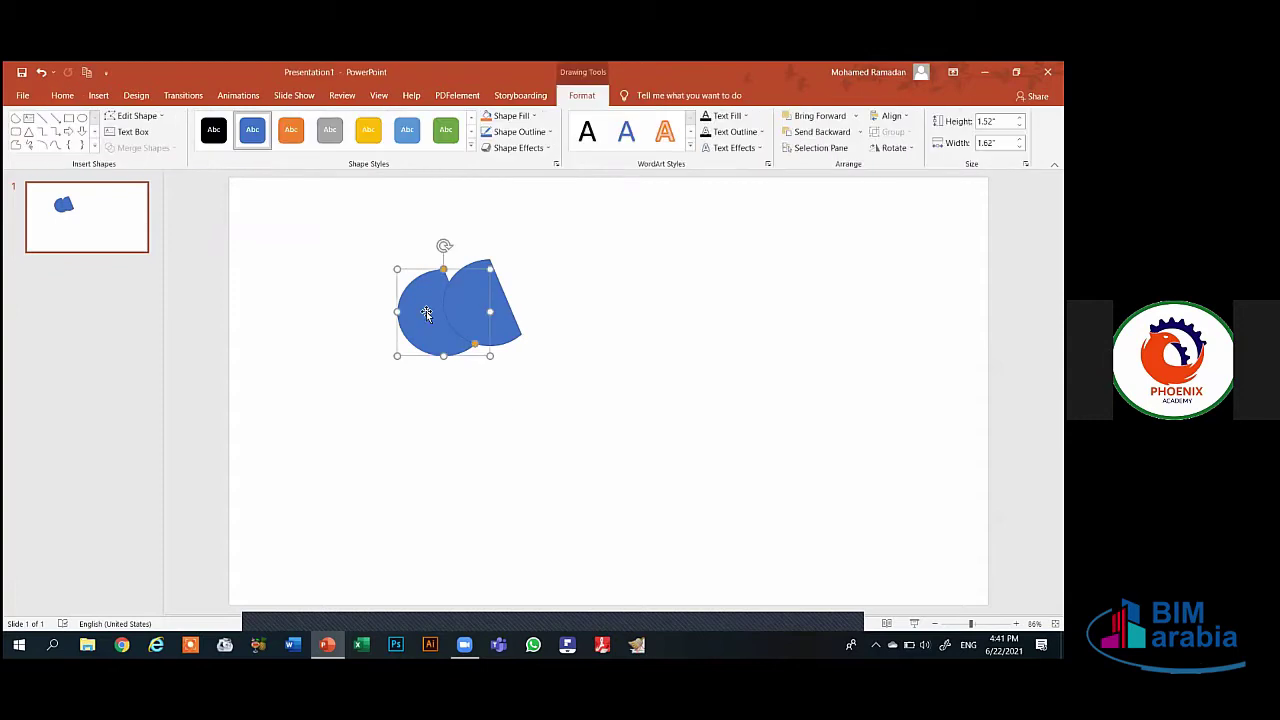
pyautogui.keyDown('shift'); pyautogui.click(506, 328); pyautogui.keyUp('shift')
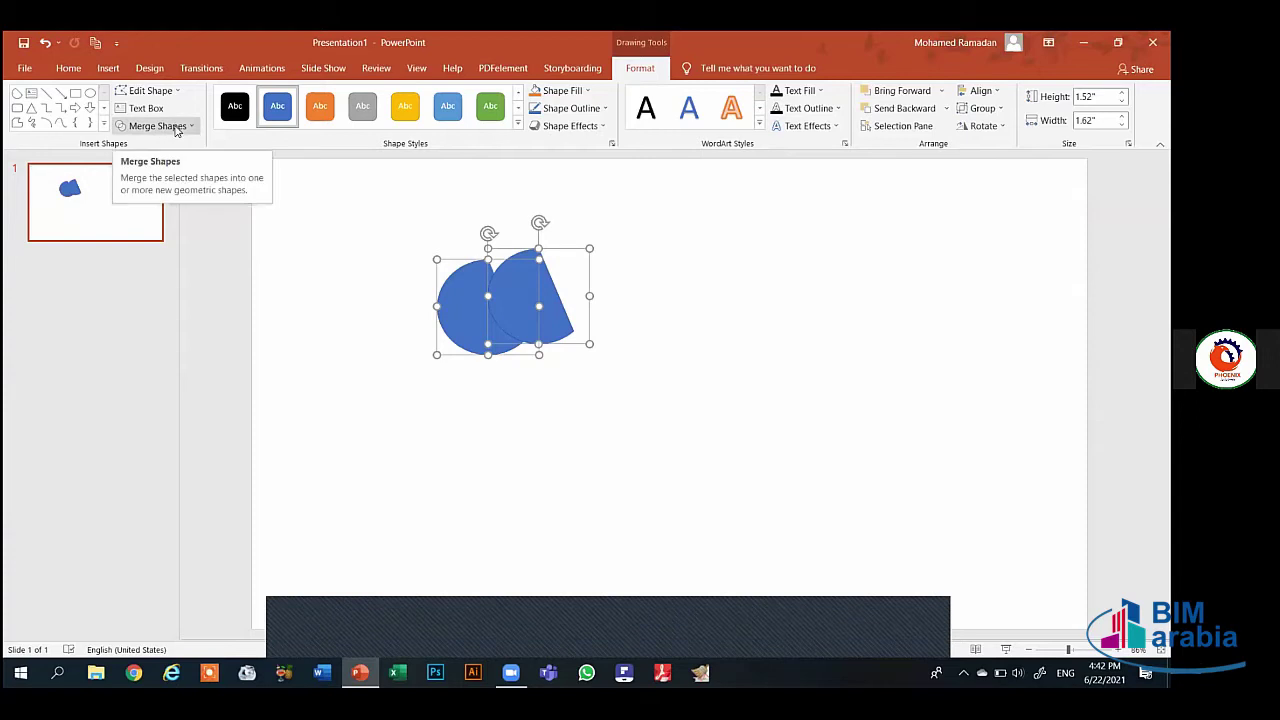
# Look over the Merge Shapes options without applying one, then delete the blue shapes
pyautogui.click(176, 127)
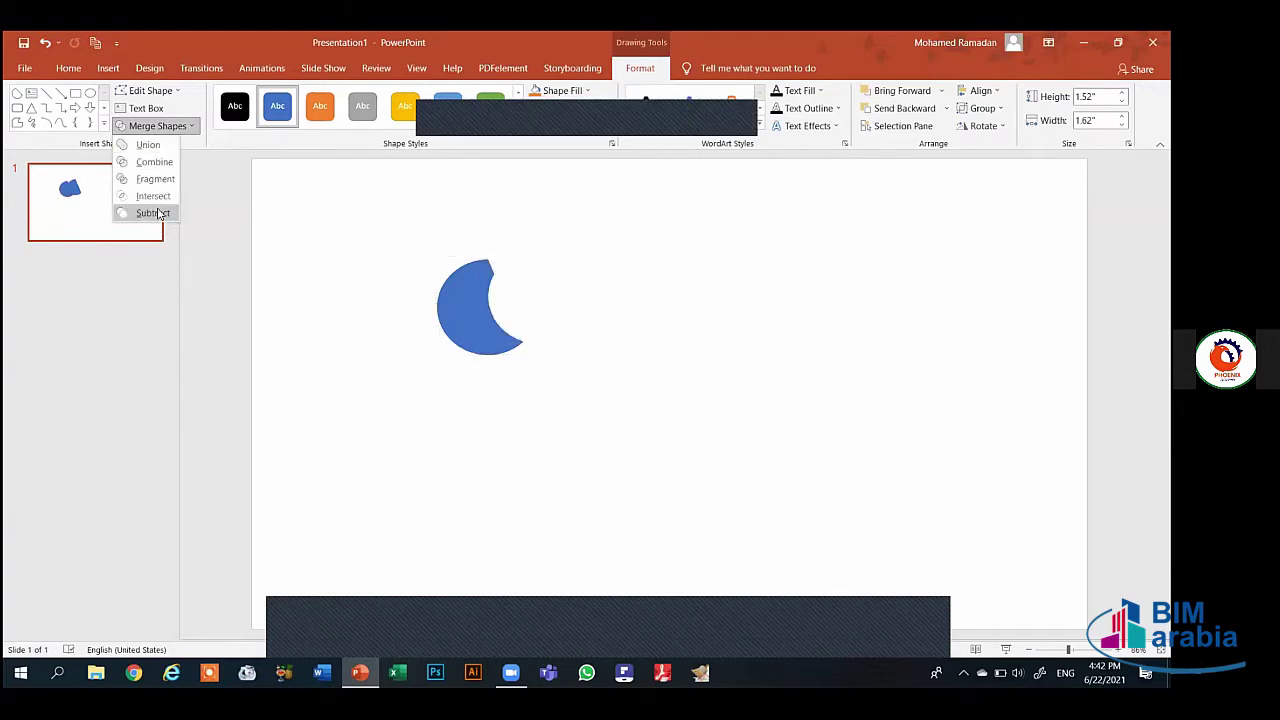
pyautogui.click(925, 372)
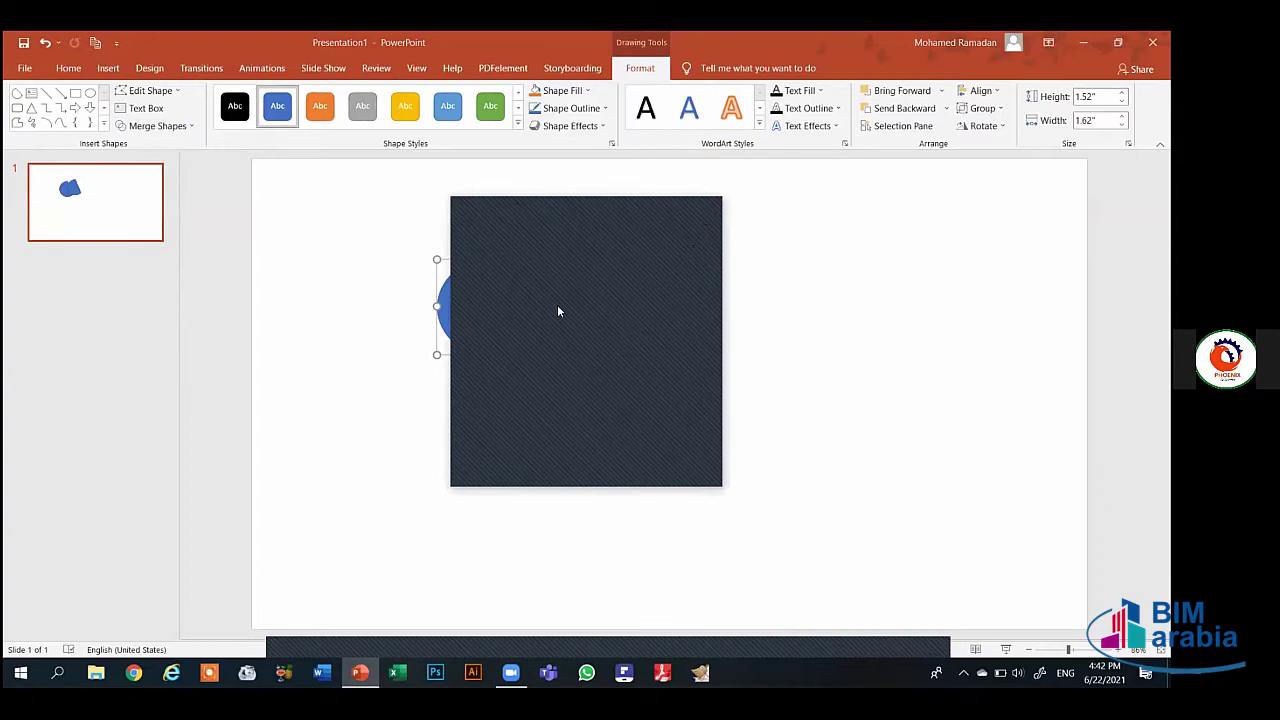
pyautogui.click(534, 322)
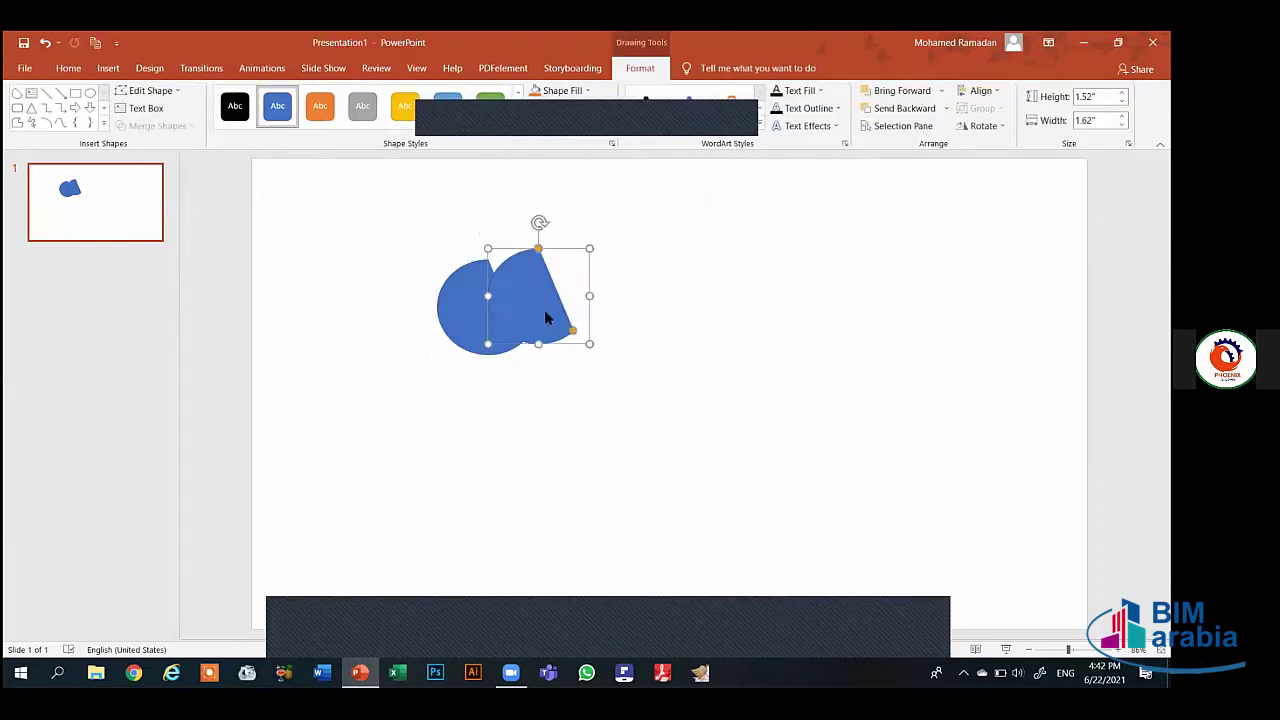
pyautogui.press('Delete')
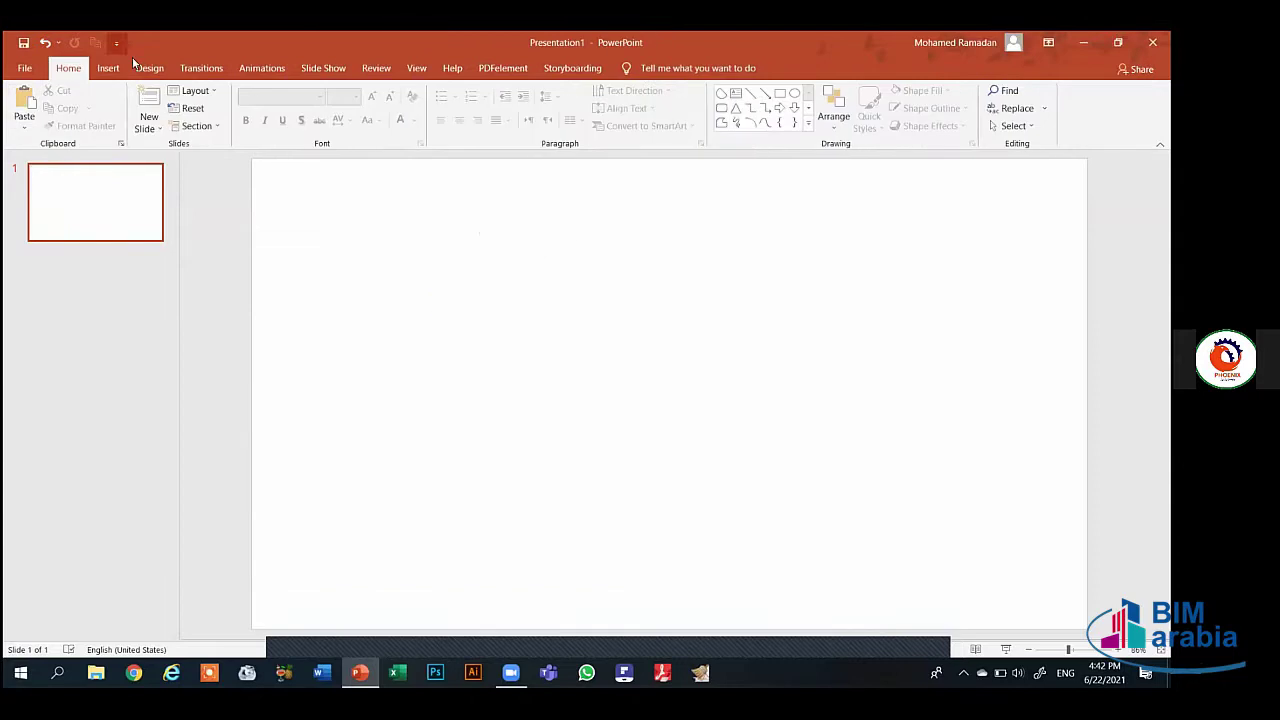
pyautogui.click(108, 68)
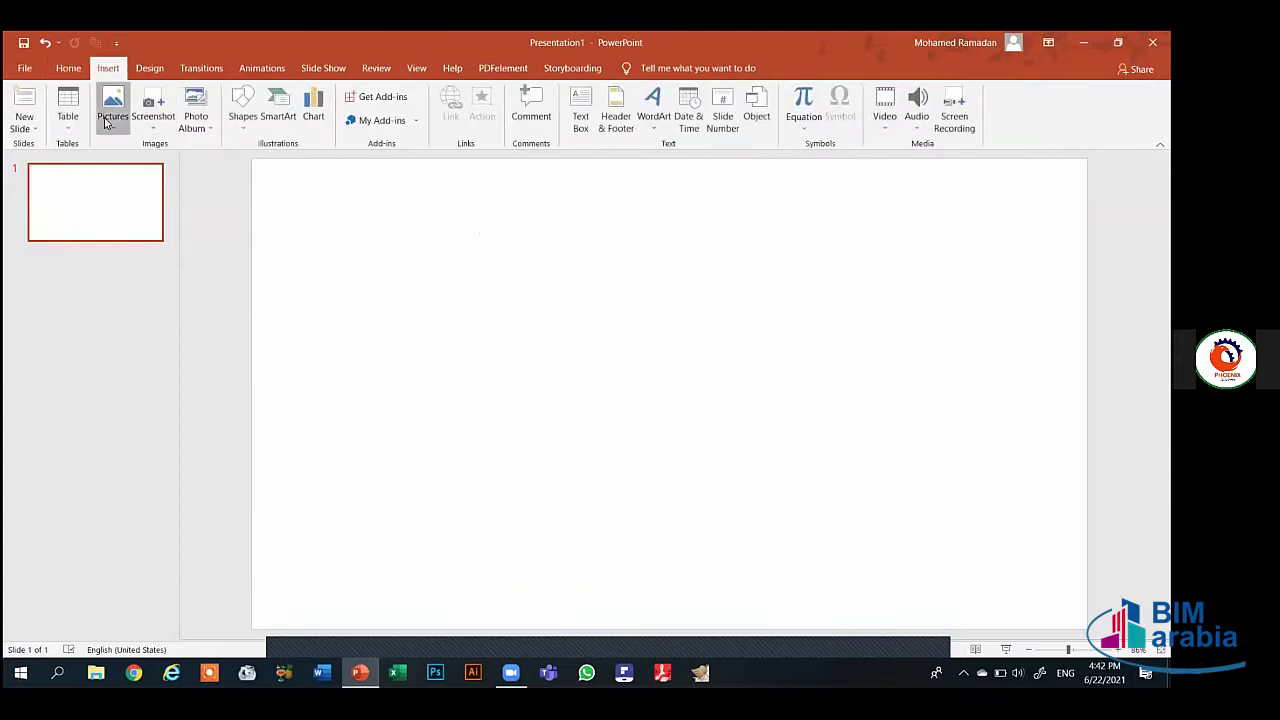
pyautogui.click(106, 122)
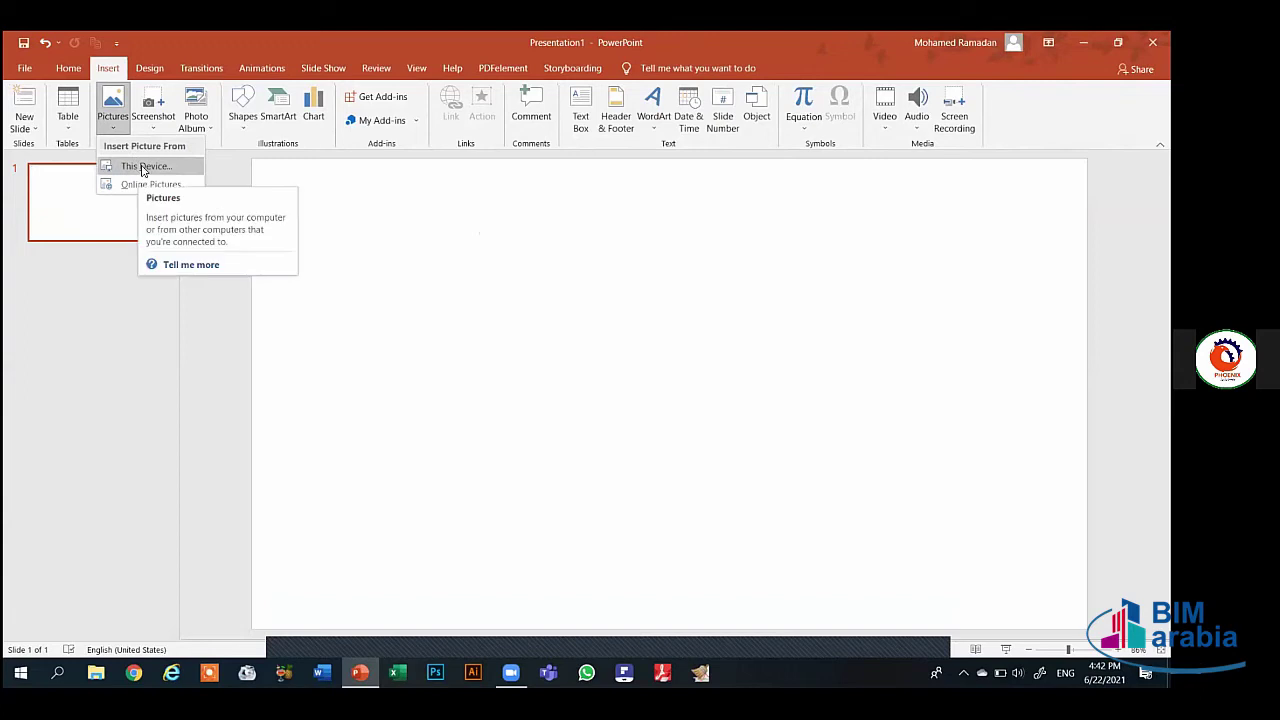
pyautogui.click(143, 167)
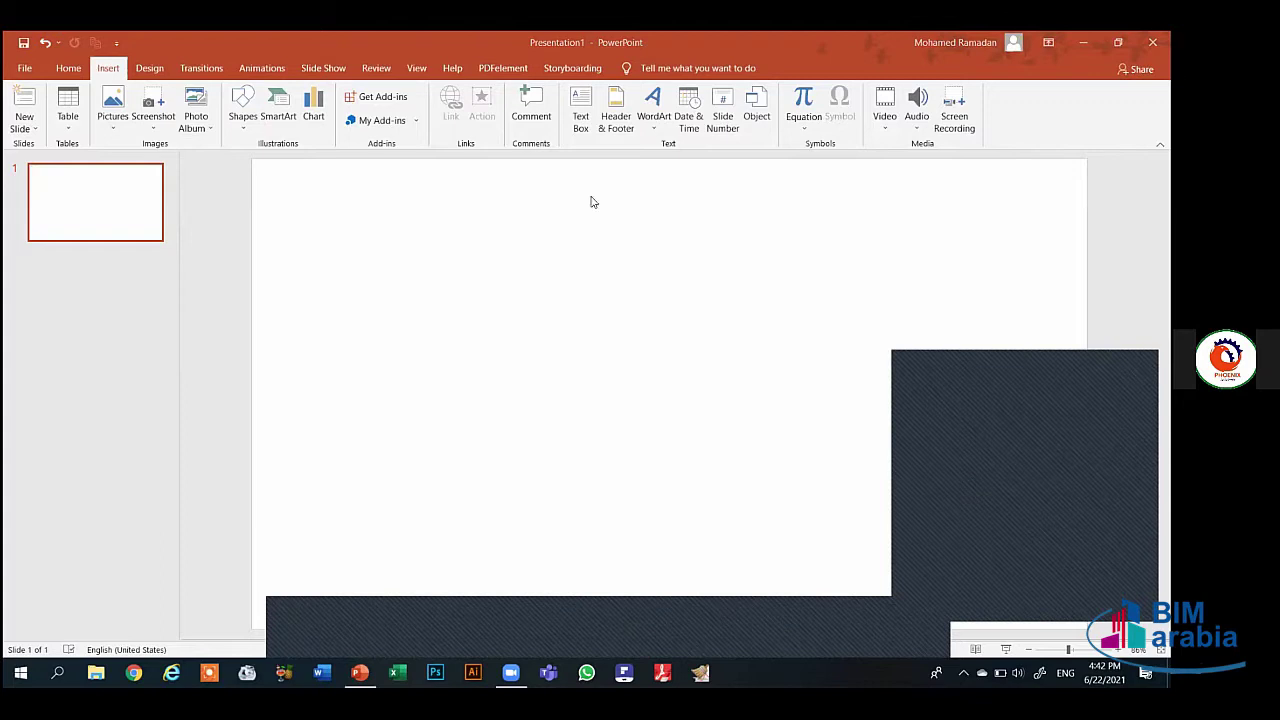
pyautogui.click(111, 121)
pyautogui.click(156, 171)
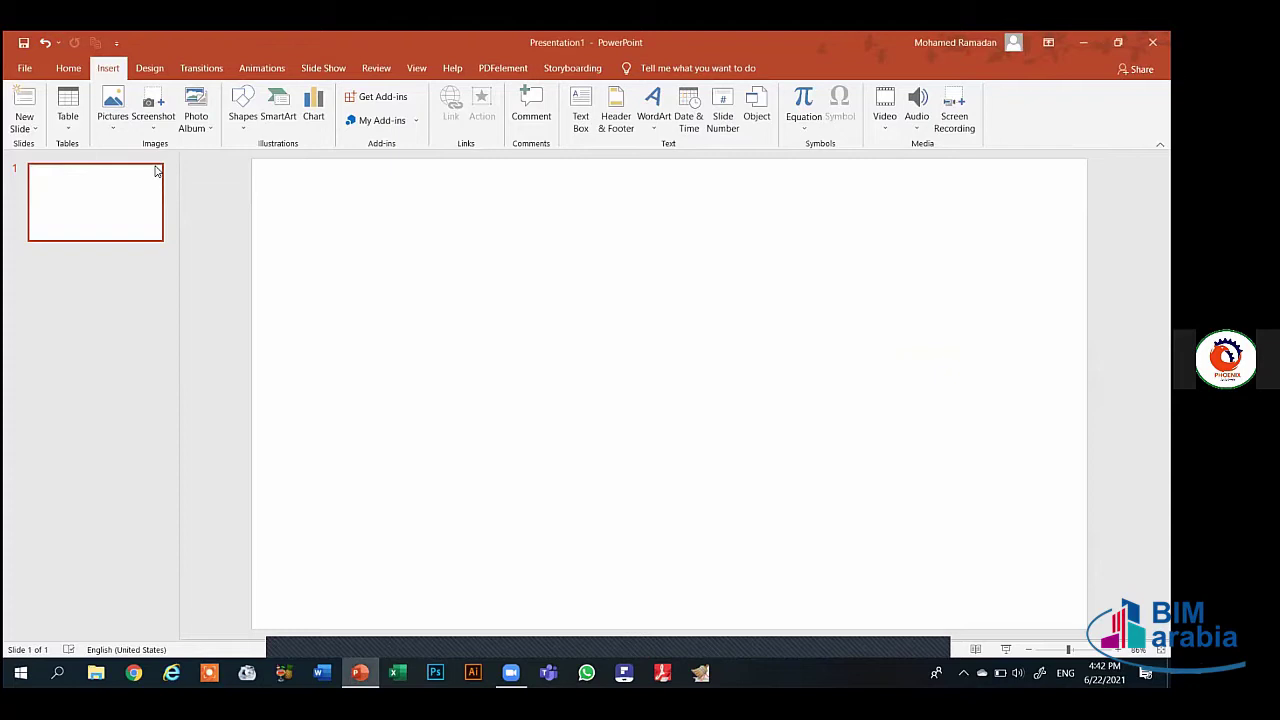
pyautogui.doubleClick(356, 150)
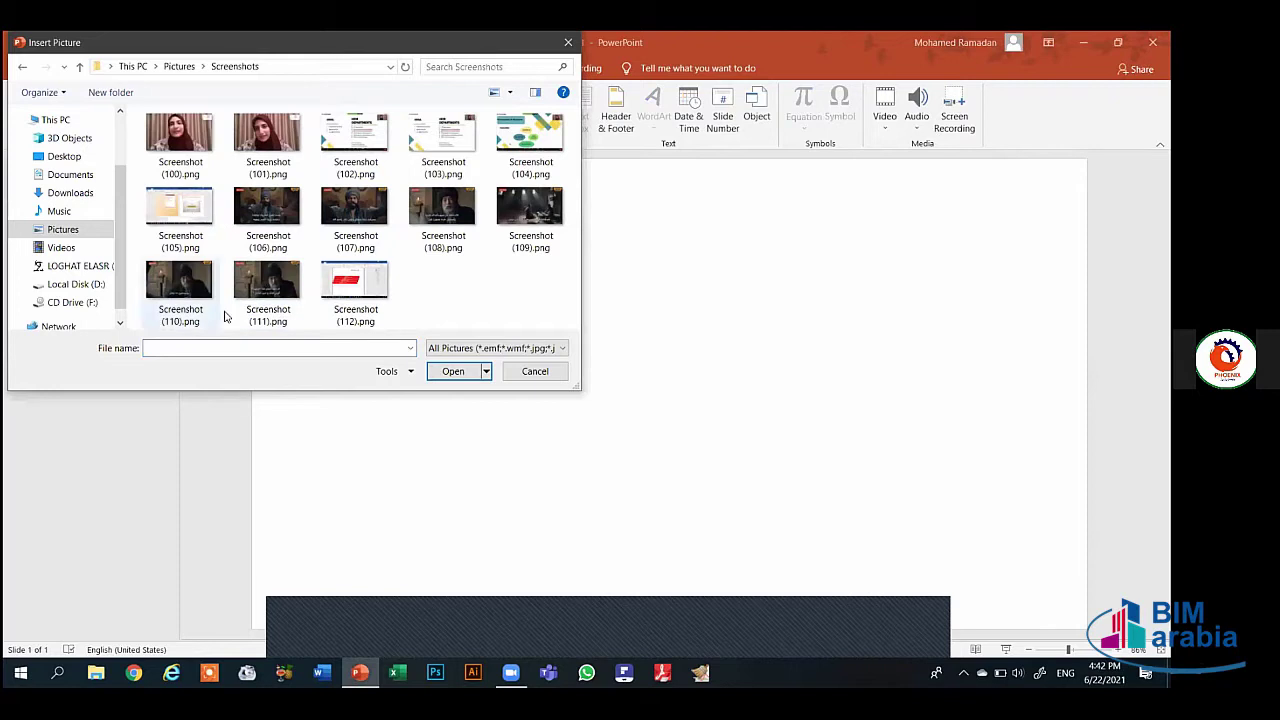
pyautogui.click(529, 138)
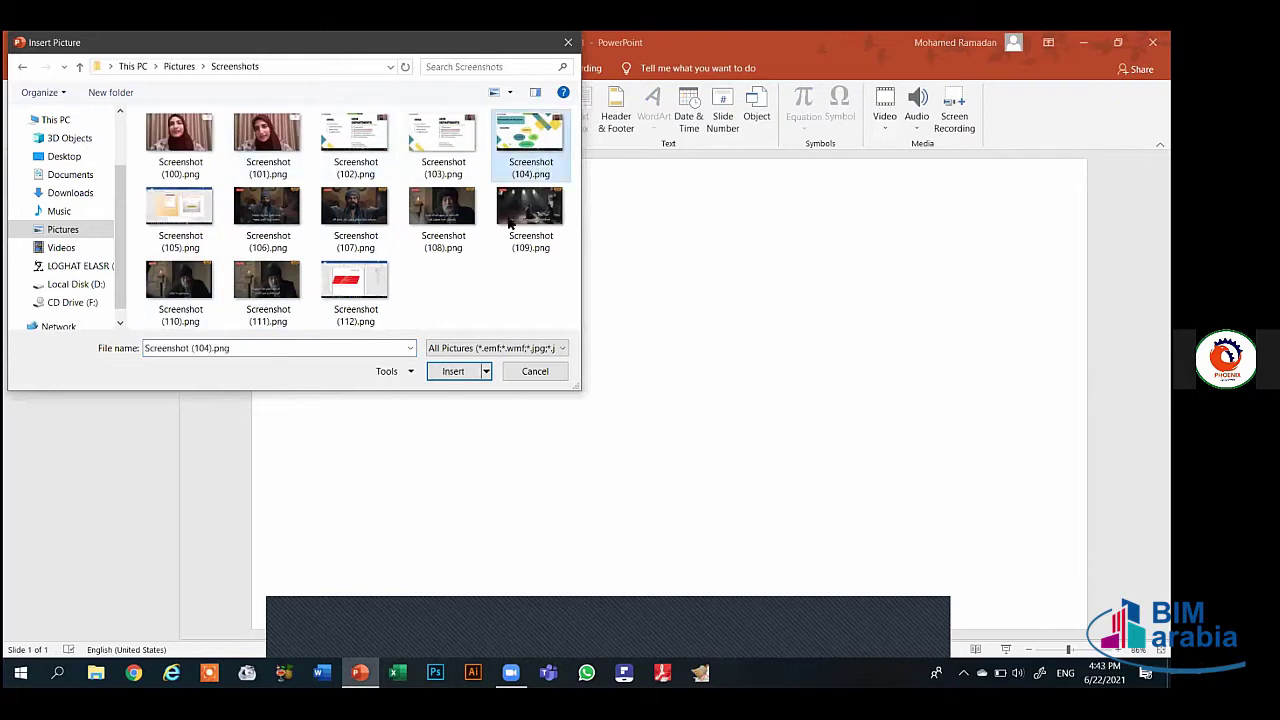
pyautogui.click(463, 378)
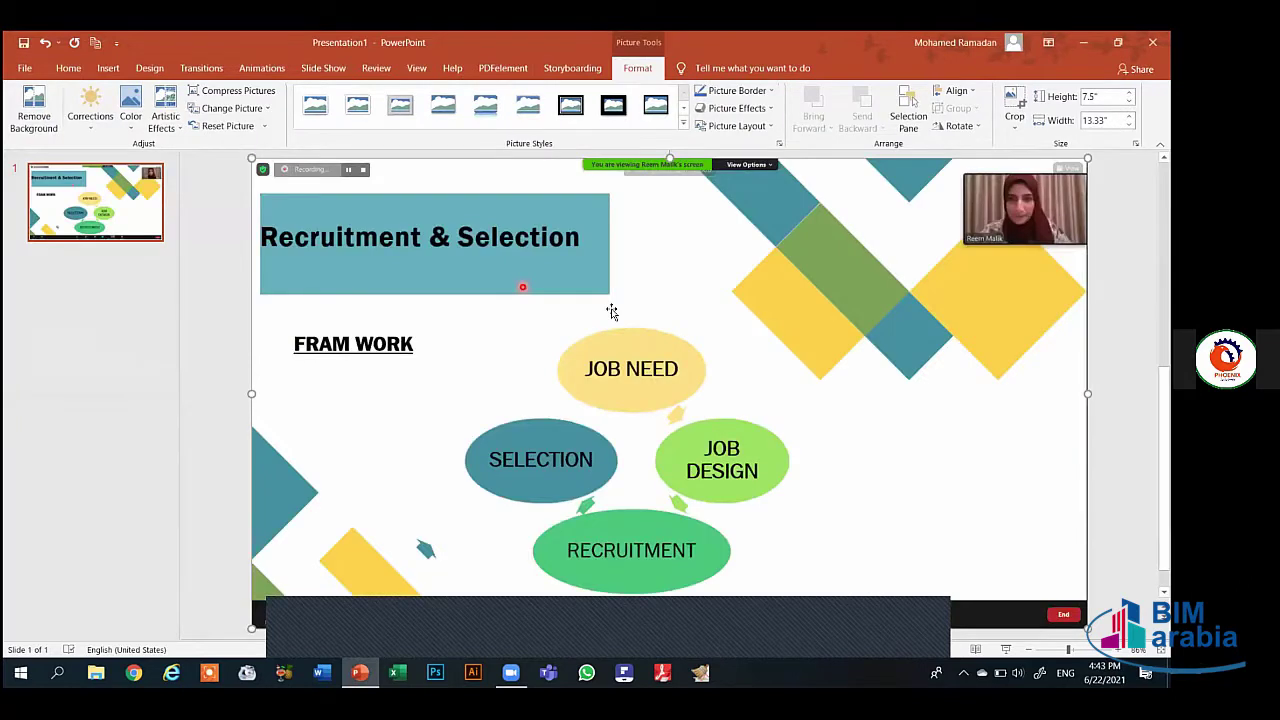
pyautogui.press('Delete')
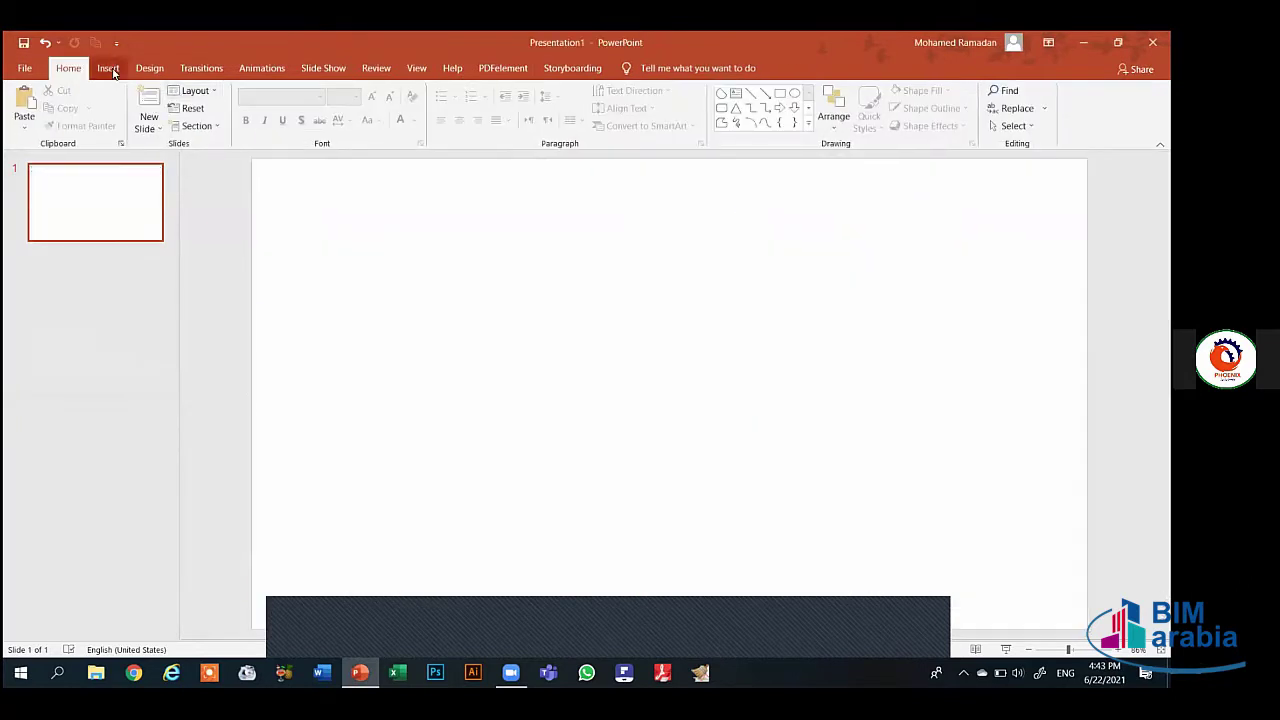
# Insert the picture Screenshot (105) from this computer, position it, then delete it again
pyautogui.click(108, 68)
pyautogui.click(113, 110)
pyautogui.click(145, 165)
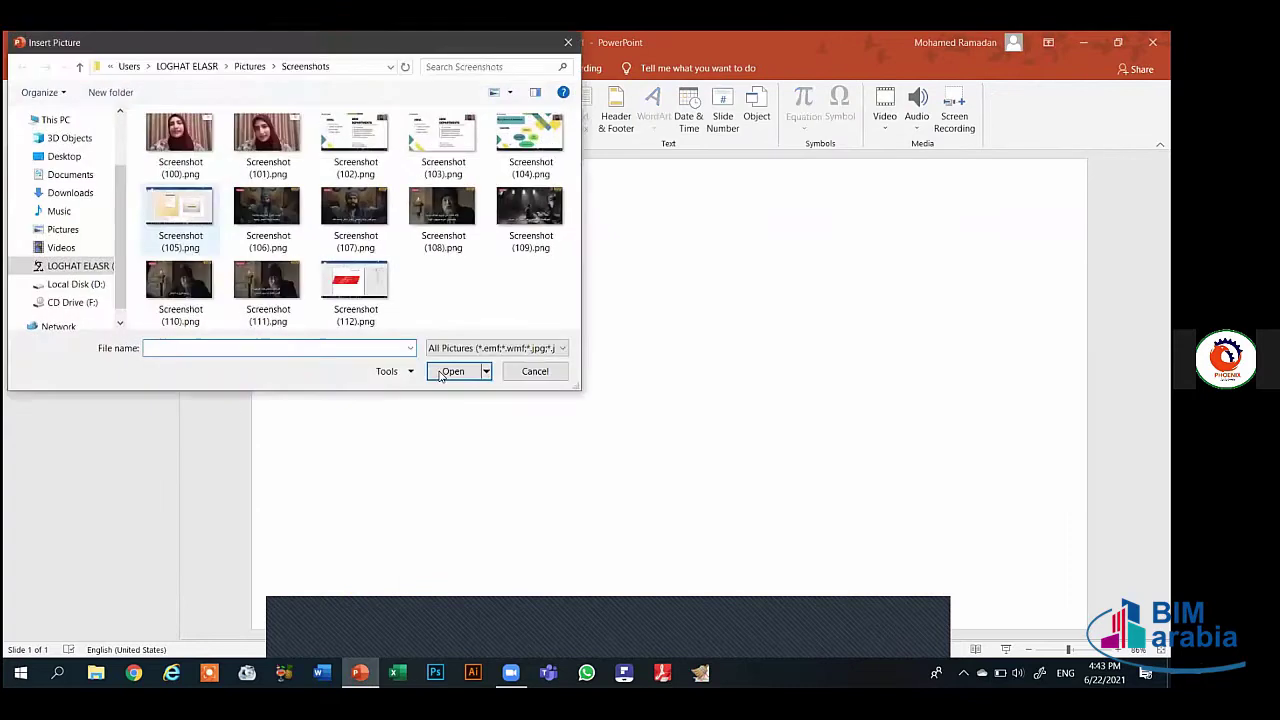
pyautogui.click(440, 375)
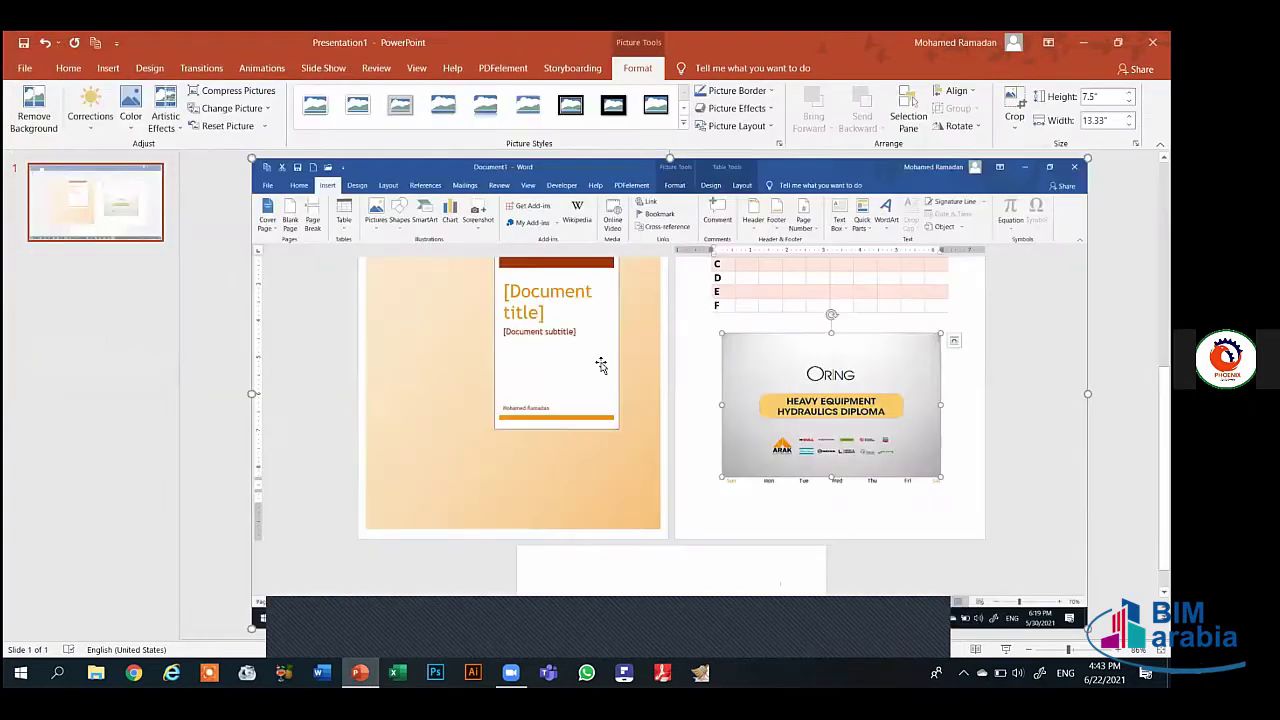
pyautogui.moveTo(565, 331)
pyautogui.mouseDown()
pyautogui.moveTo(605, 366)
pyautogui.moveTo(565, 331)
pyautogui.mouseUp()
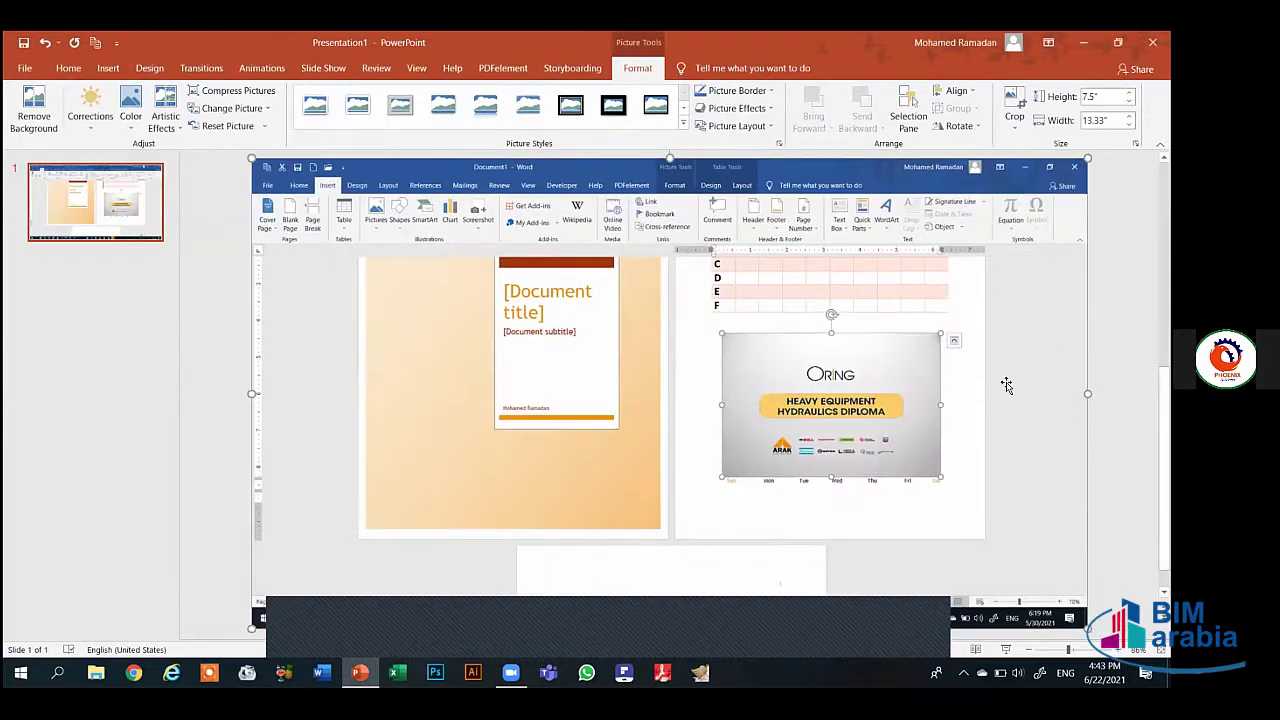
pyautogui.press('Up')
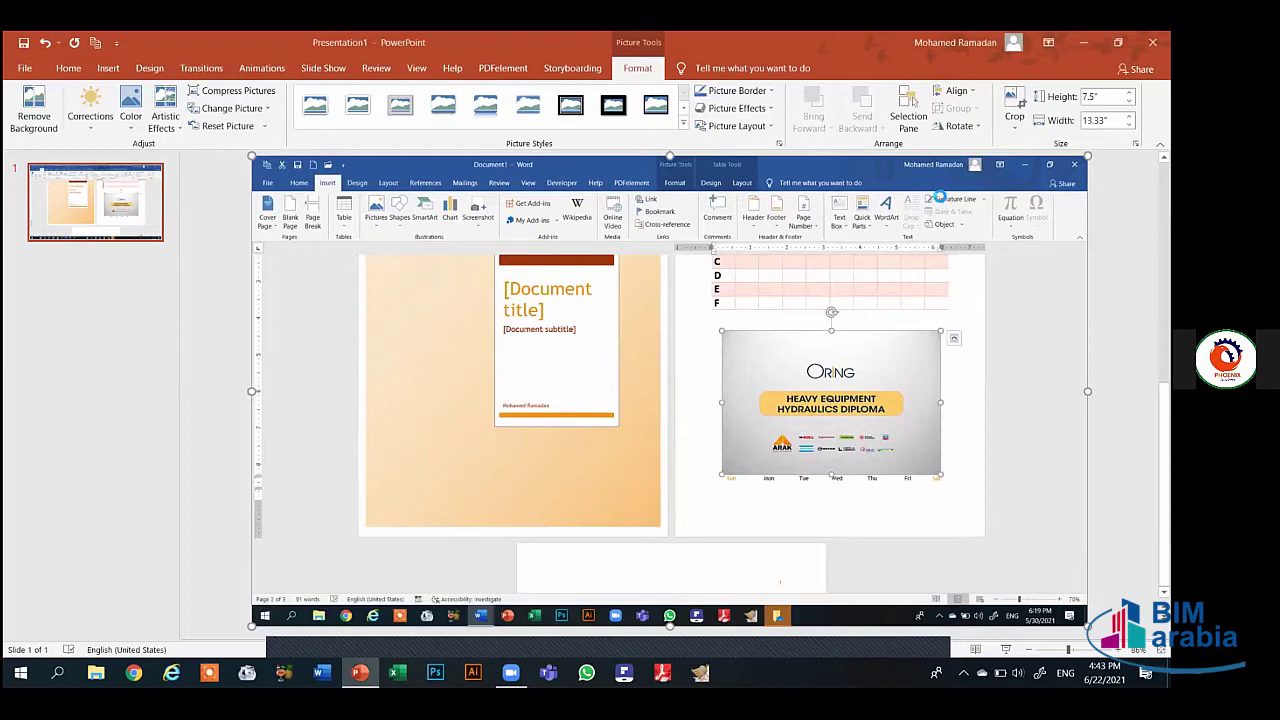
pyautogui.press('Delete')
pyautogui.click(108, 68)
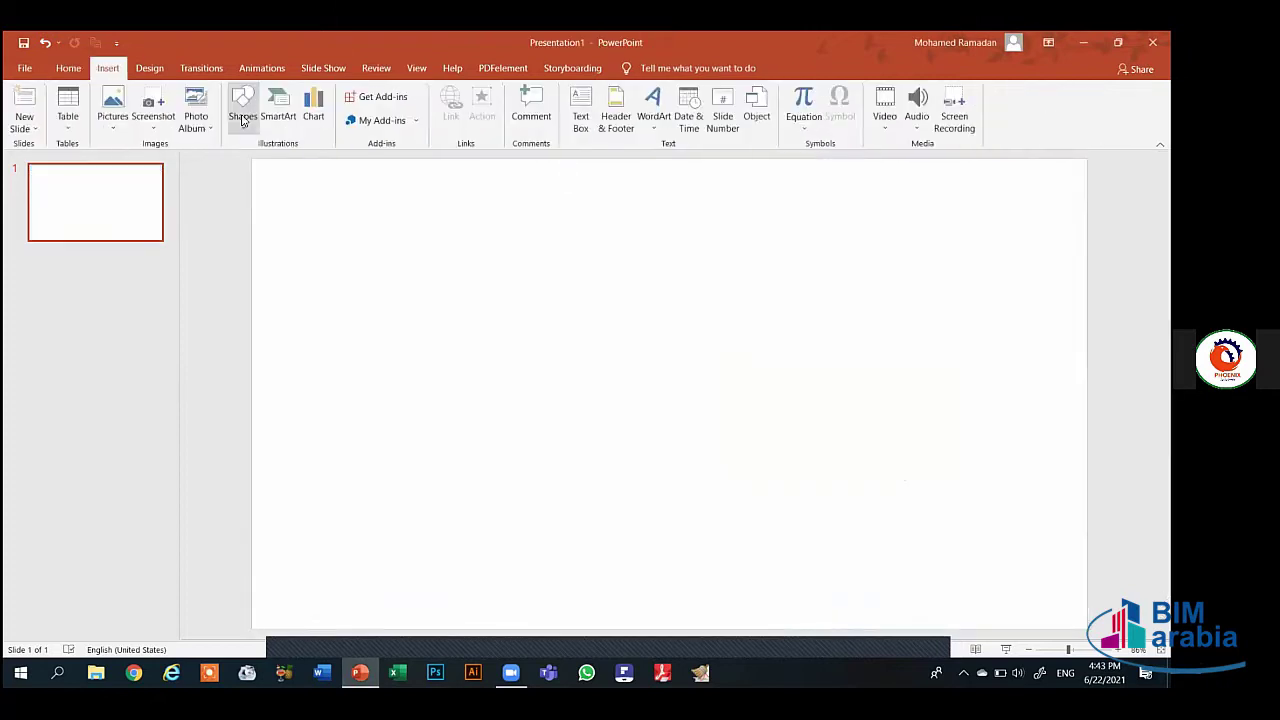
# Draw a blue Pie shape and place a copy of it to the right
pyautogui.click(242, 116)
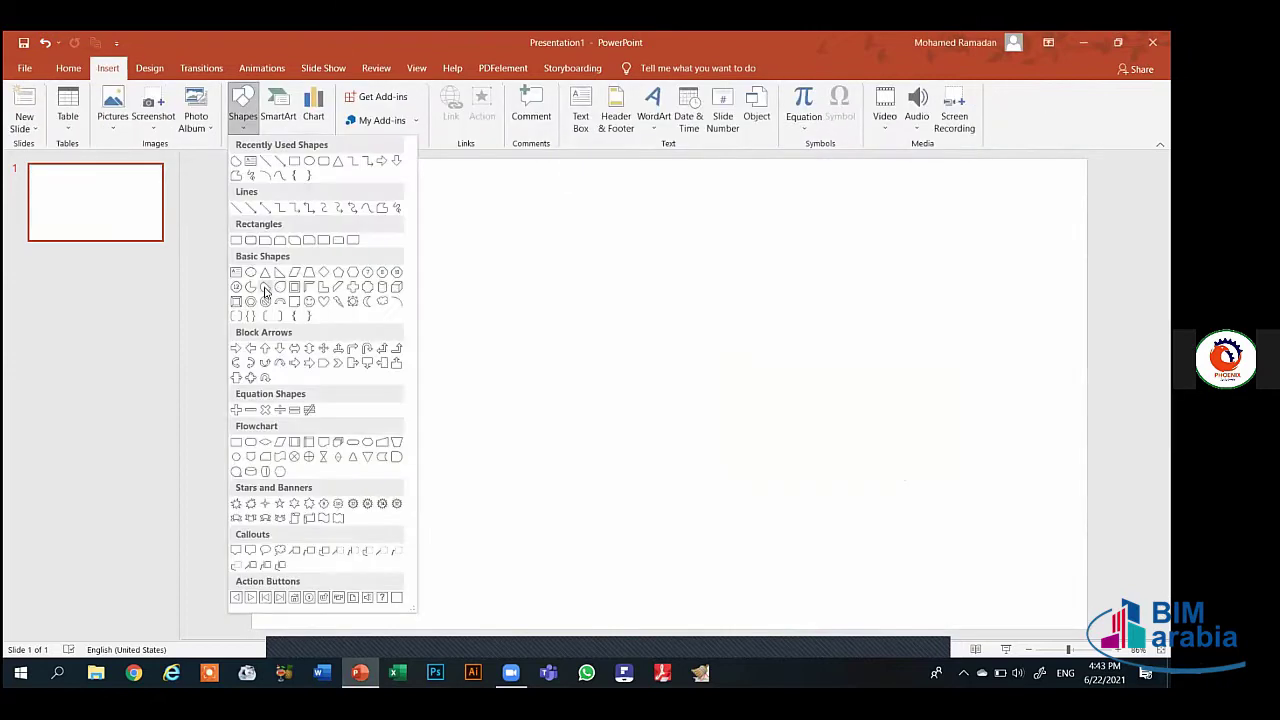
pyautogui.click(265, 291)
pyautogui.moveTo(386, 269); pyautogui.dragTo(513, 419)
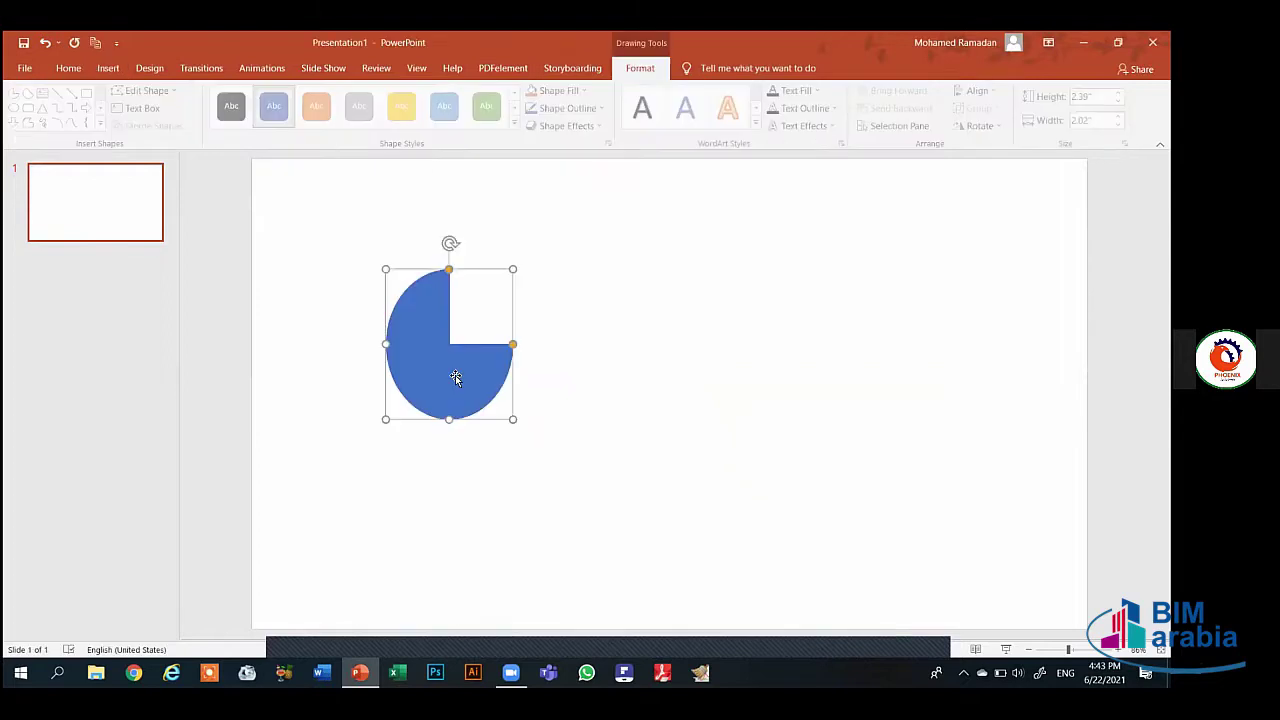
pyautogui.moveTo(463, 372)
pyautogui.mouseDown()
pyautogui.moveTo(565, 356)
pyautogui.moveTo(582, 373)
pyautogui.mouseUp()
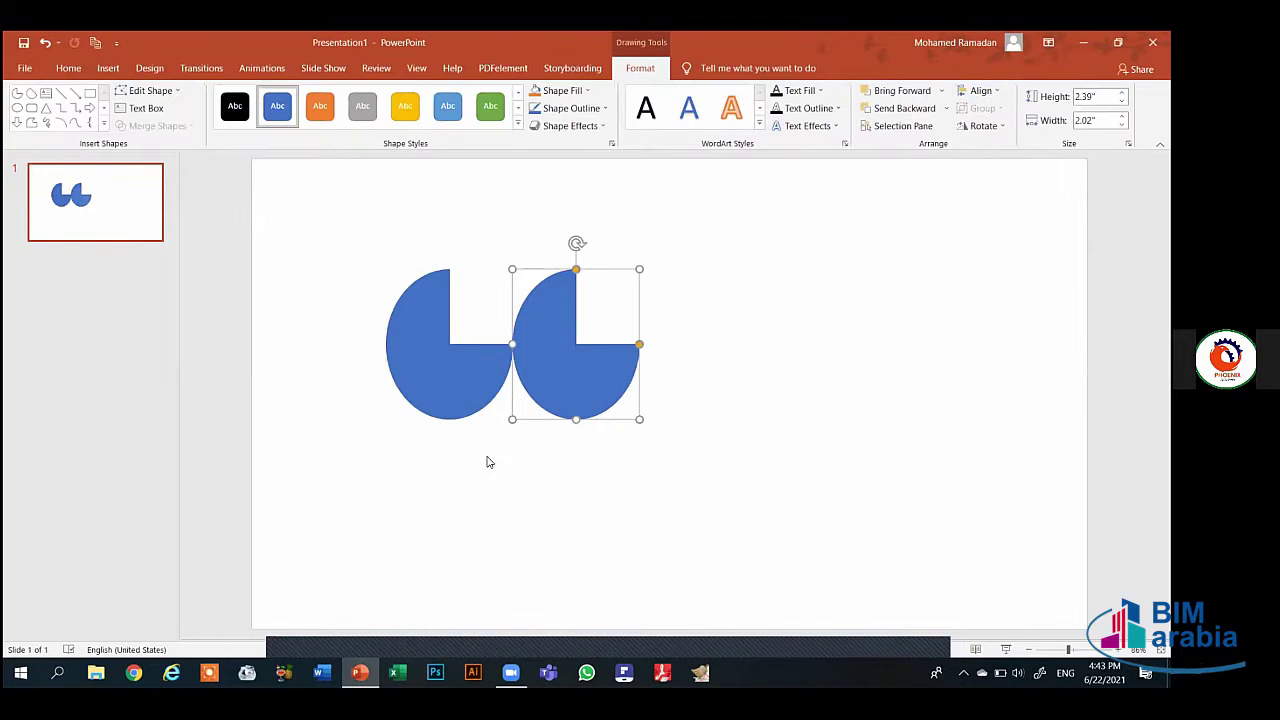
pyautogui.click(488, 457)
# Rotate both pies so their notches face each other and push them together around a diamond gap
pyautogui.click(566, 378)
pyautogui.moveTo(572, 240)
pyautogui.mouseDown()
pyautogui.moveTo(612, 430)
pyautogui.moveTo(500, 410)
pyautogui.mouseUp()
pyautogui.moveTo(630, 362); pyautogui.dragTo(674, 360)
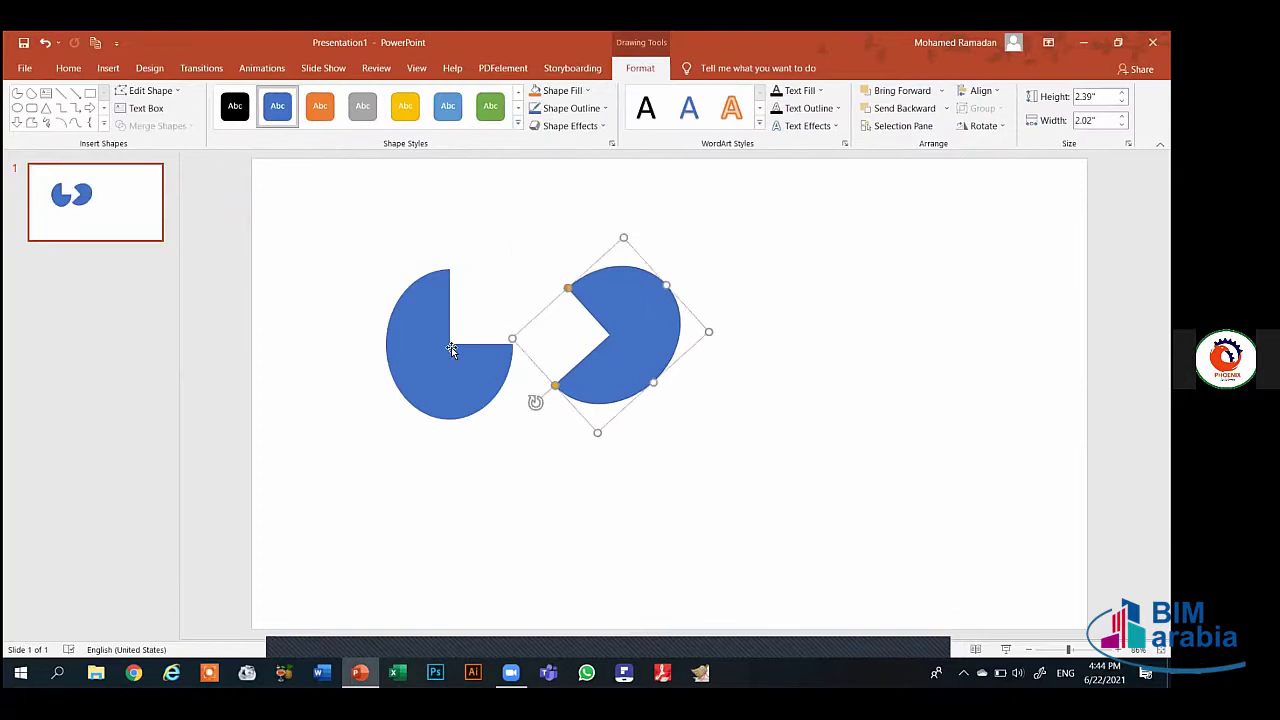
pyautogui.click(449, 297)
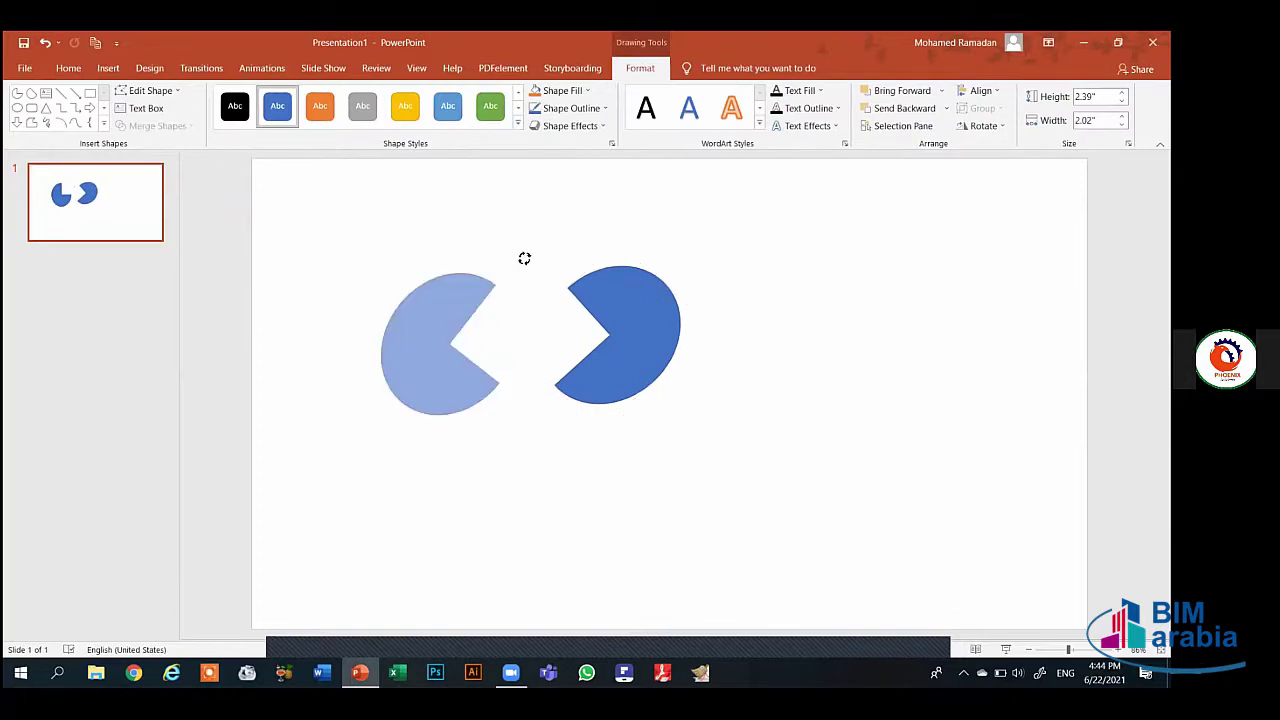
pyautogui.moveTo(524, 258); pyautogui.dragTo(543, 263)
pyautogui.moveTo(477, 288); pyautogui.dragTo(539, 284)
# Select both pies, view Merge Shapes without merging, and undo the last move of the left pie
pyautogui.click(517, 512)
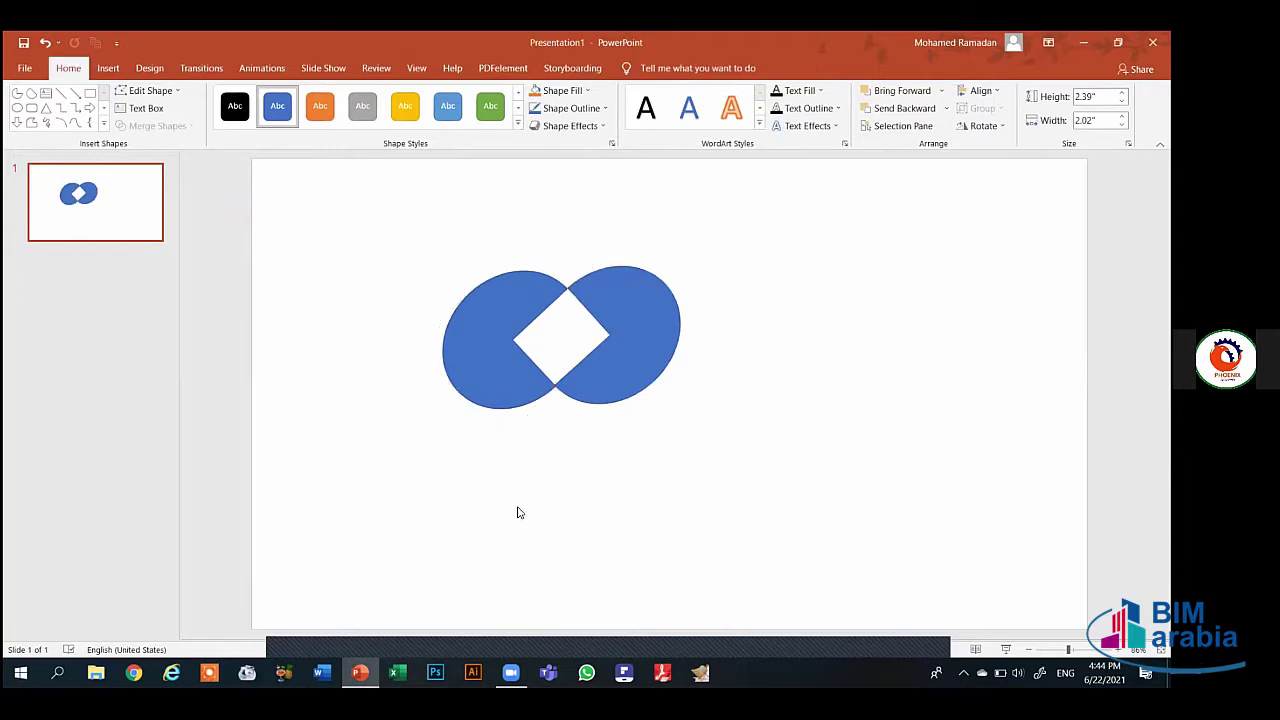
pyautogui.click(604, 370)
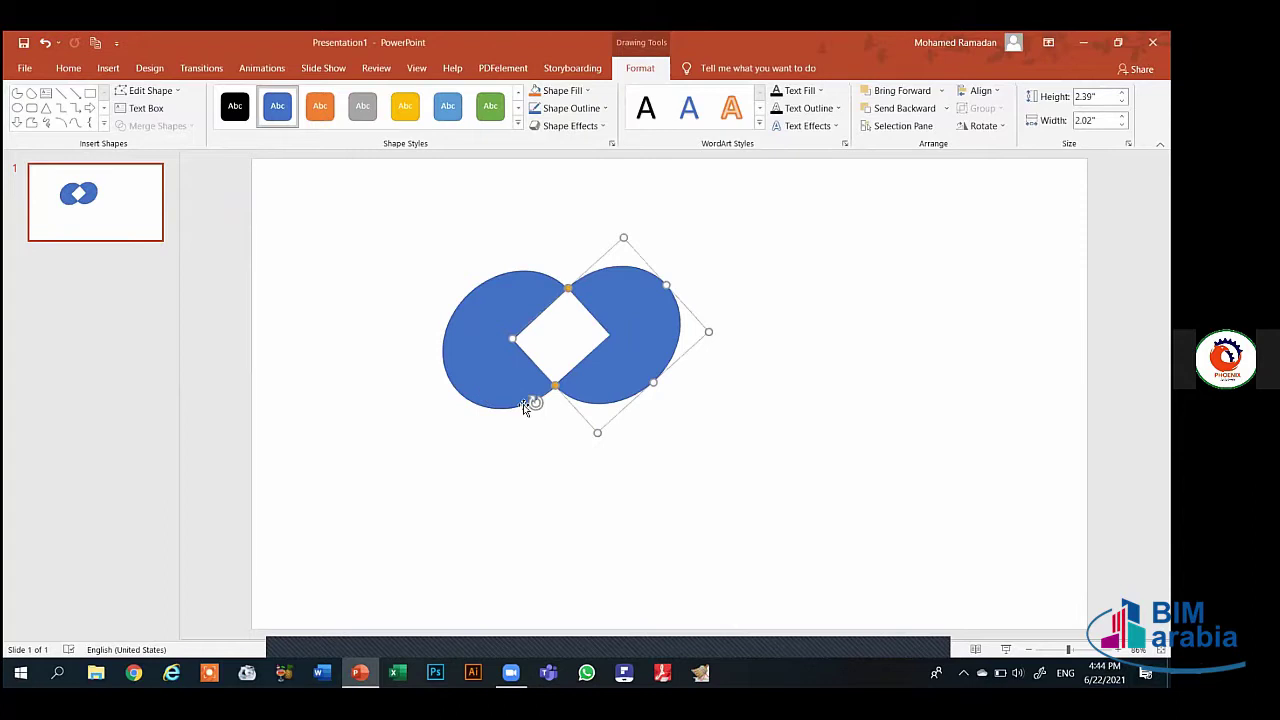
pyautogui.keyDown('shift'); pyautogui.click(491, 355); pyautogui.keyUp('shift')
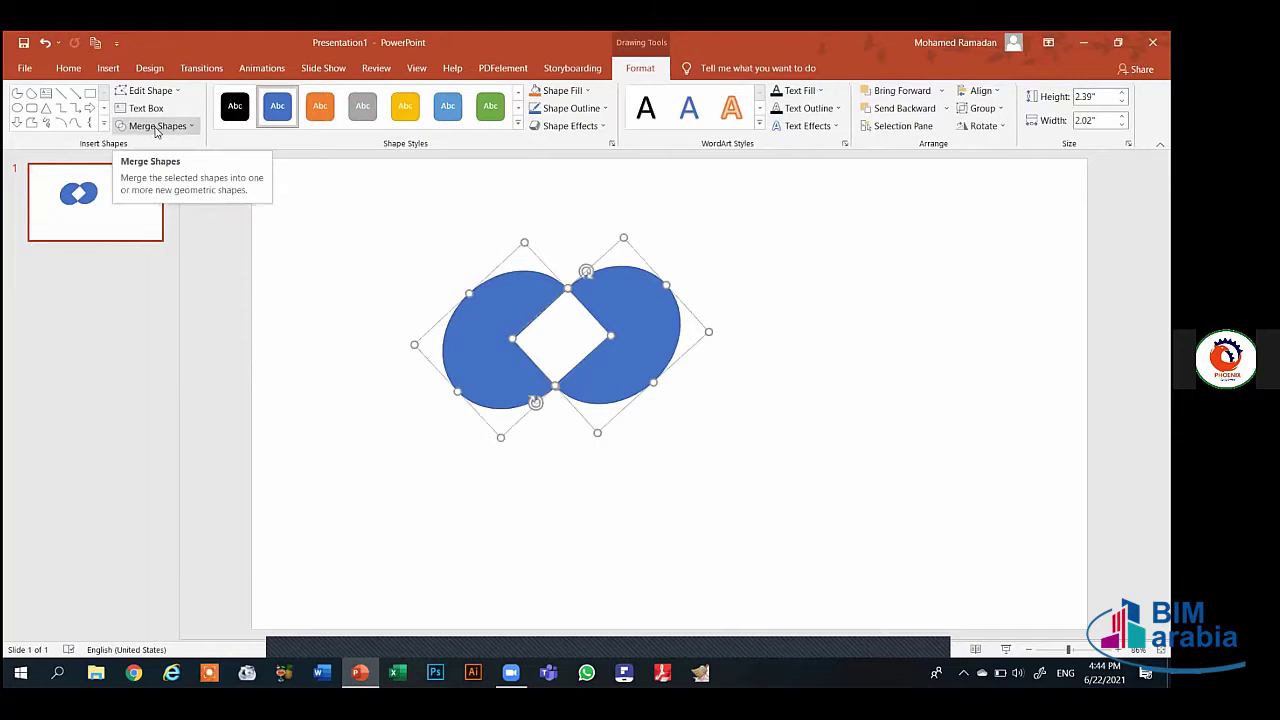
pyautogui.click(170, 132)
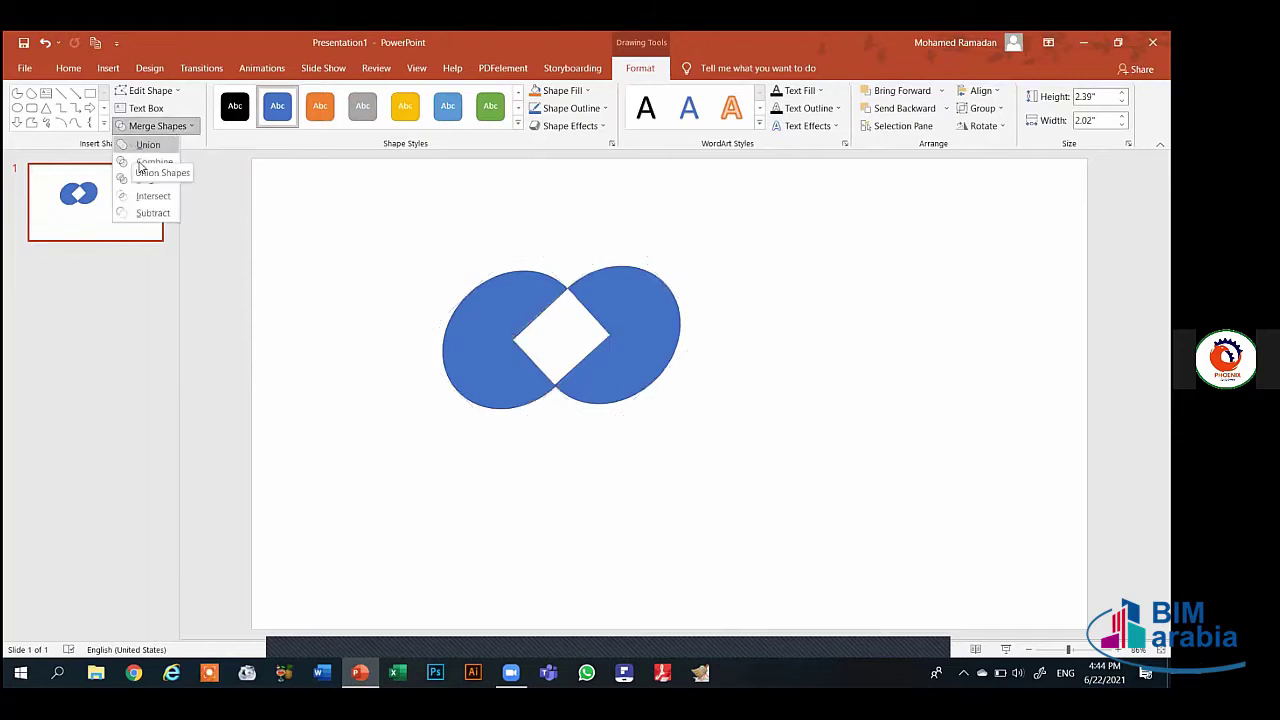
pyautogui.click(465, 323)
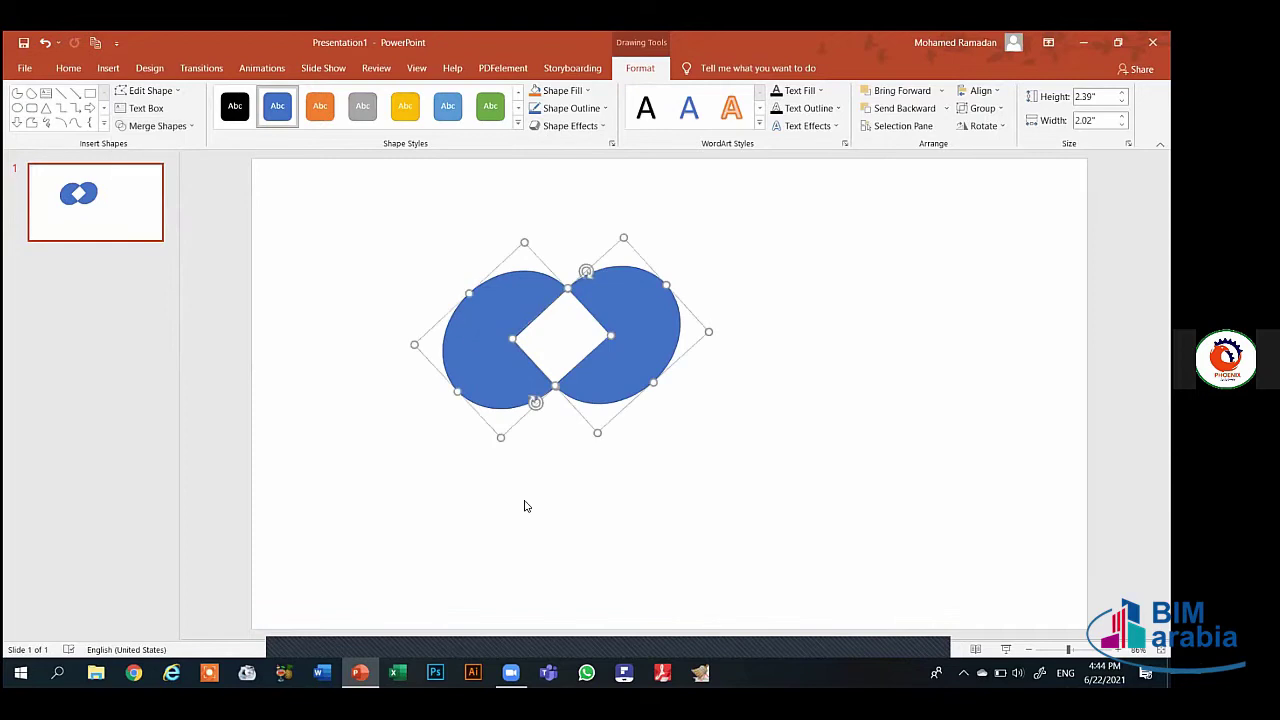
pyautogui.hotkey('ctrl', 'z')
pyautogui.hotkey('ctrl', 'z')
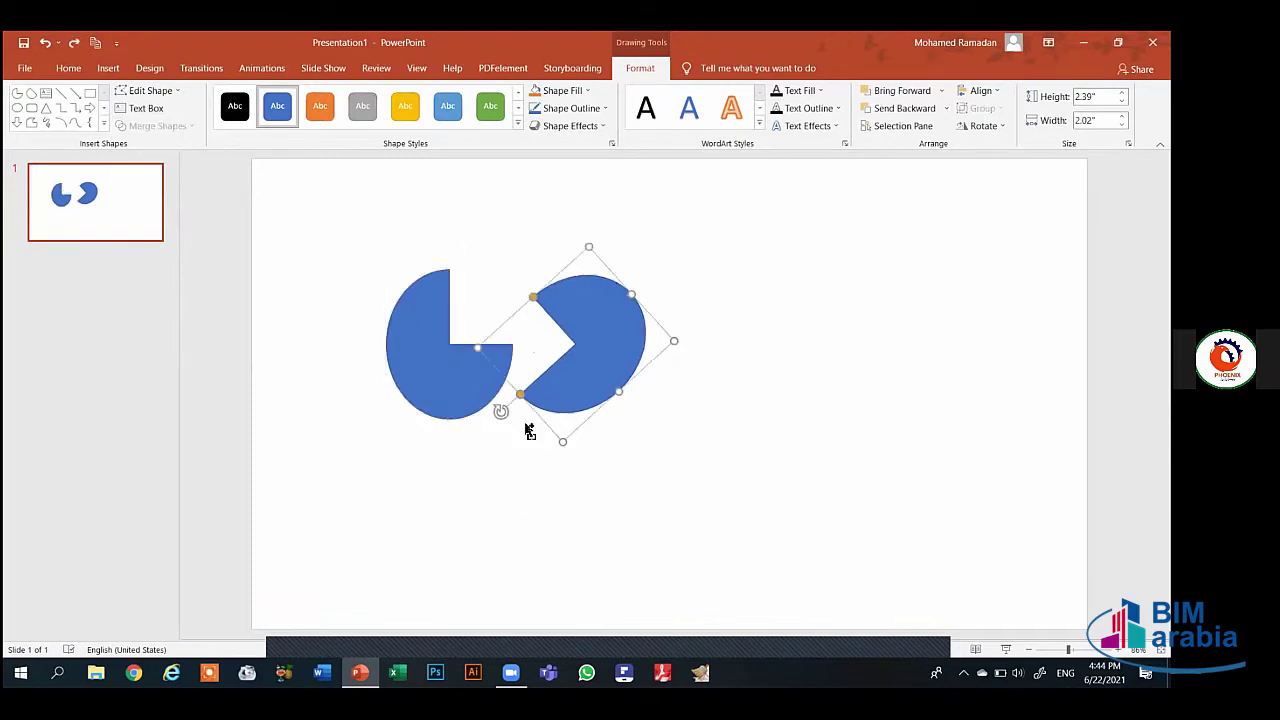
# Replace the pies with a blue oval and an overlapping copy to its right
pyautogui.press('Delete')
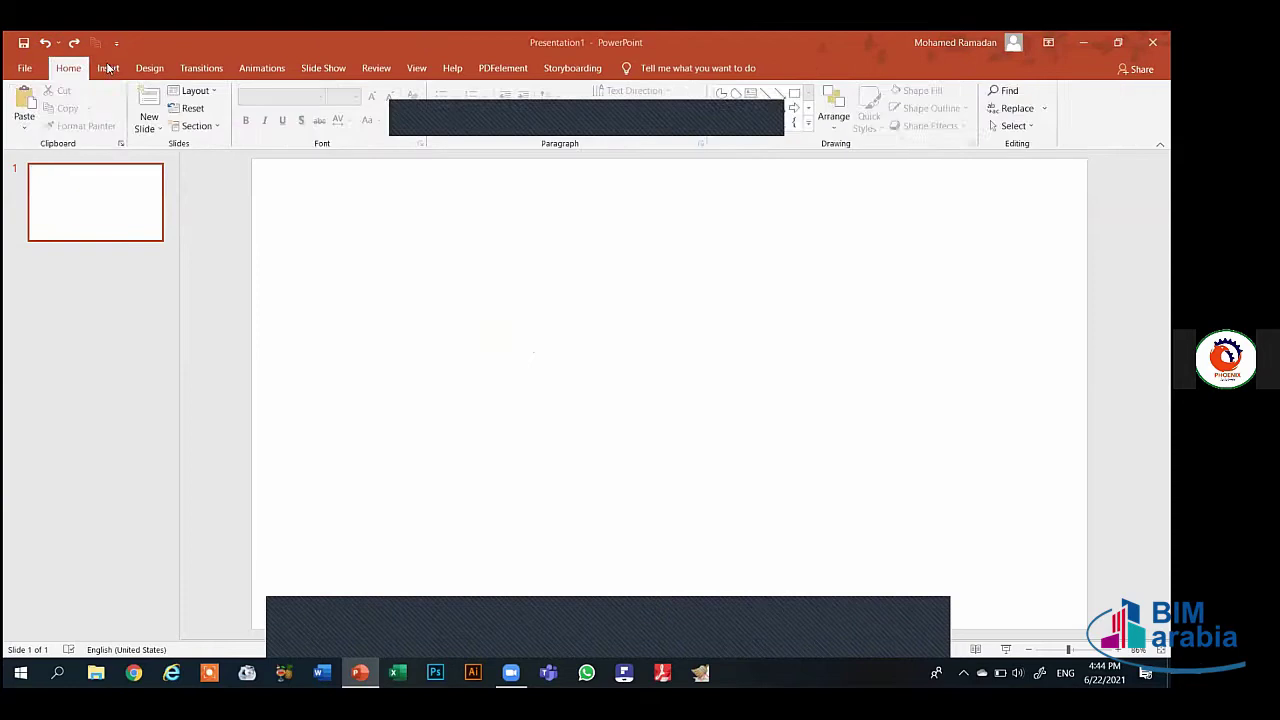
pyautogui.click(108, 68)
pyautogui.click(242, 108)
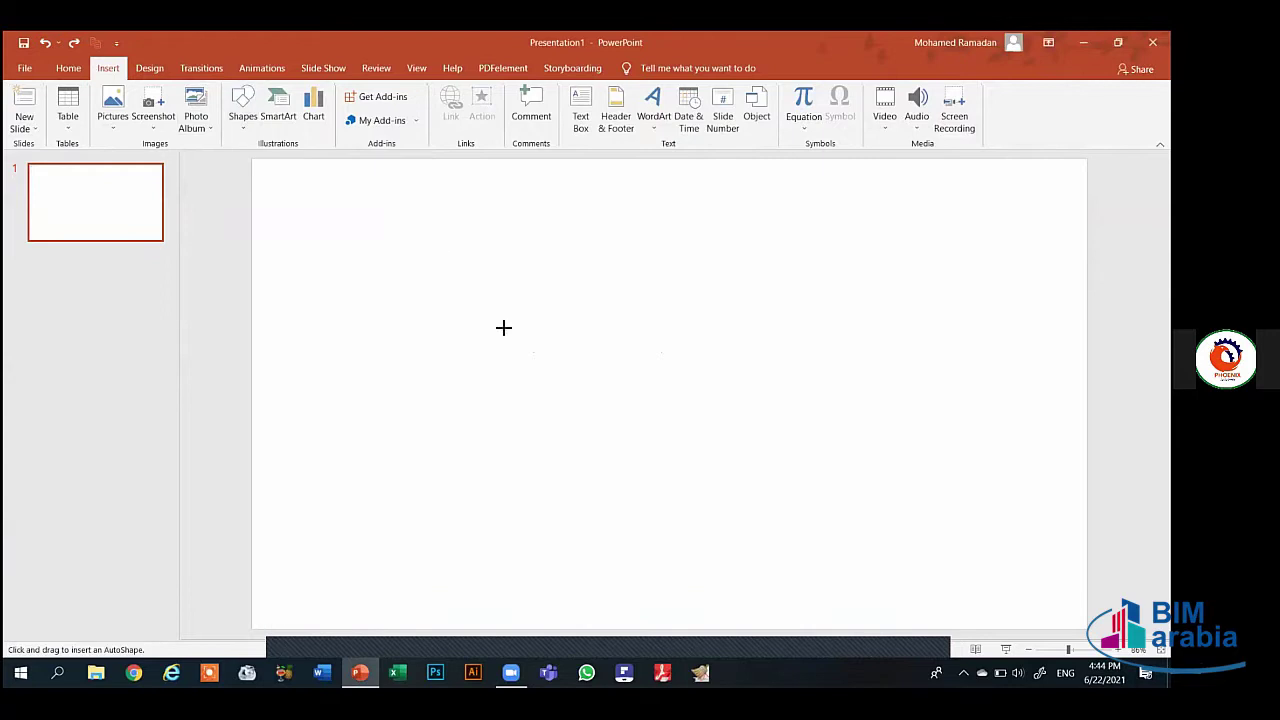
pyautogui.moveTo(448, 265); pyautogui.dragTo(587, 371)
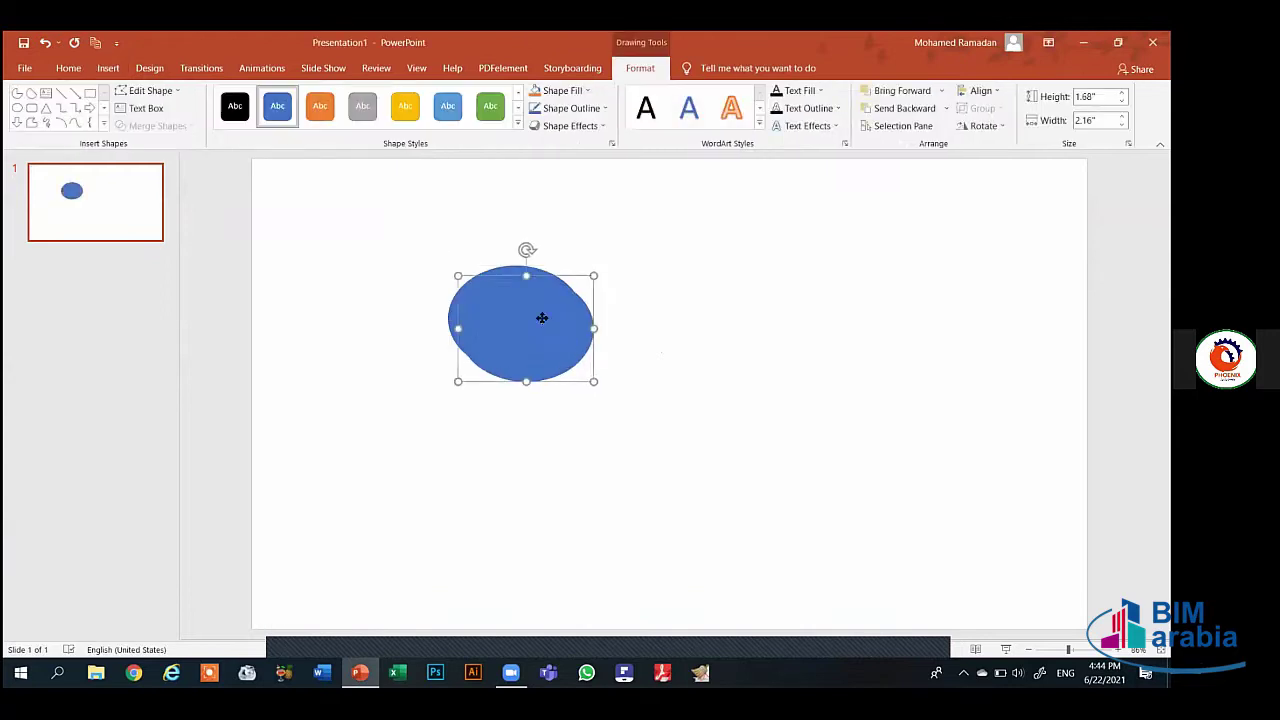
pyautogui.moveTo(518, 308); pyautogui.dragTo(592, 303)
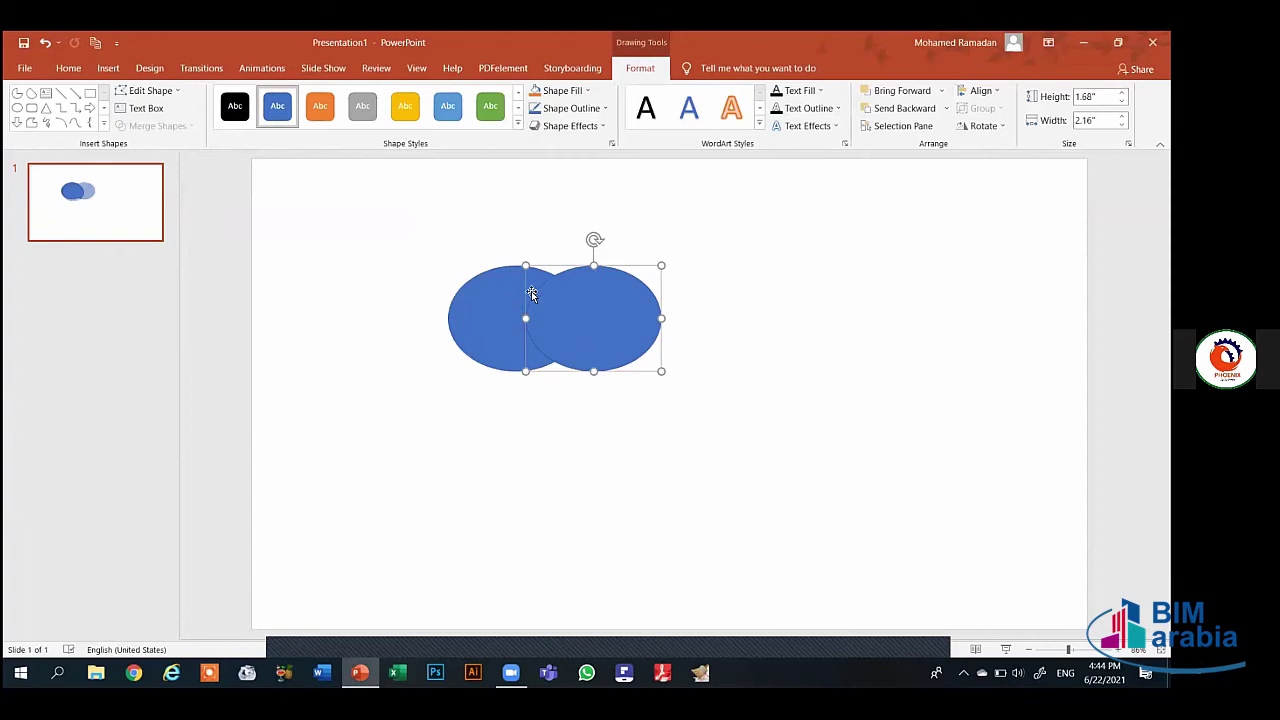
# Try uniting the two ovals with Merge Shapes > Union, move the result, then undo it
pyautogui.keyDown('shift'); pyautogui.click(506, 312); pyautogui.keyUp('shift')
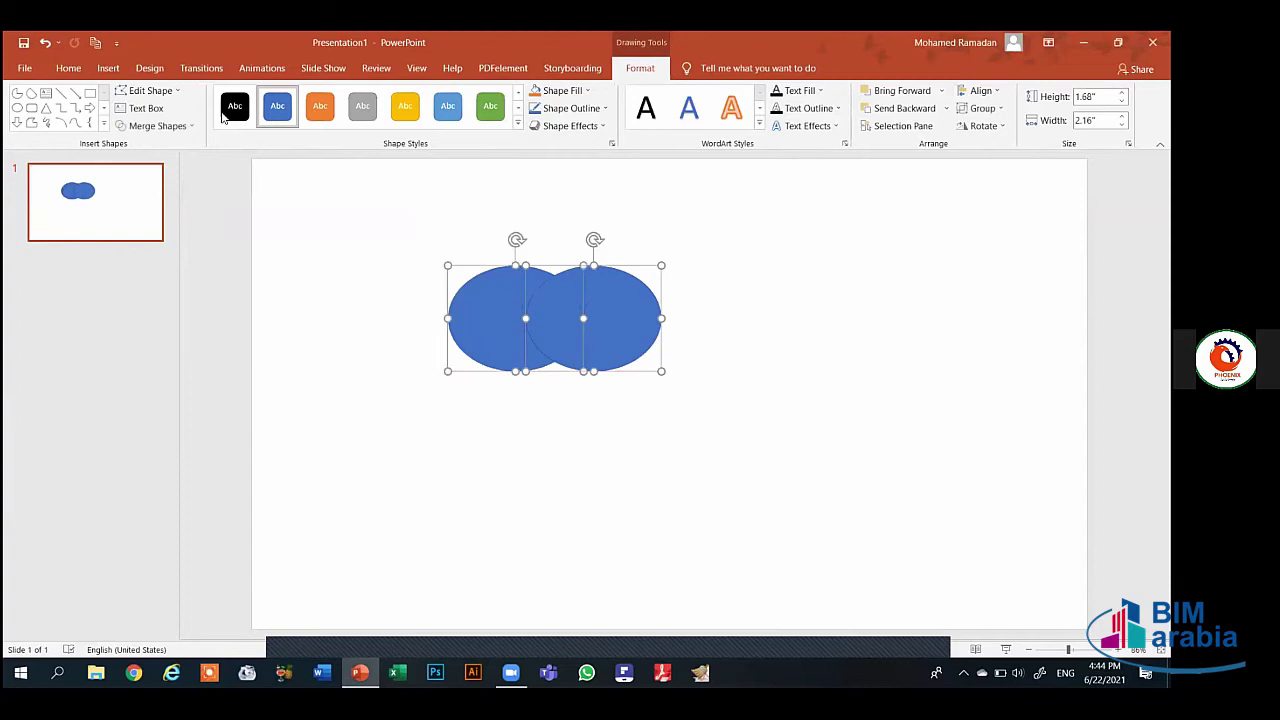
pyautogui.click(152, 126)
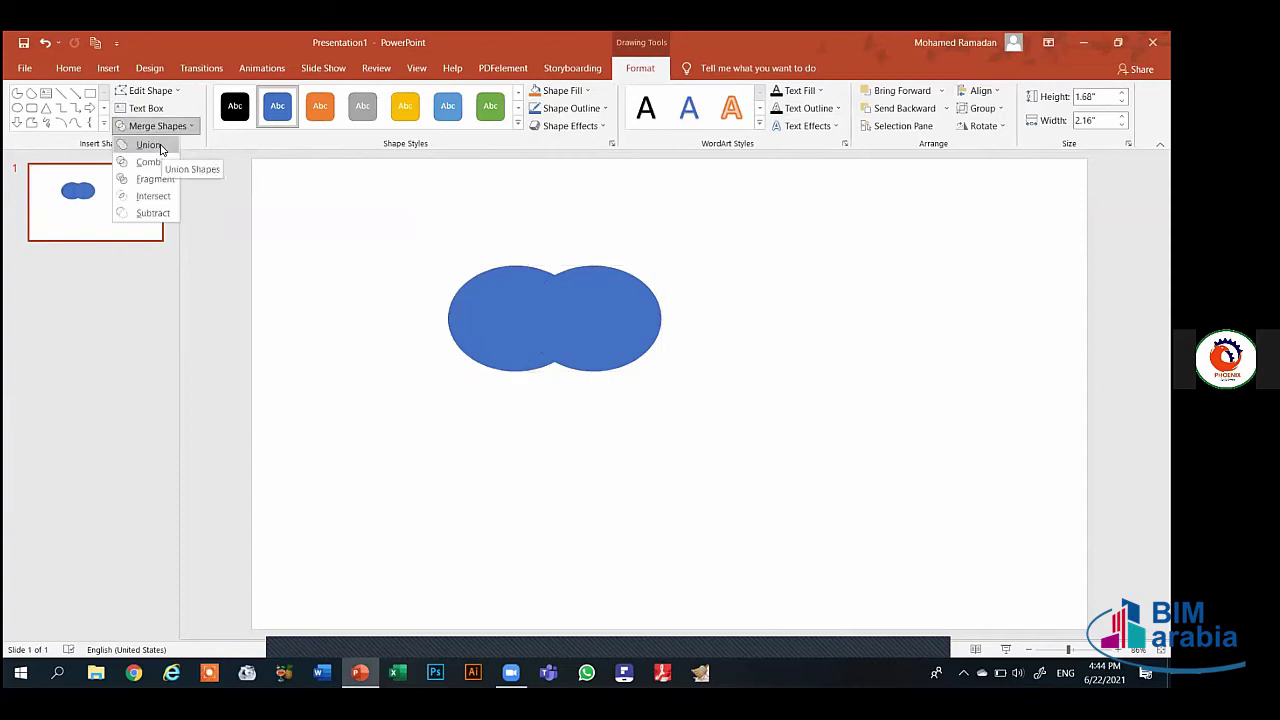
pyautogui.click(150, 145)
pyautogui.moveTo(516, 300); pyautogui.dragTo(623, 330)
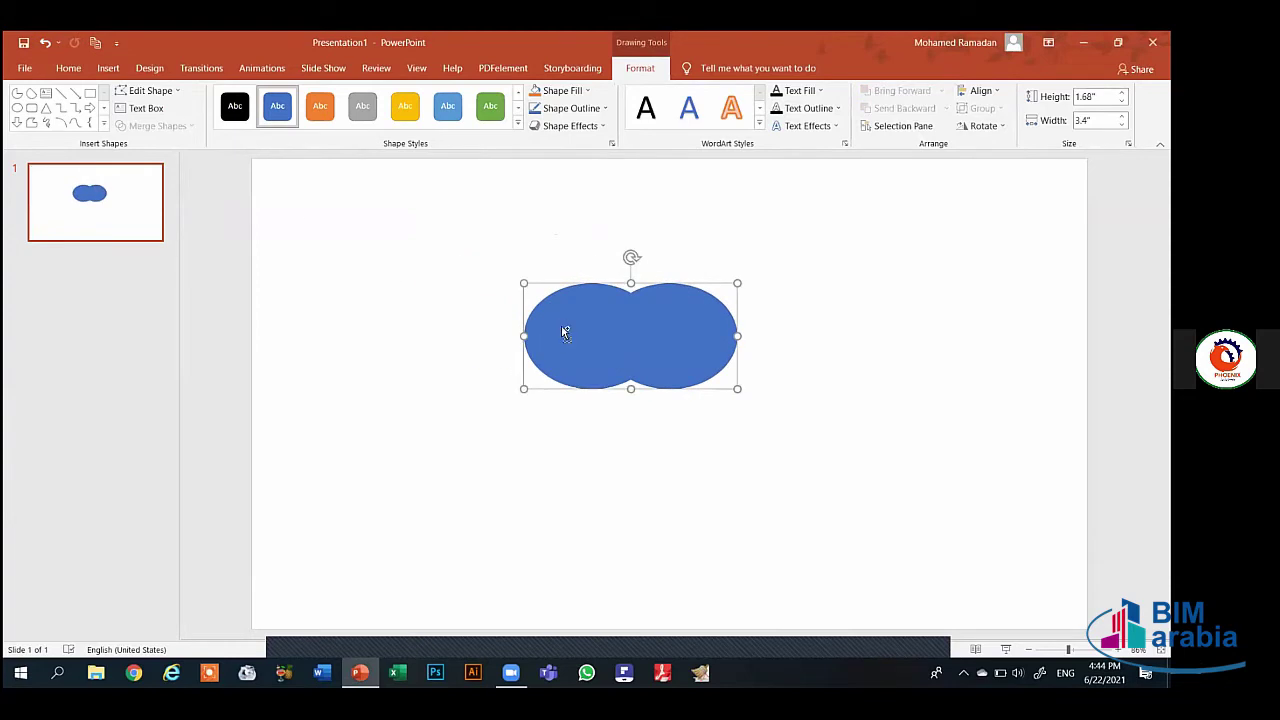
pyautogui.hotkey('ctrl', 'z')
pyautogui.hotkey('ctrl', 'z')
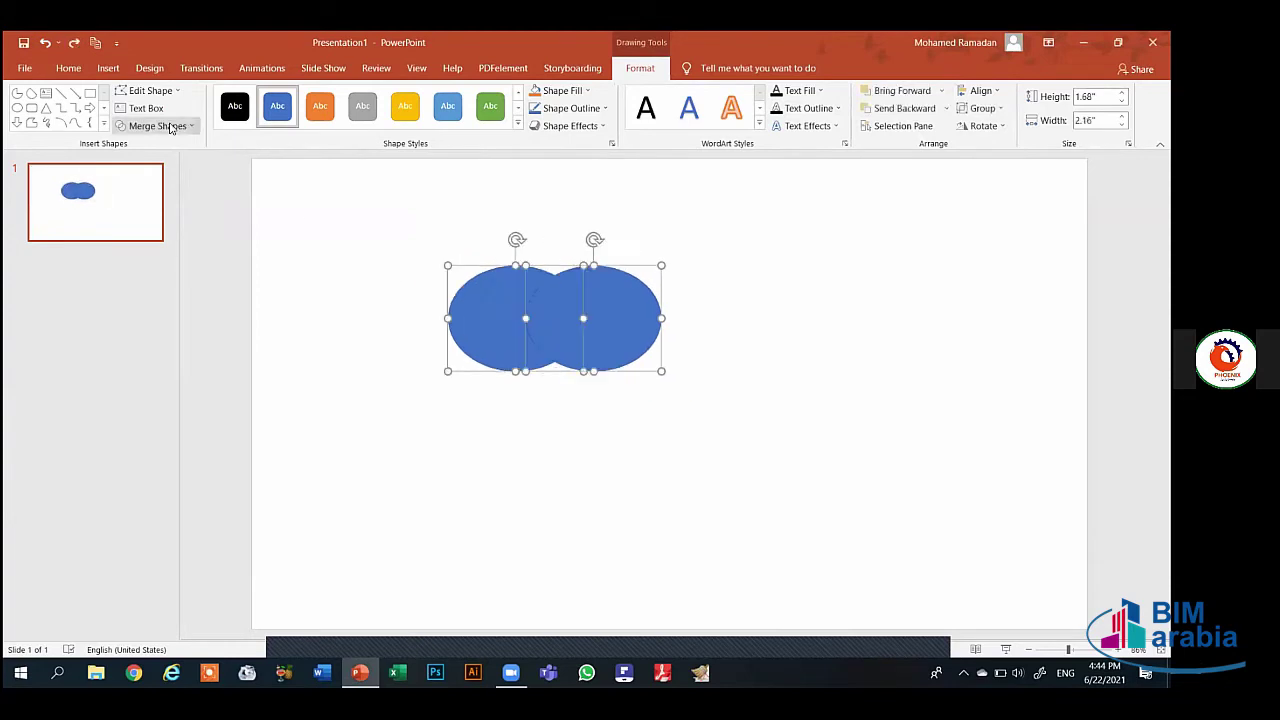
# Intersect the ovals into a lens, stretch, move and tilt it, then undo those changes
pyautogui.click(170, 126)
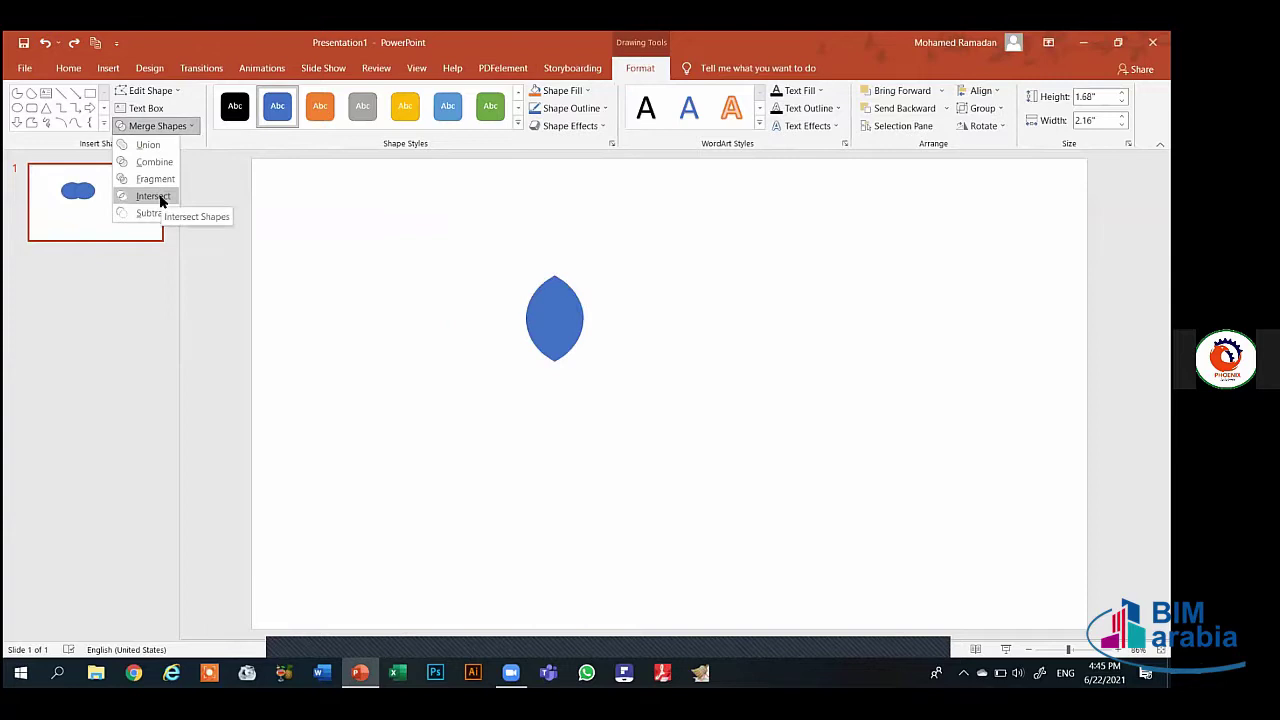
pyautogui.click(152, 196)
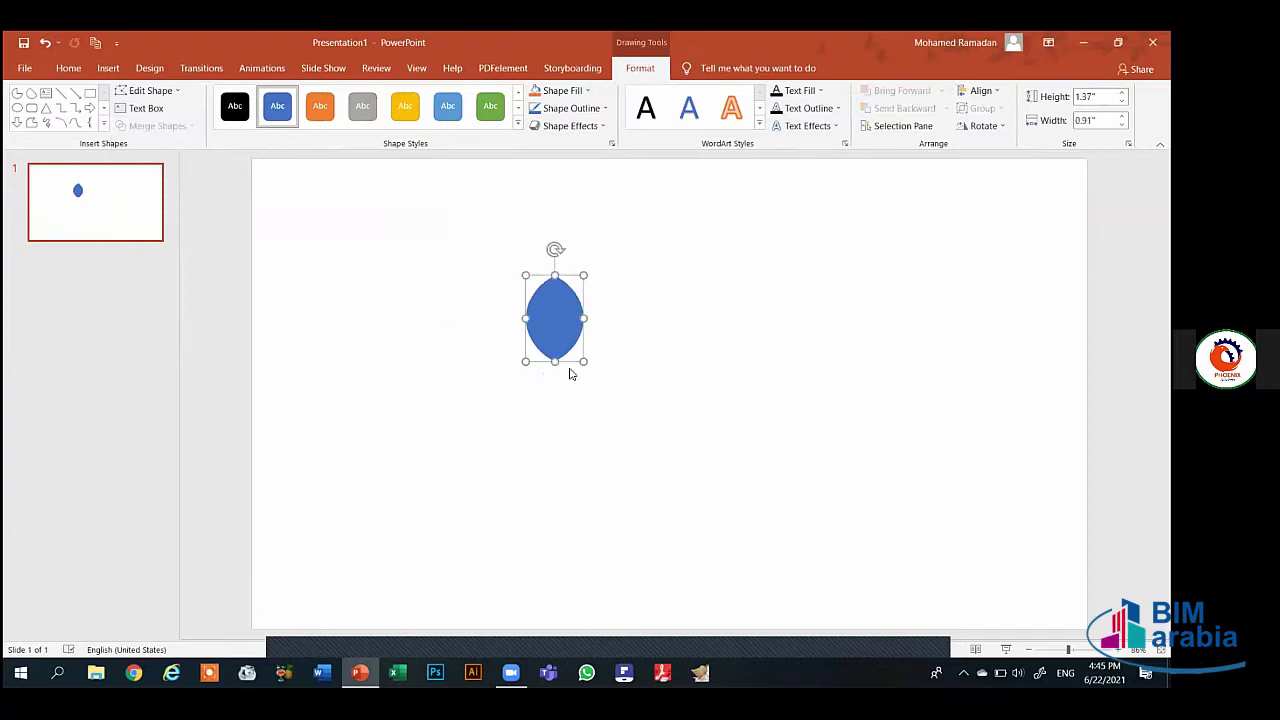
pyautogui.moveTo(555, 361); pyautogui.dragTo(555, 403)
pyautogui.moveTo(553, 335); pyautogui.dragTo(615, 285)
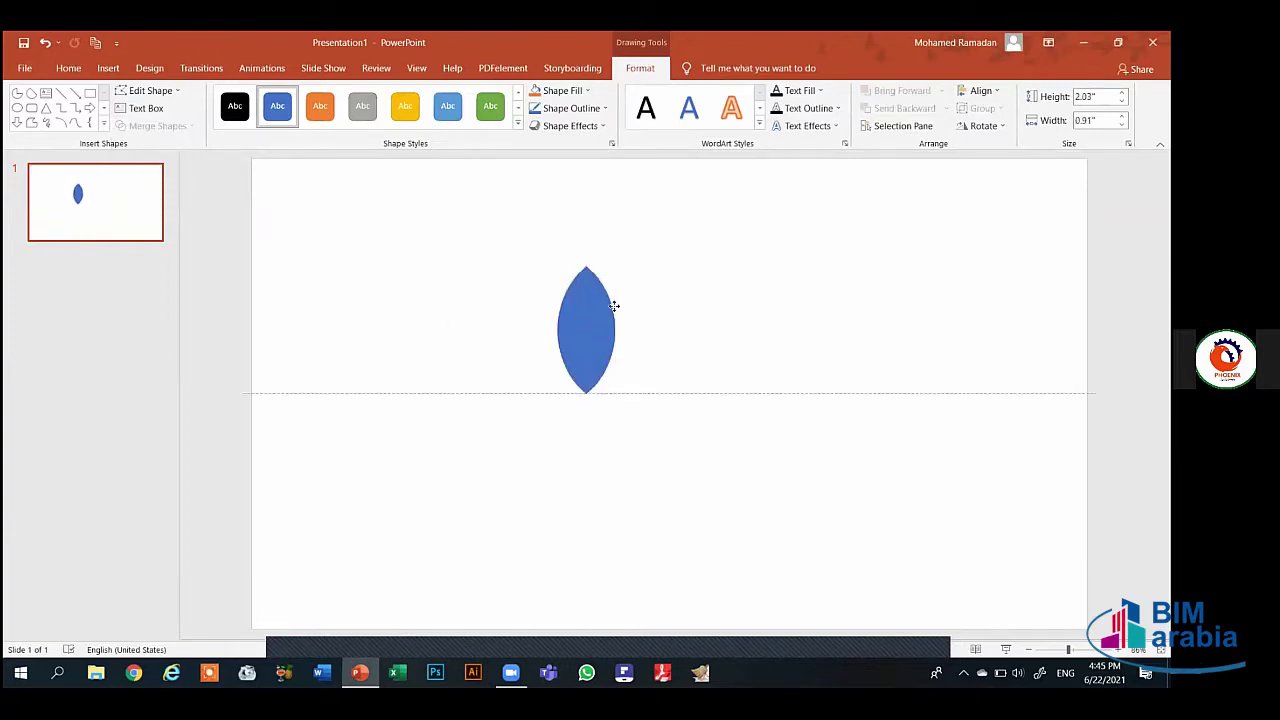
pyautogui.moveTo(617, 200); pyautogui.dragTo(685, 211)
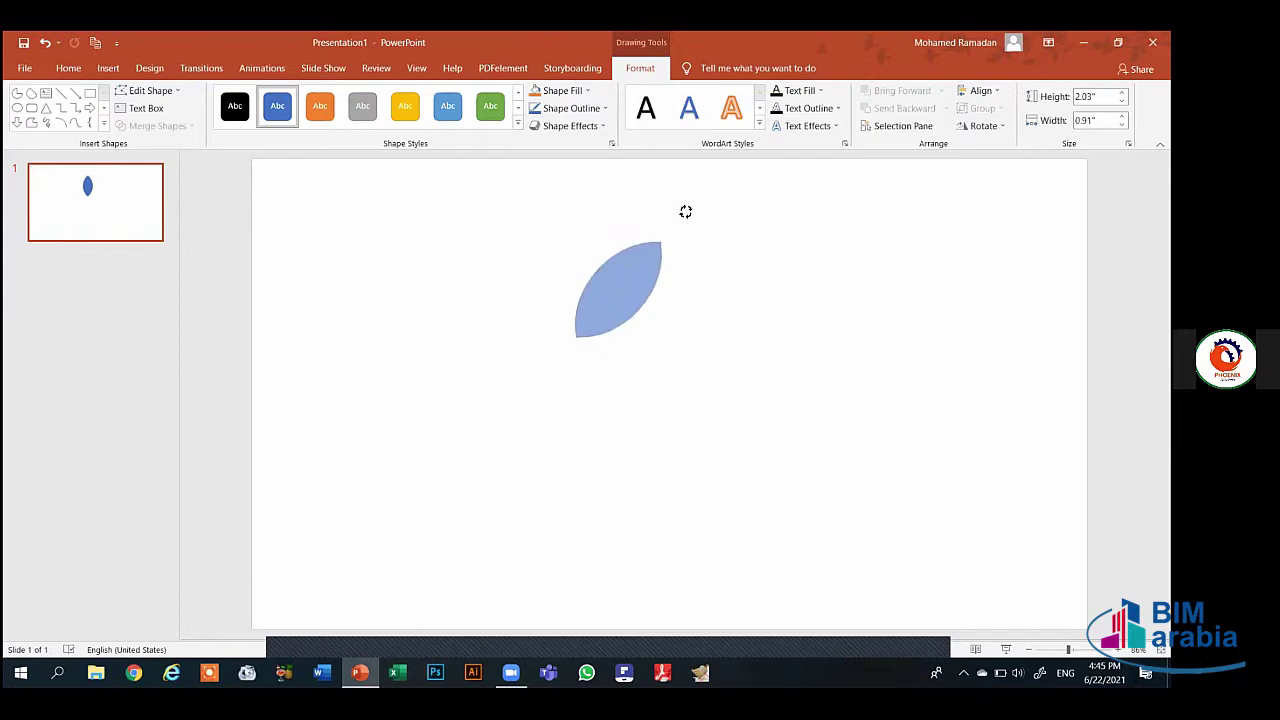
pyautogui.click(439, 262)
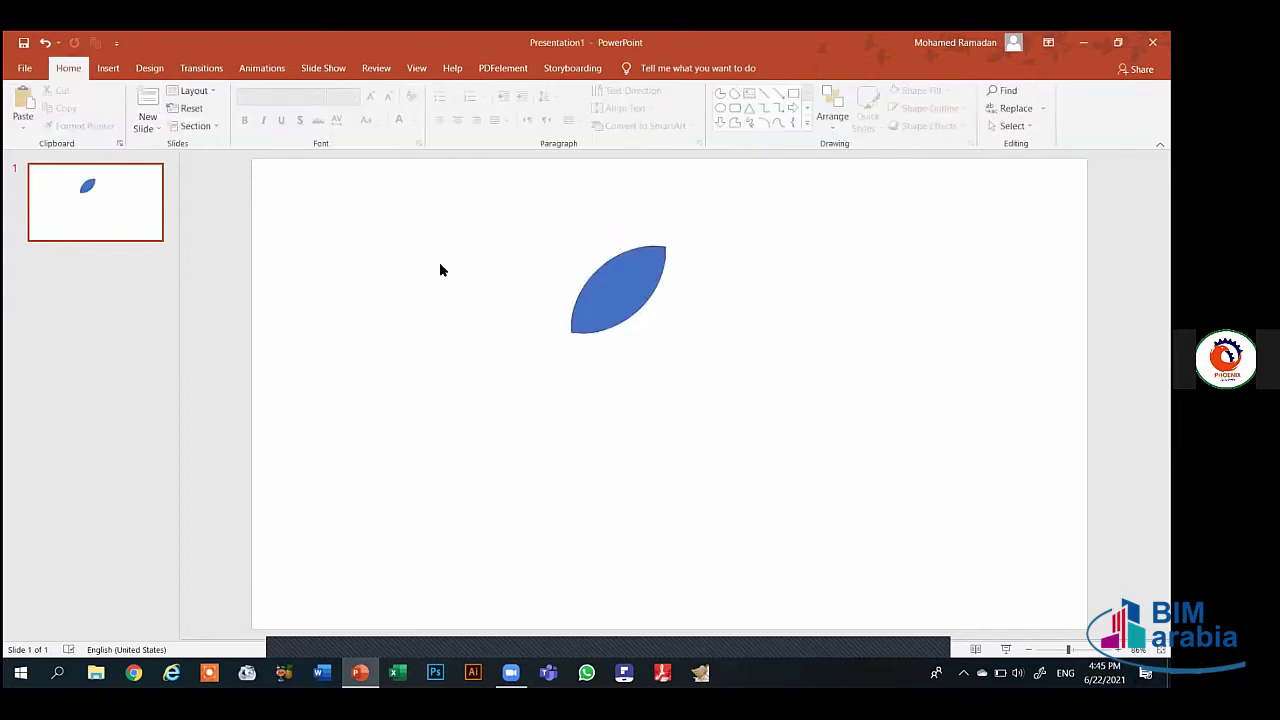
pyautogui.hotkey('ctrl', 'z')
pyautogui.hotkey('ctrl', 'z')
# Change the oval into a hexagon with Change Shape and turn on Edit Points
pyautogui.hotkey('ctrl', 'z')
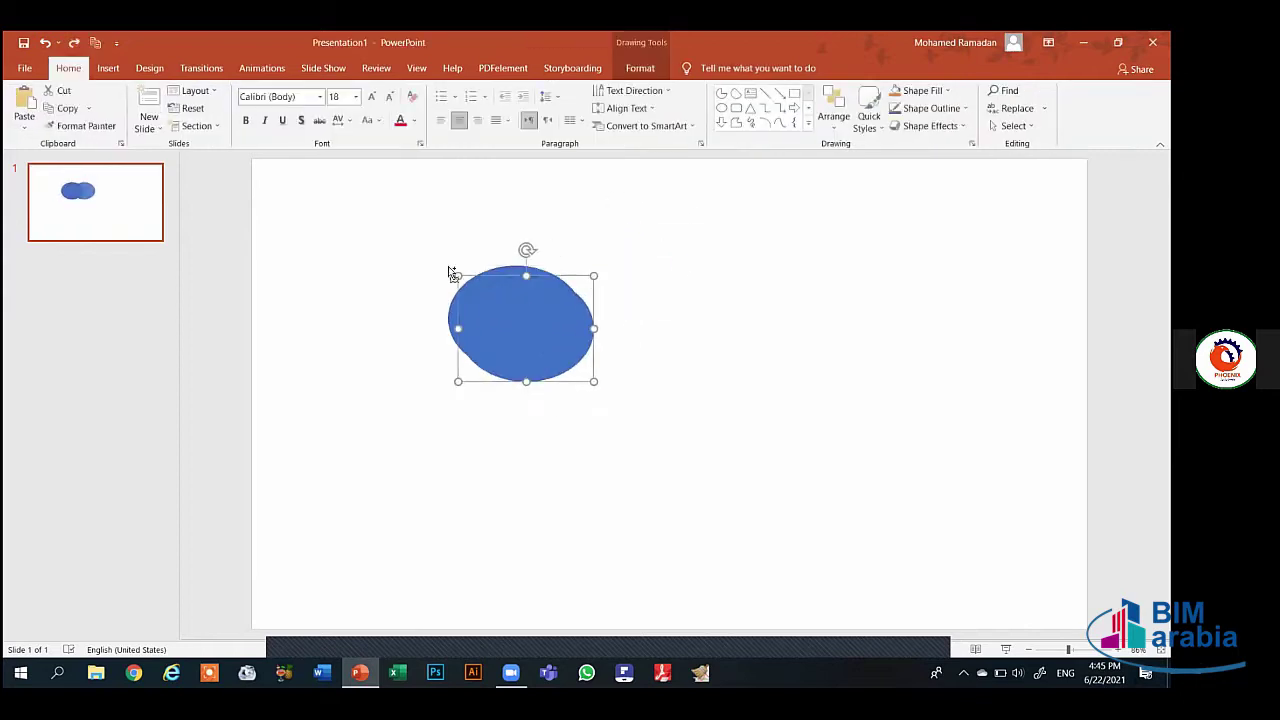
pyautogui.hotkey('ctrl', 'z')
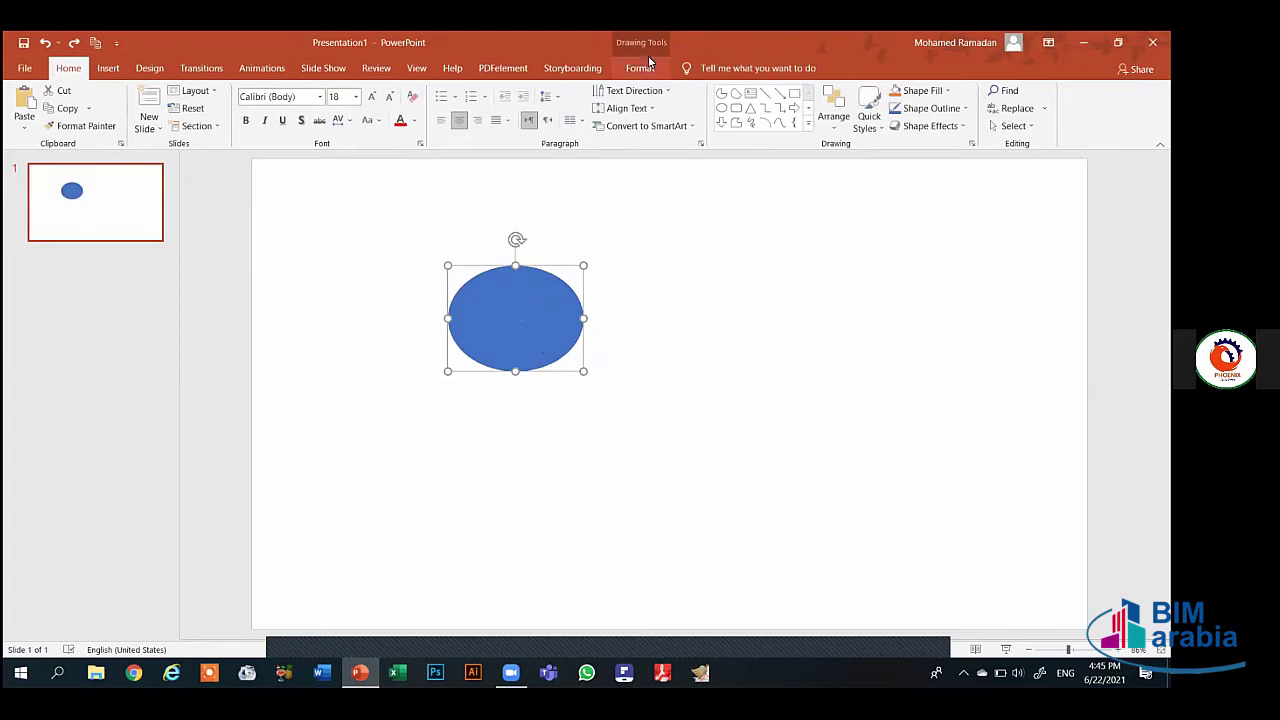
pyautogui.click(645, 67)
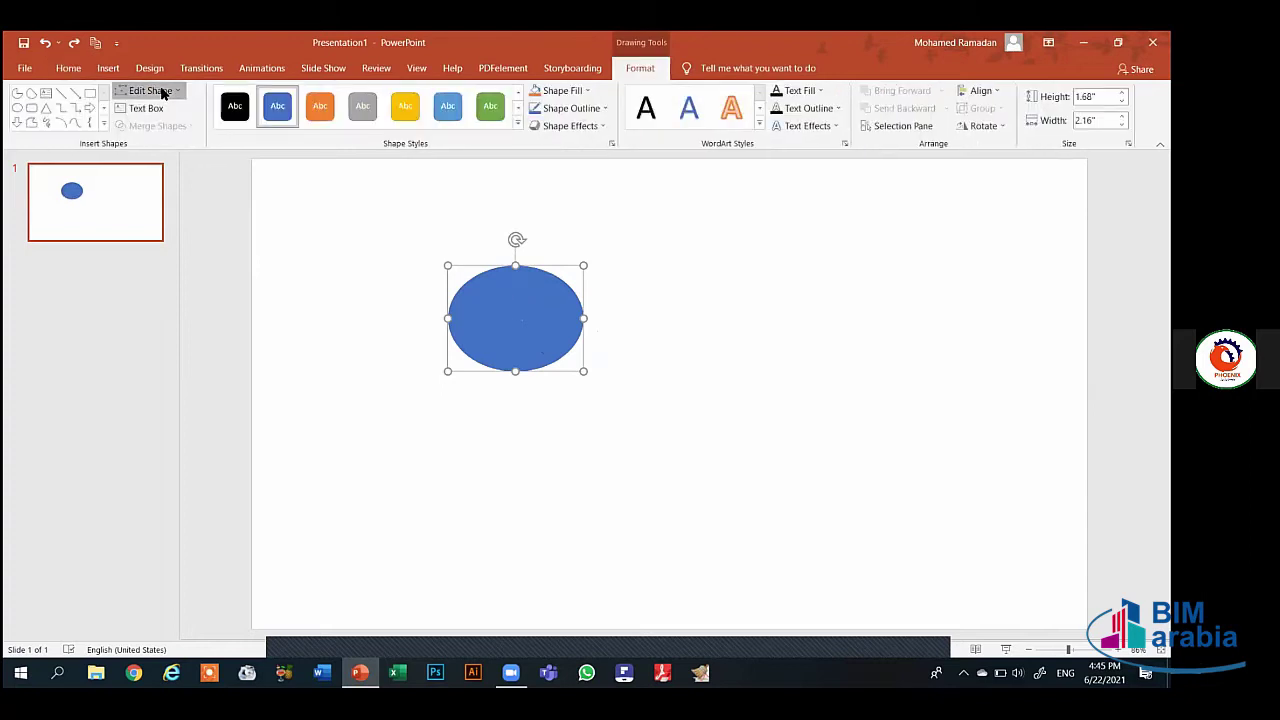
pyautogui.click(160, 91)
pyautogui.moveTo(189, 119)
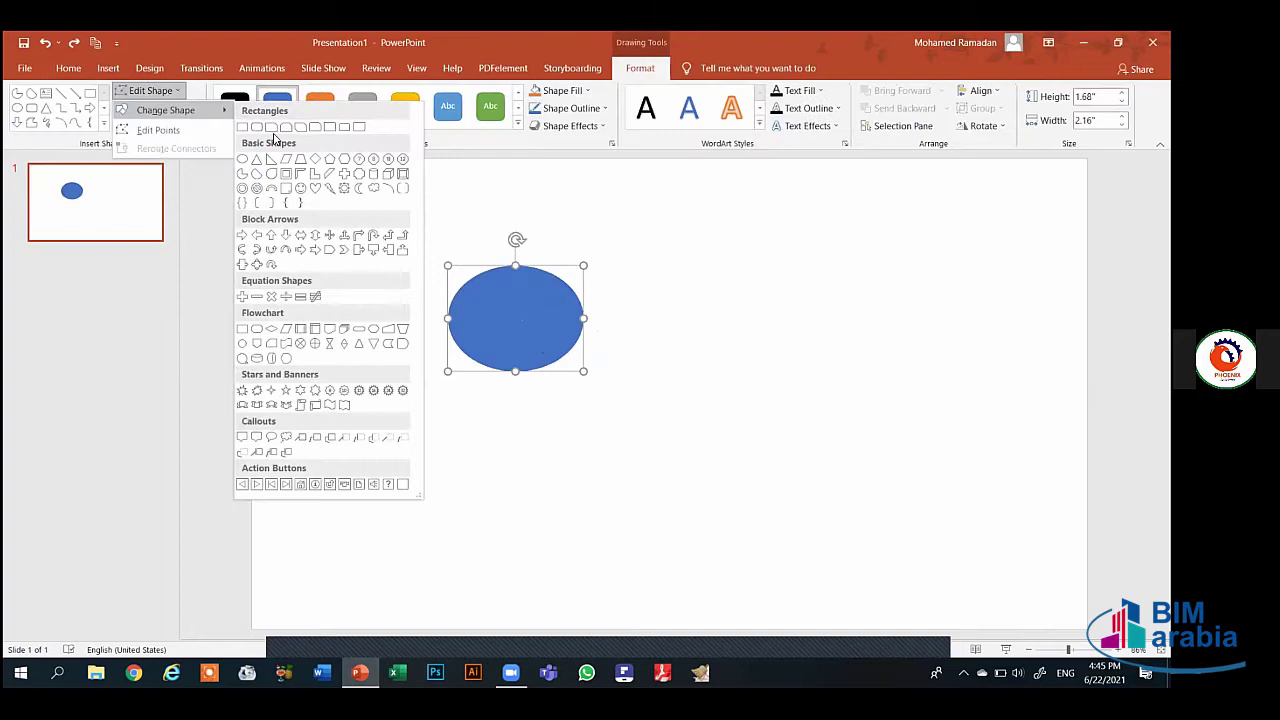
pyautogui.click(345, 160)
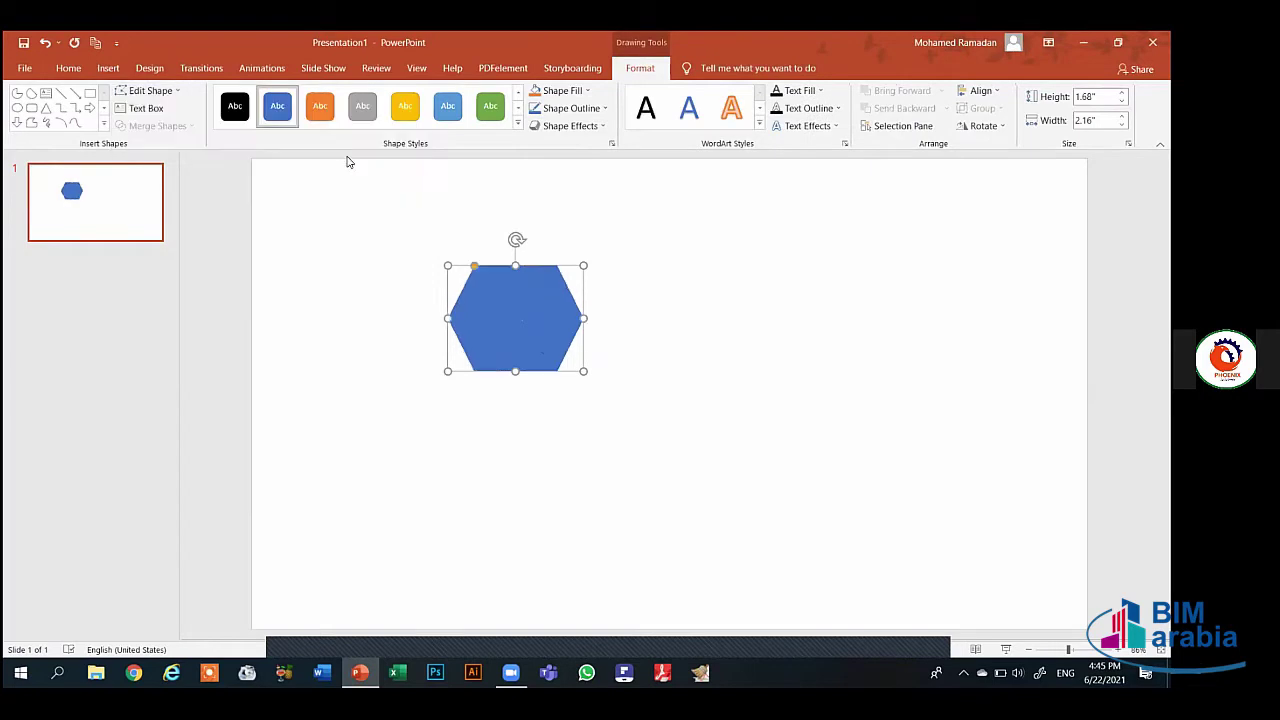
pyautogui.click(148, 90)
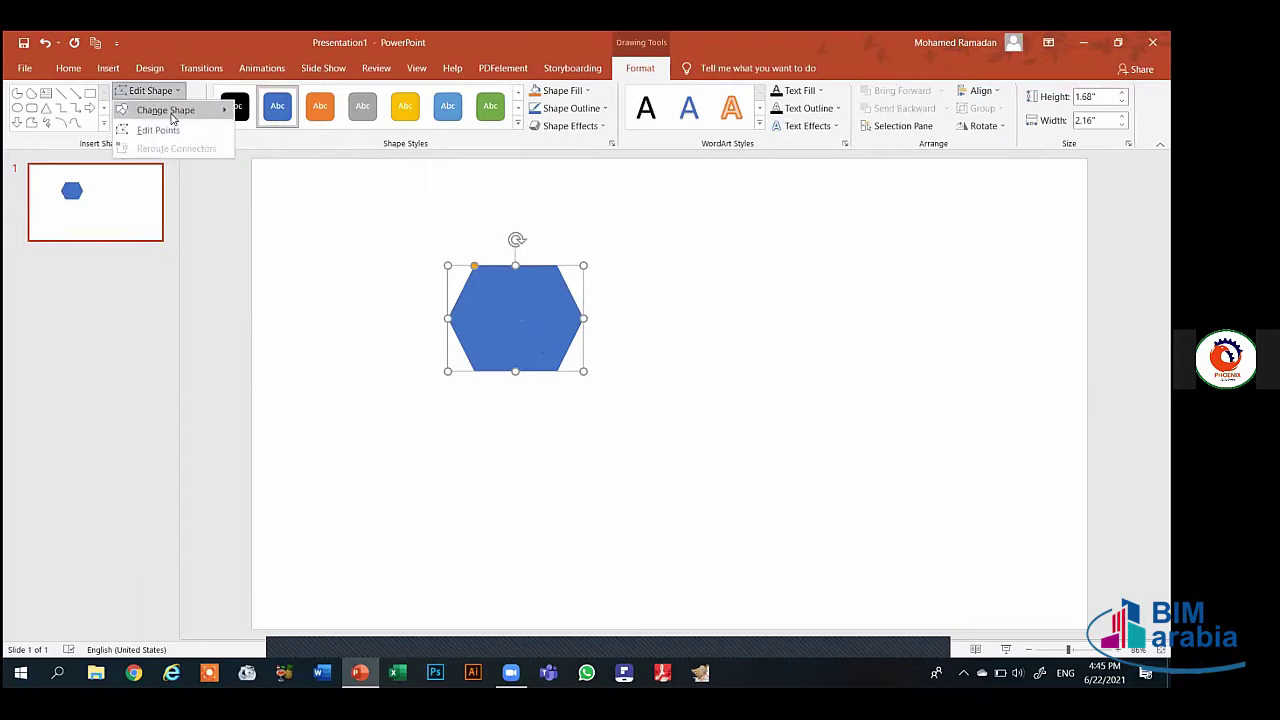
pyautogui.click(160, 126)
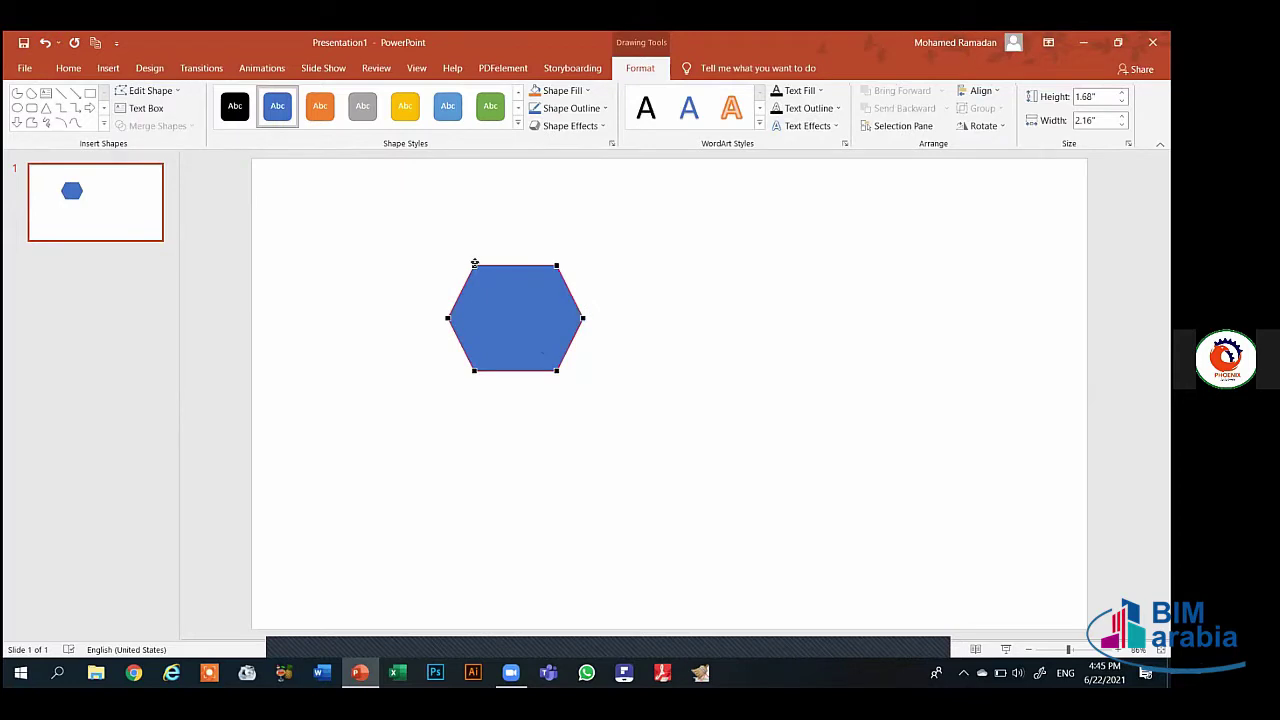
# Drag four of the hexagon's vertices to distort its outline
pyautogui.moveTo(473, 266); pyautogui.dragTo(486, 288)
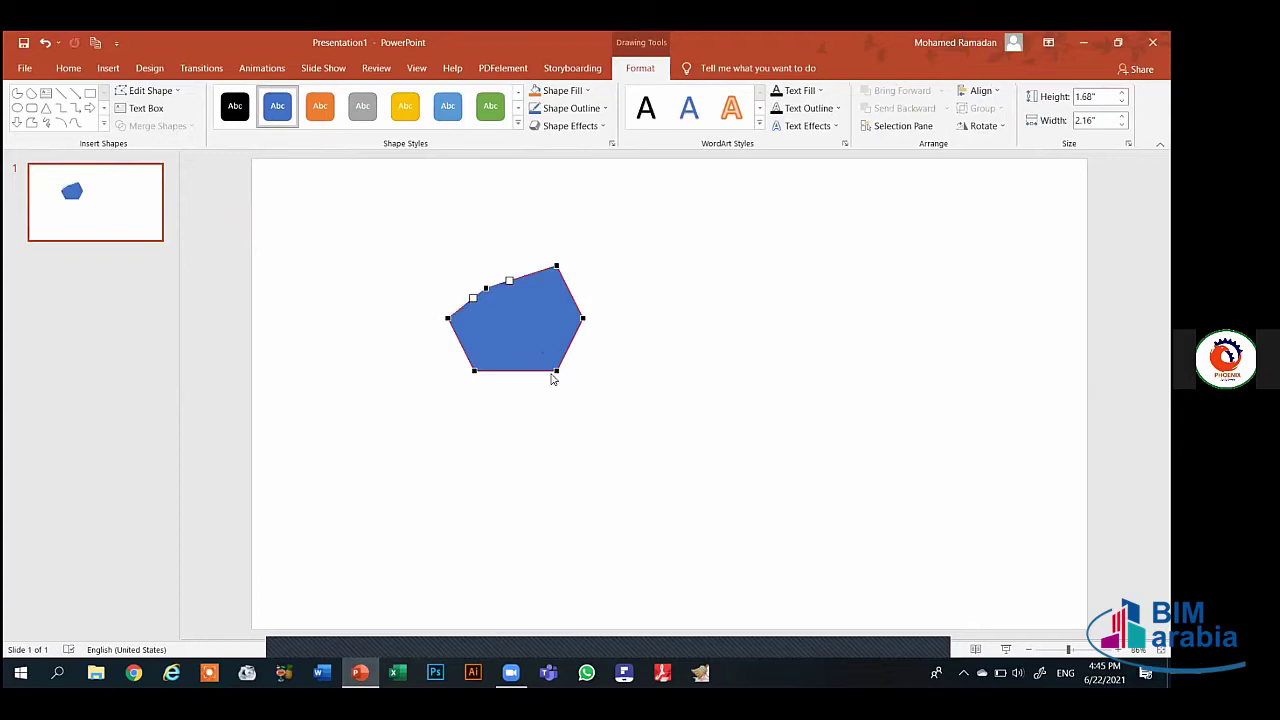
pyautogui.moveTo(553, 370)
pyautogui.mouseDown()
pyautogui.moveTo(526, 328)
pyautogui.moveTo(706, 467)
pyautogui.mouseUp()
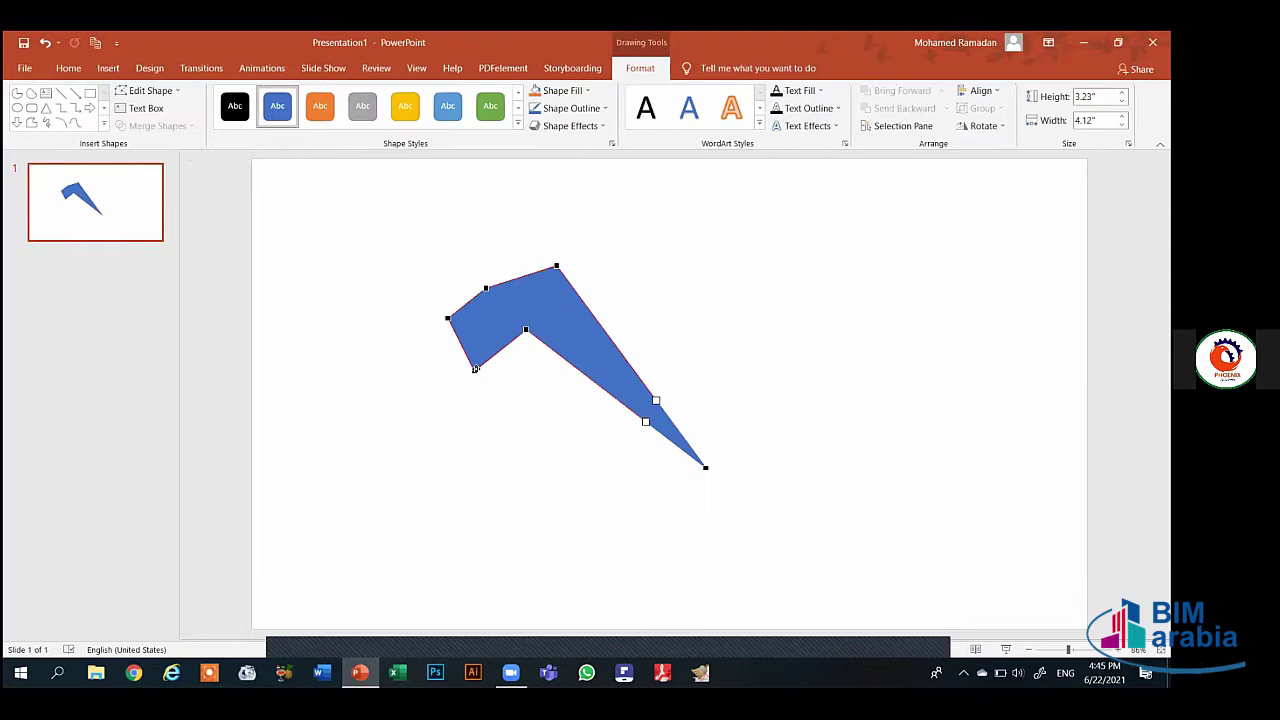
pyautogui.moveTo(475, 368); pyautogui.dragTo(457, 516)
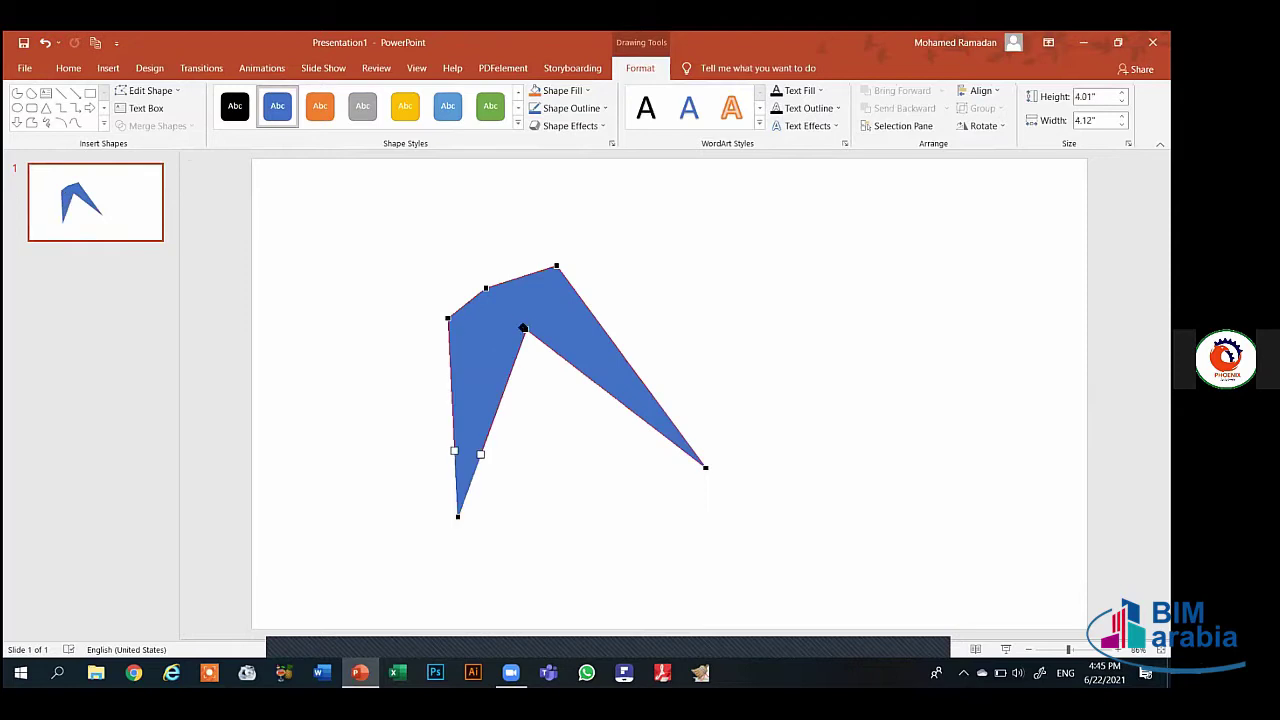
pyautogui.moveTo(523, 328); pyautogui.dragTo(538, 478)
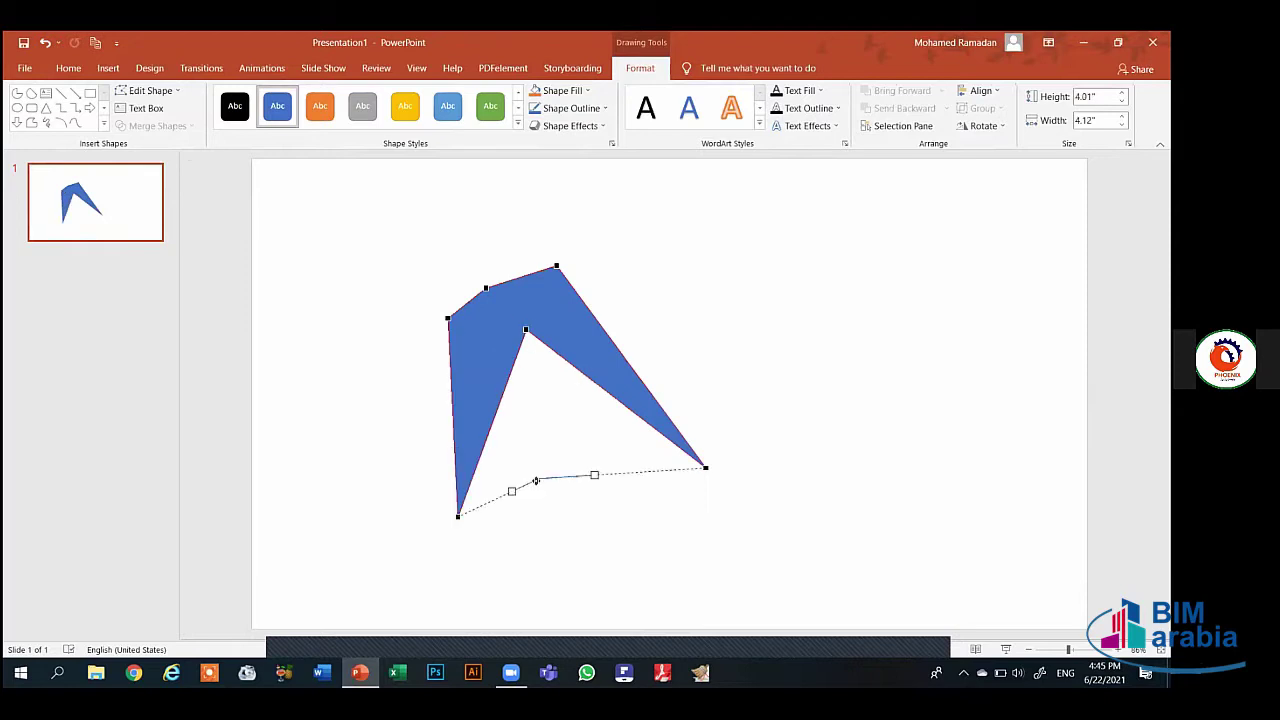
# Undo the point edits to restore the regular hexagon and leave point editing
pyautogui.click(176, 97)
pyautogui.click(268, 255)
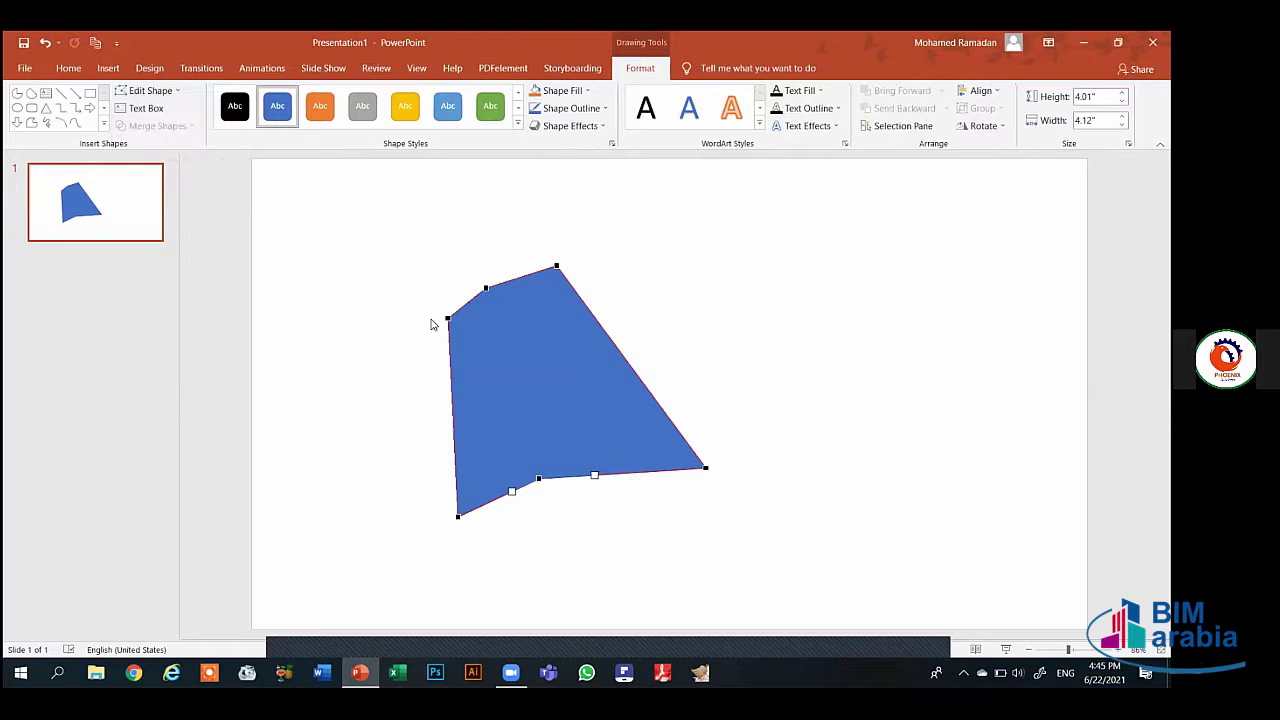
pyautogui.hotkey('ctrl', 'z')
pyautogui.hotkey('ctrl', 'z')
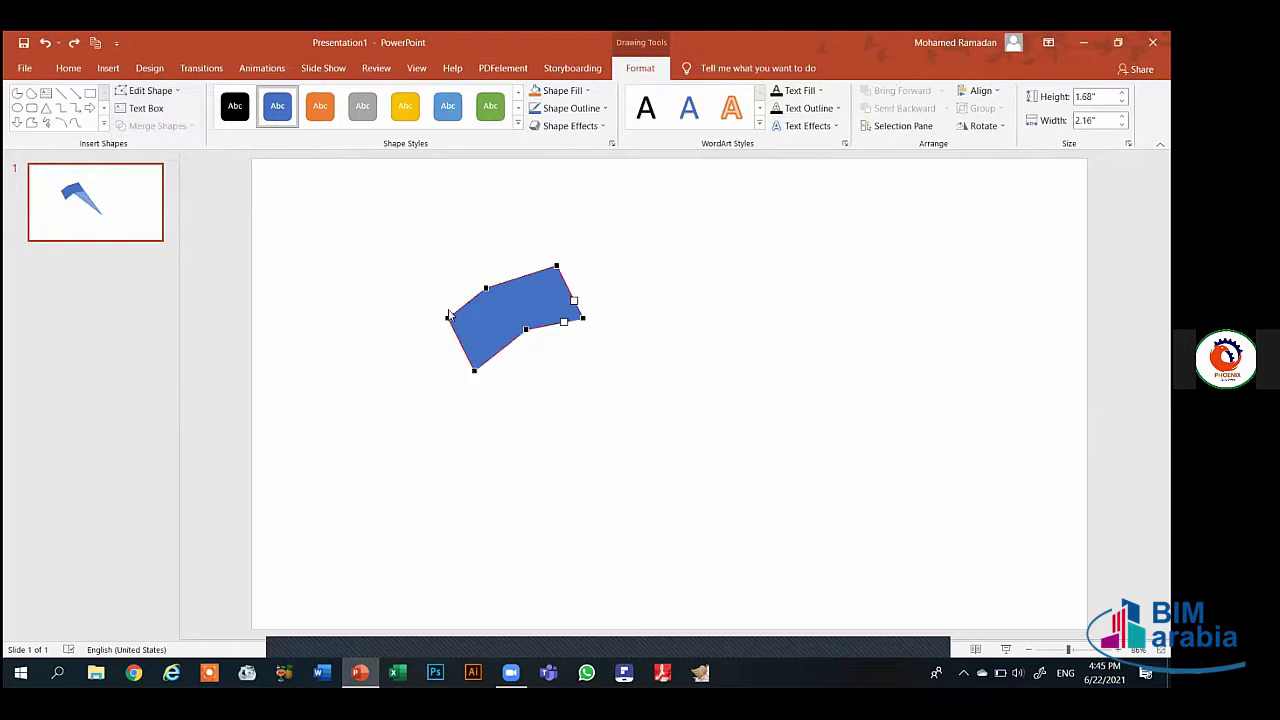
pyautogui.hotkey('ctrl', 'z')
pyautogui.hotkey('ctrl', 'z')
pyautogui.click(165, 96)
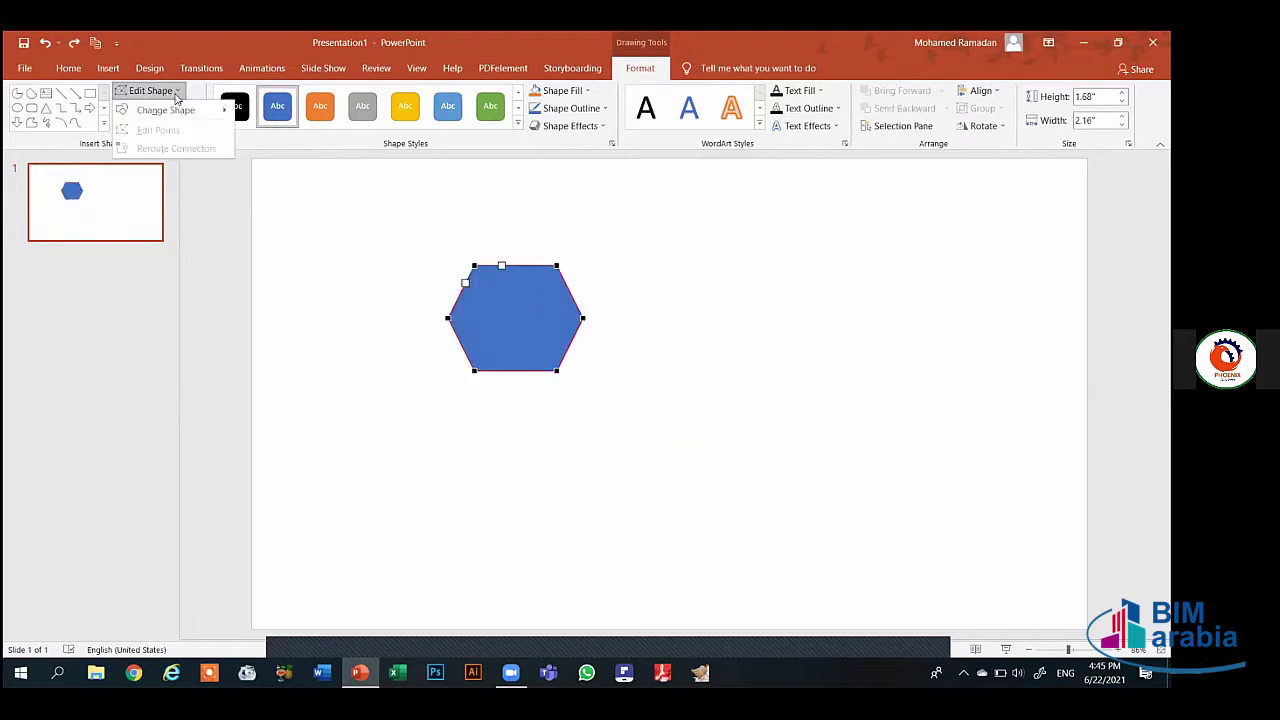
pyautogui.click(323, 257)
pyautogui.click(391, 300)
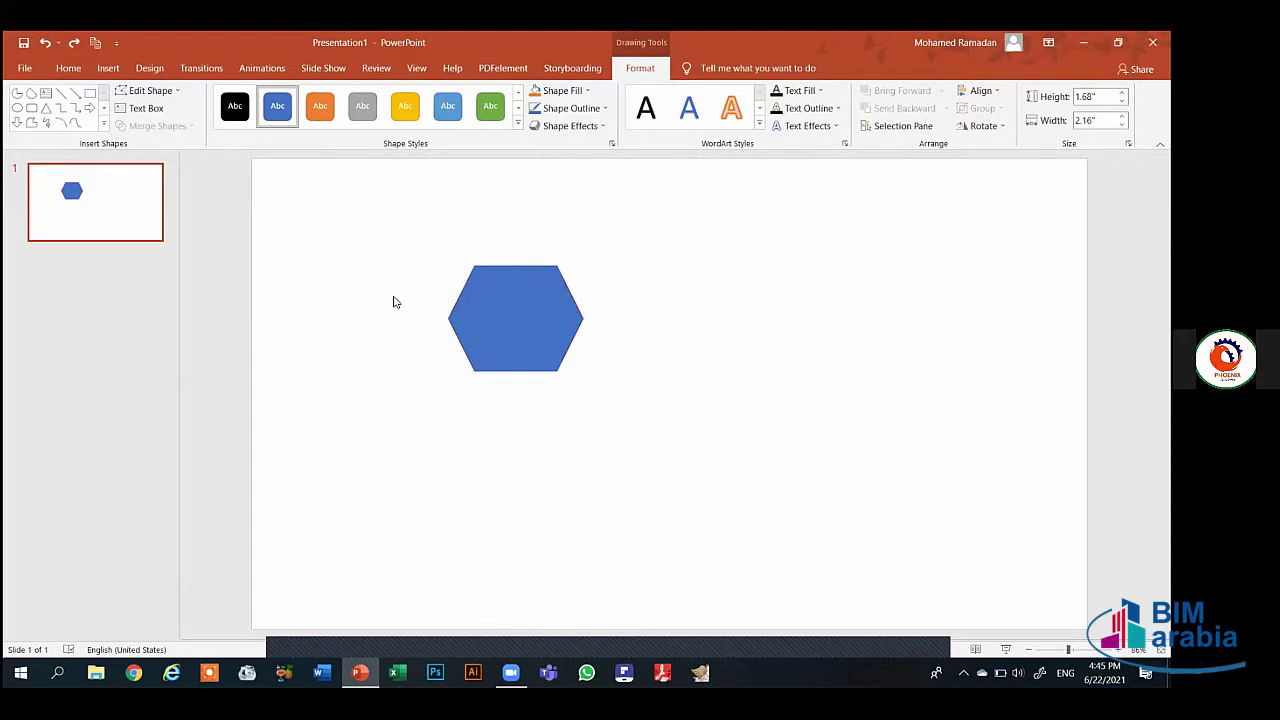
# Draw a rectangle at the upper left of the slide, left of the hexagon
pyautogui.click(471, 357)
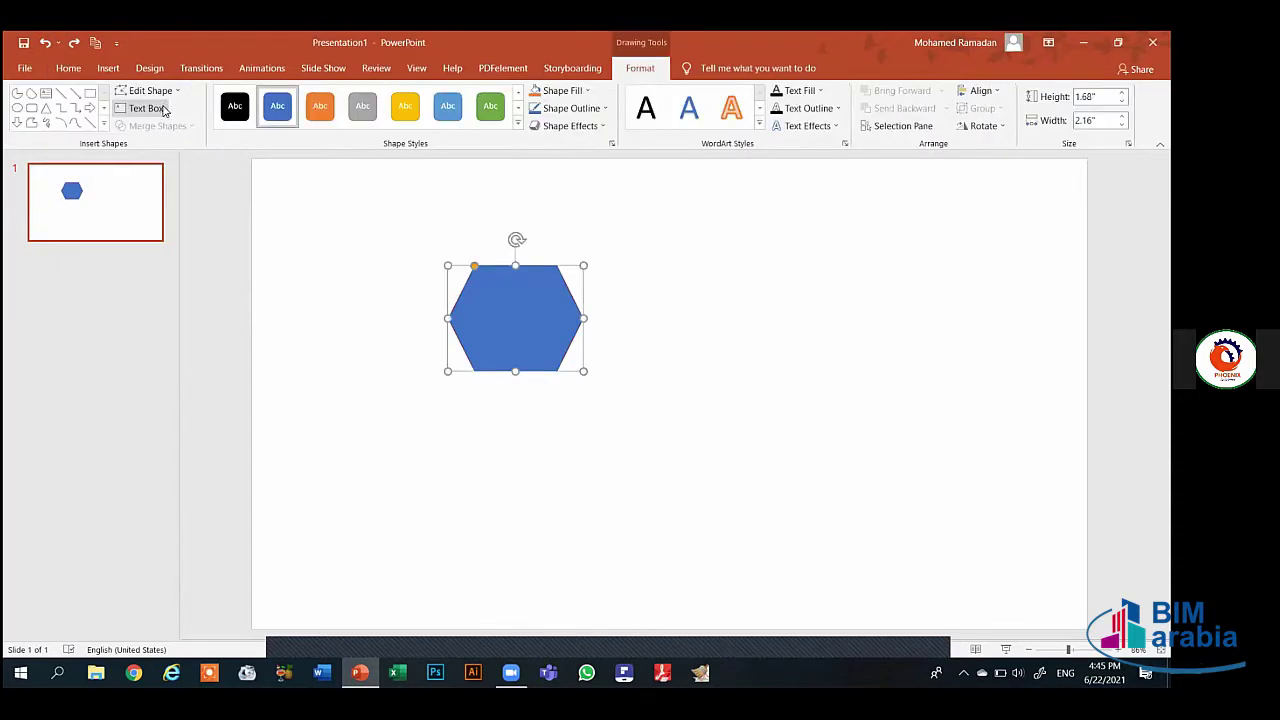
pyautogui.click(89, 94)
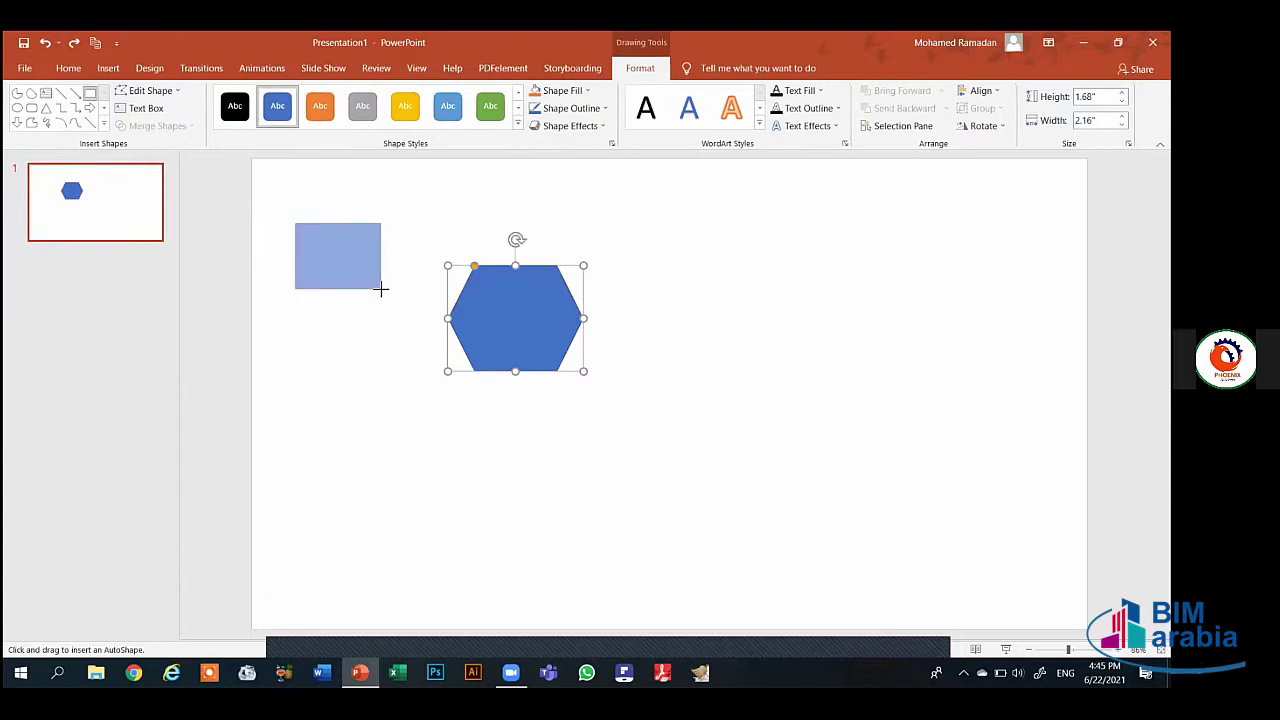
pyautogui.moveTo(294, 223); pyautogui.dragTo(392, 290)
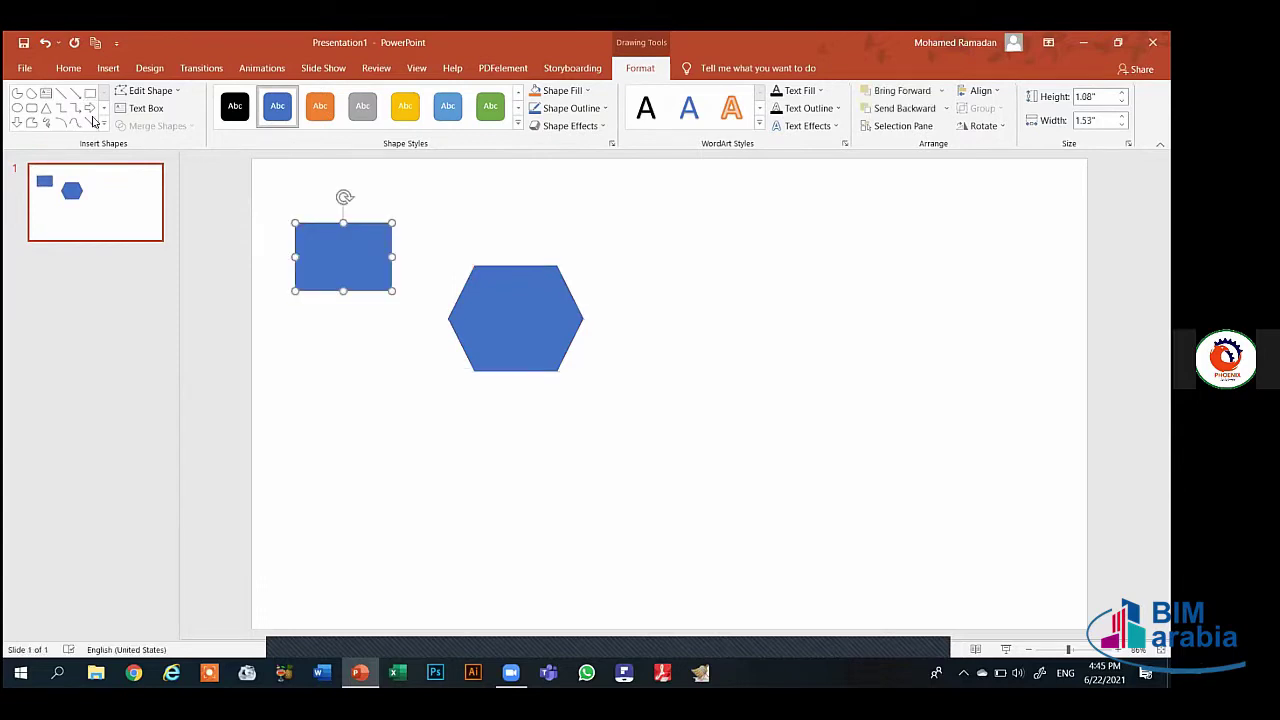
# Draw a text box right of the hexagon, then undo it with Ctrl+Z
pyautogui.click(160, 109)
pyautogui.moveTo(590, 235); pyautogui.dragTo(969, 382)
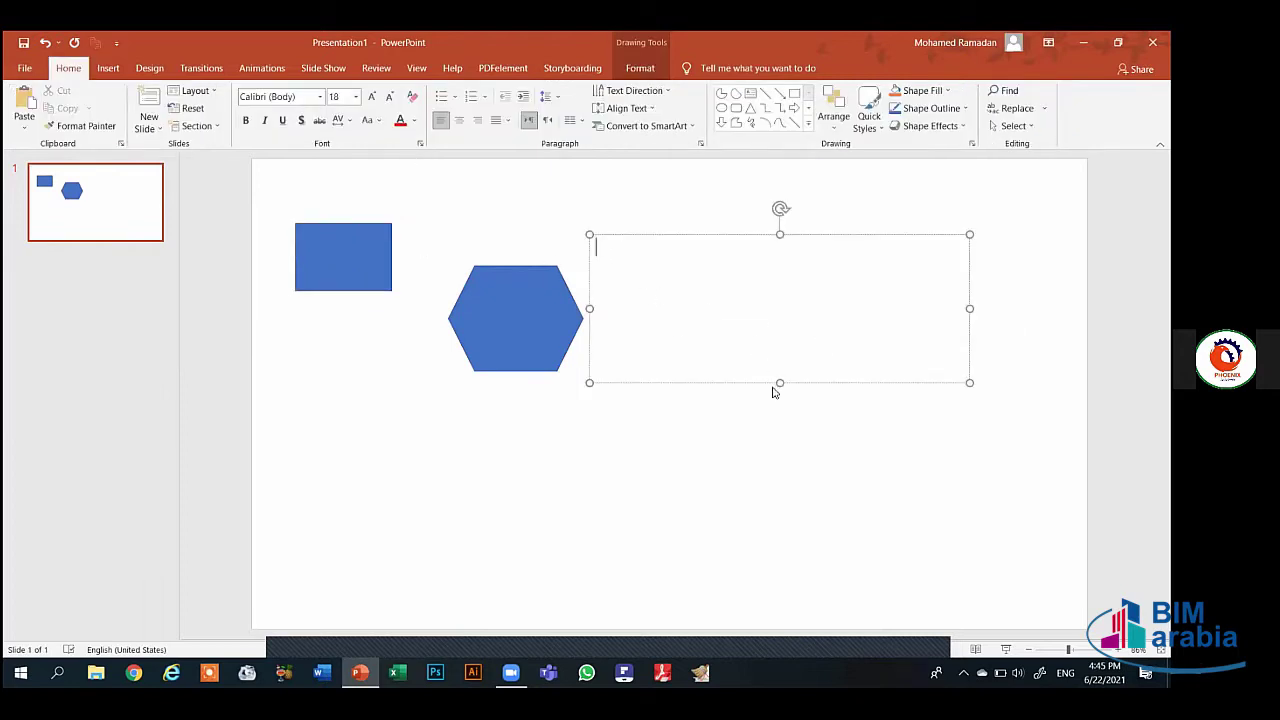
pyautogui.hotkey('ctrl', 'z')
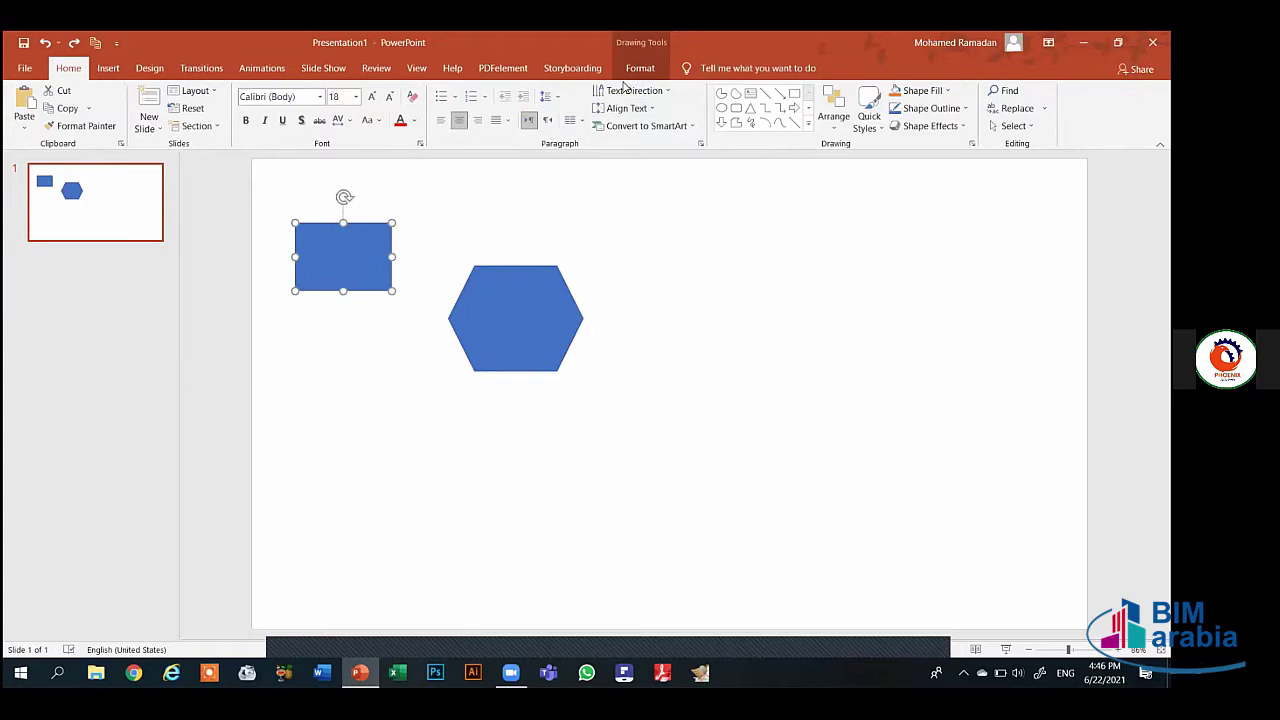
# Apply the orange preset shape style to the rectangle
pyautogui.click(632, 70)
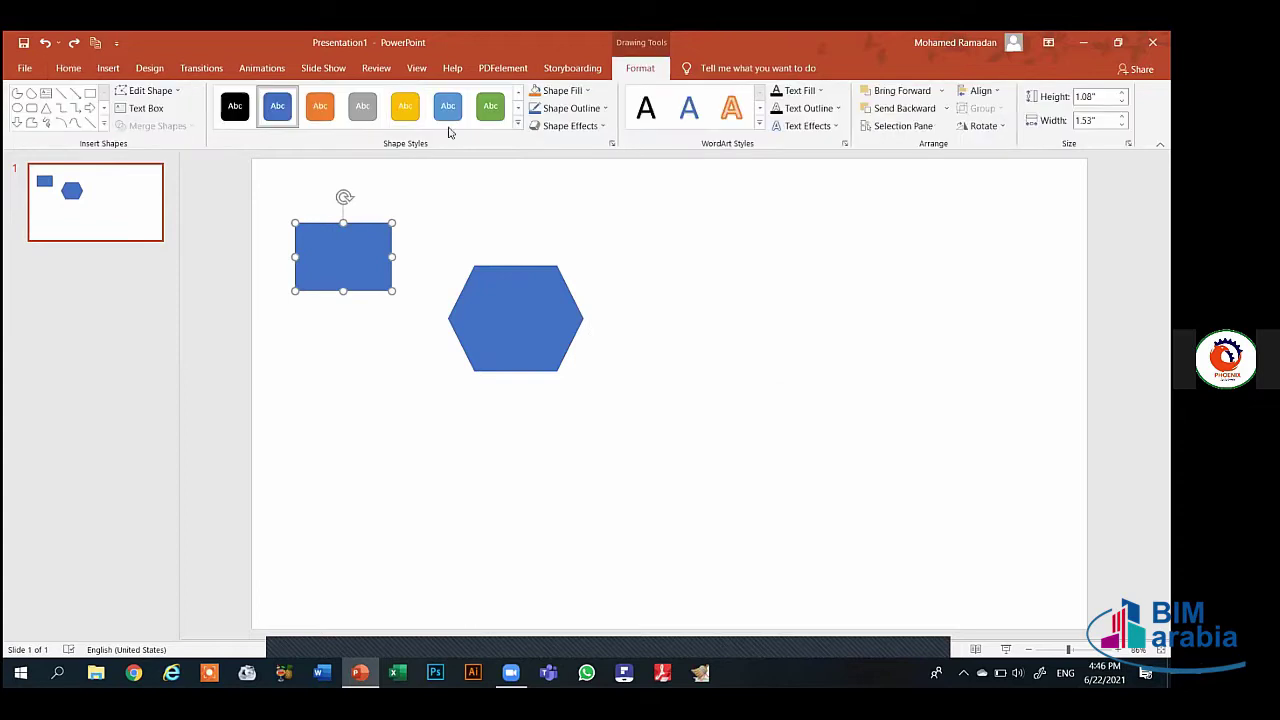
pyautogui.click(518, 107)
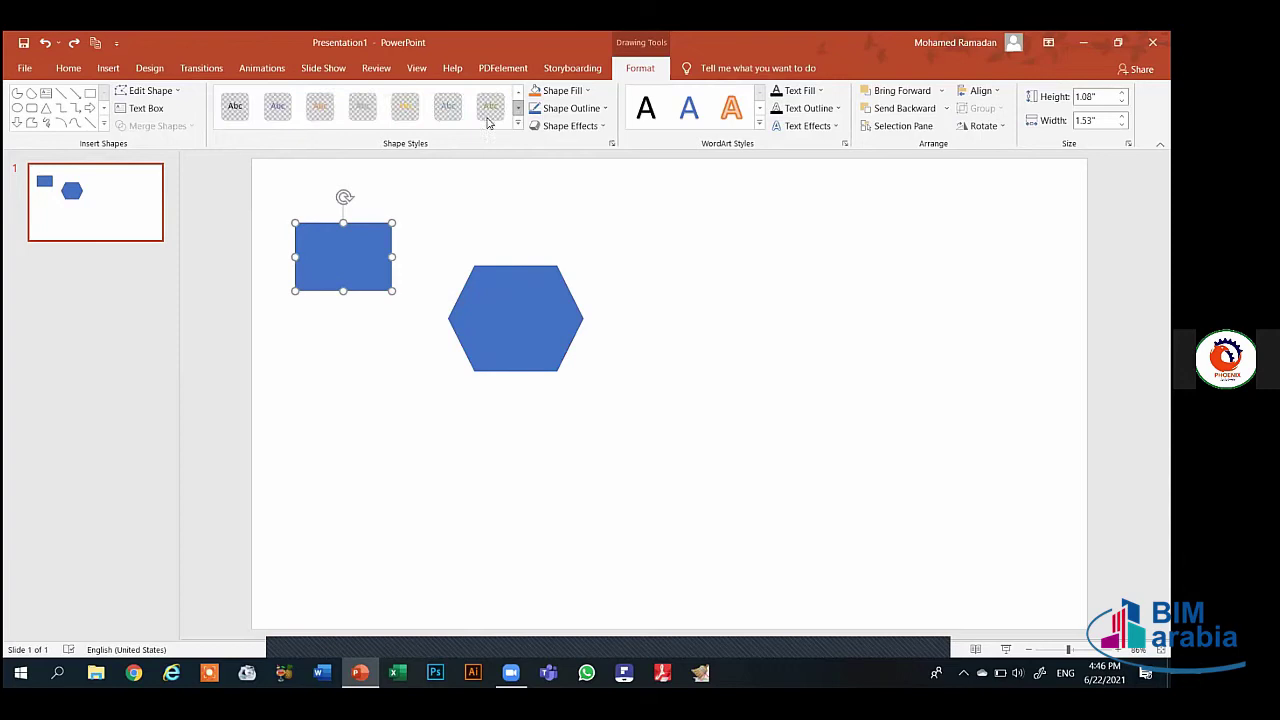
pyautogui.click(518, 91)
pyautogui.click(320, 106)
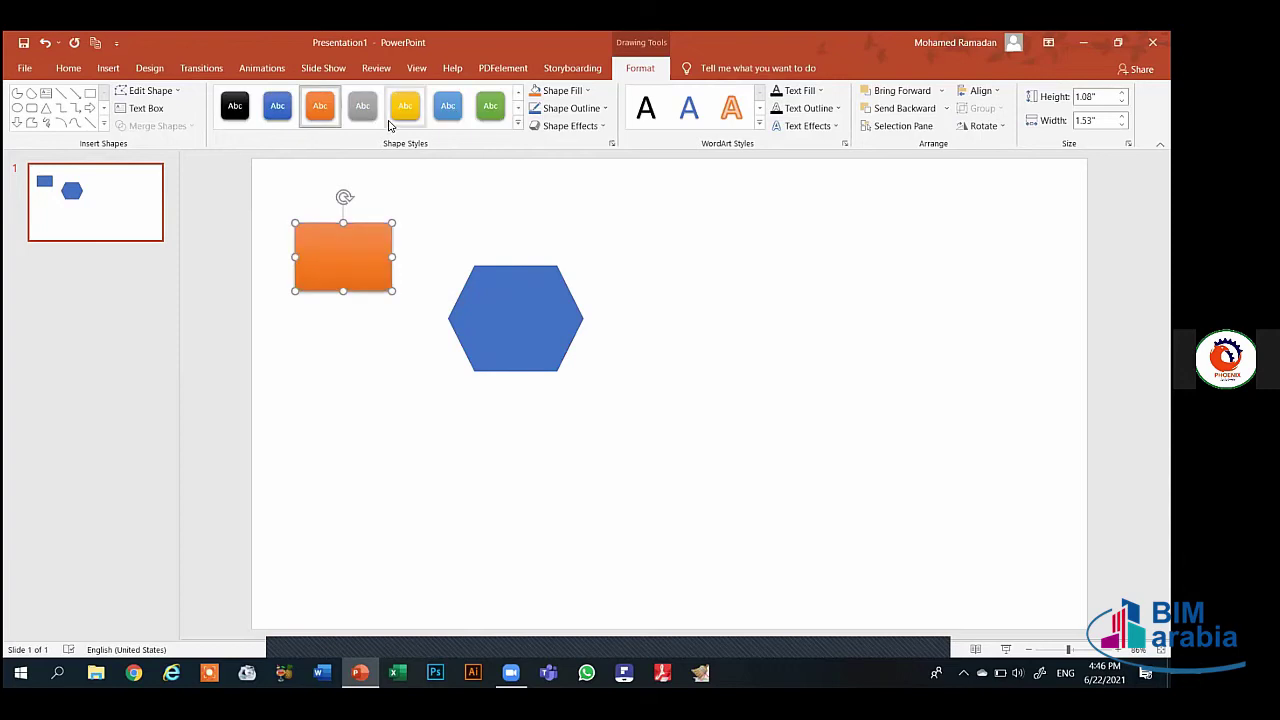
# Fill the rectangle with the picture Screenshot (108).png from a file
pyautogui.click(578, 95)
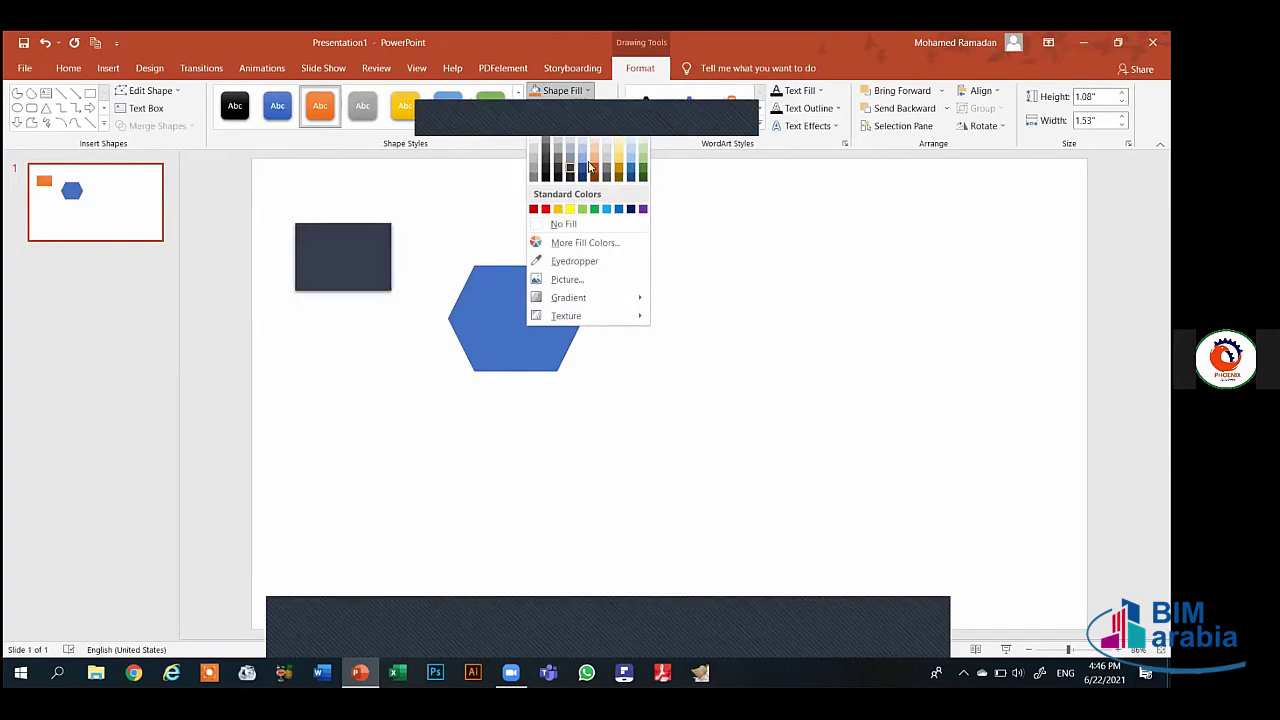
pyautogui.click(578, 283)
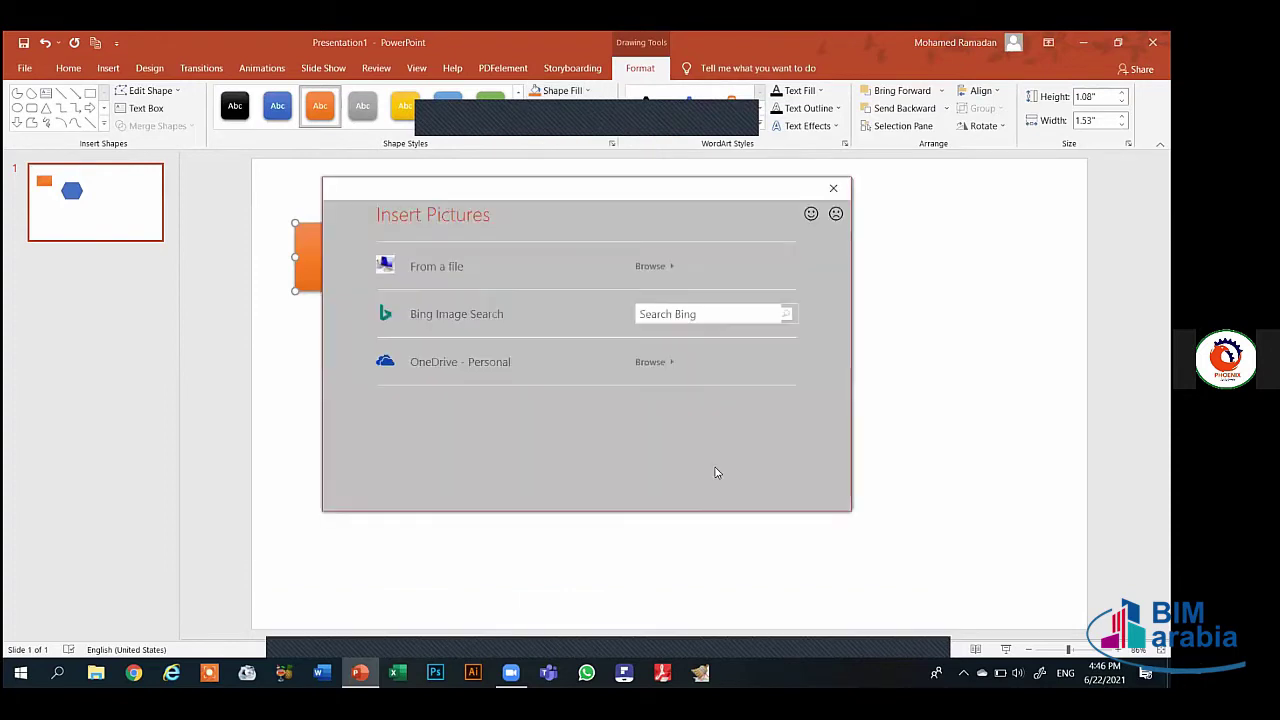
pyautogui.click(649, 268)
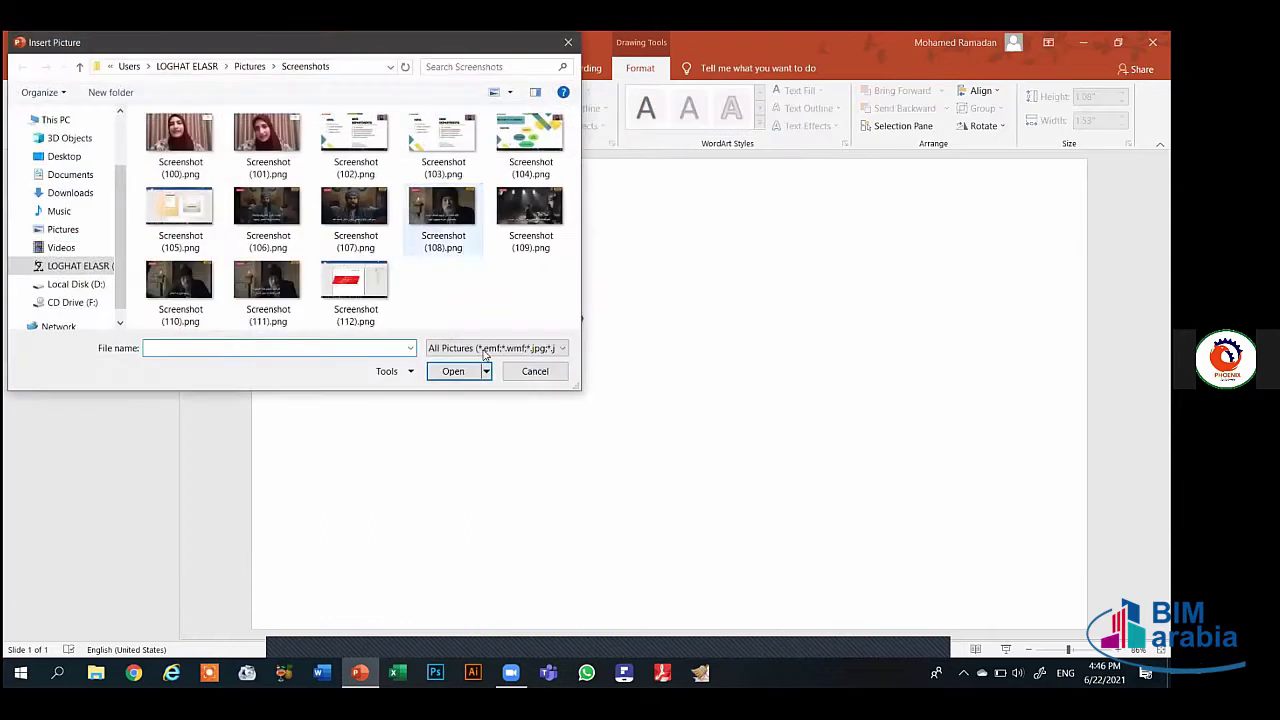
pyautogui.click(453, 371)
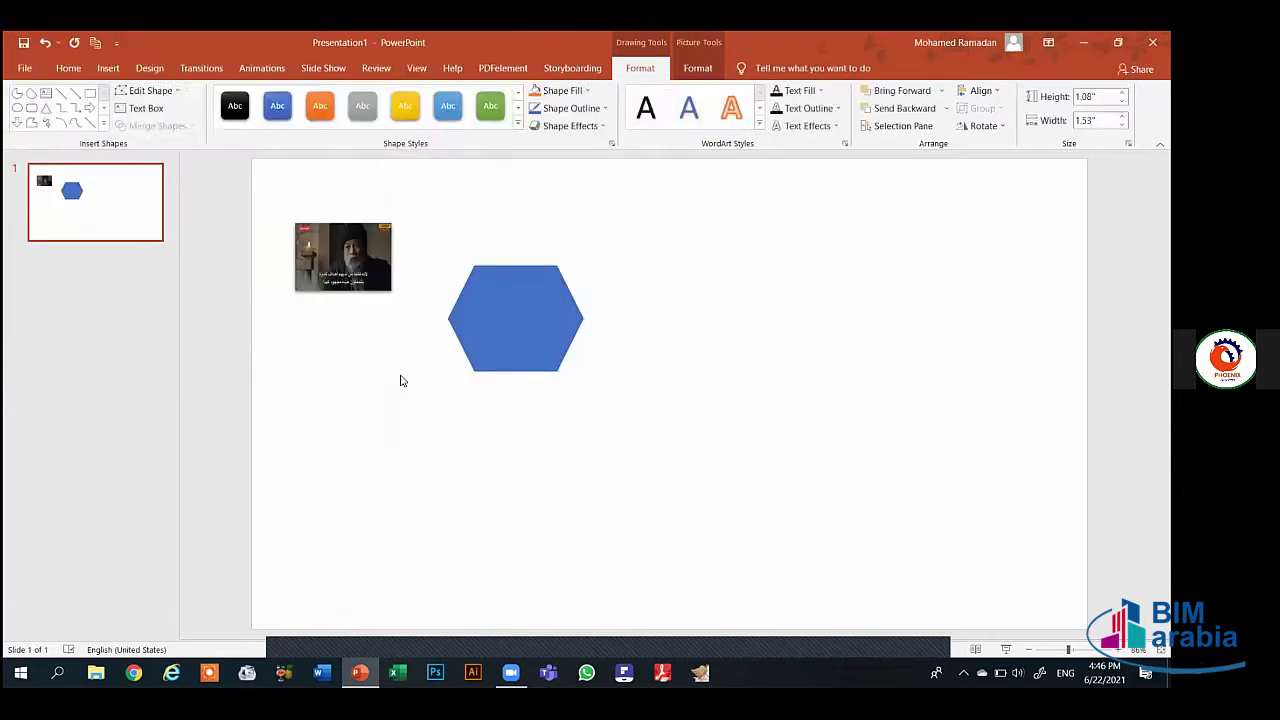
# Select the hexagon and fill it with a dark screenshot picture from a file
pyautogui.doubleClick(500, 300)
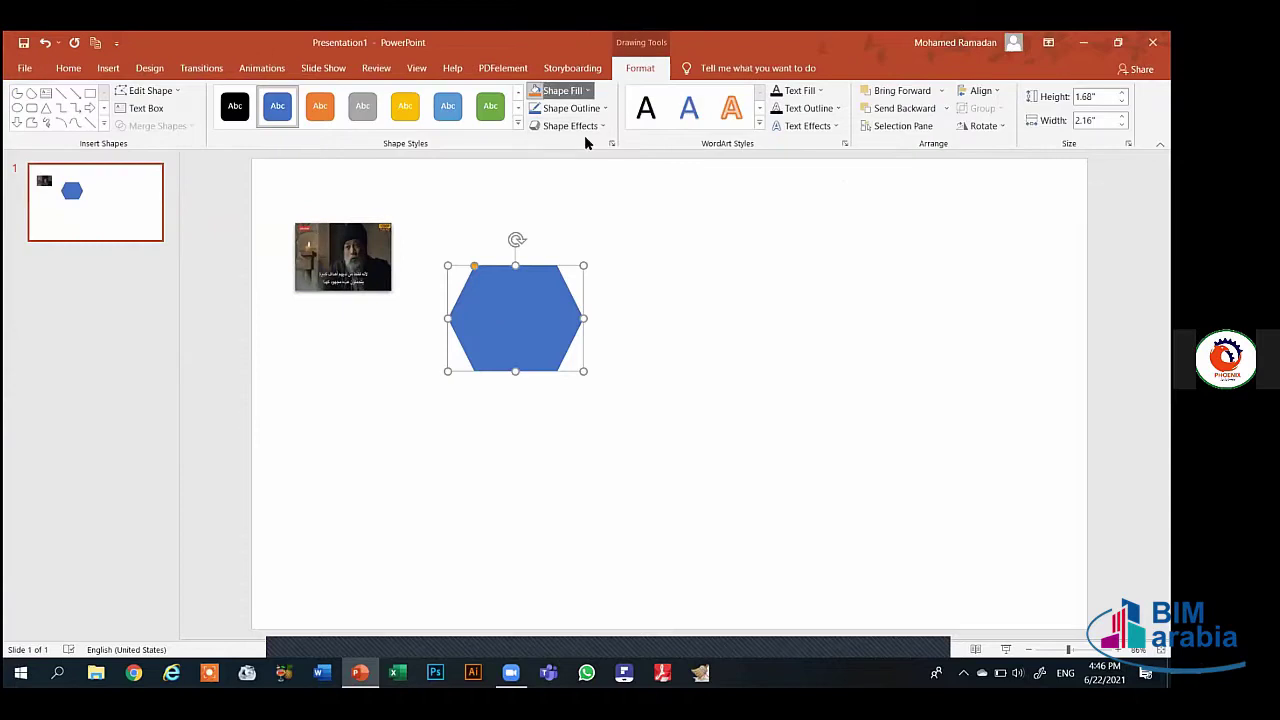
pyautogui.click(588, 91)
pyautogui.click(588, 280)
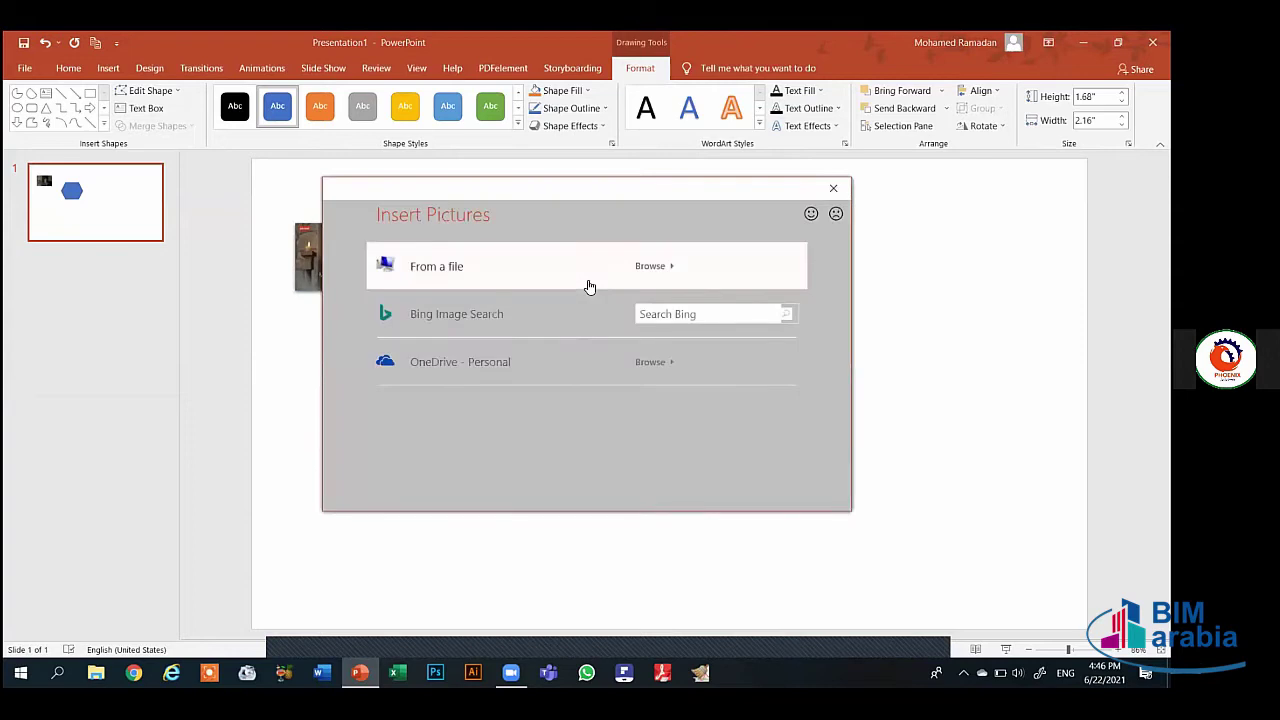
pyautogui.click(650, 266)
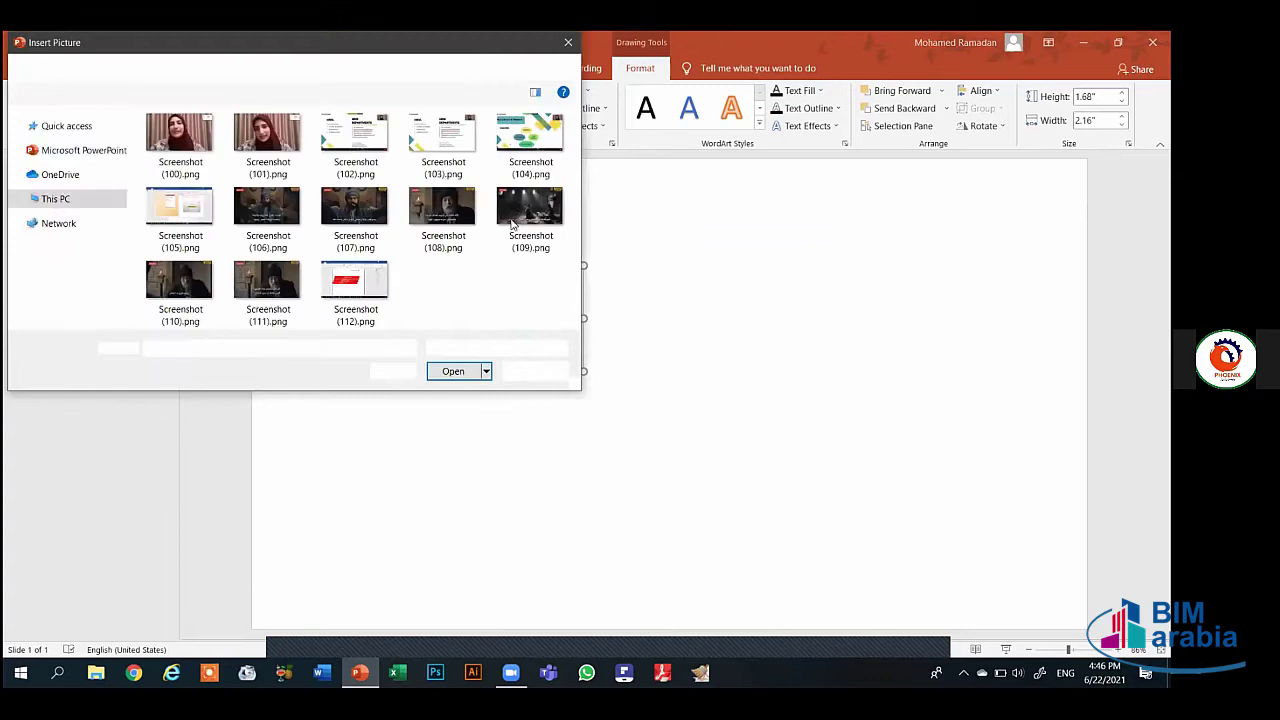
pyautogui.click(453, 371)
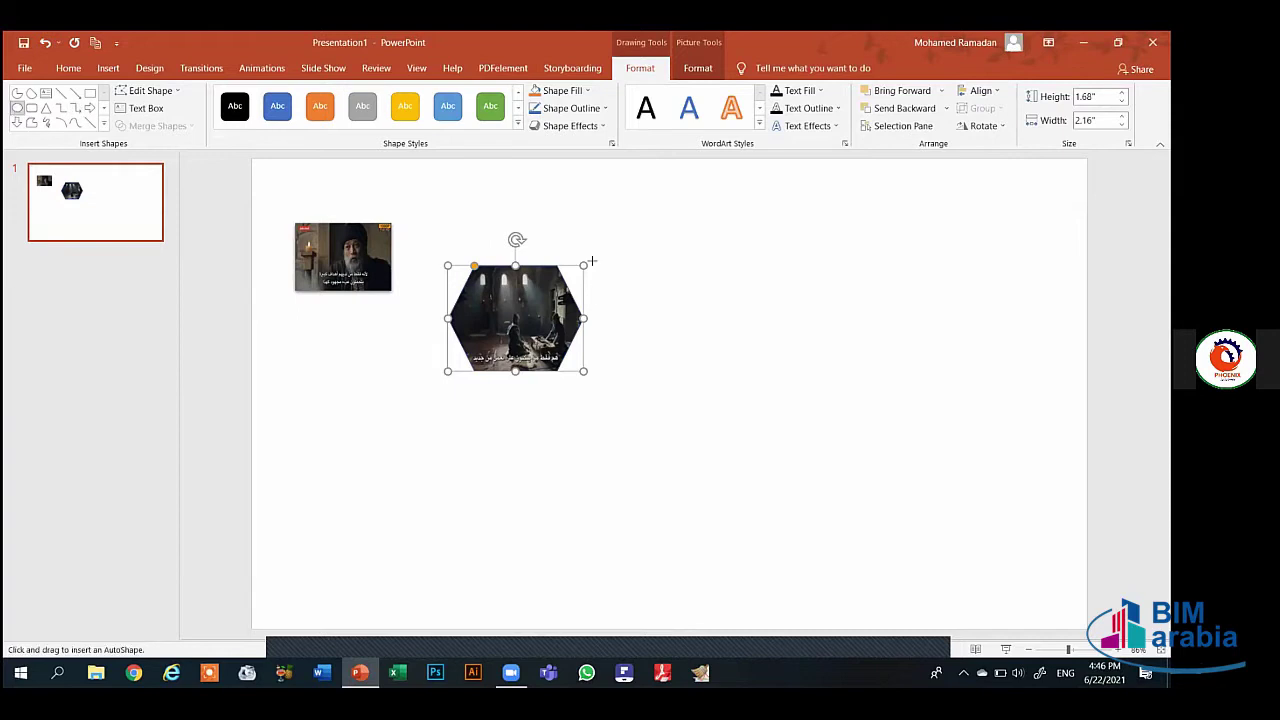
# Draw an oval right of the hexagon and give it a light blue radial gradient fill
pyautogui.moveTo(738, 274); pyautogui.dragTo(911, 415)
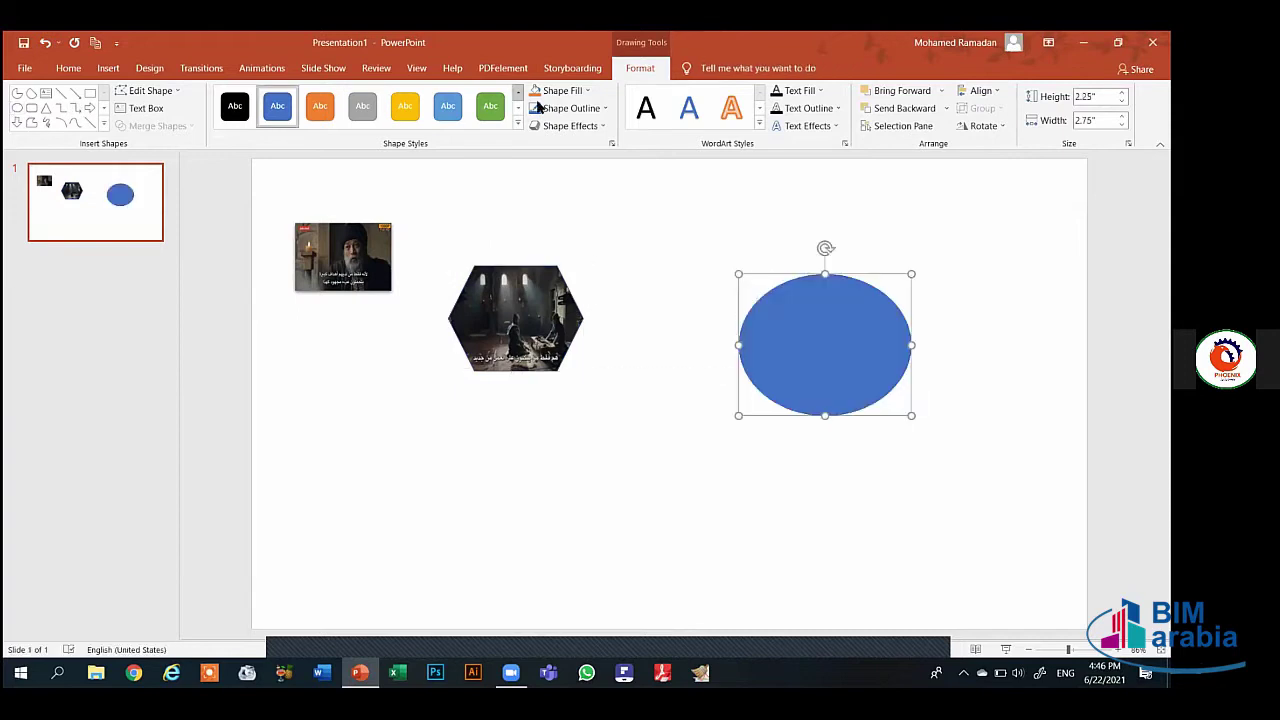
pyautogui.click(587, 90)
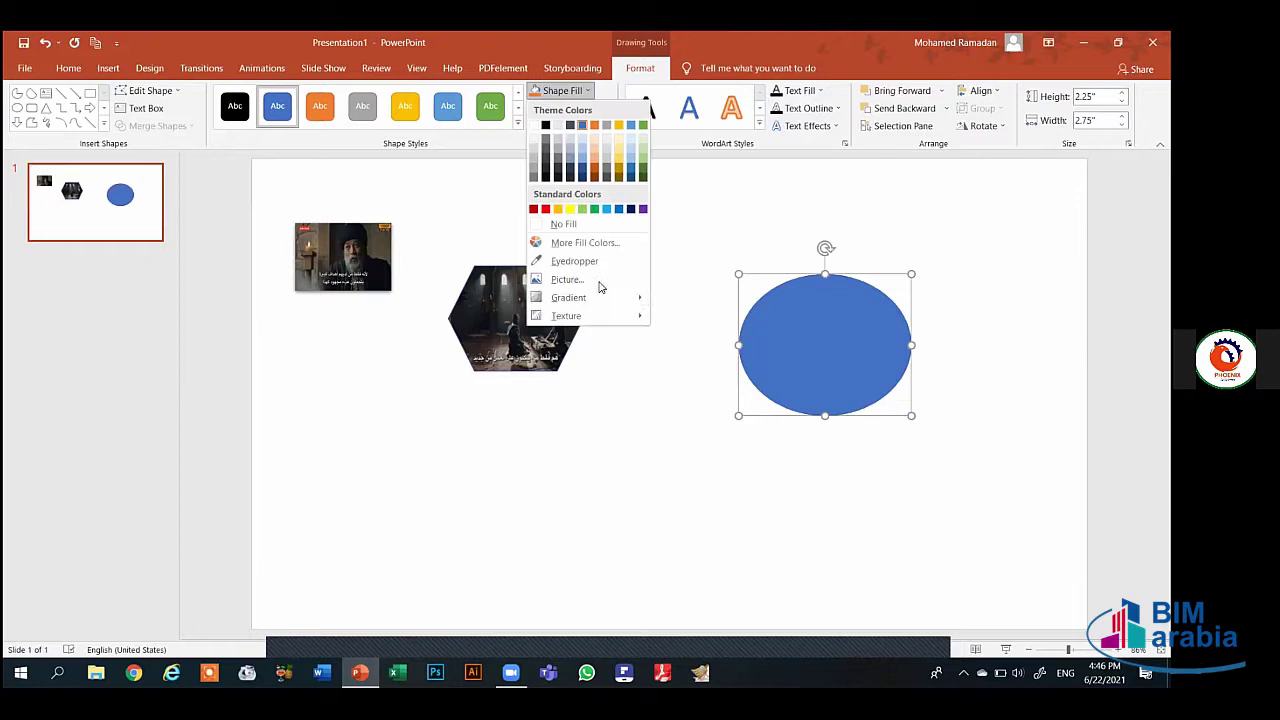
pyautogui.moveTo(568, 297)
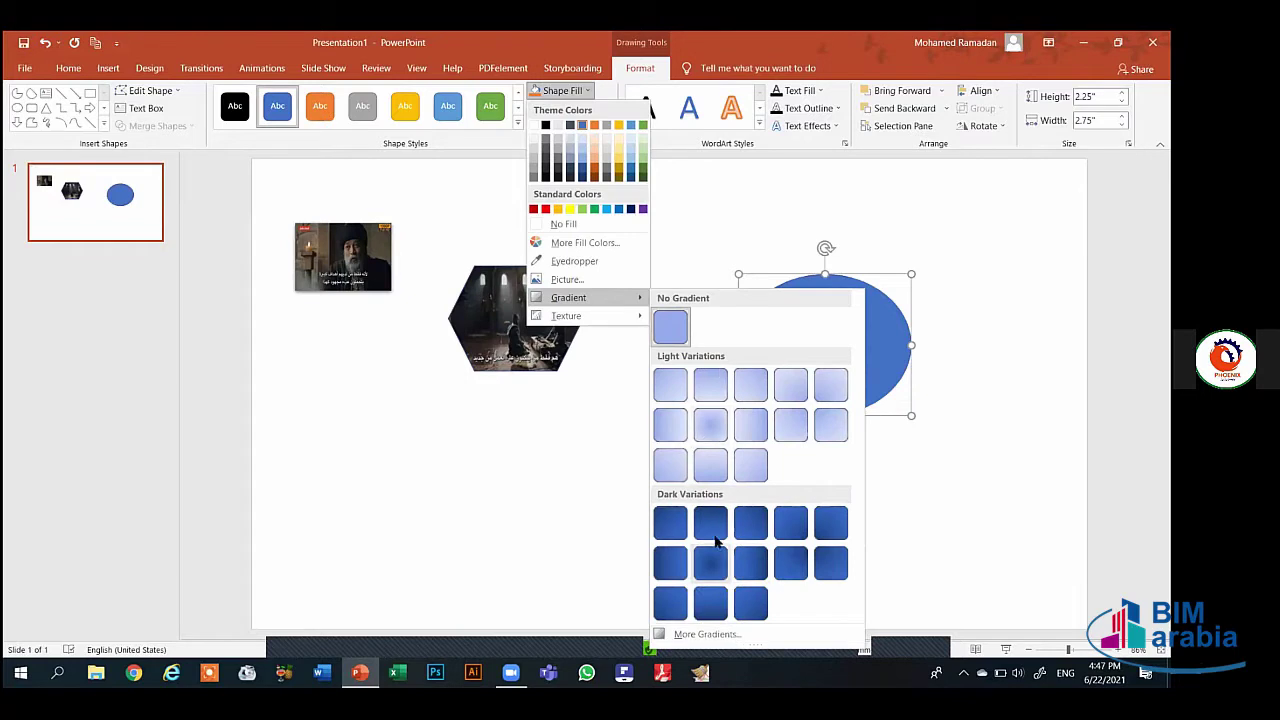
pyautogui.click(726, 425)
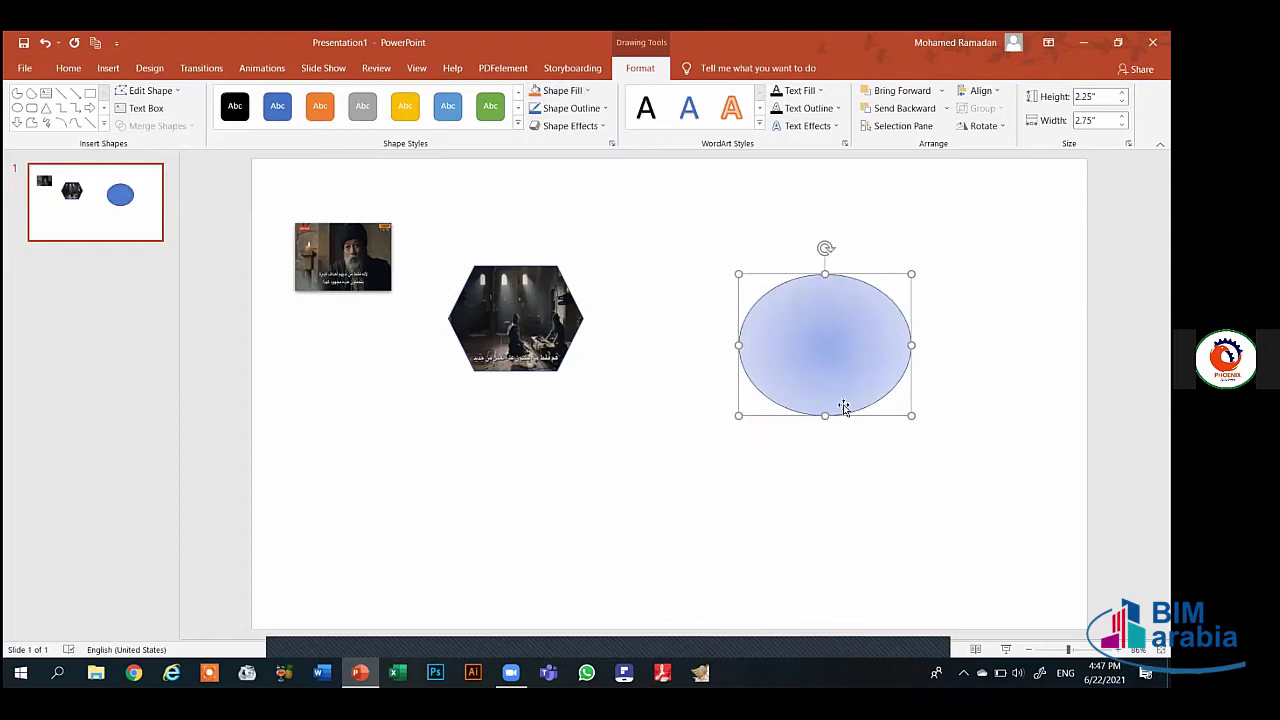
pyautogui.click(578, 90)
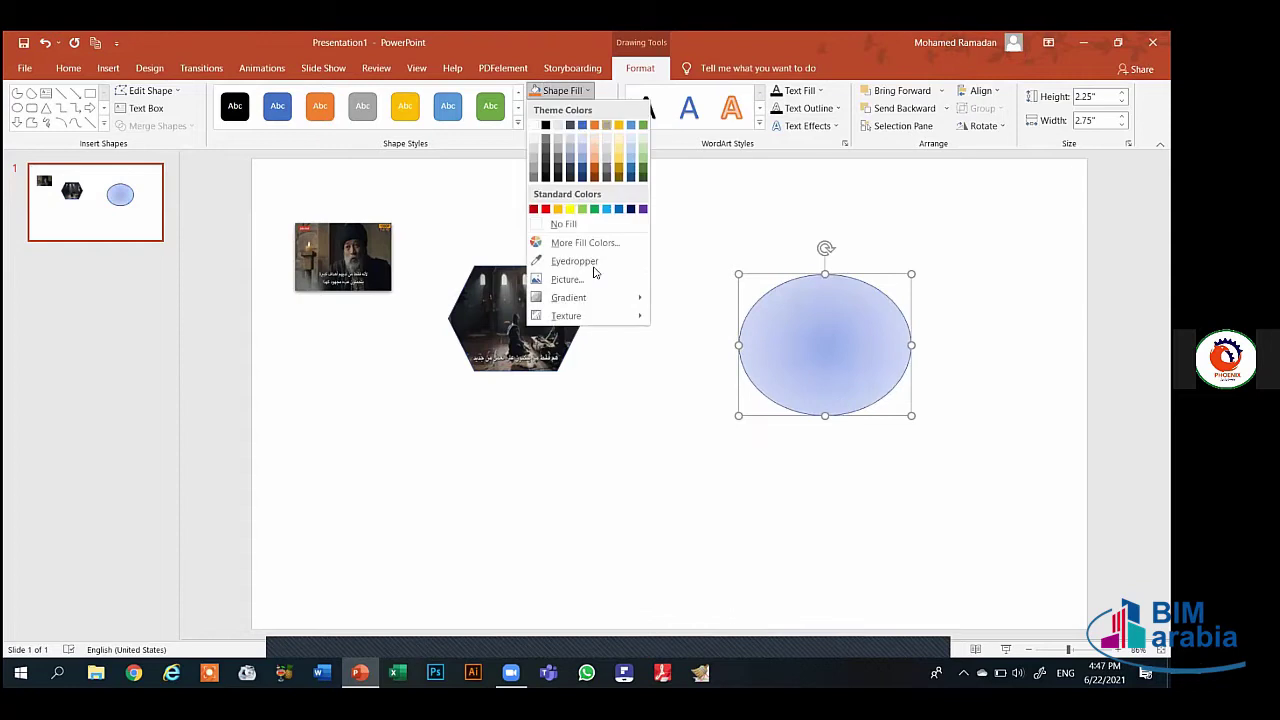
# Replace the oval's gradient with a solid bright blue picked from More Fill Colors
pyautogui.click(587, 246)
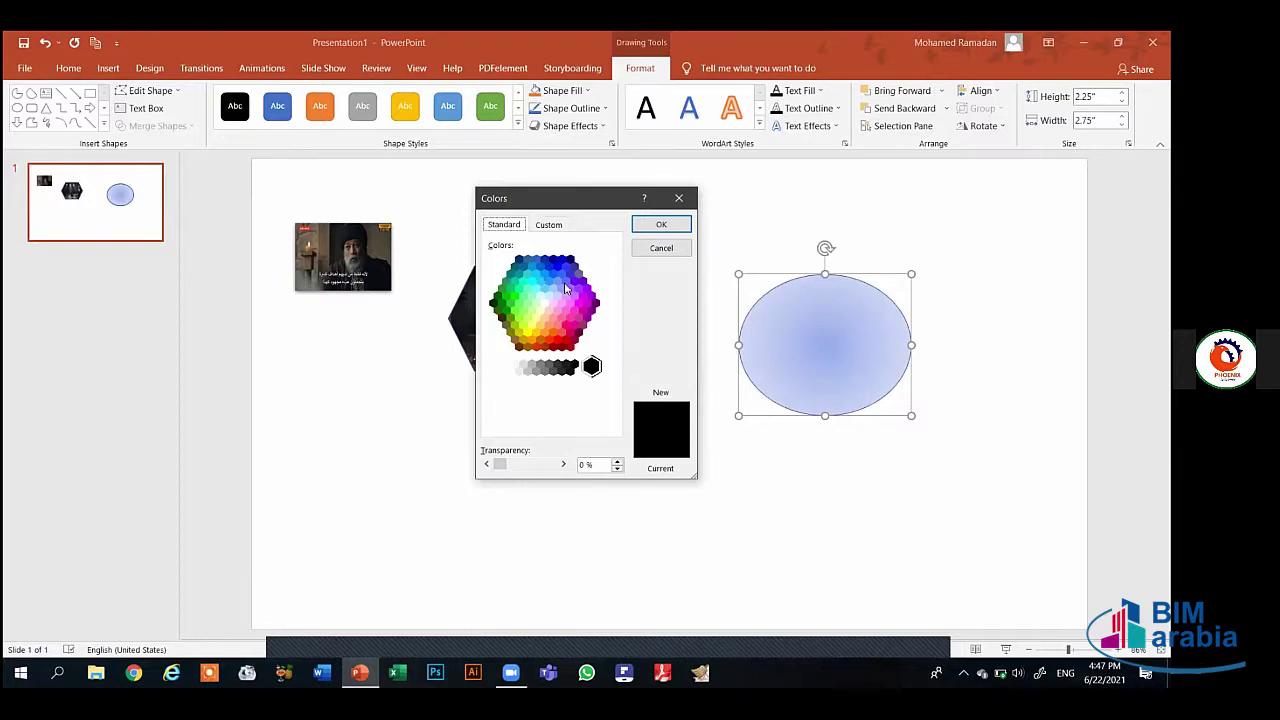
pyautogui.click(548, 281)
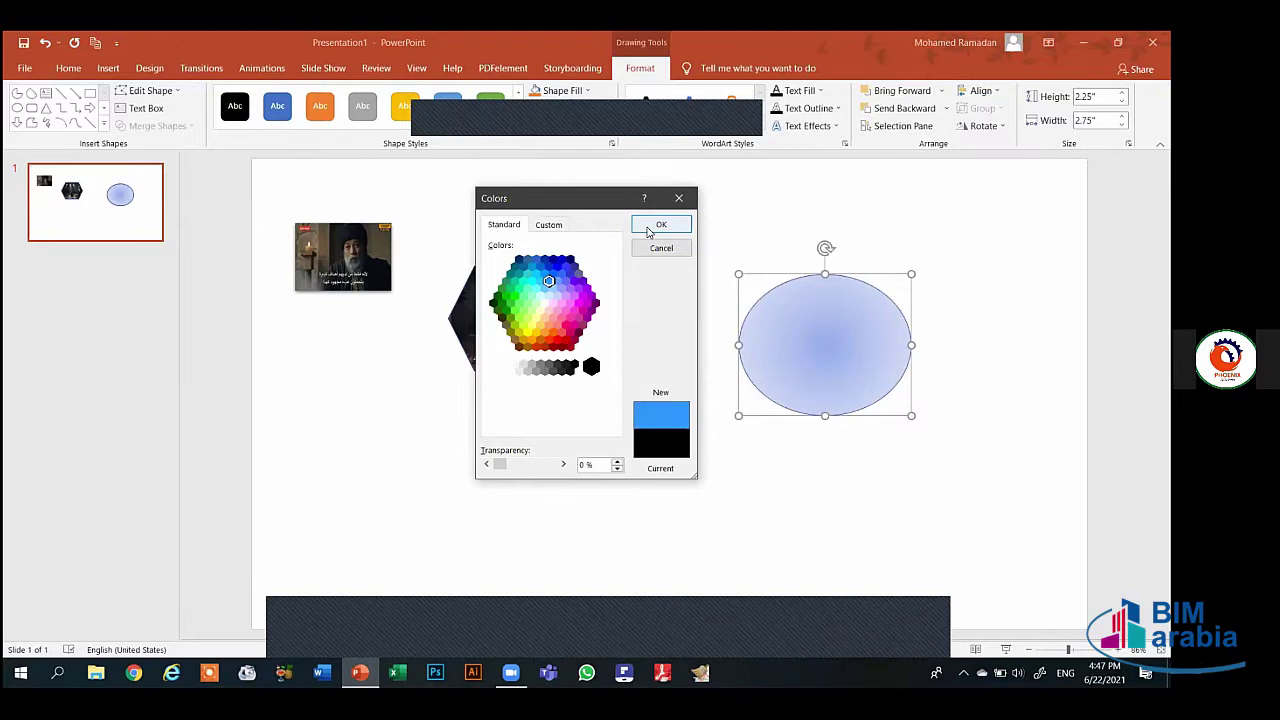
pyautogui.press('Return')
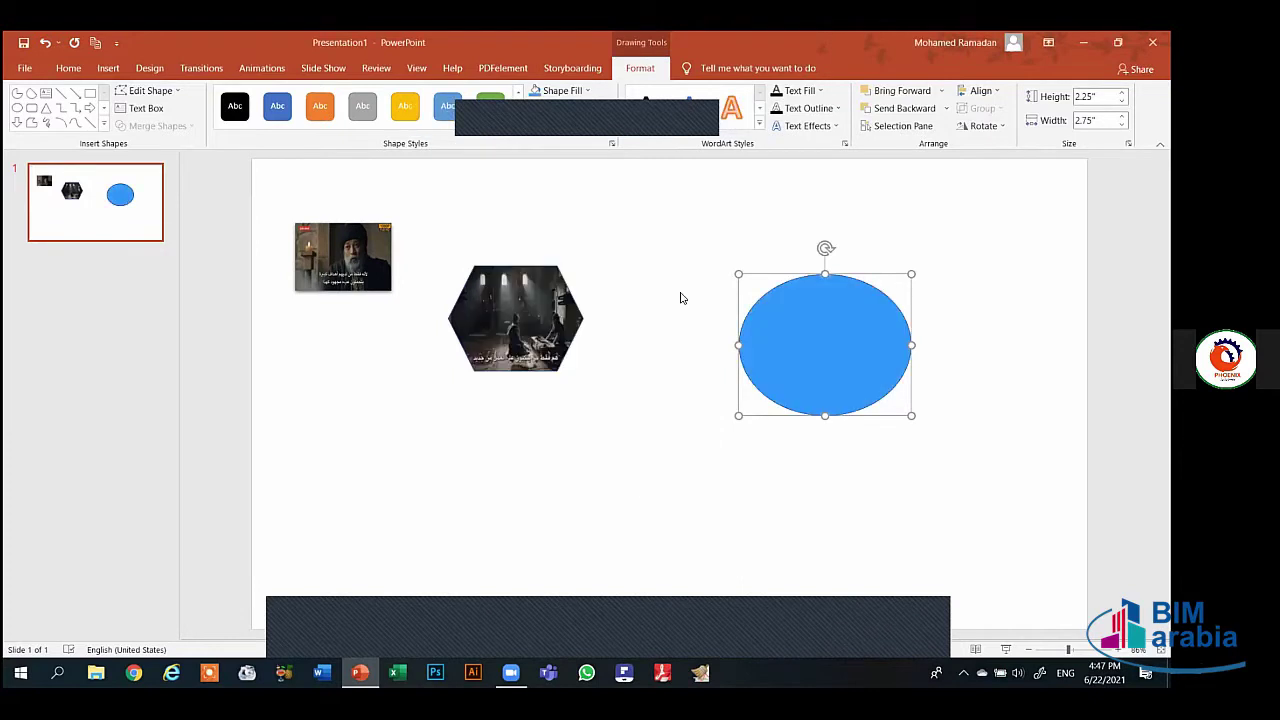
pyautogui.click(577, 91)
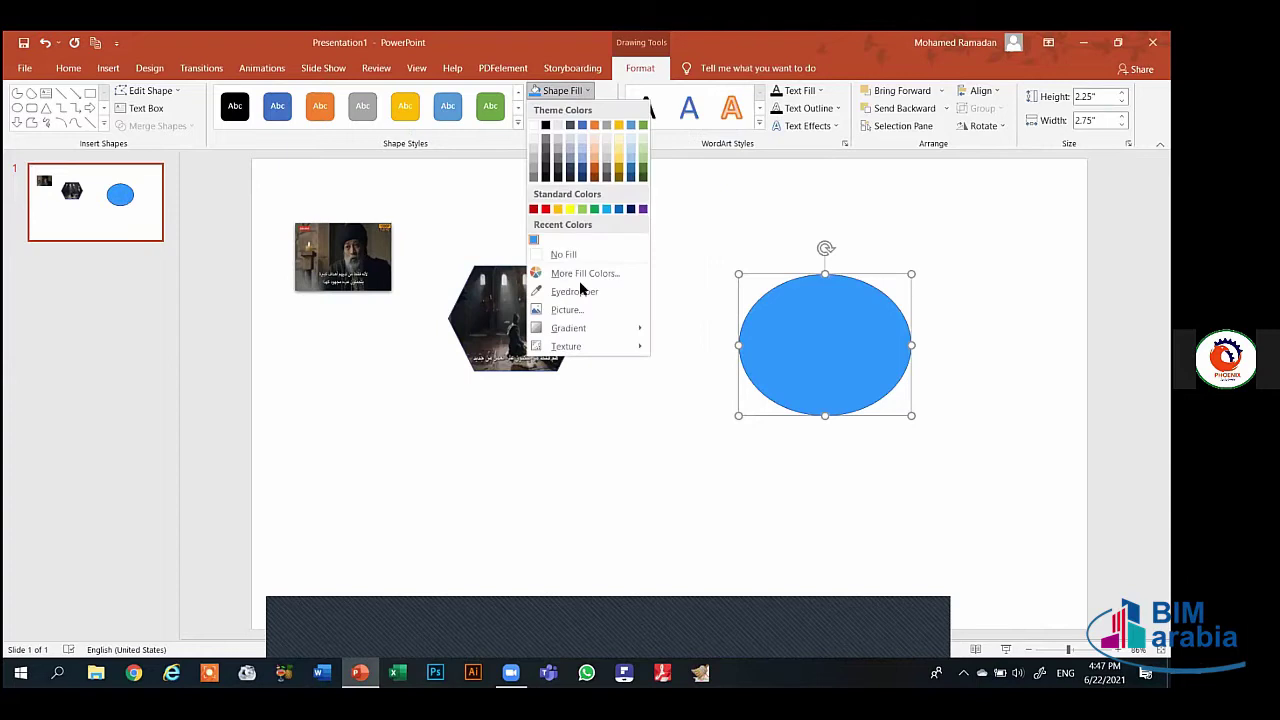
pyautogui.click(575, 292)
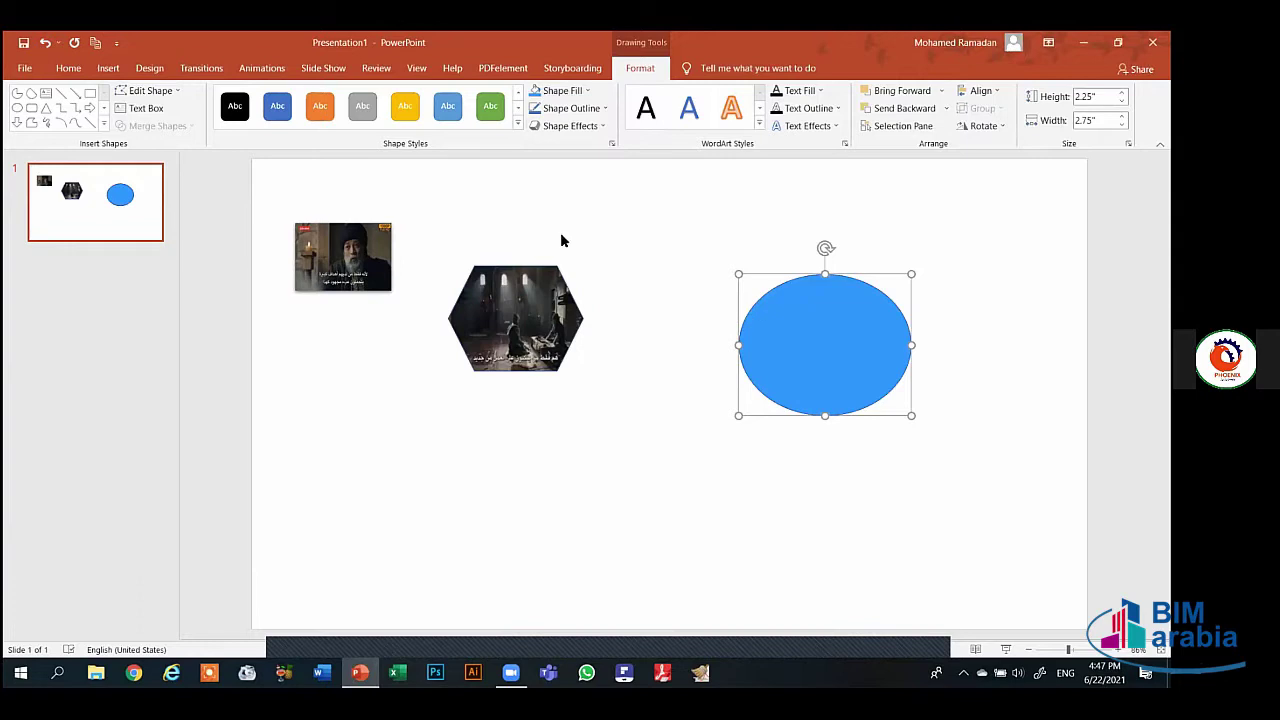
# Draw a small oval above the hexagon picture and give it the yellow shape style
pyautogui.click(27, 112)
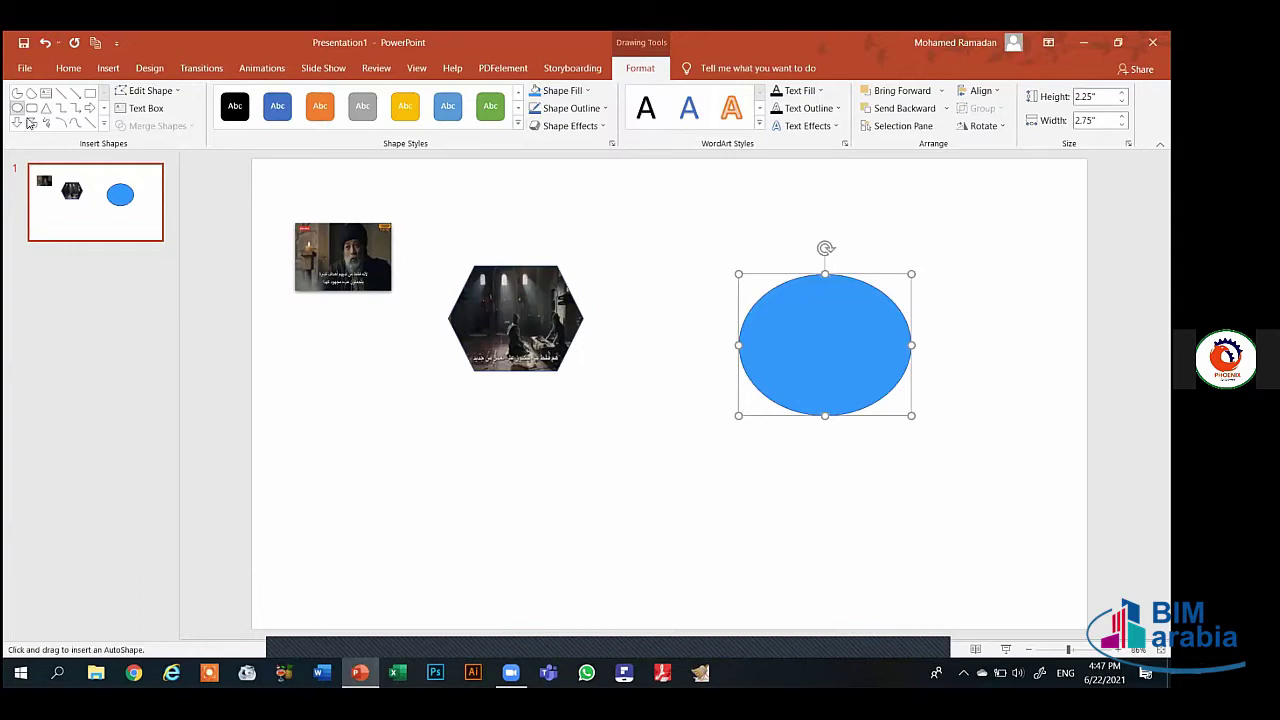
pyautogui.moveTo(582, 207); pyautogui.dragTo(680, 274)
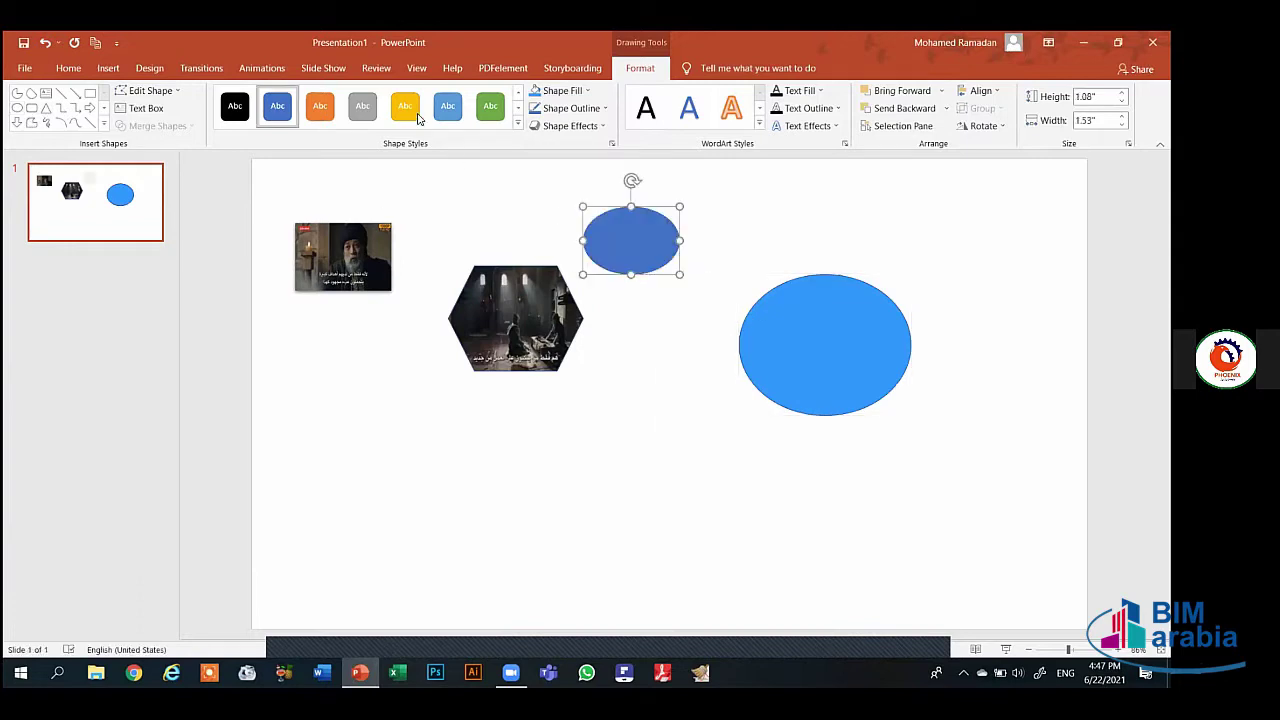
pyautogui.click(405, 106)
# Try the Eyedropper fill on the large blue ellipse, switching between the two ovals
pyautogui.click(791, 338)
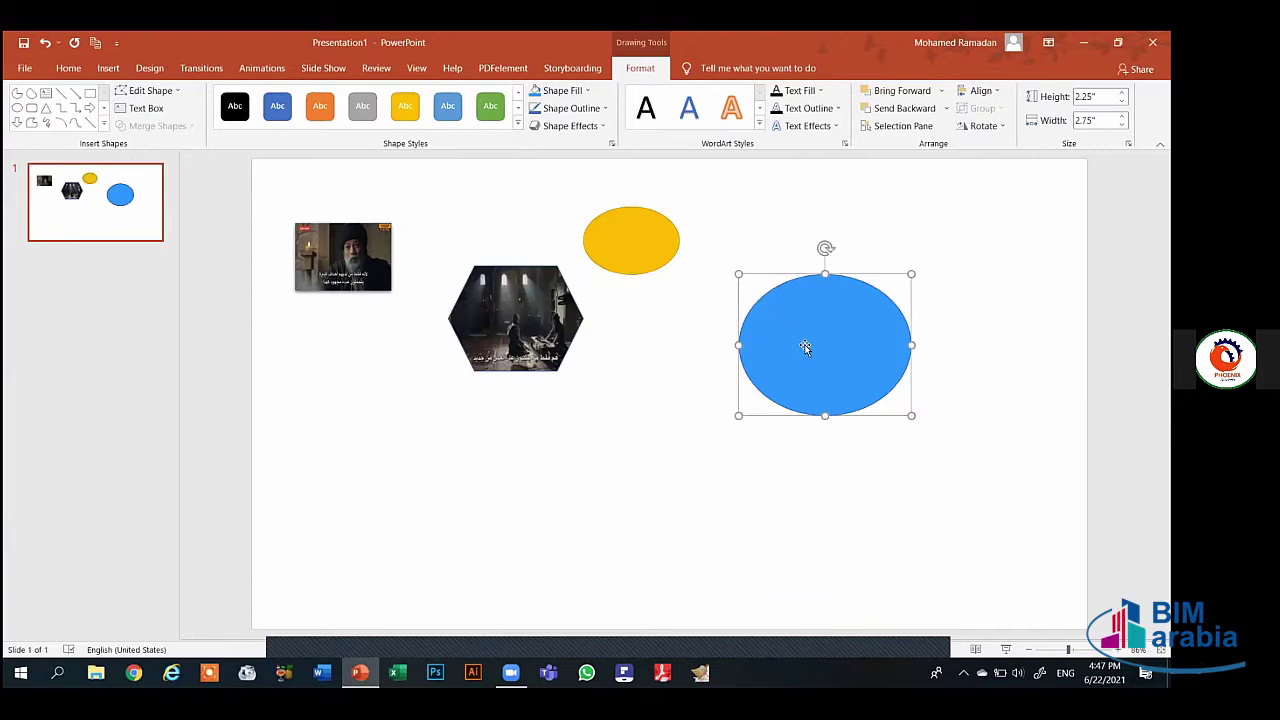
pyautogui.click(562, 90)
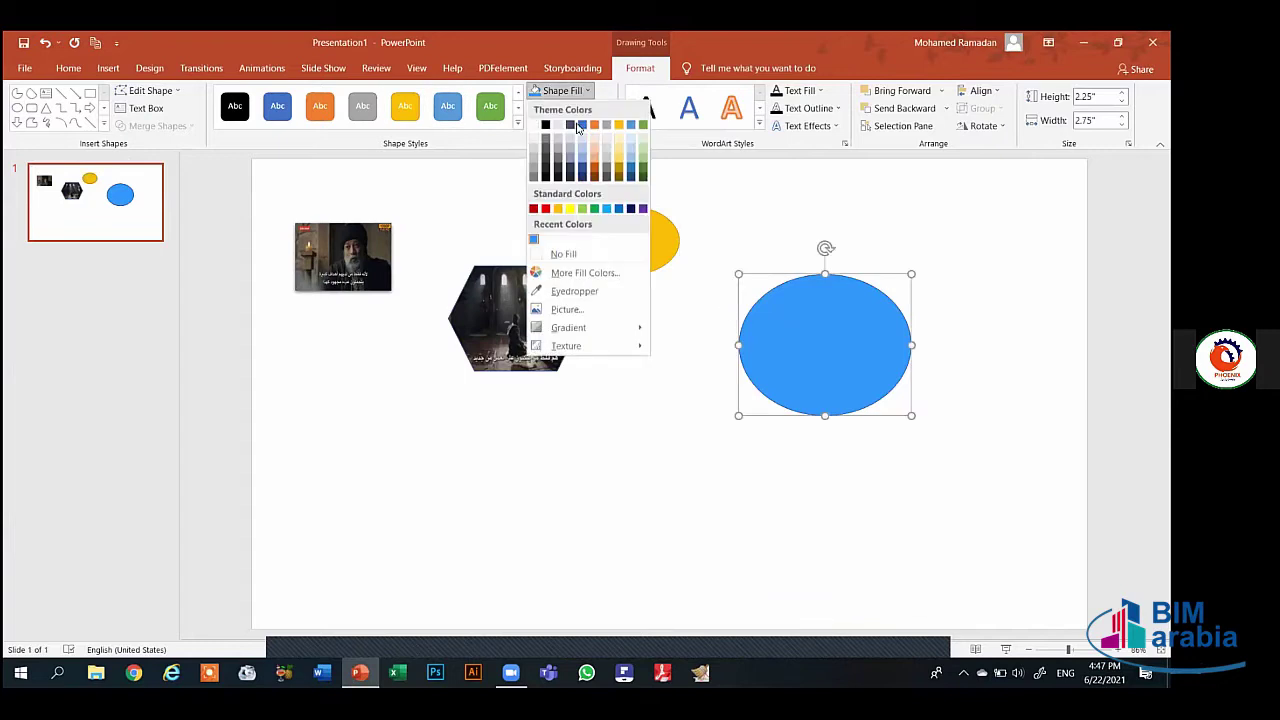
pyautogui.click(588, 291)
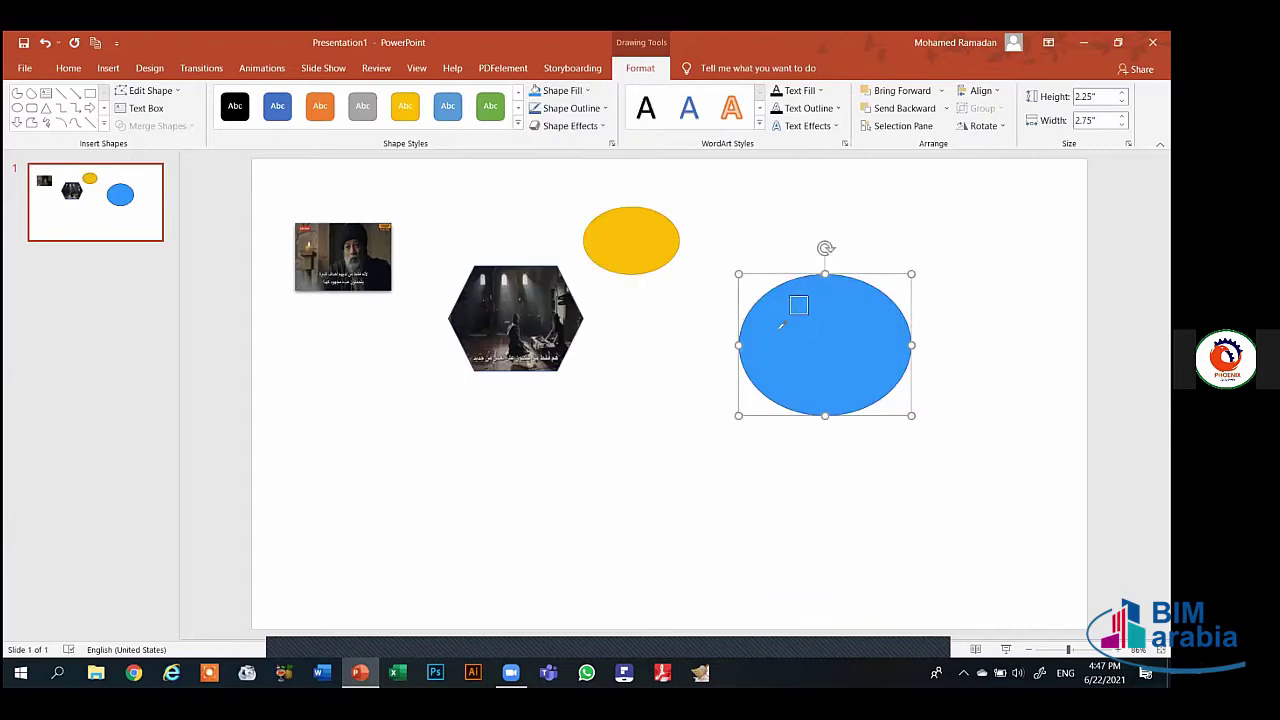
pyautogui.click(638, 232)
pyautogui.click(775, 309)
# Sample the yellow oval's colour with the Eyedropper, then reselect the blue ellipse
pyautogui.click(588, 91)
pyautogui.click(640, 251)
pyautogui.click(640, 250)
pyautogui.click(586, 91)
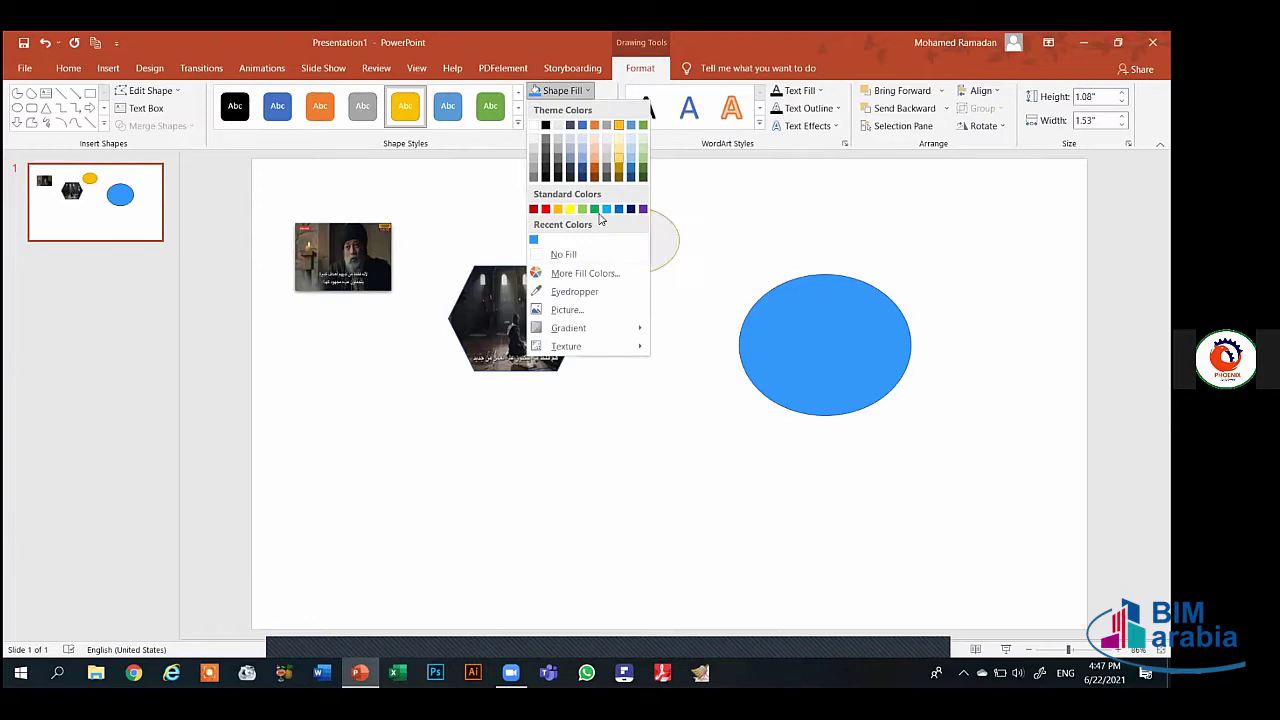
pyautogui.click(563, 291)
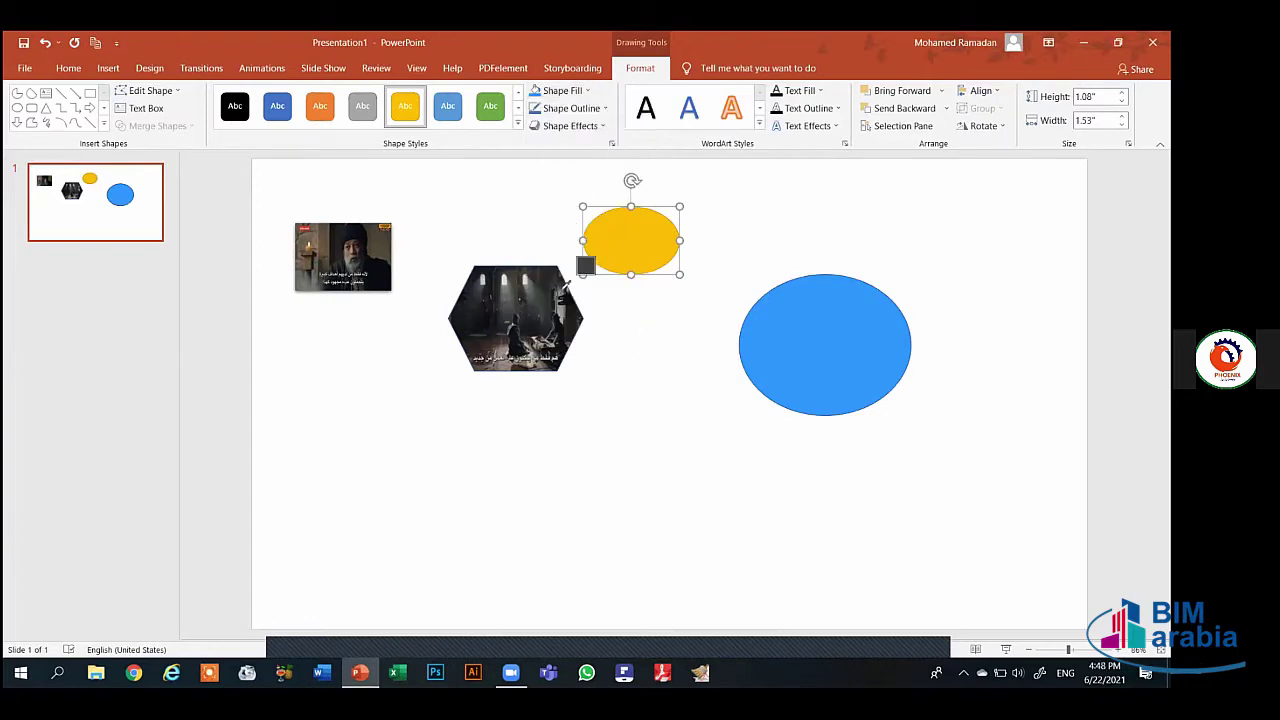
pyautogui.click(607, 266)
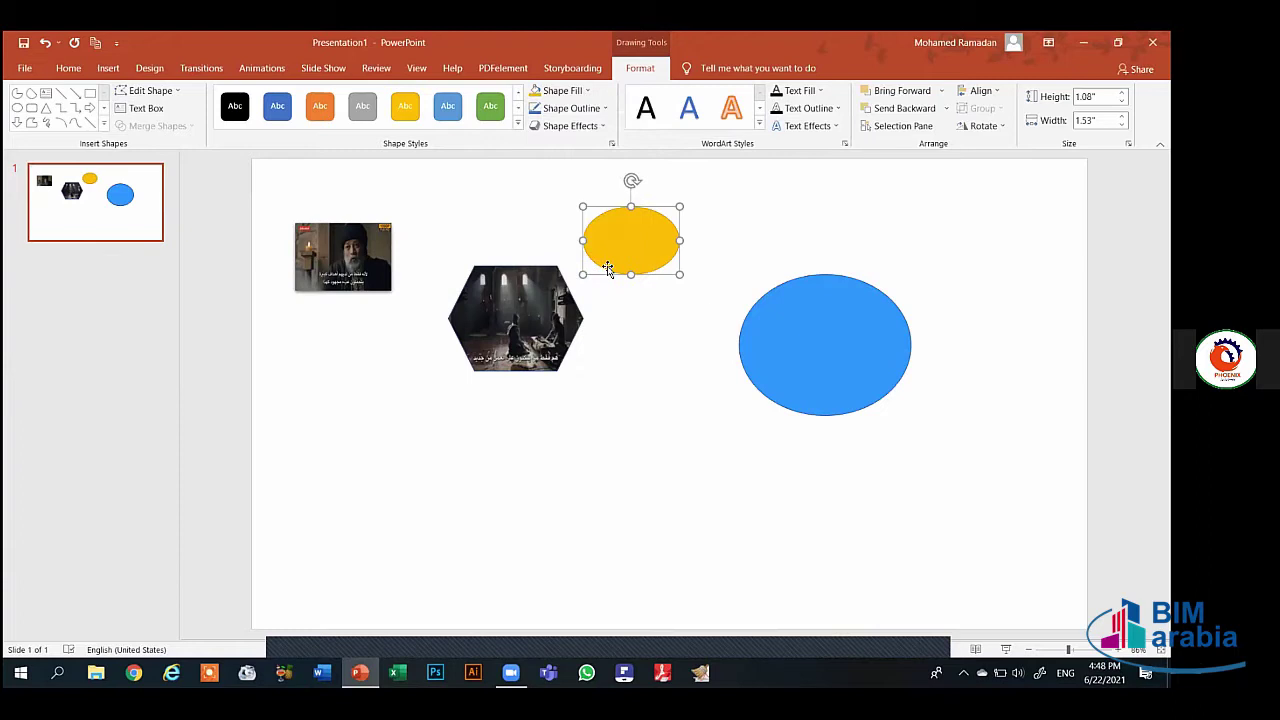
pyautogui.click(765, 323)
pyautogui.click(560, 90)
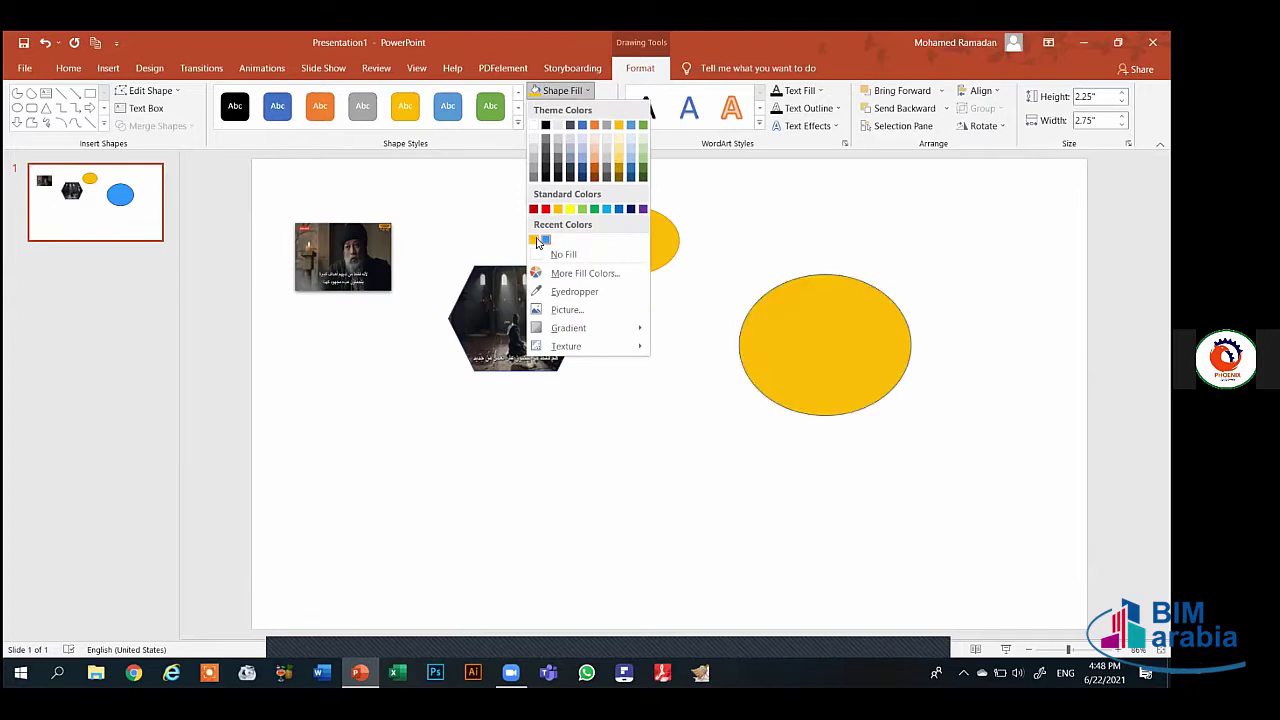
# Fill the large ellipse with the Water droplets texture
pyautogui.click(767, 325)
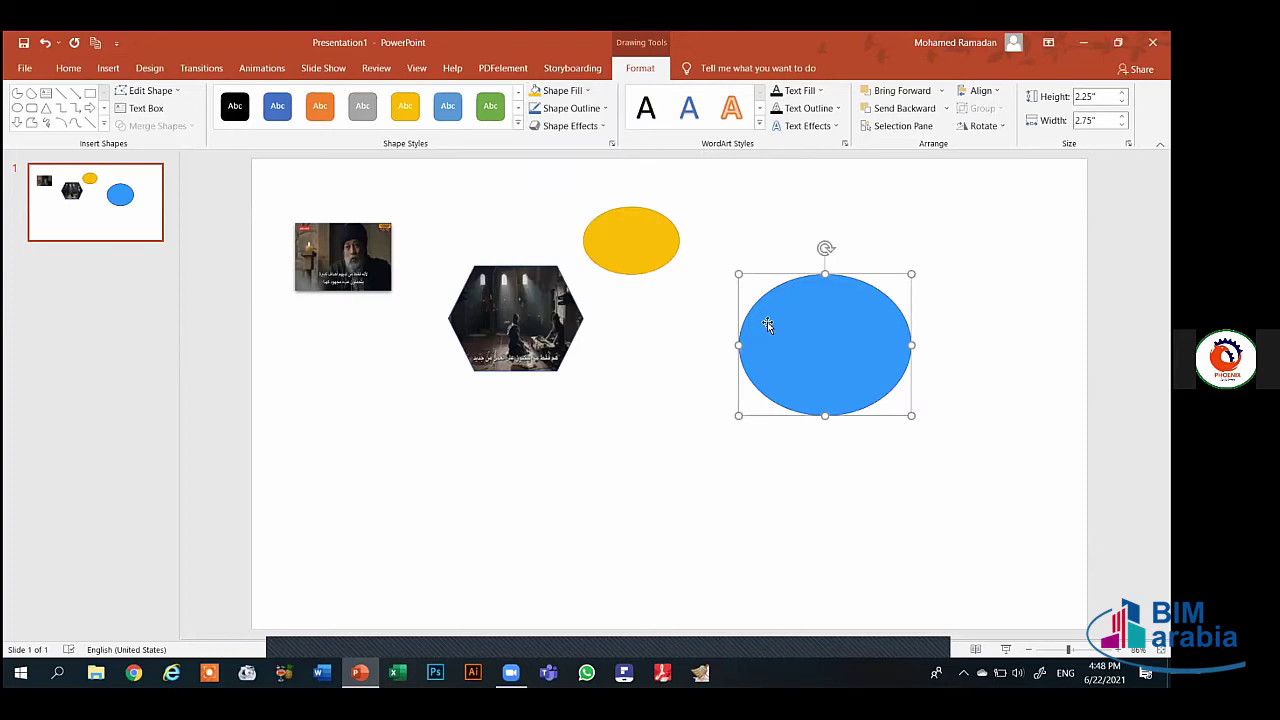
pyautogui.click(575, 90)
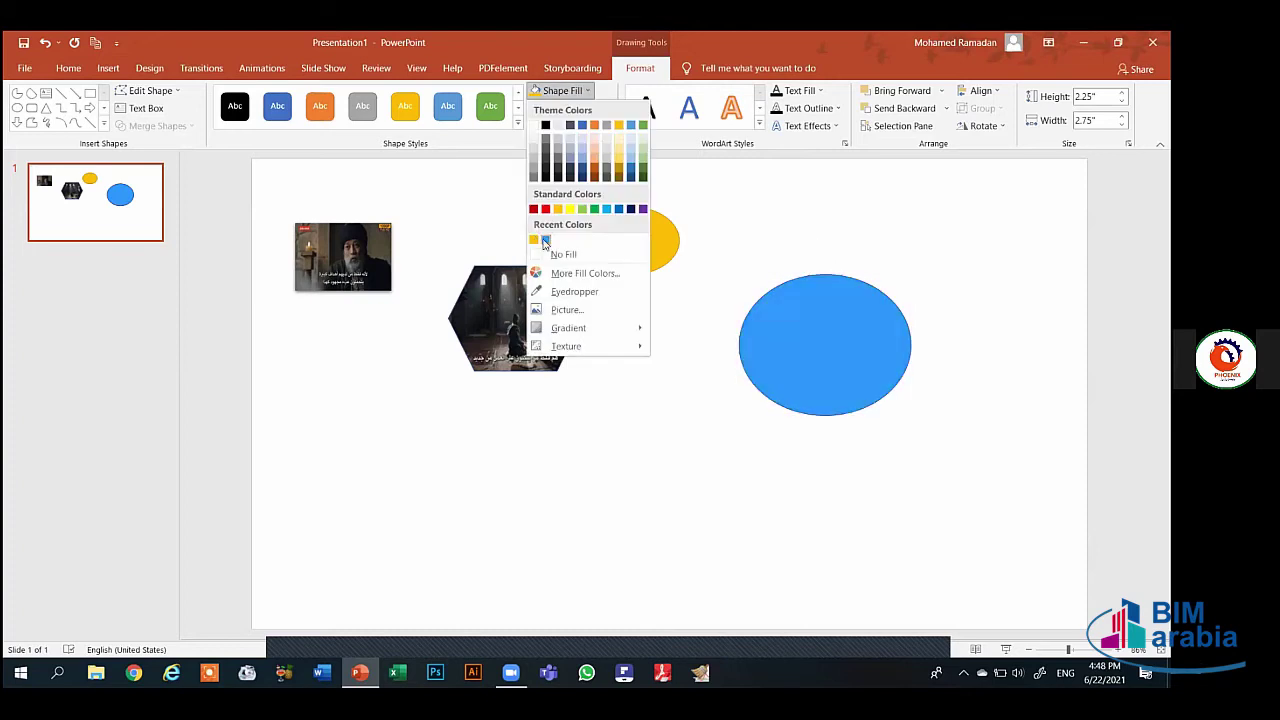
pyautogui.moveTo(590, 350)
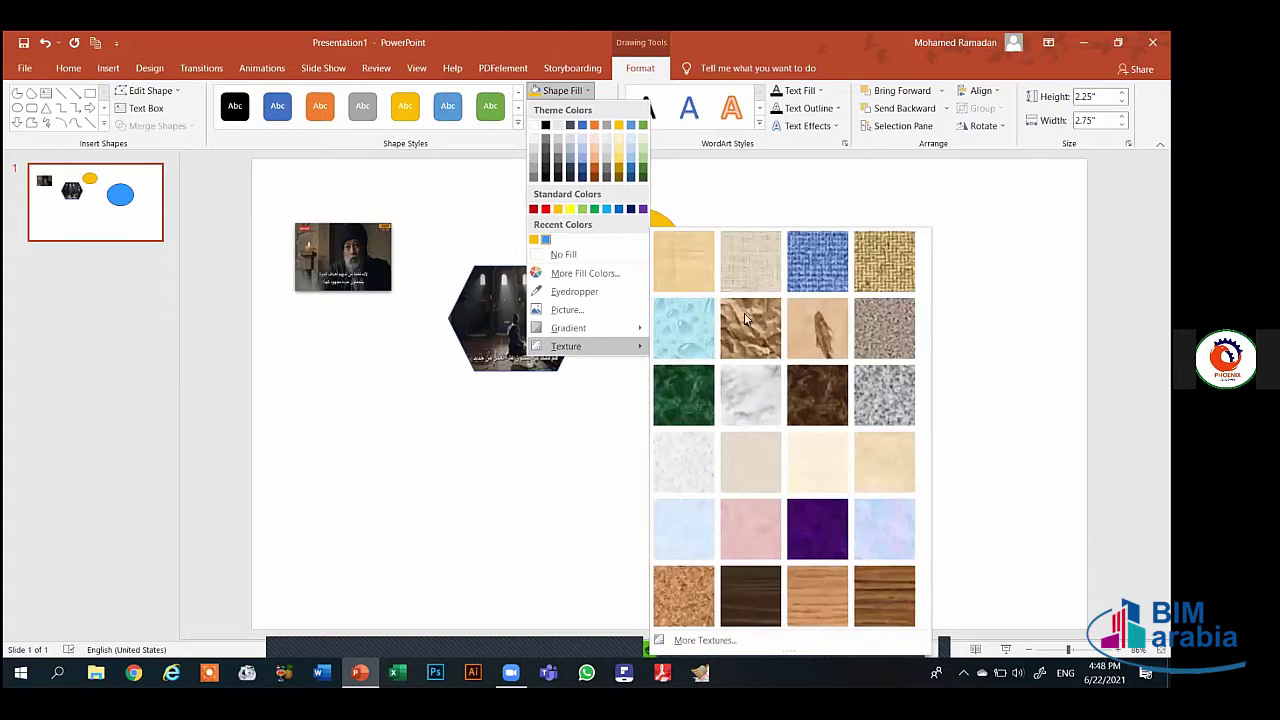
pyautogui.click(700, 325)
# Fill the small yellow oval with a wood-grain texture
pyautogui.click(636, 237)
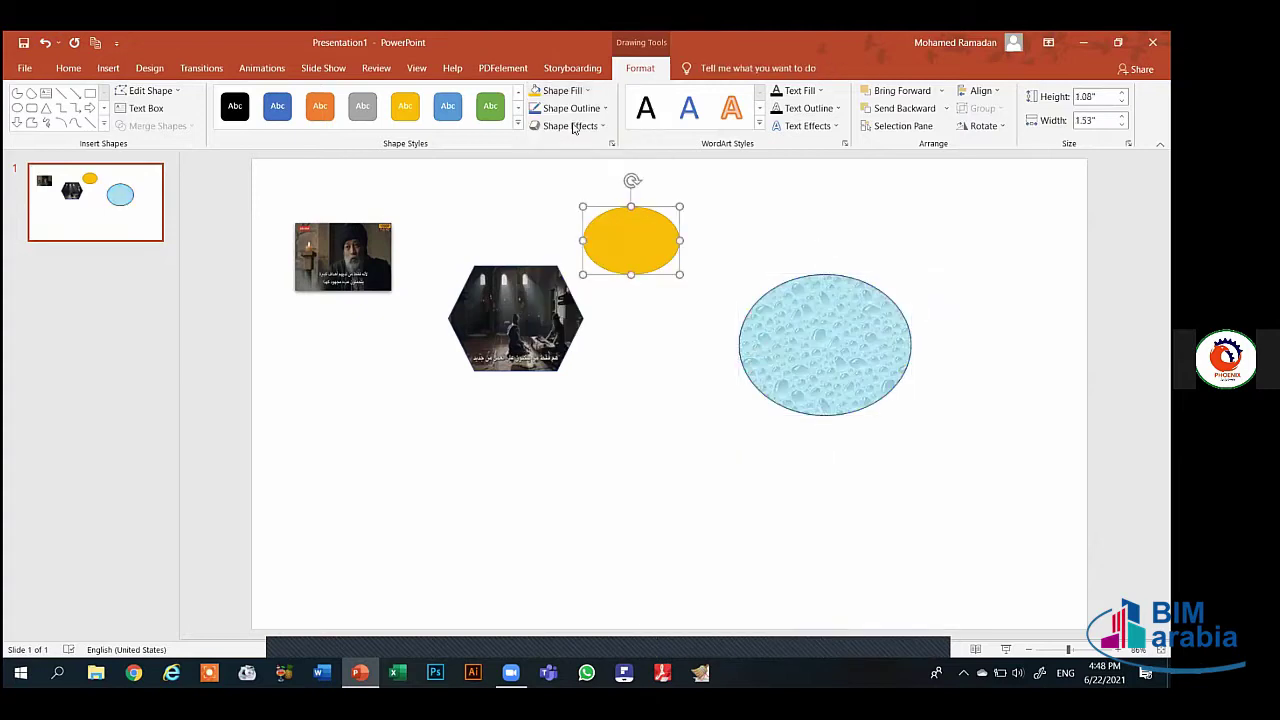
pyautogui.click(565, 90)
pyautogui.moveTo(627, 350)
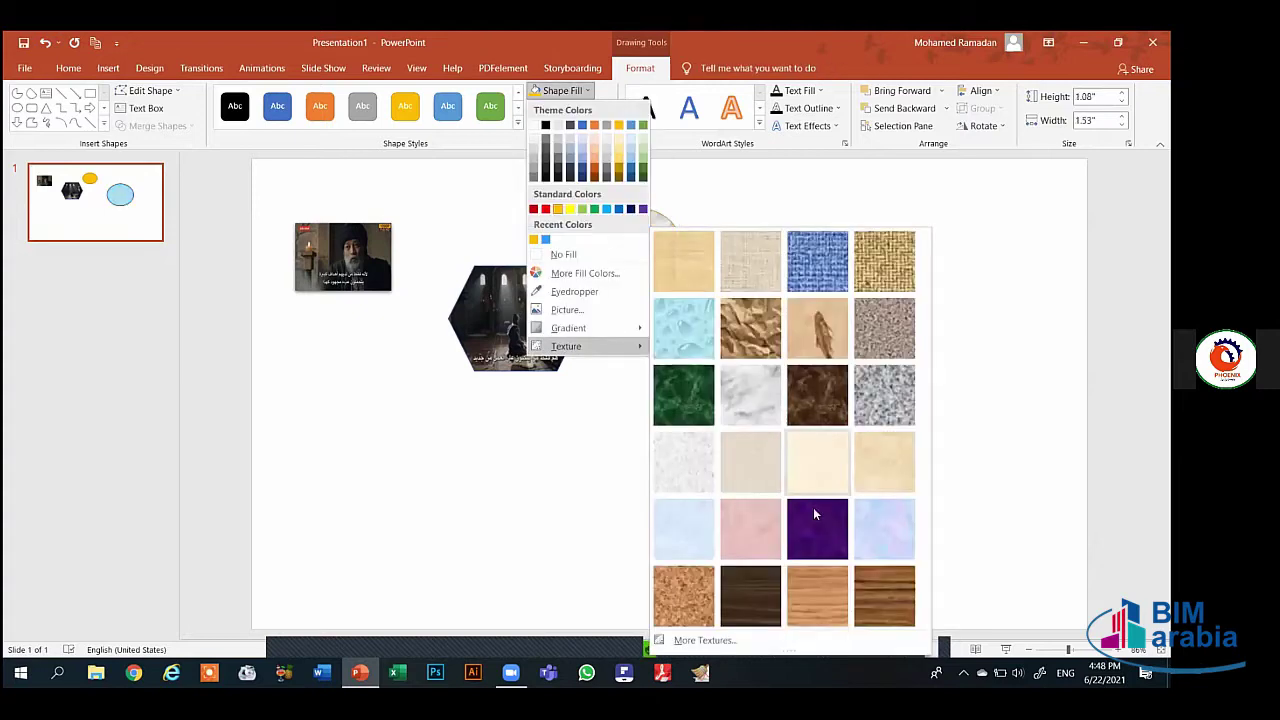
pyautogui.click(812, 585)
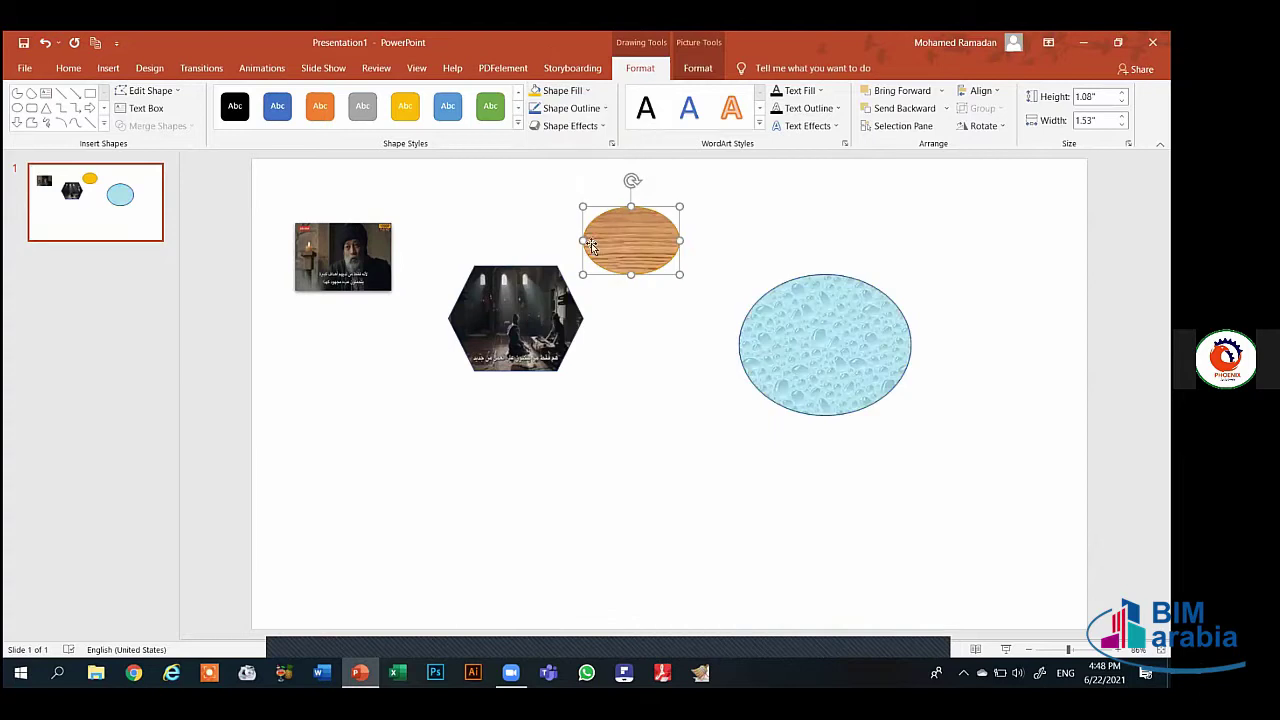
pyautogui.click(604, 108)
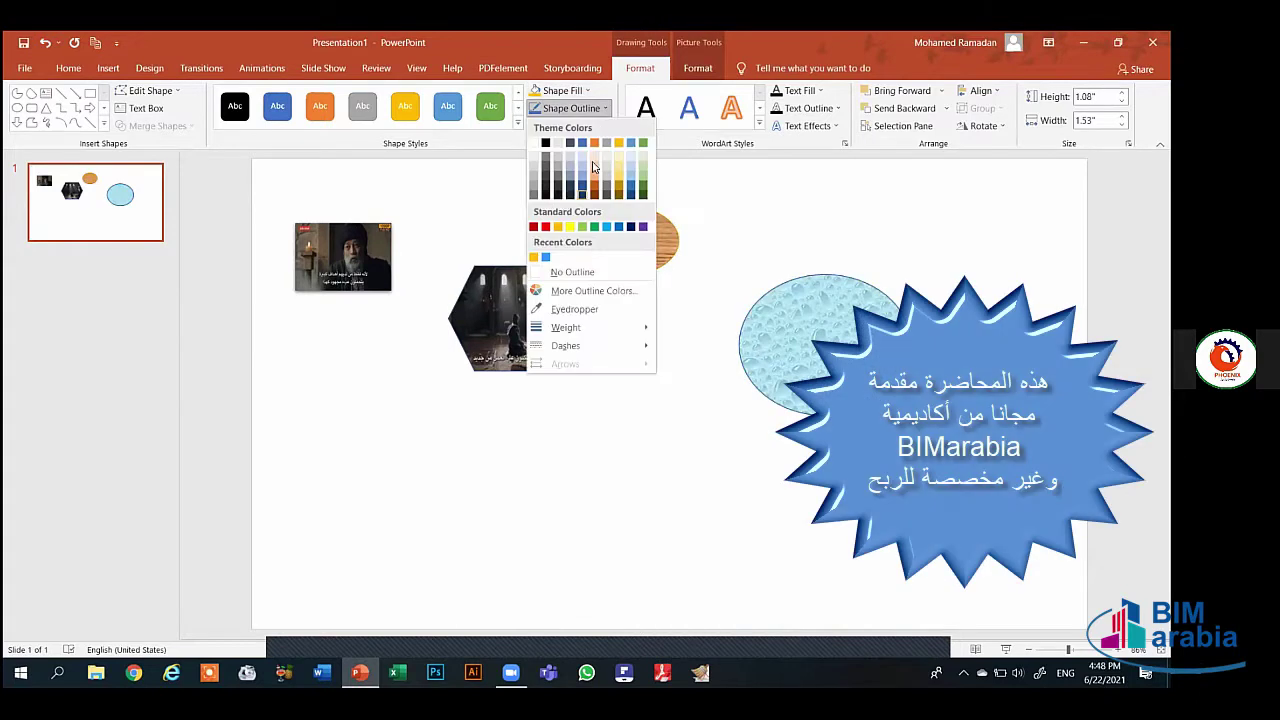
# Give the wood oval a 6 pt outline
pyautogui.click(583, 144)
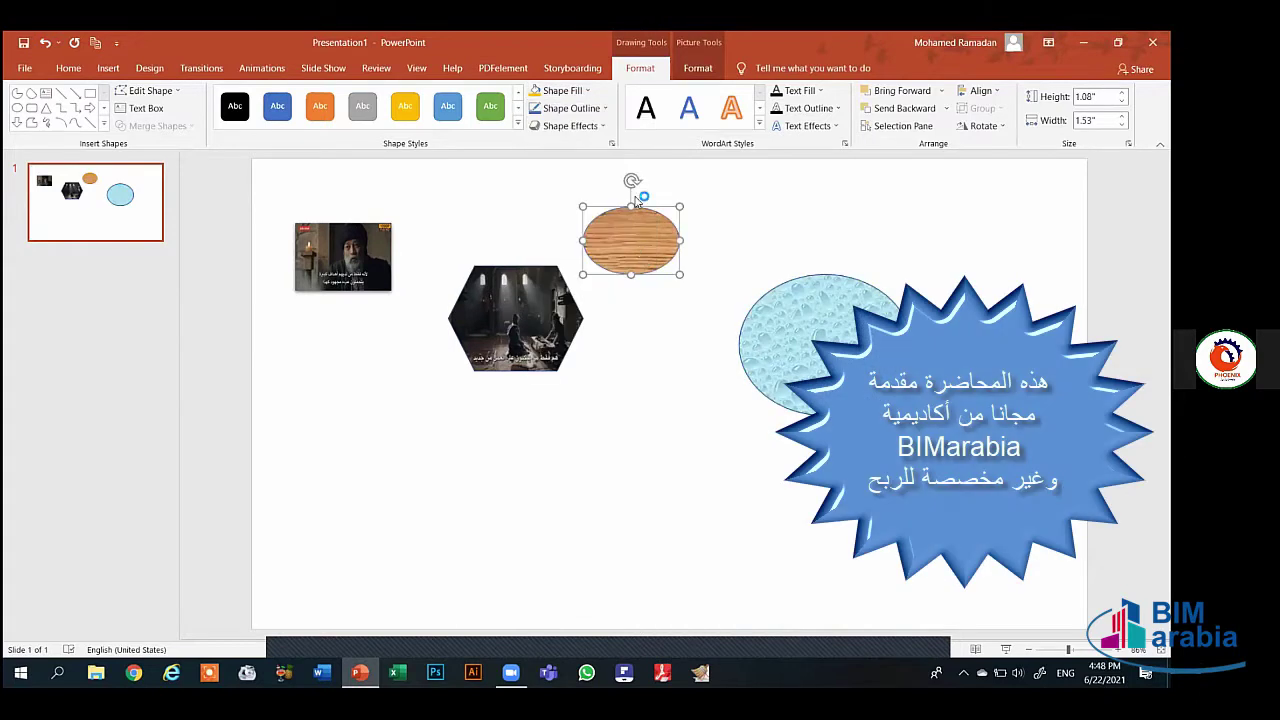
pyautogui.click(600, 110)
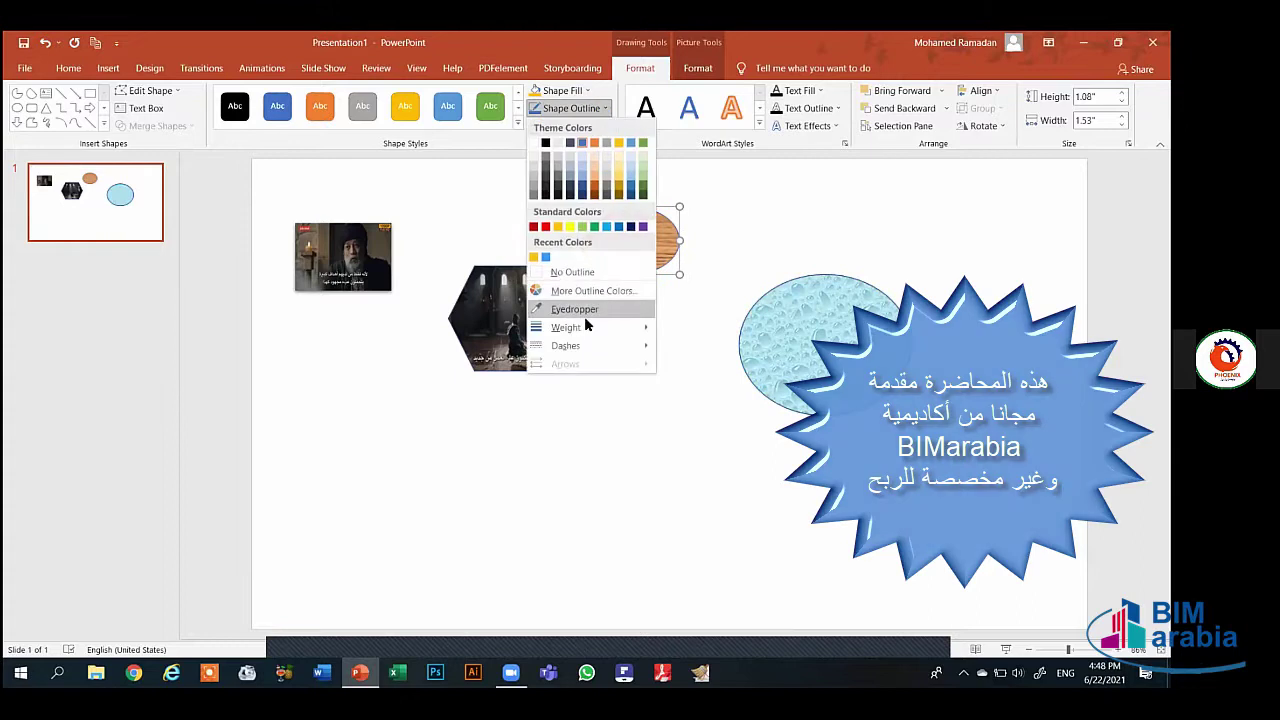
pyautogui.moveTo(588, 328)
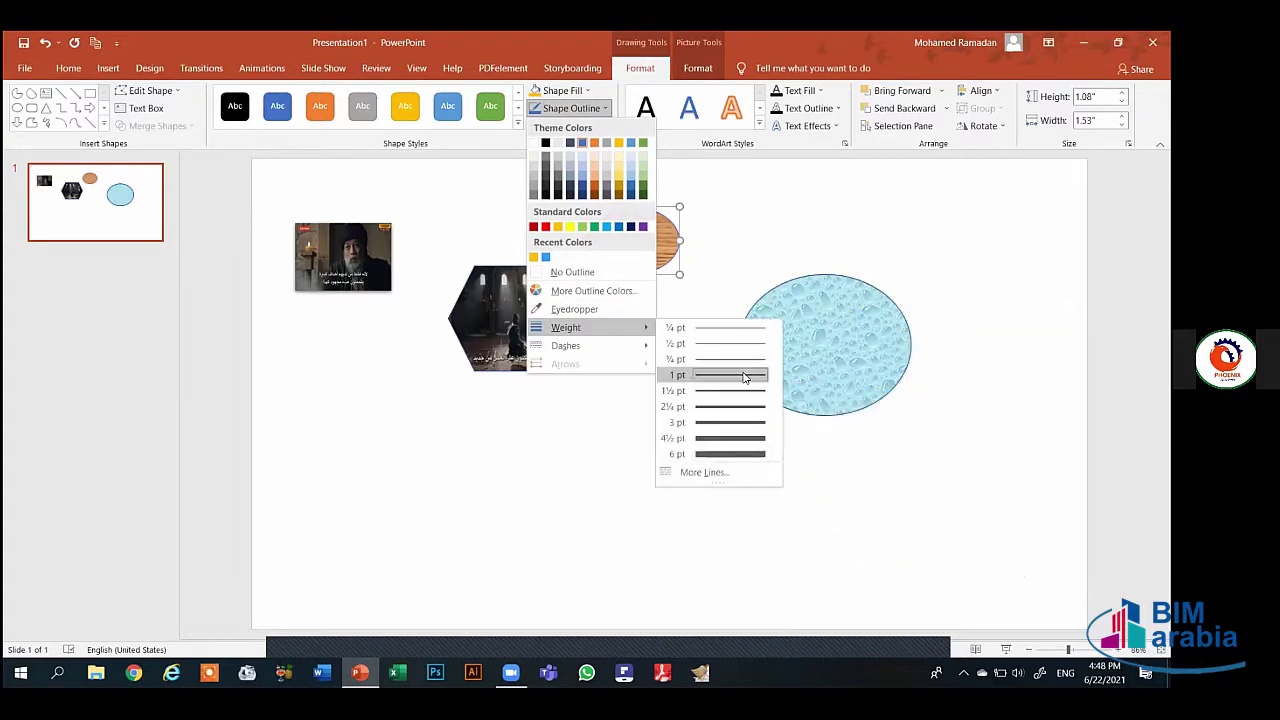
pyautogui.click(743, 449)
# Give the water-droplet ellipse a thick, dashed outline
pyautogui.click(790, 310)
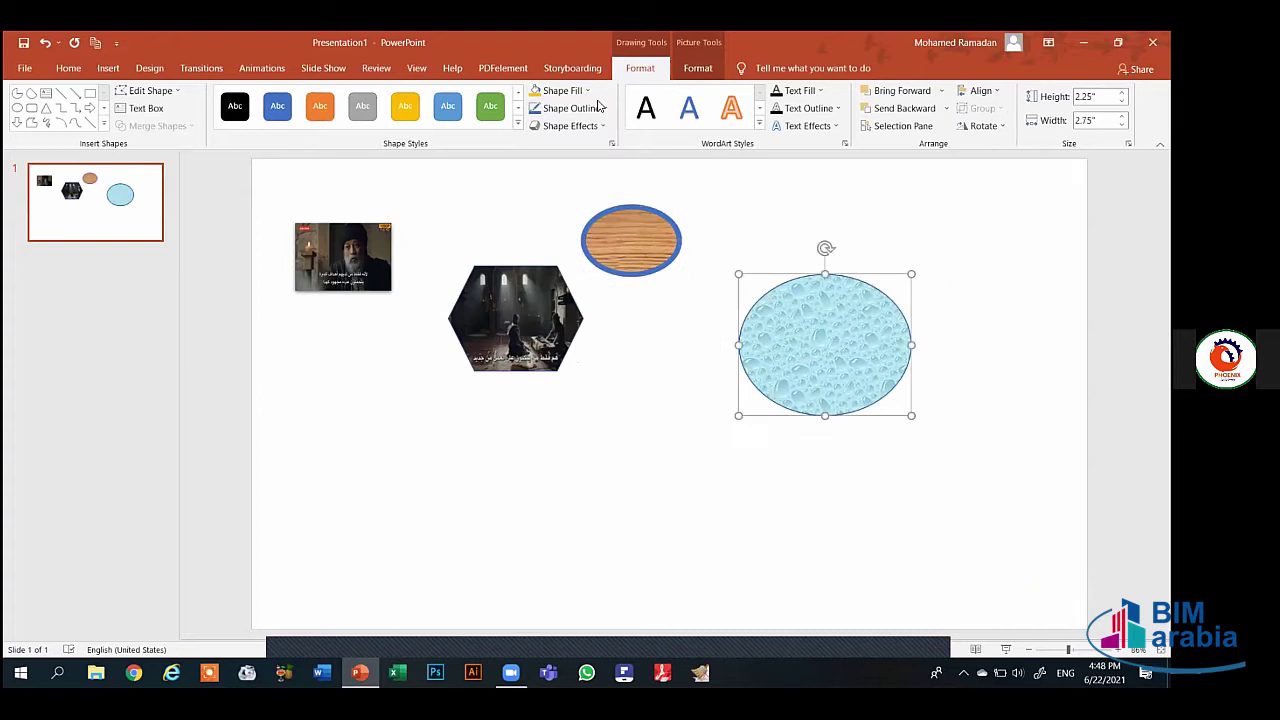
pyautogui.click(600, 108)
pyautogui.moveTo(607, 328)
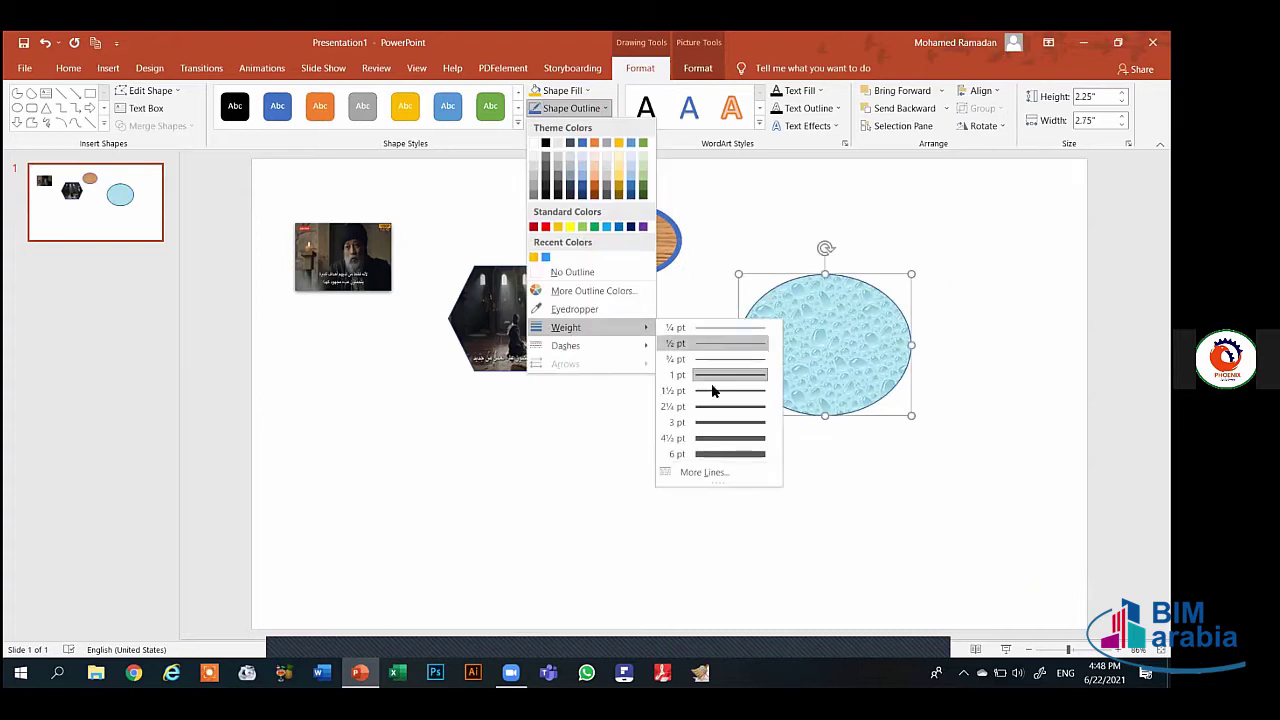
pyautogui.click(745, 437)
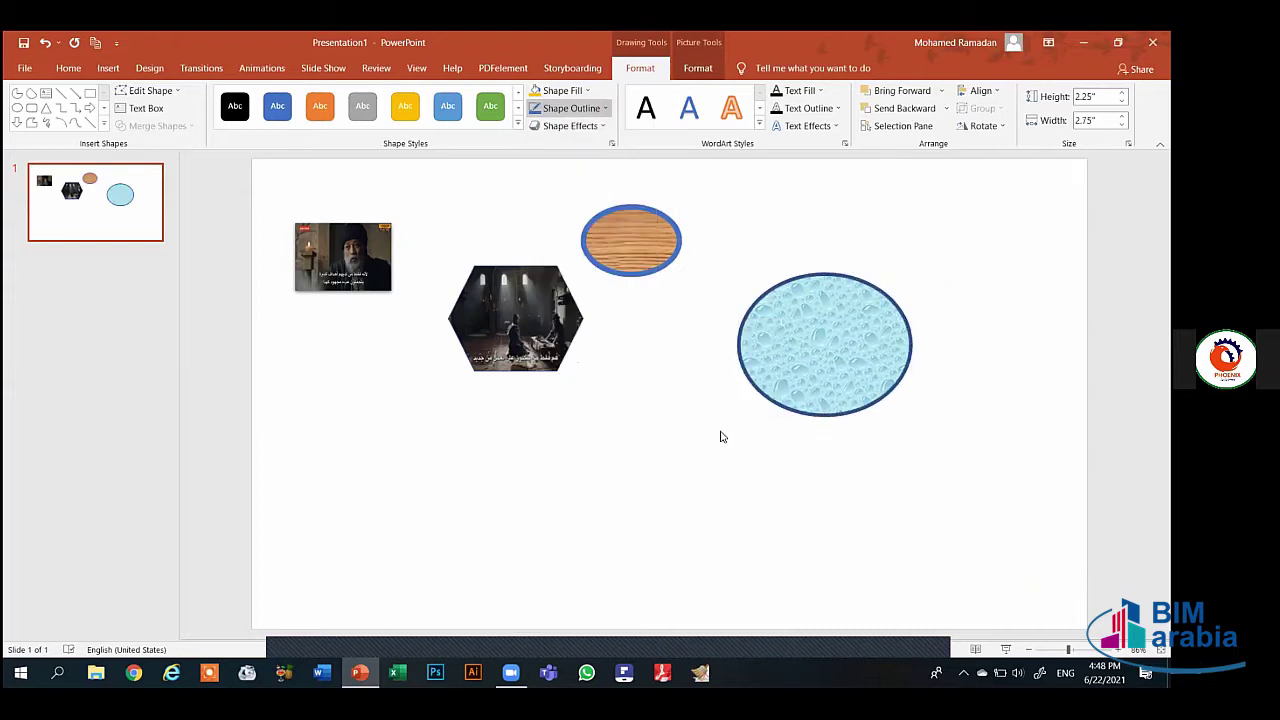
pyautogui.click(600, 108)
pyautogui.moveTo(642, 345)
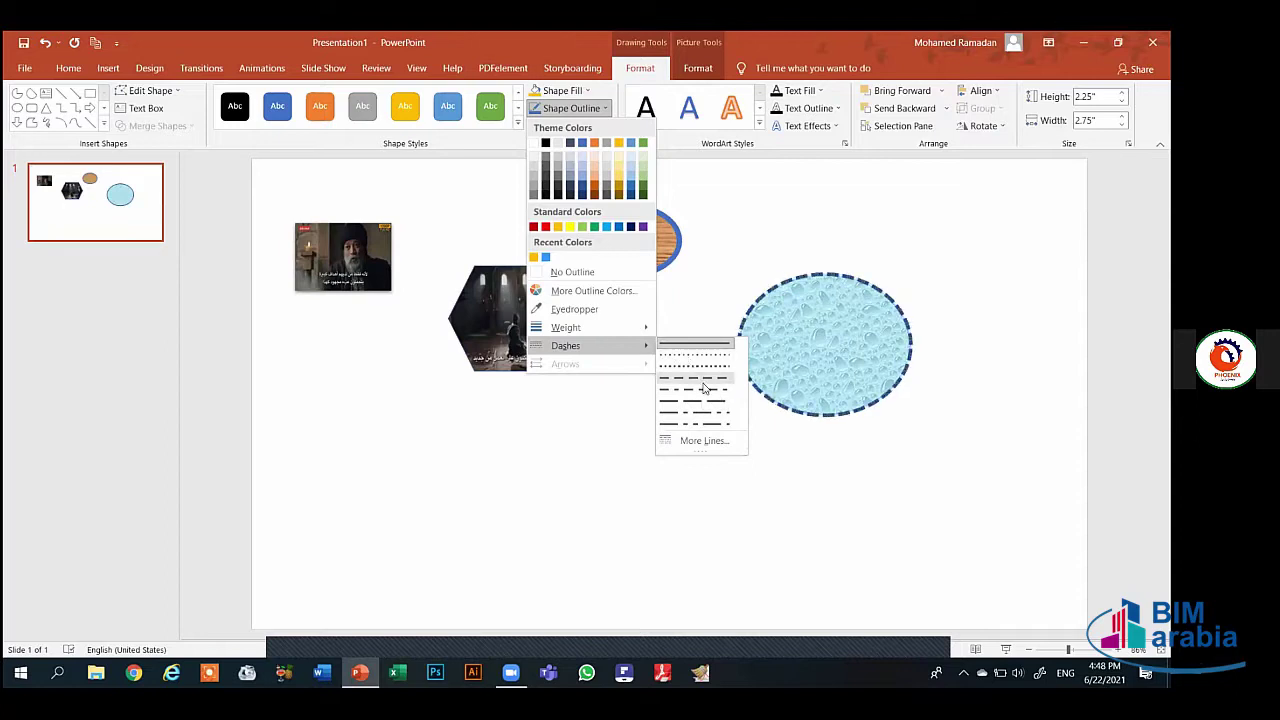
pyautogui.click(698, 383)
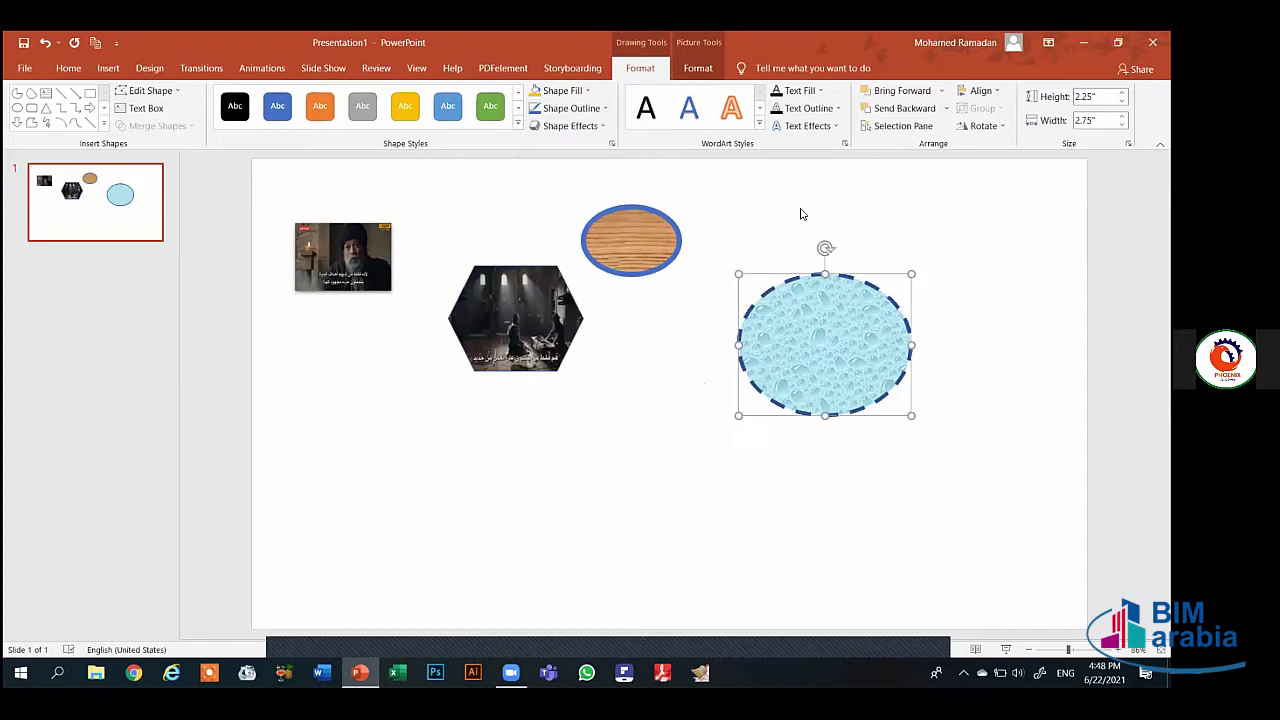
pyautogui.click(586, 110)
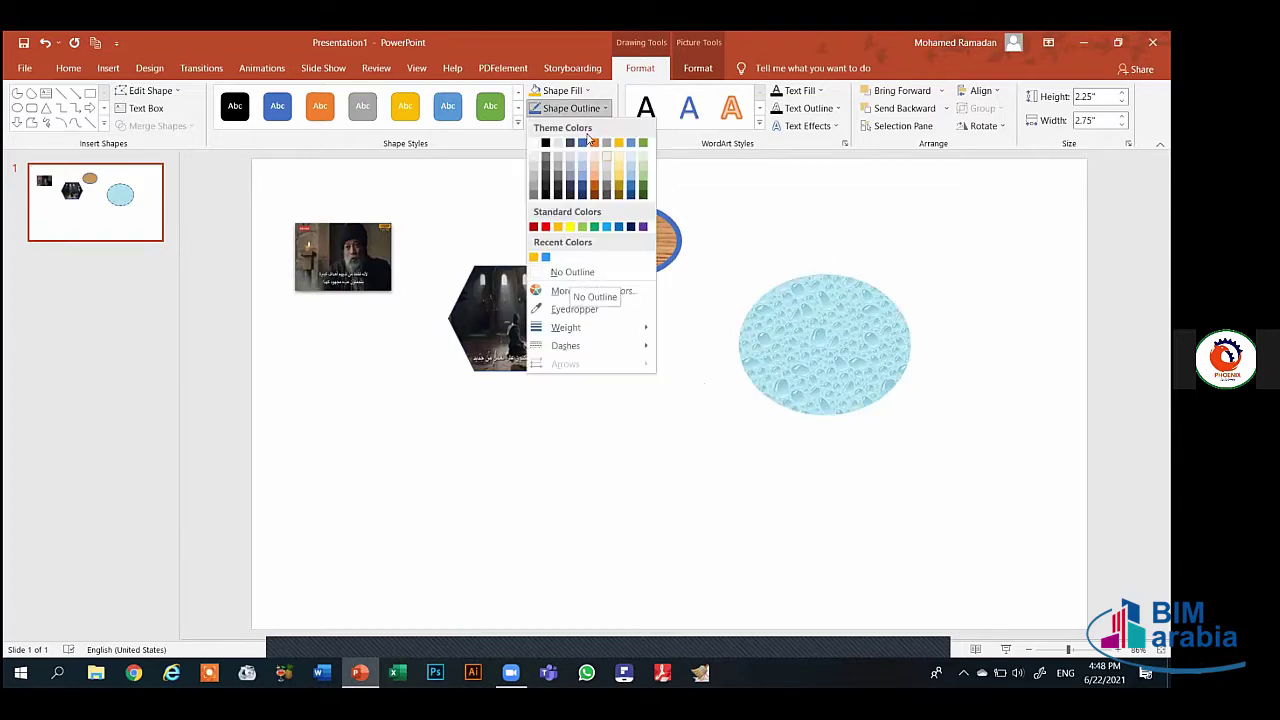
# Apply a Shape Effects preset to the water-drop oval
pyautogui.click(560, 90)
pyautogui.click(560, 90)
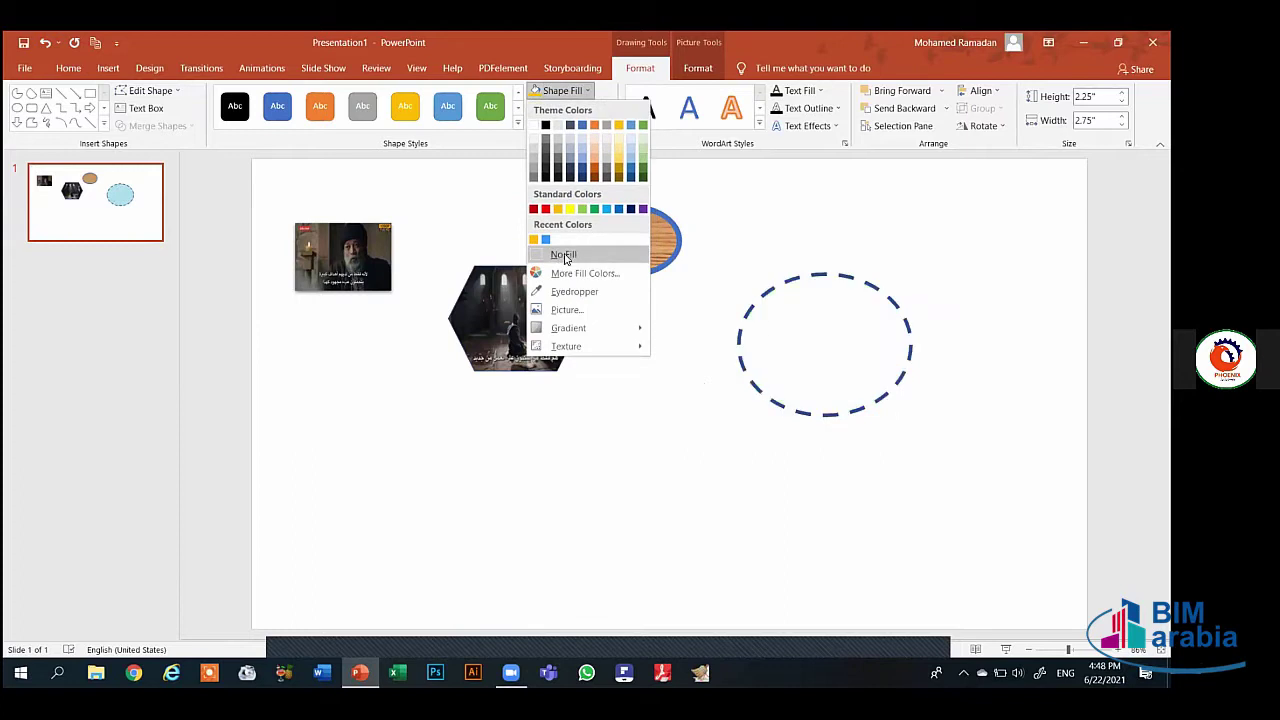
pyautogui.click(575, 92)
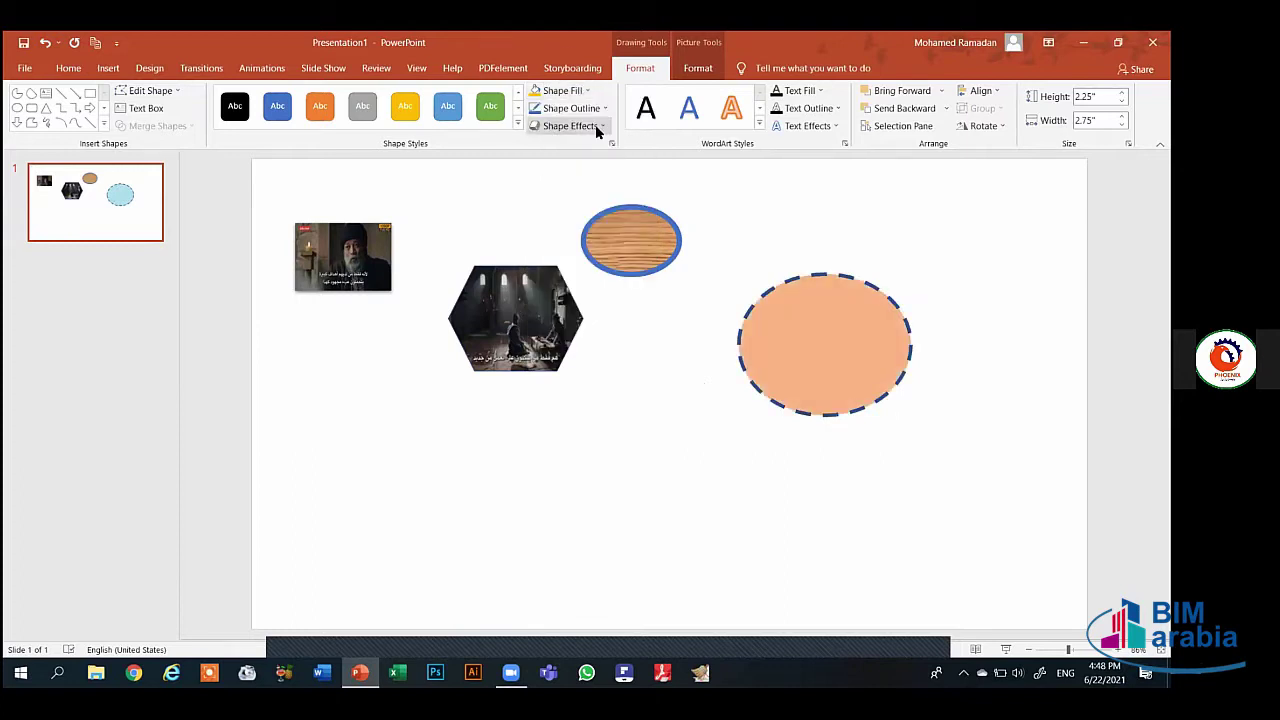
pyautogui.click(823, 363)
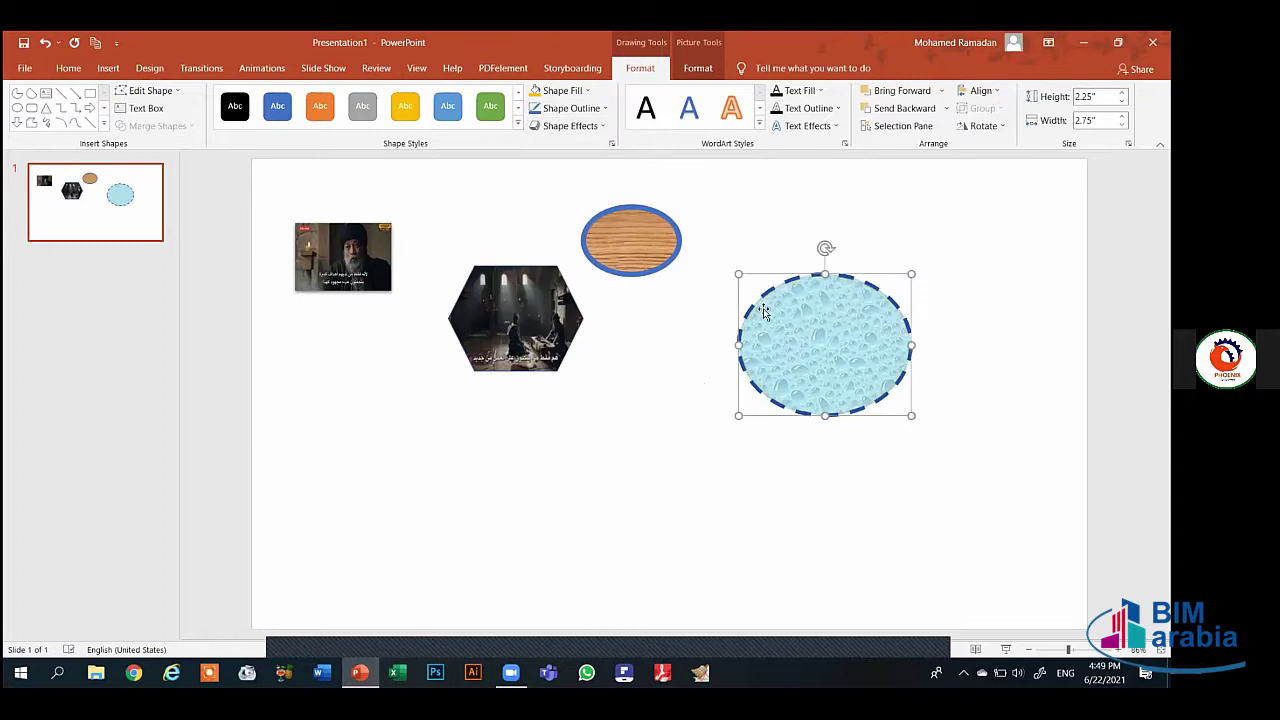
pyautogui.click(596, 126)
pyautogui.moveTo(590, 158)
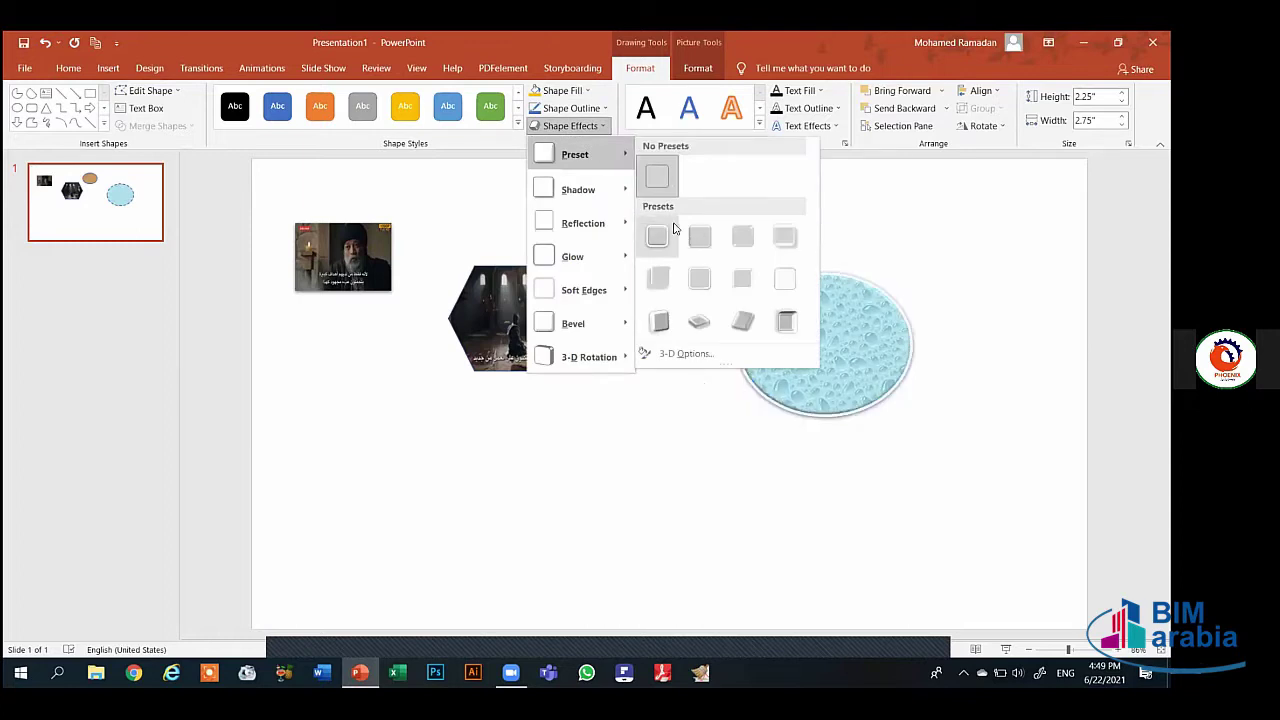
pyautogui.click(699, 236)
# Add a perspective shadow and a reflection to the wood oval
pyautogui.click(648, 235)
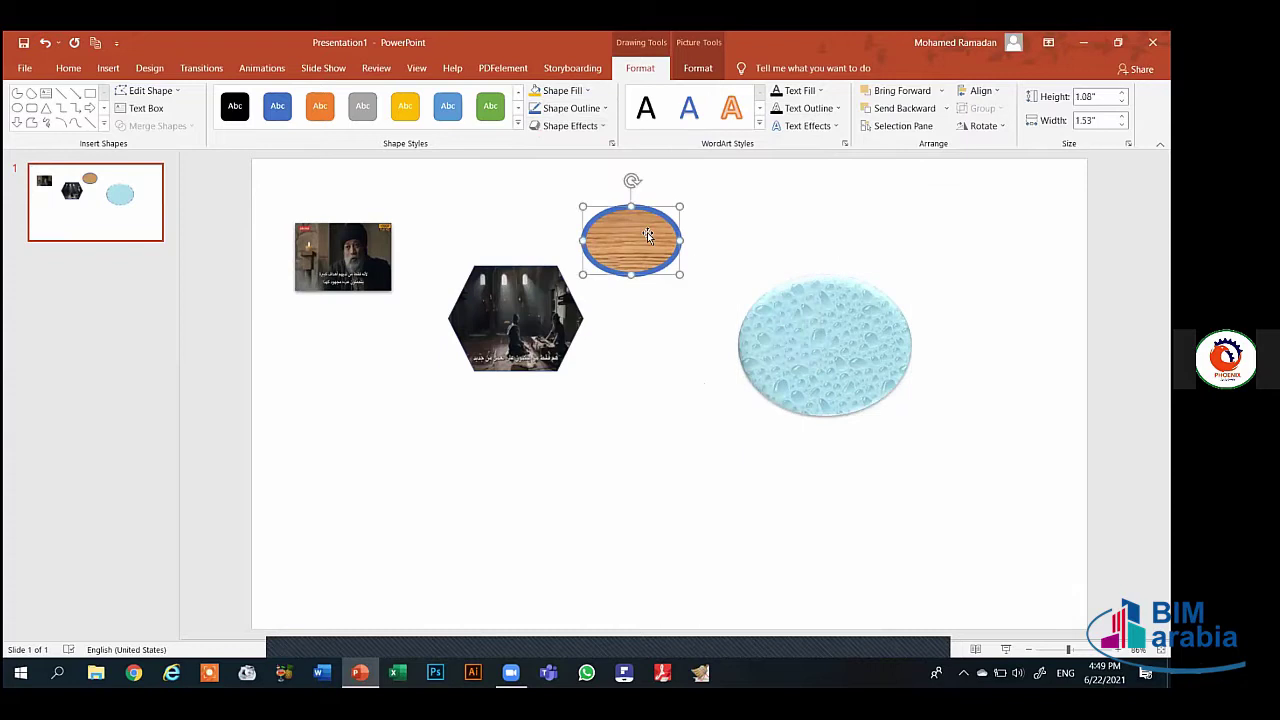
pyautogui.click(600, 126)
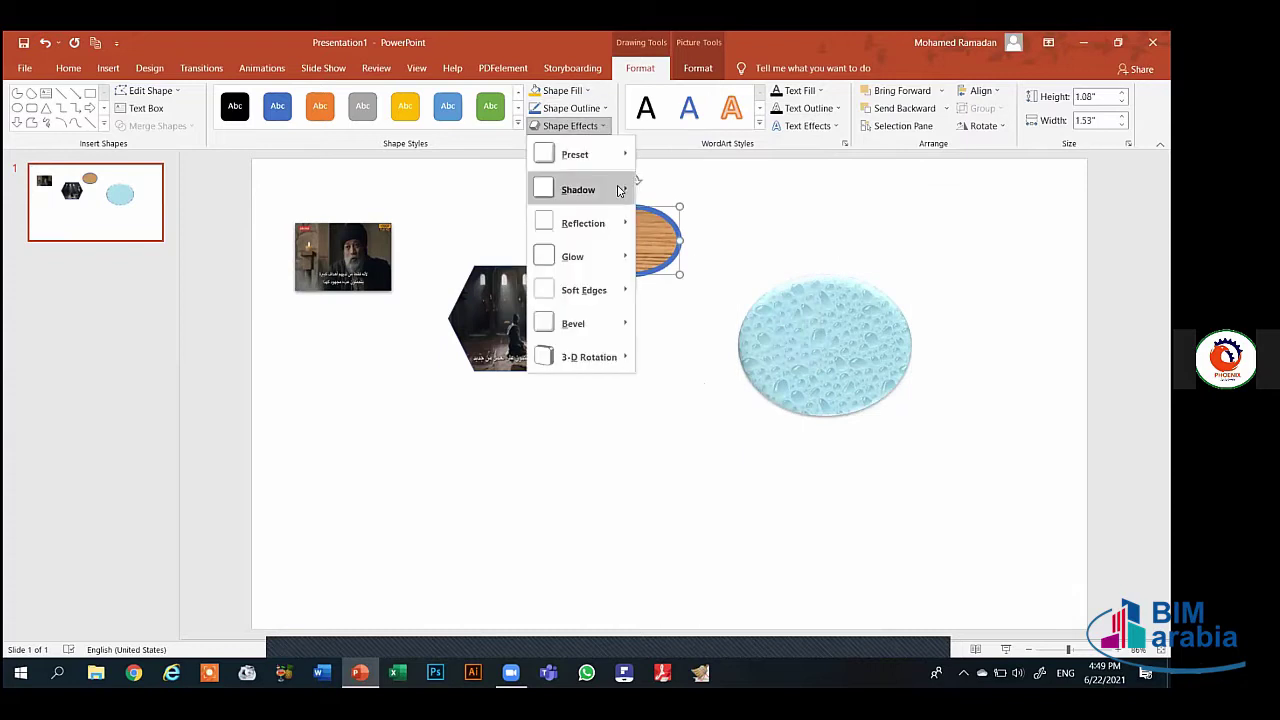
pyautogui.moveTo(619, 190)
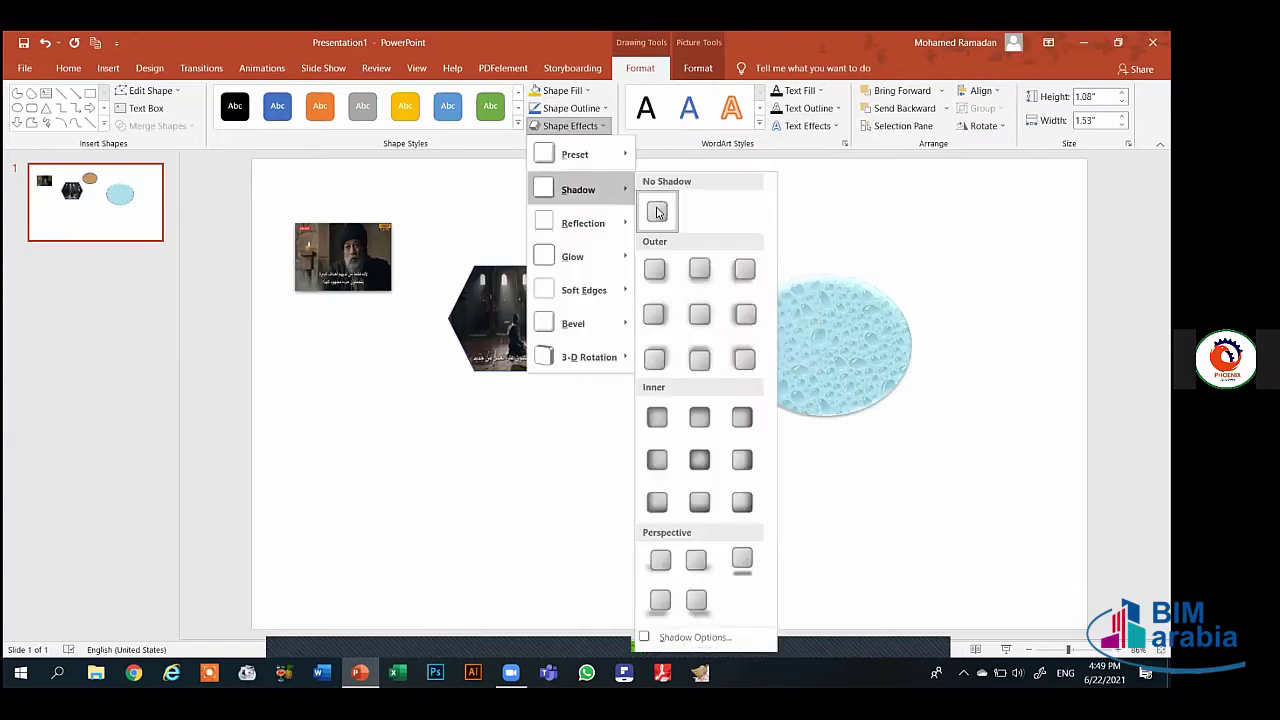
pyautogui.click(660, 599)
pyautogui.click(587, 128)
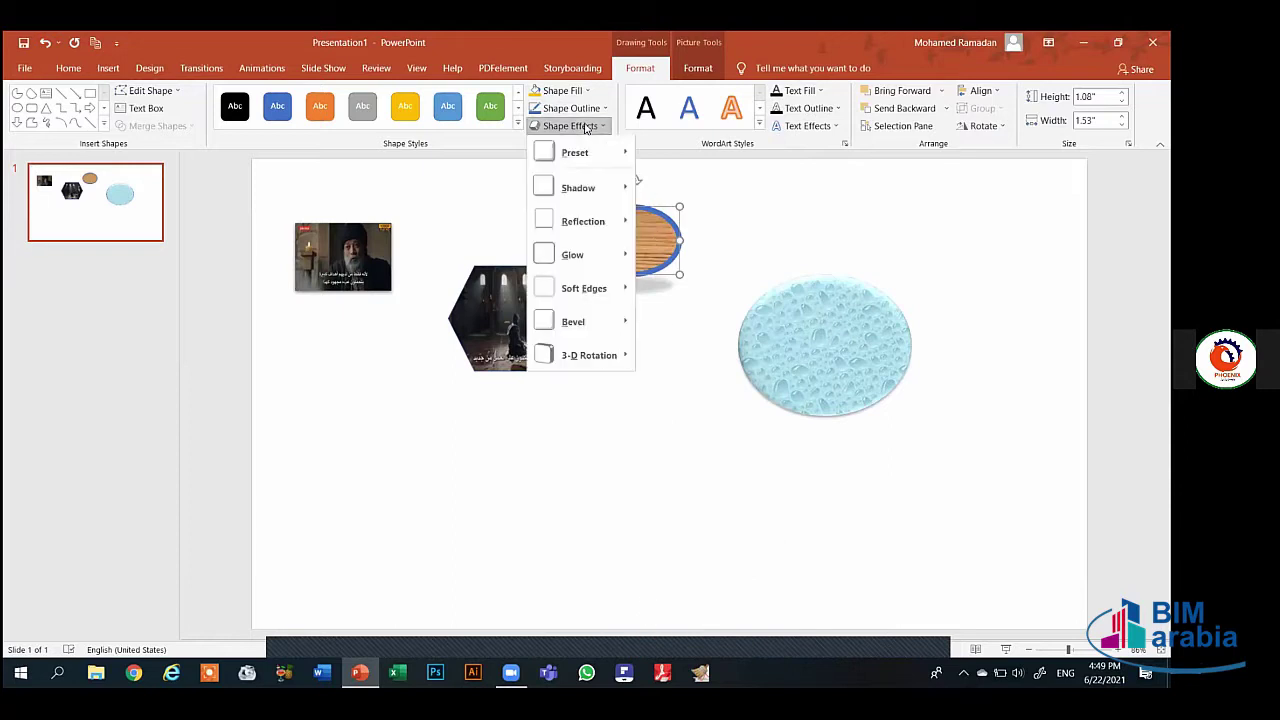
pyautogui.moveTo(619, 224)
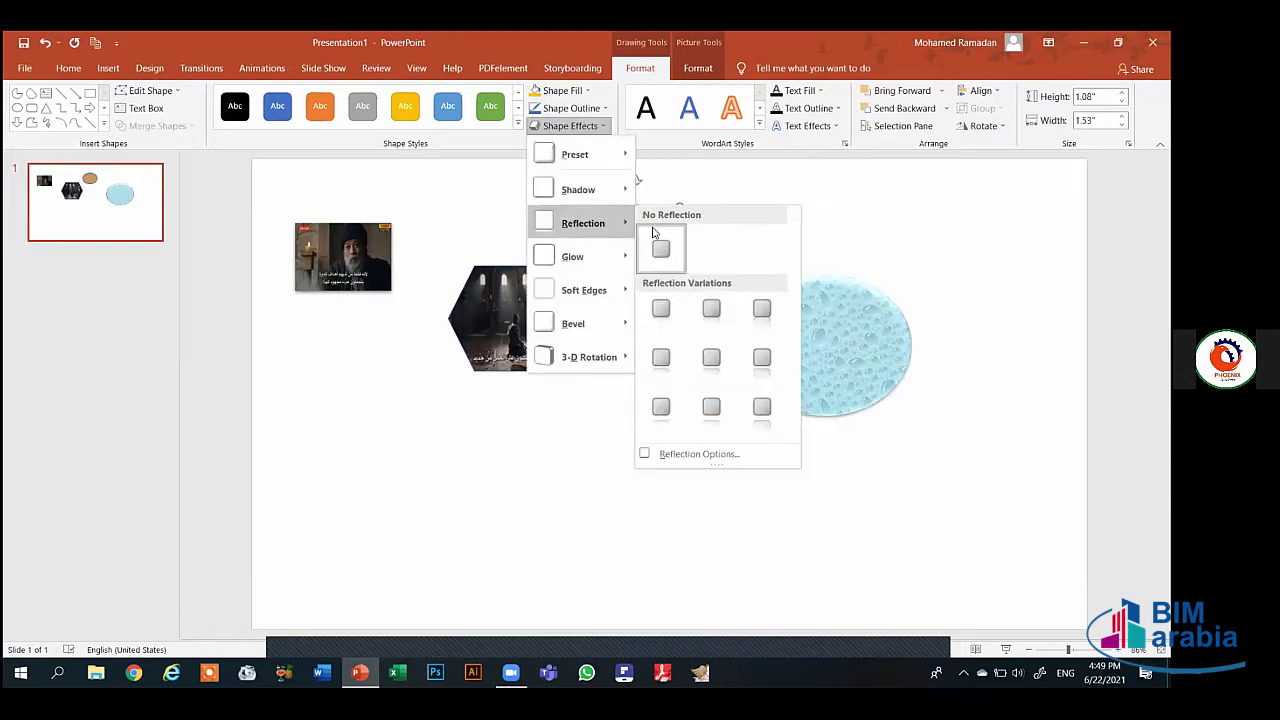
pyautogui.click(711, 415)
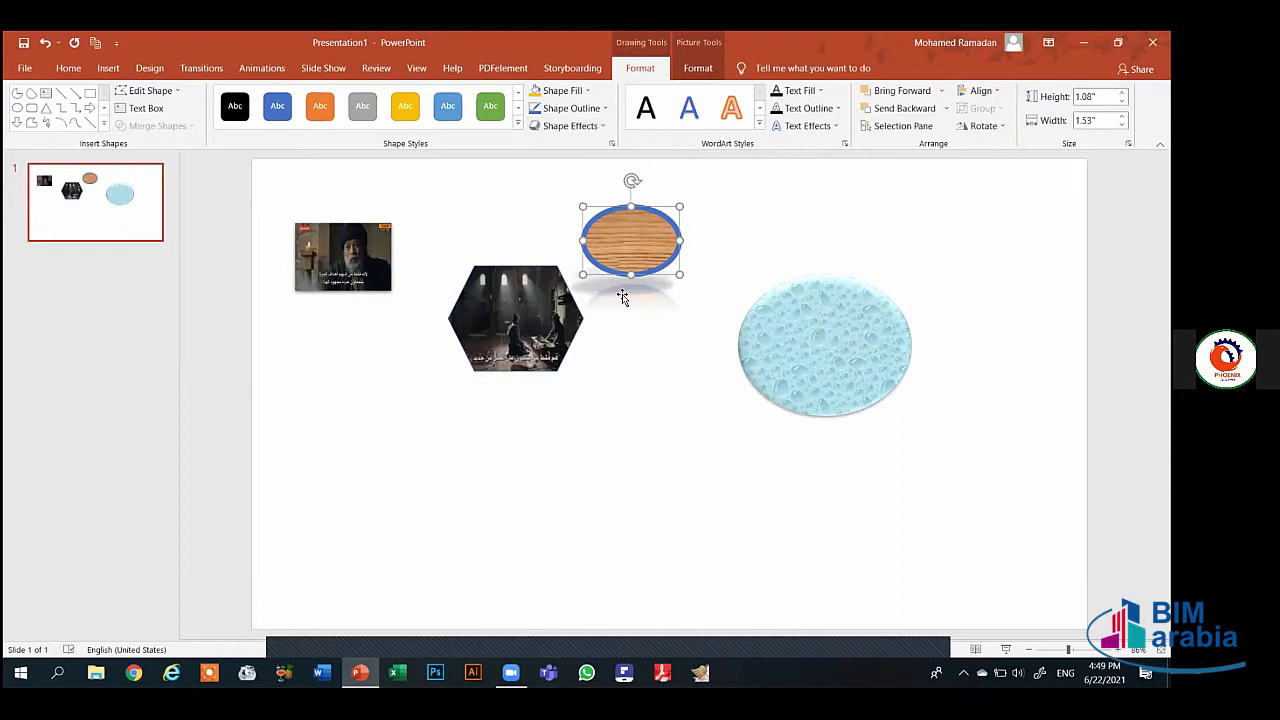
# Add an orange glow and strong soft edges to the wood oval
pyautogui.click(597, 127)
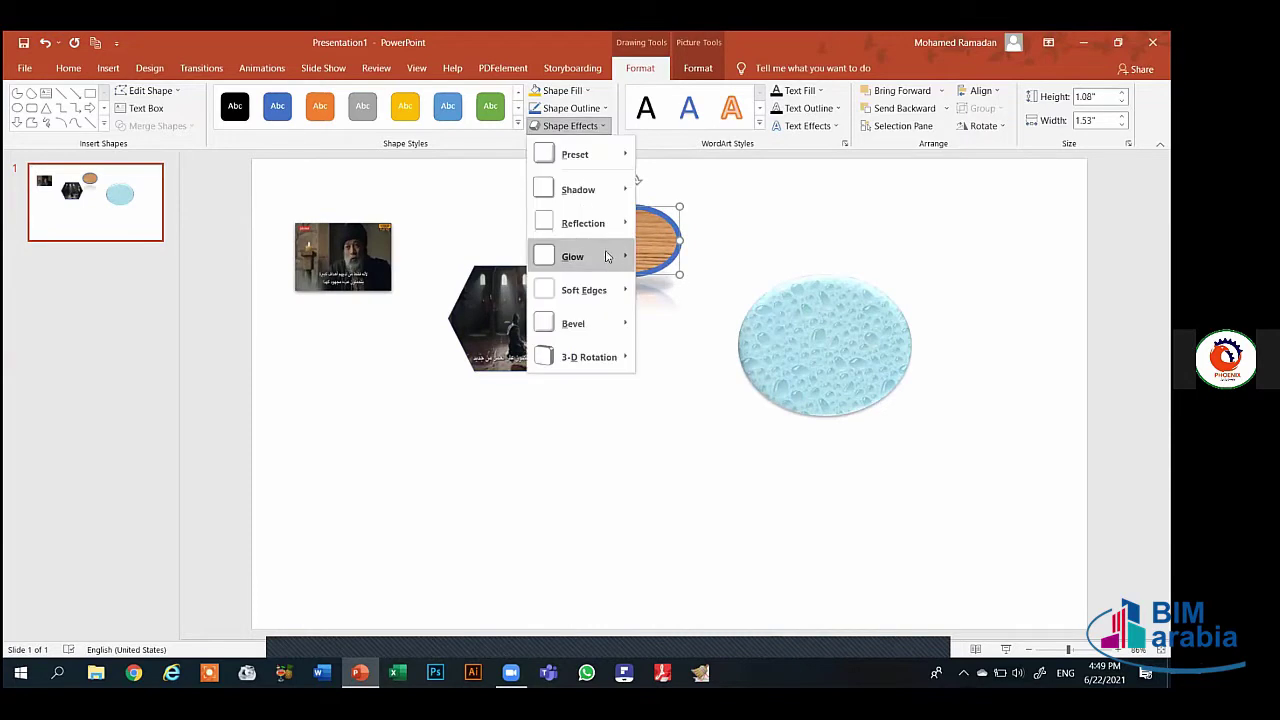
pyautogui.moveTo(606, 256)
pyautogui.click(700, 466)
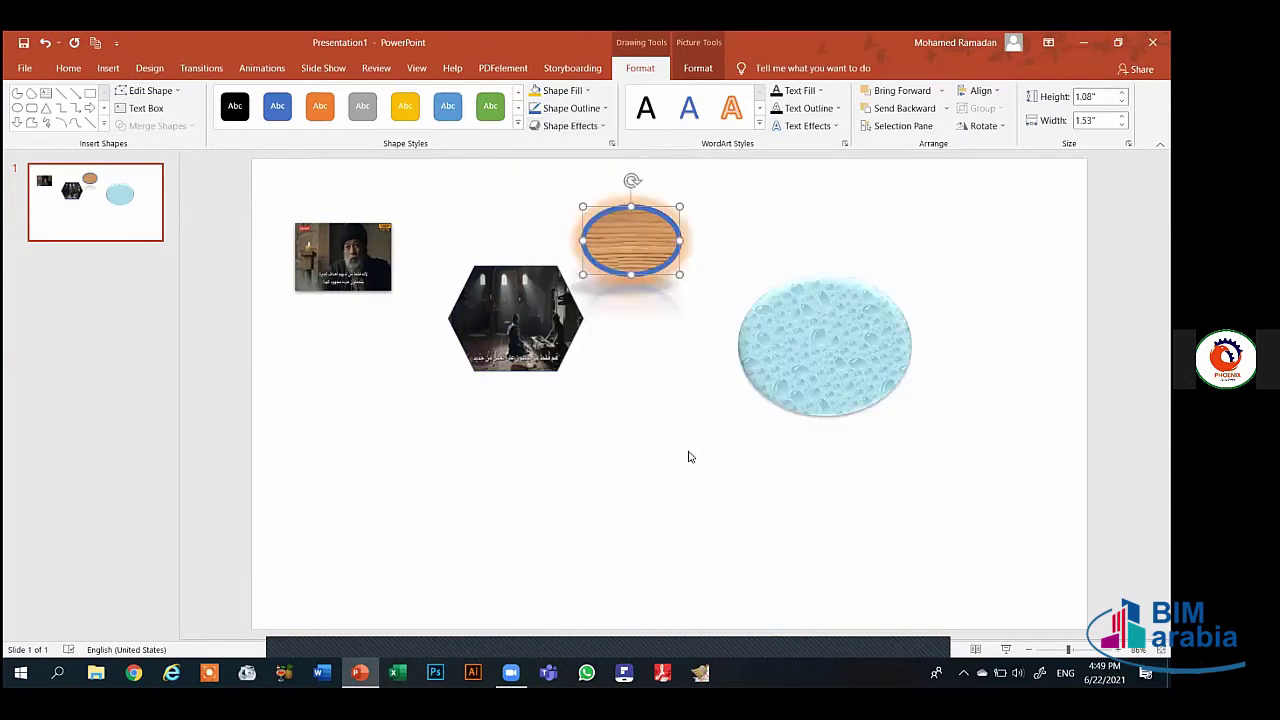
pyautogui.click(600, 126)
pyautogui.moveTo(586, 290)
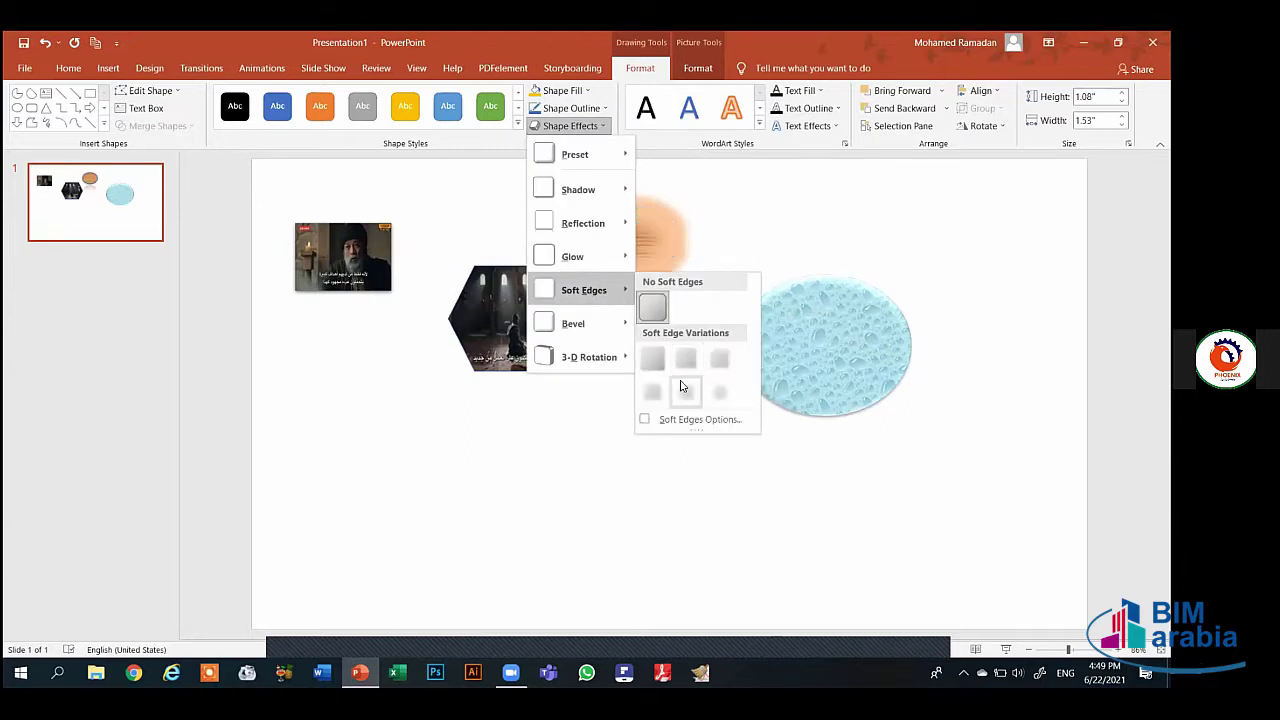
pyautogui.click(686, 388)
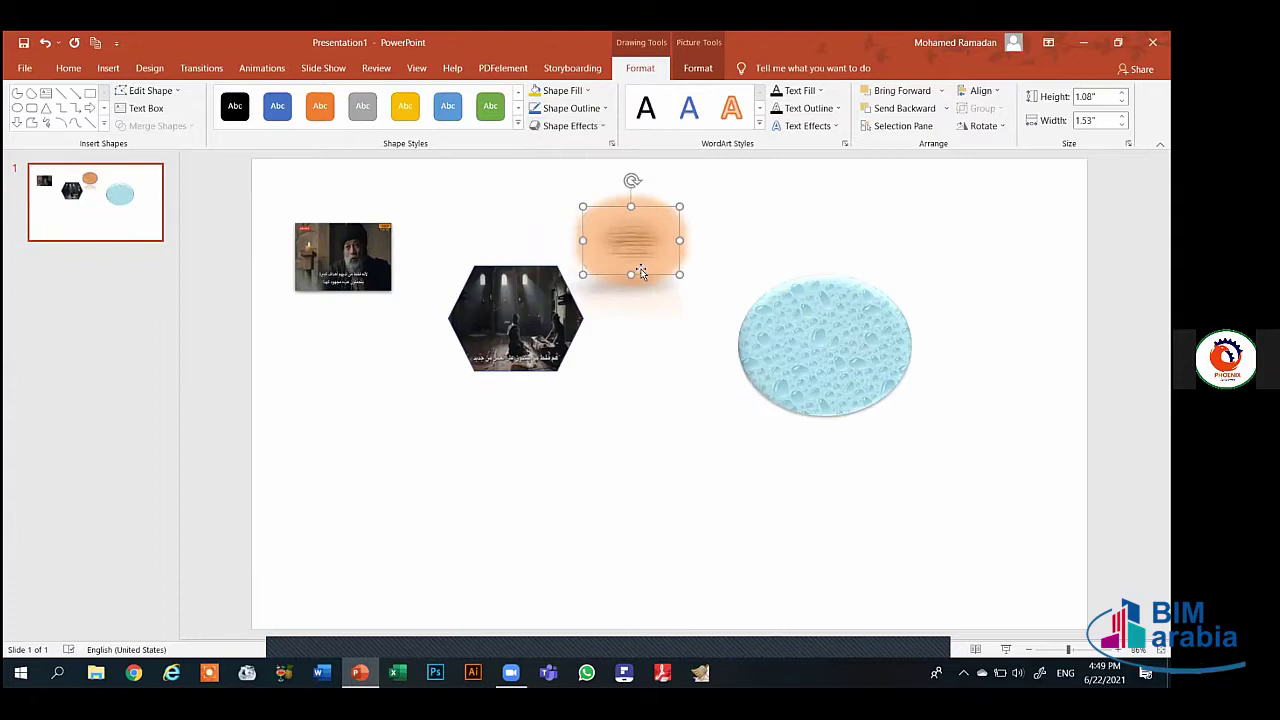
pyautogui.click(600, 127)
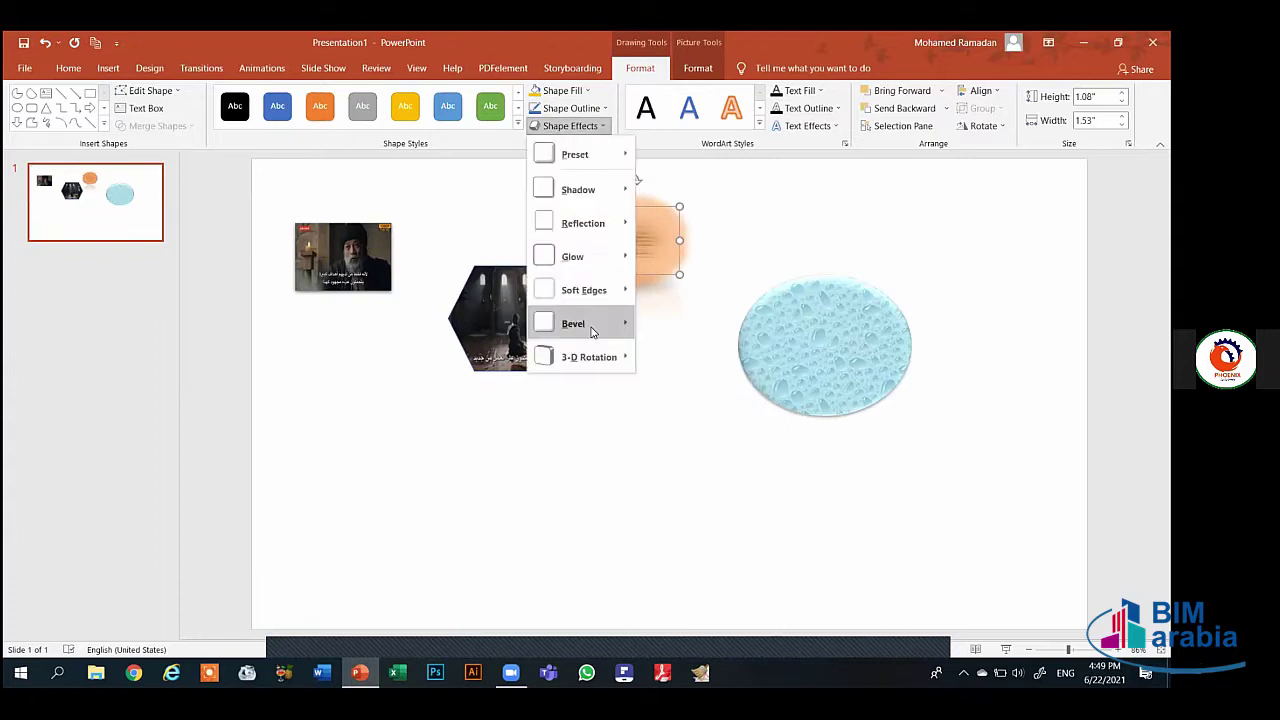
# Give the water oval a bevel and nudge it slightly up and right
pyautogui.moveTo(592, 326)
pyautogui.click(884, 370)
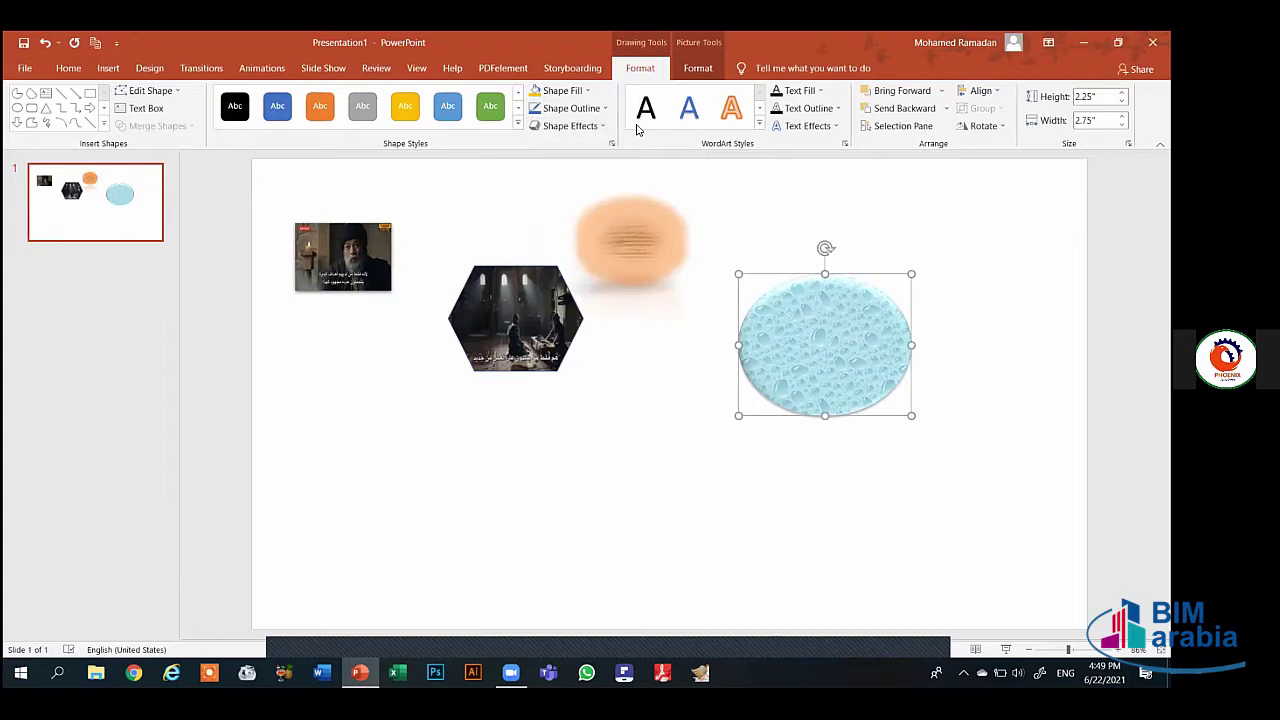
pyautogui.click(603, 126)
pyautogui.moveTo(618, 322)
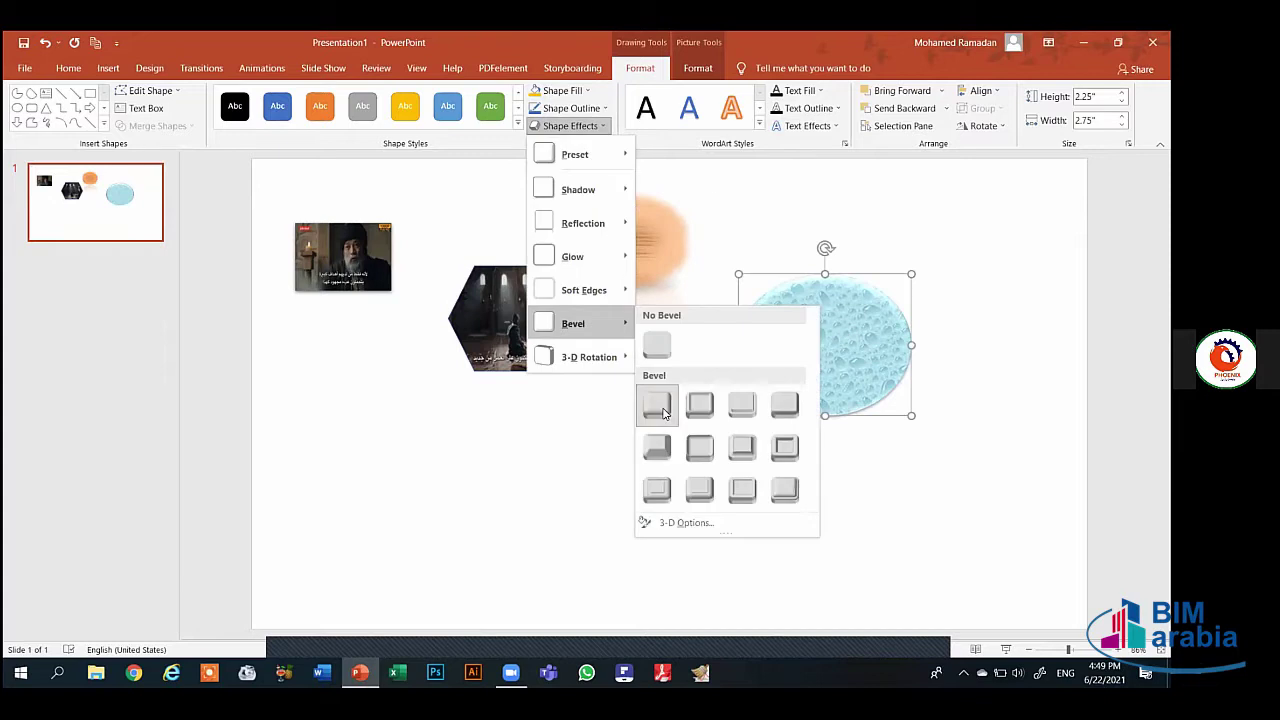
pyautogui.click(660, 450)
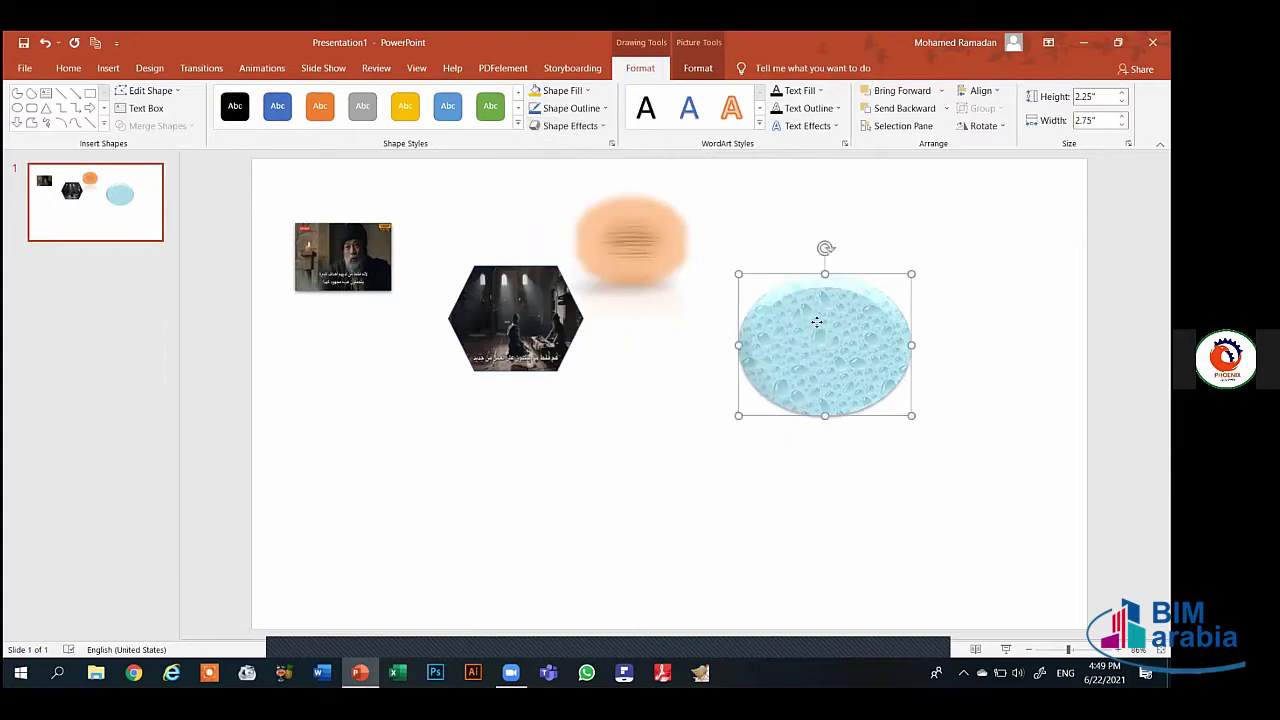
pyautogui.moveTo(817, 321); pyautogui.dragTo(853, 299)
# Tilt the water oval with a Perspective 3-D rotation preset and reposition it higher
pyautogui.click(570, 126)
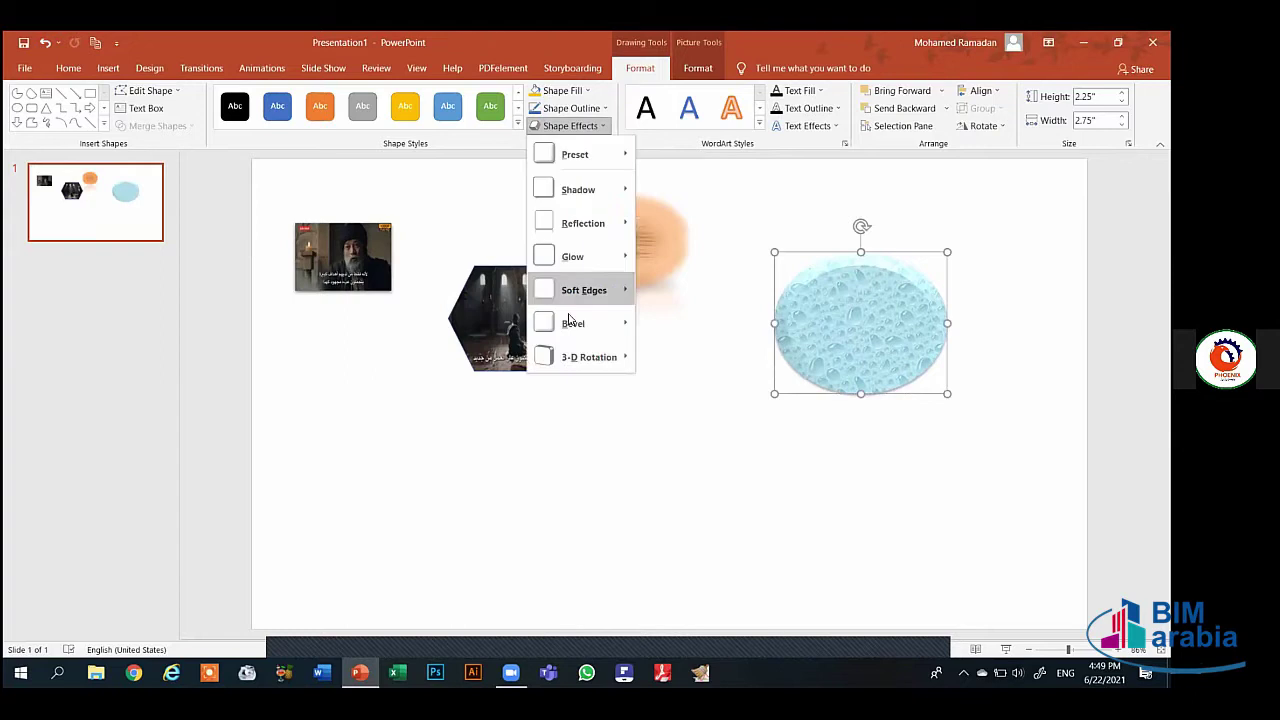
pyautogui.moveTo(587, 360)
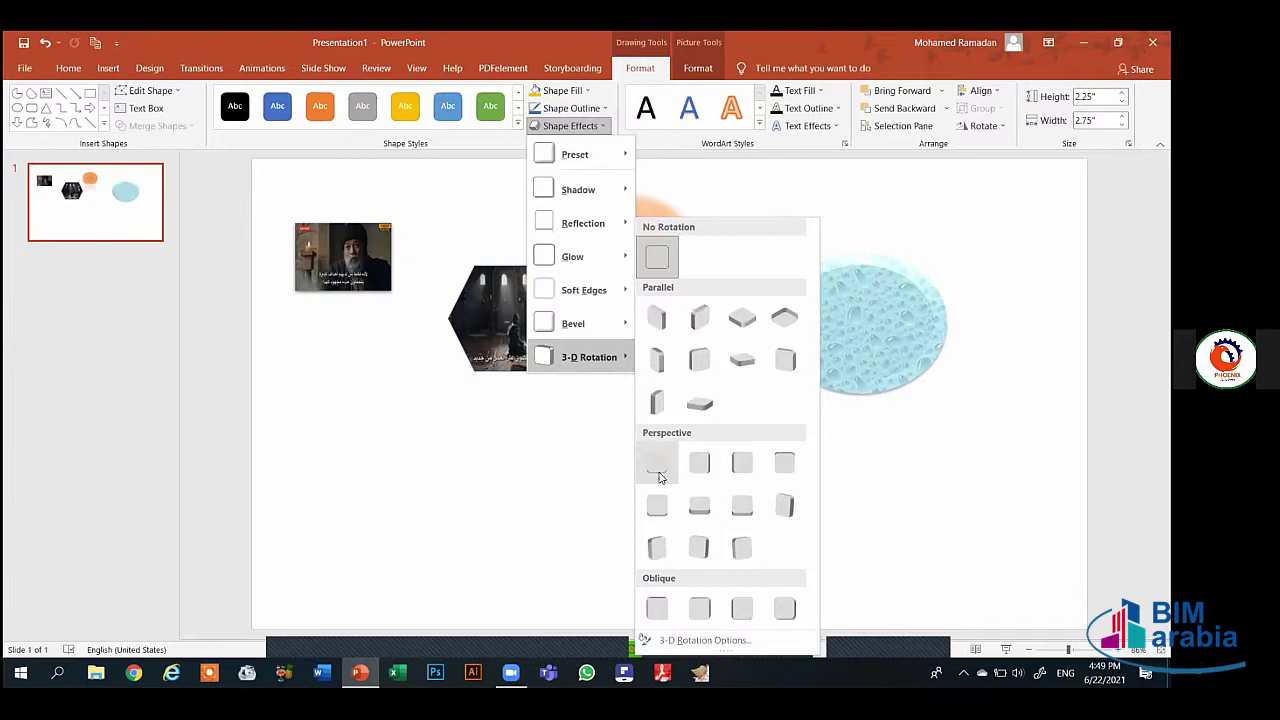
pyautogui.click(703, 515)
pyautogui.moveTo(846, 349); pyautogui.dragTo(842, 309)
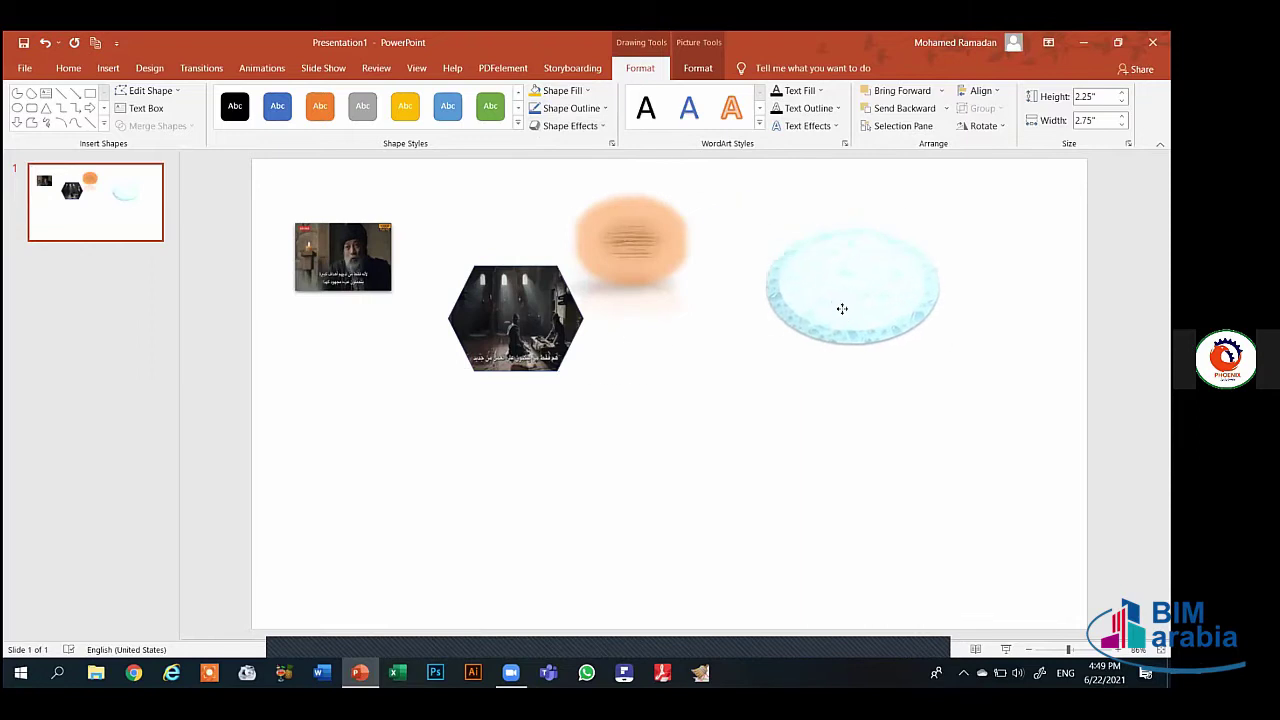
pyautogui.click(612, 334)
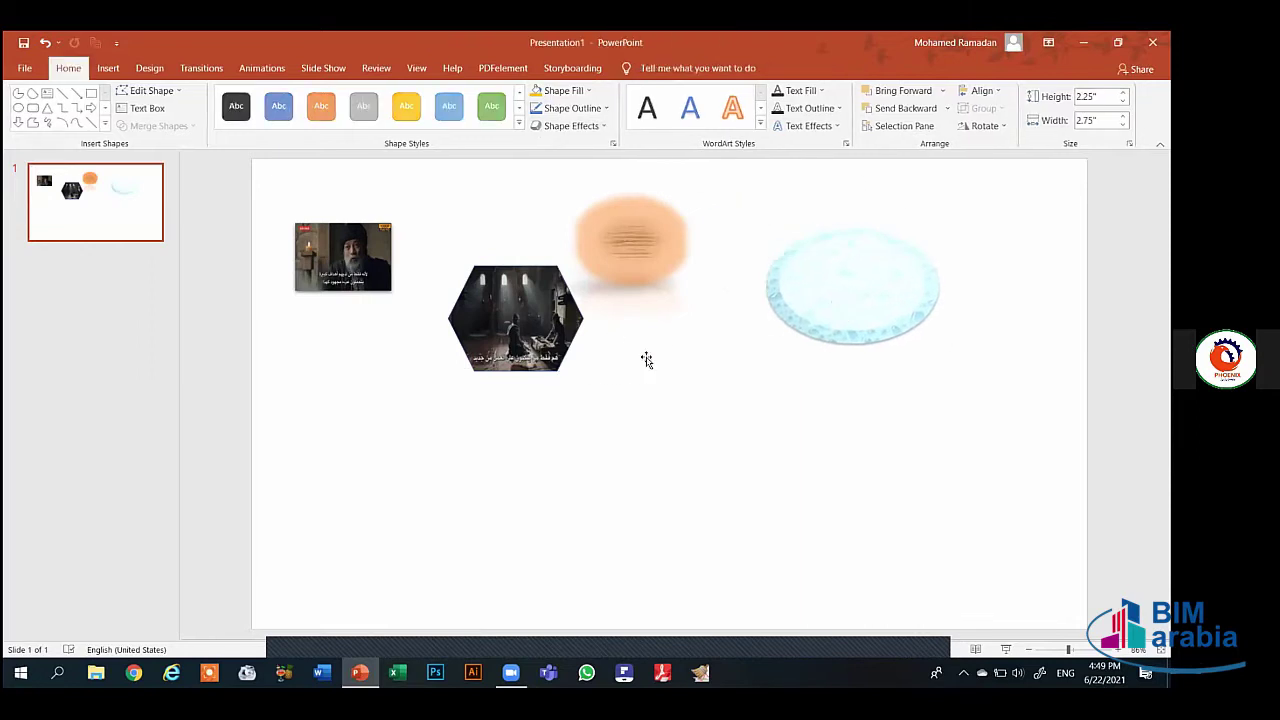
# Undo the water-drop oval's 3-D rotation and make the word inside it red
pyautogui.click(815, 251)
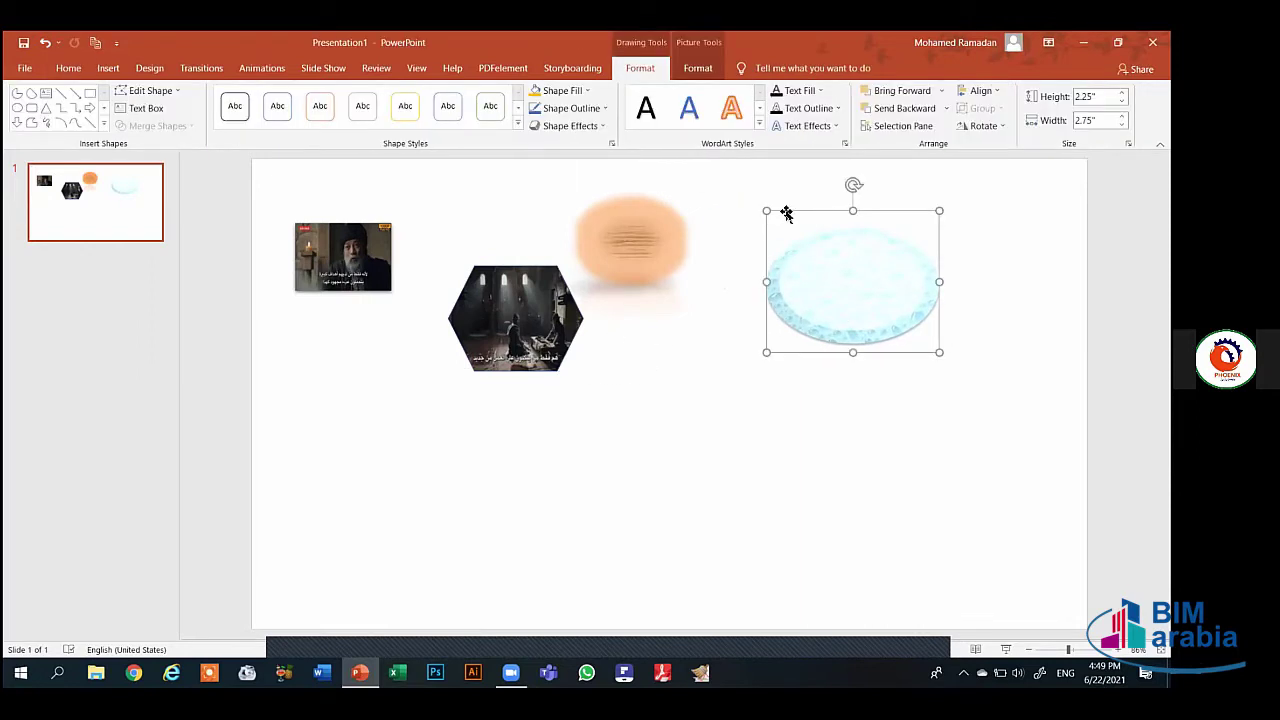
pyautogui.hotkey('ctrl', 'z')
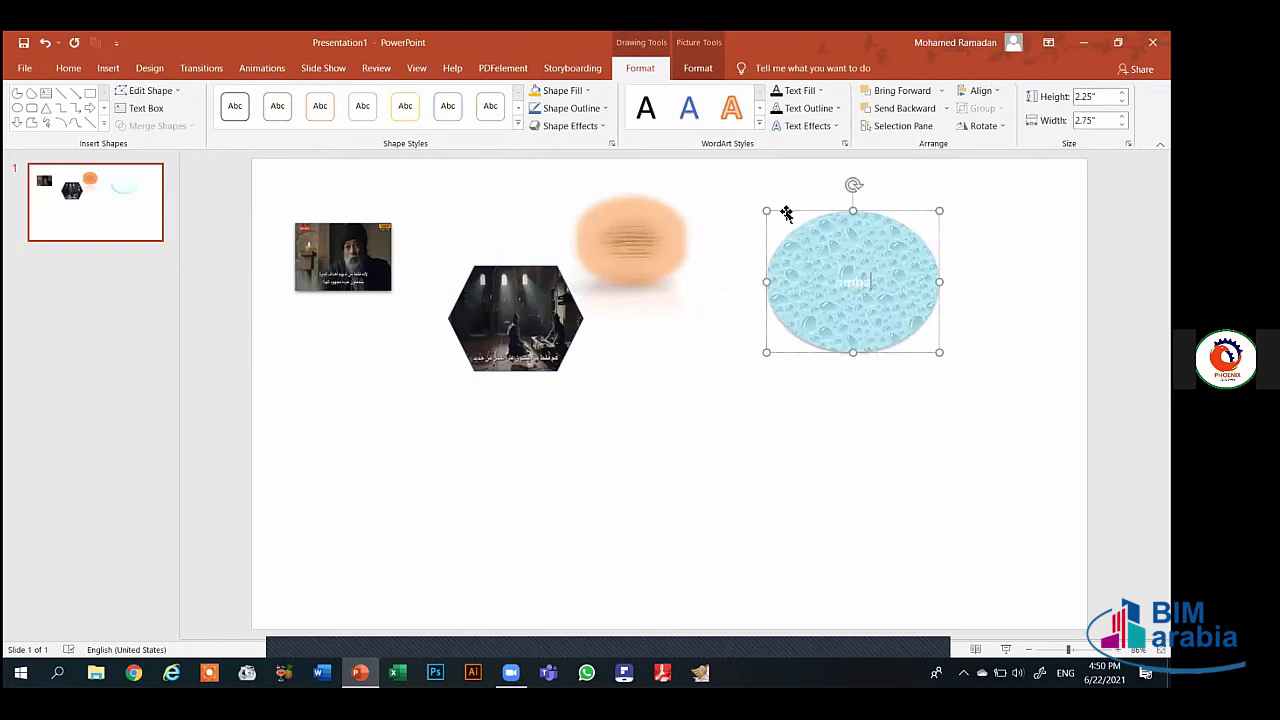
pyautogui.doubleClick(866, 287)
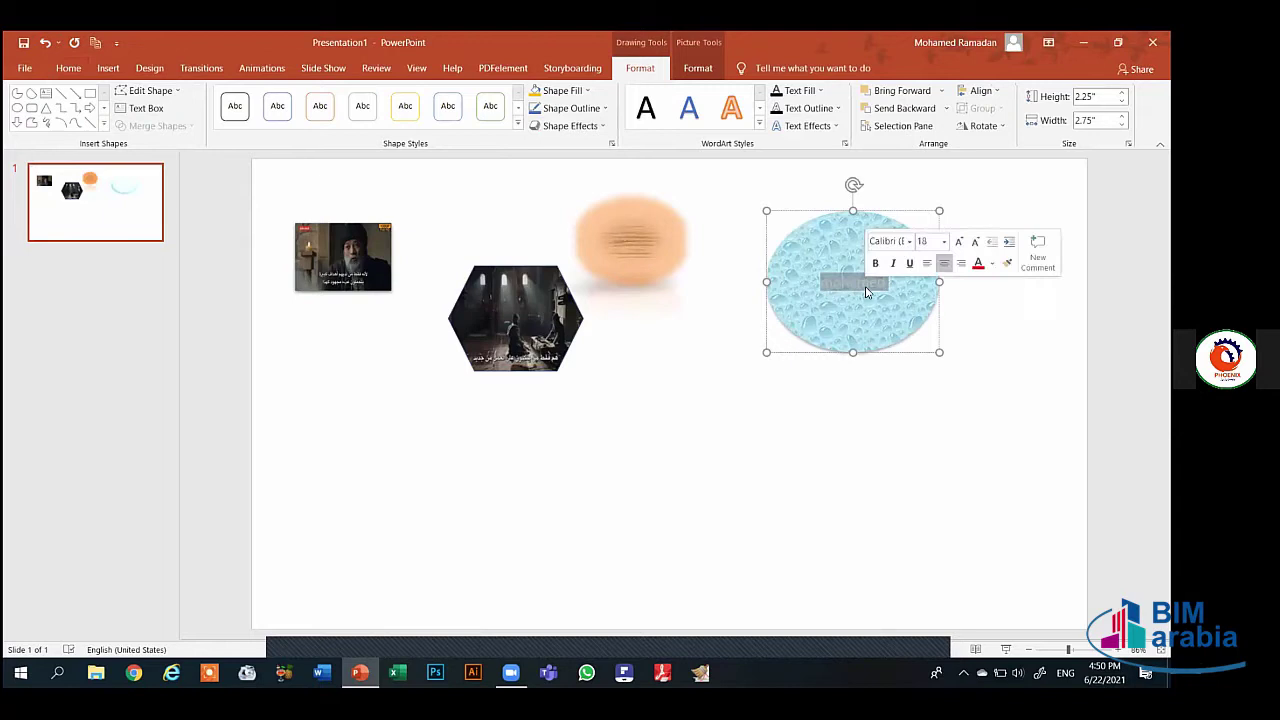
pyautogui.click(69, 67)
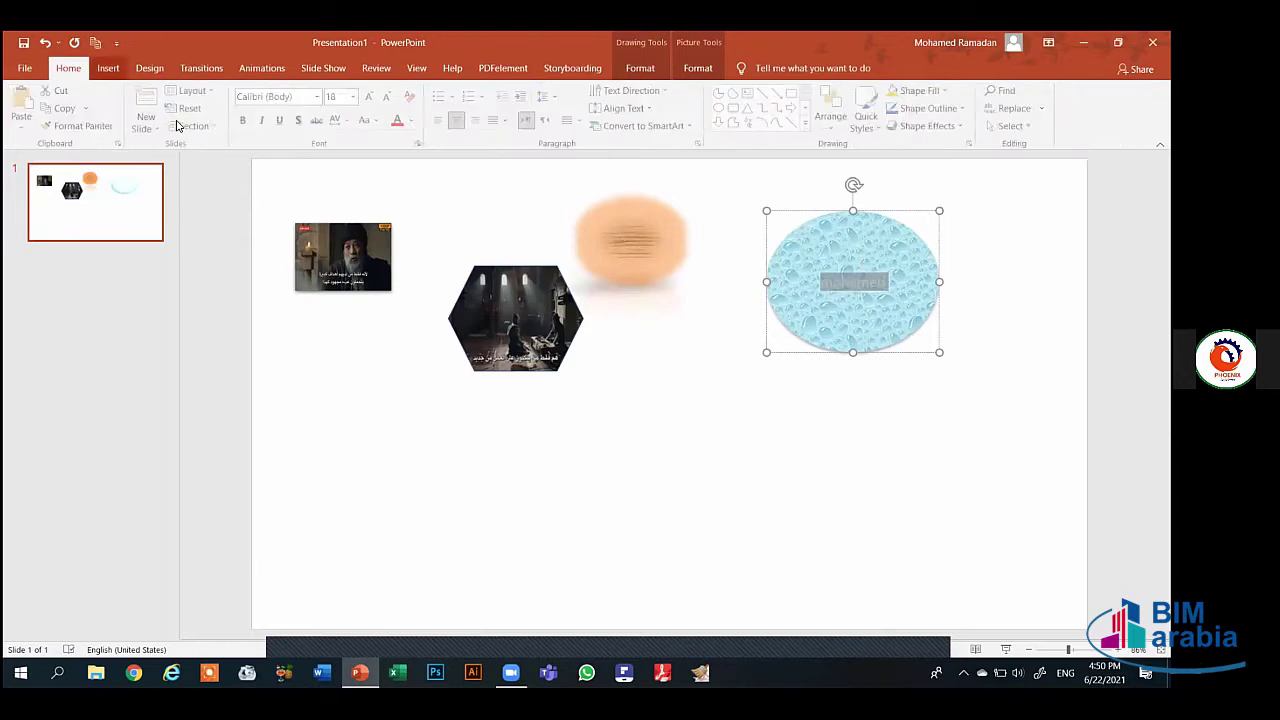
pyautogui.click(401, 121)
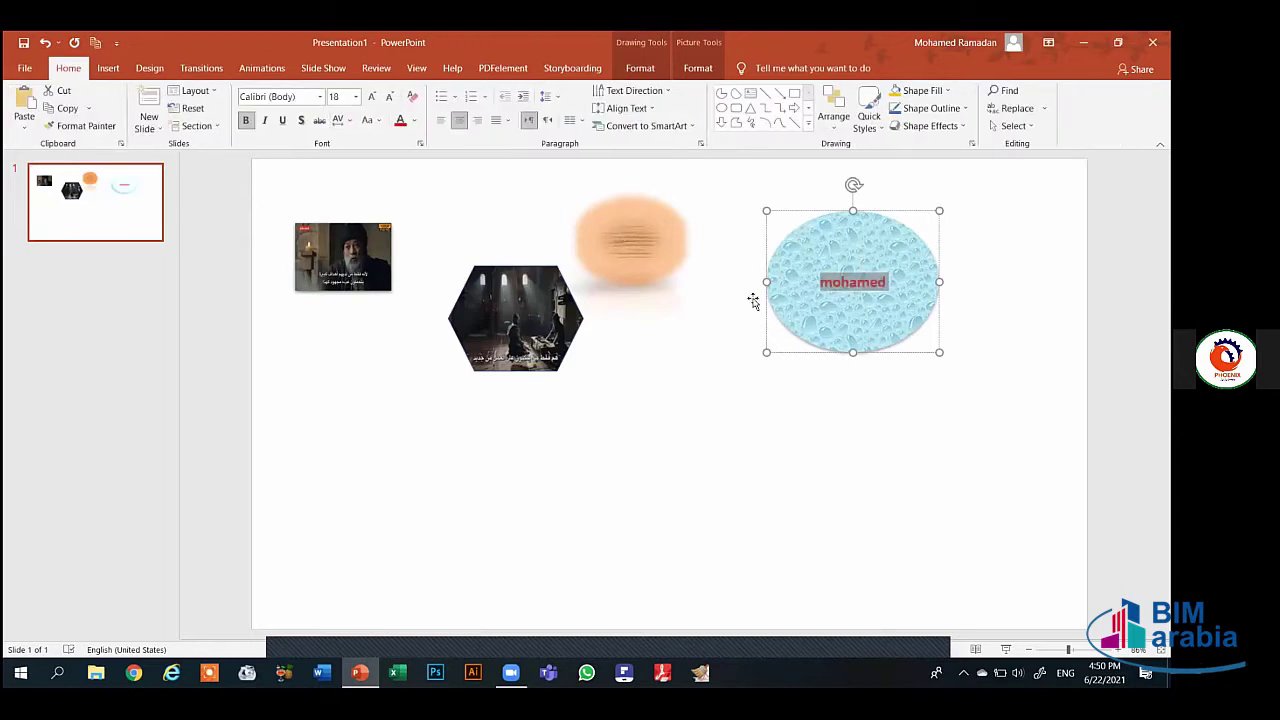
pyautogui.click(706, 68)
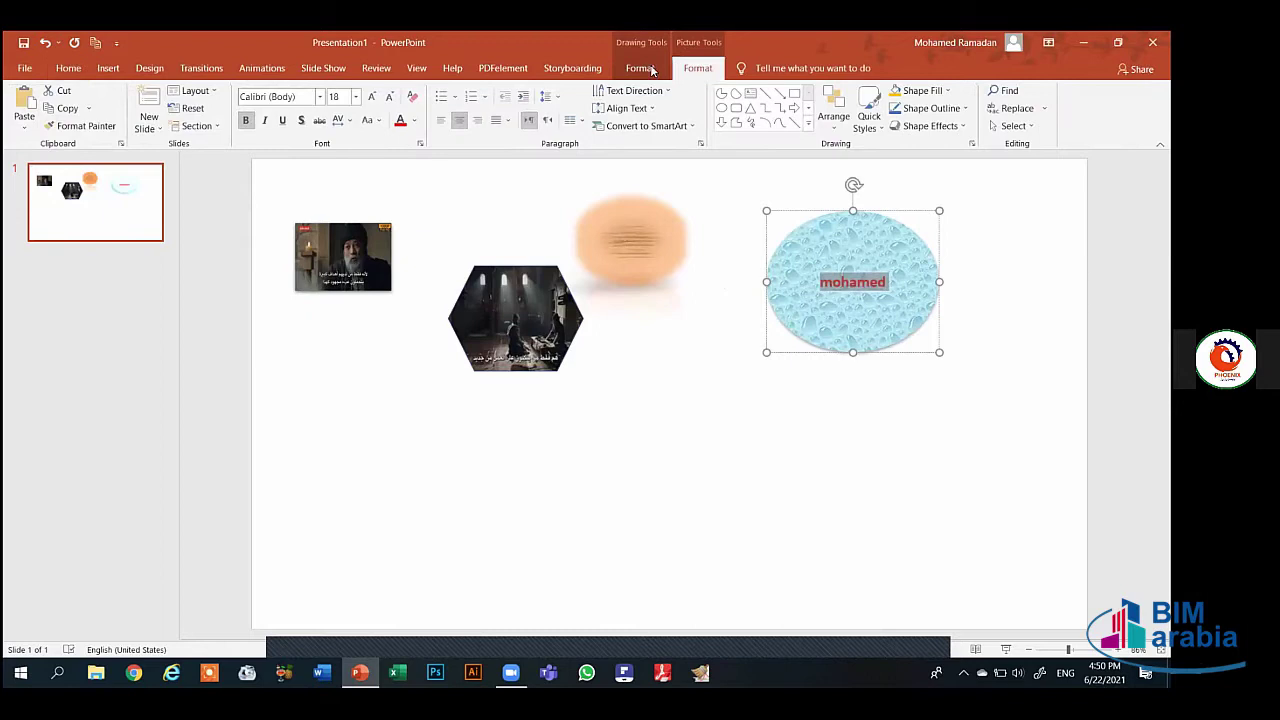
pyautogui.click(643, 68)
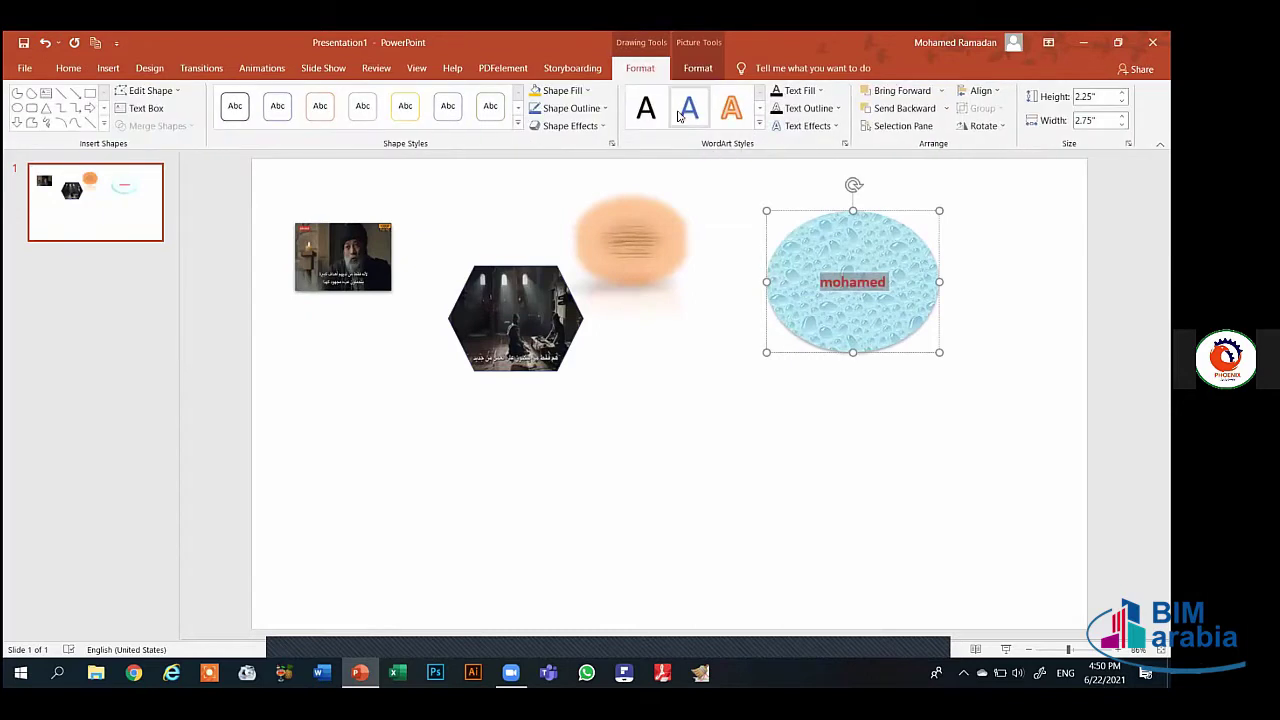
# Give the name text in the oval a dark red fill and a yellow outline
pyautogui.click(819, 91)
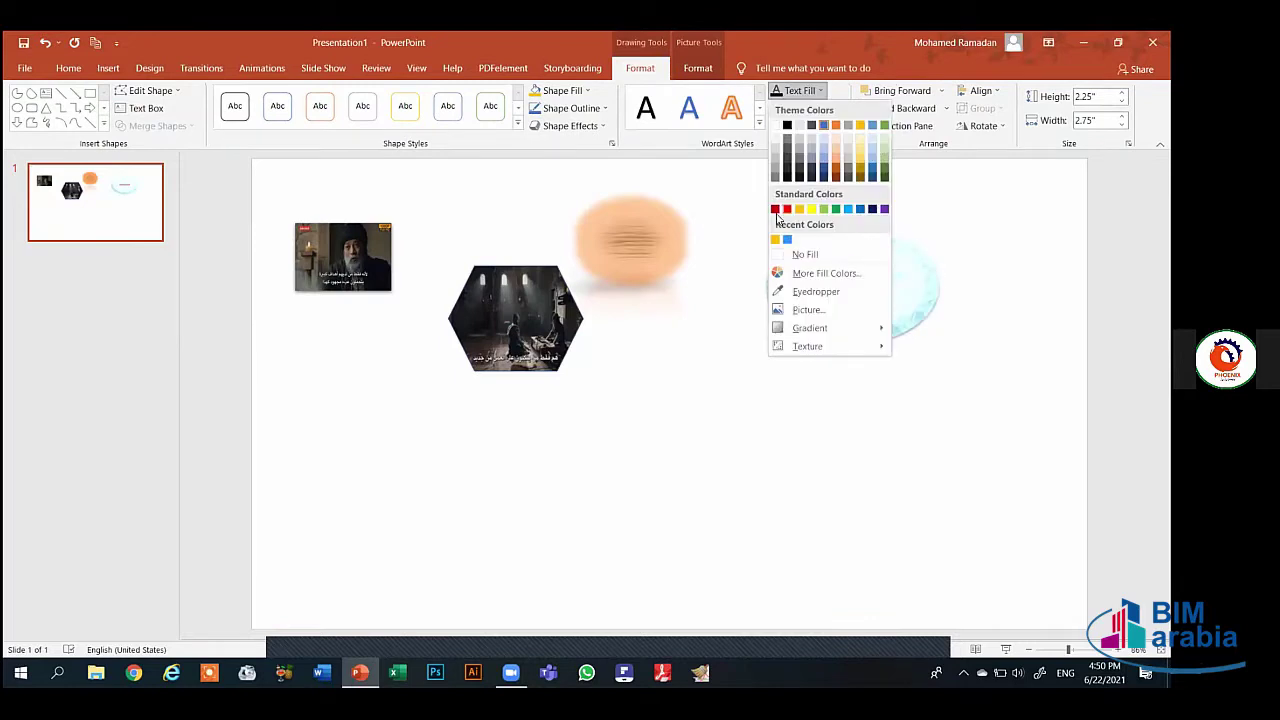
pyautogui.click(776, 209)
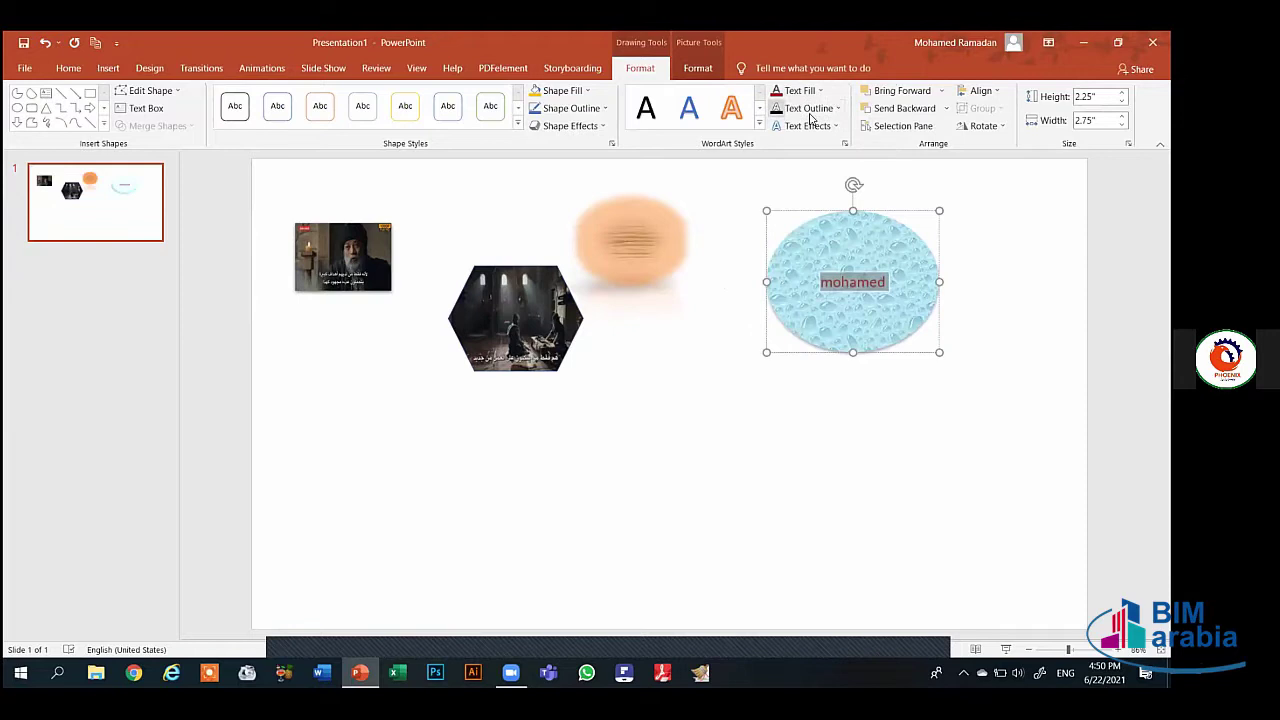
pyautogui.click(810, 108)
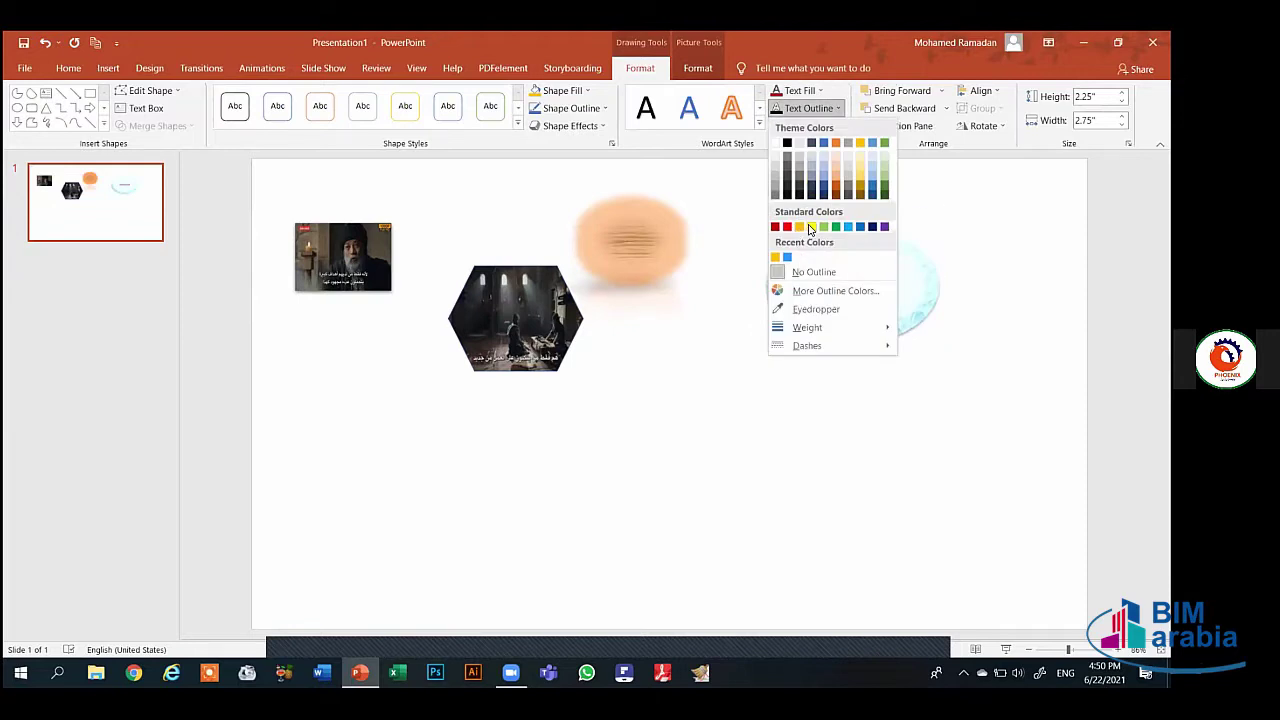
pyautogui.click(810, 227)
# Curve the name text along the oval's edge with the Follow Path Circle transform
pyautogui.click(806, 126)
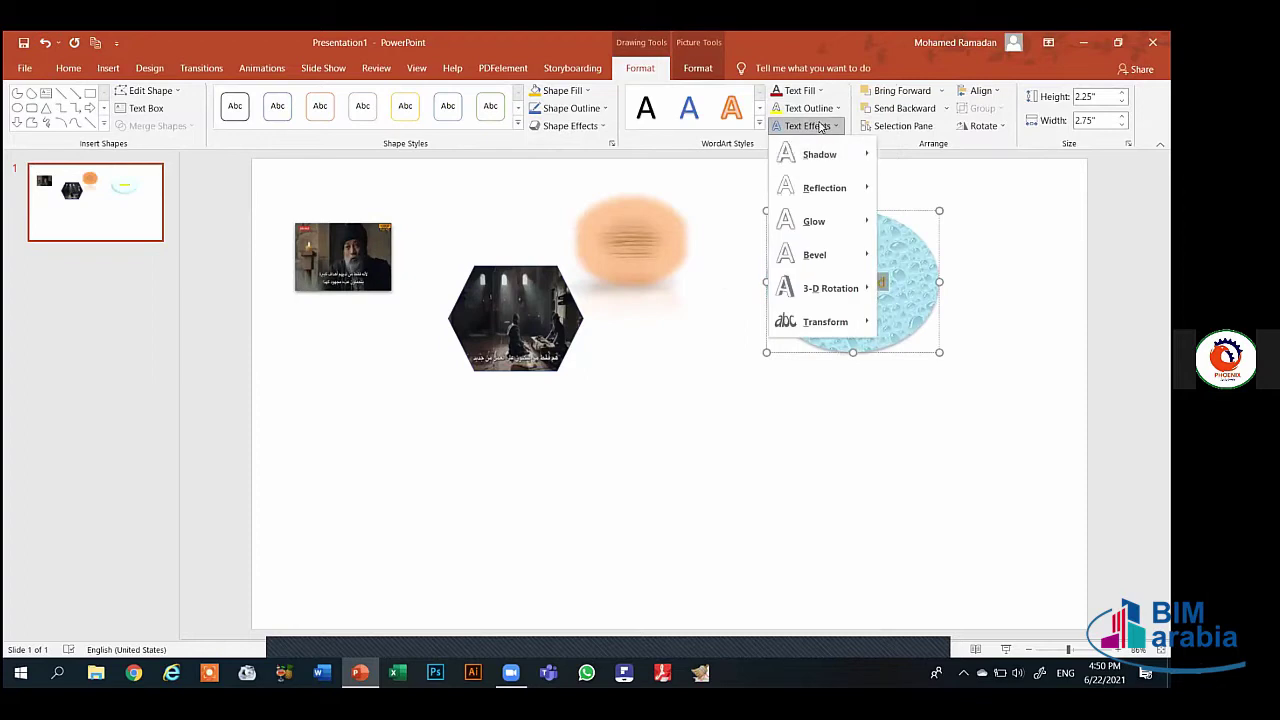
pyautogui.moveTo(824, 152)
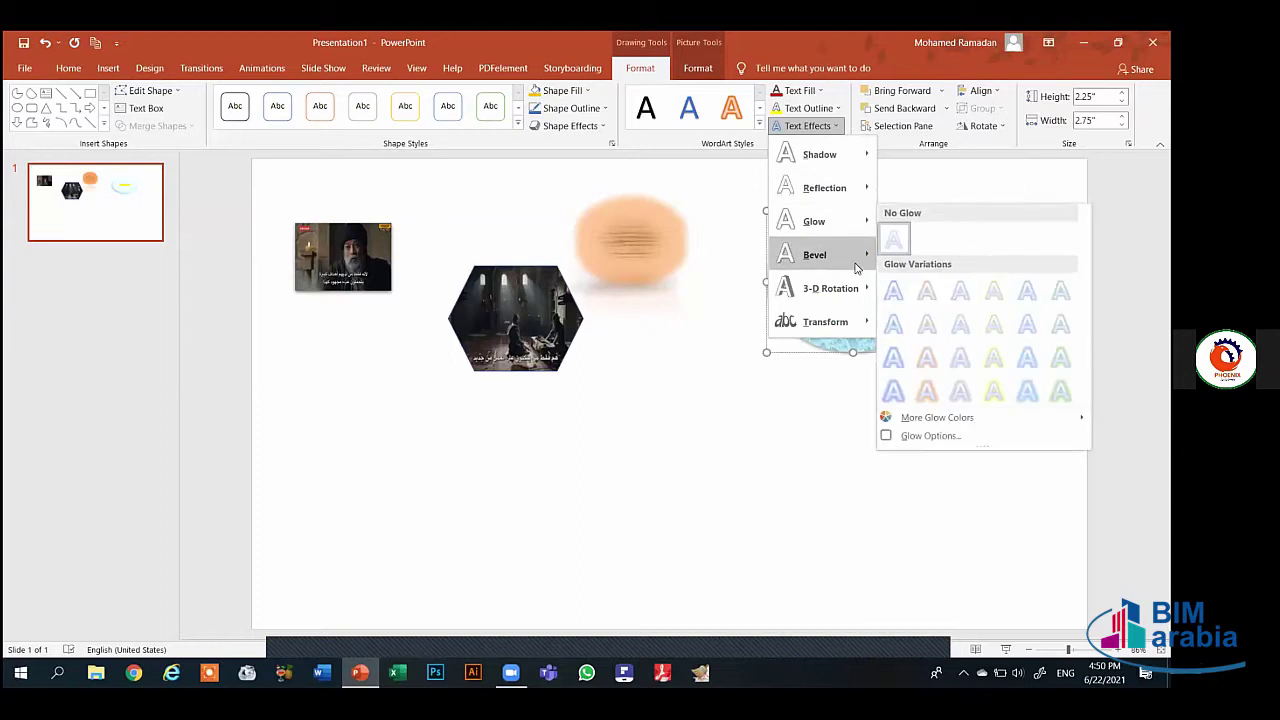
pyautogui.moveTo(841, 323)
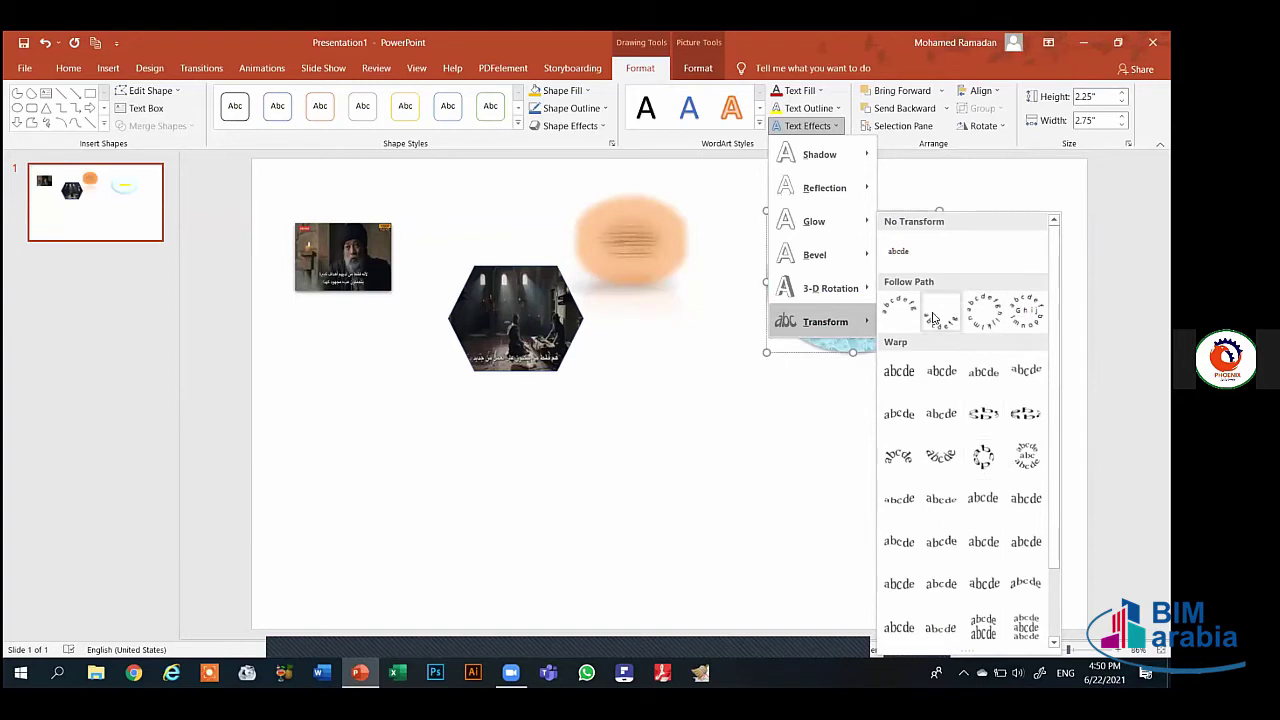
pyautogui.click(977, 314)
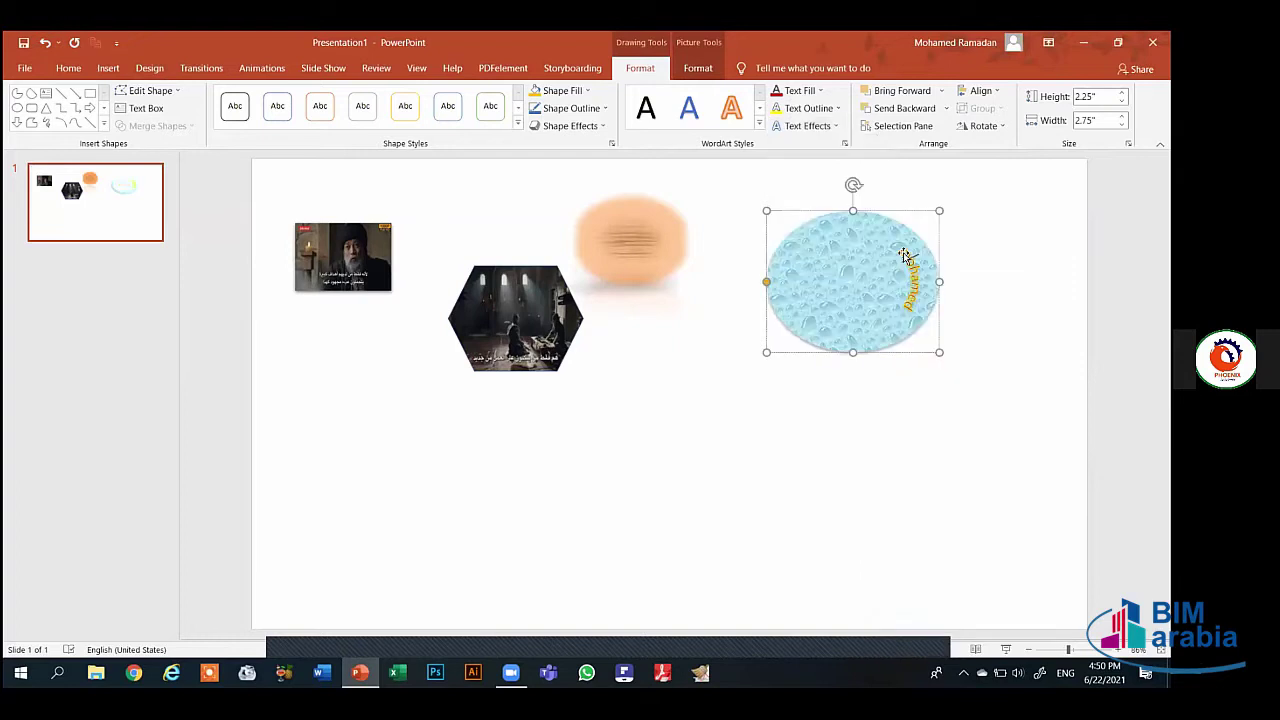
pyautogui.click(787, 283)
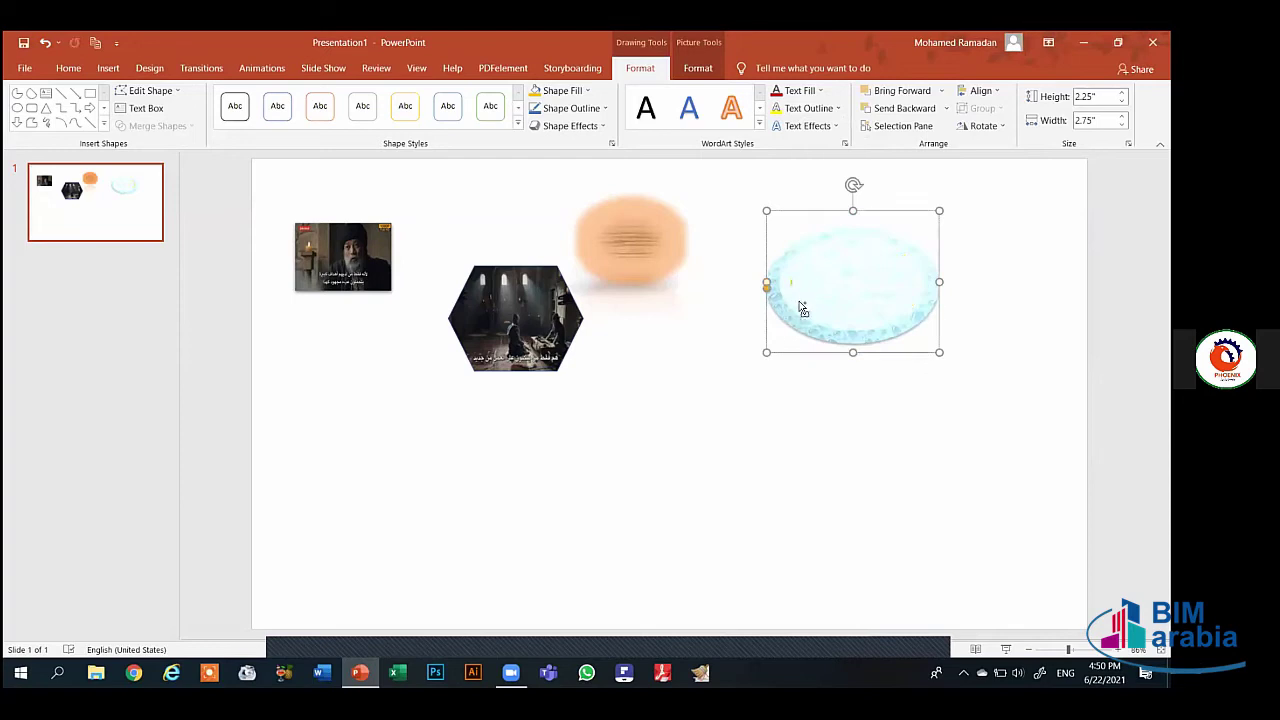
pyautogui.hotkey('ctrl', 'z')
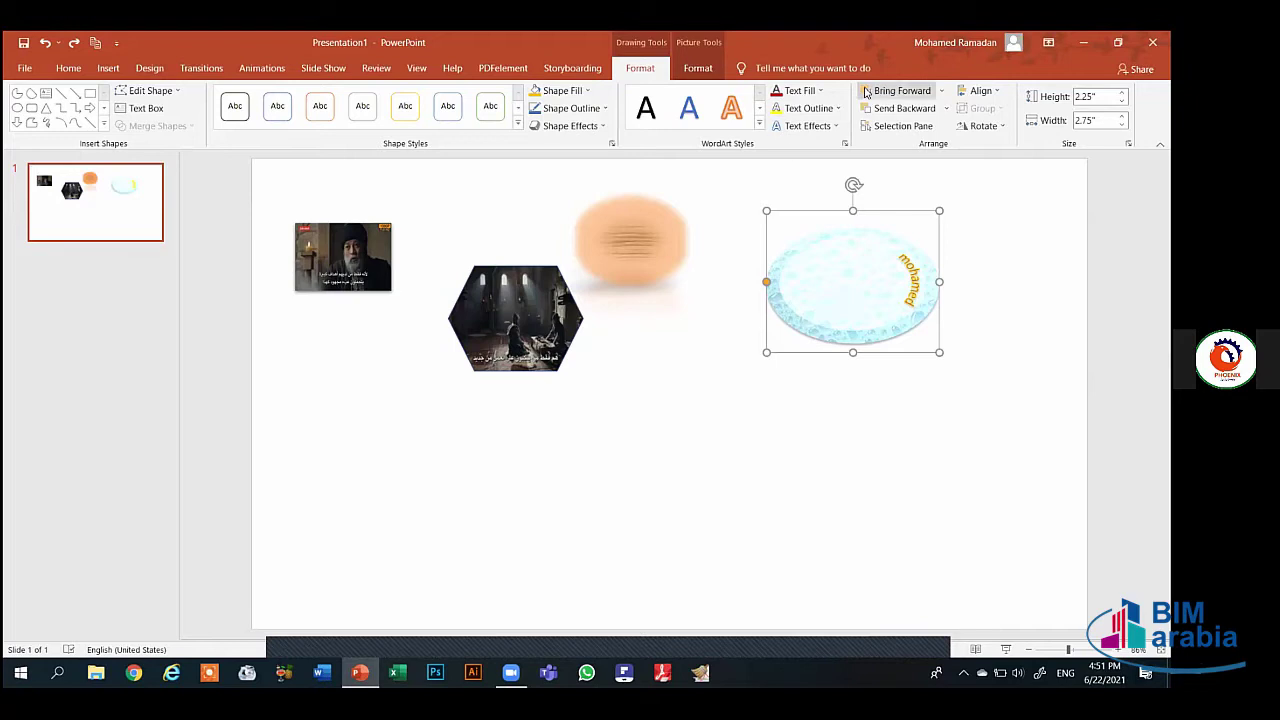
# Align the light-blue oval to the slide's bottom edge with Align Bottom
pyautogui.click(985, 126)
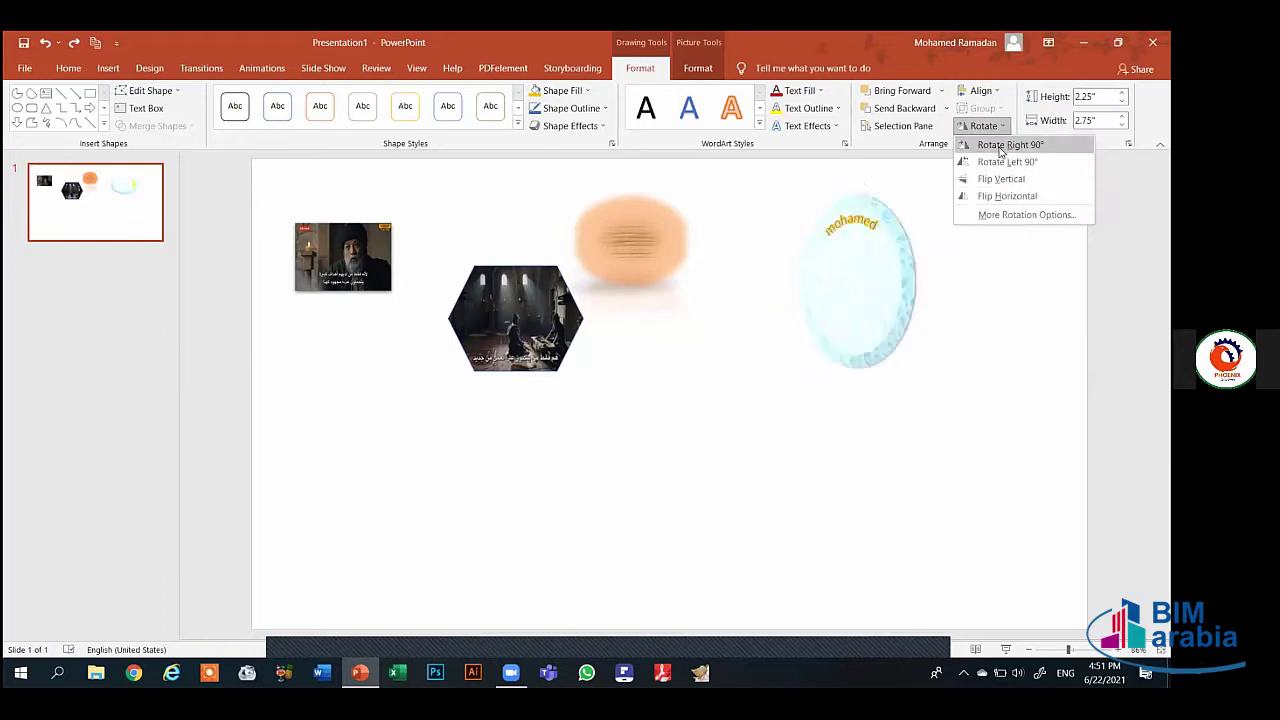
pyautogui.click(980, 90)
pyautogui.click(980, 90)
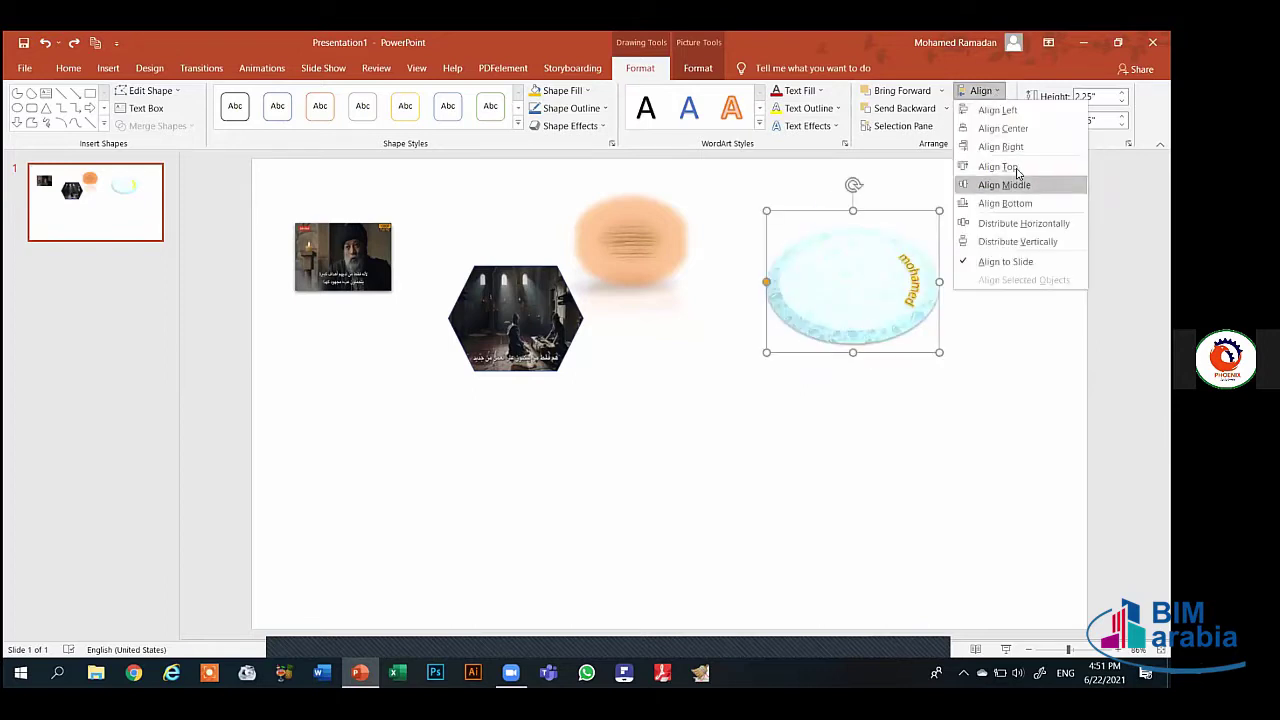
pyautogui.click(1002, 203)
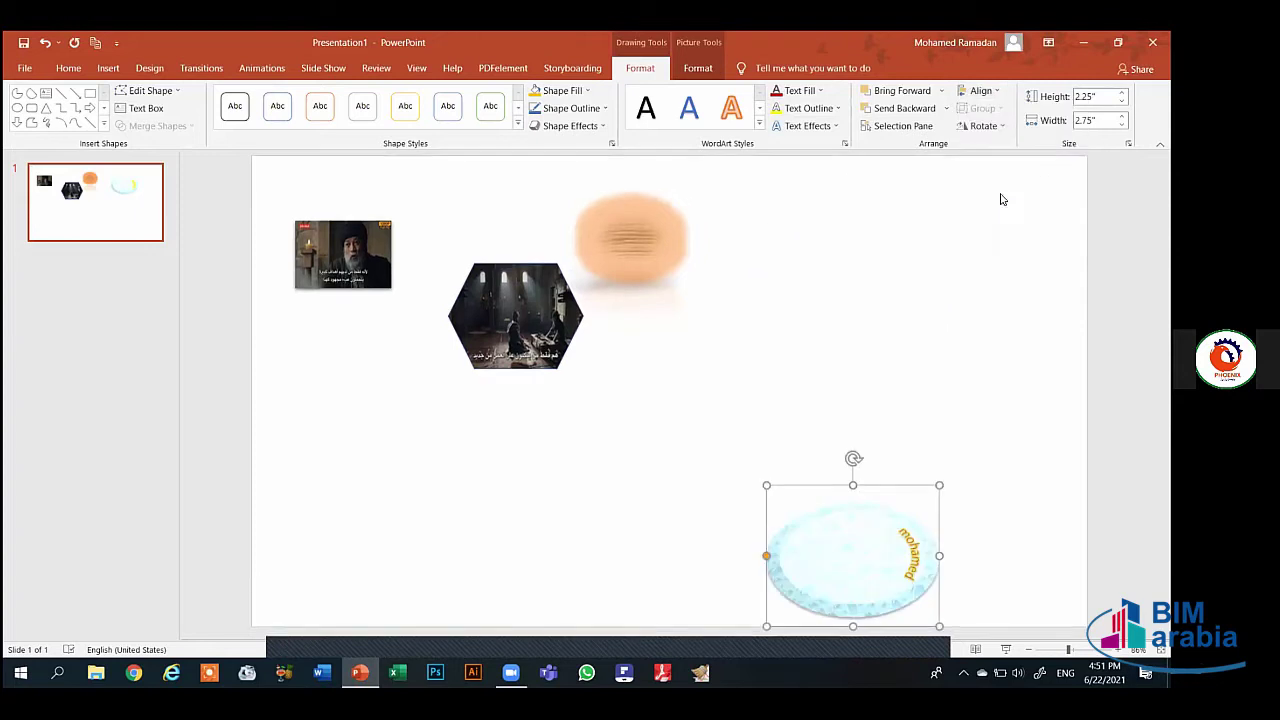
pyautogui.click(978, 90)
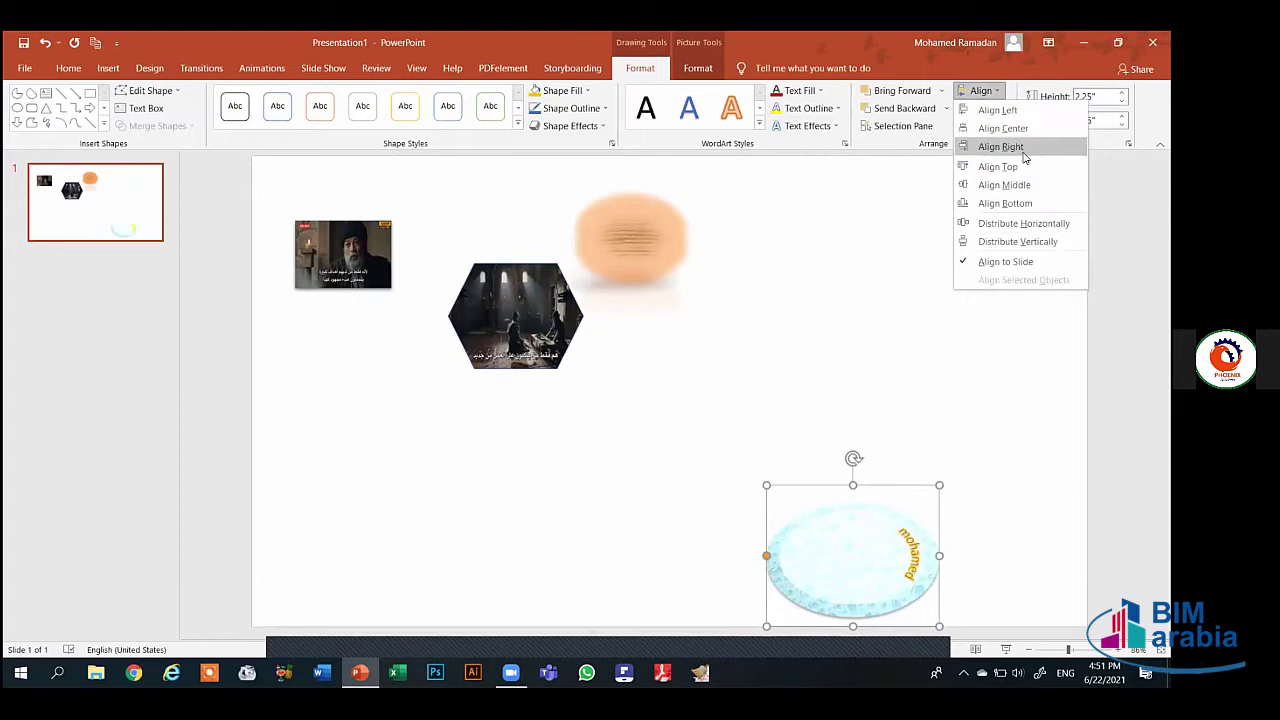
pyautogui.click(872, 220)
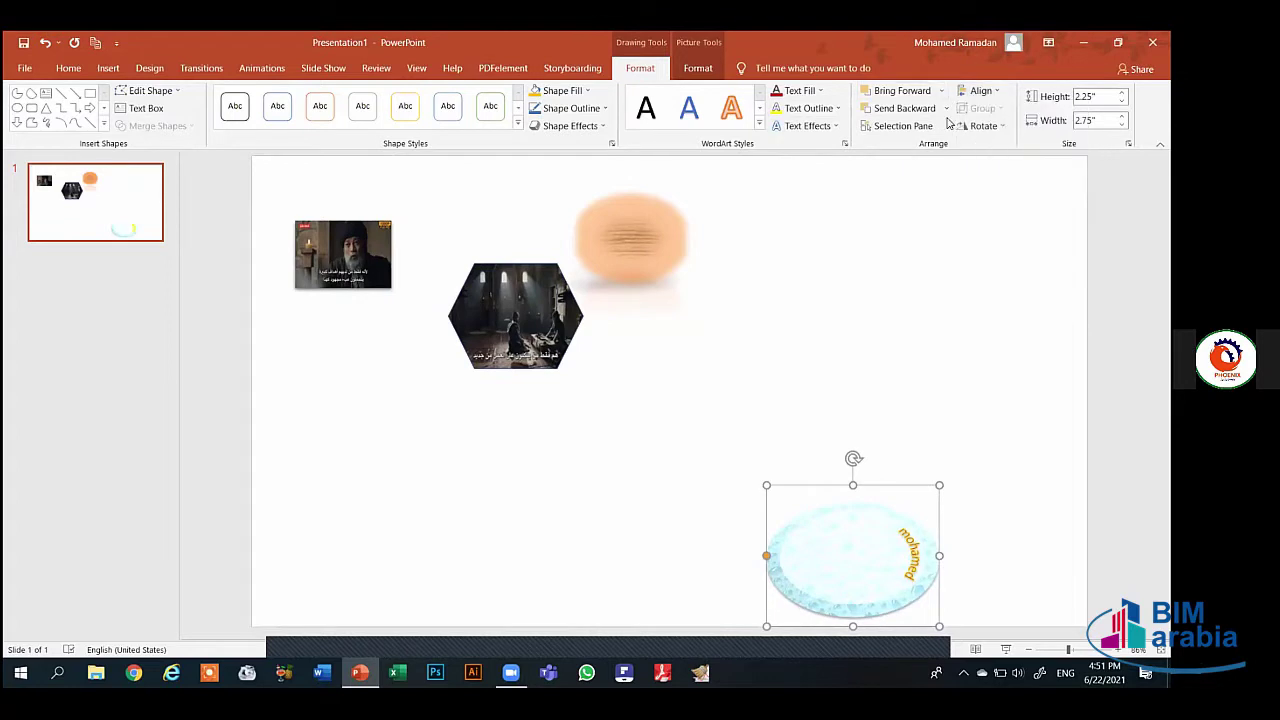
# In the Selection Pane, hide and reshow Oval 18, then Hide All and Show All
pyautogui.click(915, 130)
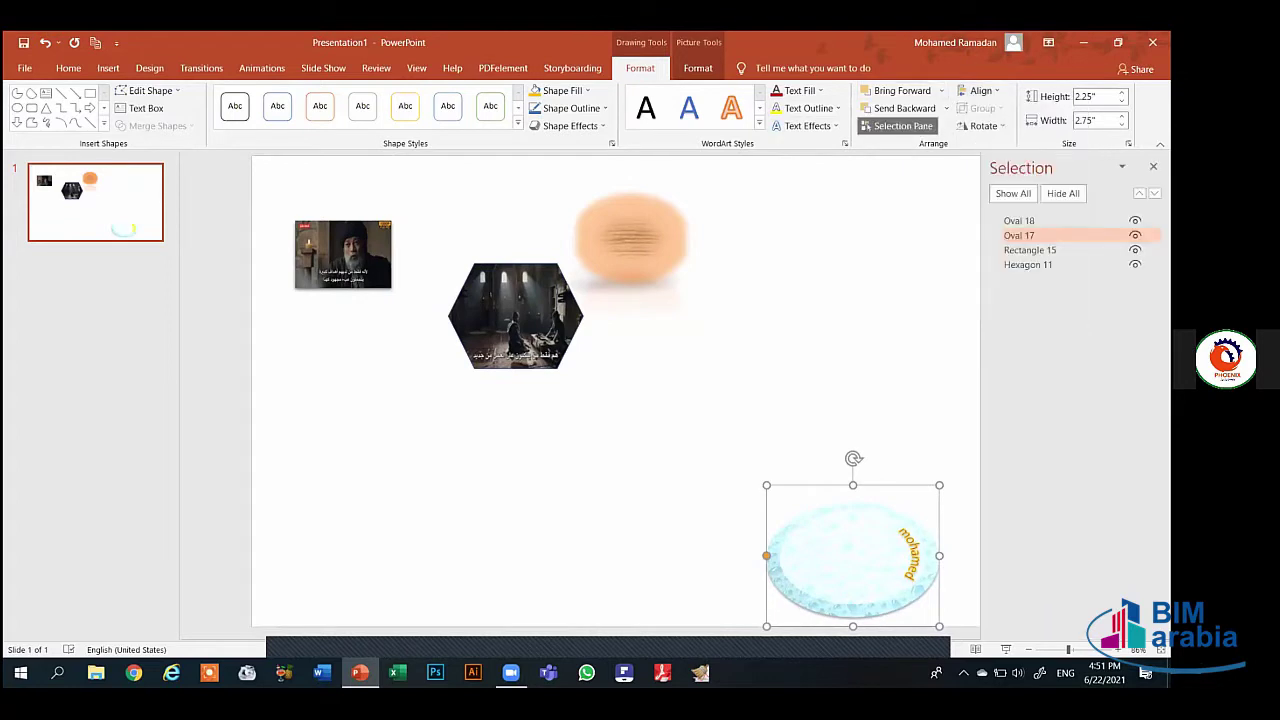
pyautogui.click(1020, 235)
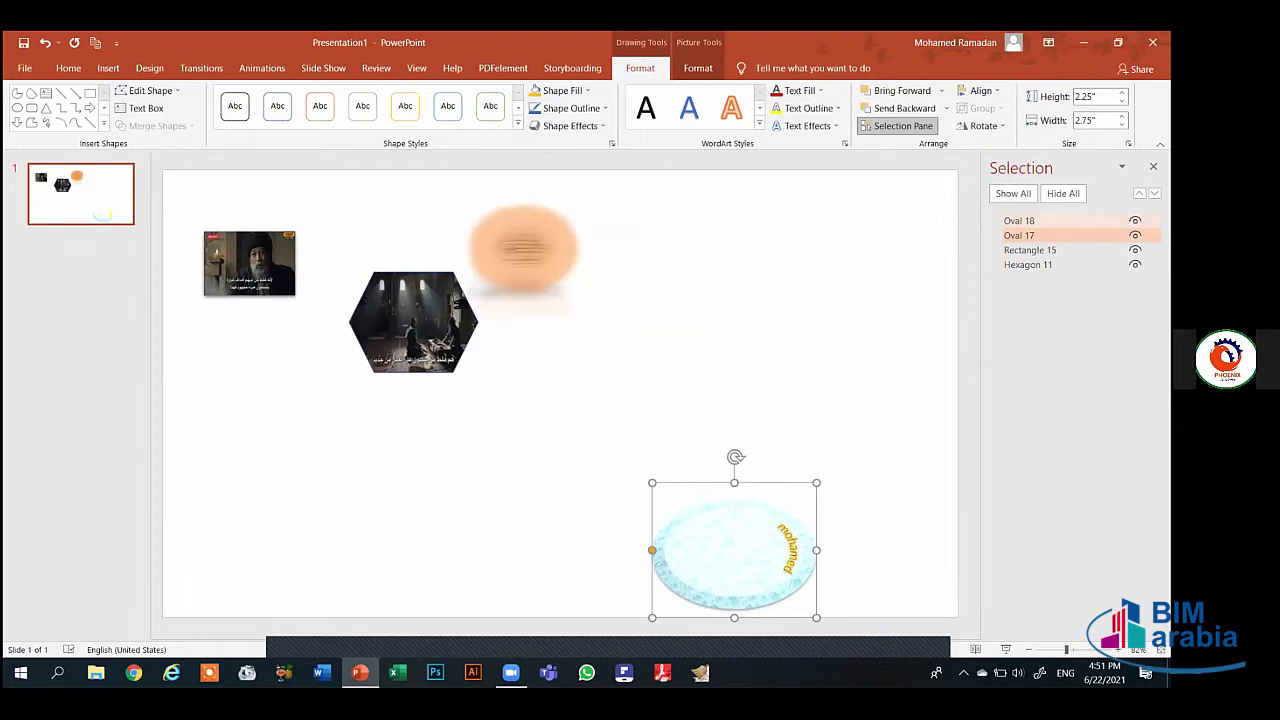
pyautogui.click(1135, 220)
pyautogui.click(1135, 220)
pyautogui.click(1063, 193)
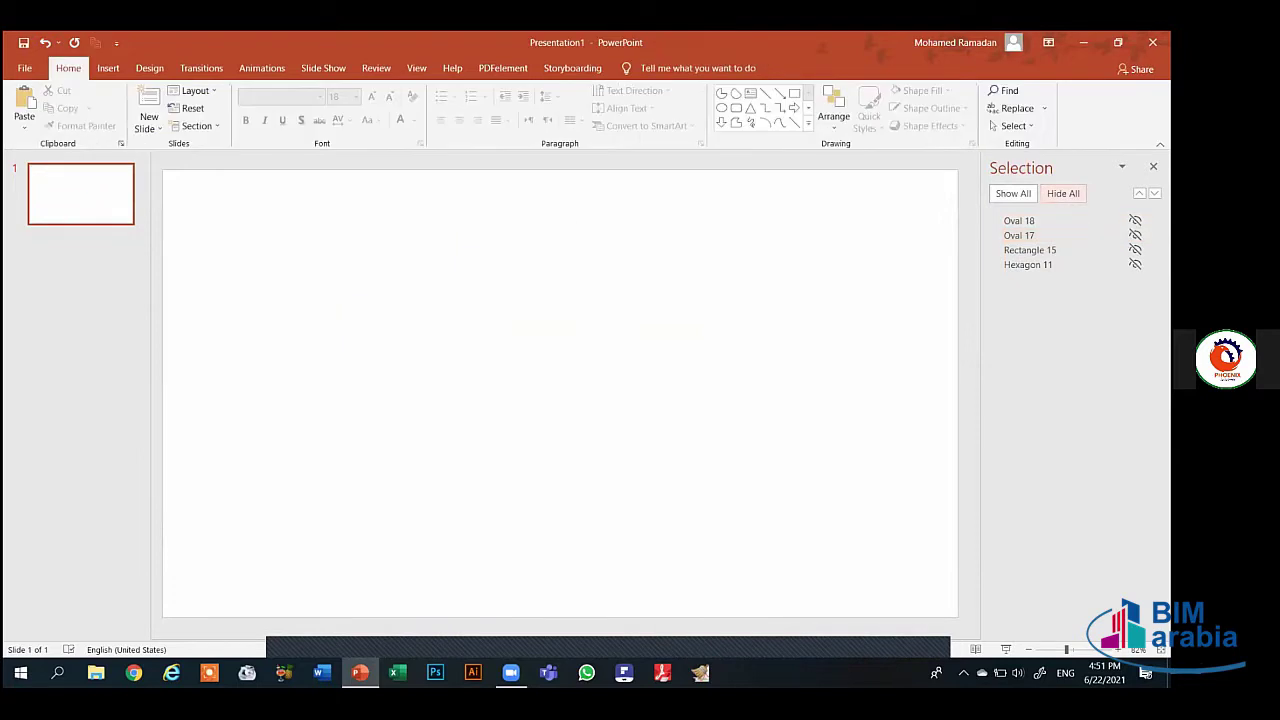
pyautogui.click(1013, 193)
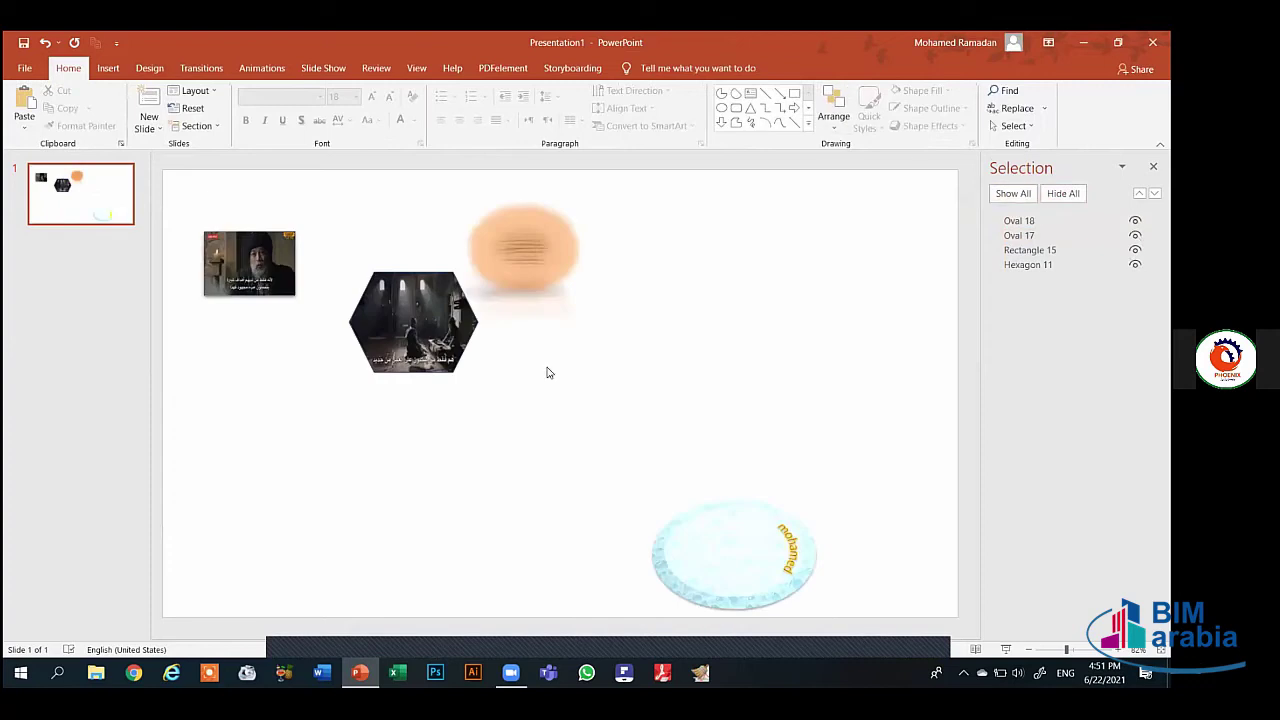
# Move the orange oval to the upper right and resize it to 1.8" by 2.1"
pyautogui.click(703, 518)
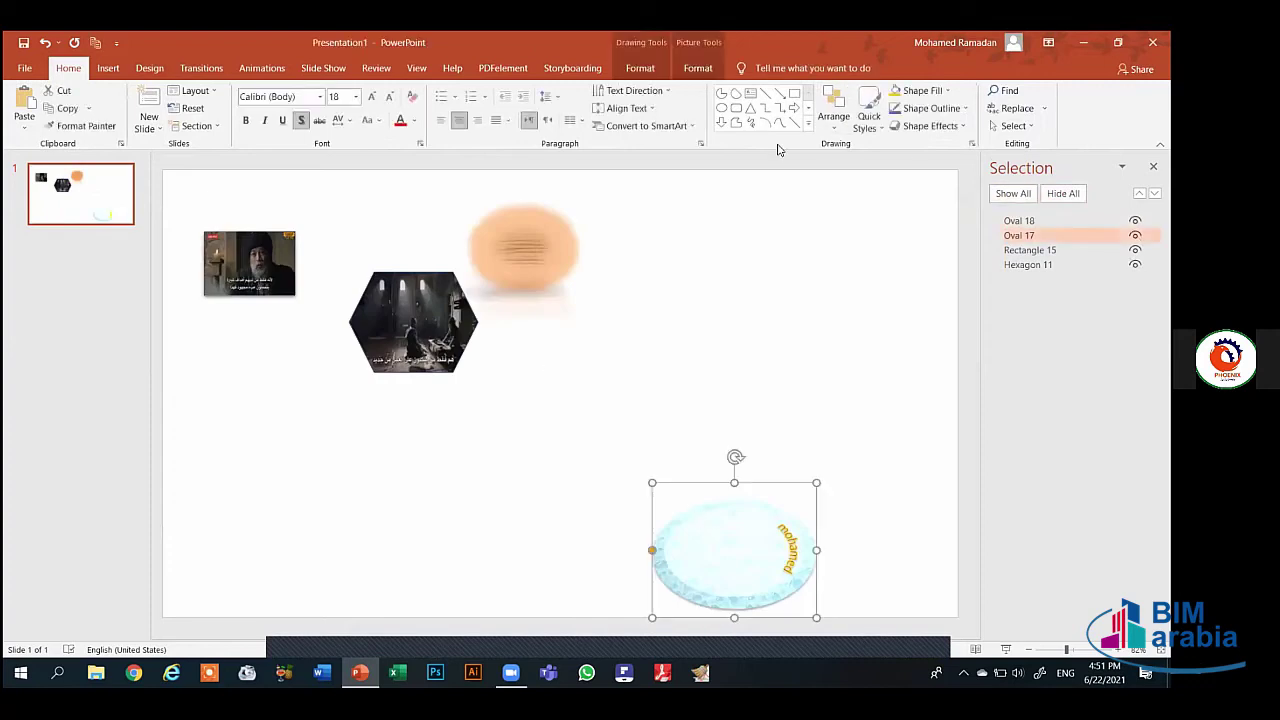
pyautogui.click(642, 67)
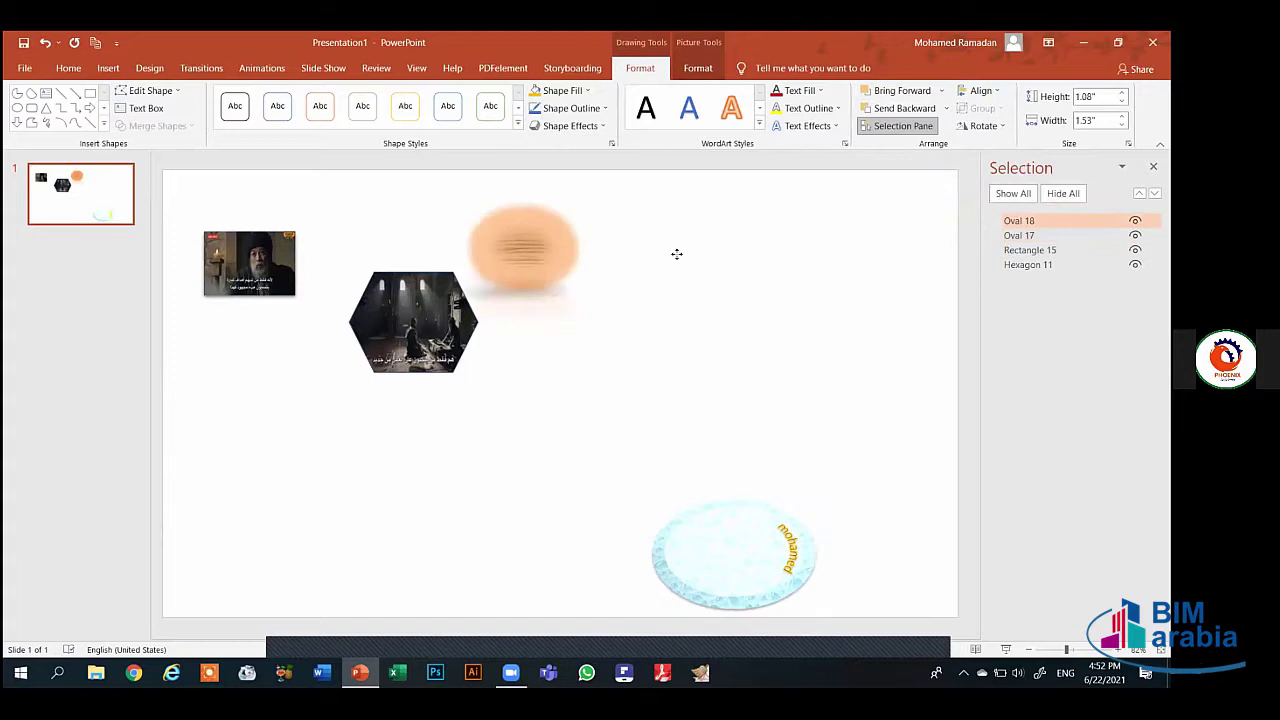
pyautogui.moveTo(514, 231); pyautogui.dragTo(853, 254)
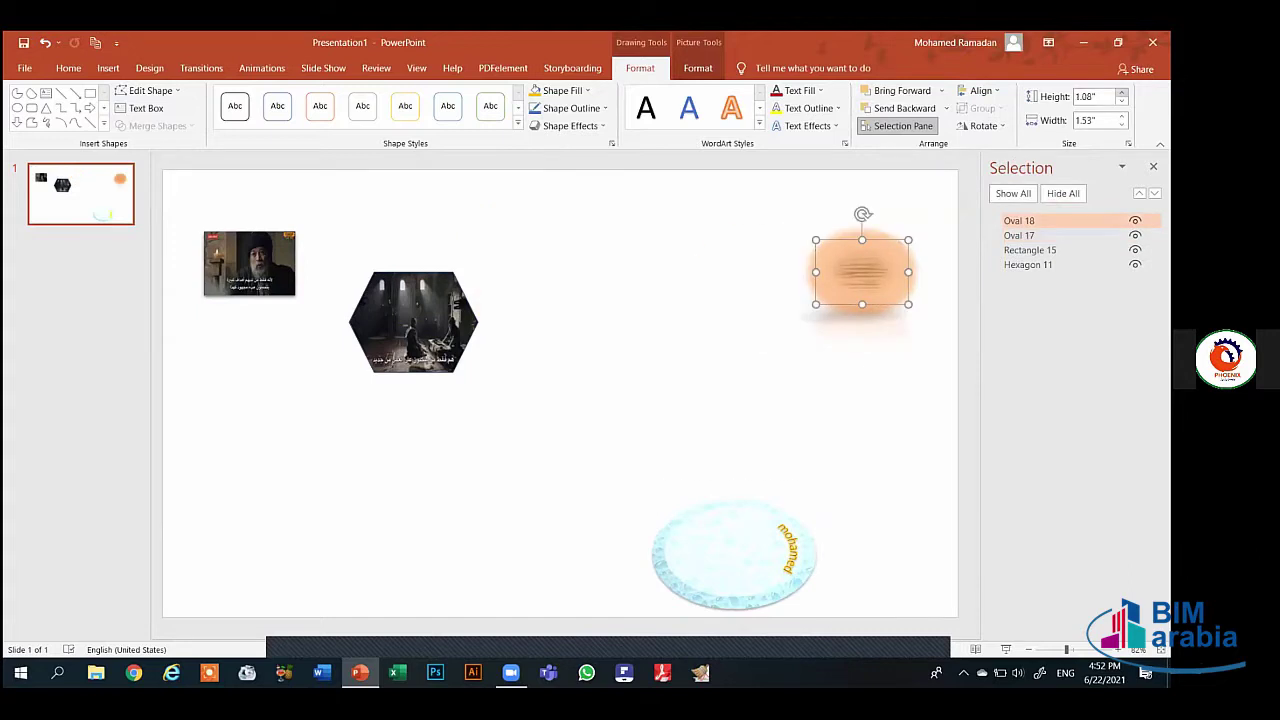
pyautogui.write('1.8')
pyautogui.press('Return')
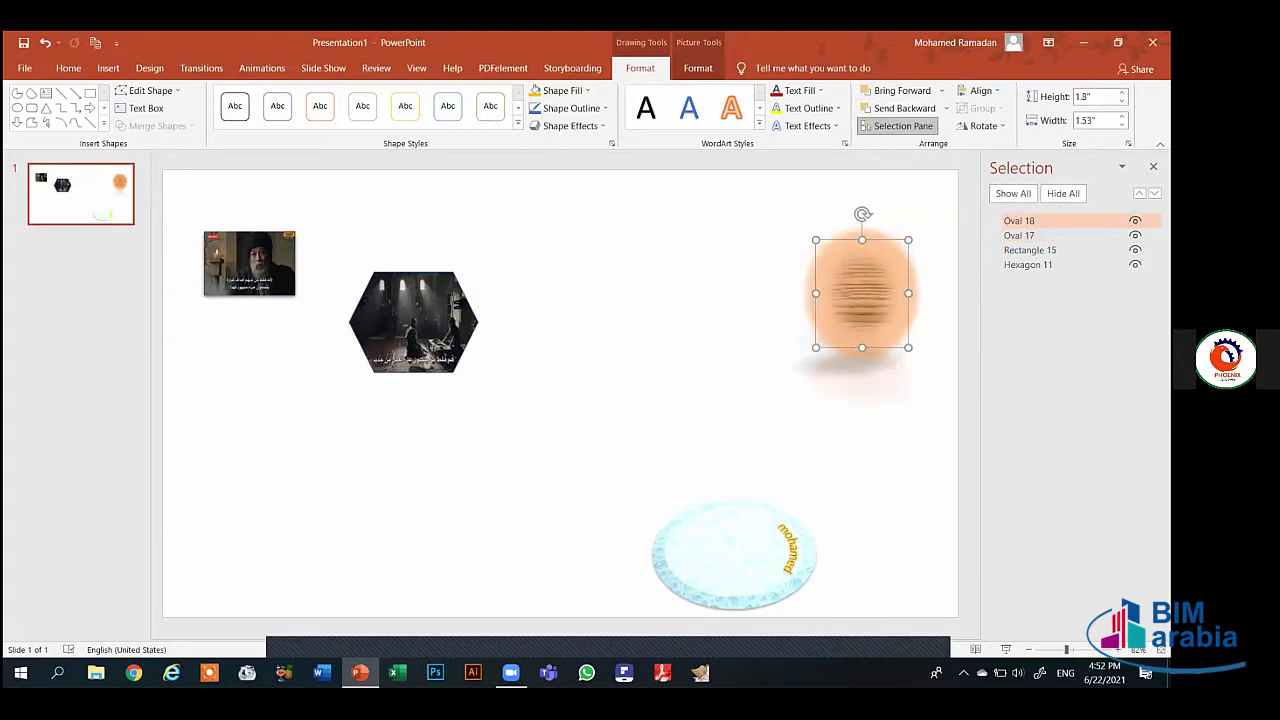
pyautogui.press('Tab')
pyautogui.press('Up')
pyautogui.press('Up')
pyautogui.press('Up')
pyautogui.press('Up')
pyautogui.press('Up')
pyautogui.press('Up')
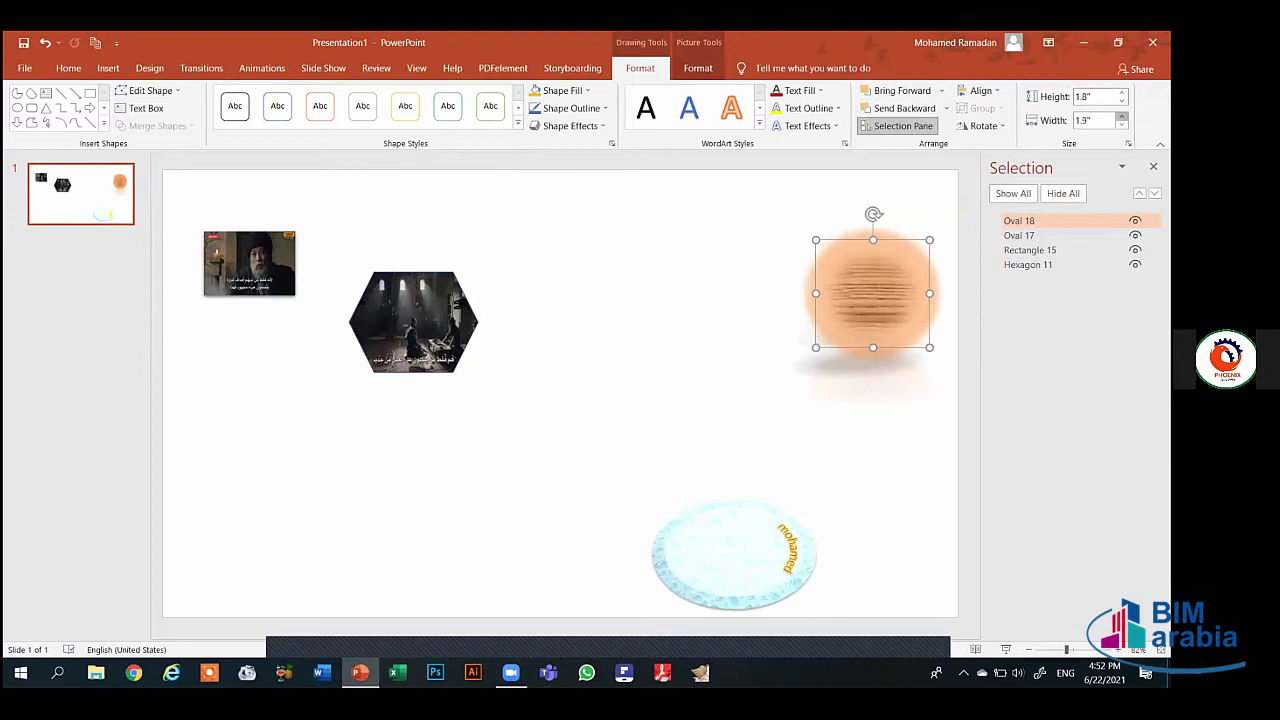
pyautogui.click(1153, 166)
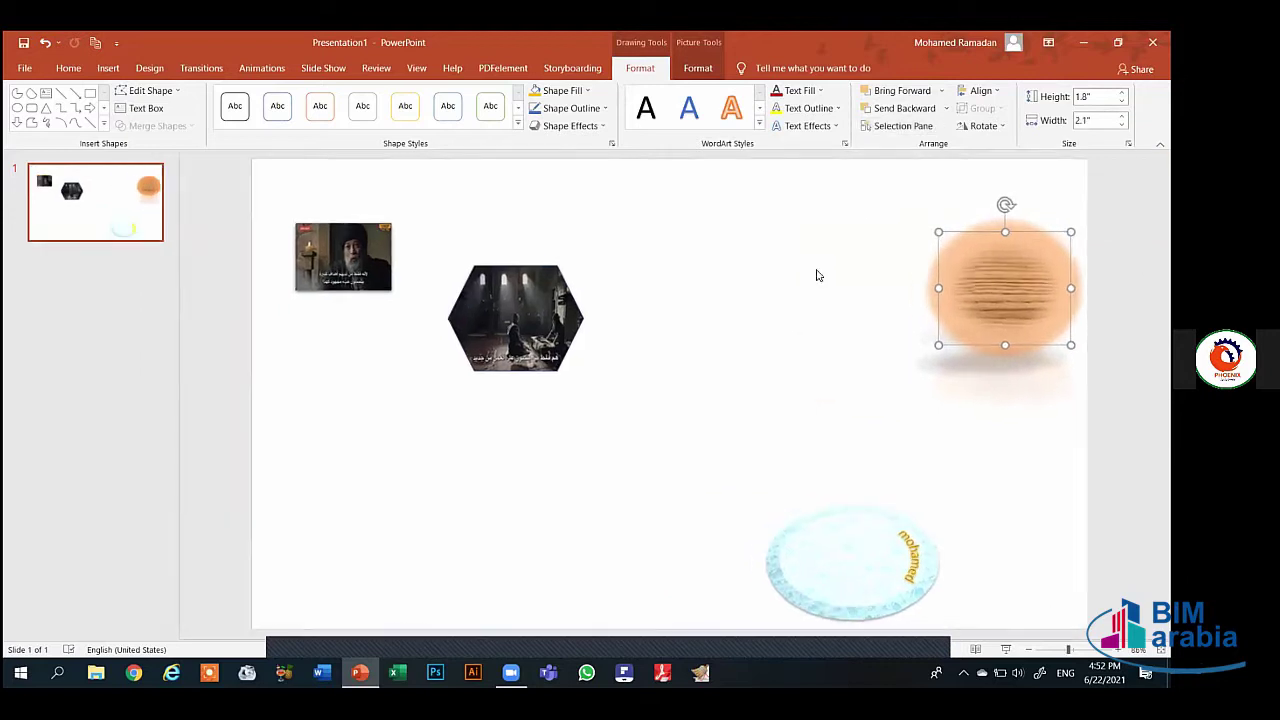
# Delete the hexagon picture, small picture, light-blue oval and orange oval from the slide
pyautogui.click(751, 317)
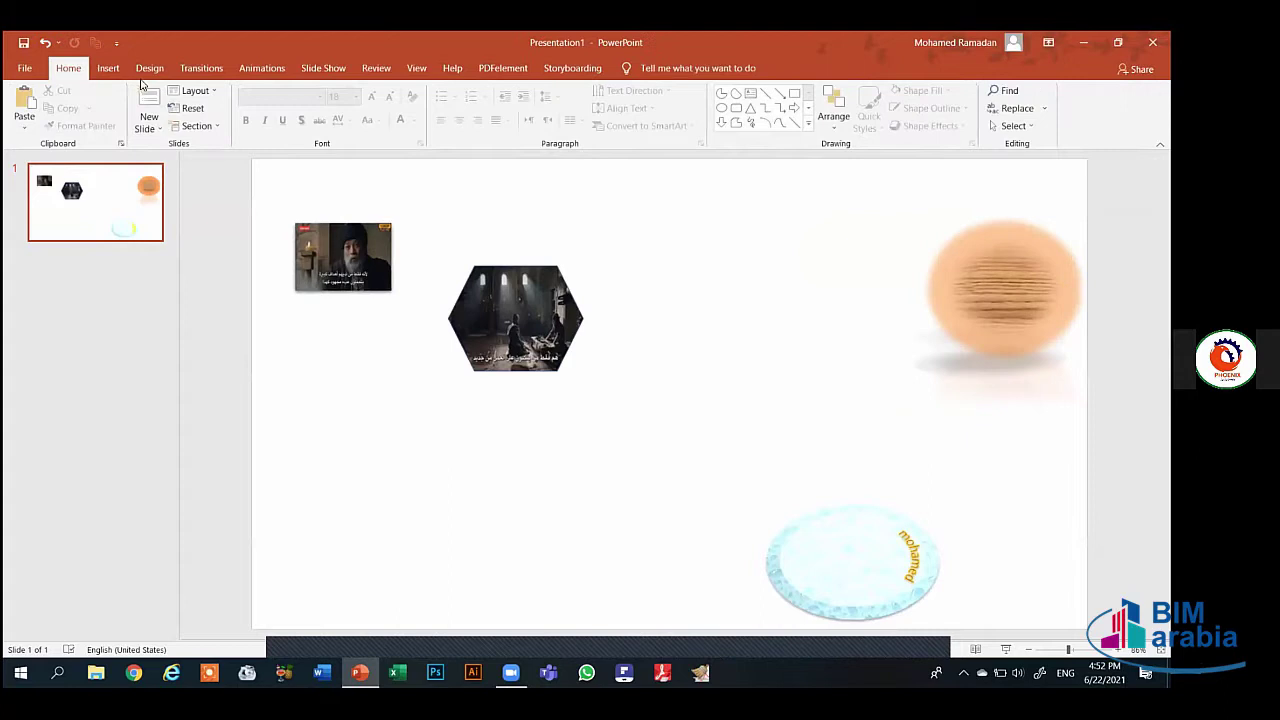
pyautogui.click(108, 68)
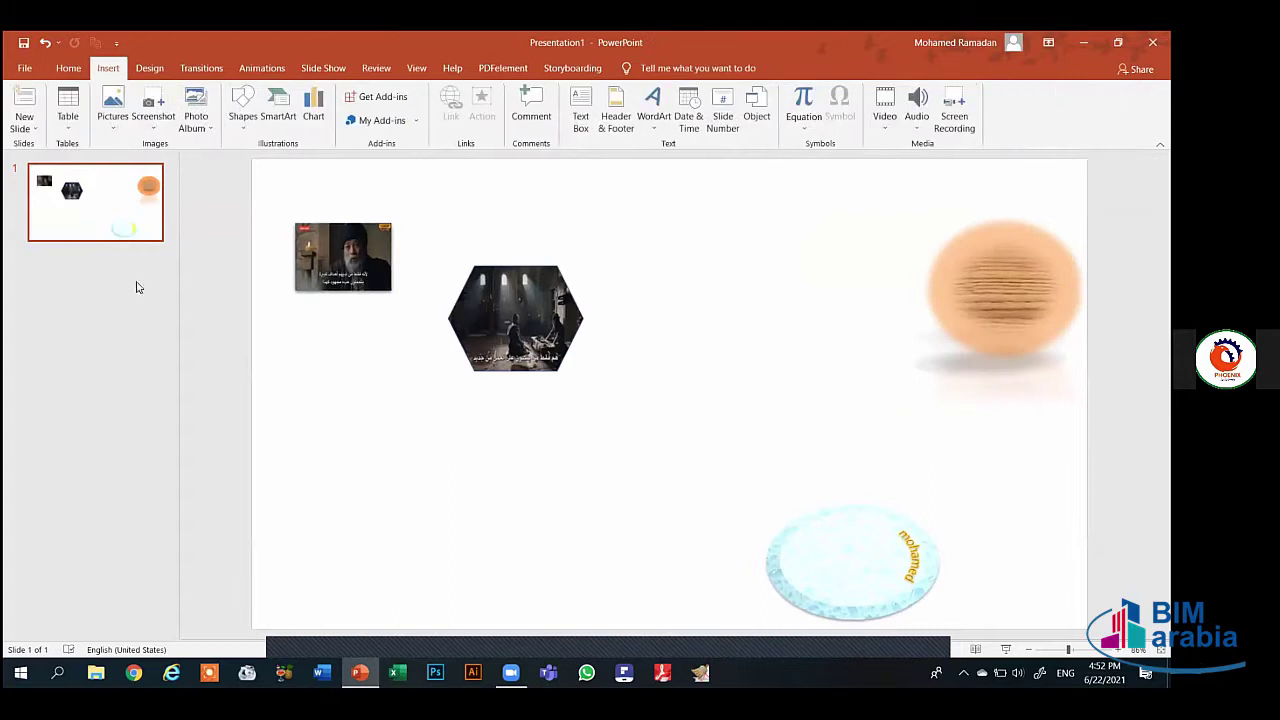
pyautogui.click(492, 323)
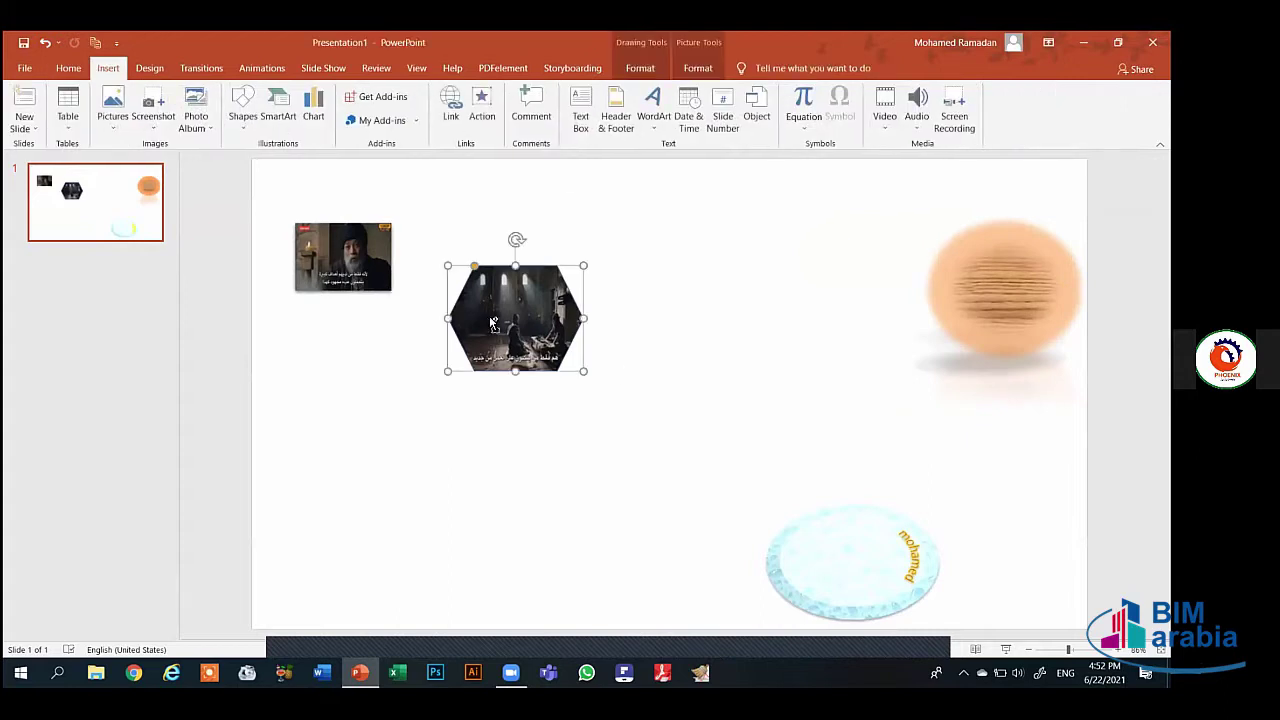
pyautogui.press('Delete')
pyautogui.click(333, 253)
pyautogui.press('Delete')
pyautogui.click(835, 555)
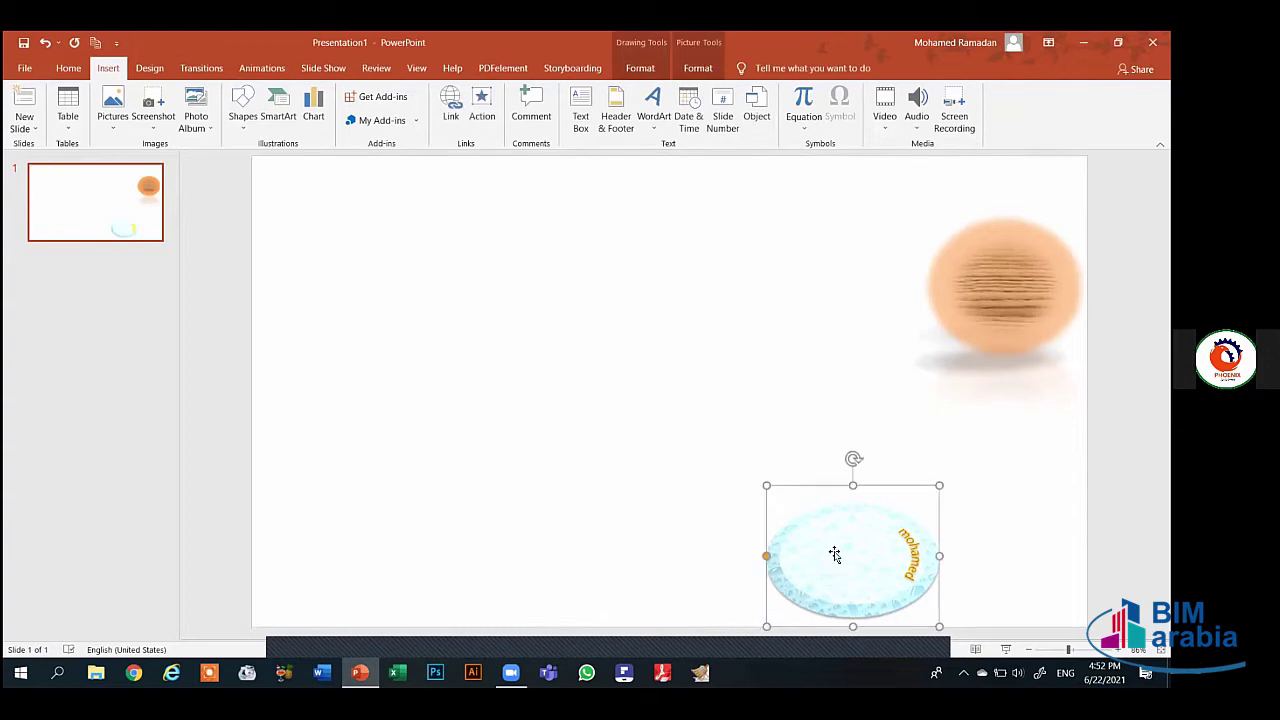
pyautogui.press('Delete')
pyautogui.click(1045, 343)
pyautogui.press('Delete')
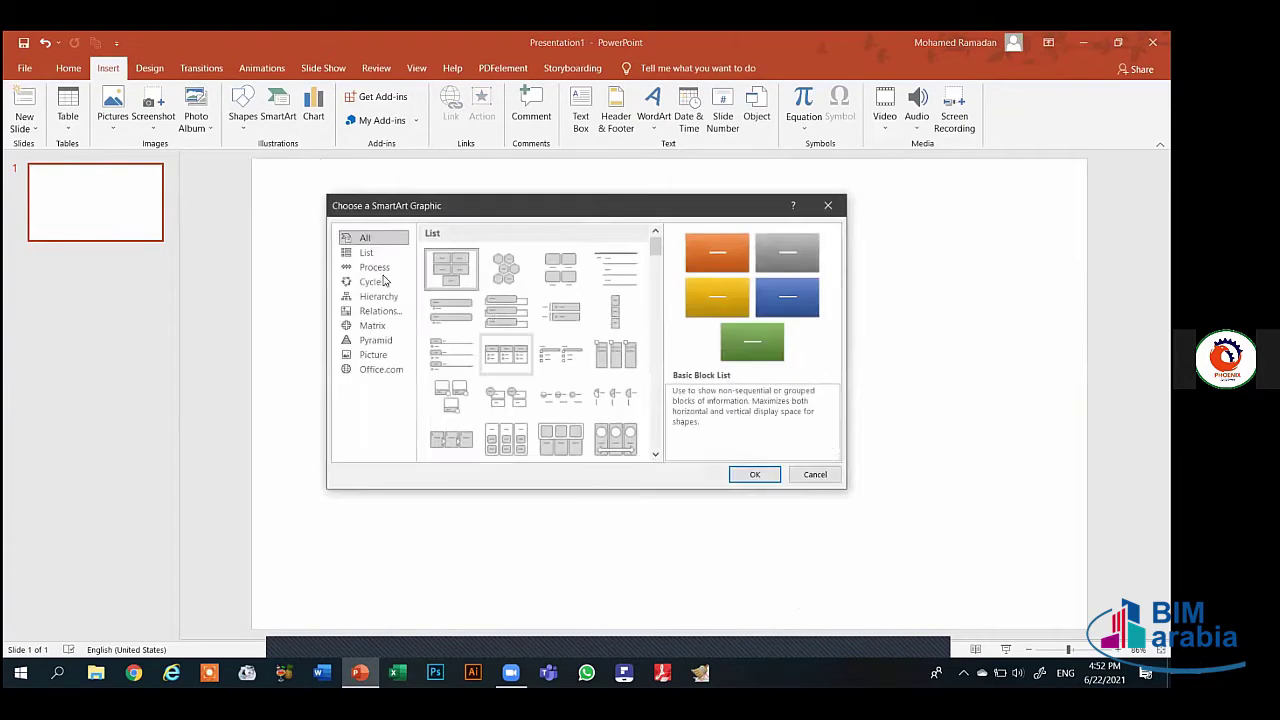
# Insert a Segmented Cycle SmartArt graphic from the Cycle layouts
pyautogui.click(370, 281)
pyautogui.click(541, 300)
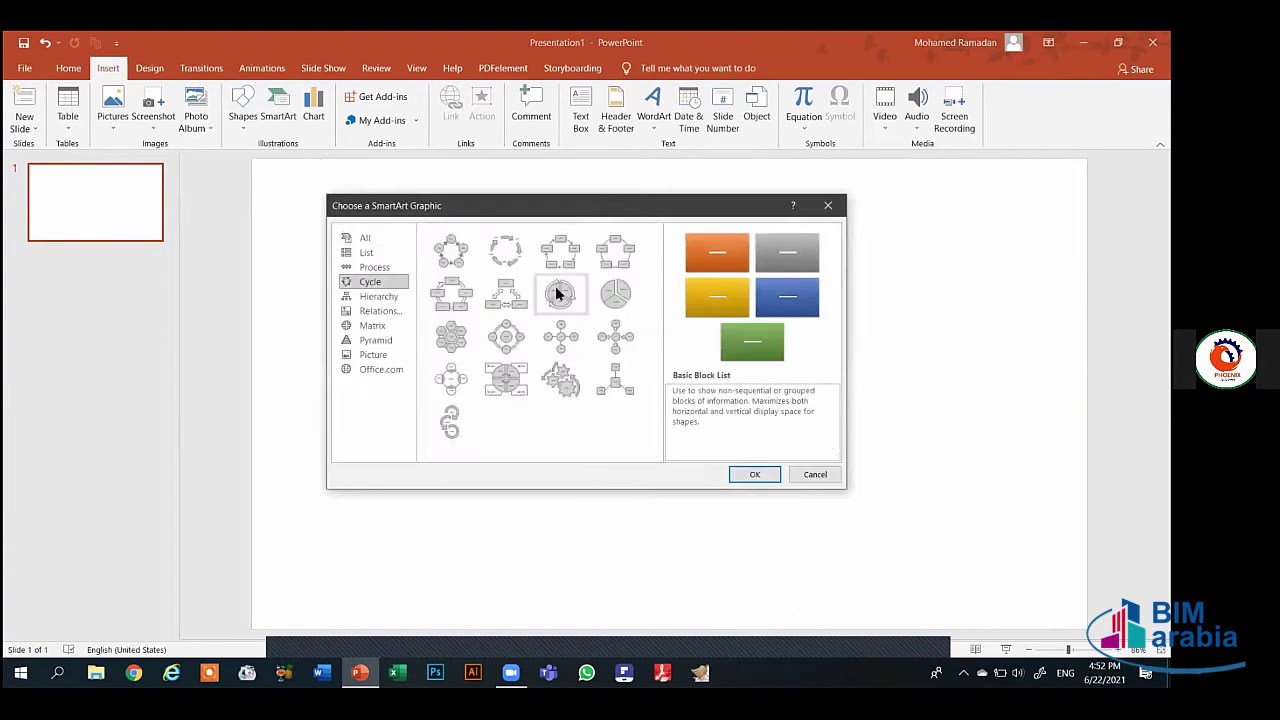
pyautogui.click(777, 479)
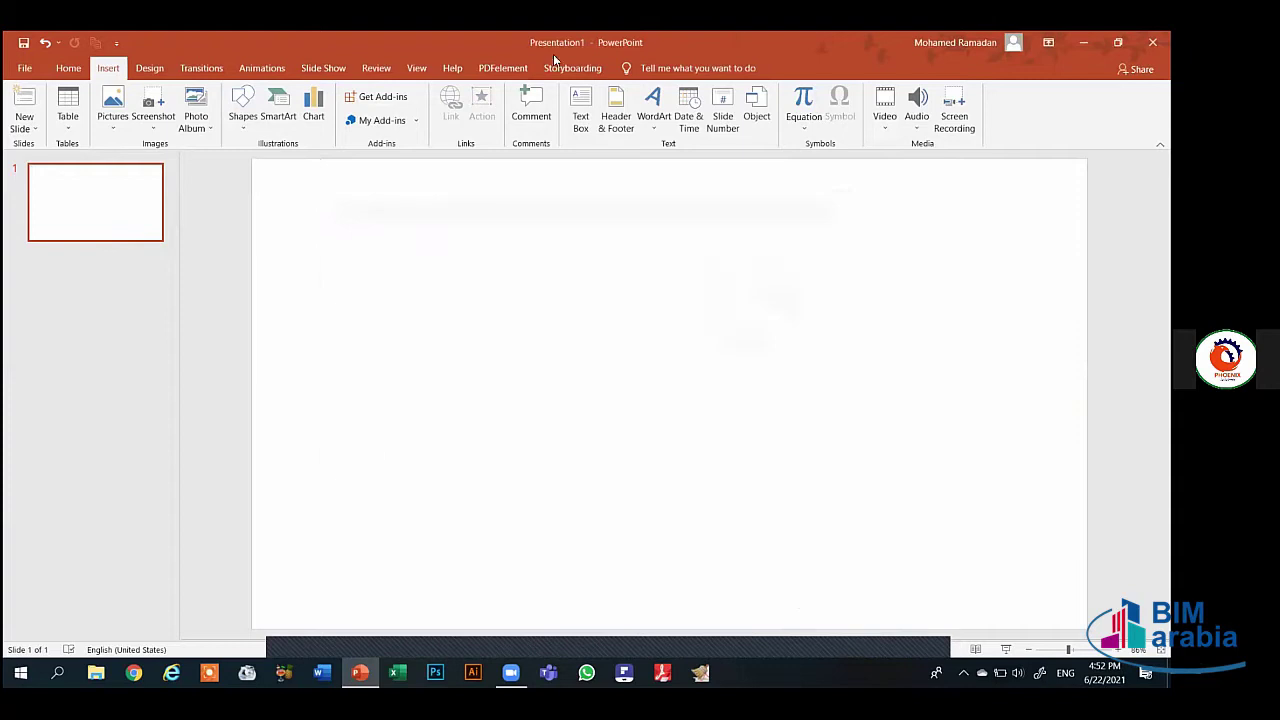
# Show the SmartArt Design options and select a segment of the cycle
pyautogui.click(678, 68)
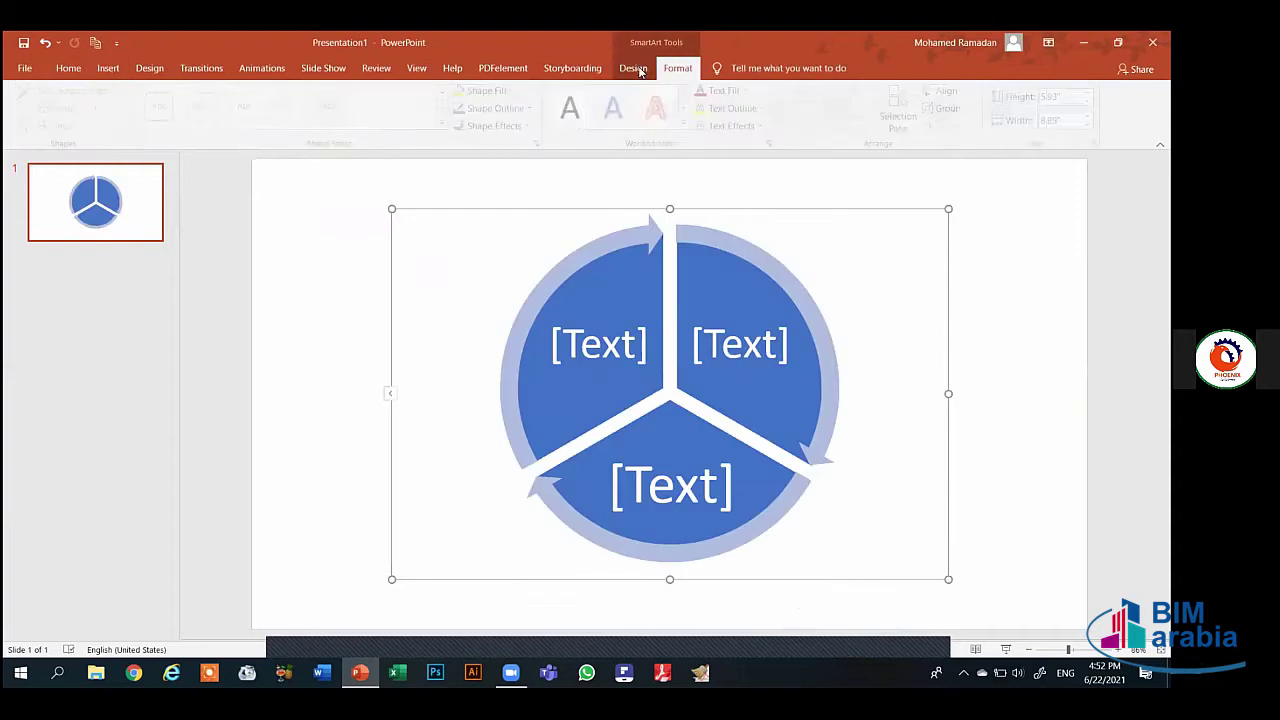
pyautogui.click(633, 68)
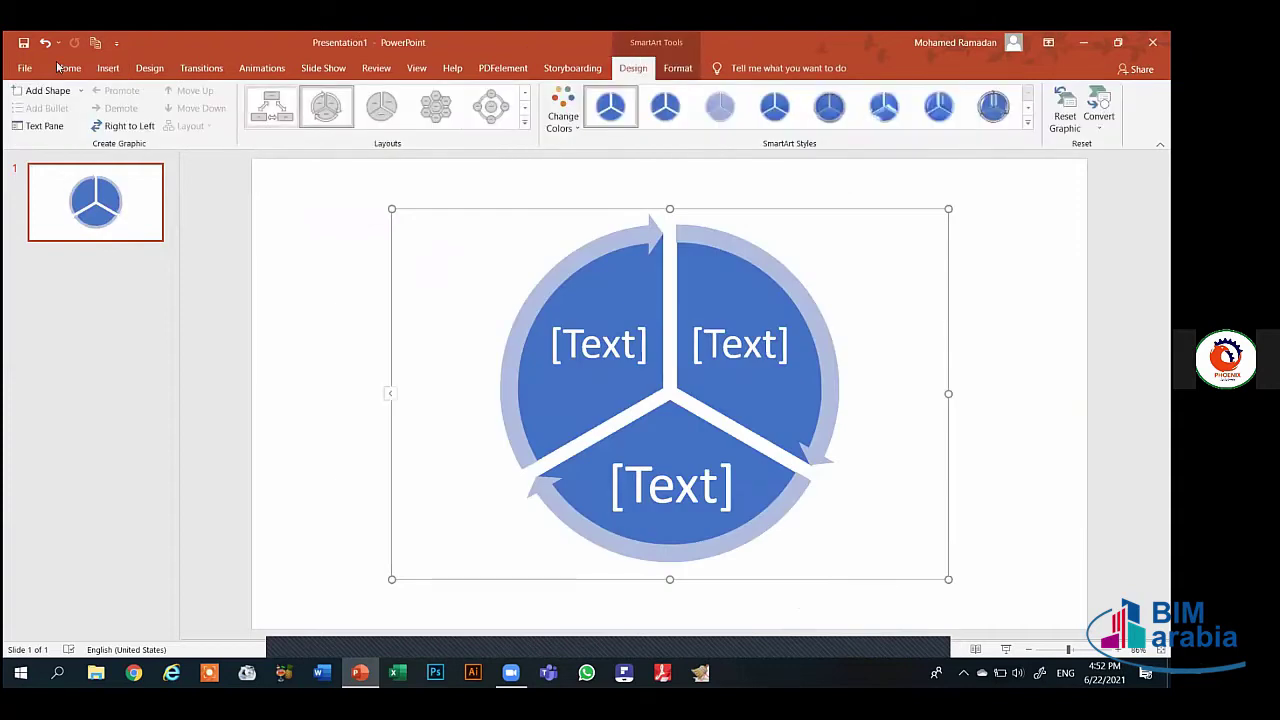
pyautogui.click(621, 311)
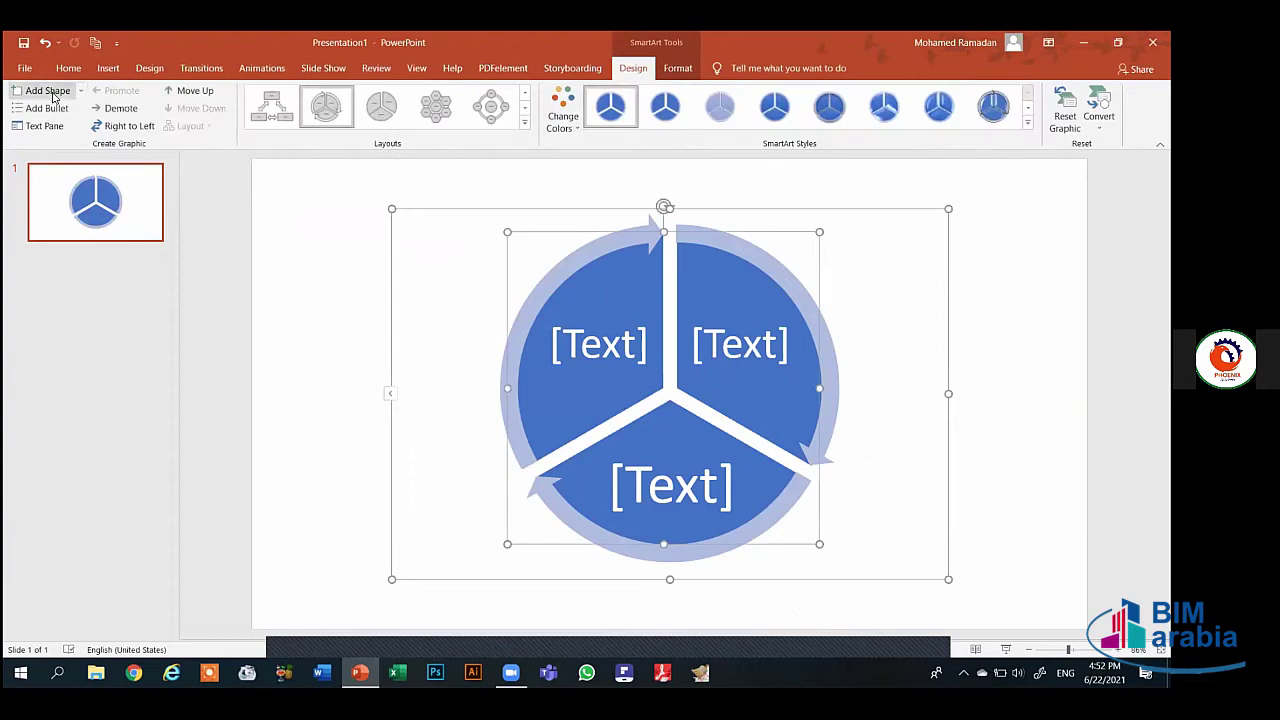
# Add three shapes to the Segmented Cycle so it has six wedges, then deselect it
pyautogui.click(55, 96)
pyautogui.click(55, 96)
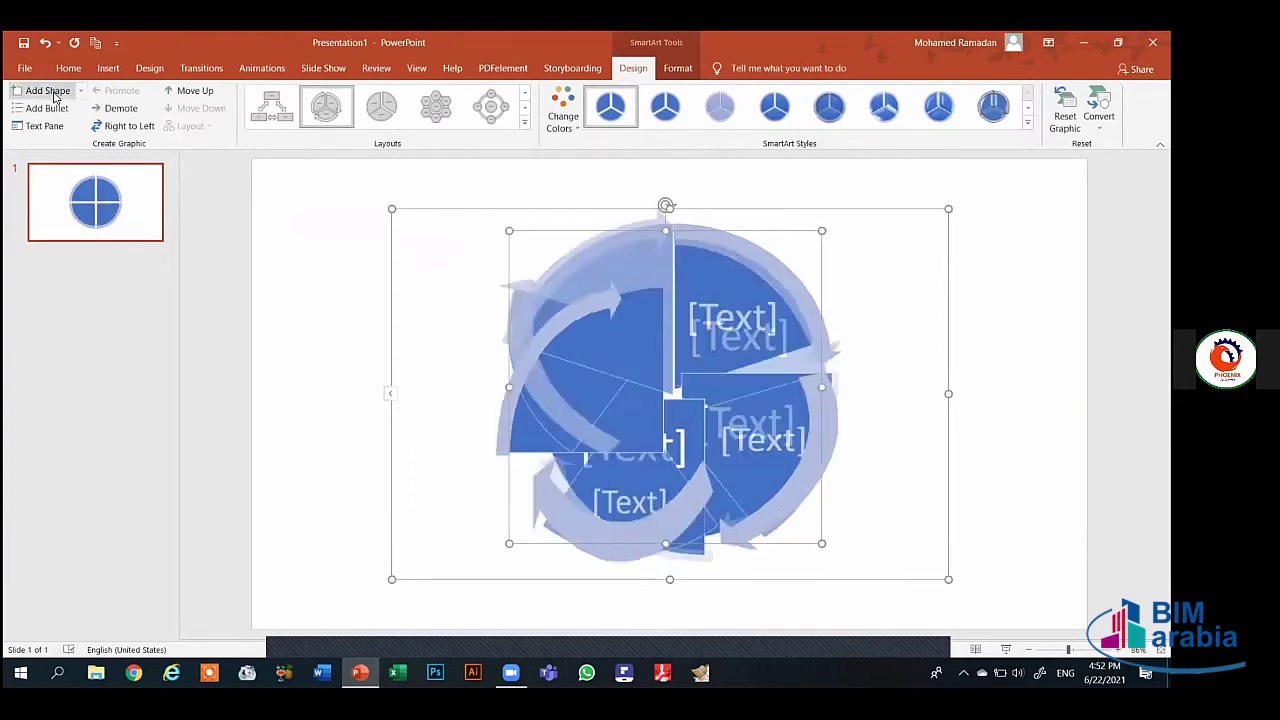
pyautogui.click(55, 96)
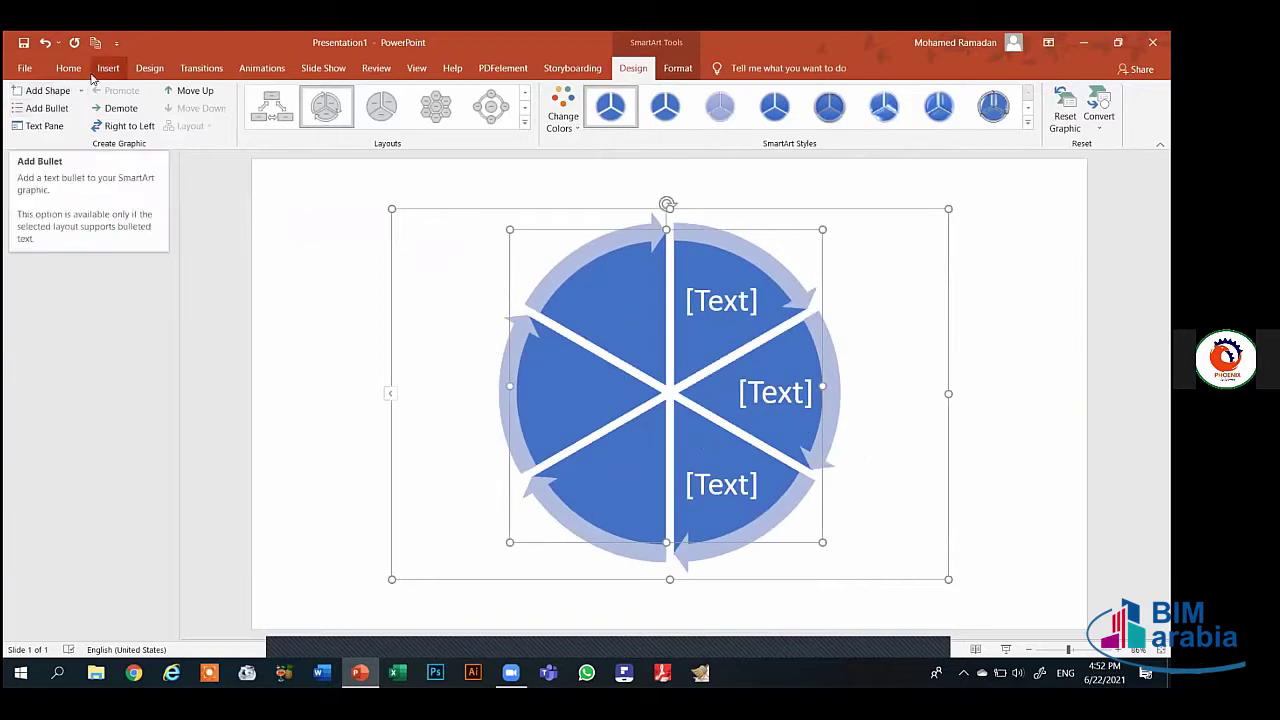
pyautogui.click(67, 66)
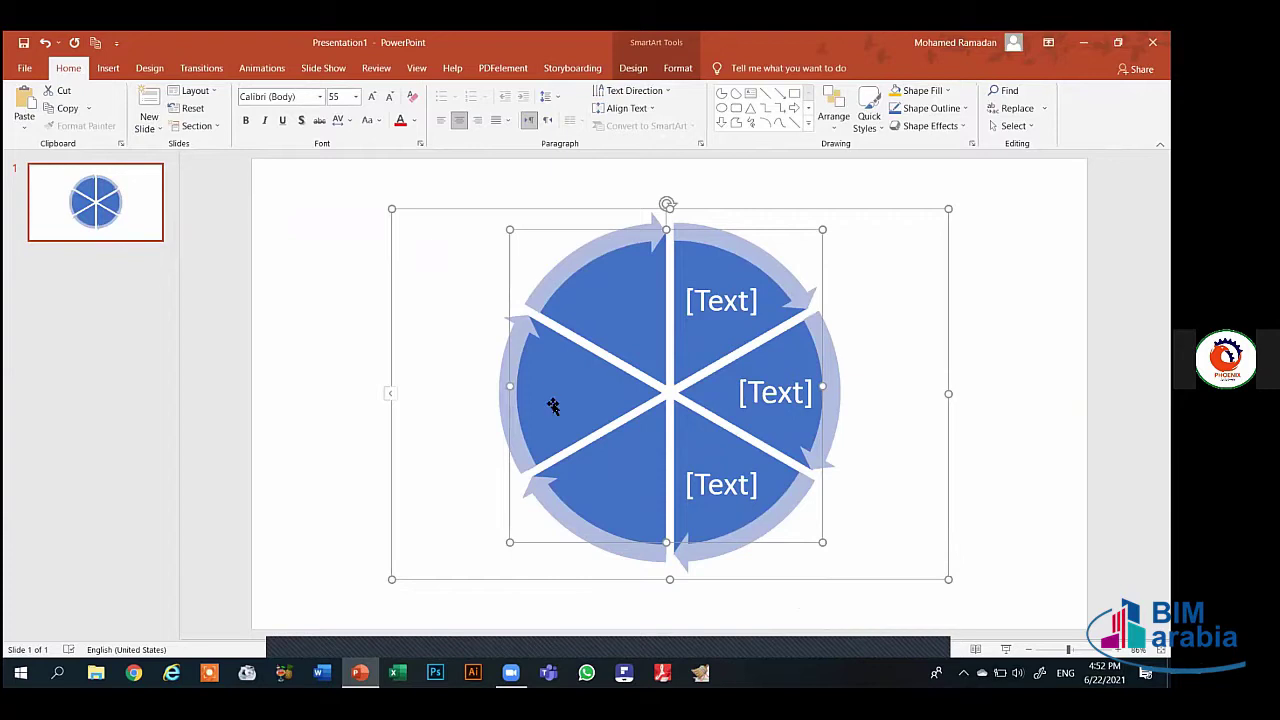
pyautogui.click(242, 287)
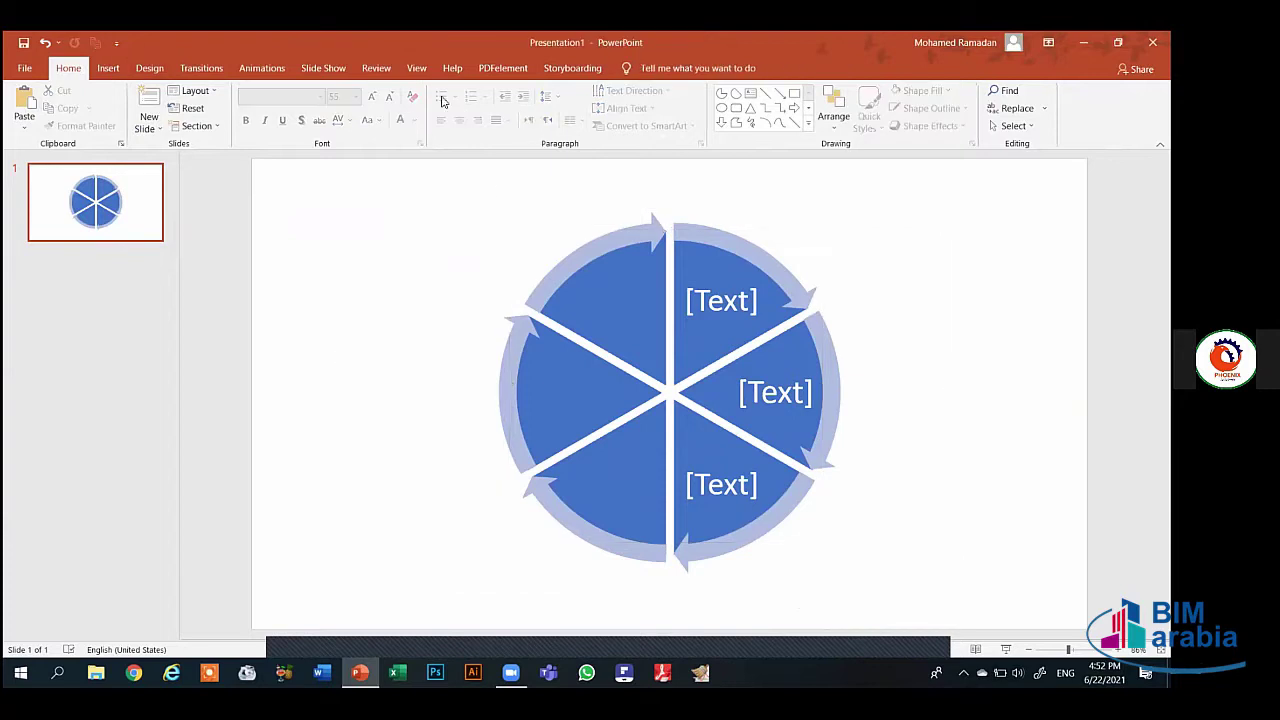
pyautogui.click(108, 68)
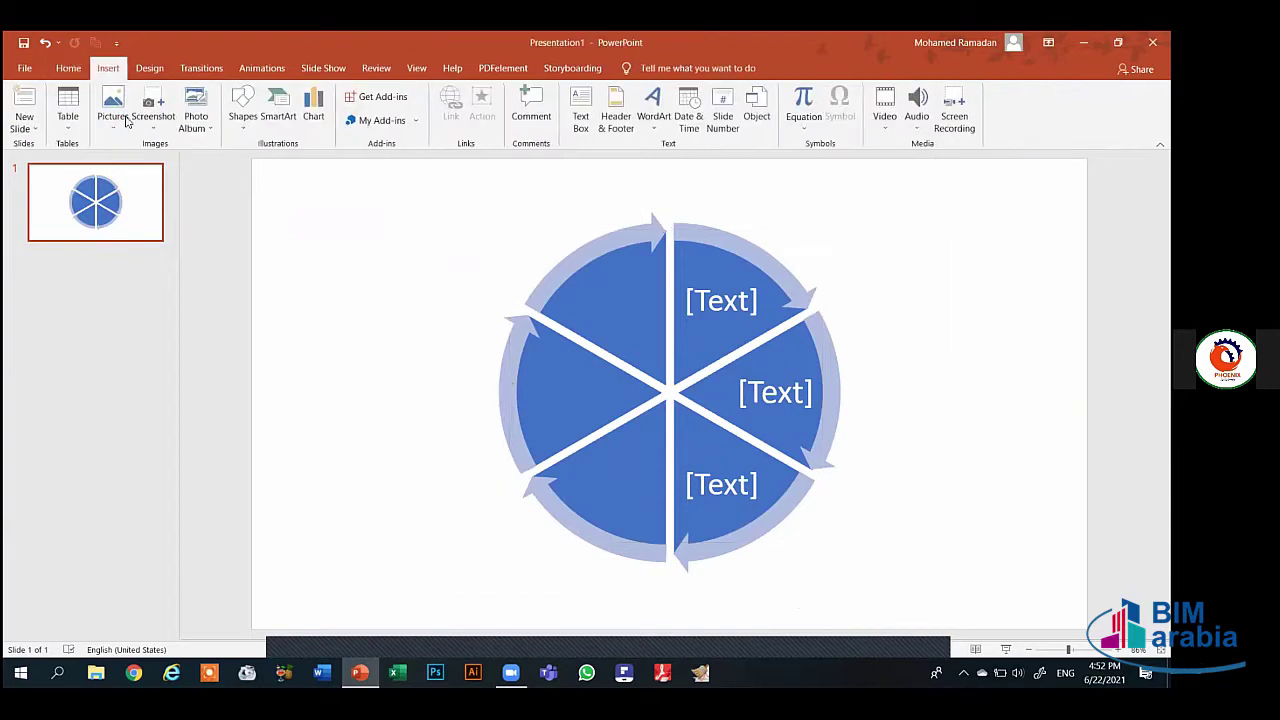
# Draw a text box at the slide's top-left and give it round bullets
pyautogui.click(243, 118)
pyautogui.click(262, 160)
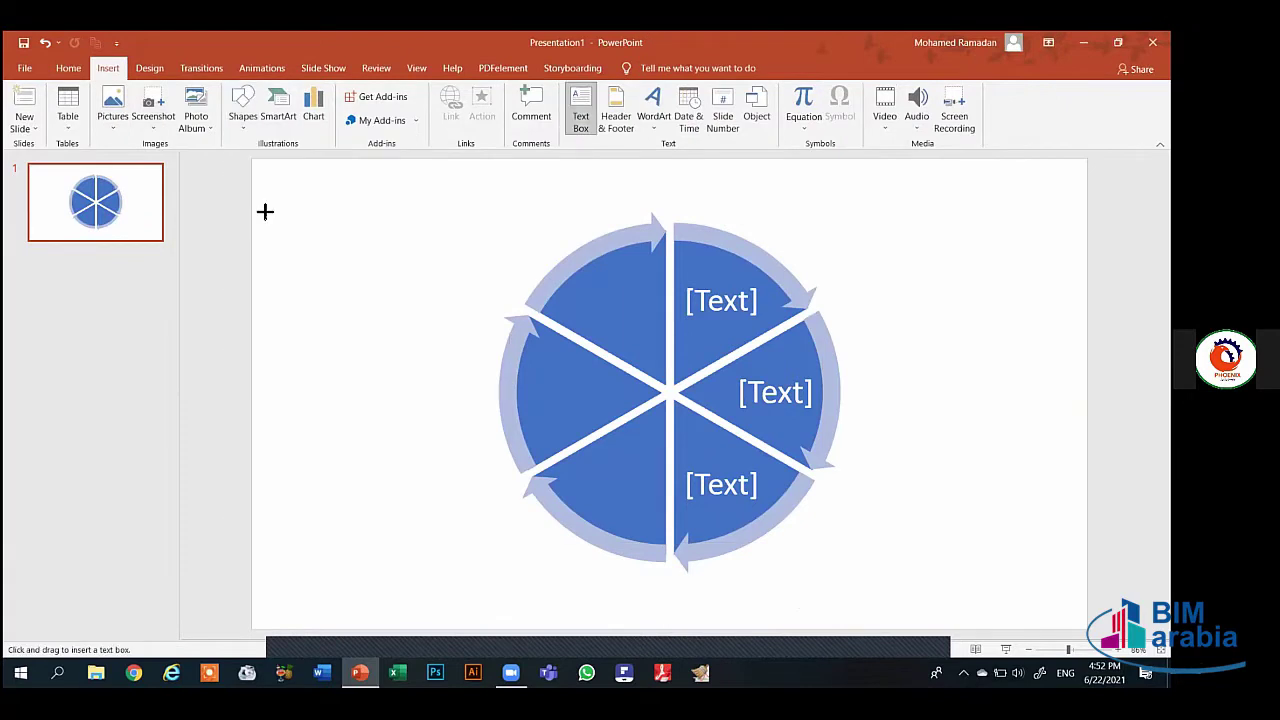
pyautogui.moveTo(264, 208); pyautogui.dragTo(371, 288)
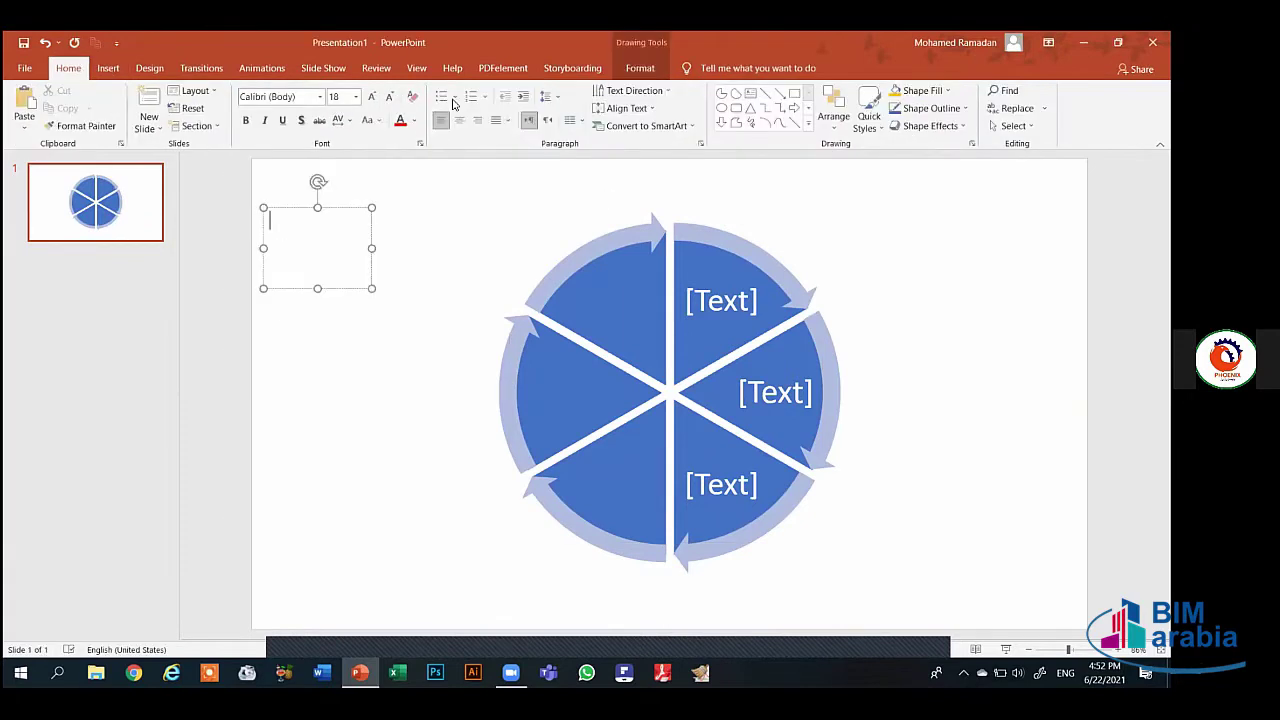
pyautogui.click(454, 97)
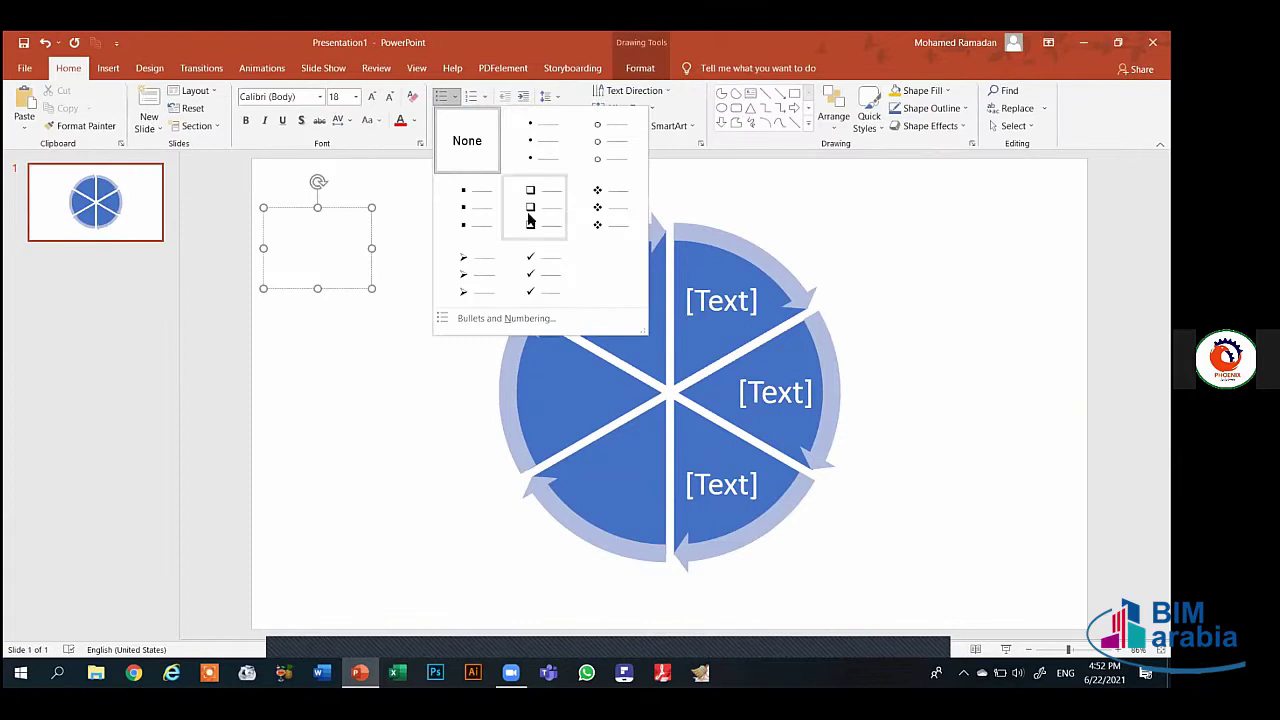
pyautogui.click(546, 148)
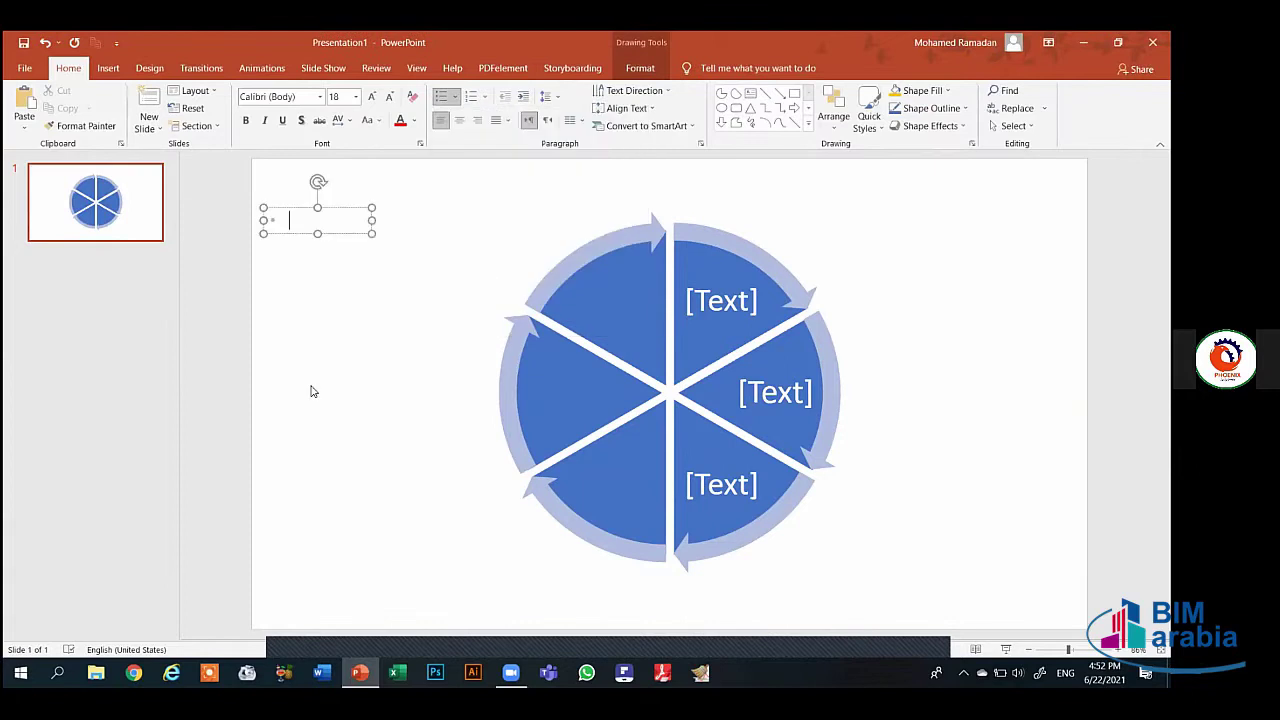
pyautogui.click(597, 282)
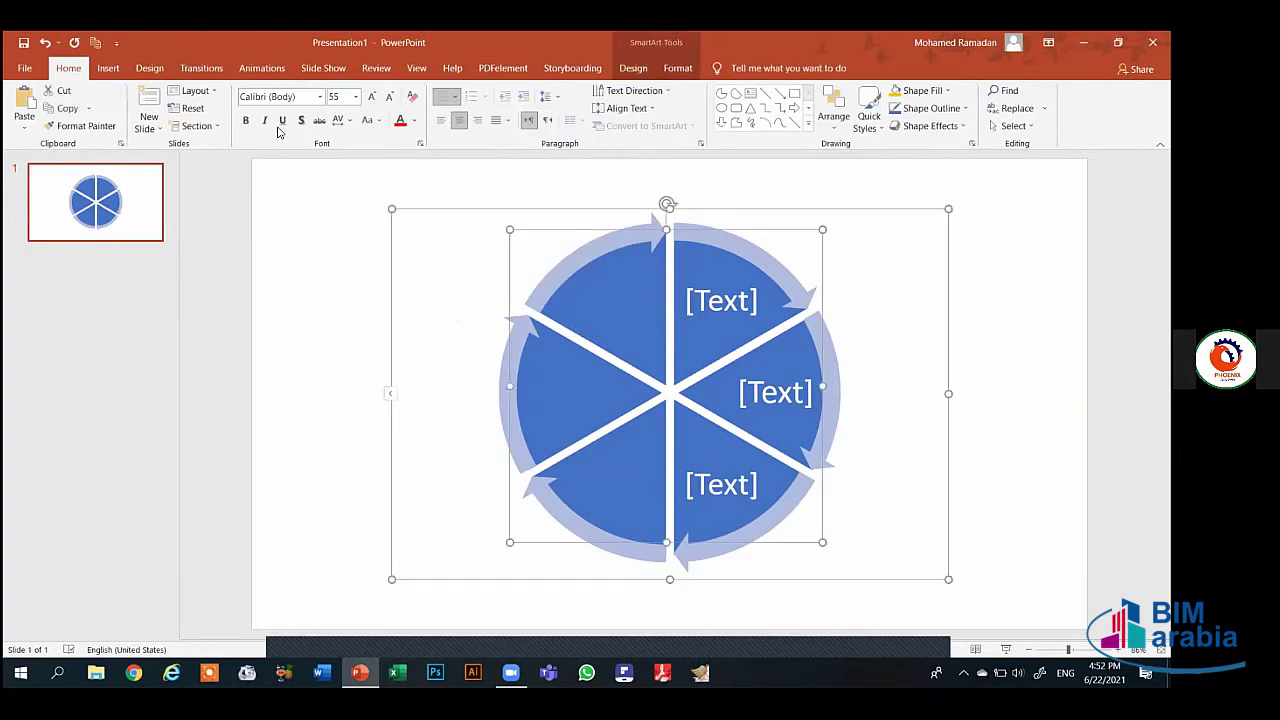
# Add a bullet to the cycle and an empty sub-bullet under the right segment's label
pyautogui.click(621, 72)
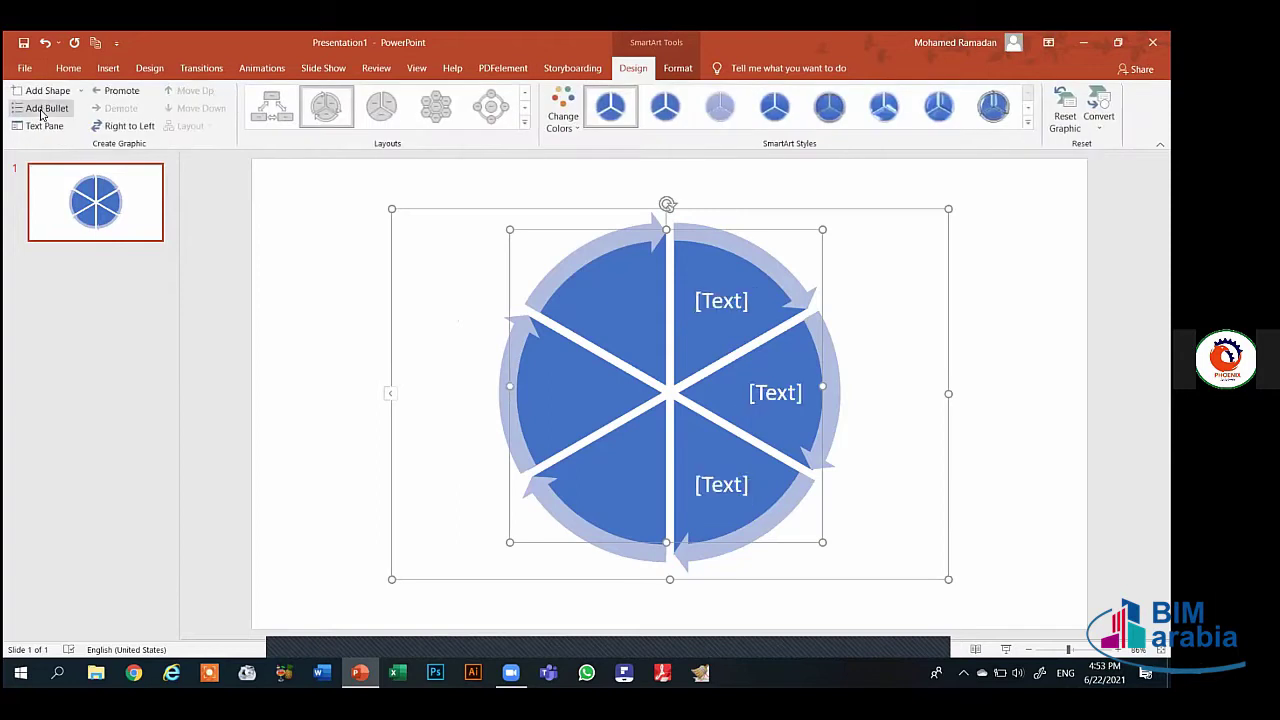
pyautogui.click(41, 112)
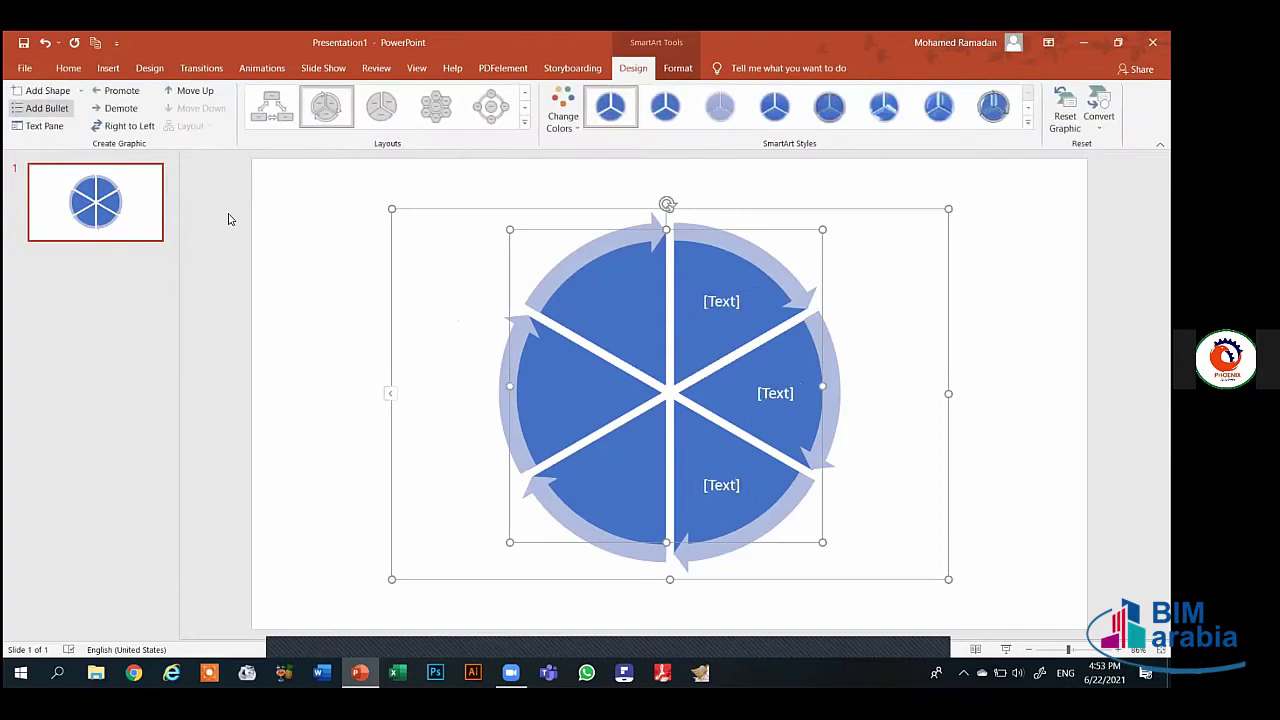
pyautogui.click(745, 405)
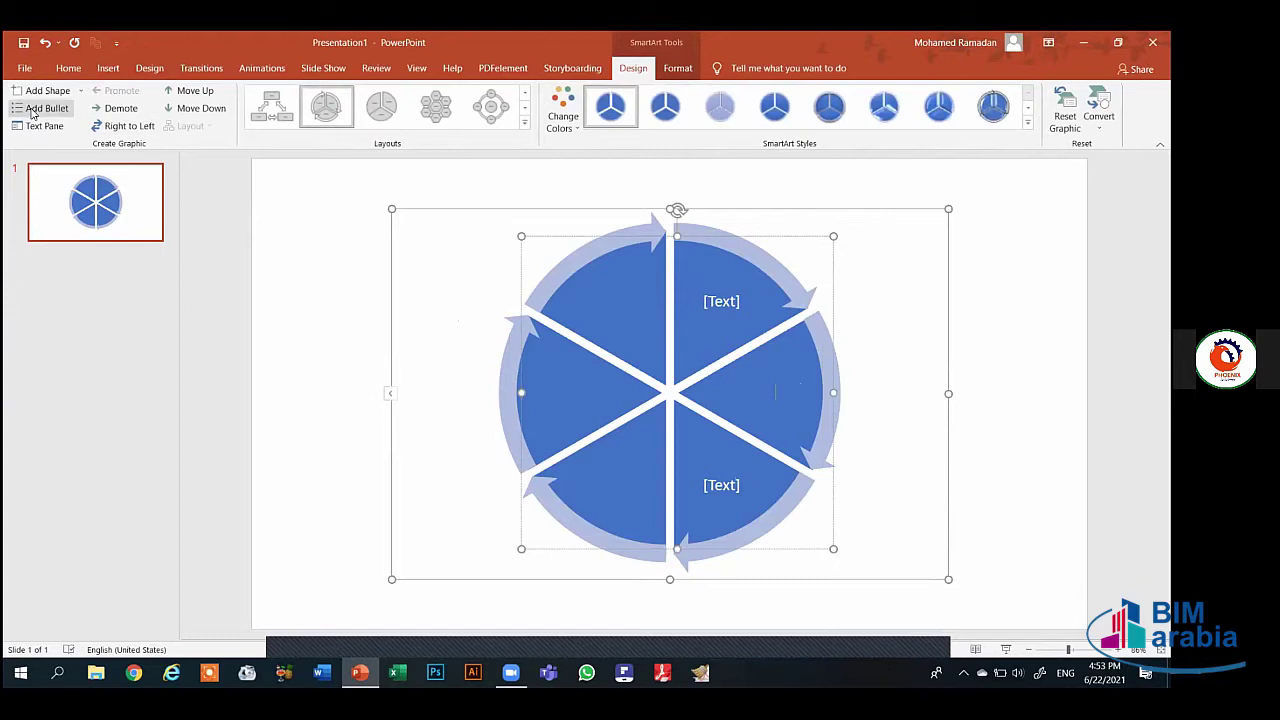
pyautogui.click(31, 112)
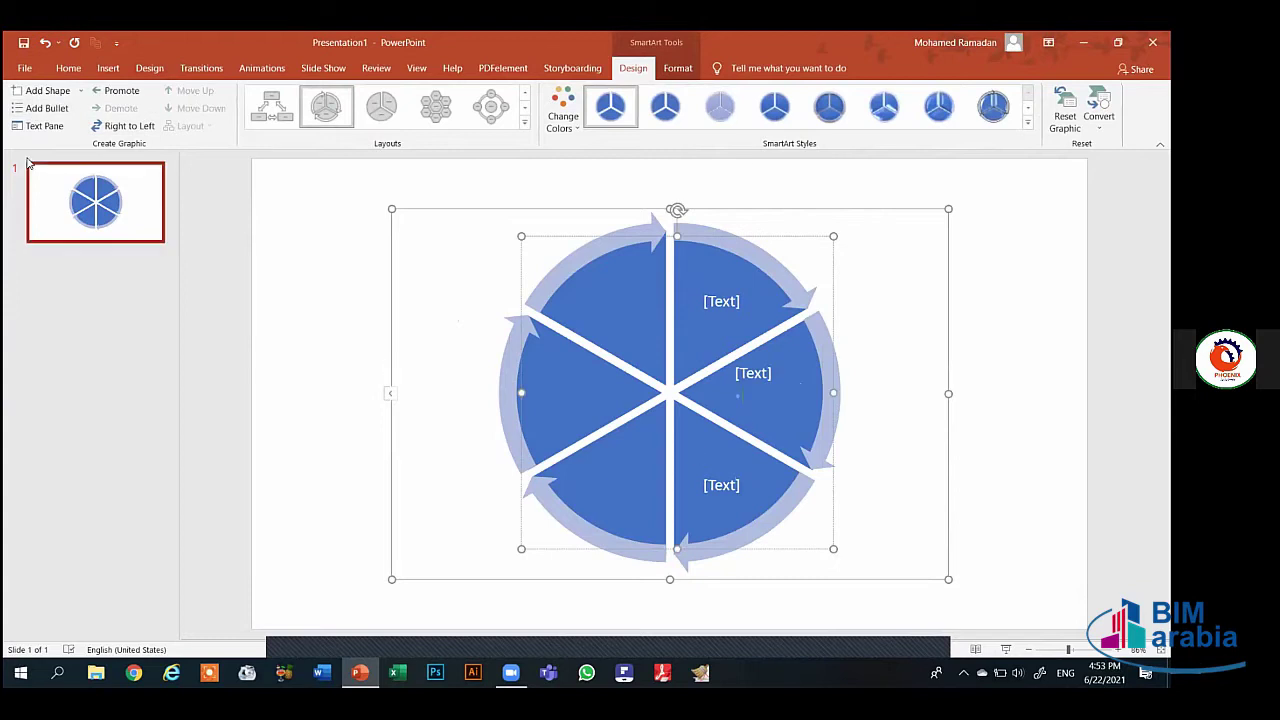
pyautogui.click(48, 128)
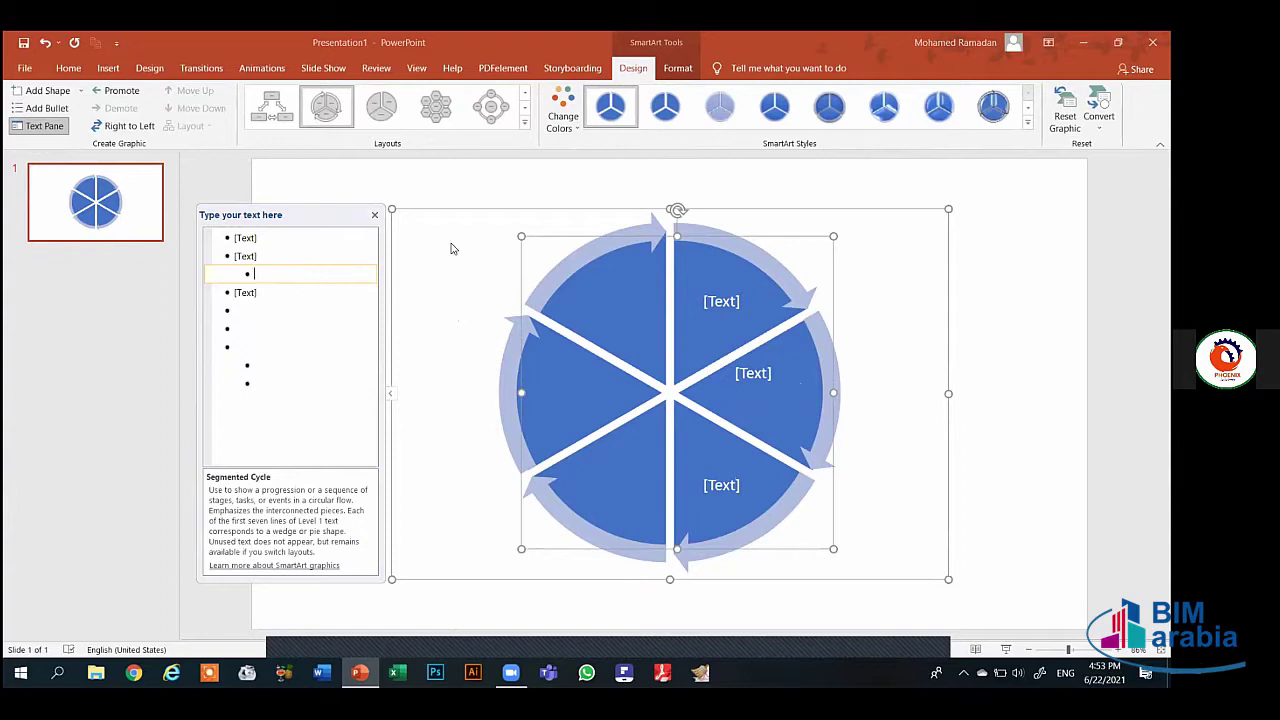
pyautogui.click(375, 218)
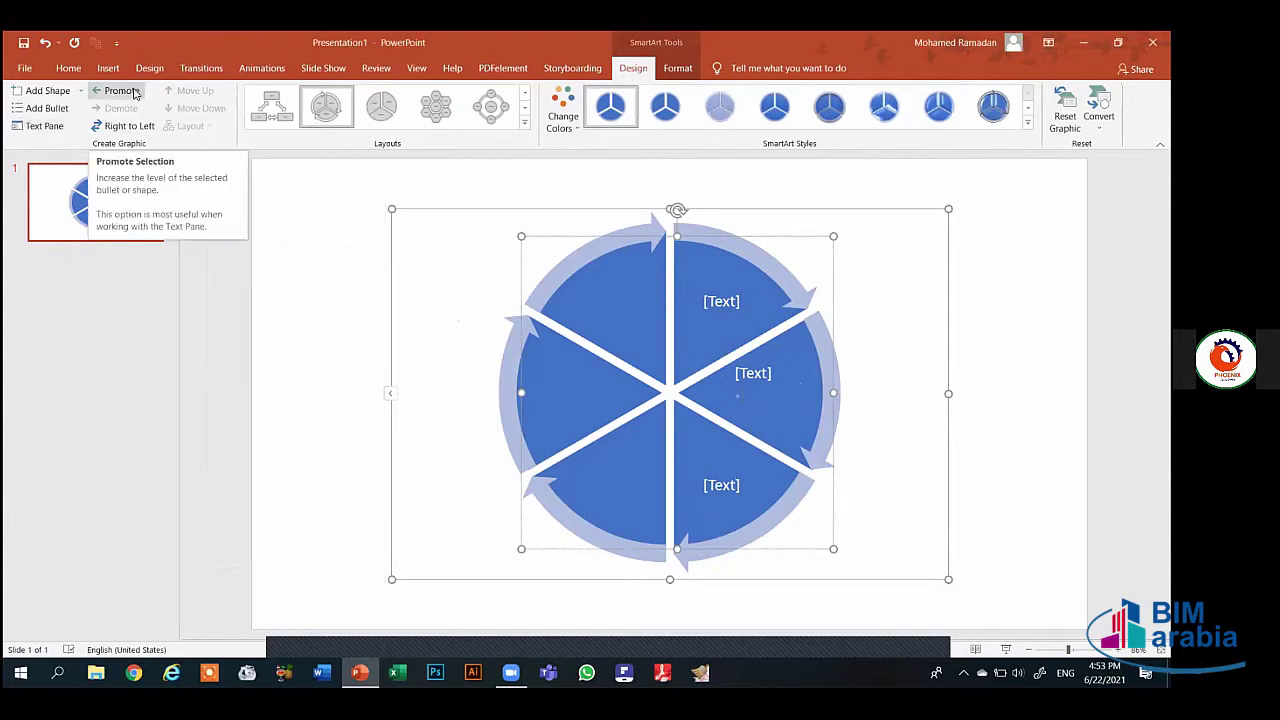
# Promote and demote a cycle segment repeatedly, ending back at six segments
pyautogui.click(135, 92)
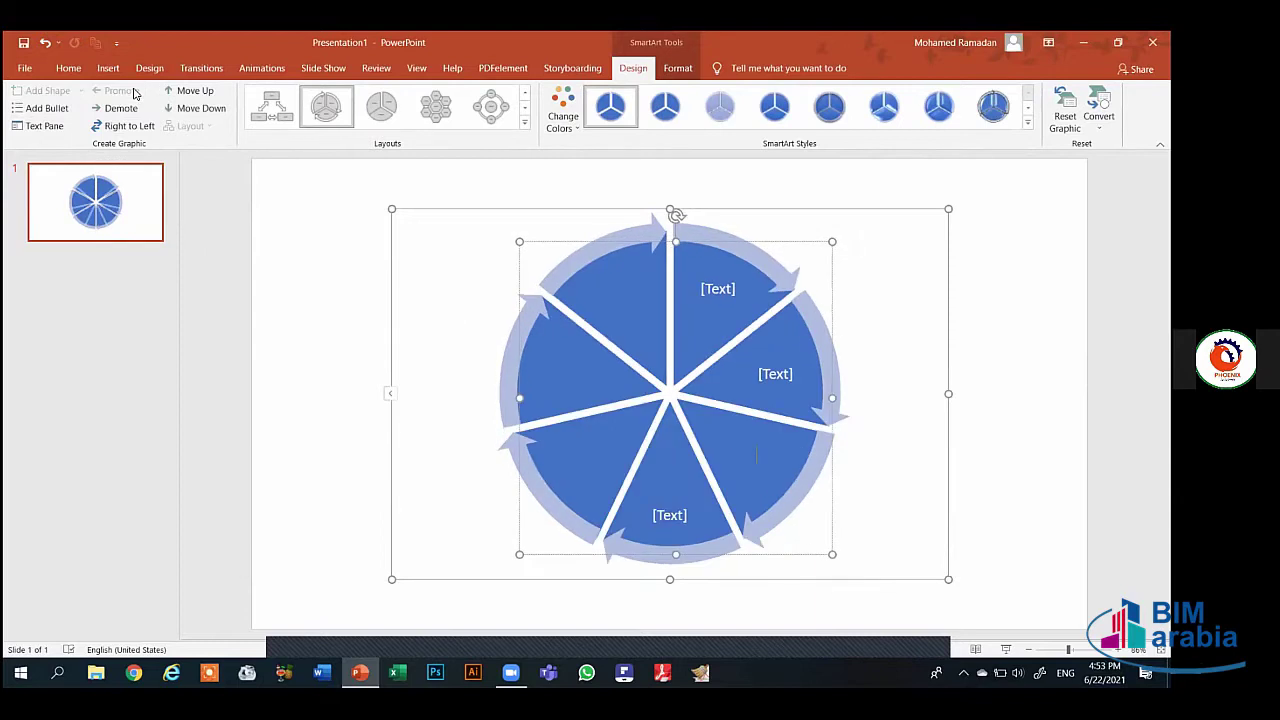
pyautogui.click(563, 386)
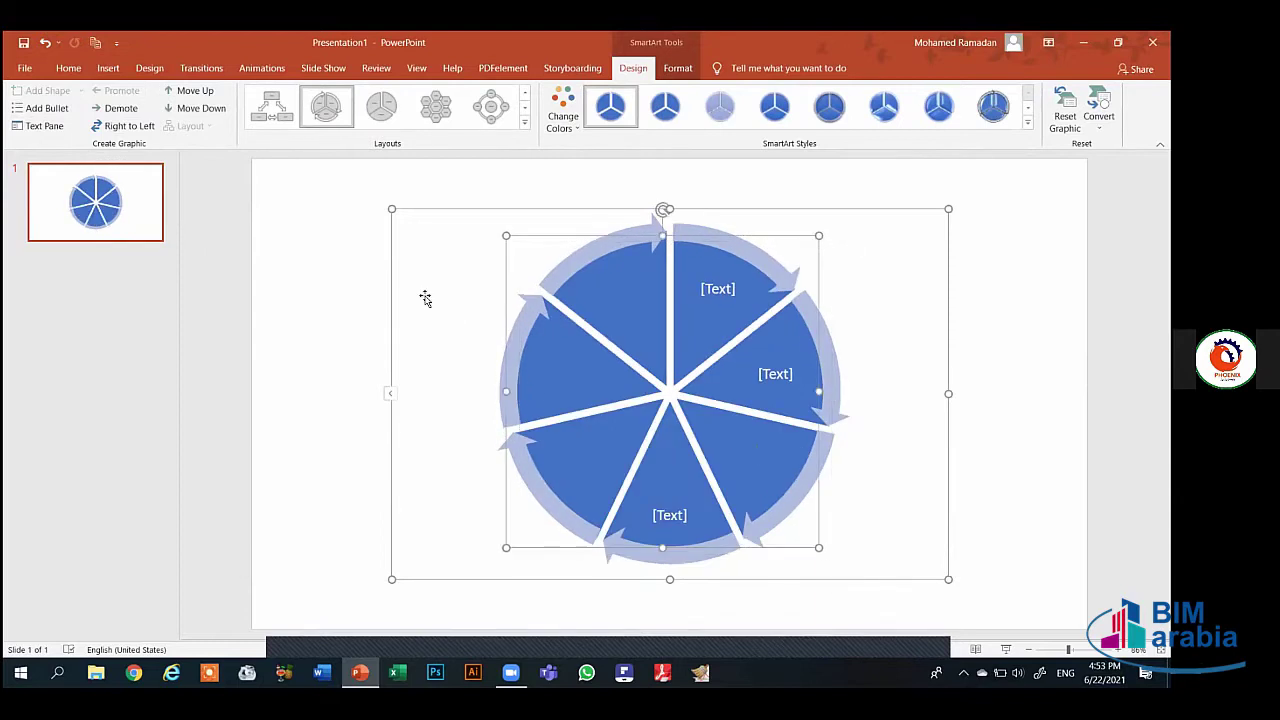
pyautogui.click(120, 108)
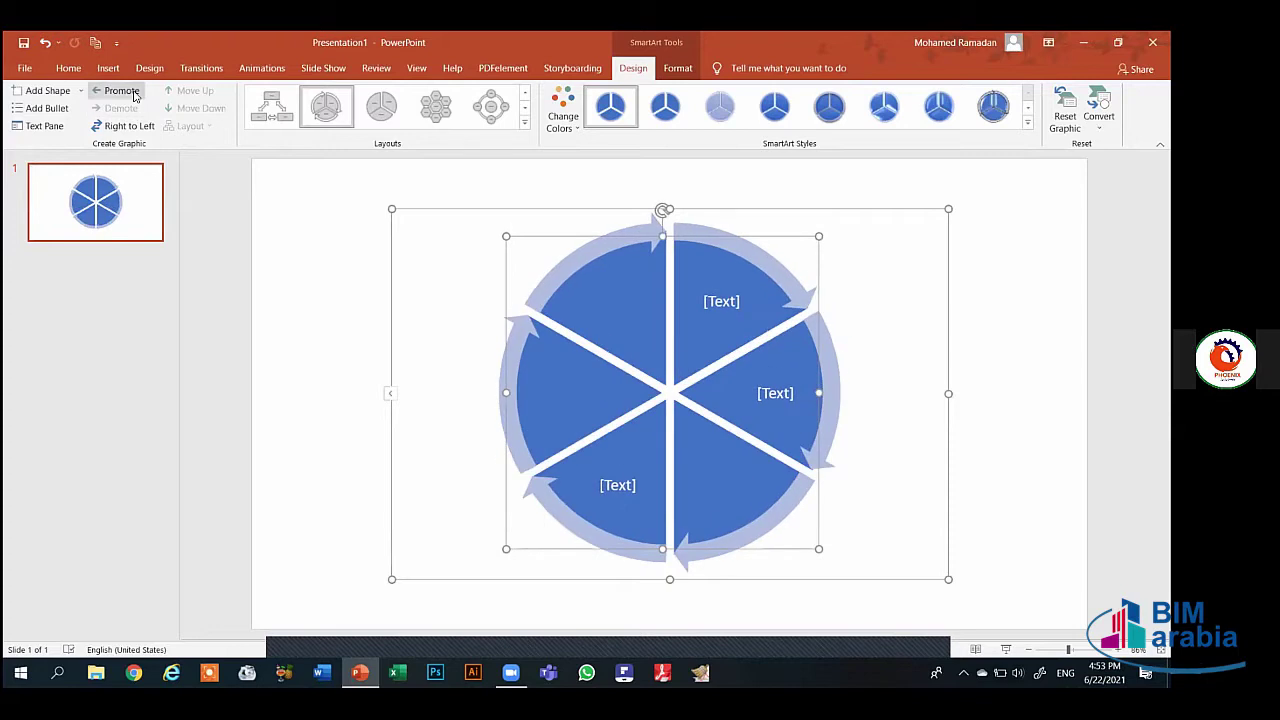
pyautogui.click(120, 91)
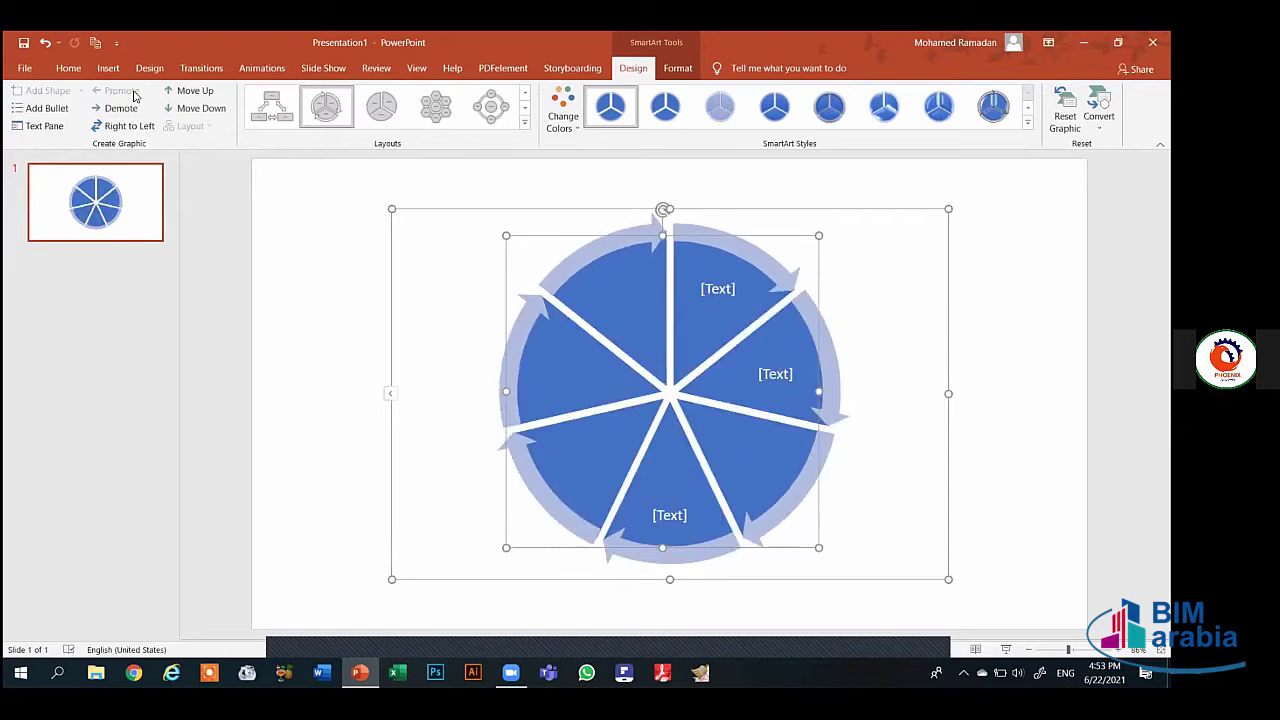
pyautogui.click(136, 108)
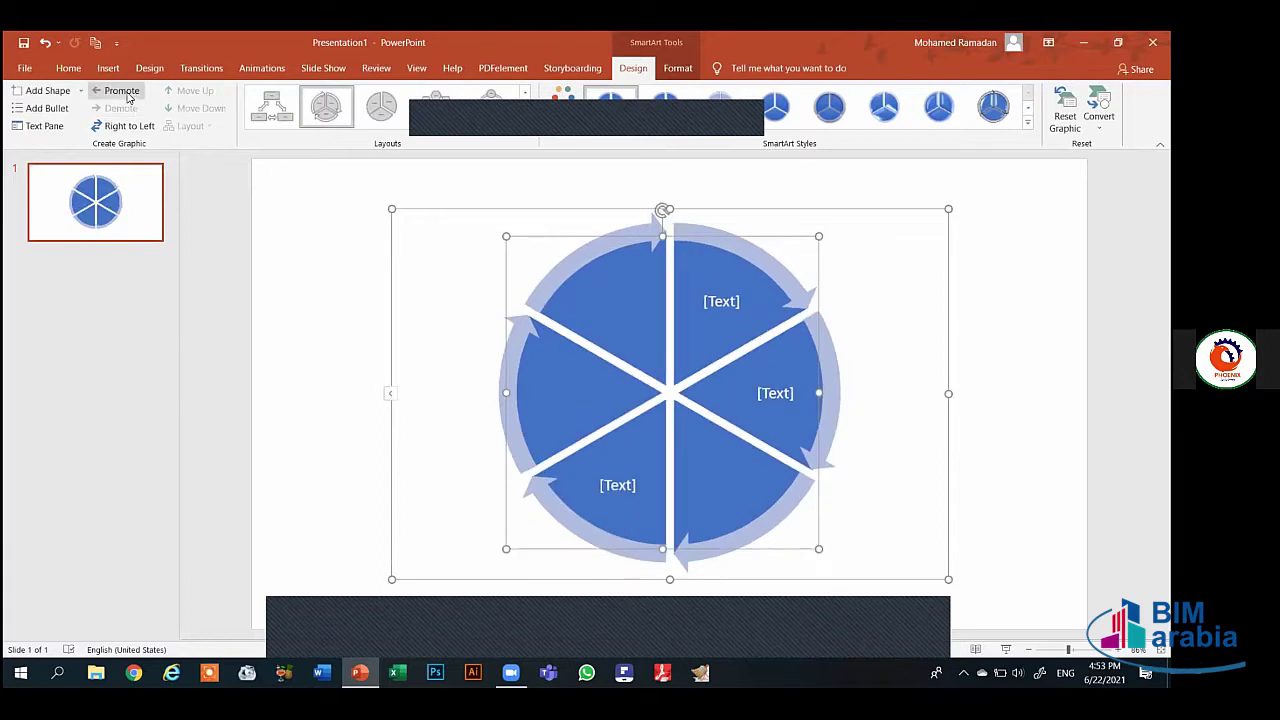
pyautogui.click(118, 92)
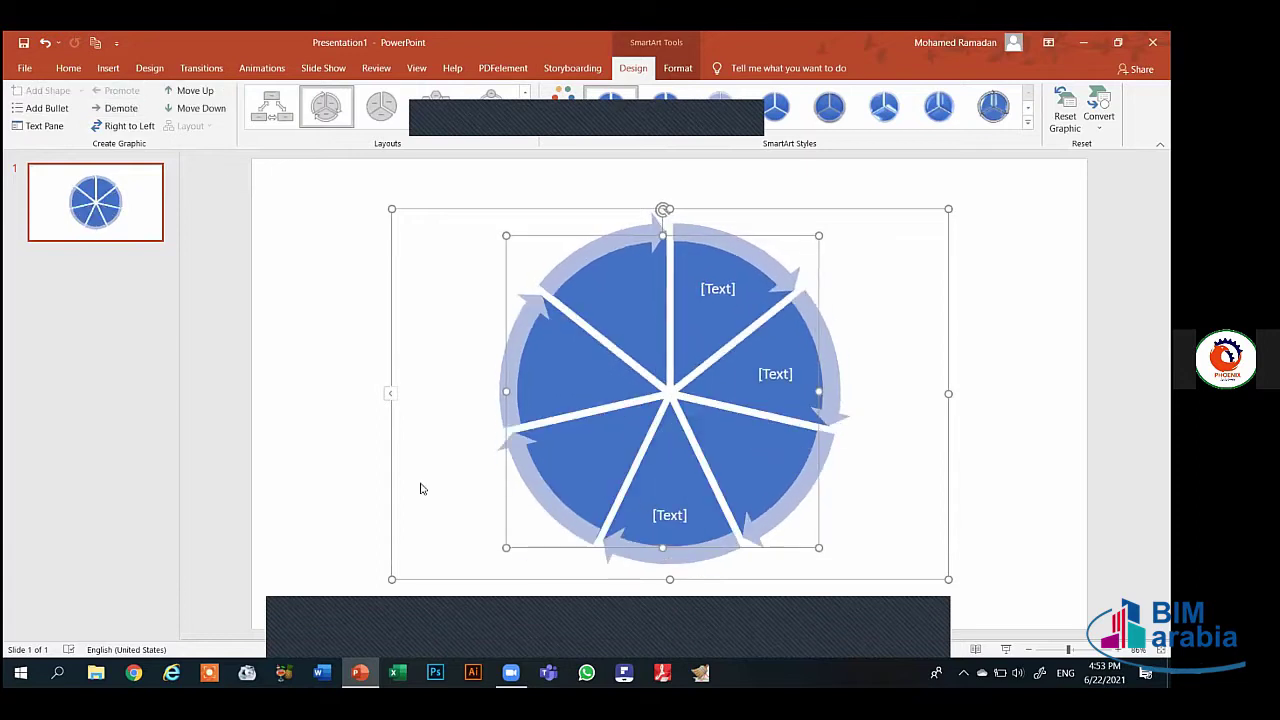
pyautogui.click(121, 109)
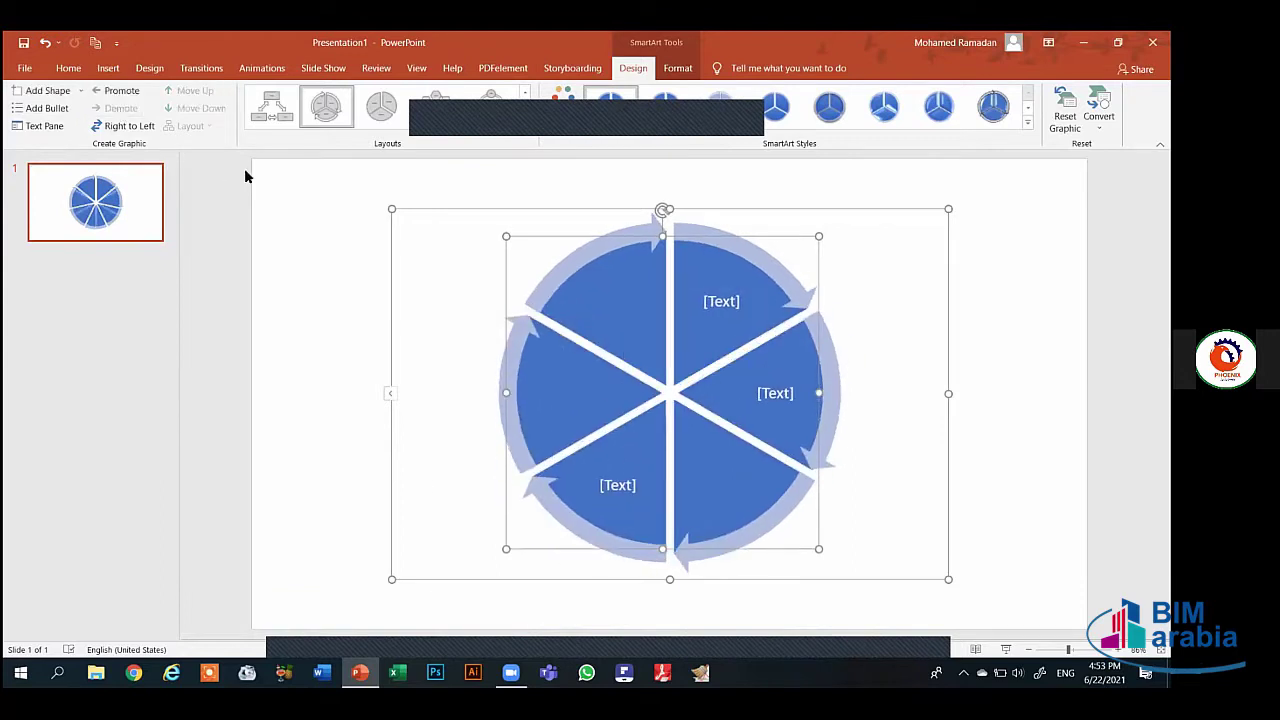
# Reverse the cycle with Right to Left so its arrows run counter-clockwise
pyautogui.click(136, 127)
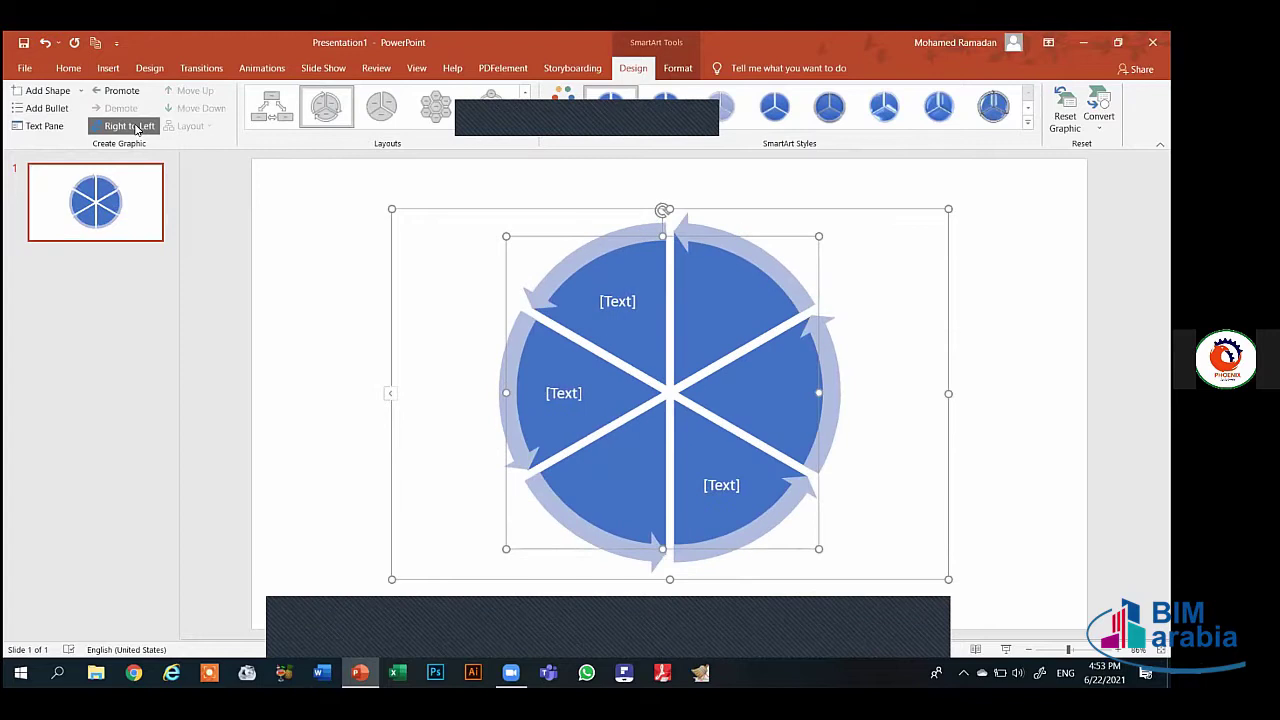
pyautogui.click(136, 127)
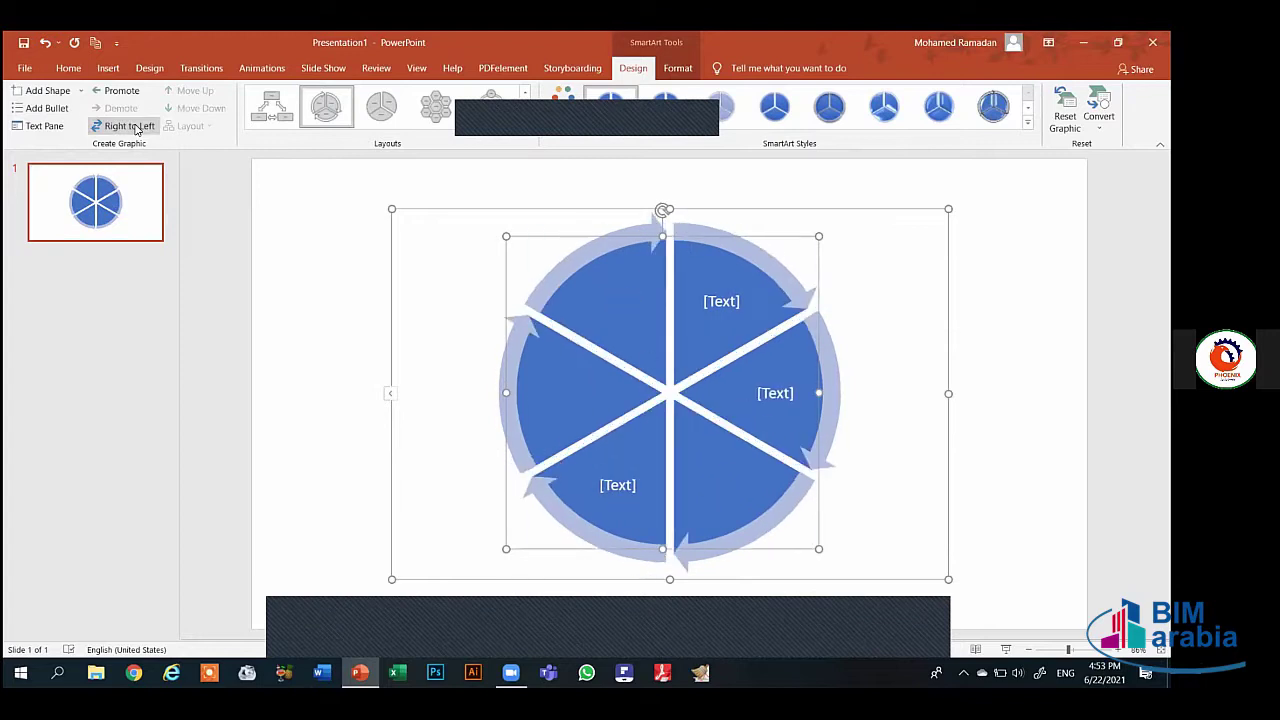
pyautogui.click(136, 127)
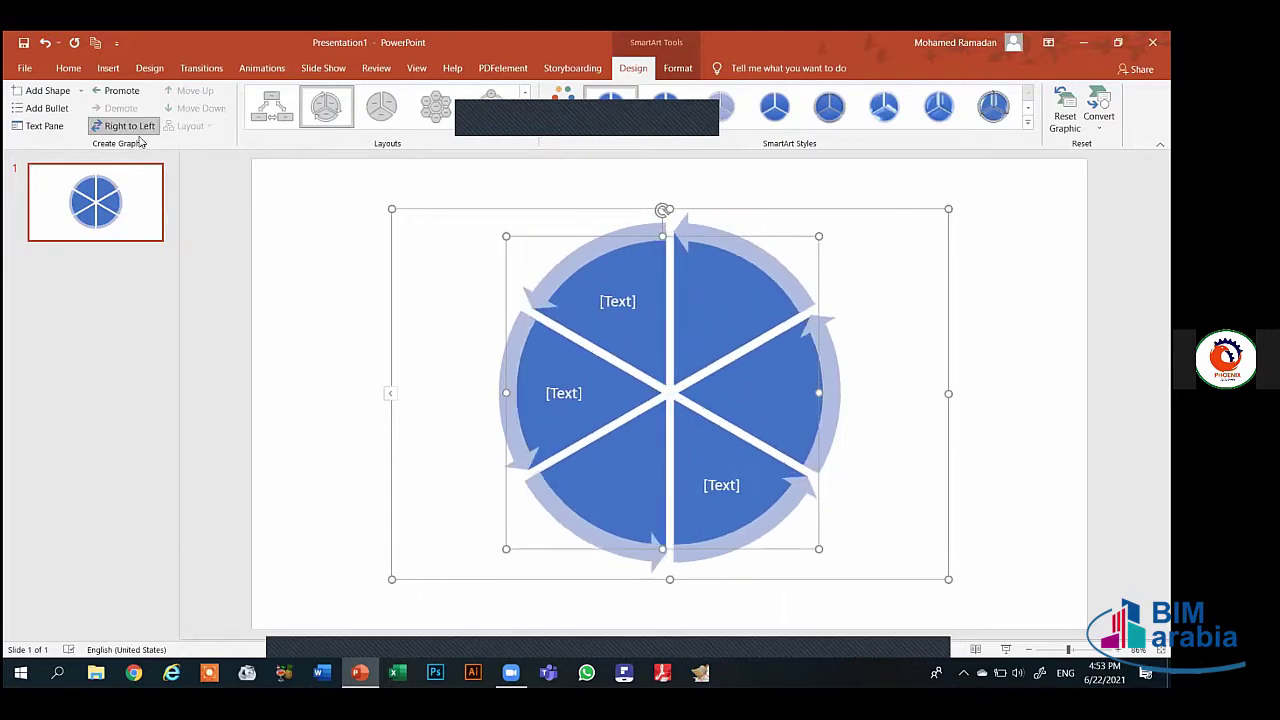
pyautogui.click(561, 315)
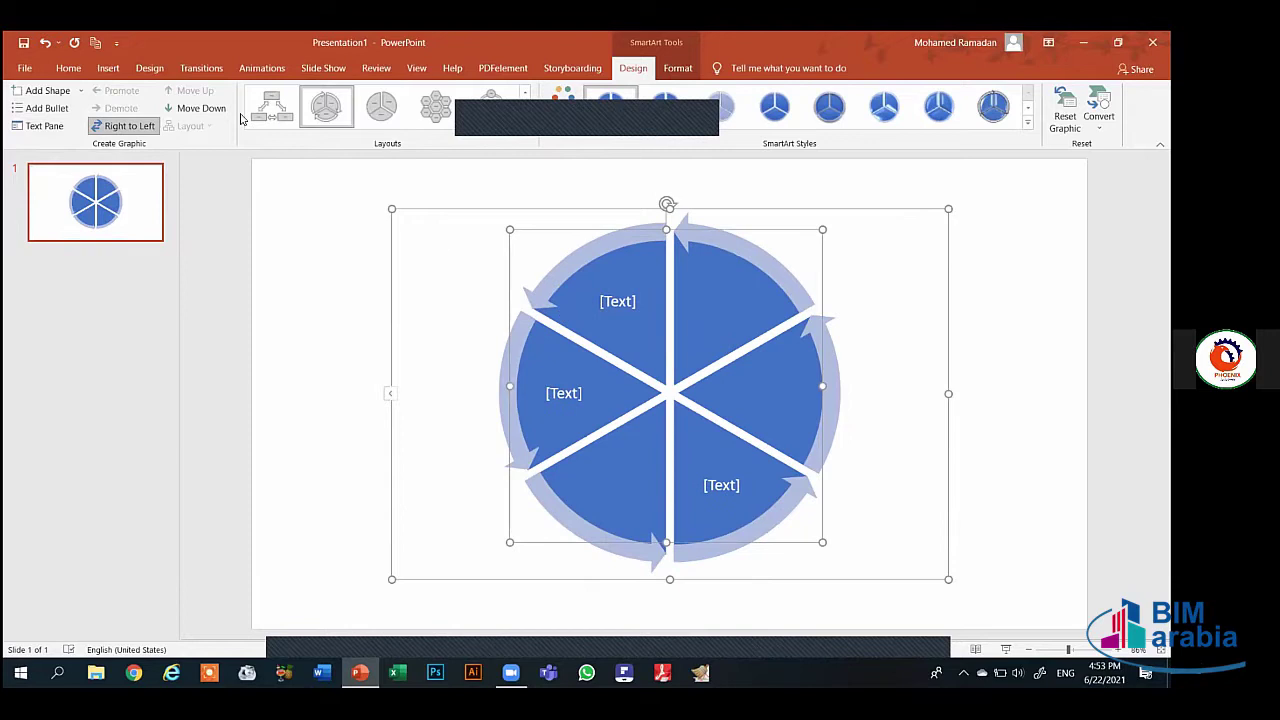
pyautogui.click(581, 412)
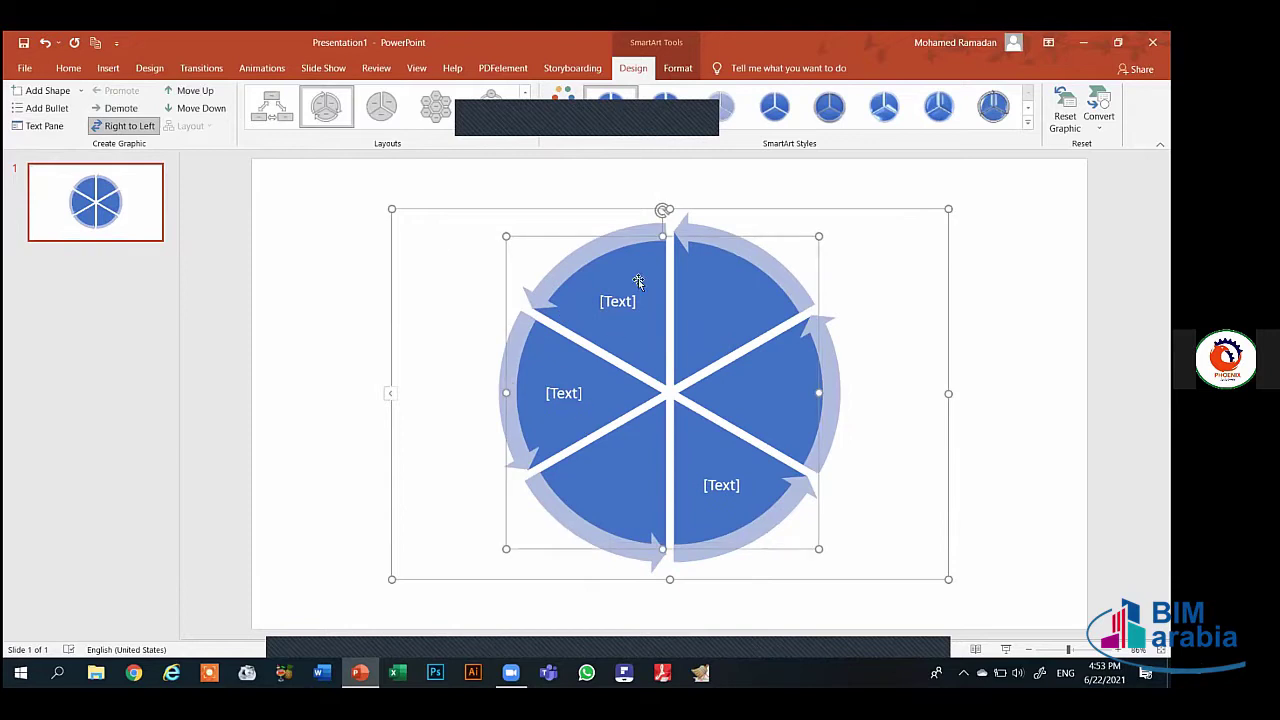
# Reorder the cycle's segments with Move Up then Move Down, and select the whole diagram
pyautogui.click(197, 91)
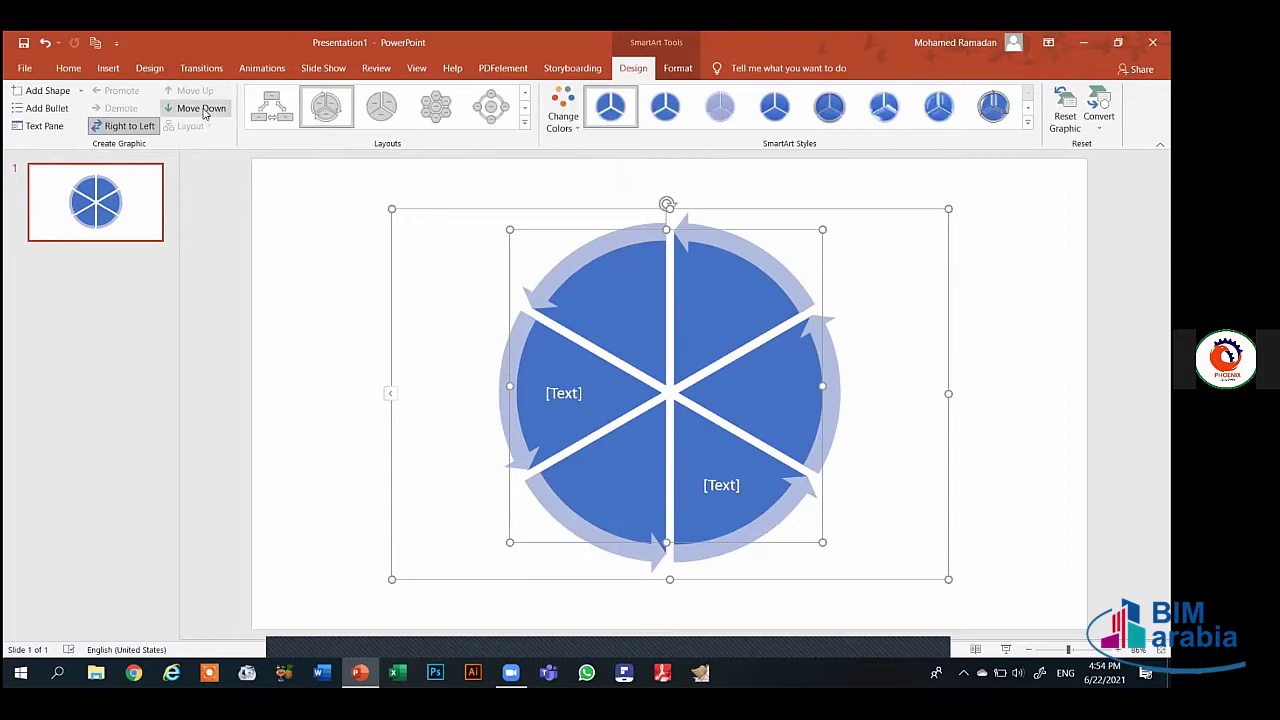
pyautogui.click(203, 109)
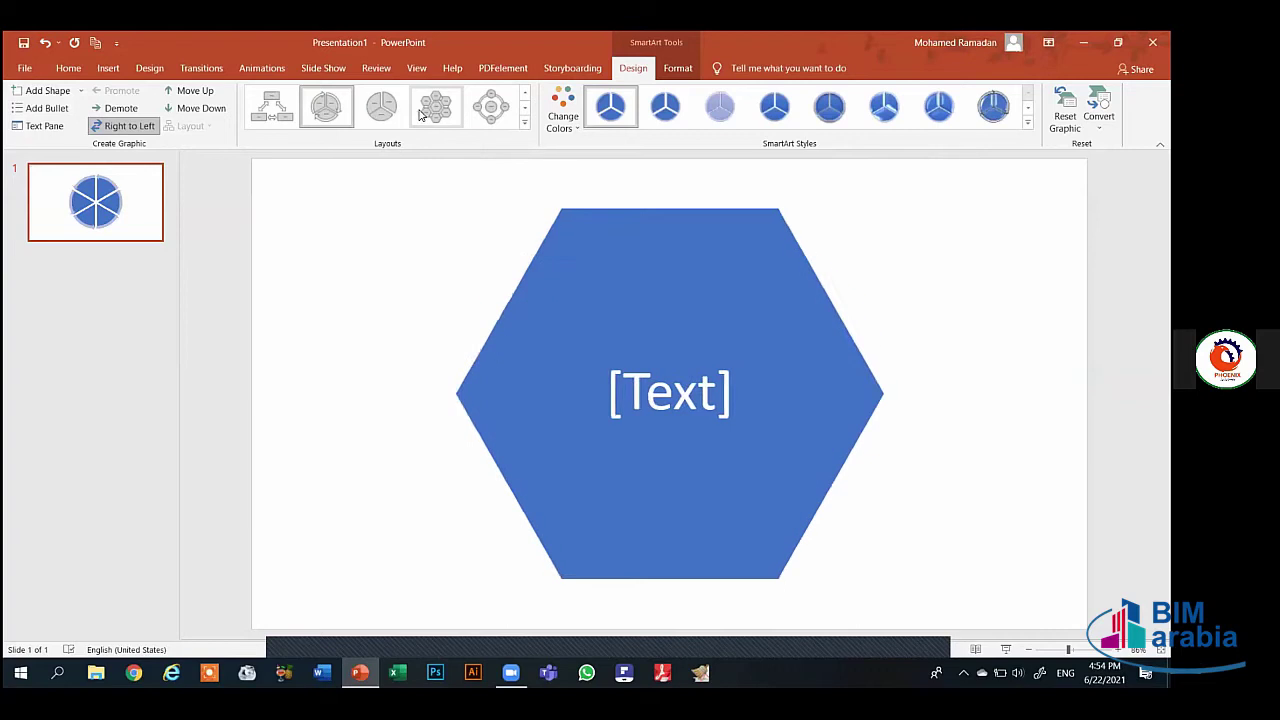
pyautogui.click(471, 257)
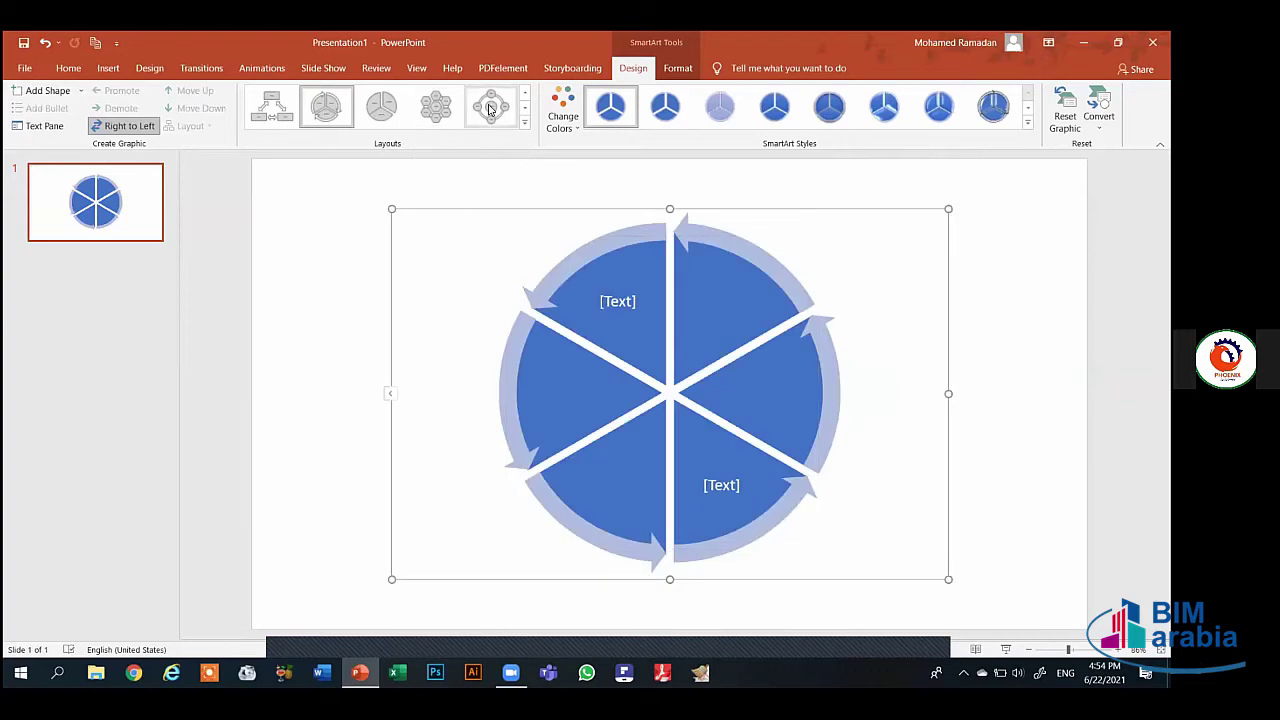
# Apply a Colorful colour set and a glossy 3D SmartArt style to the cycle diagram
pyautogui.click(563, 112)
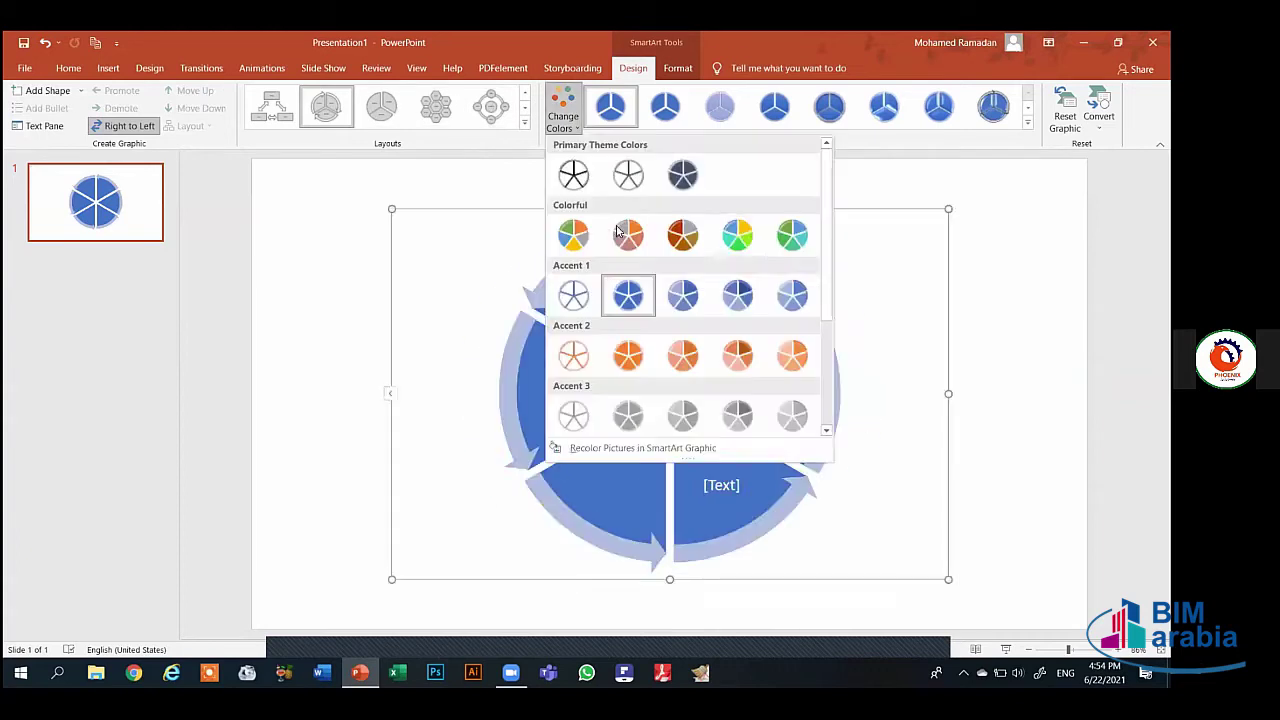
pyautogui.click(737, 247)
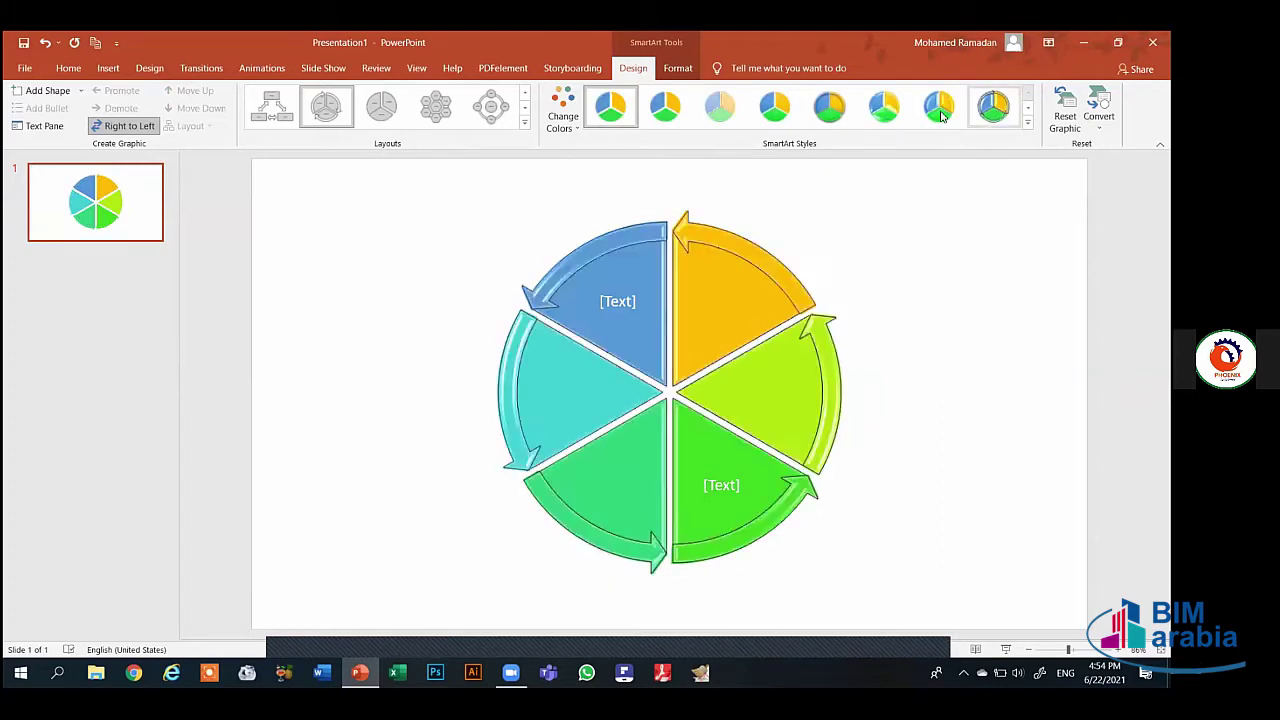
pyautogui.click(829, 108)
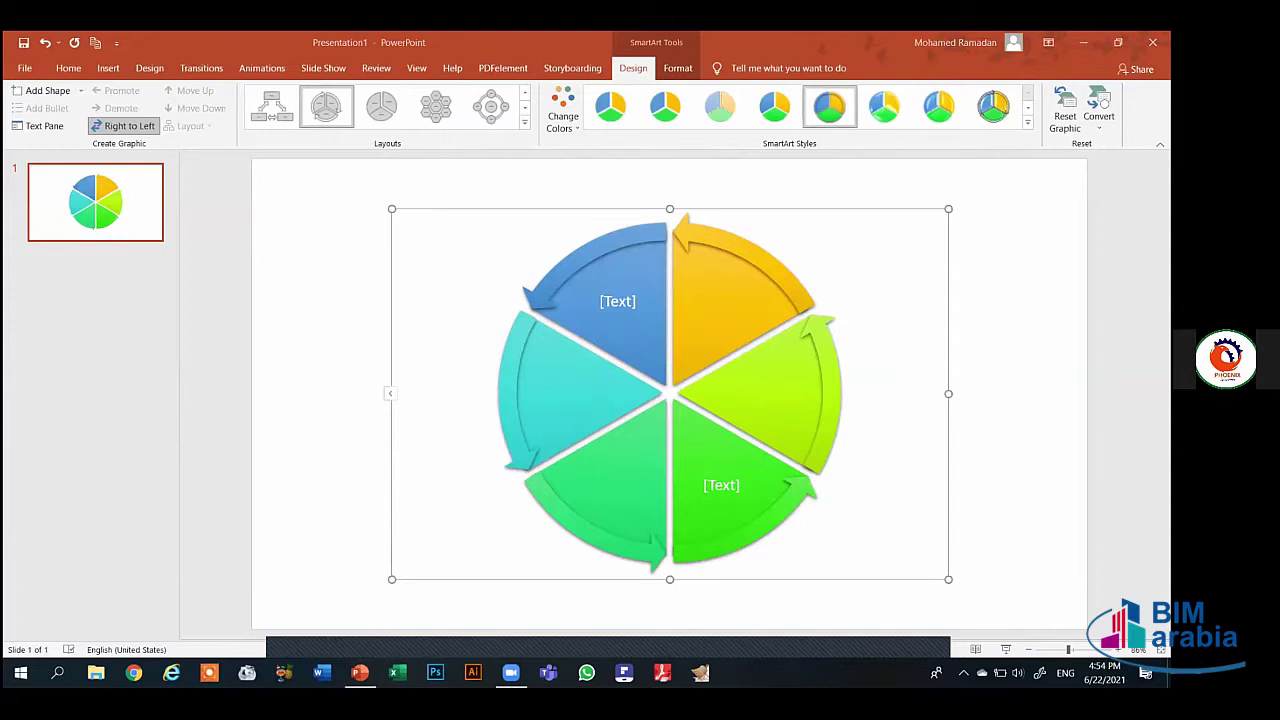
# Try Reset Graphic, then undo it to restore the 3D style
pyautogui.click(1065, 108)
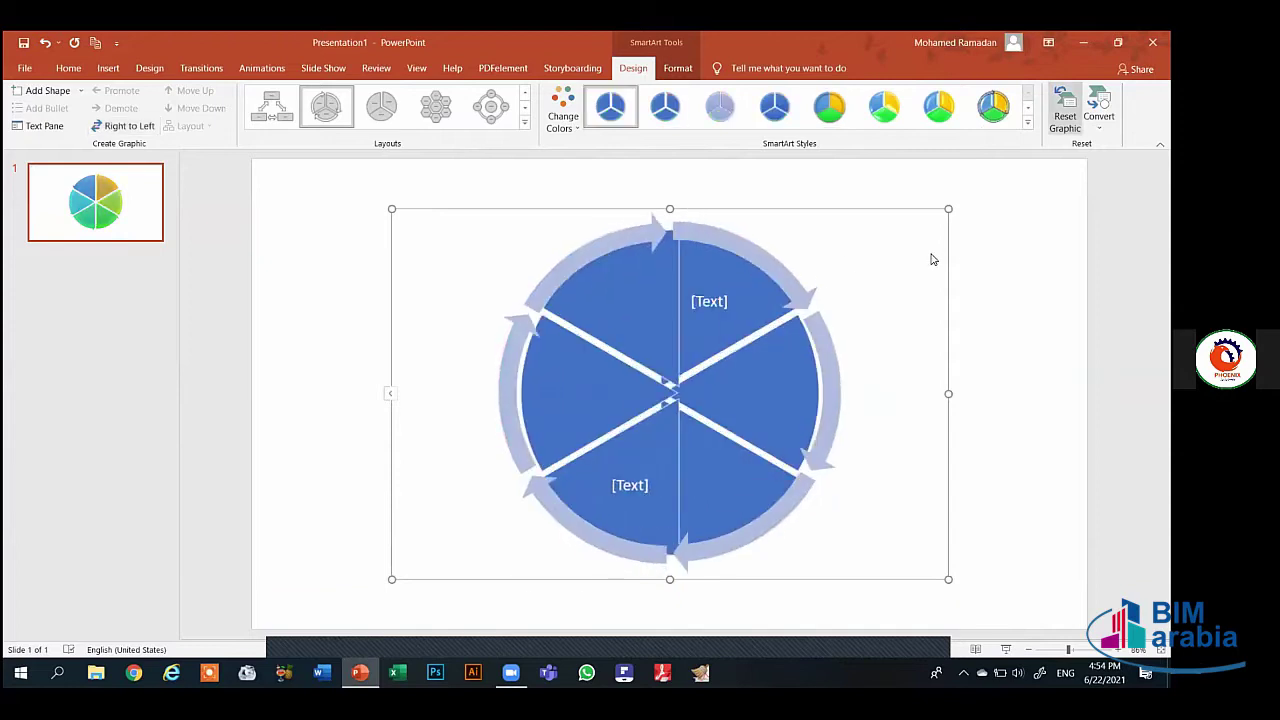
pyautogui.rightClick(1023, 329)
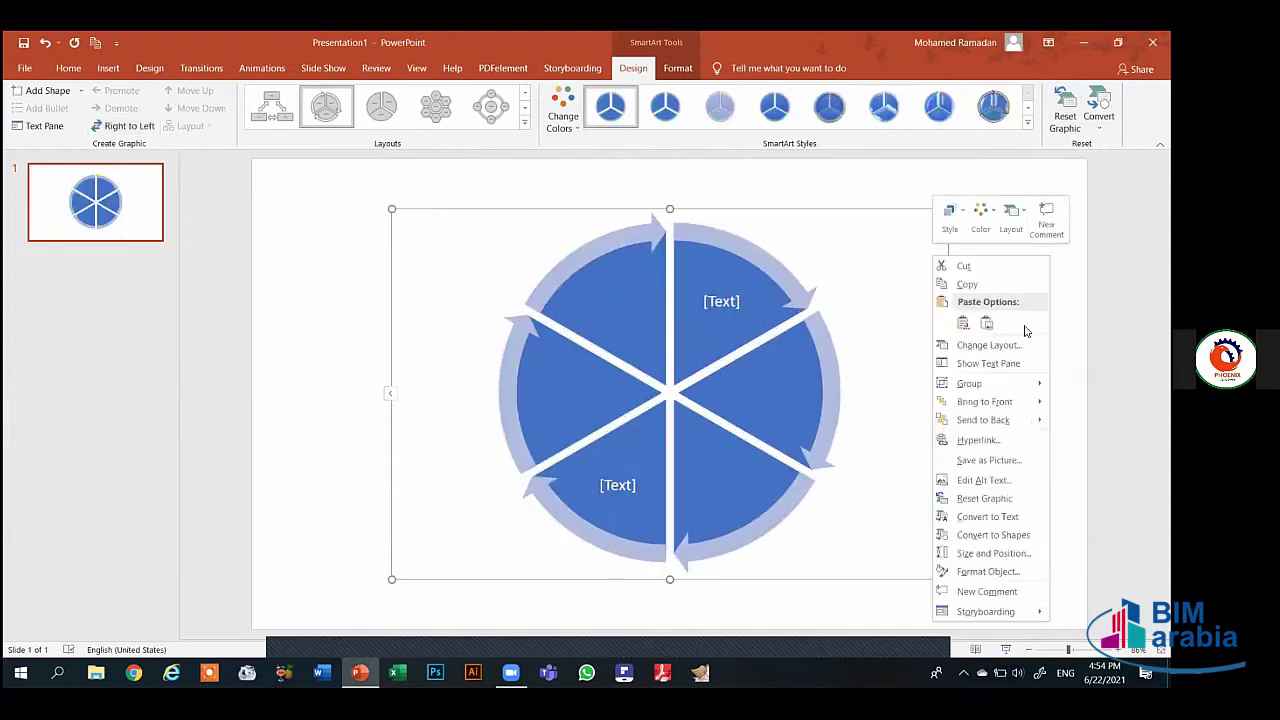
pyautogui.click(899, 197)
pyautogui.hotkey('ctrl', 'z')
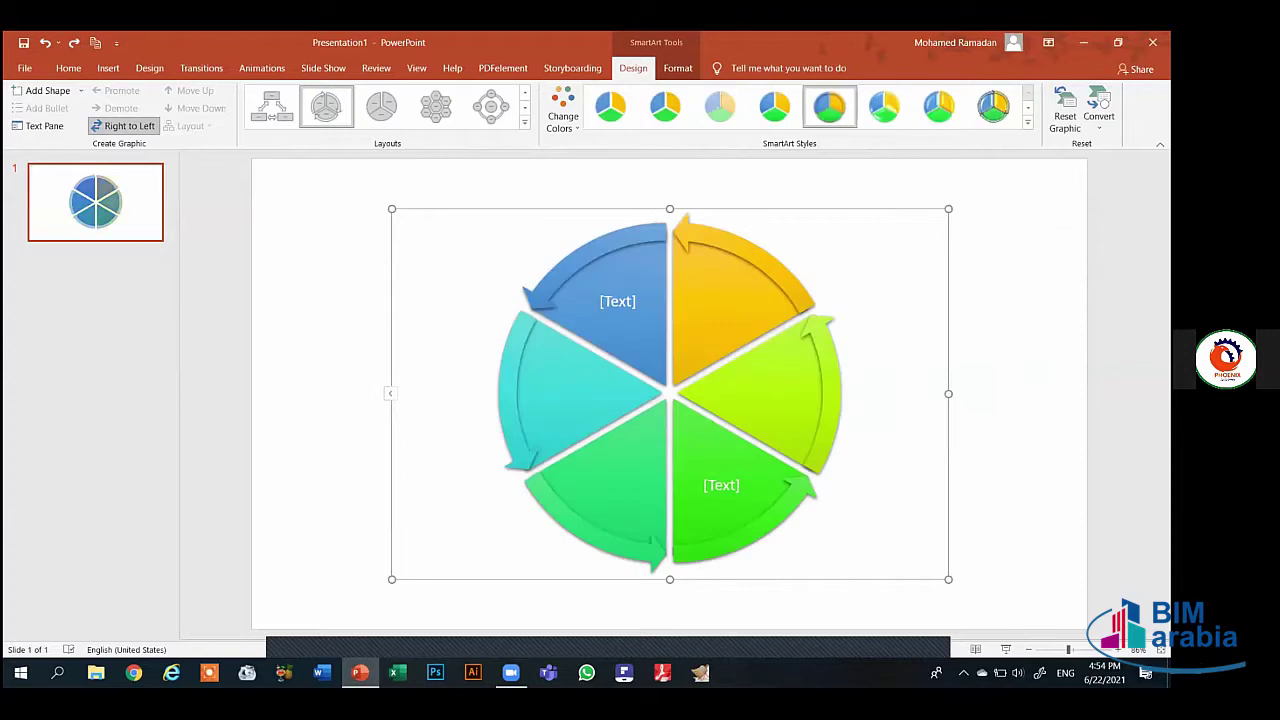
pyautogui.click(1099, 108)
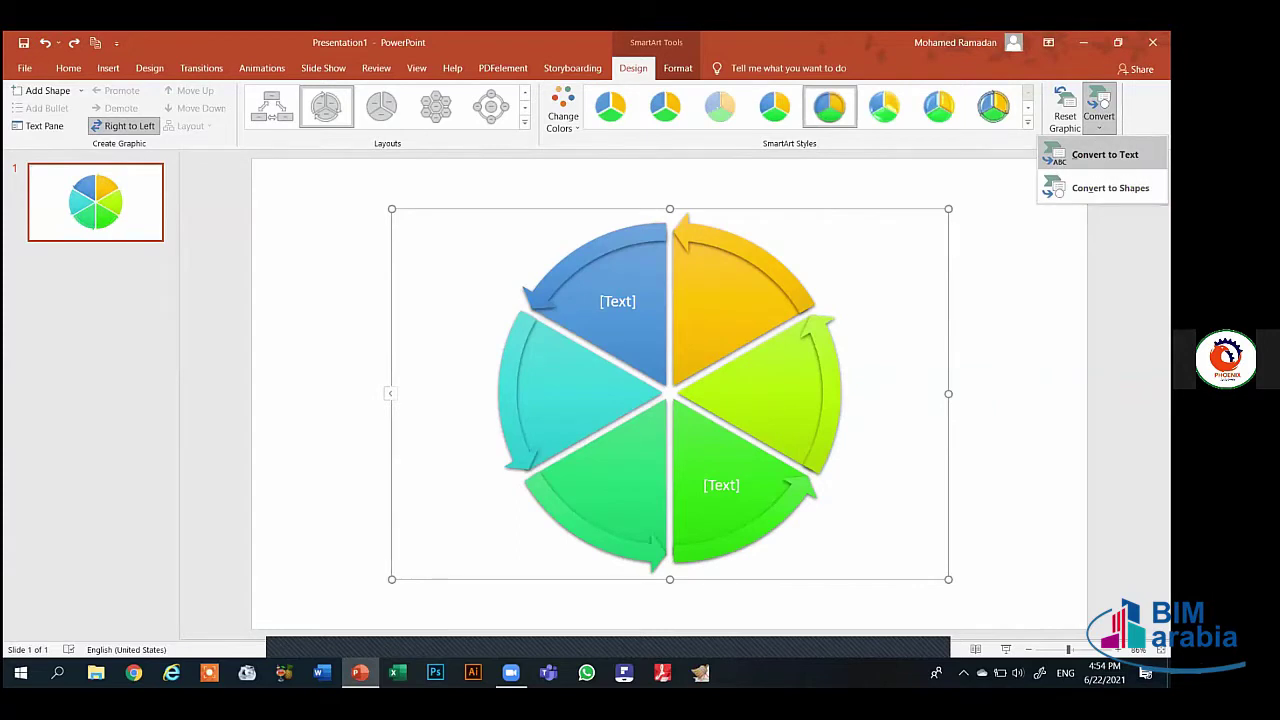
# Convert the cycle diagram to shapes, undo, then convert it to shapes again
pyautogui.click(1090, 188)
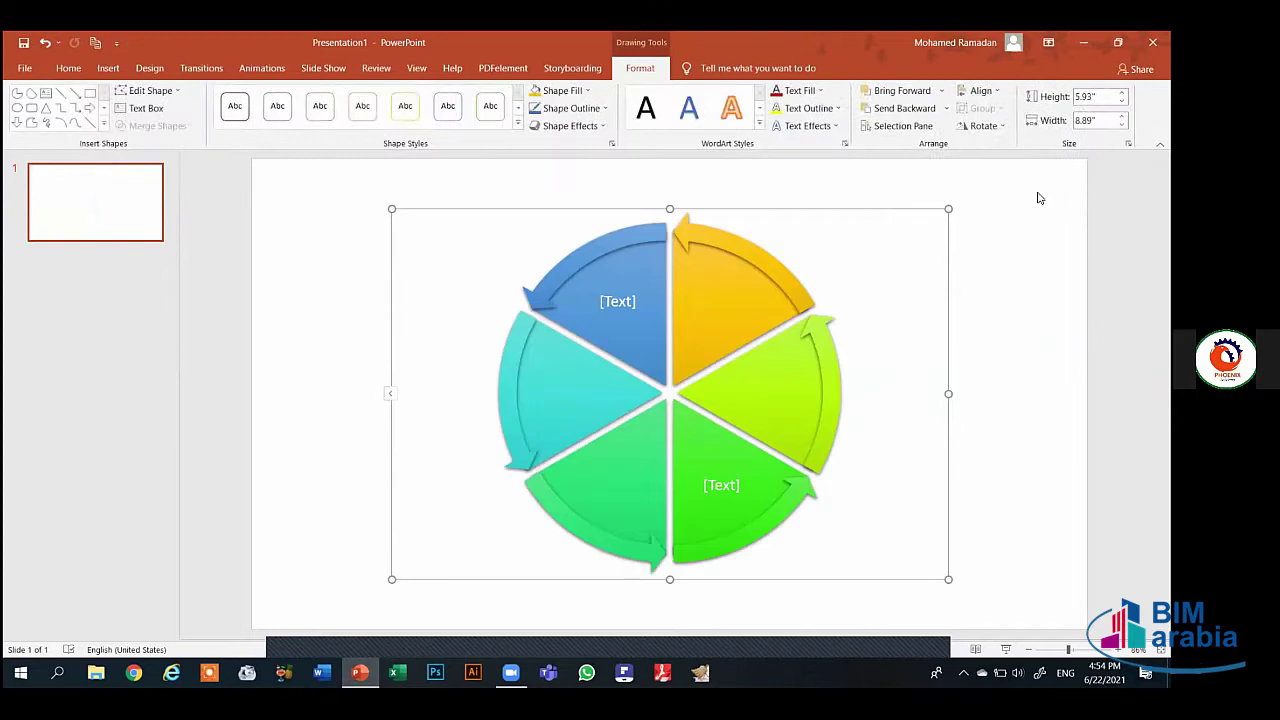
pyautogui.hotkey('ctrl', 'z')
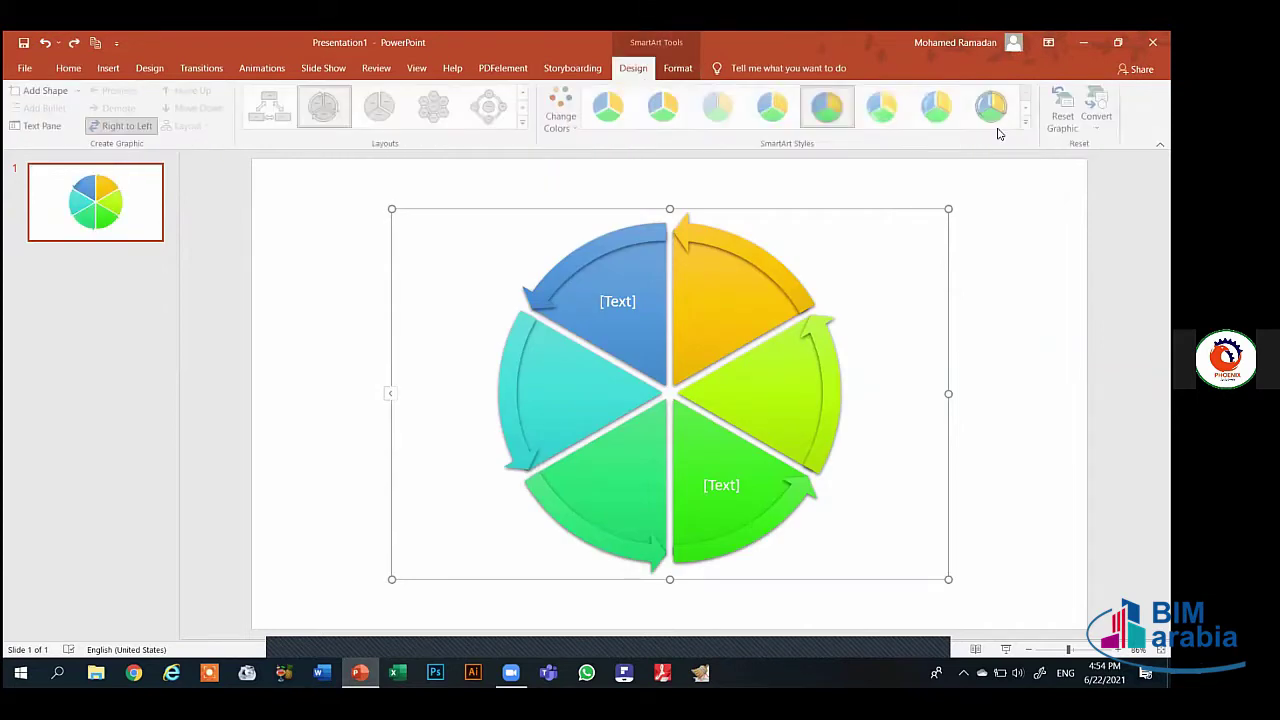
pyautogui.click(1098, 108)
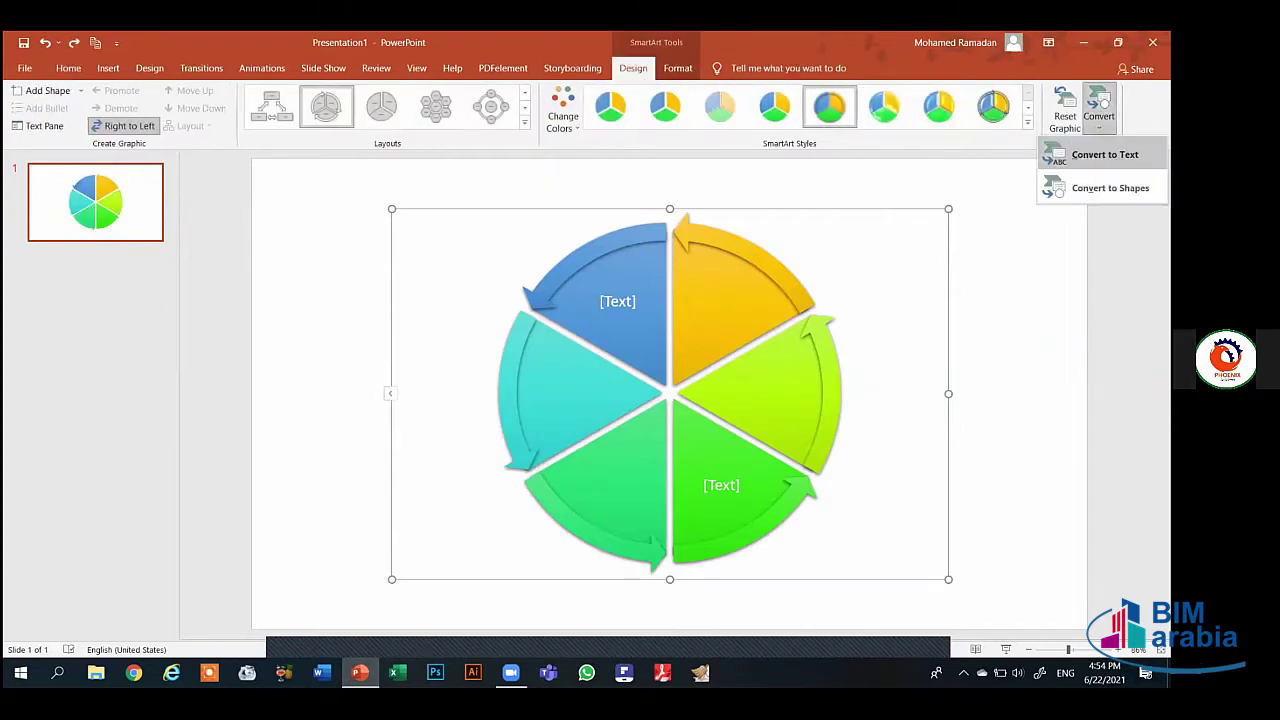
pyautogui.click(1090, 186)
# Move the shape group and the blue segment, then undo back to the SmartArt cycle
pyautogui.click(640, 68)
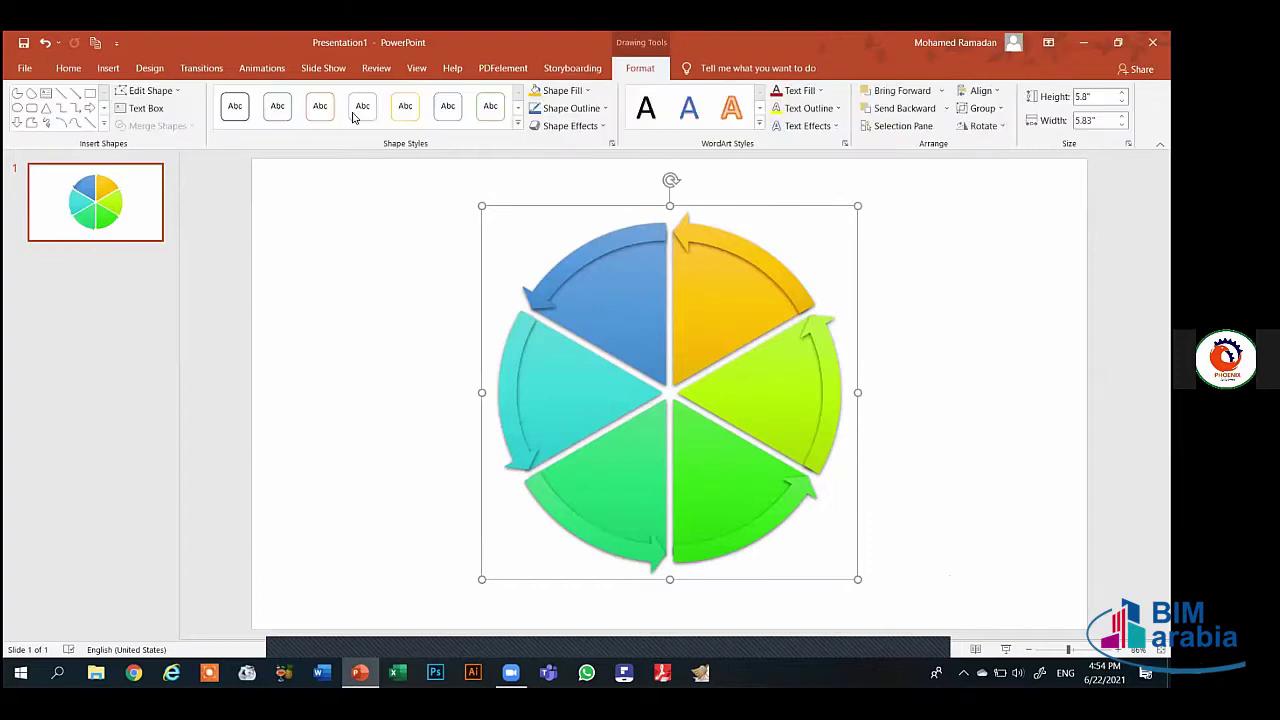
pyautogui.moveTo(577, 212); pyautogui.dragTo(535, 194)
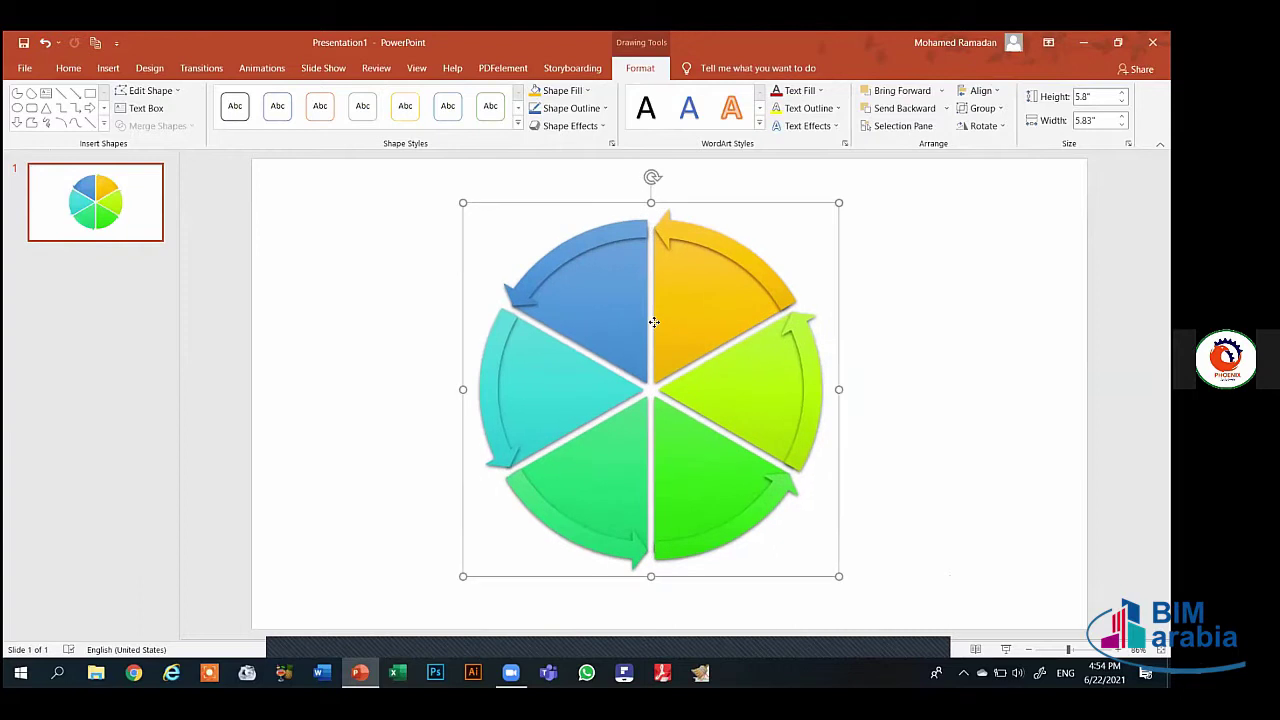
pyautogui.click(540, 243)
pyautogui.moveTo(593, 229)
pyautogui.mouseDown()
pyautogui.moveTo(587, 215)
pyautogui.moveTo(594, 231)
pyautogui.mouseUp()
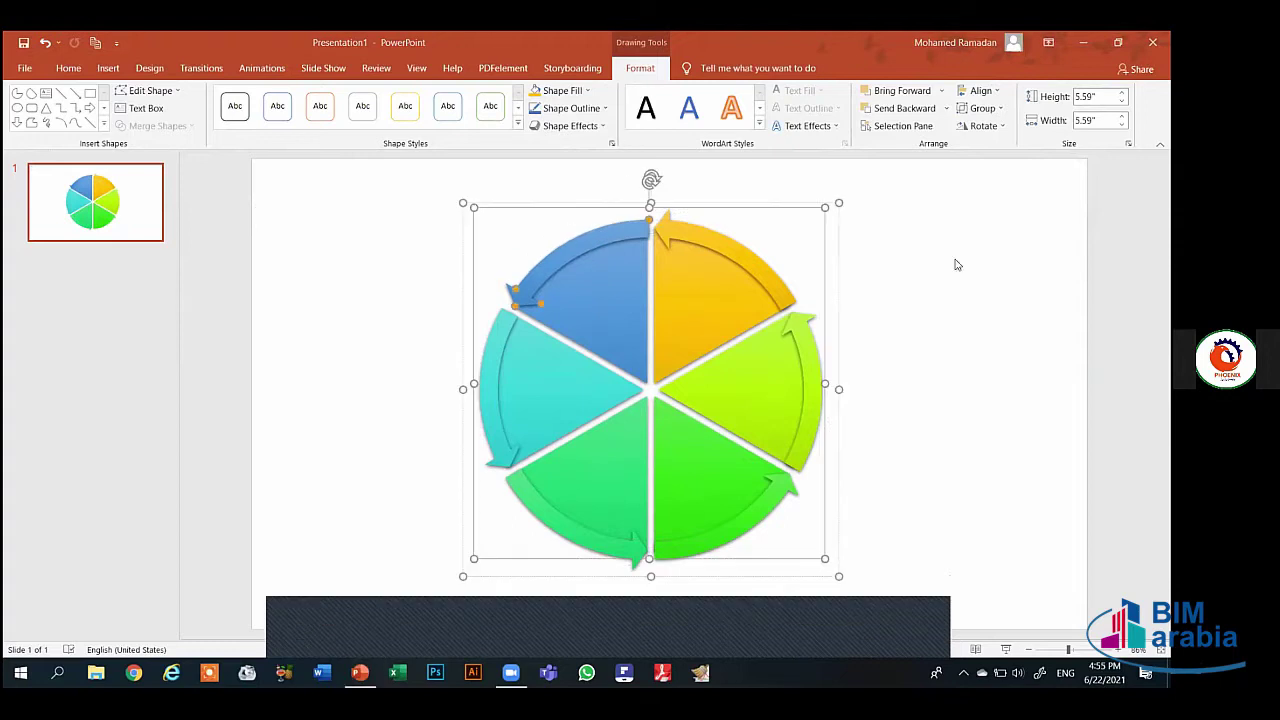
pyautogui.hotkey('ctrl', 'z')
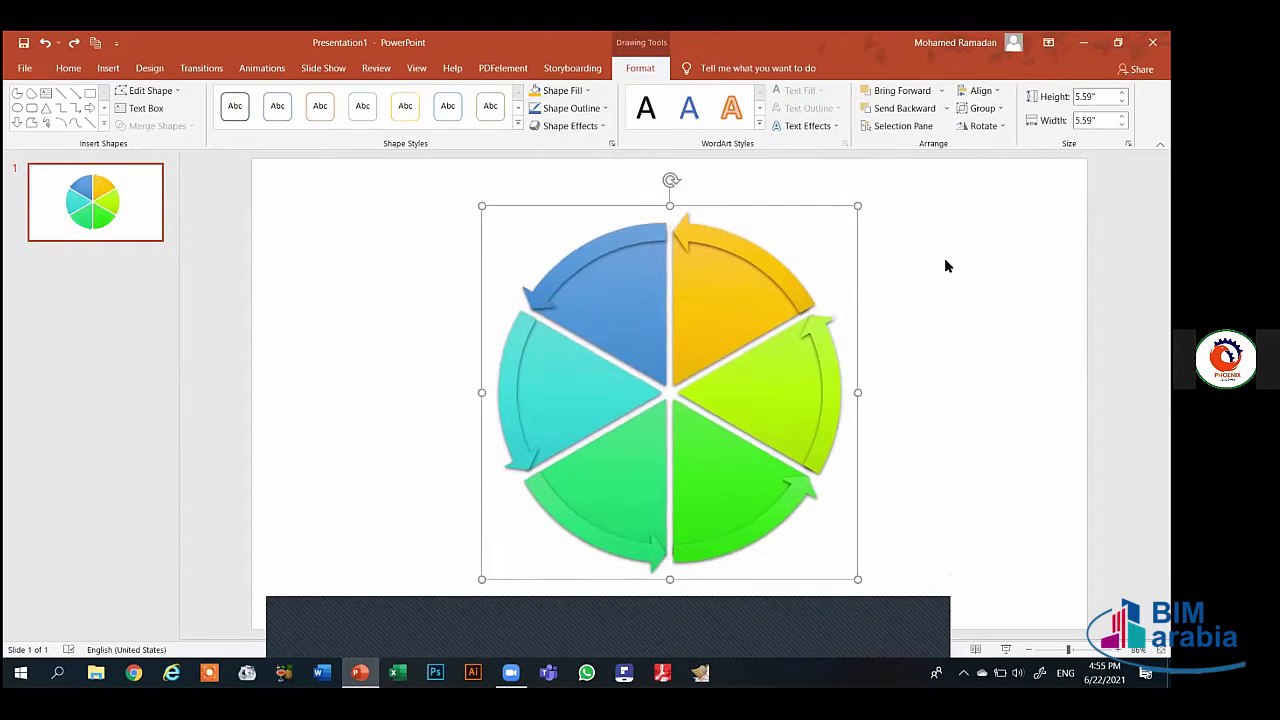
pyautogui.hotkey('ctrl', 'z')
pyautogui.hotkey('ctrl', 'z')
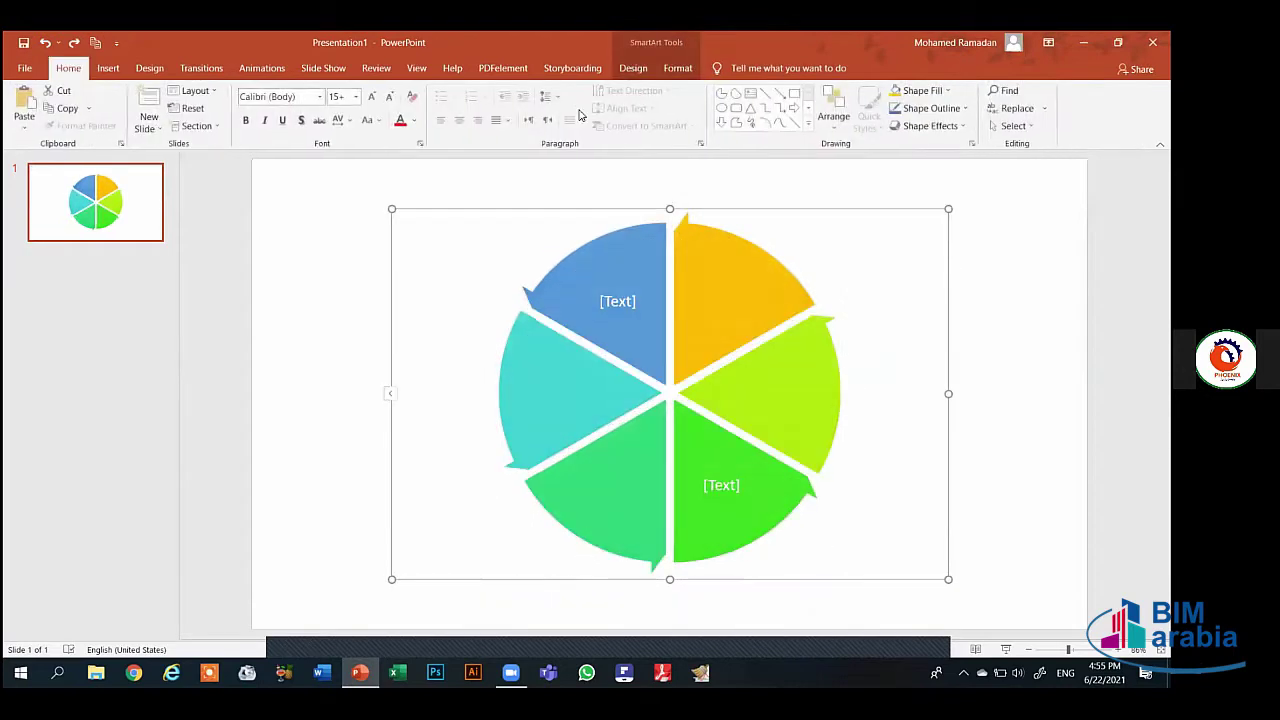
pyautogui.click(633, 68)
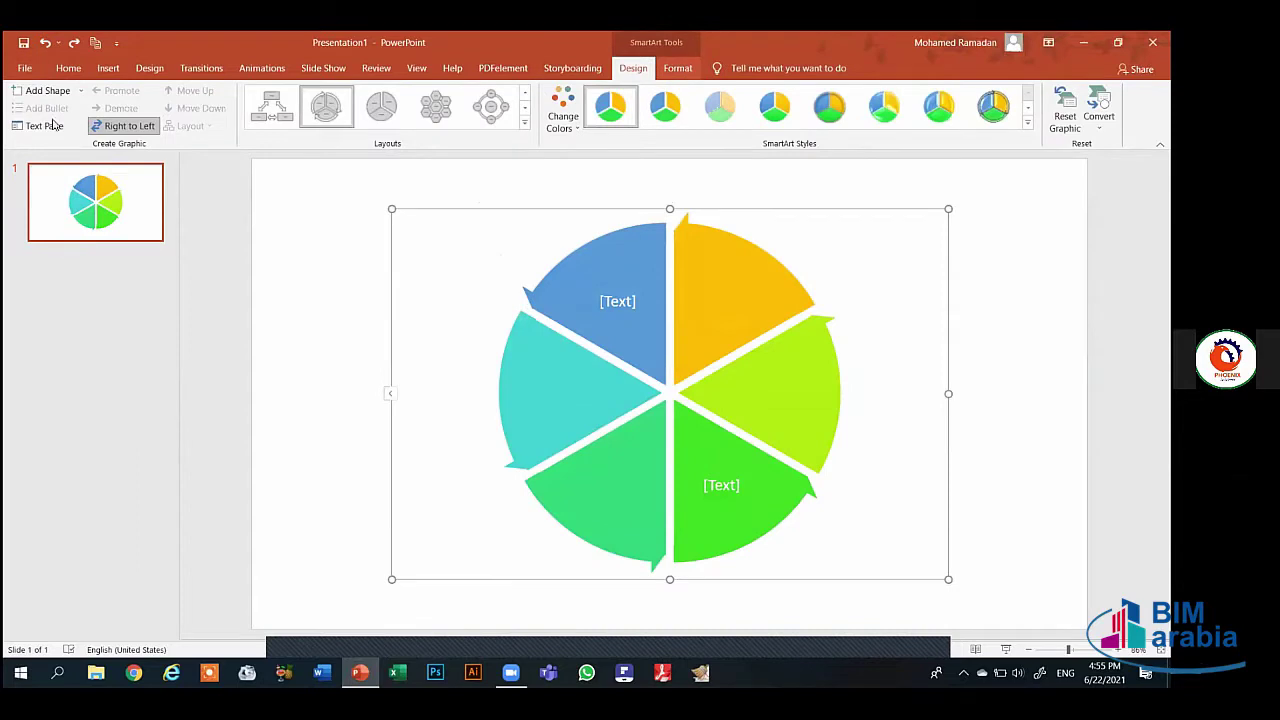
pyautogui.click(548, 250)
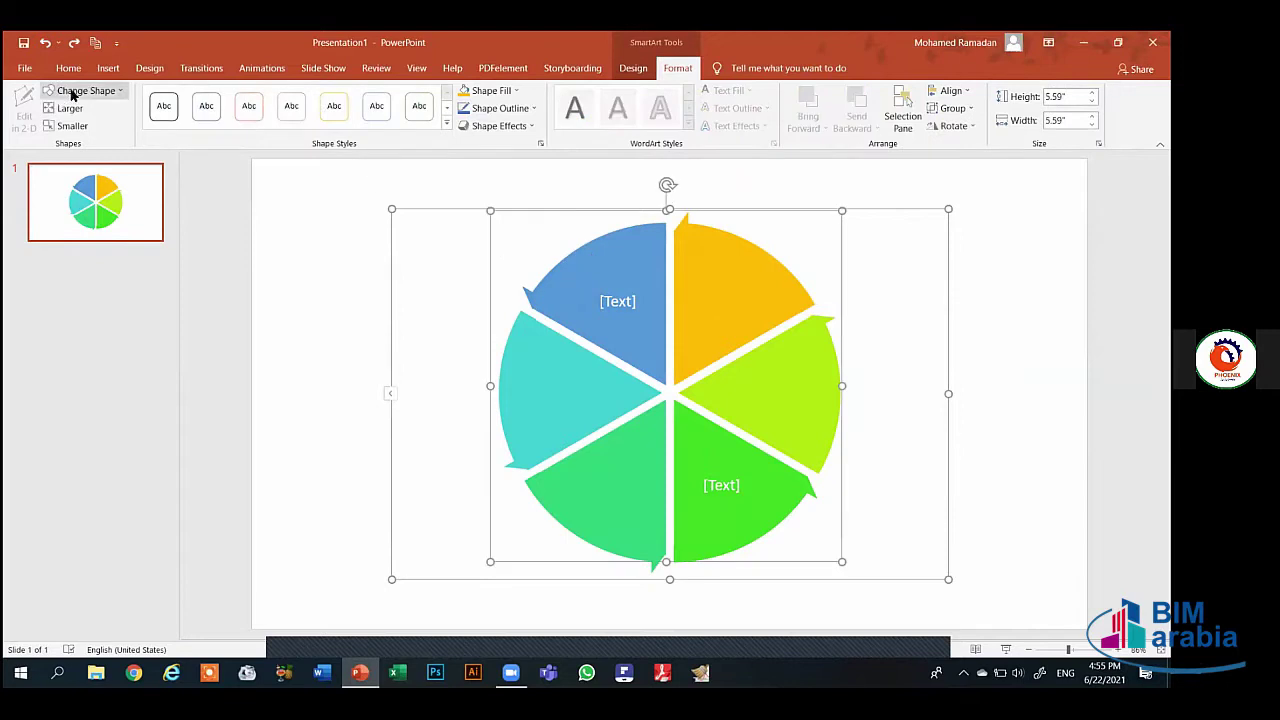
pyautogui.click(105, 92)
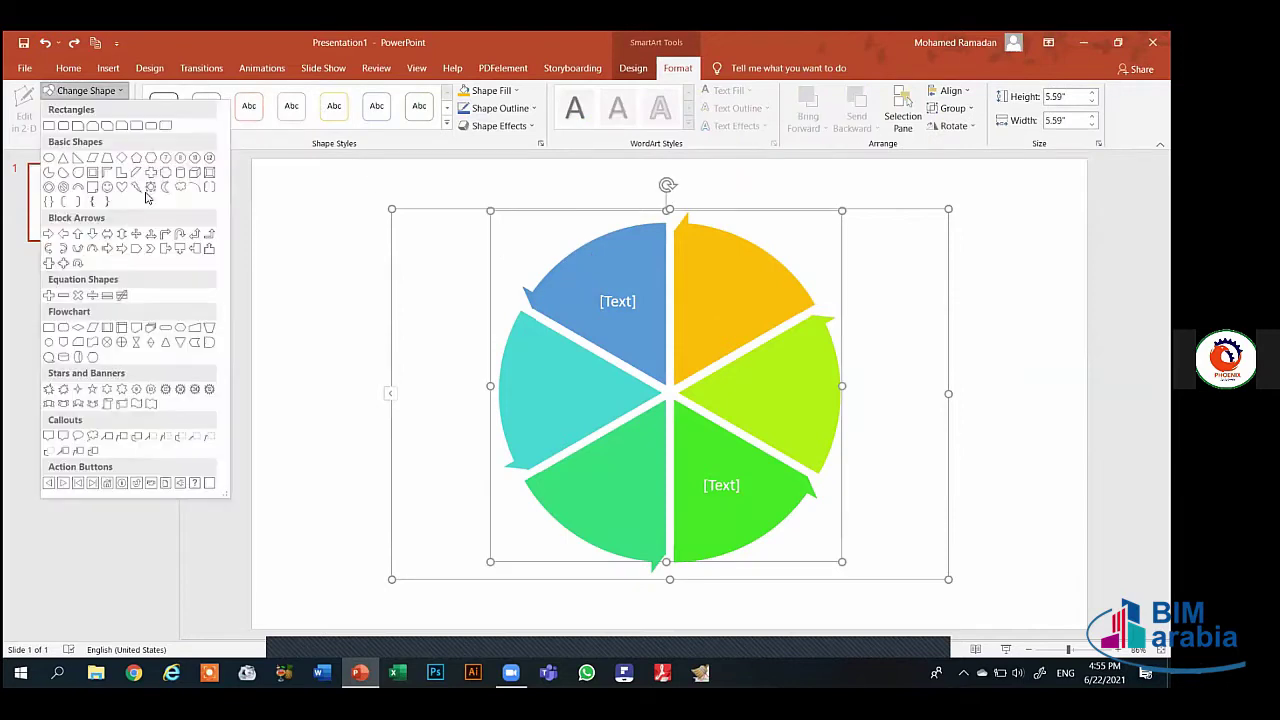
pyautogui.click(618, 295)
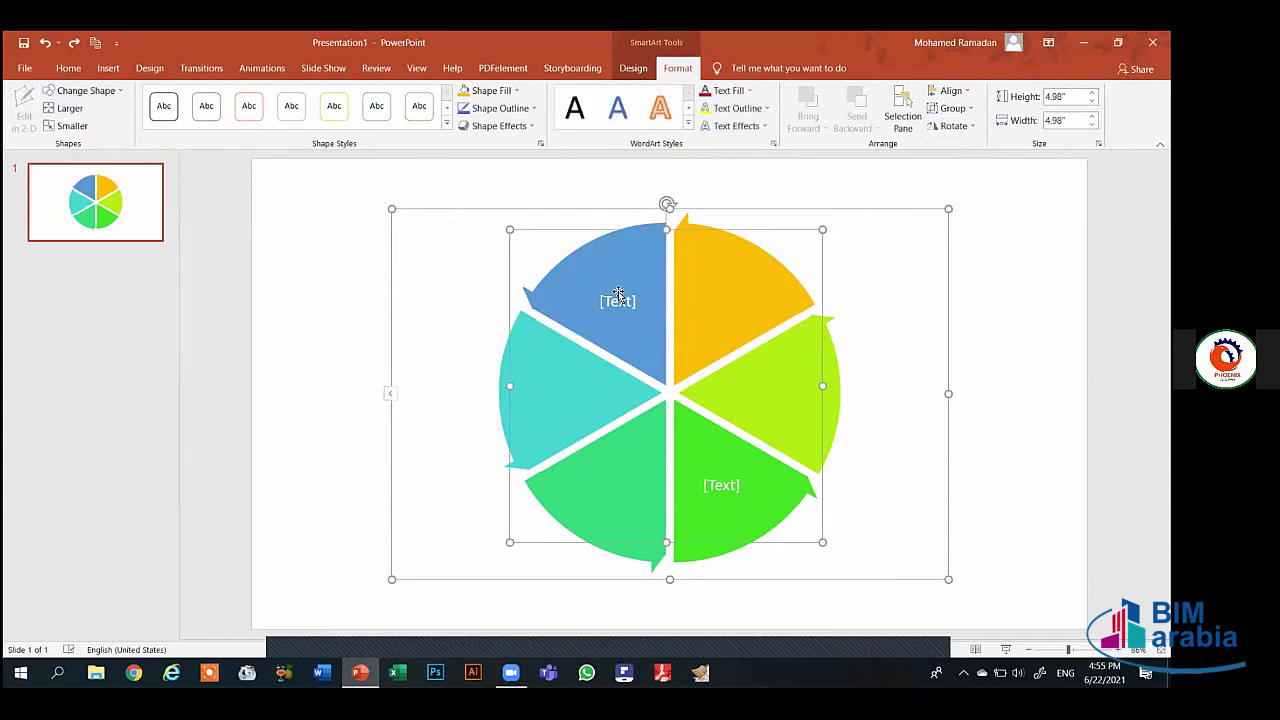
pyautogui.click(100, 91)
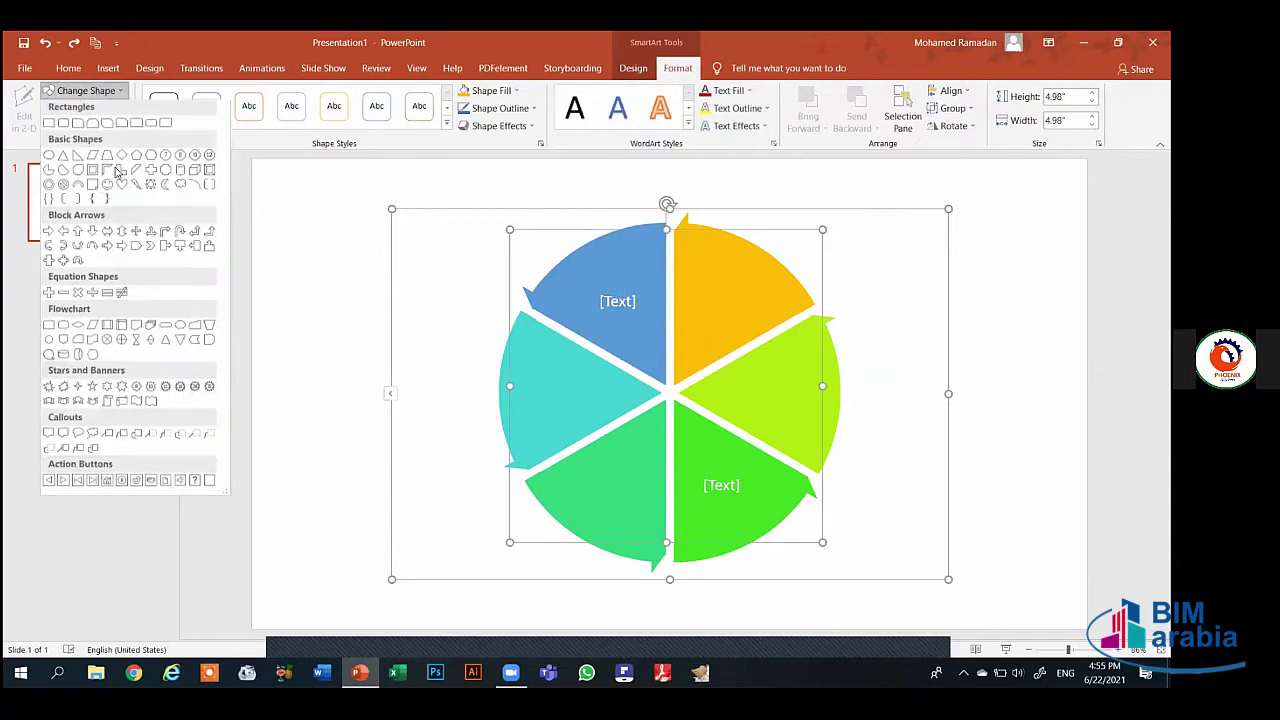
pyautogui.click(106, 158)
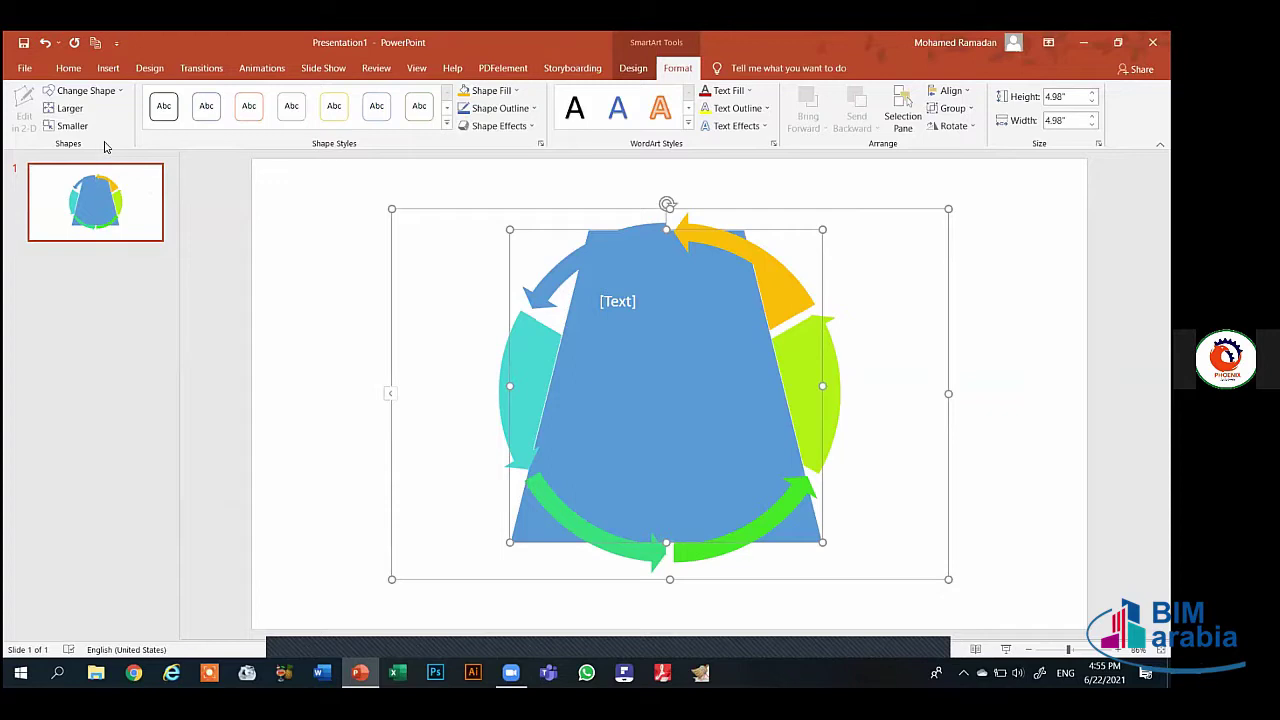
pyautogui.hotkey('ctrl', 'z')
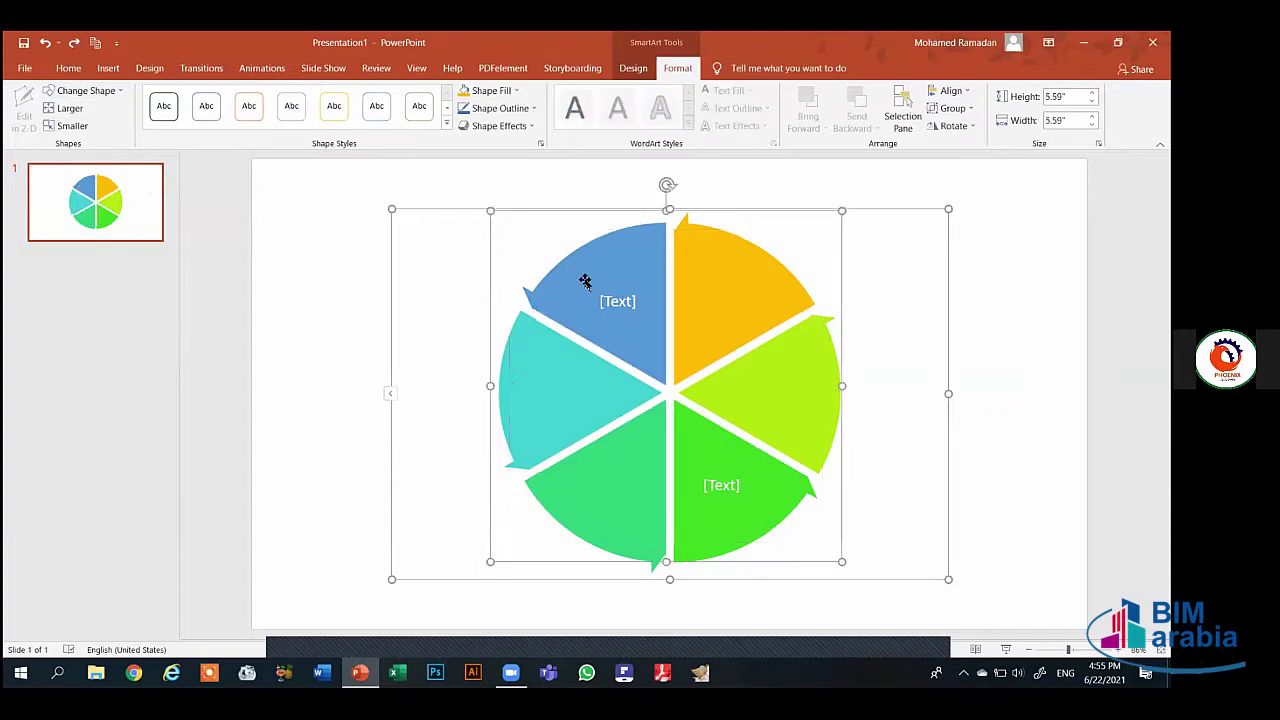
pyautogui.click(118, 91)
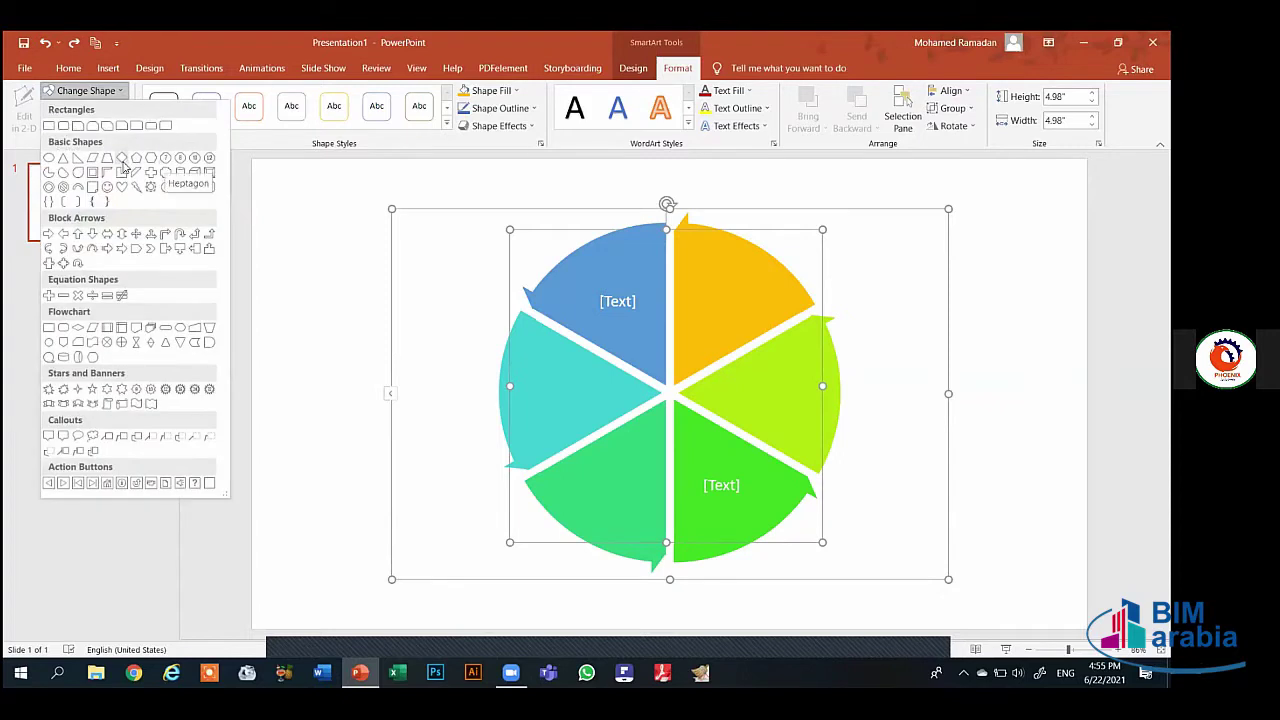
pyautogui.click(95, 329)
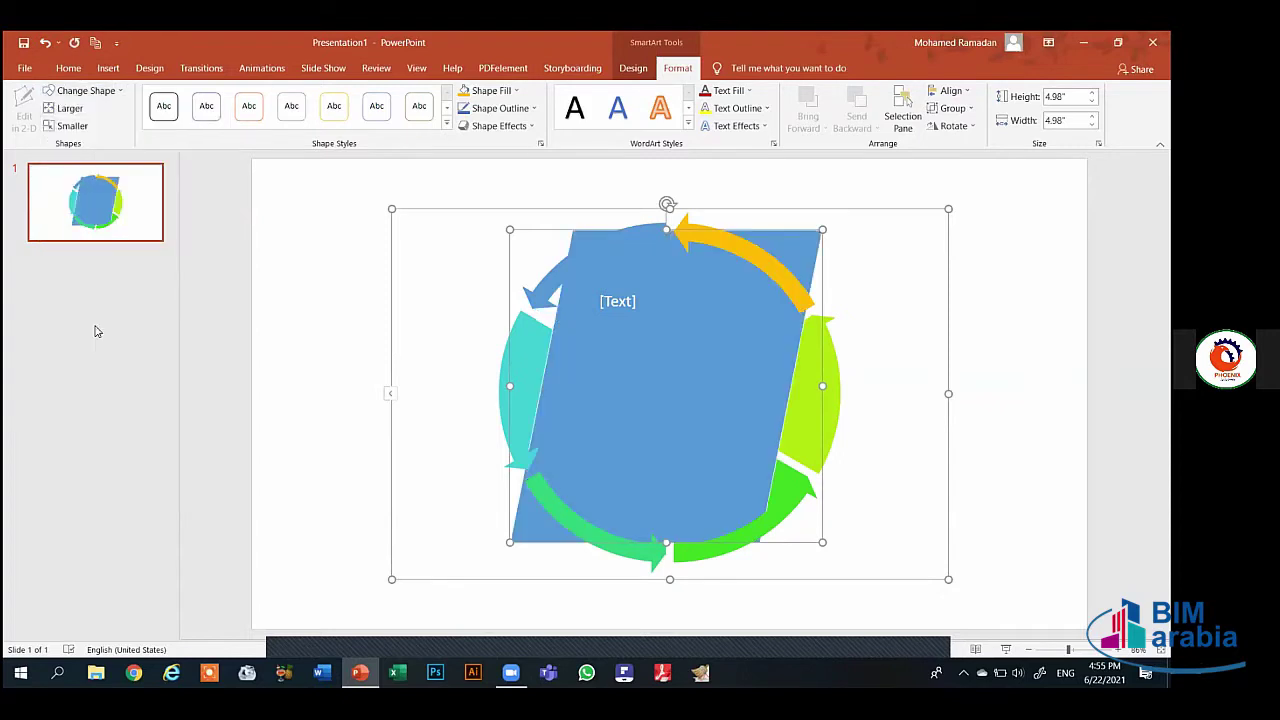
pyautogui.hotkey('ctrl', 'z')
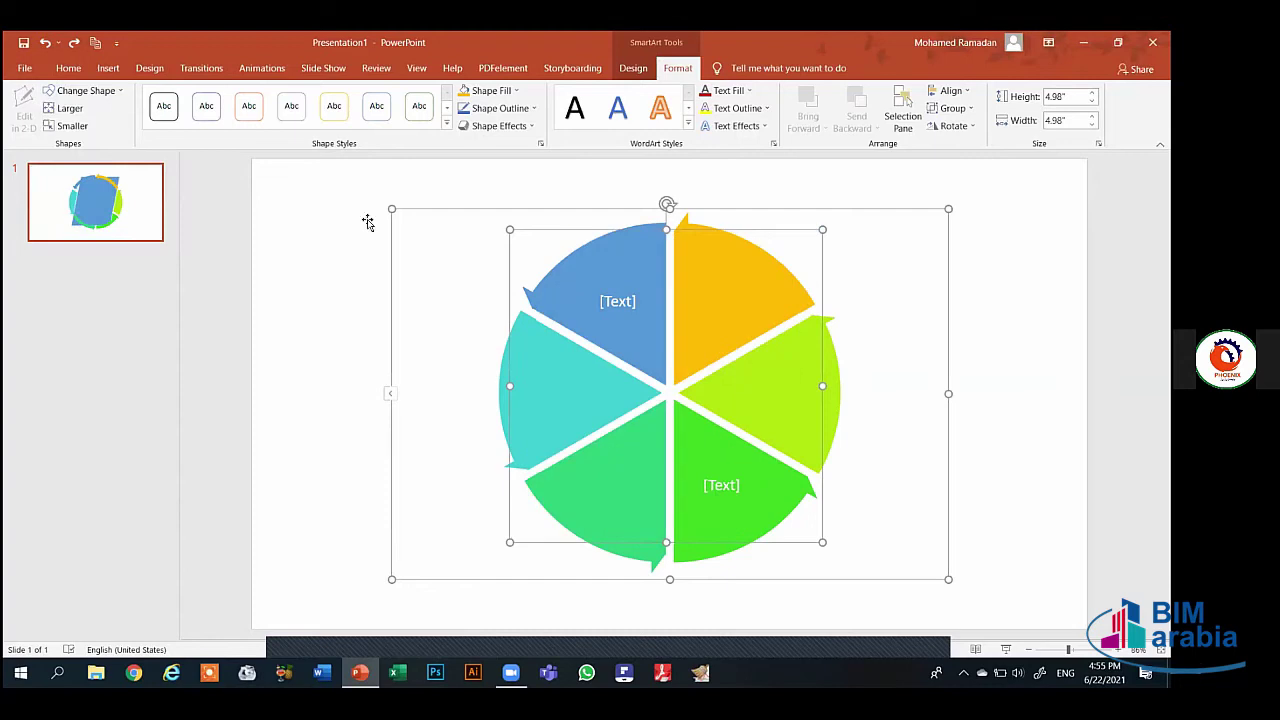
pyautogui.click(613, 278)
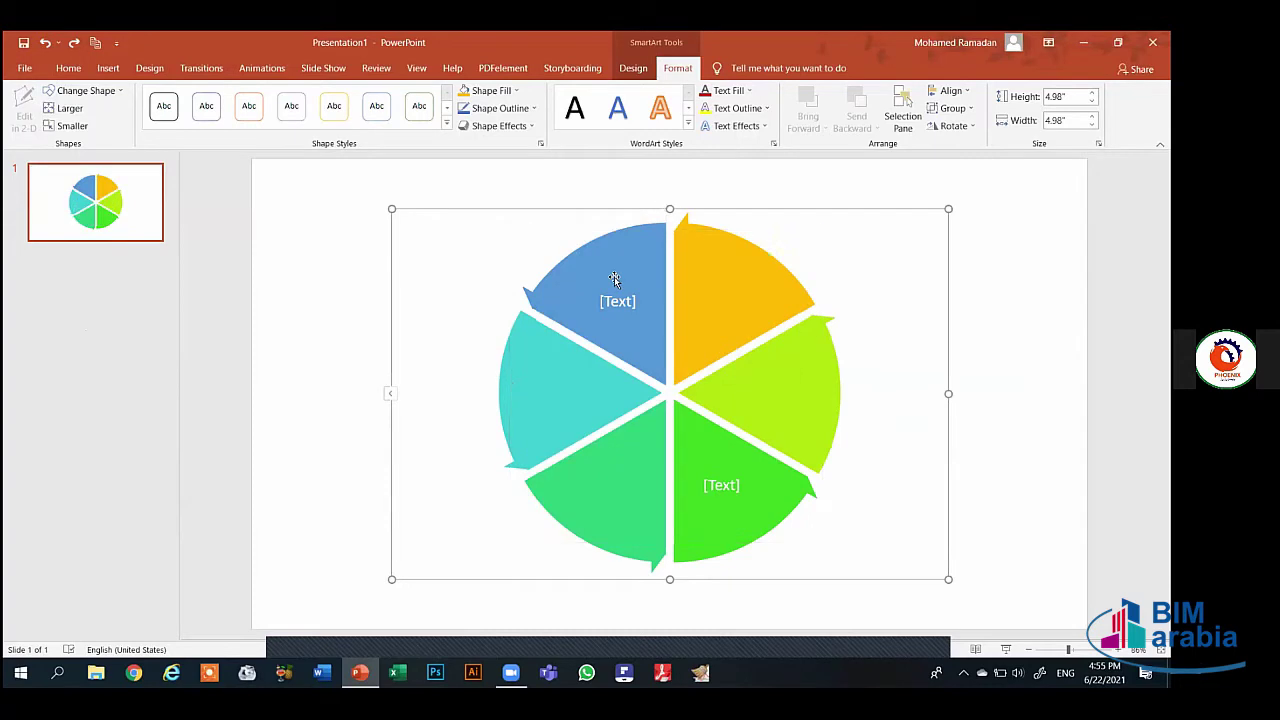
pyautogui.click(613, 278)
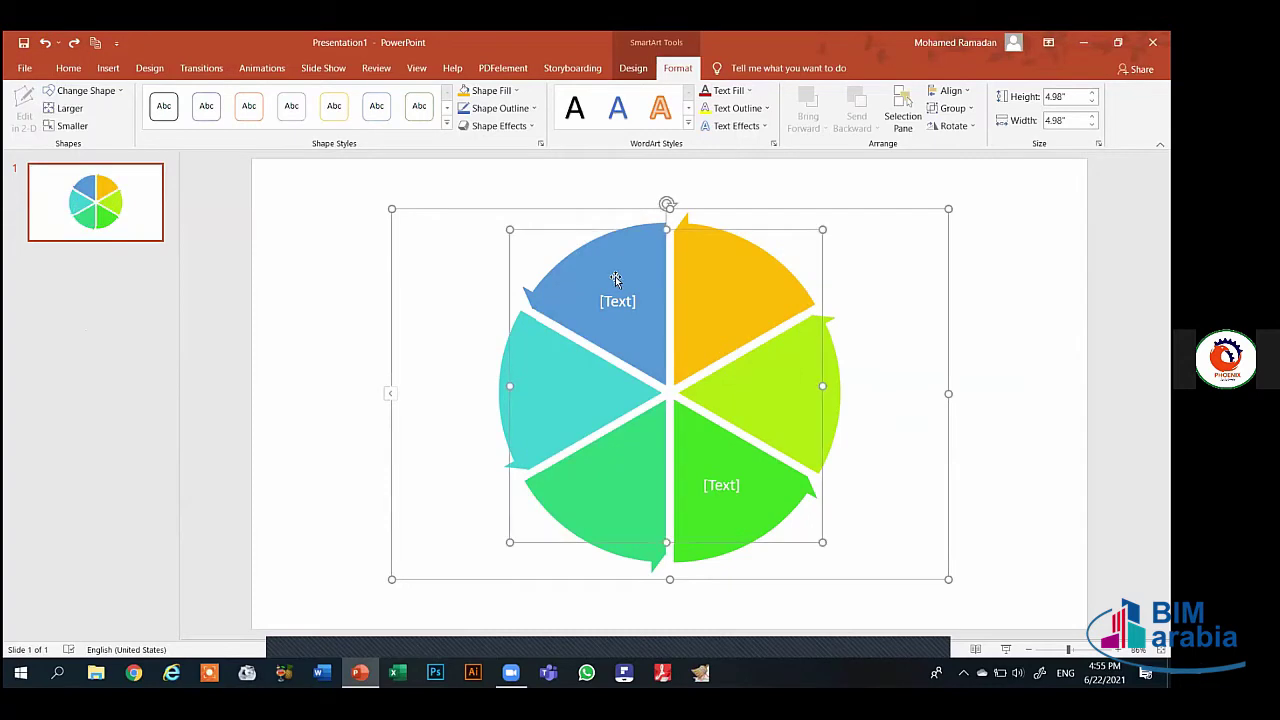
pyautogui.click(62, 109)
pyautogui.click(62, 109)
pyautogui.click(62, 109)
pyautogui.click(62, 109)
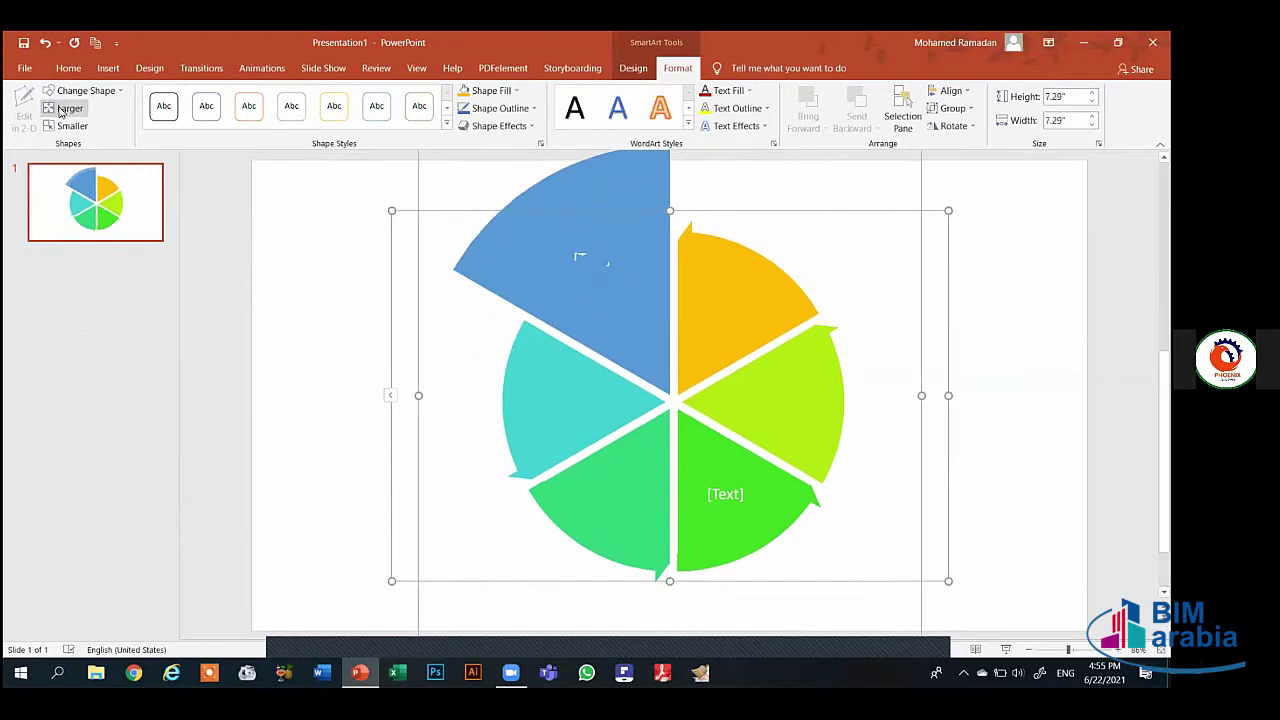
pyautogui.click(62, 126)
pyautogui.click(62, 126)
pyautogui.click(62, 126)
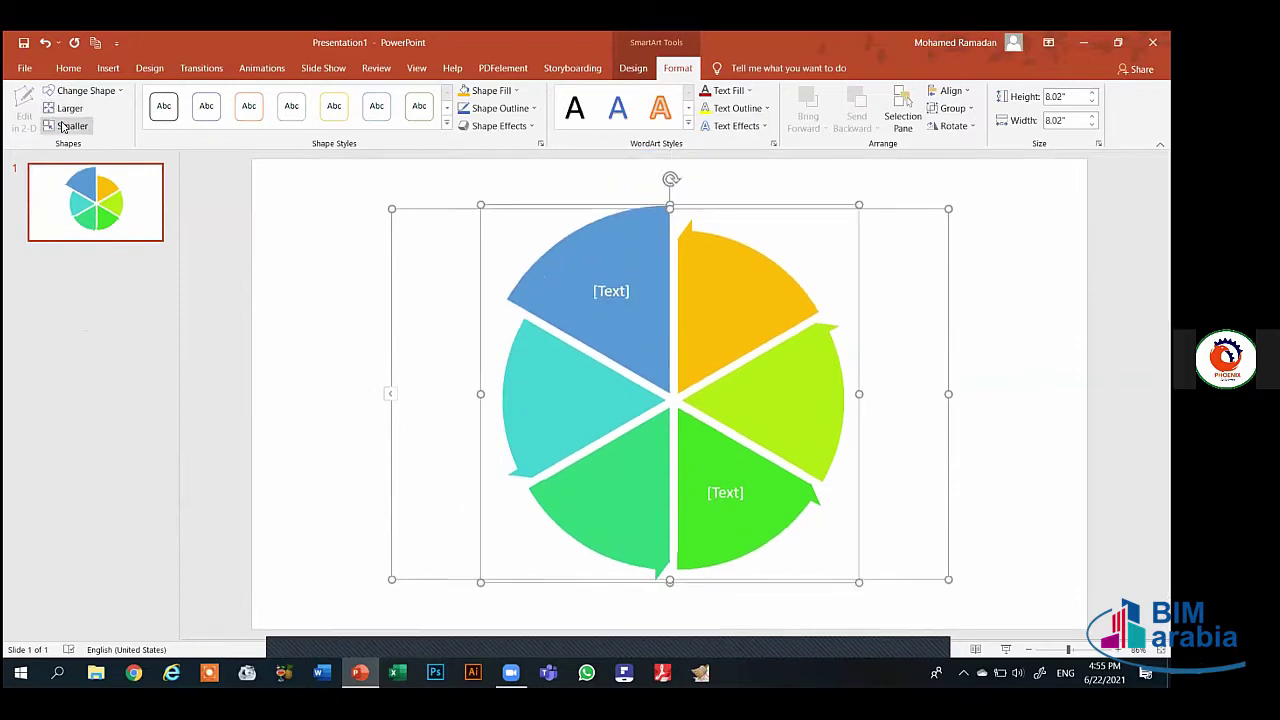
pyautogui.click(62, 126)
pyautogui.click(62, 126)
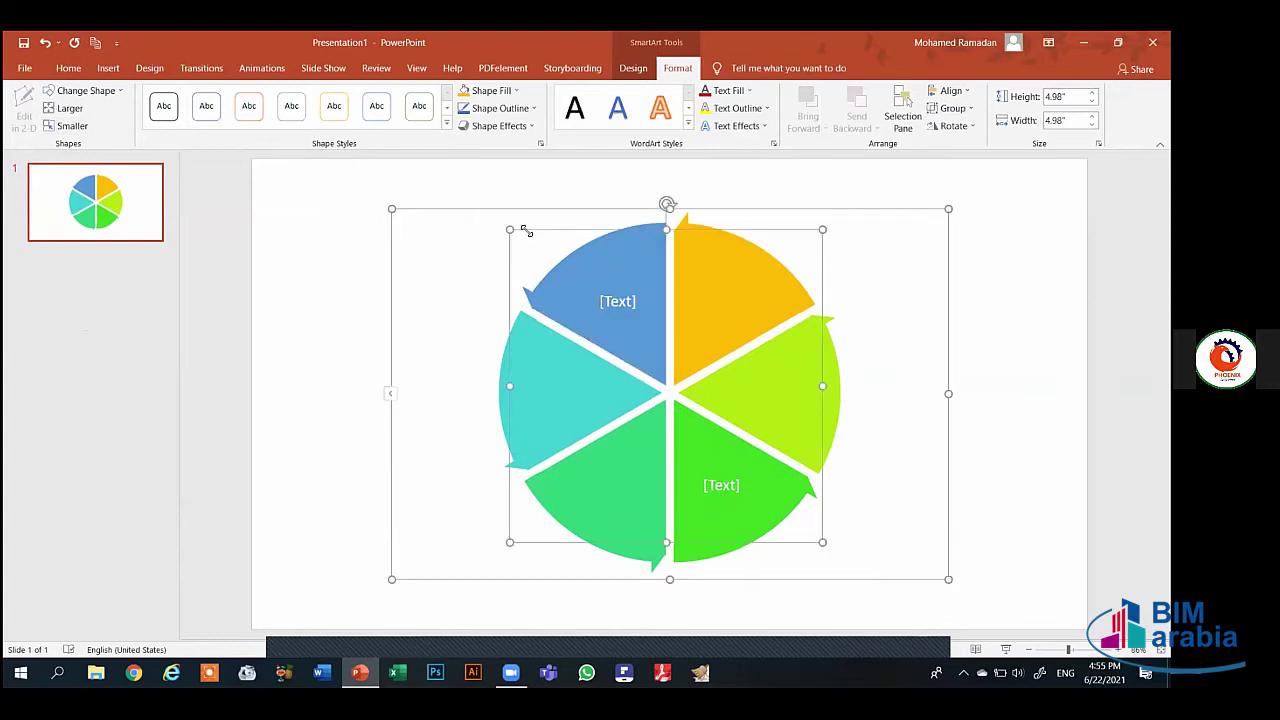
pyautogui.click(479, 208)
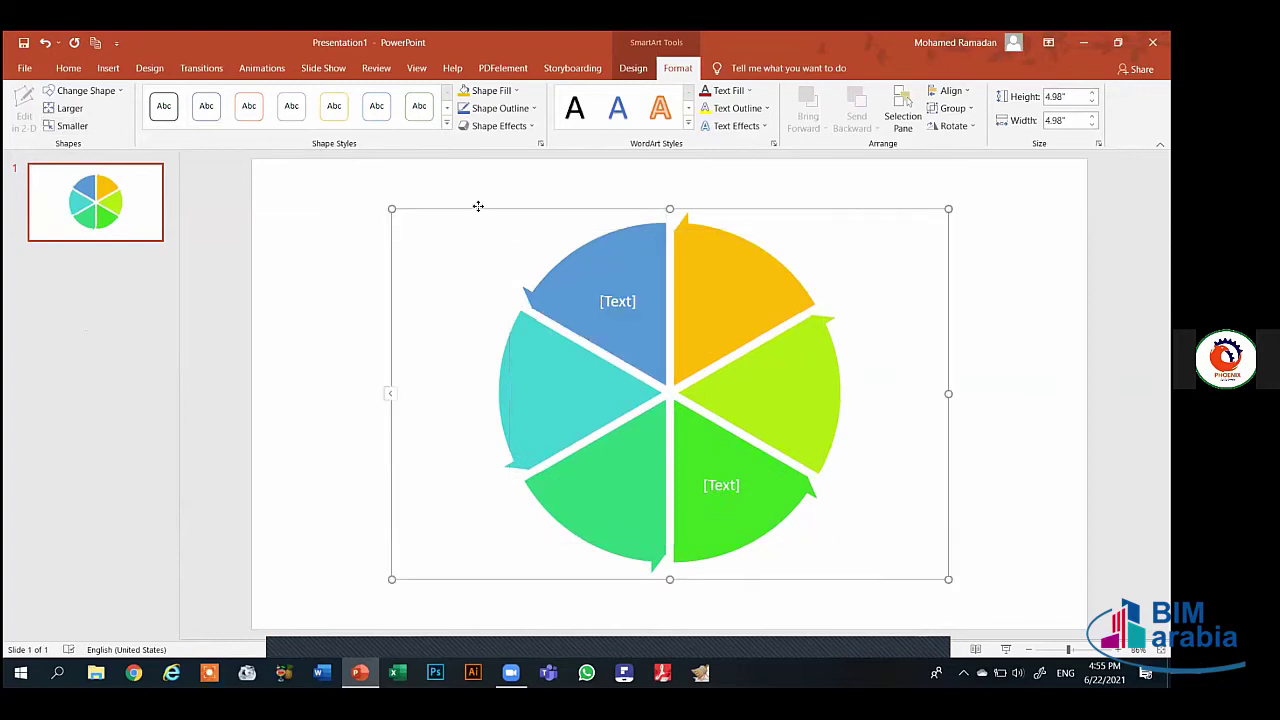
# Give the top-left segment a green Shape Style, leaving Shape Fill unchanged
pyautogui.click(622, 272)
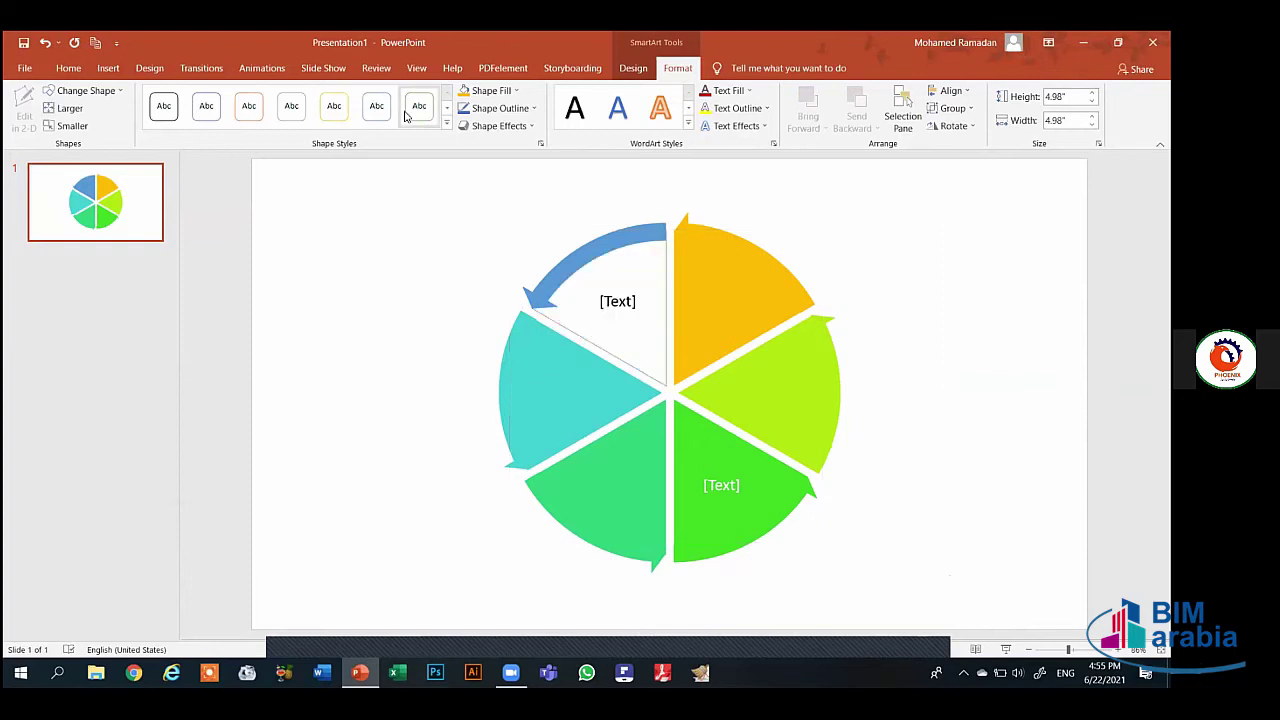
pyautogui.click(447, 110)
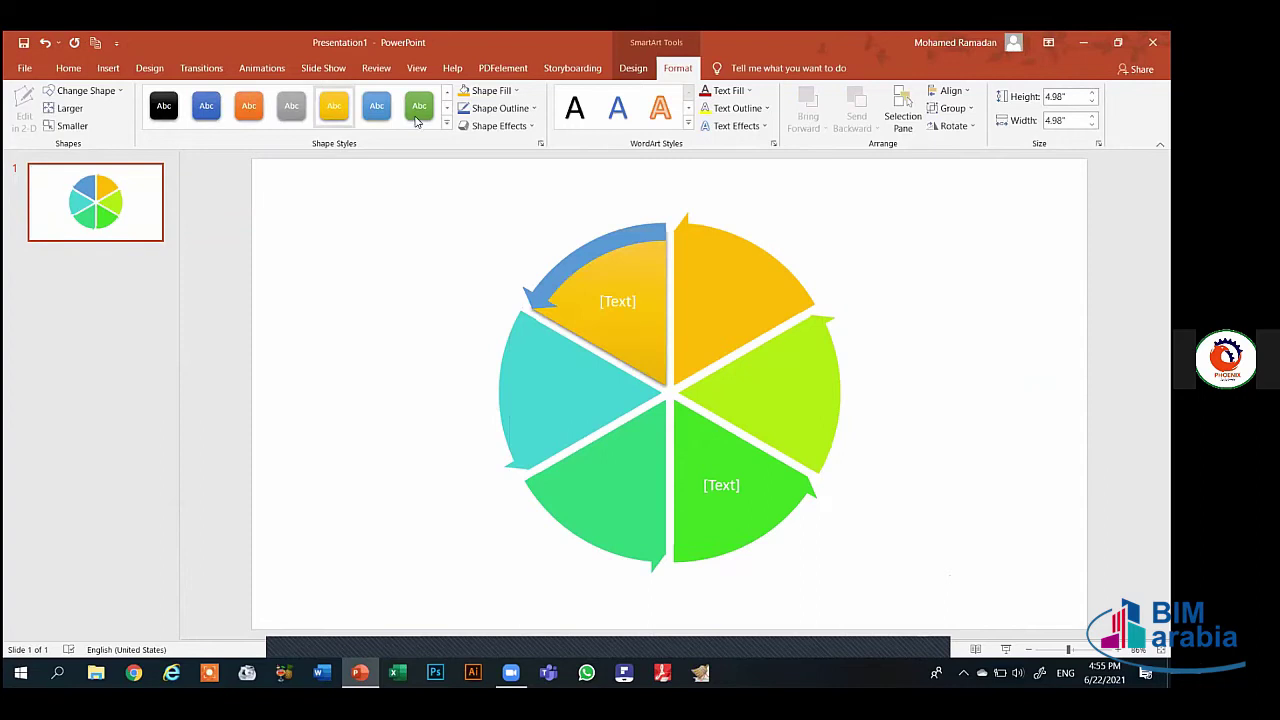
pyautogui.click(504, 92)
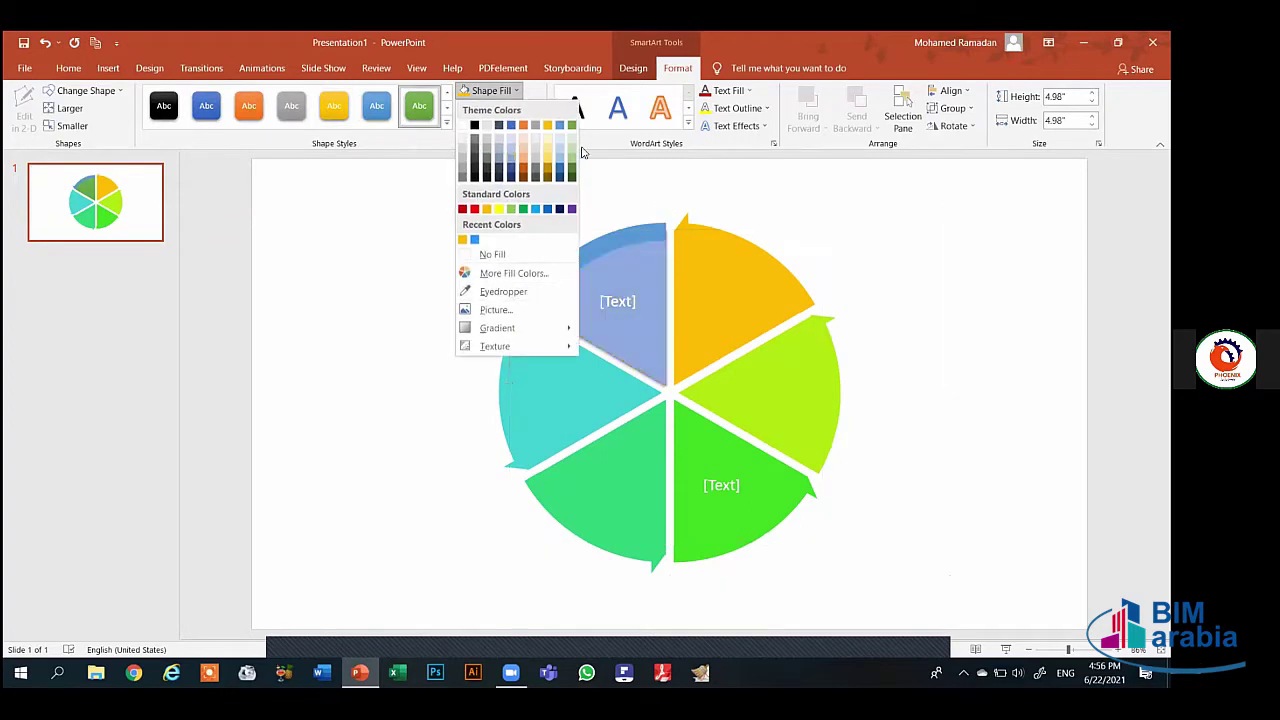
pyautogui.click(516, 91)
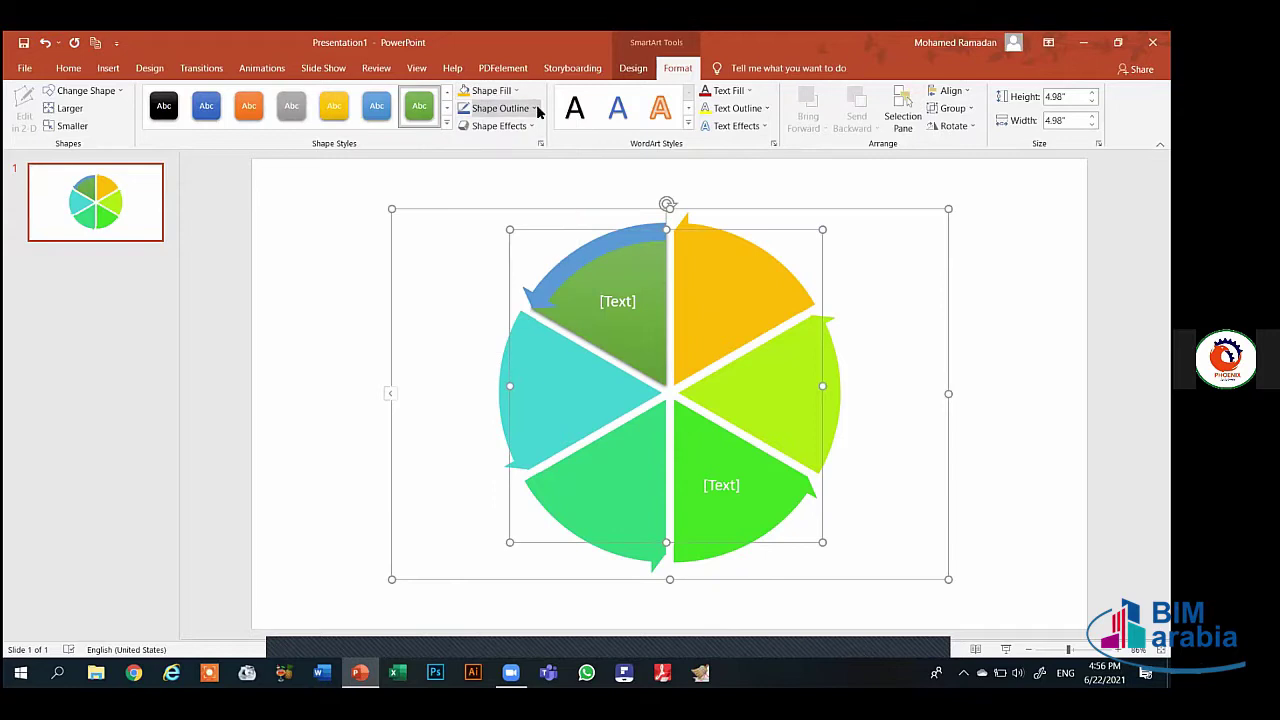
# Check the segment's Shape Outline and Shape Effects menus without changing anything
pyautogui.click(533, 110)
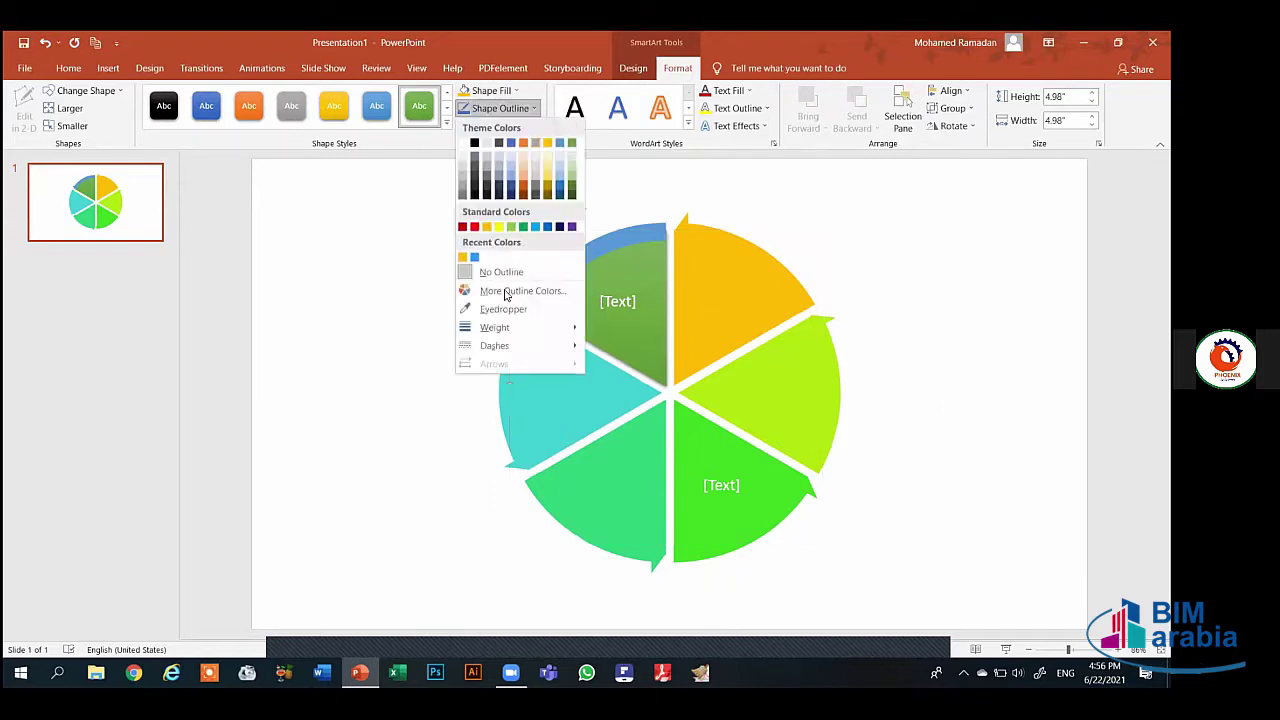
pyautogui.click(490, 190)
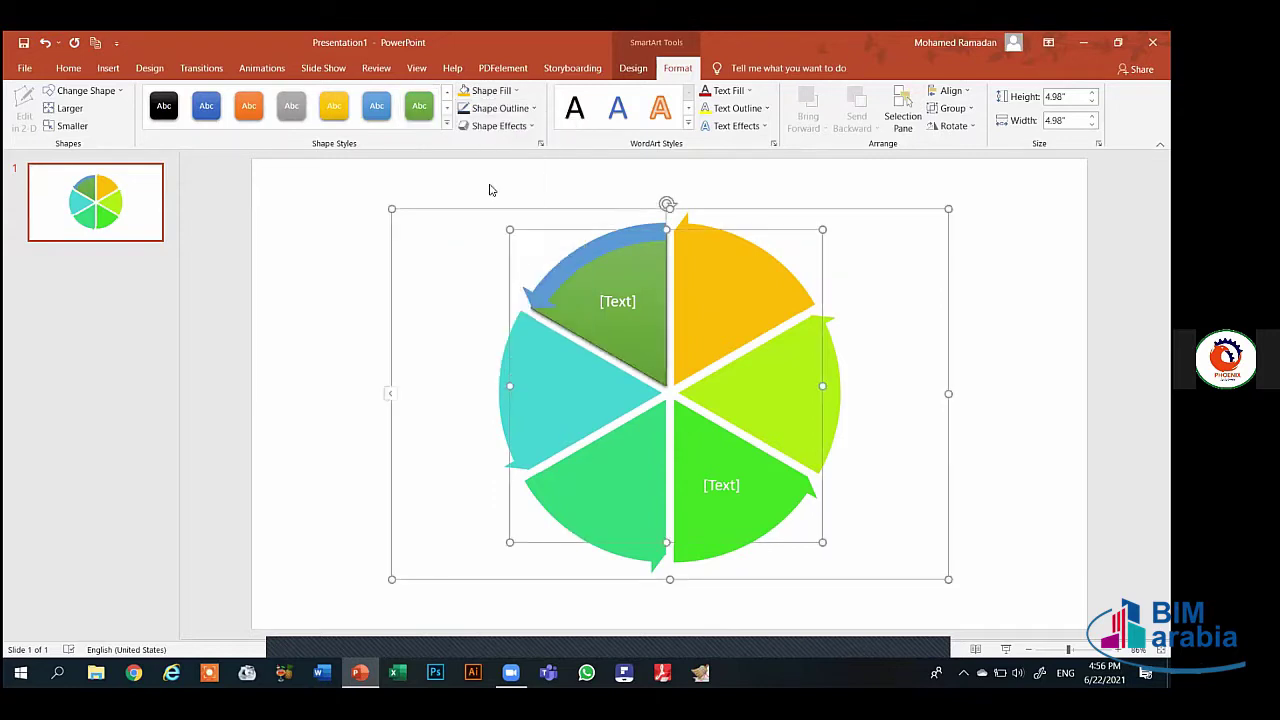
pyautogui.click(505, 126)
pyautogui.moveTo(540, 357)
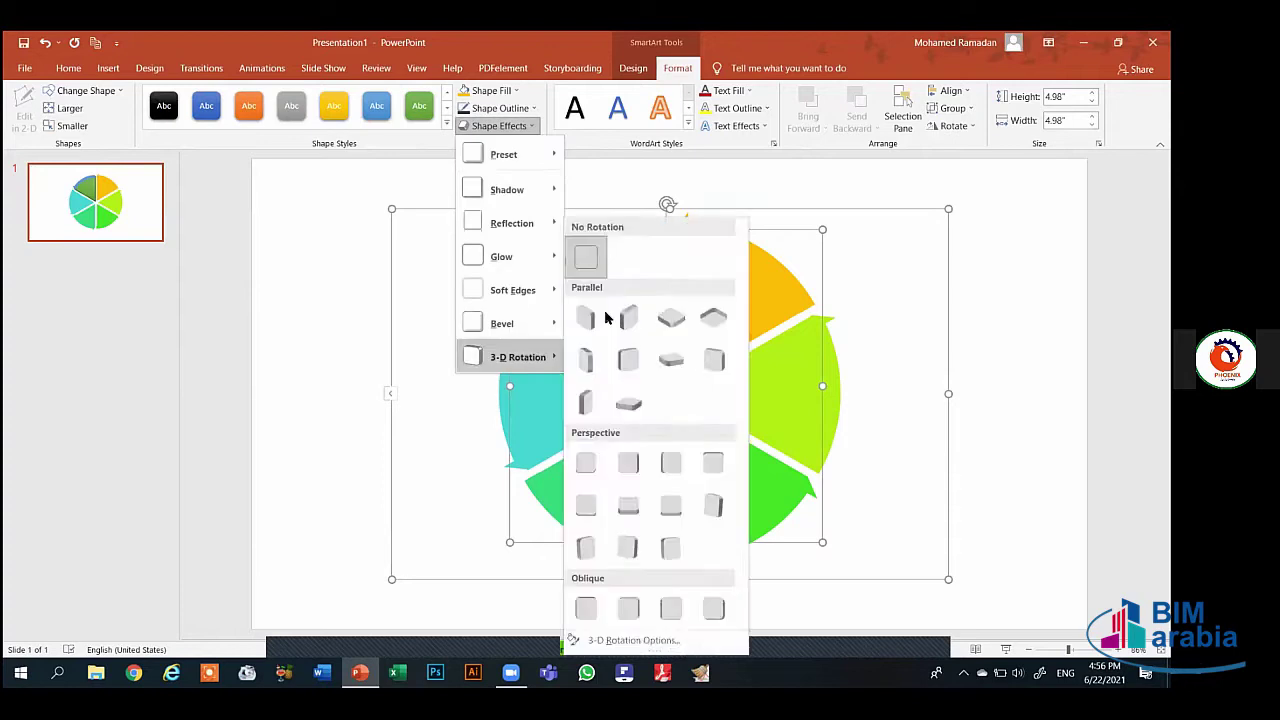
pyautogui.click(837, 235)
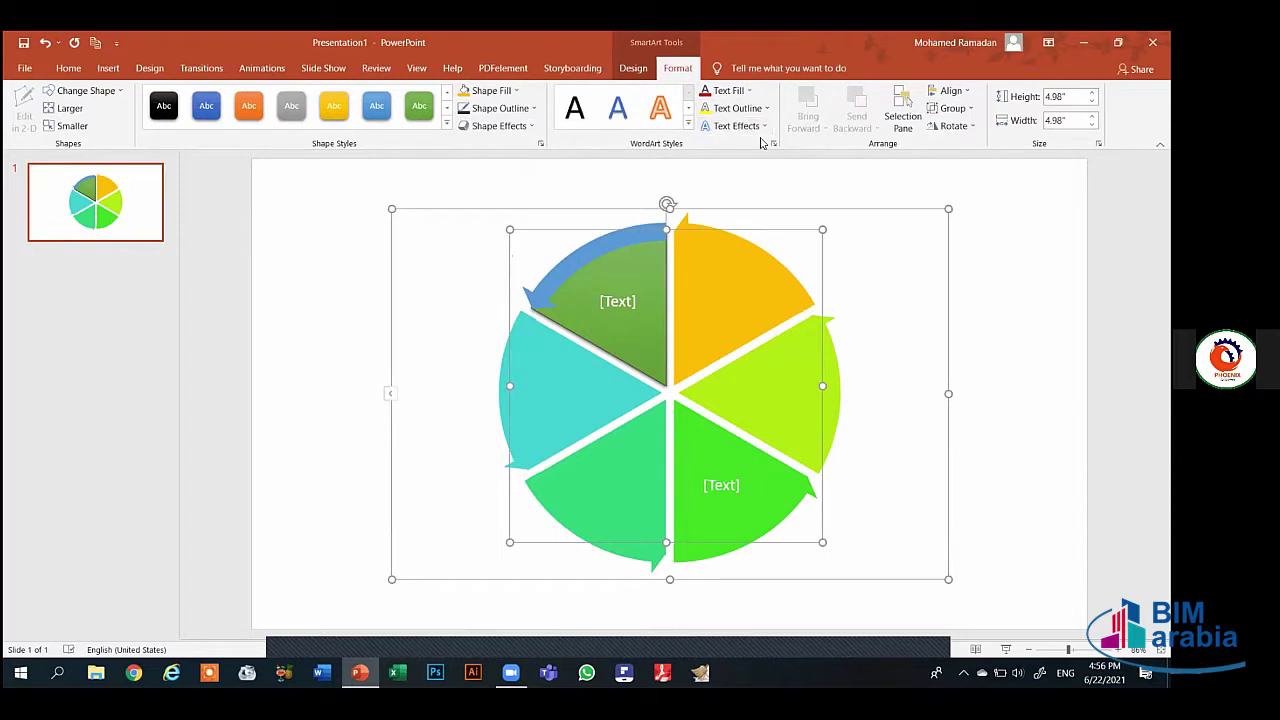
pyautogui.click(764, 130)
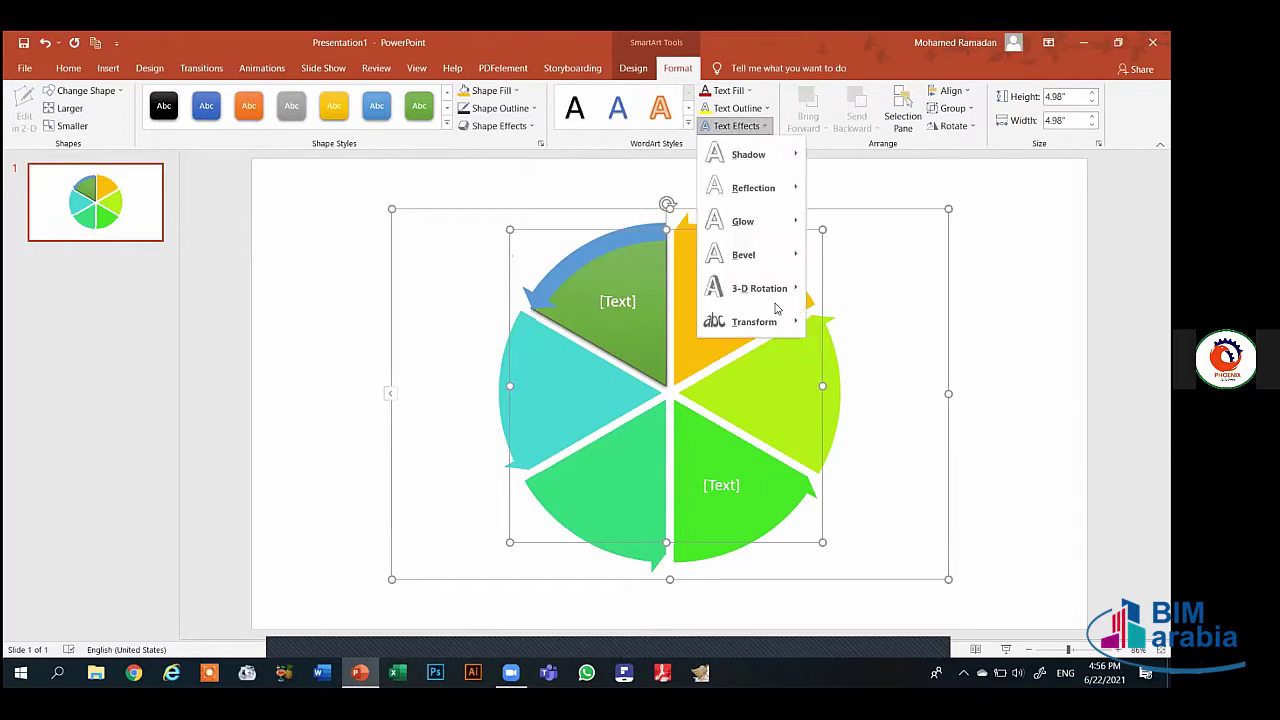
pyautogui.moveTo(775, 321)
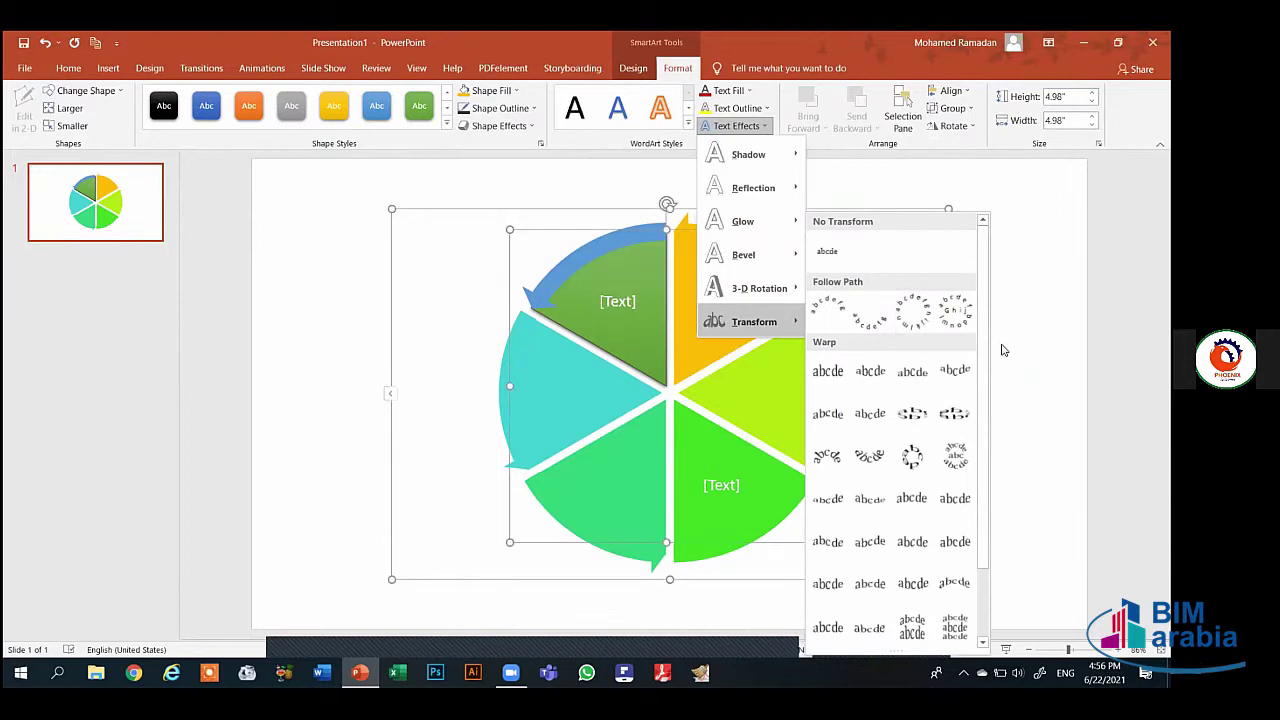
pyautogui.click(1004, 350)
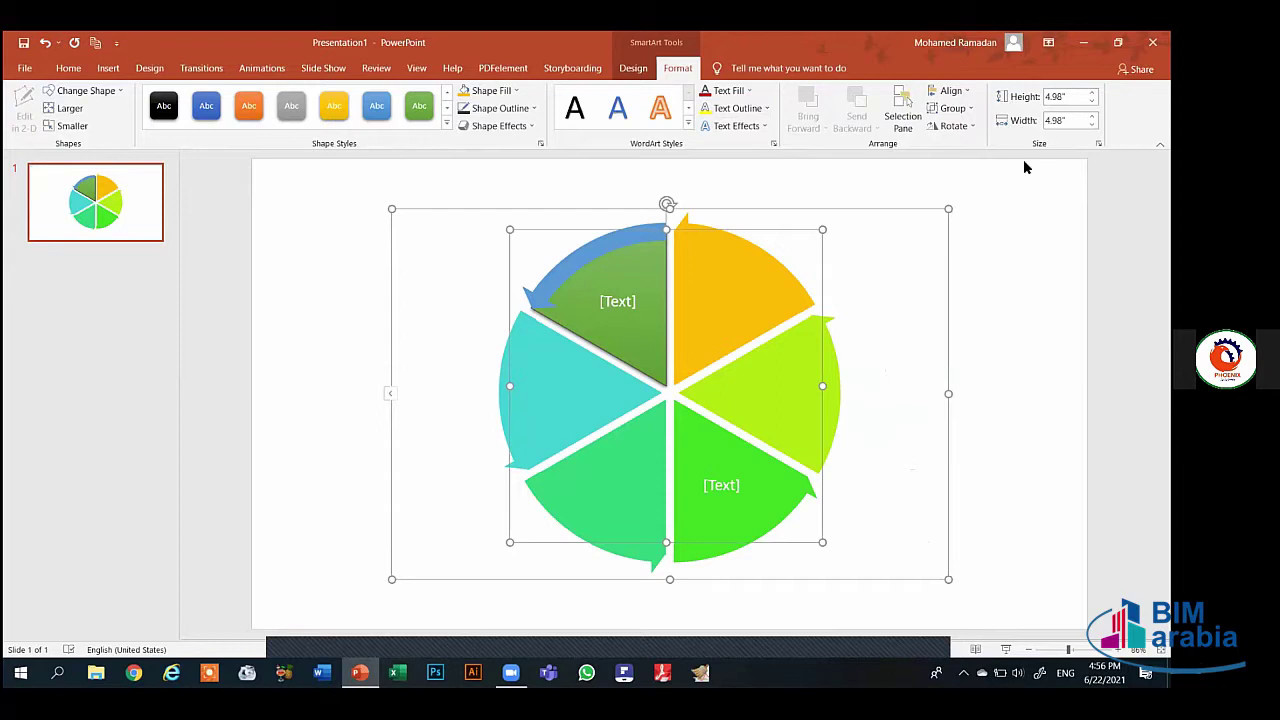
# Undo the stray pastes, then select the SmartArt frame and delete it, leaving slide 1 blank
pyautogui.click(354, 206)
pyautogui.hotkey('ctrl', 'v')
pyautogui.hotkey('ctrl', 'z')
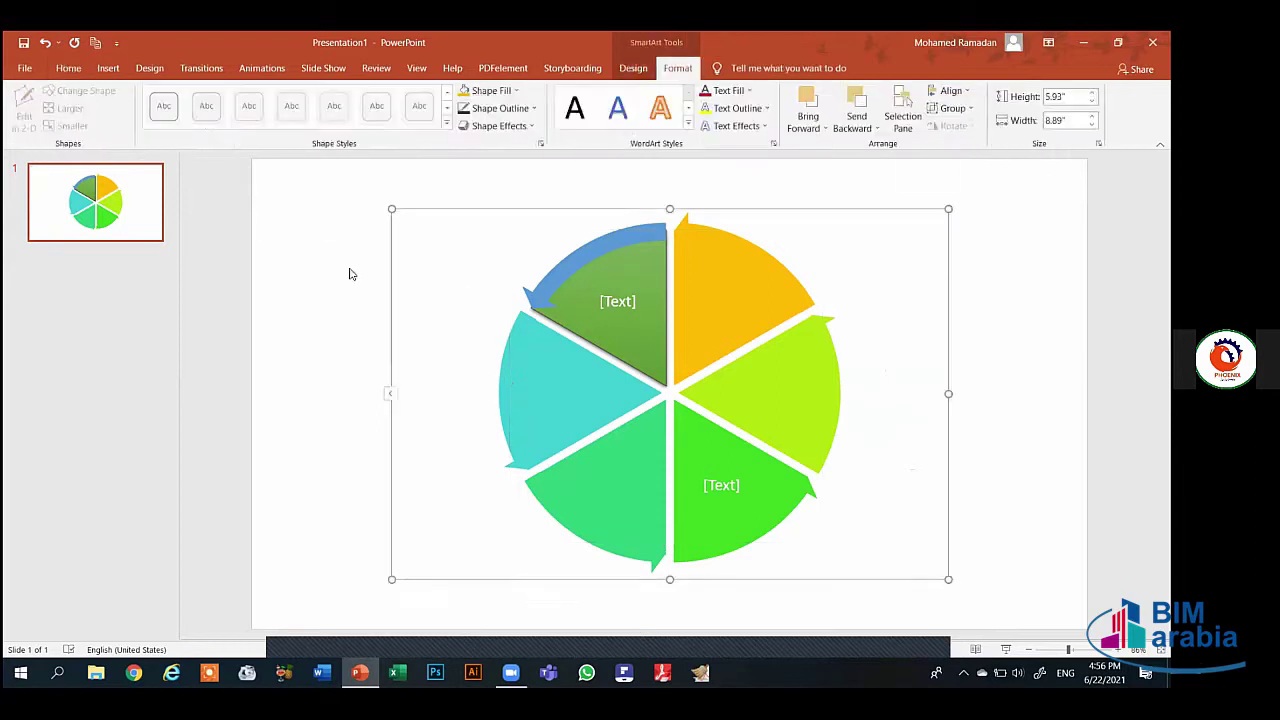
pyautogui.press('Escape')
pyautogui.click(110, 70)
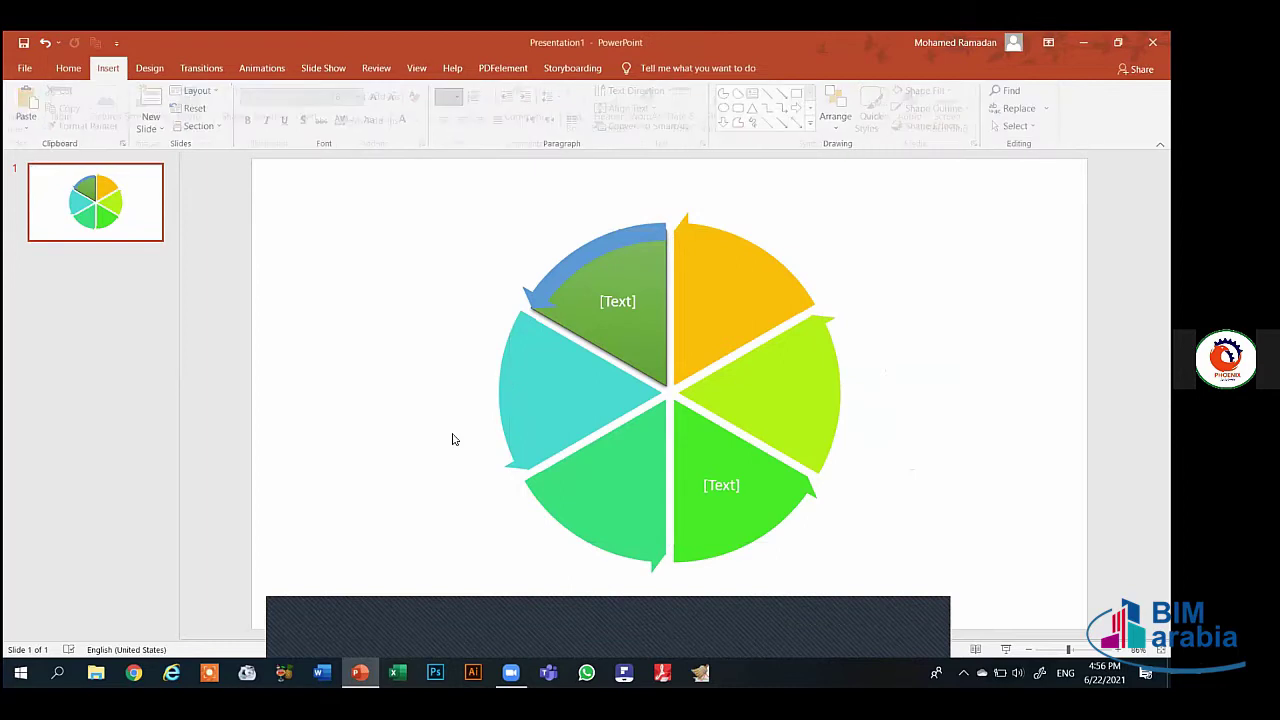
pyautogui.click(452, 440)
pyautogui.hotkey('ctrl', 'v')
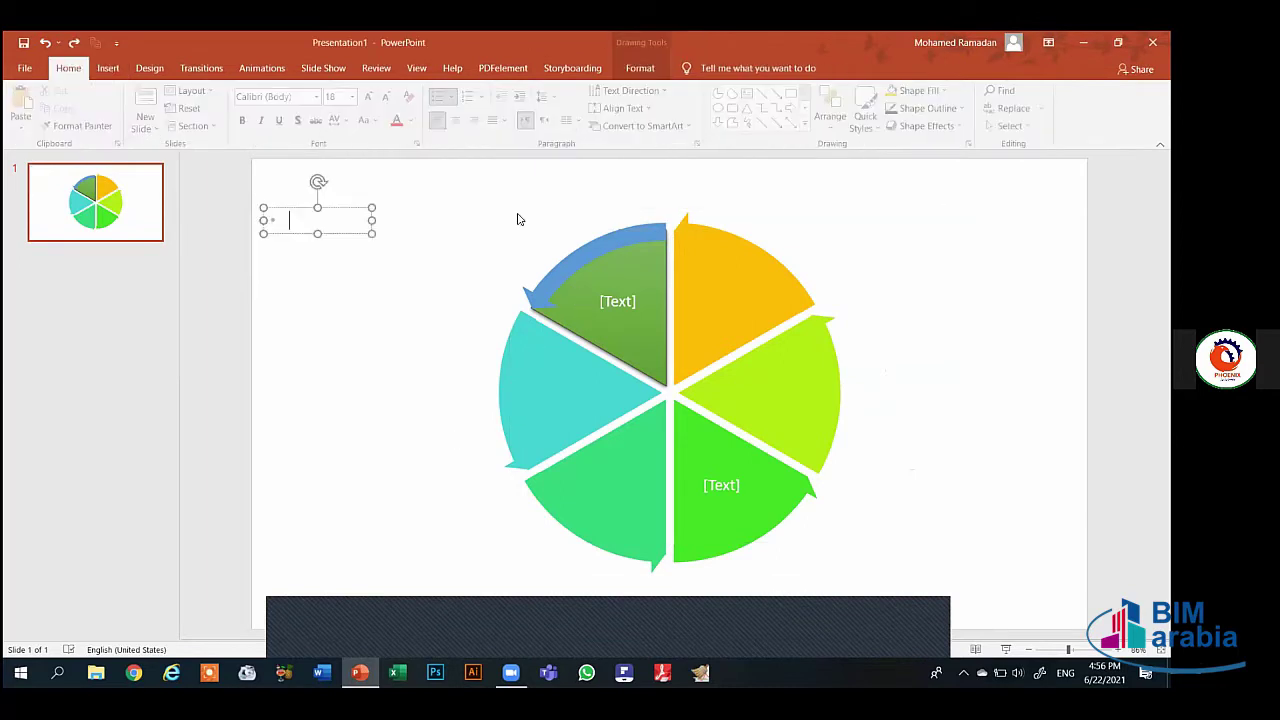
pyautogui.hotkey('ctrl', 'z')
pyautogui.click(520, 215)
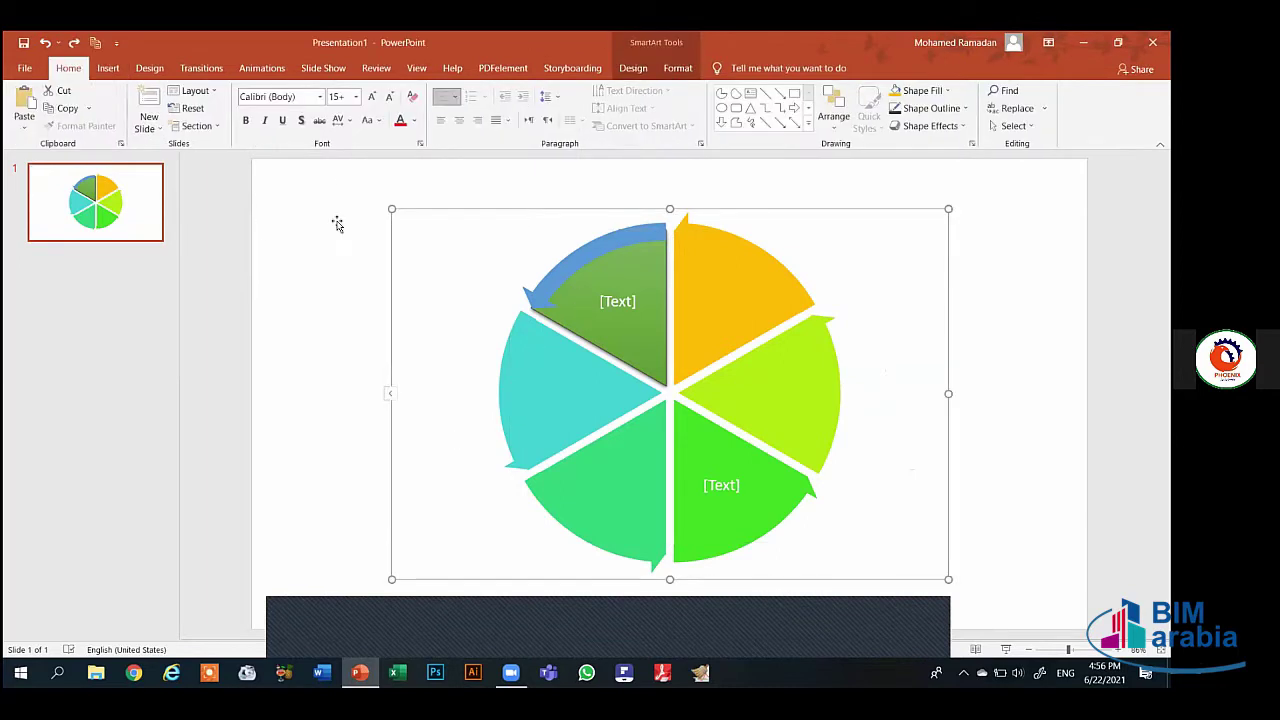
pyautogui.press('Delete')
pyautogui.press('Delete')
pyautogui.click(110, 68)
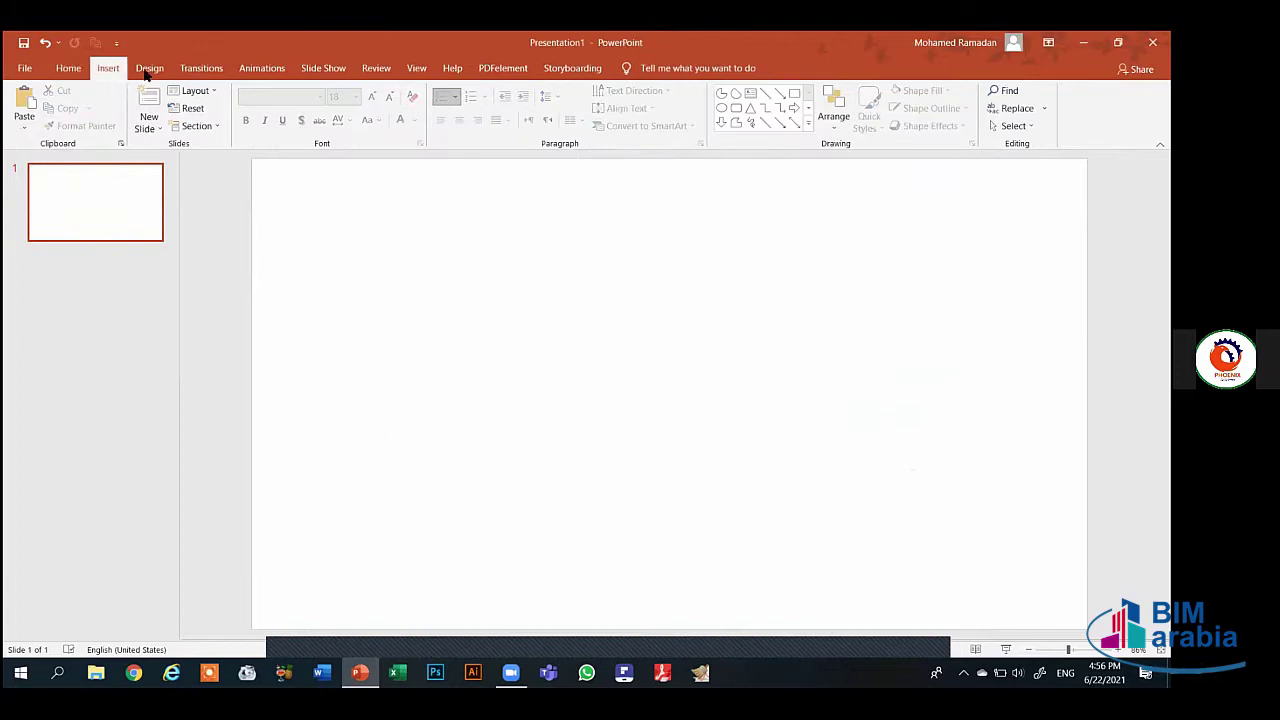
# Insert a default Line chart of Series 1–3 over Category 1–4 and close its data sheet
pyautogui.click(313, 110)
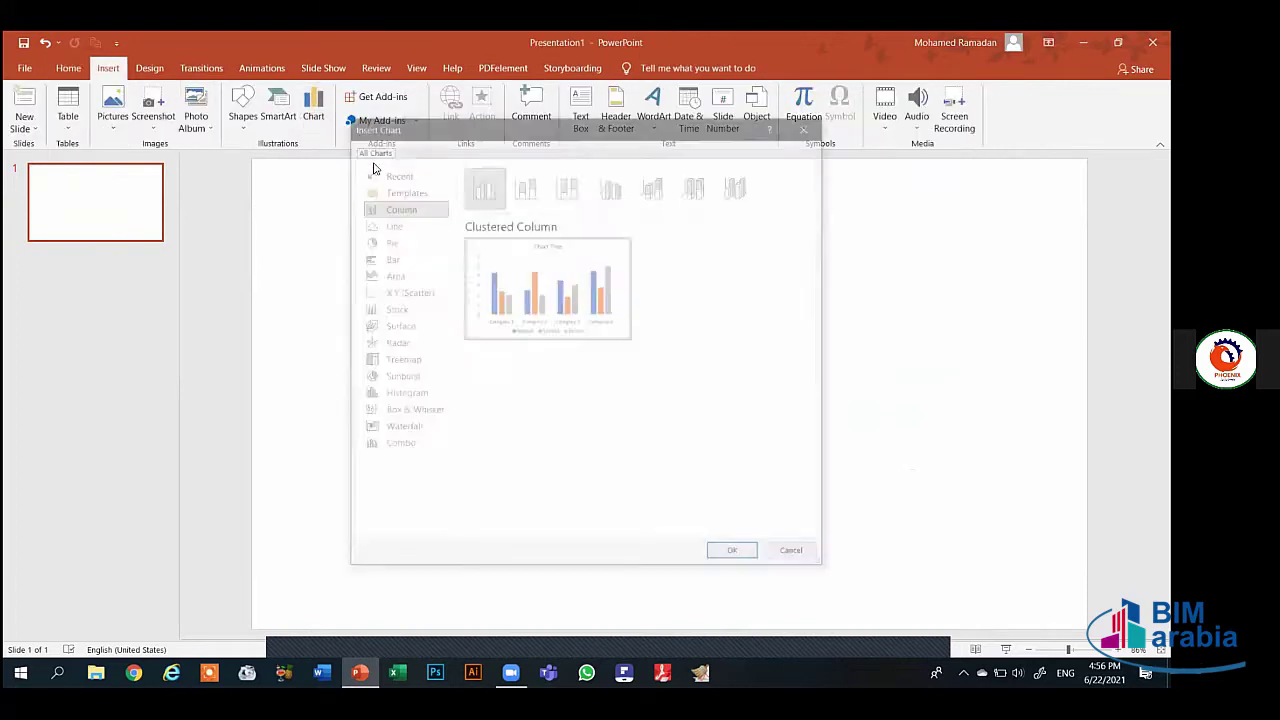
pyautogui.click(391, 224)
pyautogui.click(736, 555)
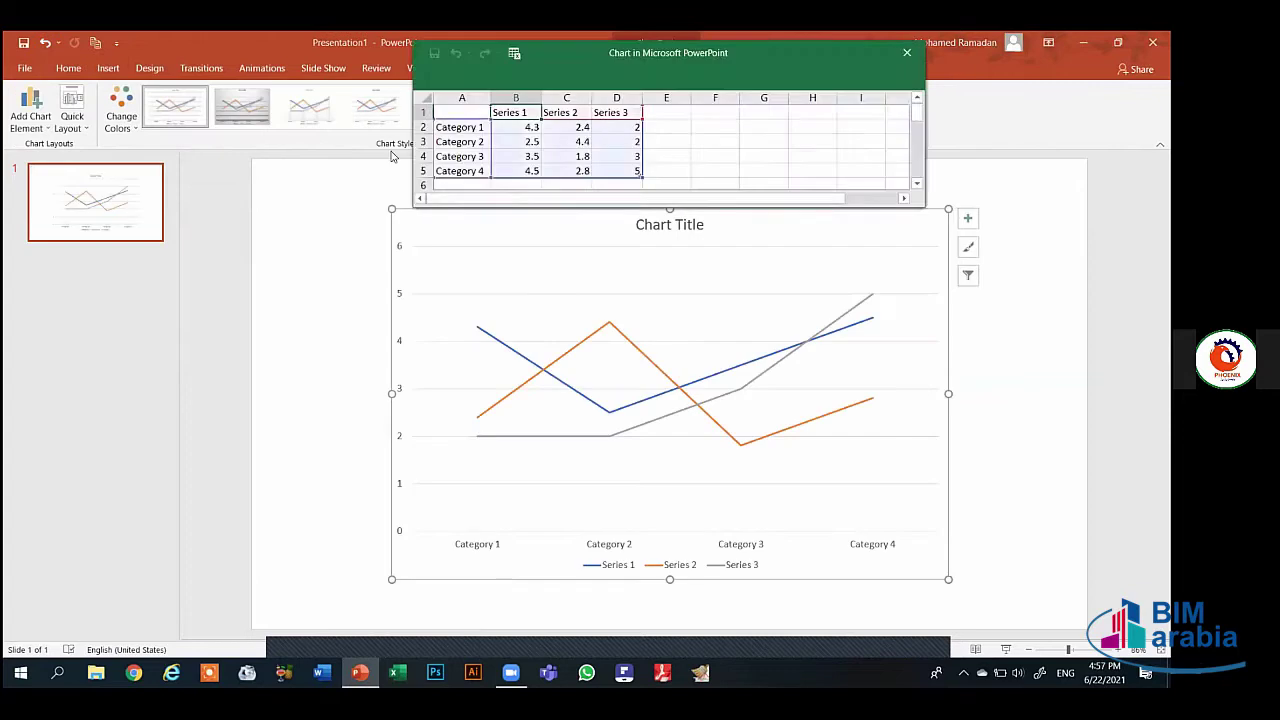
pyautogui.click(667, 43)
pyautogui.click(665, 72)
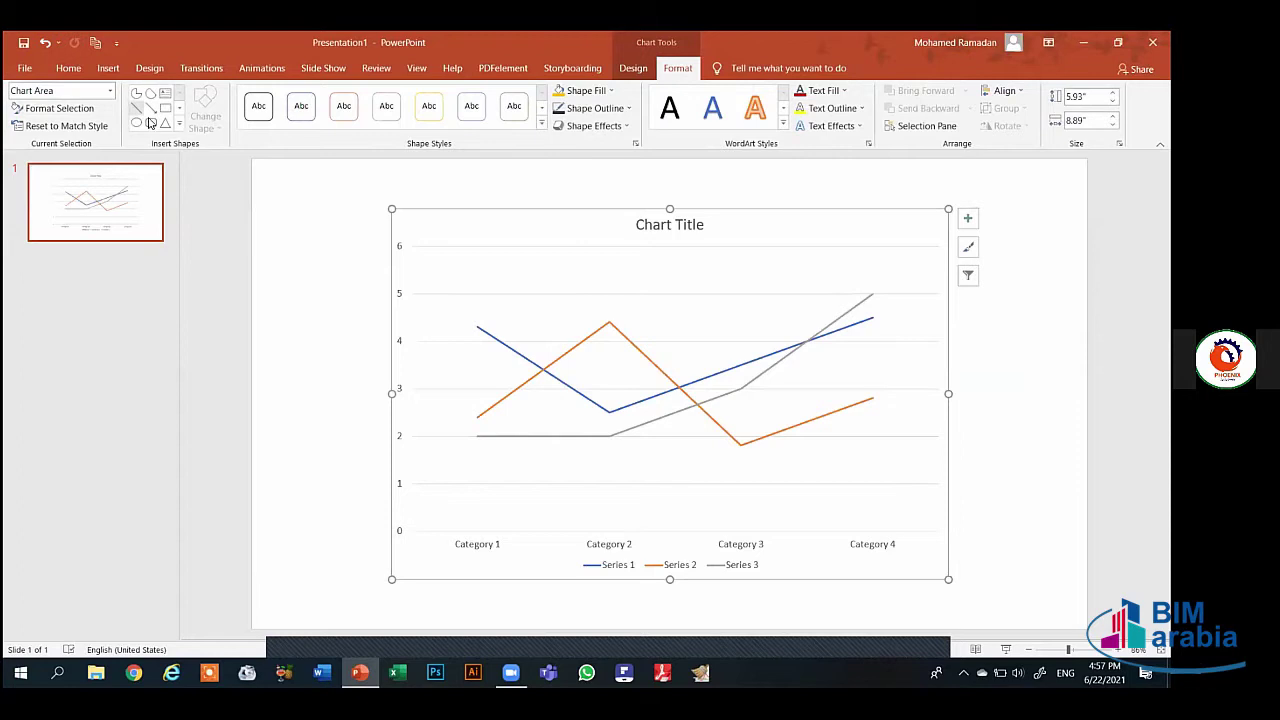
# Step through Chart Title, Vertical Axis, Legend and Horizontal Axis in Chart Elements, ending on Series 3
pyautogui.click(112, 92)
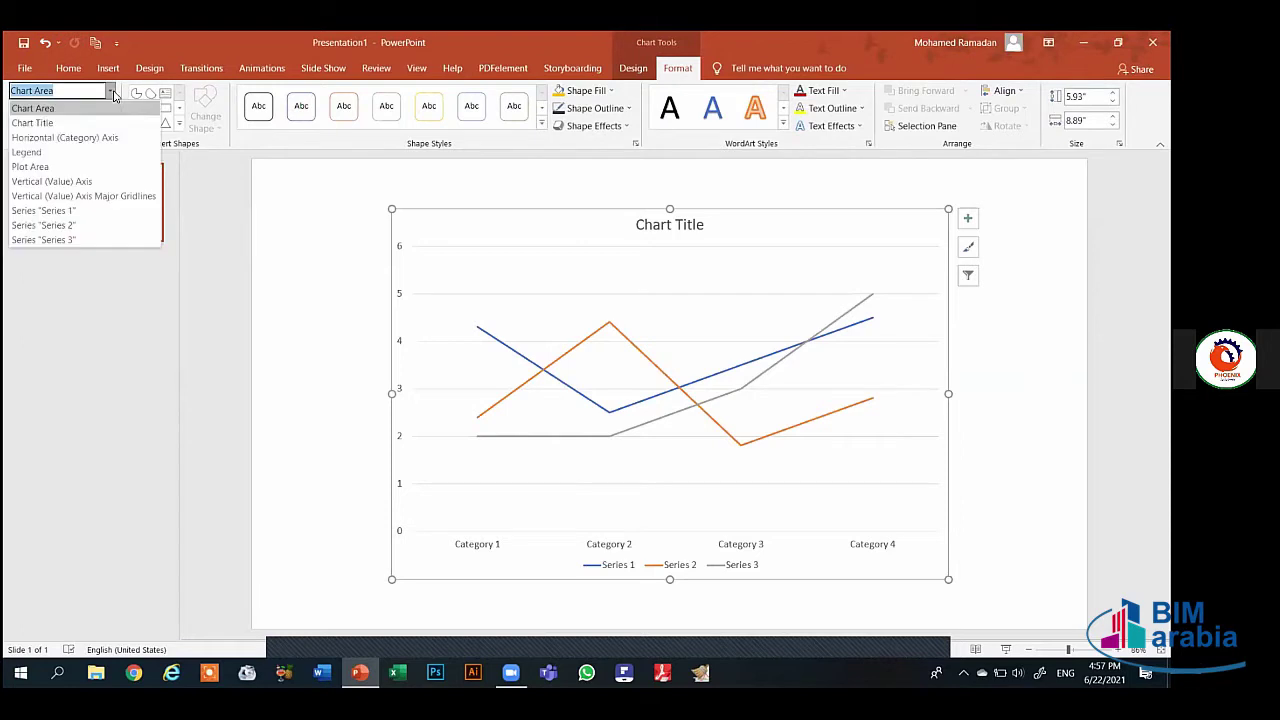
pyautogui.click(55, 124)
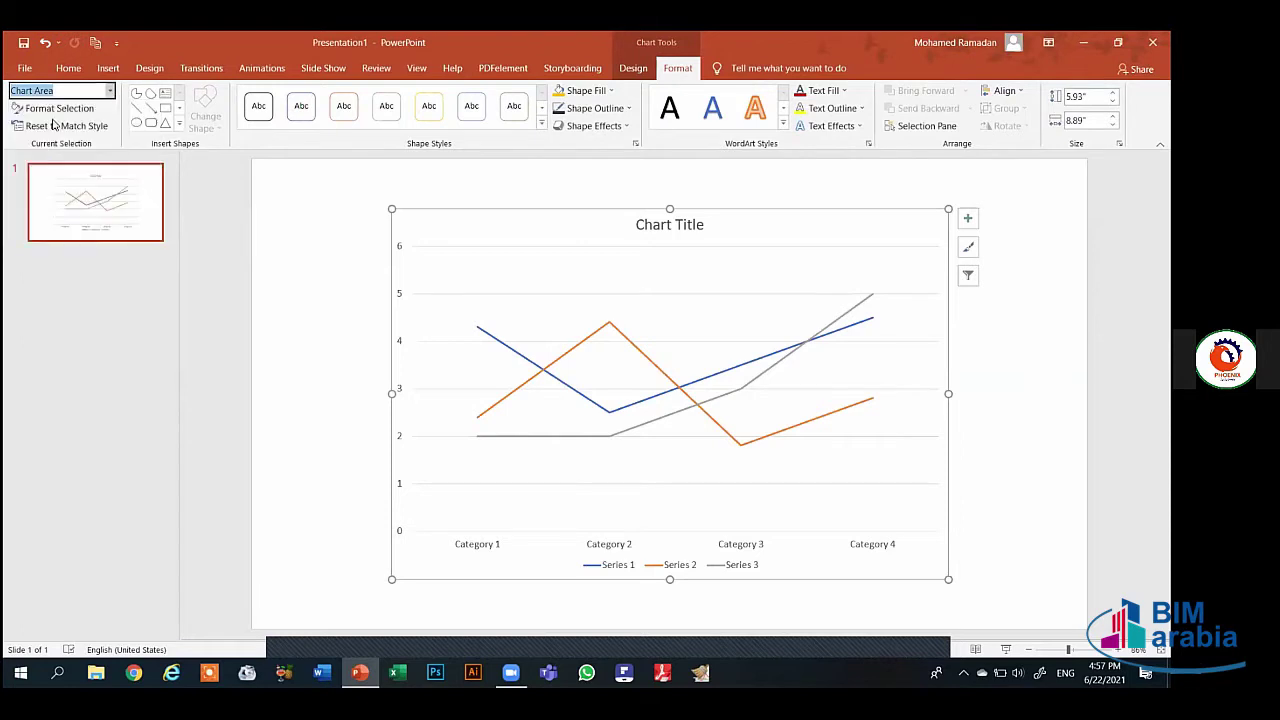
pyautogui.click(104, 92)
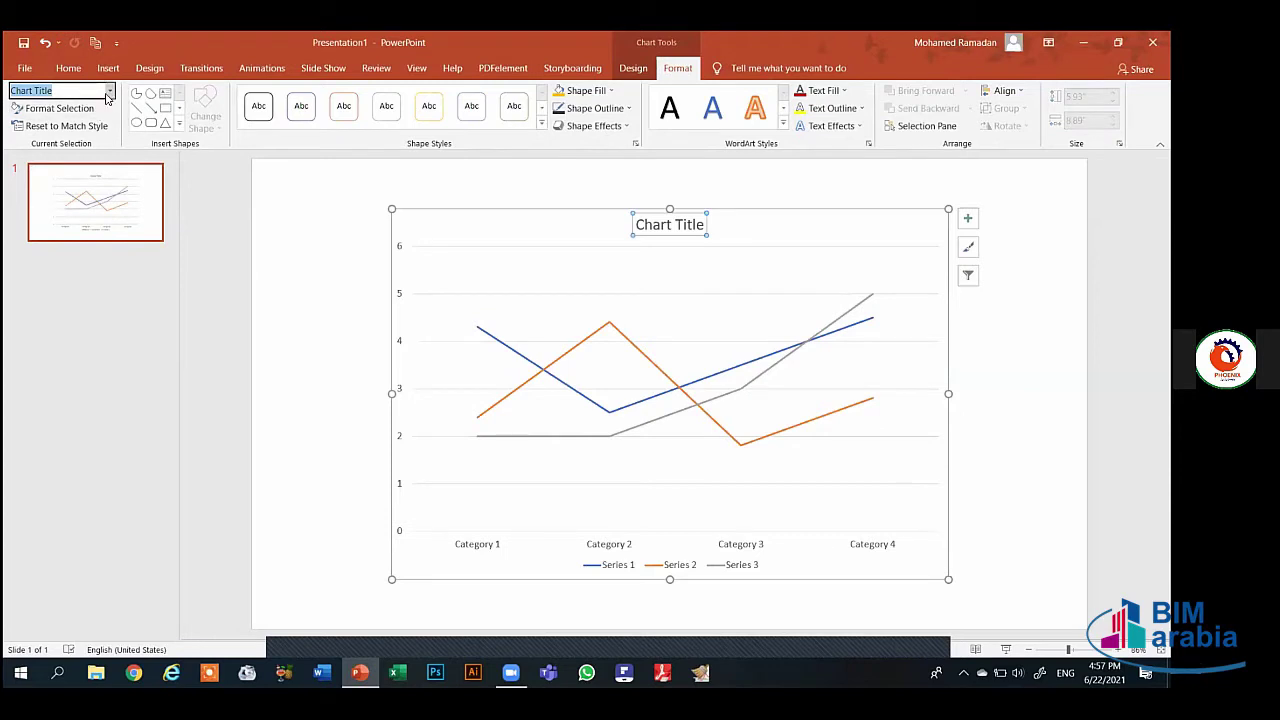
pyautogui.click(108, 92)
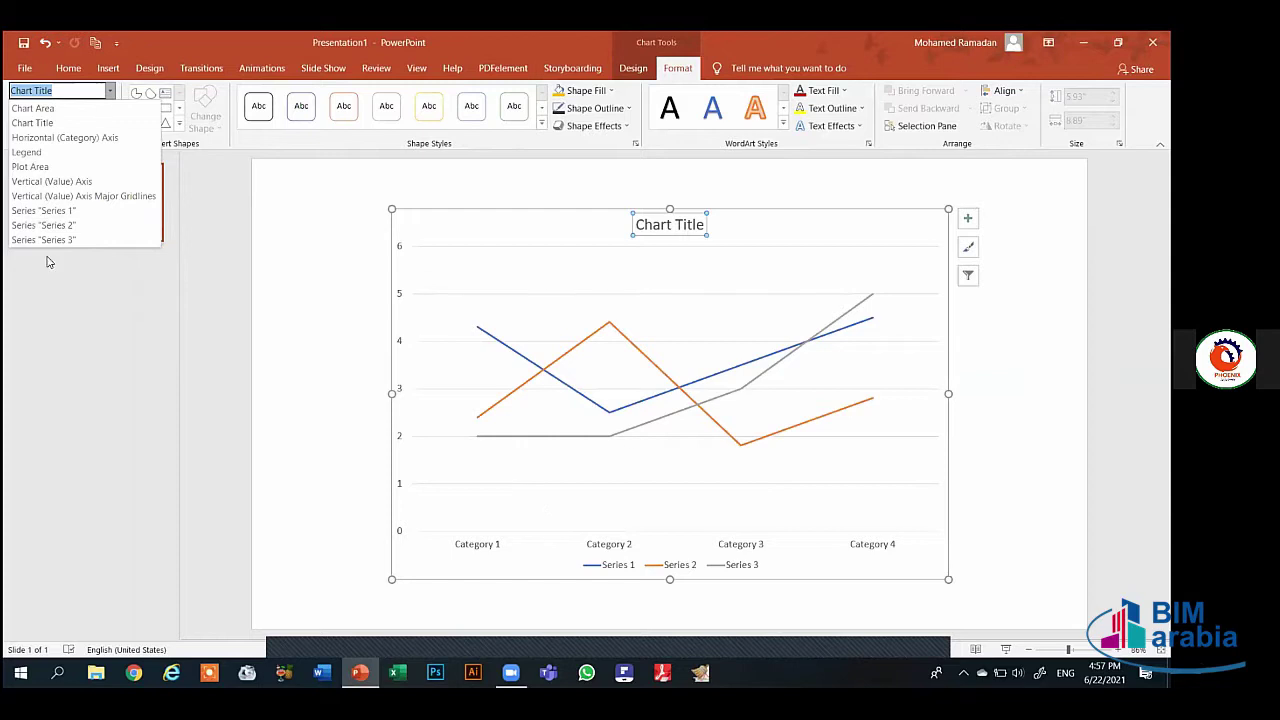
pyautogui.click(41, 182)
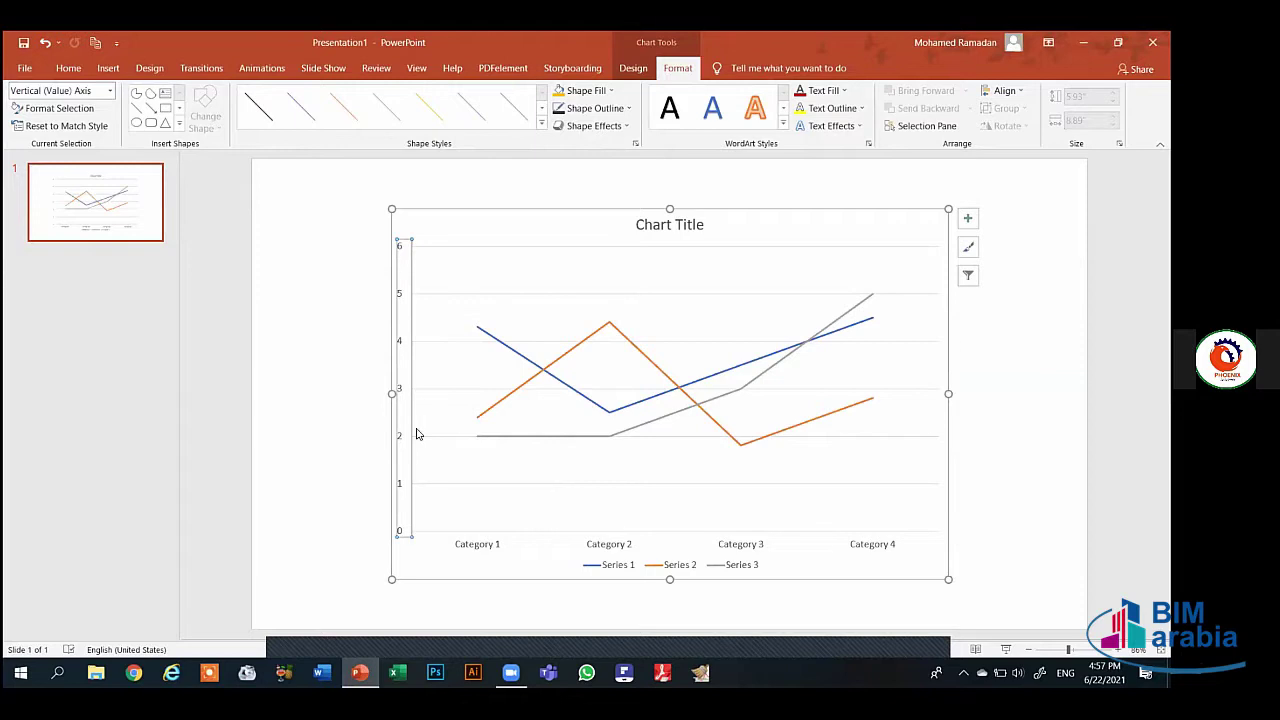
pyautogui.click(110, 90)
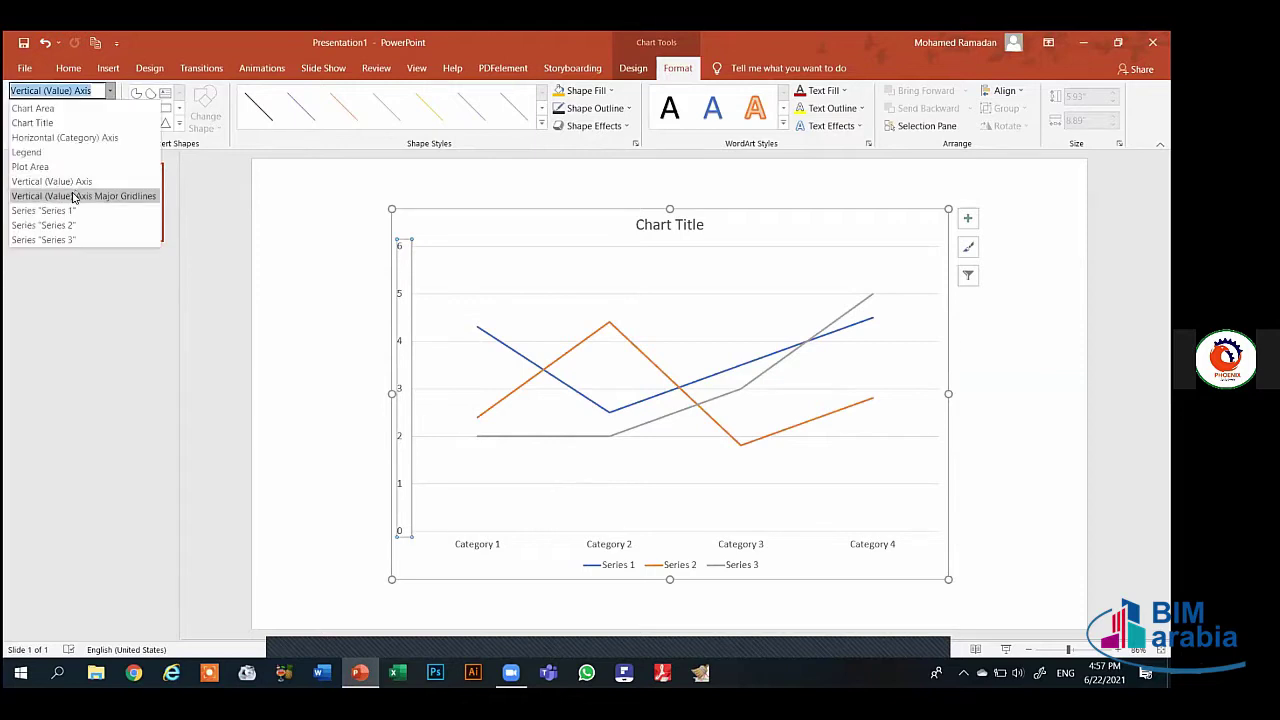
pyautogui.click(27, 152)
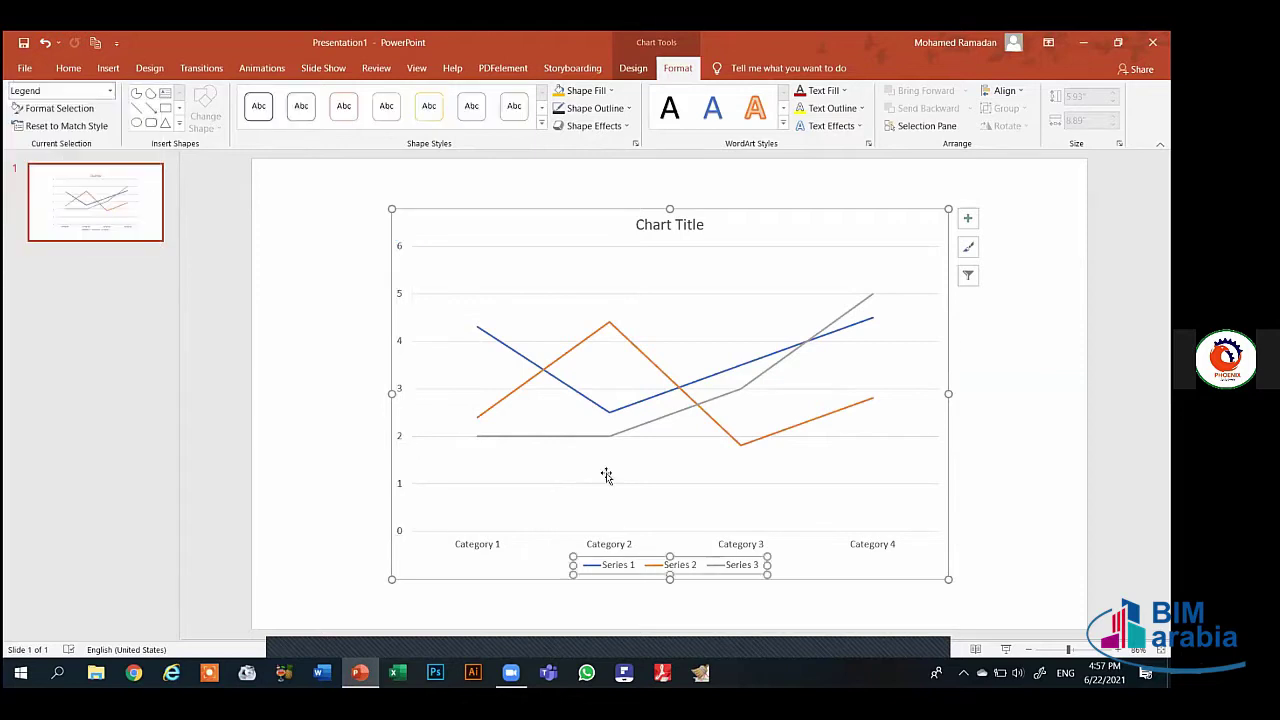
pyautogui.click(108, 91)
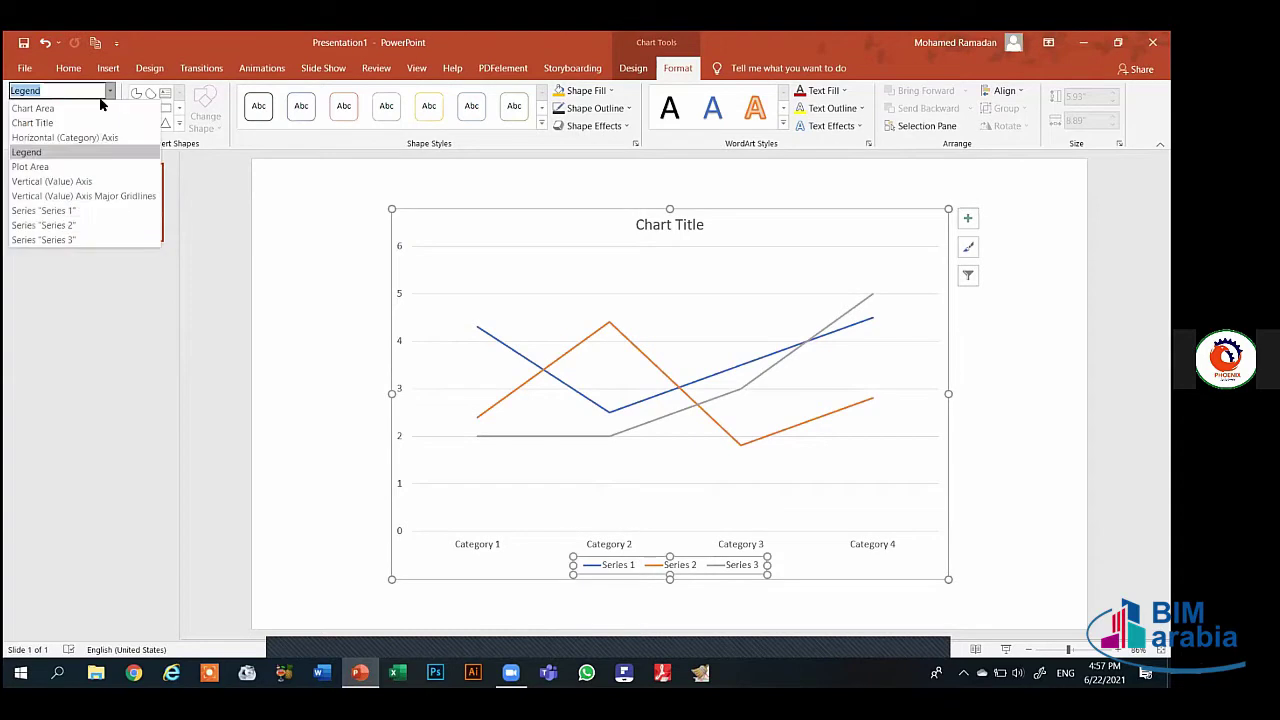
pyautogui.click(55, 138)
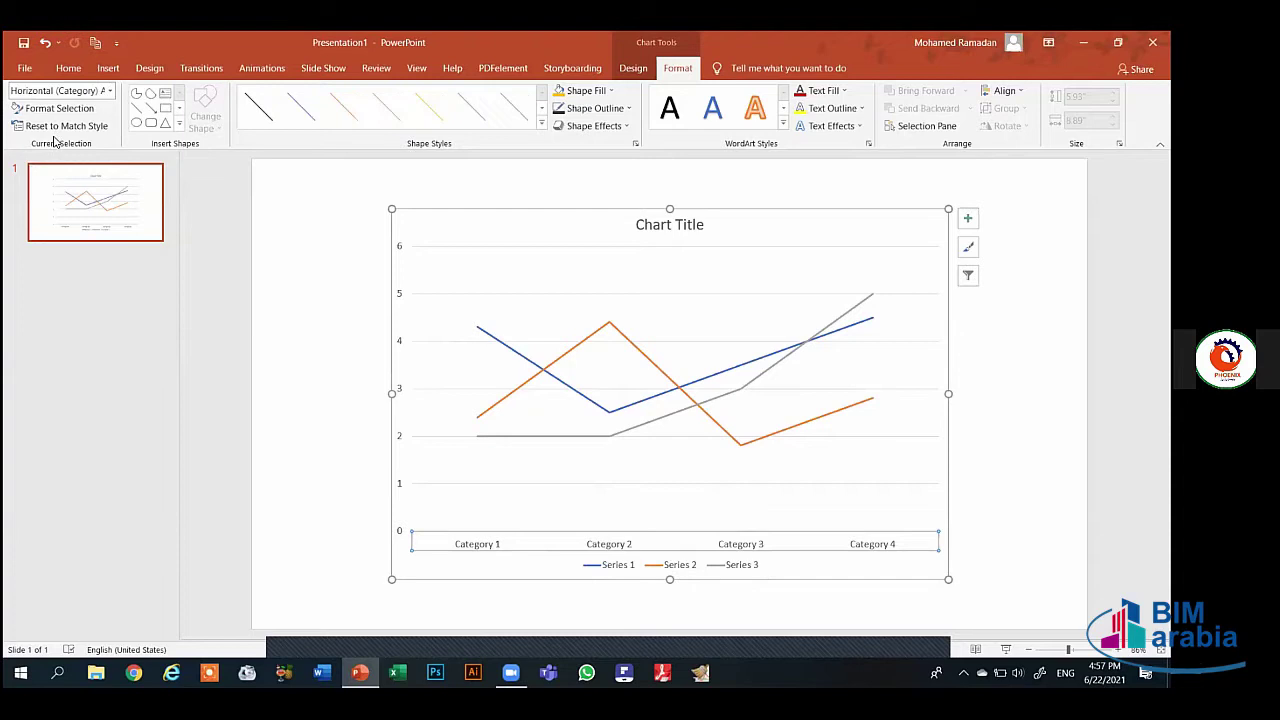
pyautogui.click(110, 91)
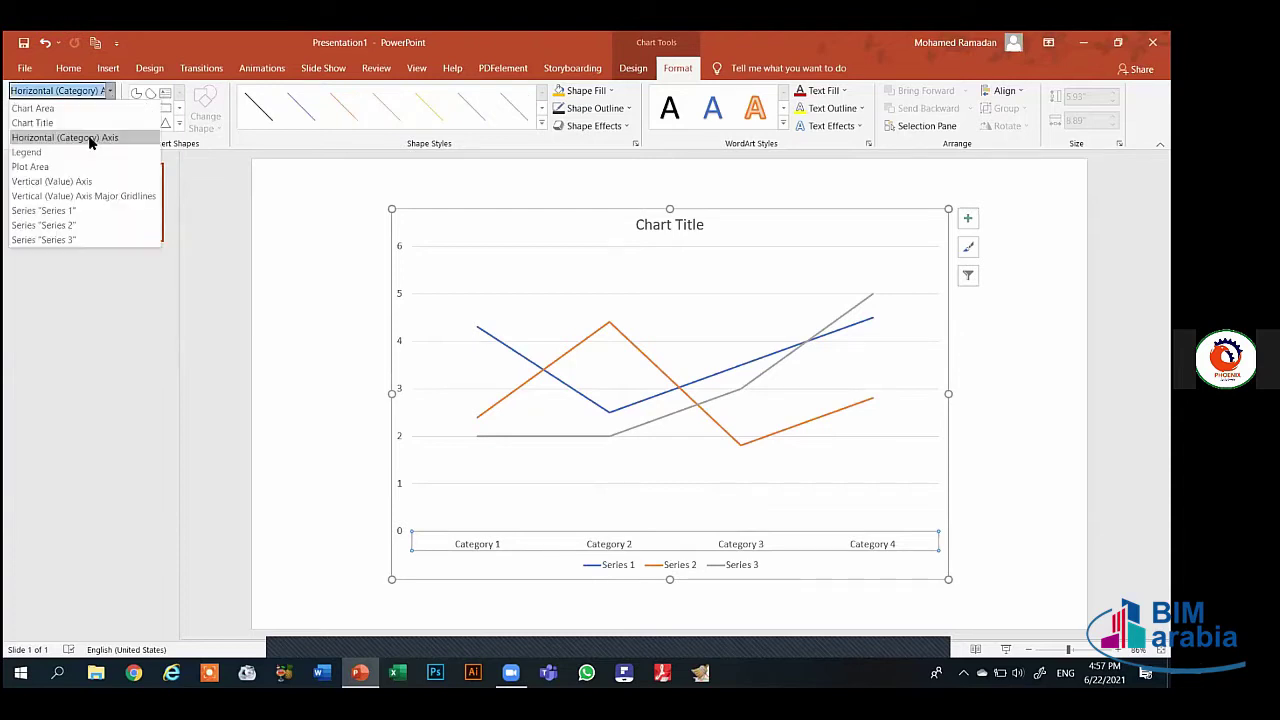
pyautogui.click(75, 238)
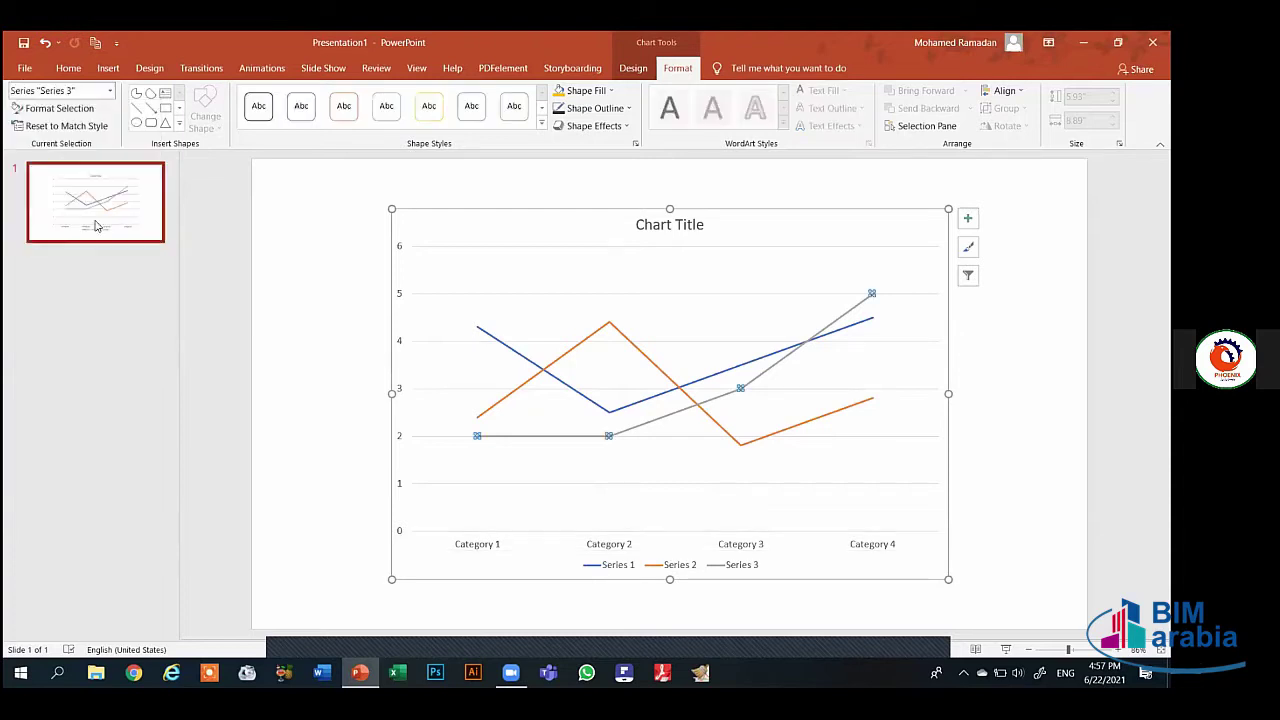
# Format Series 3 with an Inner shadow preset, keeping it on the primary axis
pyautogui.click(80, 112)
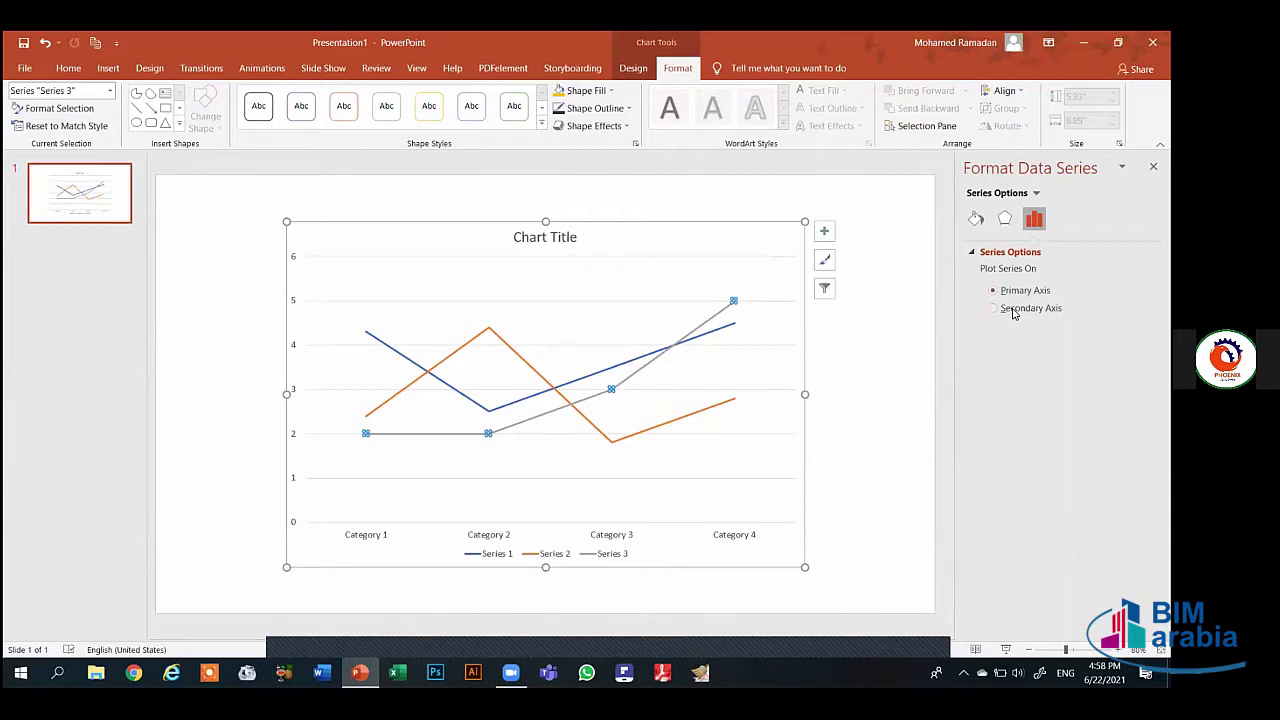
pyautogui.click(1013, 311)
pyautogui.click(1019, 293)
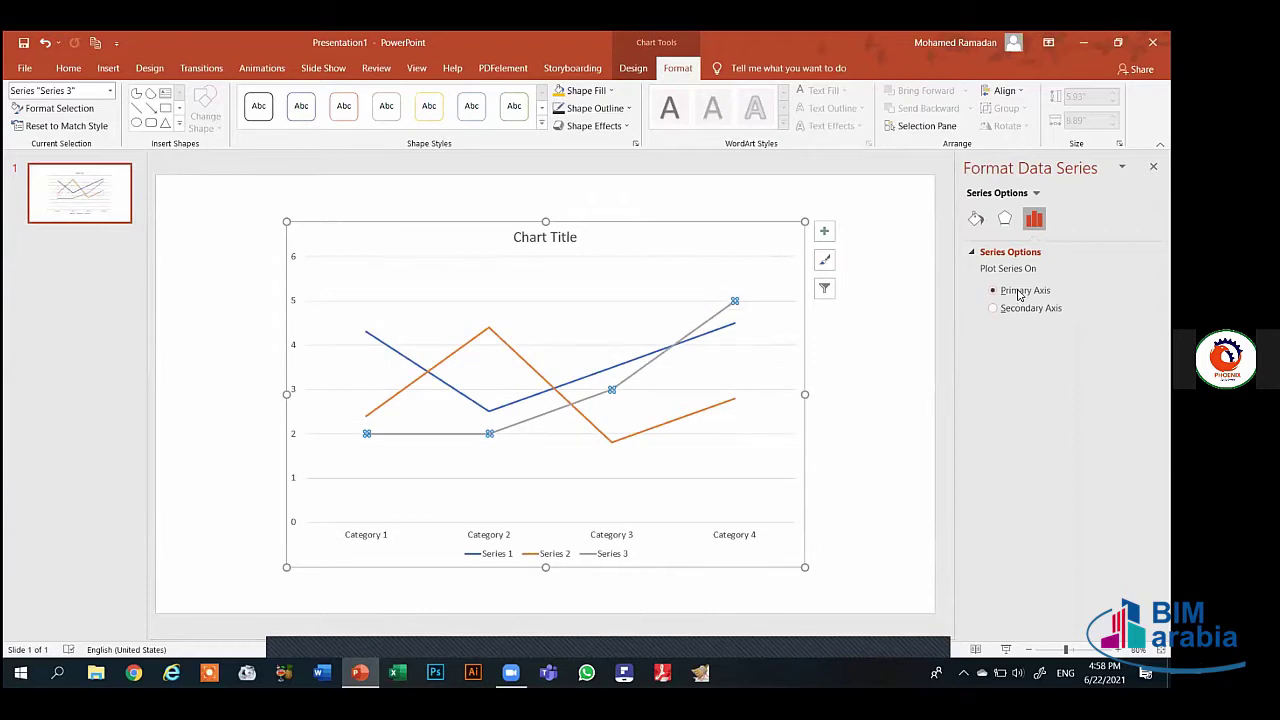
pyautogui.click(1004, 218)
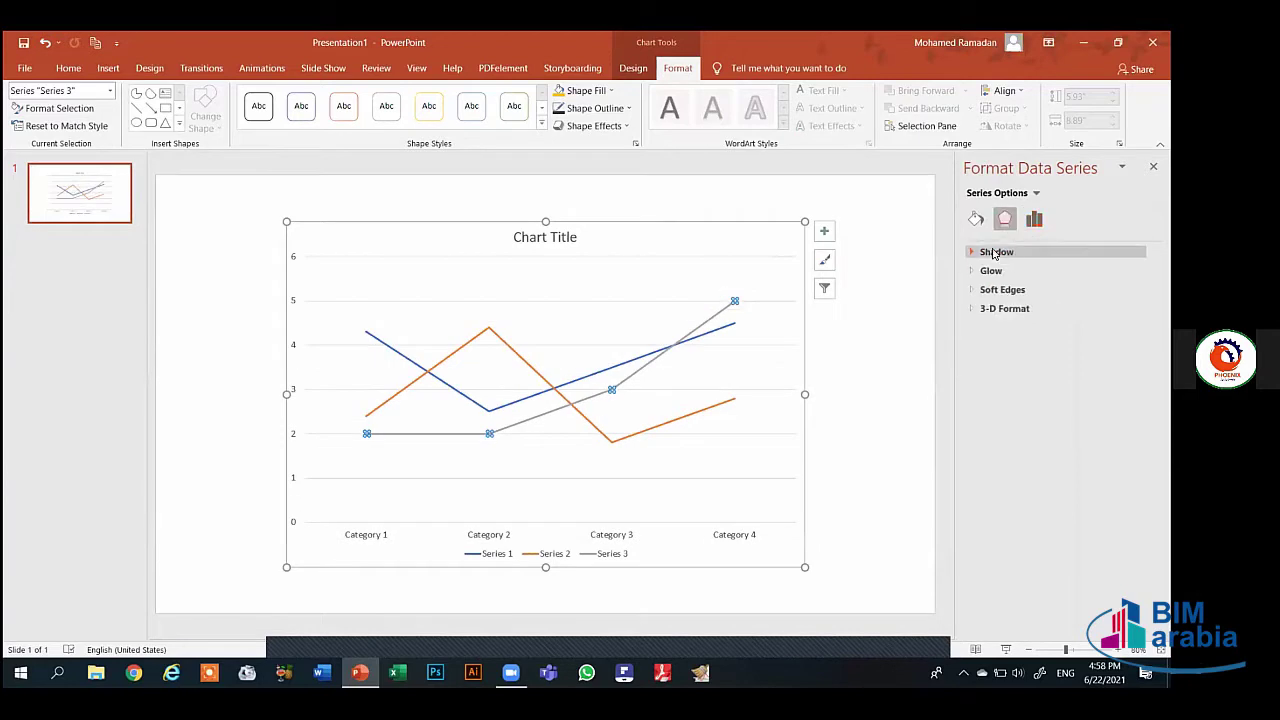
pyautogui.click(994, 253)
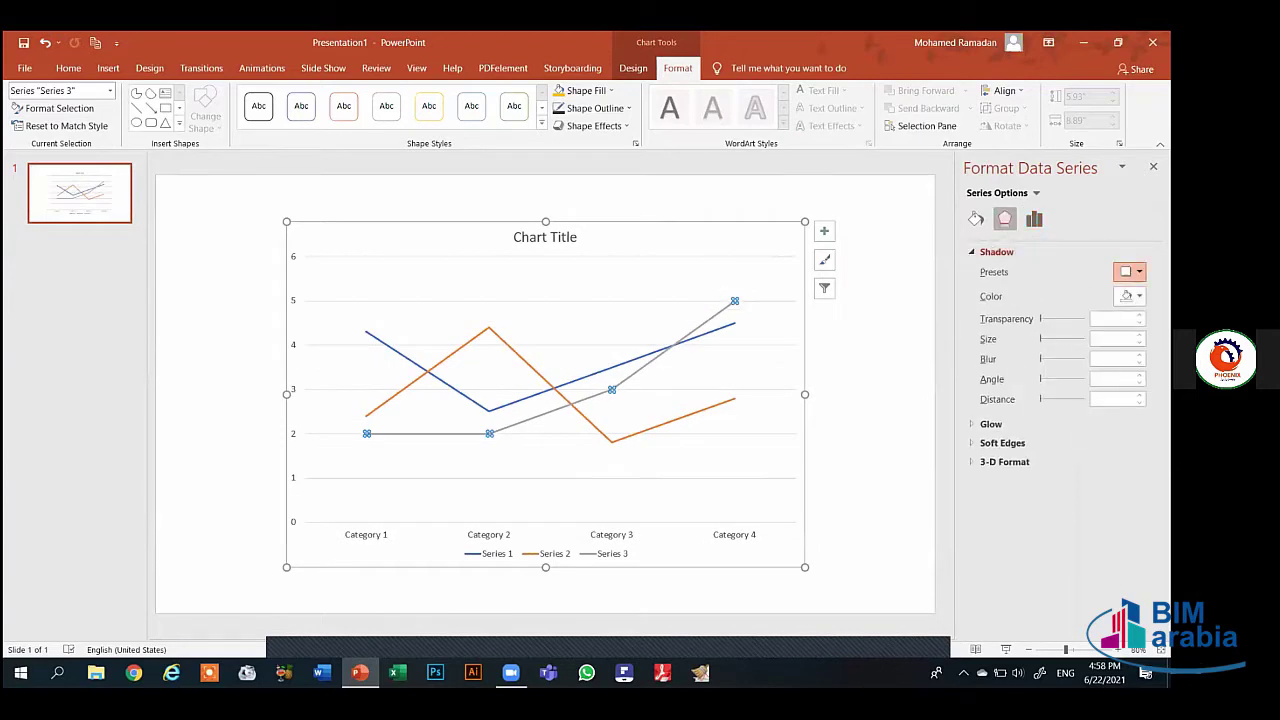
pyautogui.click(1129, 272)
pyautogui.click(1091, 528)
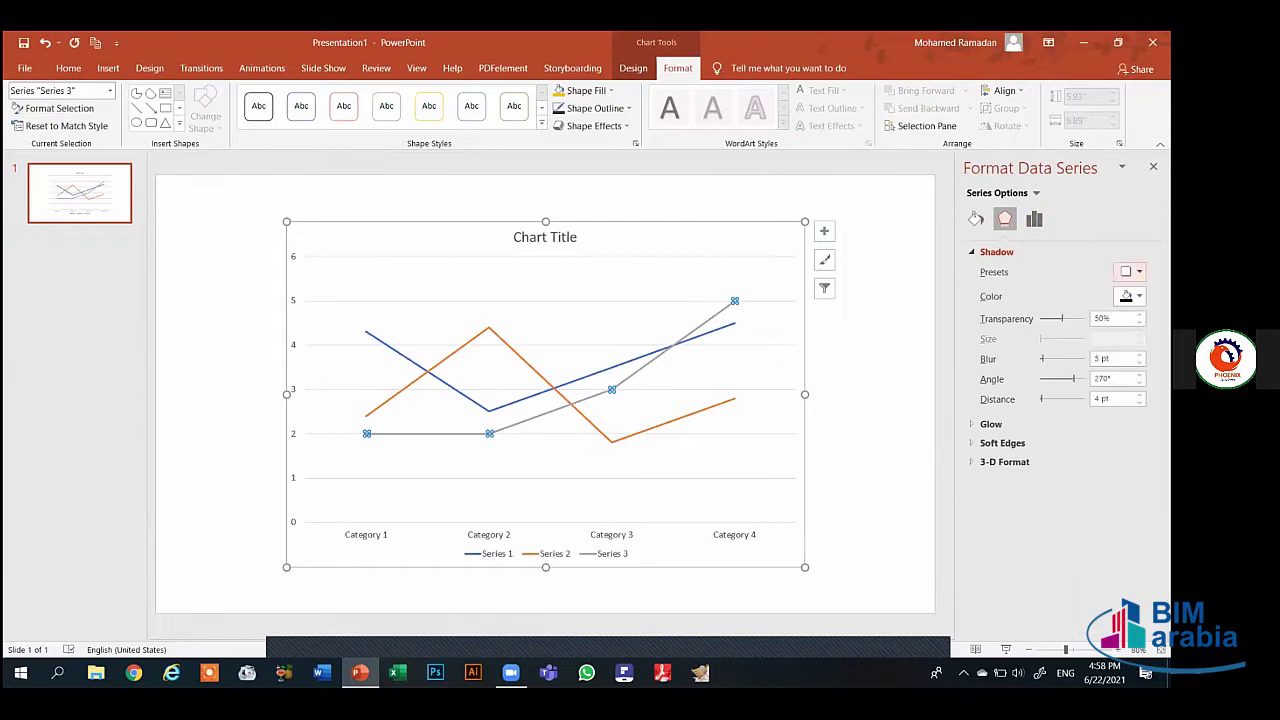
pyautogui.click(1129, 296)
pyautogui.press('Escape')
# Give the Series 3 line a pale gradient colour and close the formatting pane
pyautogui.click(976, 218)
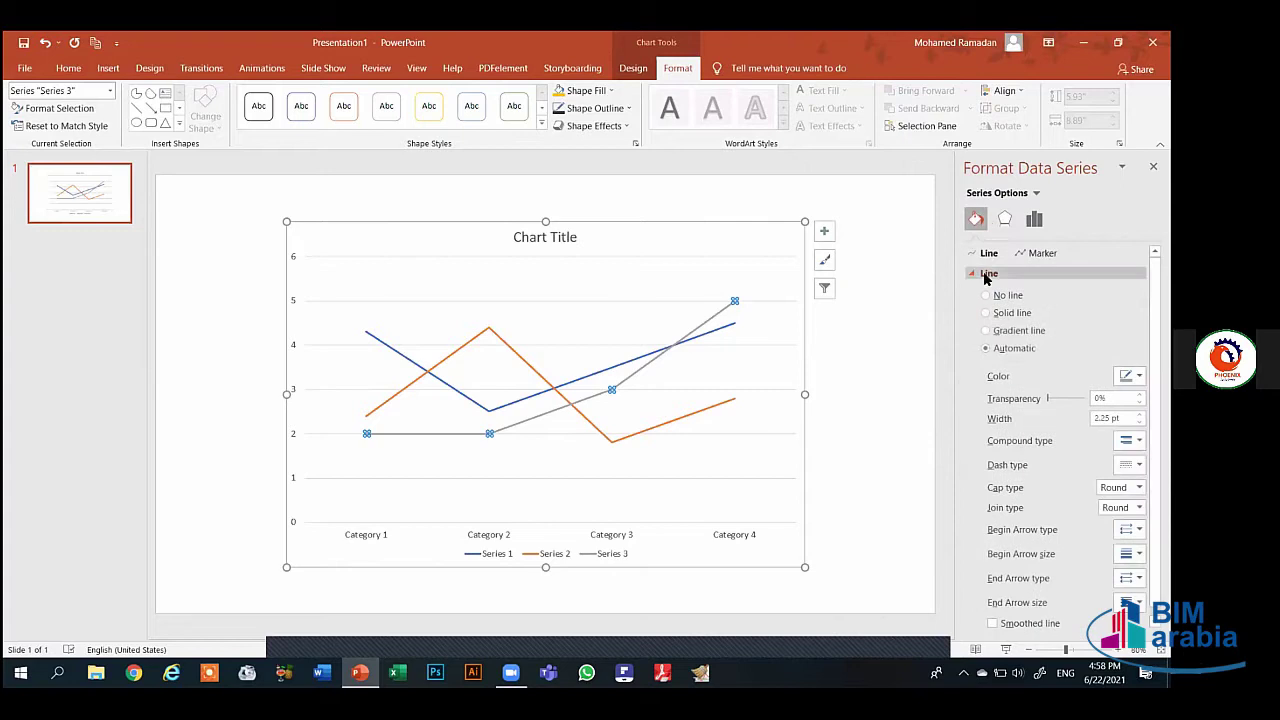
pyautogui.click(1130, 376)
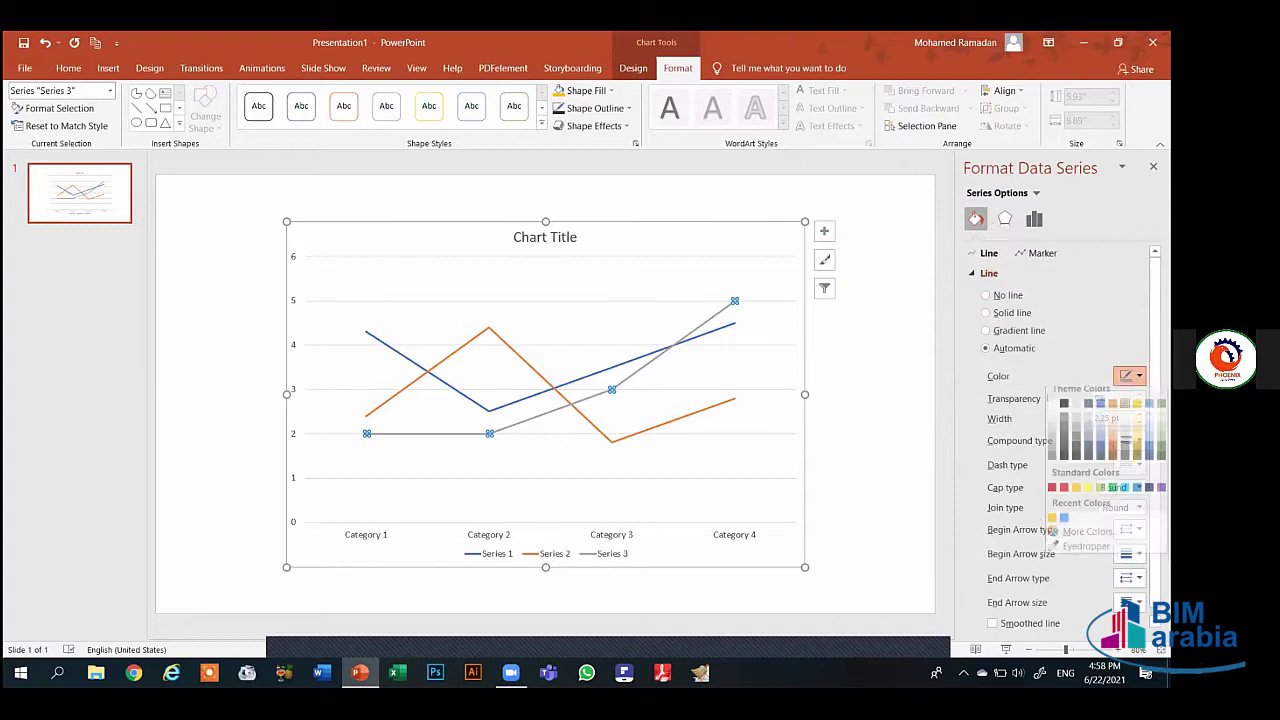
pyautogui.click(1052, 495)
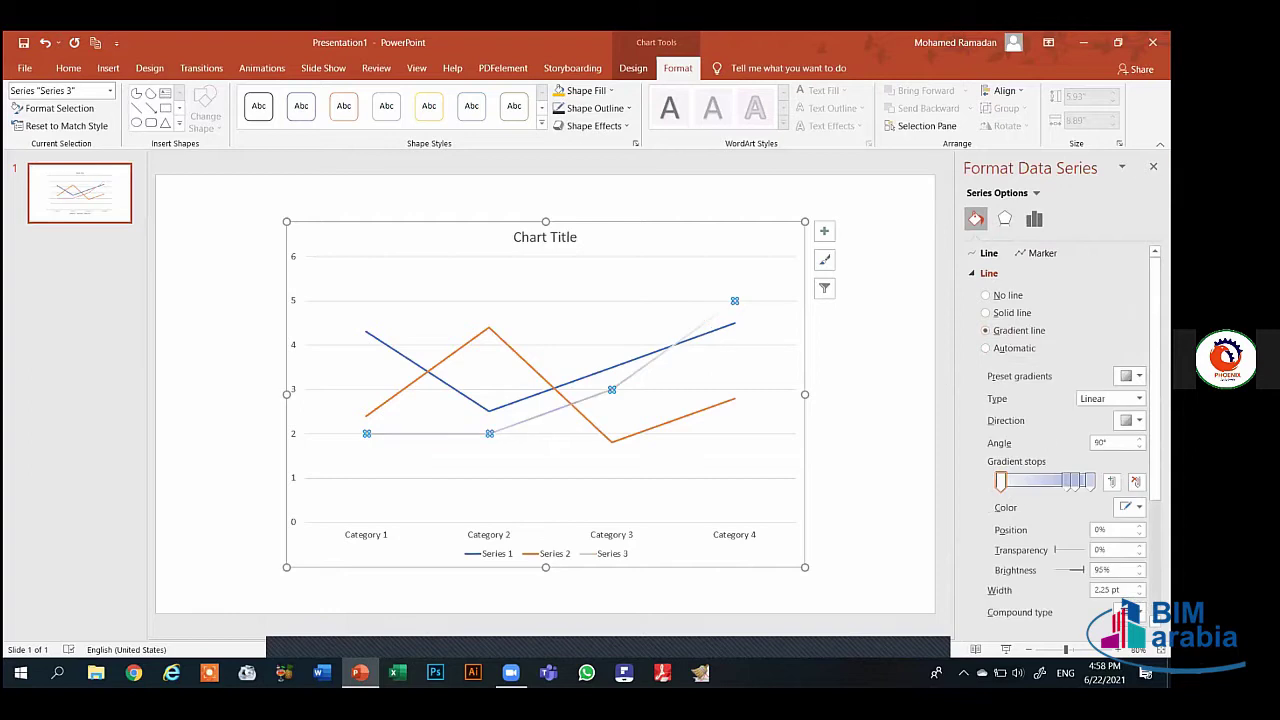
pyautogui.click(1153, 167)
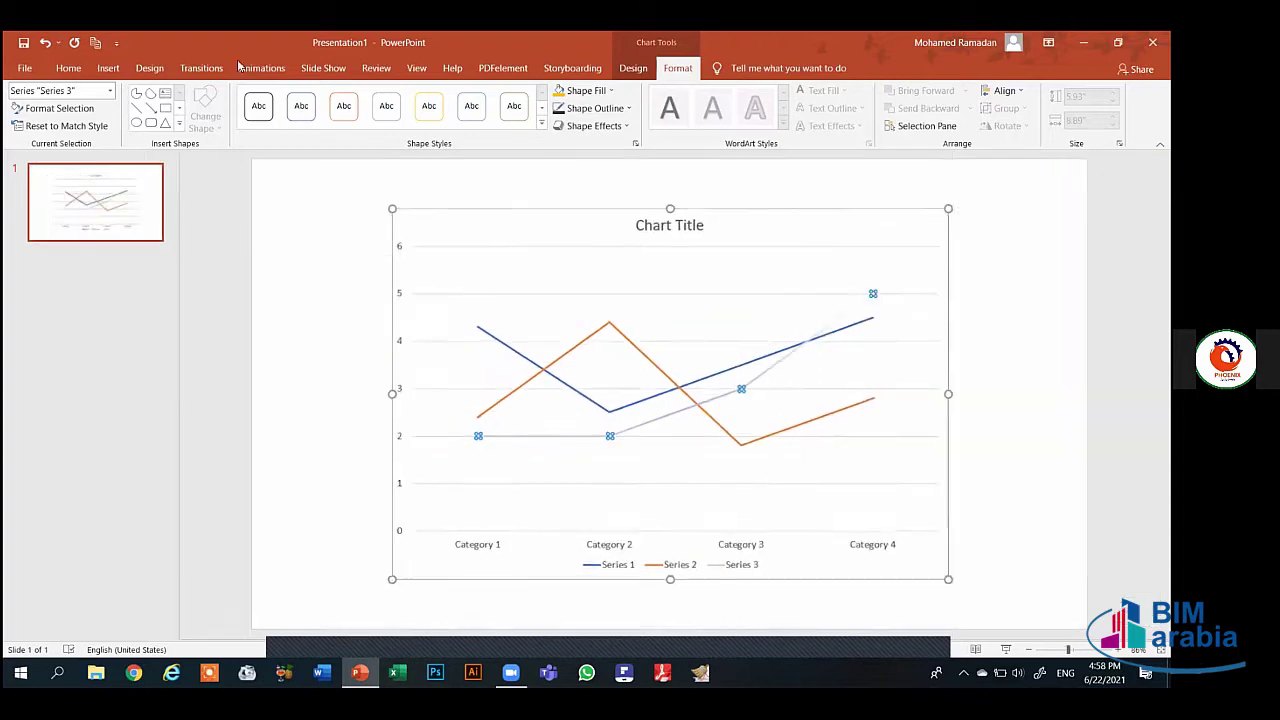
# Reset Series 3 to match style and add a Primary Horizontal axis title
pyautogui.click(94, 130)
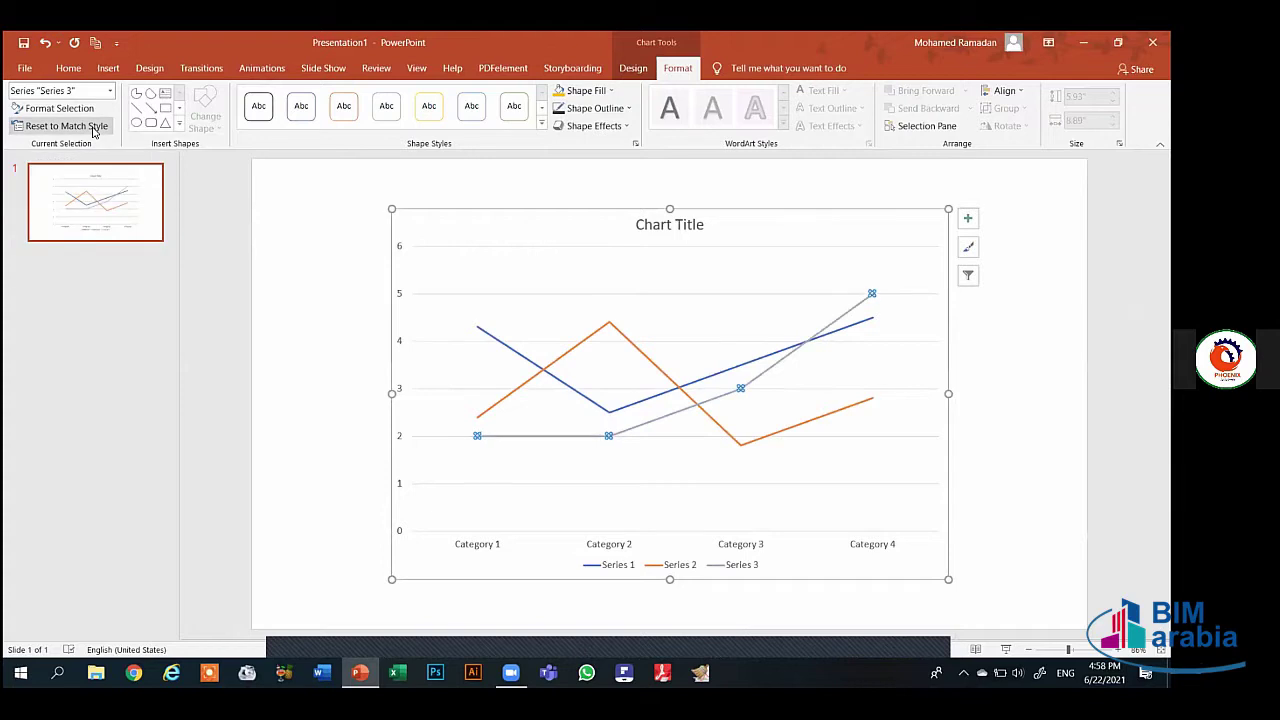
pyautogui.click(640, 69)
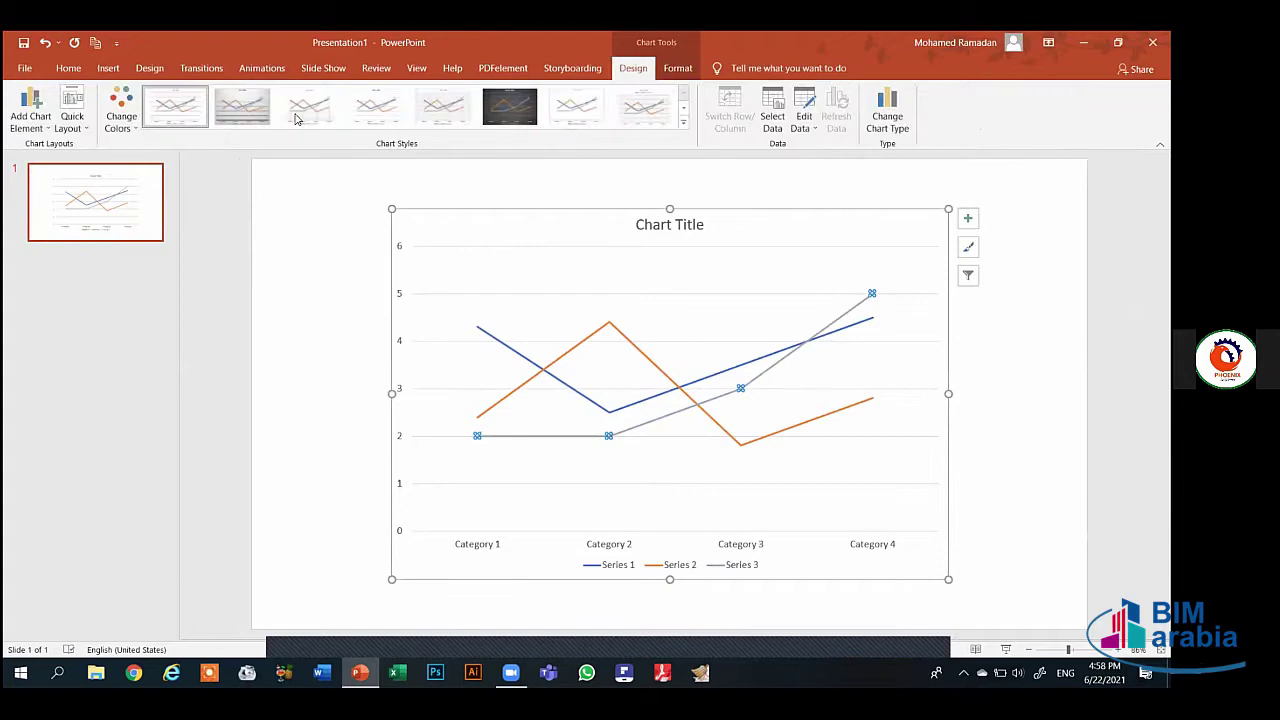
pyautogui.click(48, 120)
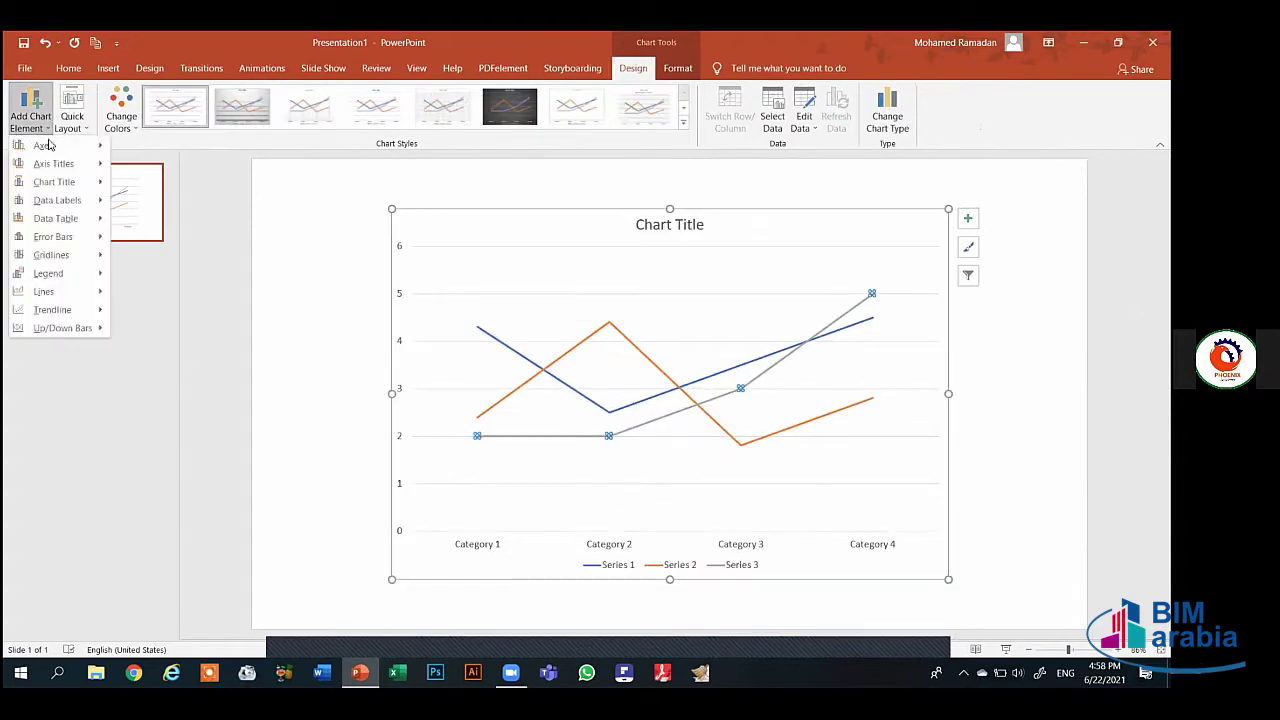
pyautogui.moveTo(50, 150)
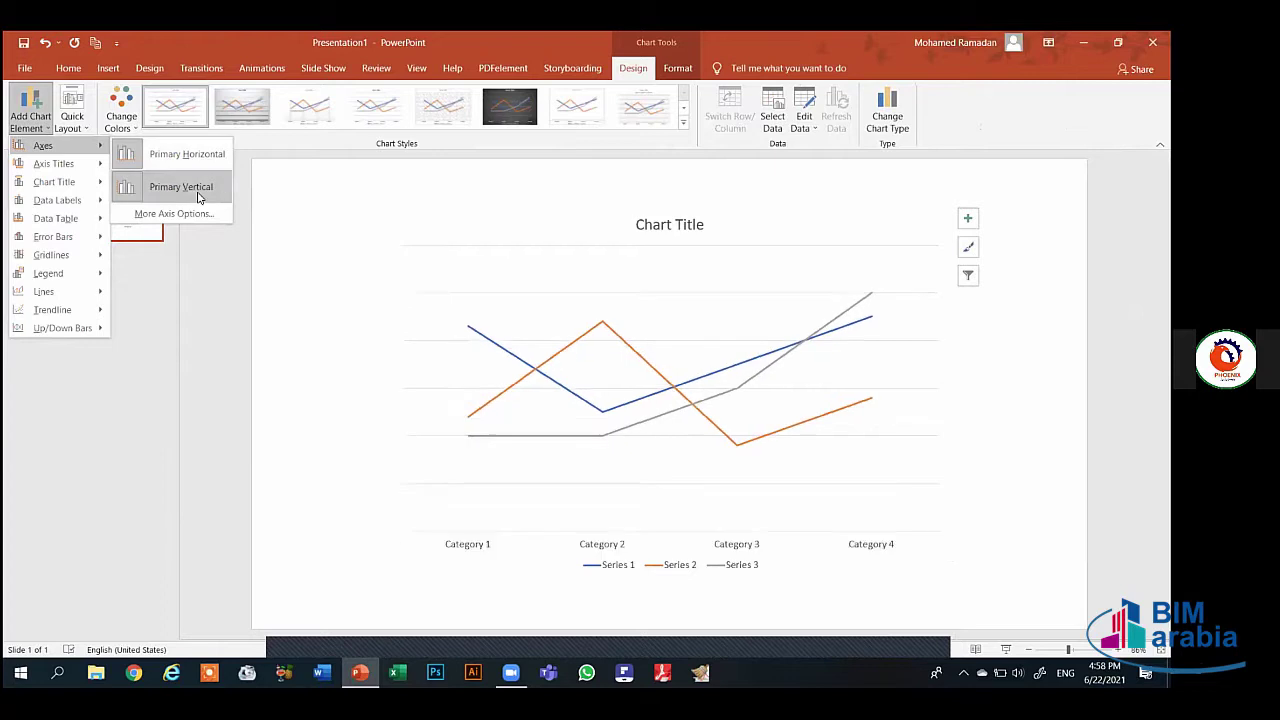
pyautogui.click(167, 176)
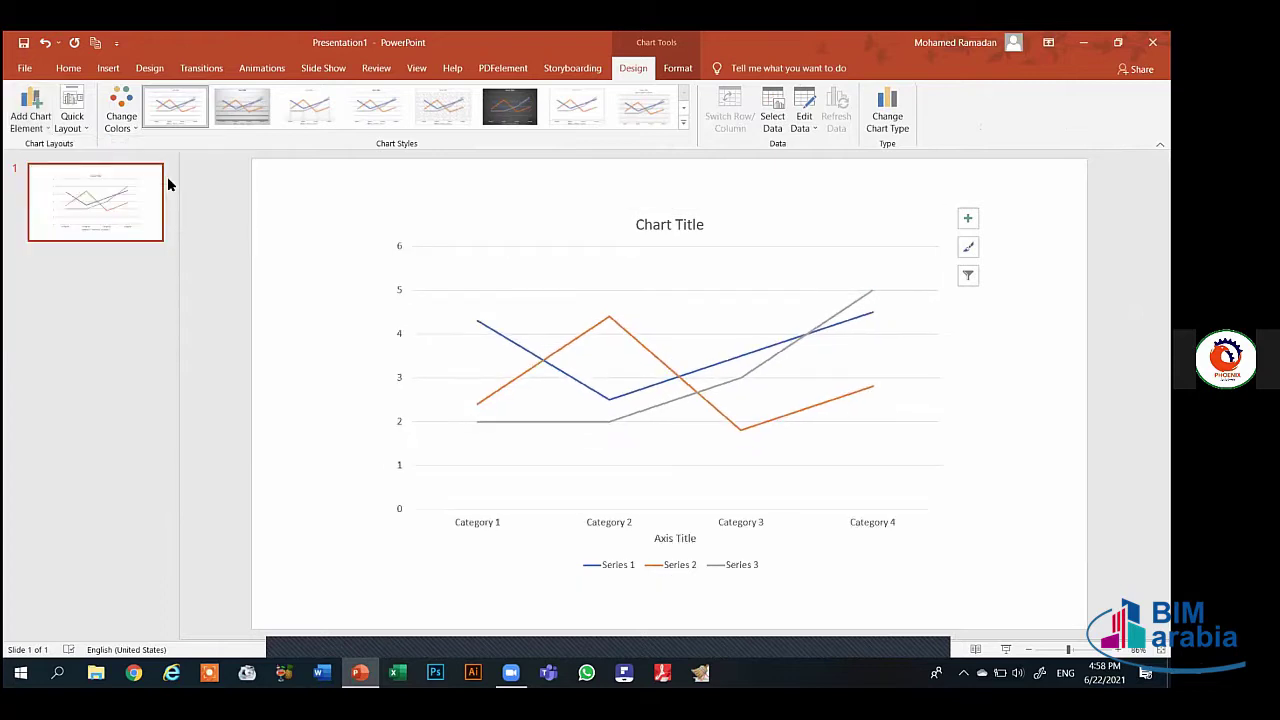
pyautogui.click(167, 176)
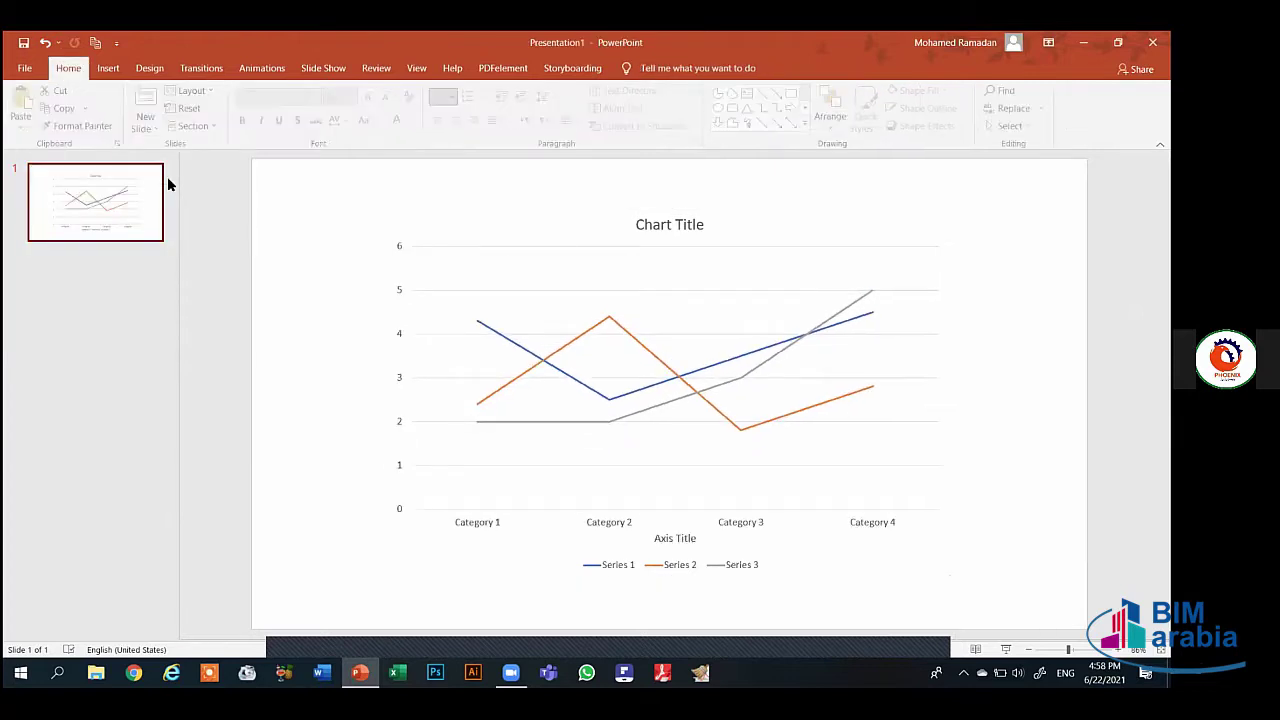
# Reselect the chart and apply the Primary Horizontal axis title again from Add Chart Element
pyautogui.click(571, 322)
pyautogui.click(30, 112)
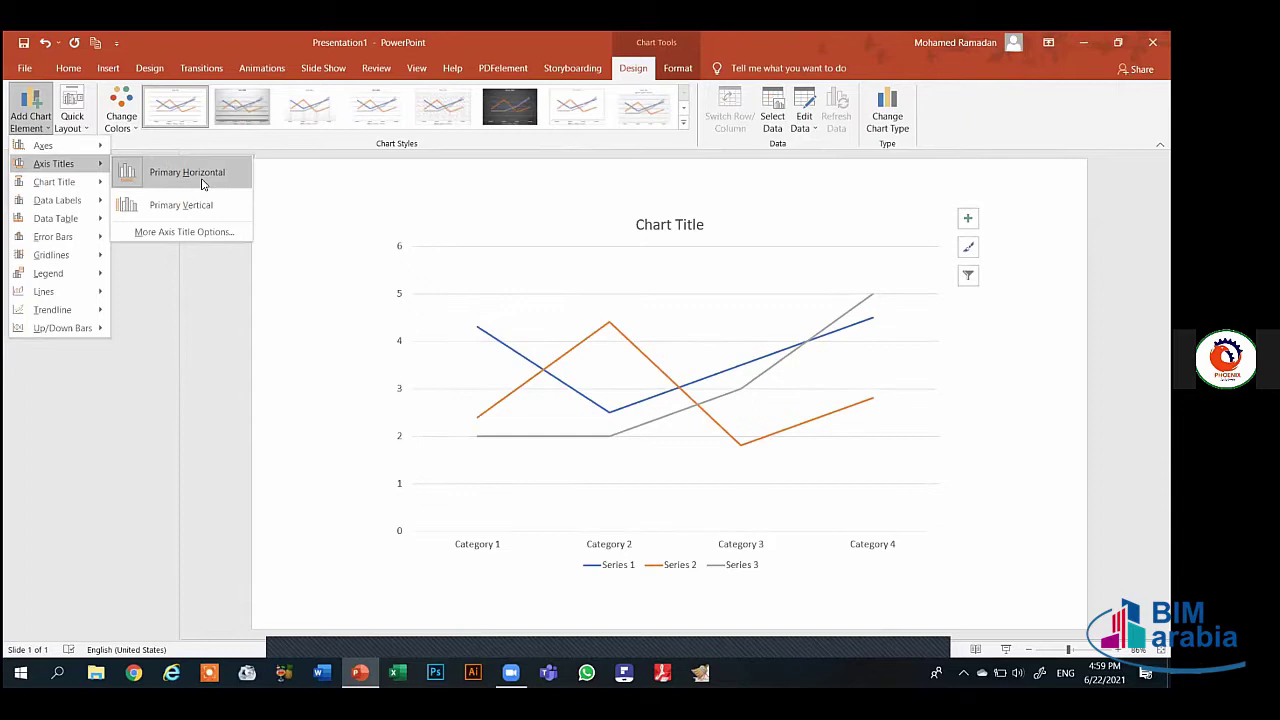
pyautogui.click(203, 185)
pyautogui.moveTo(99, 184)
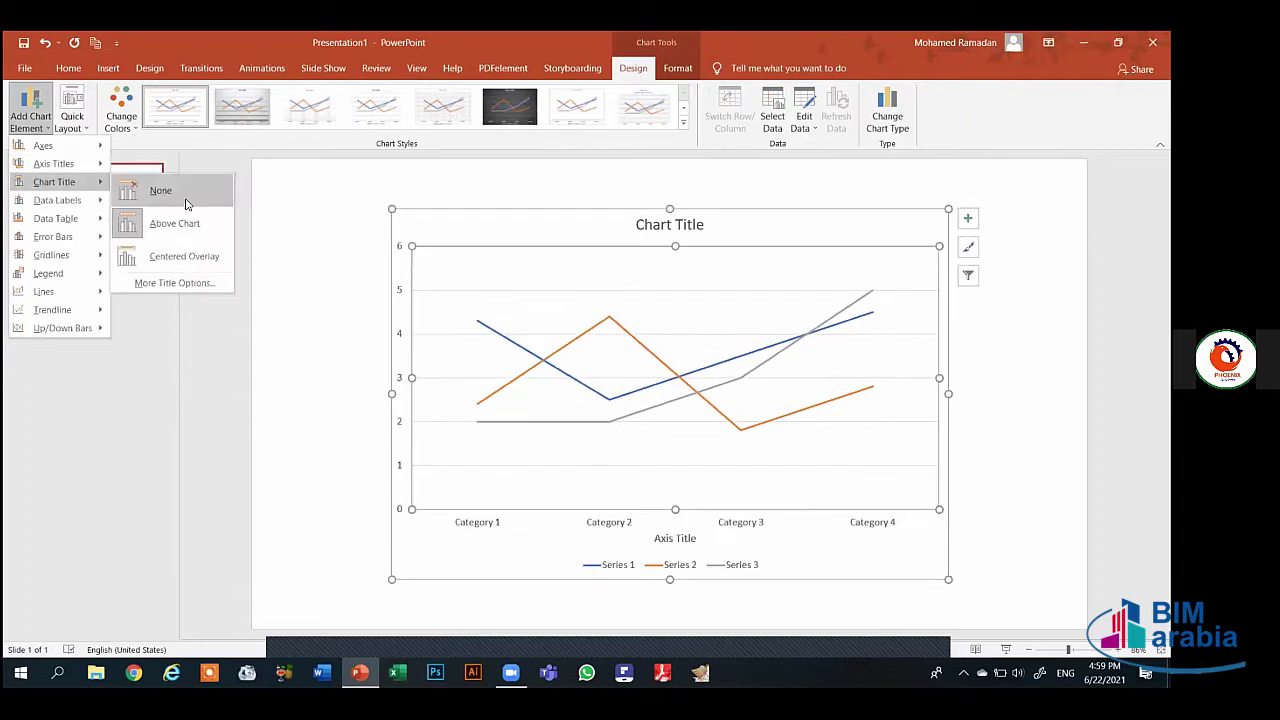
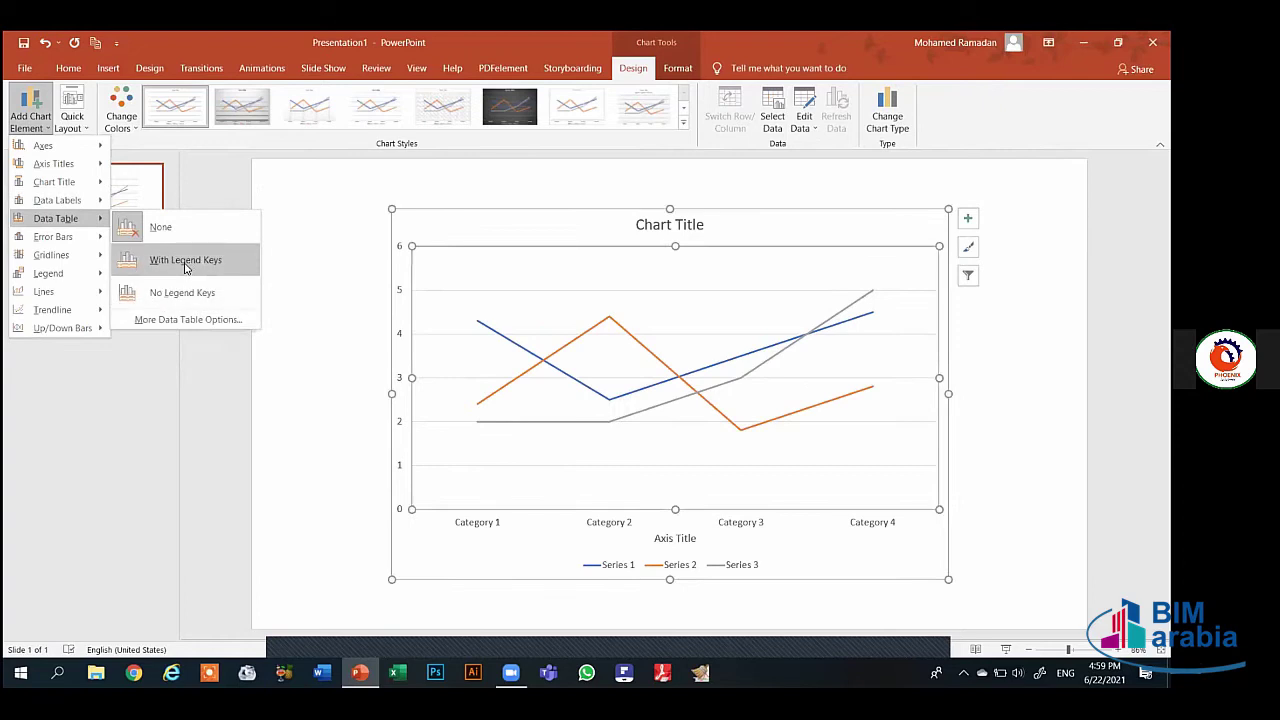
# Preview Data Table, Gridlines and Up/Down Bars chart elements, leaving the line chart unchanged
pyautogui.moveTo(78, 242)
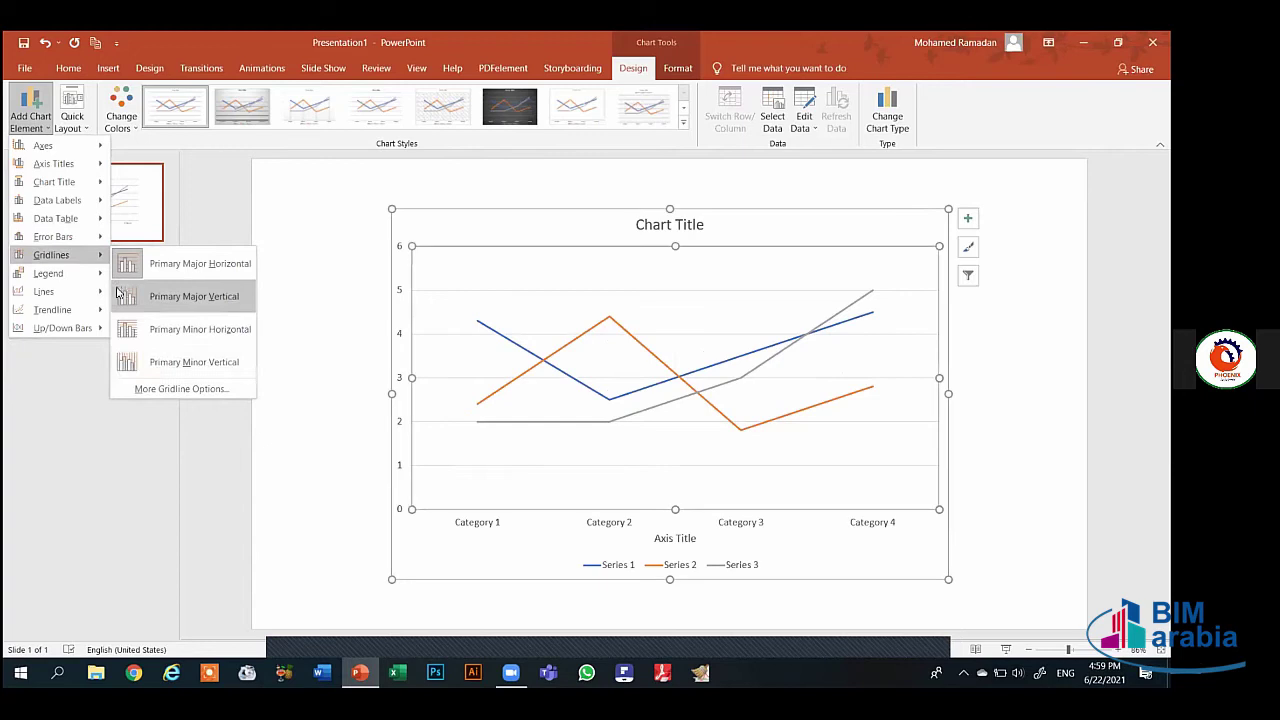
pyautogui.moveTo(99, 287)
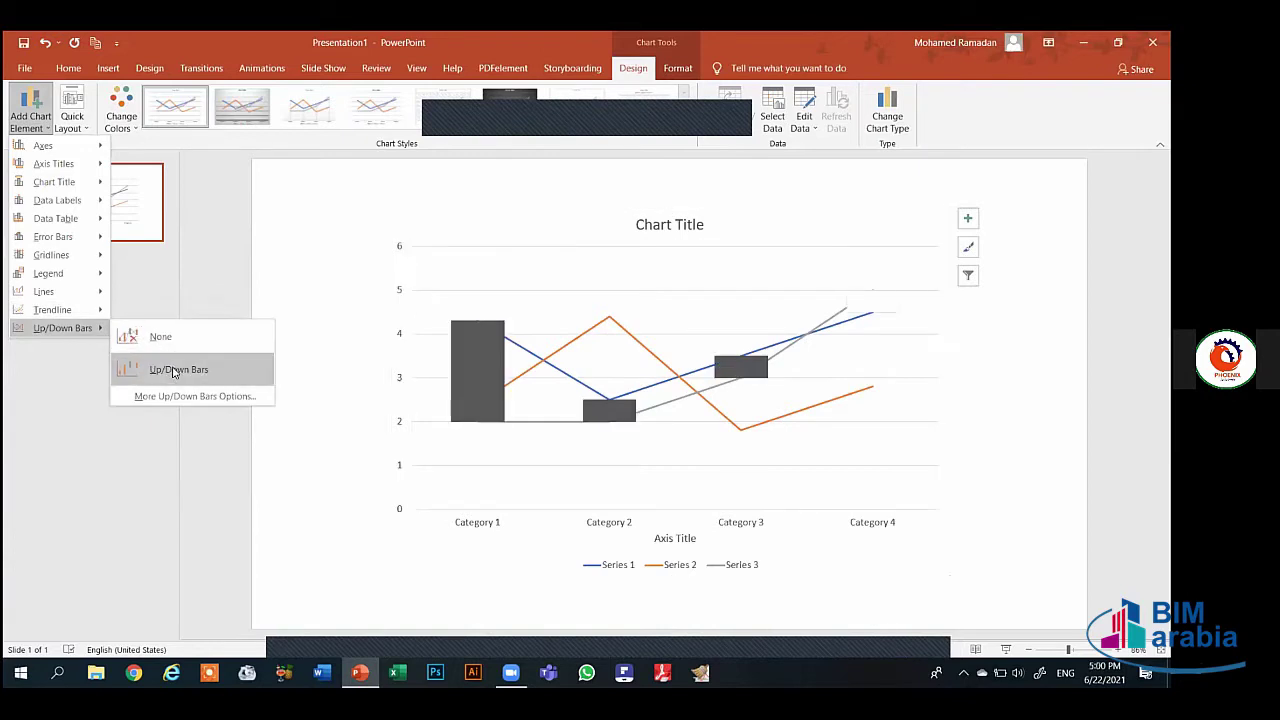
pyautogui.click(72, 110)
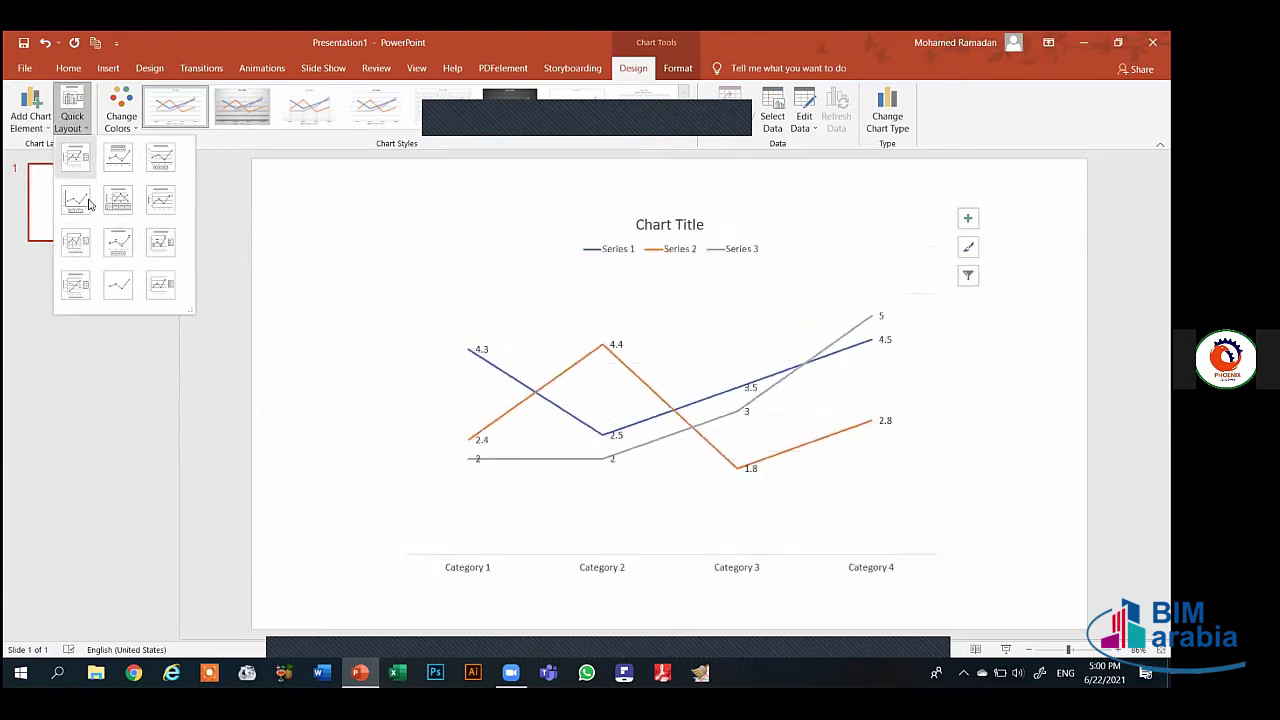
# Give the line chart the colourful green, blue and yellow palette and the dark chart style
pyautogui.click(135, 126)
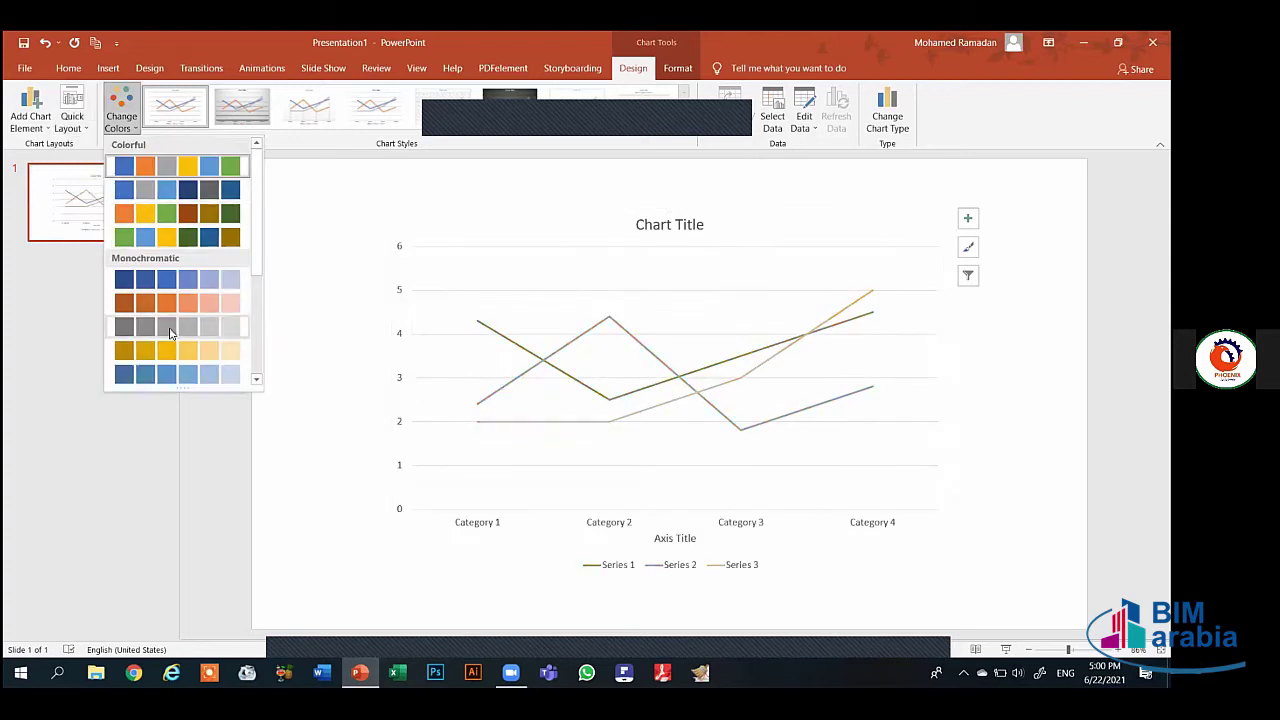
pyautogui.click(170, 236)
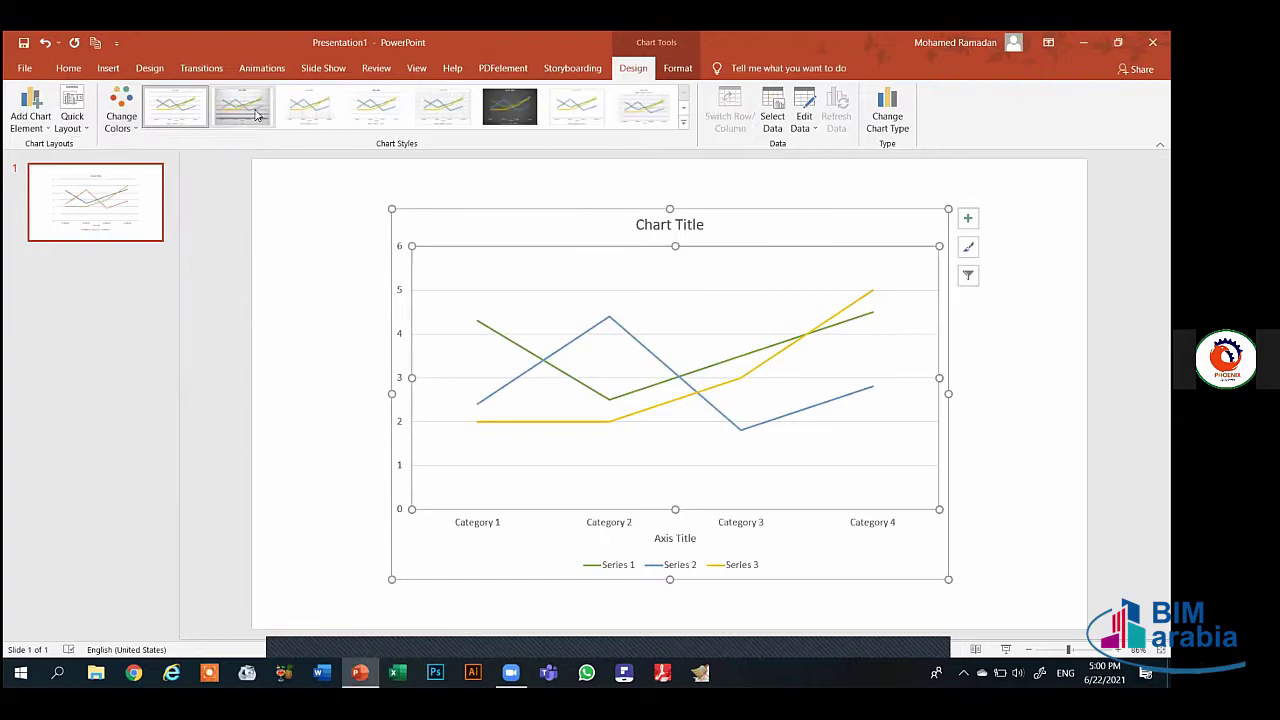
pyautogui.click(509, 106)
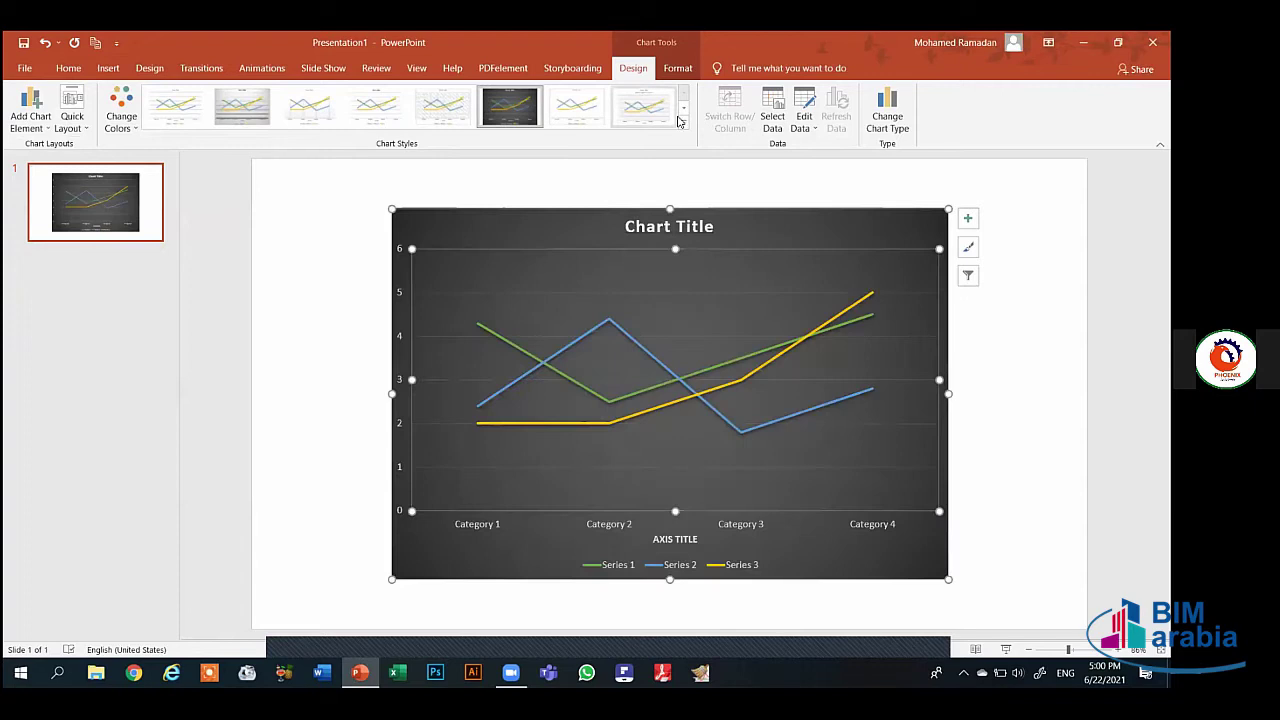
pyautogui.click(780, 122)
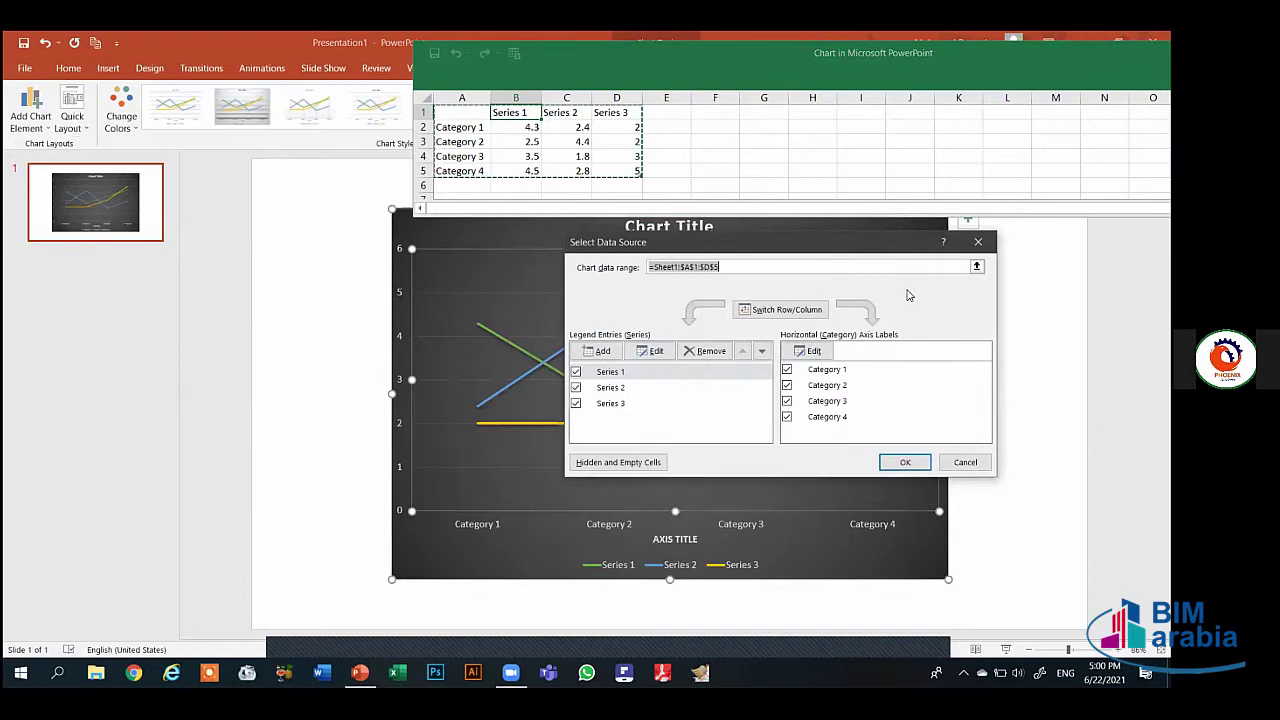
# Close the Select Data Source dialog, then open and close the chart's Excel data sheet
pyautogui.click(976, 266)
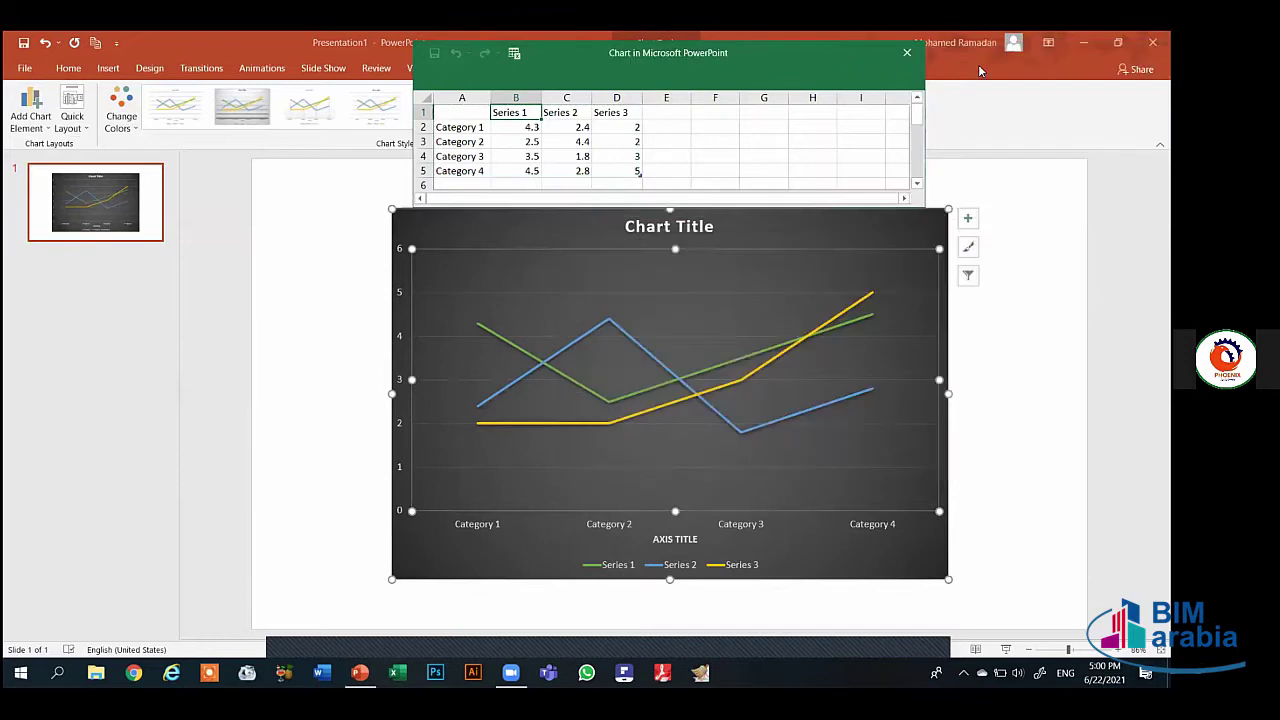
pyautogui.click(918, 48)
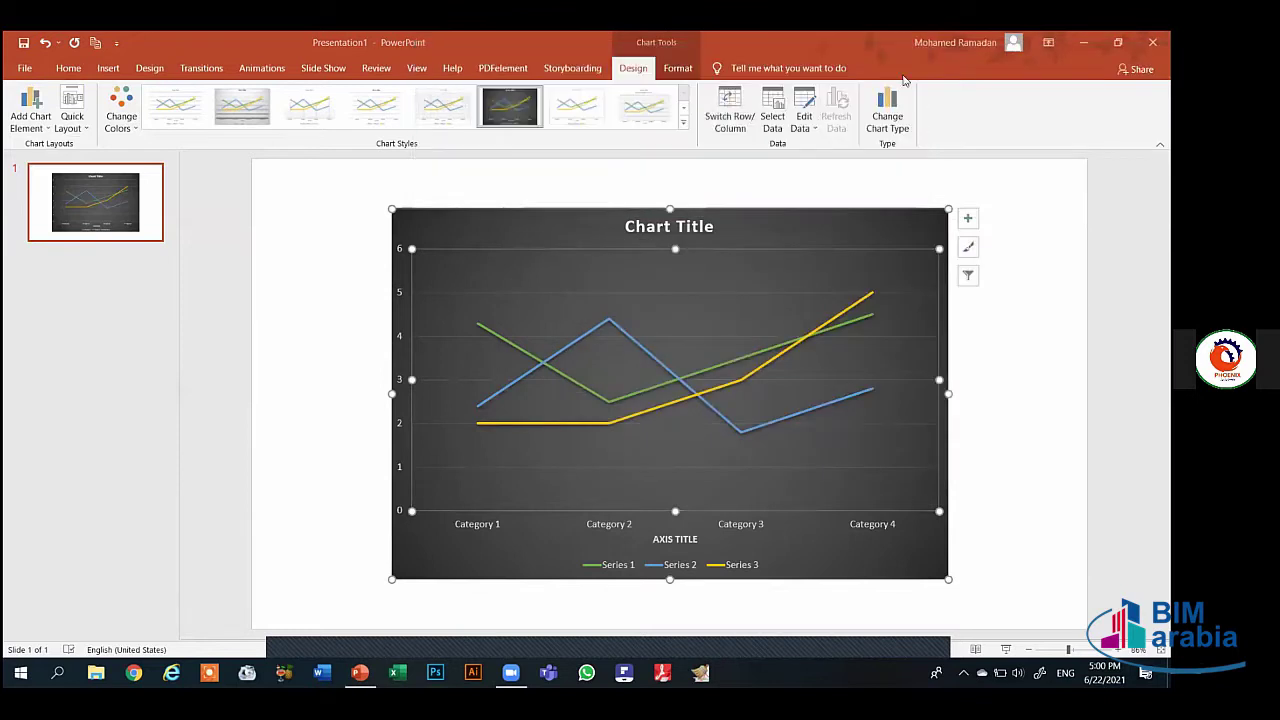
pyautogui.click(814, 127)
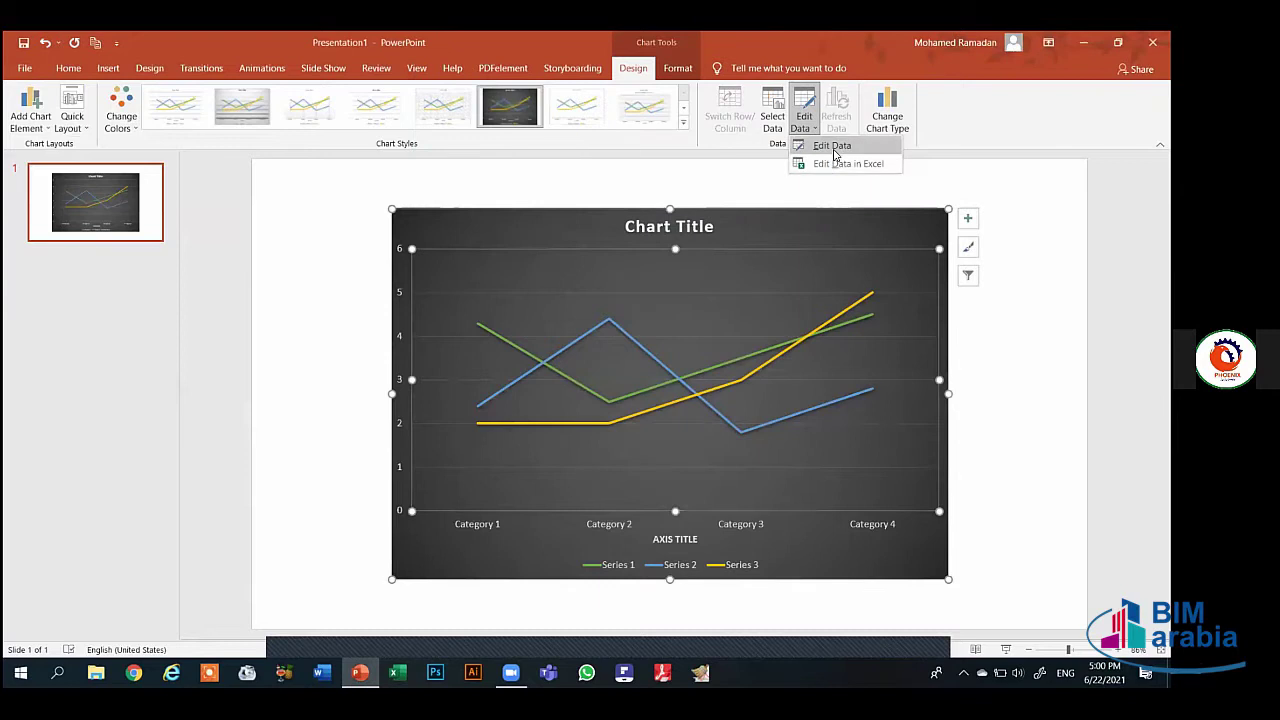
pyautogui.click(836, 148)
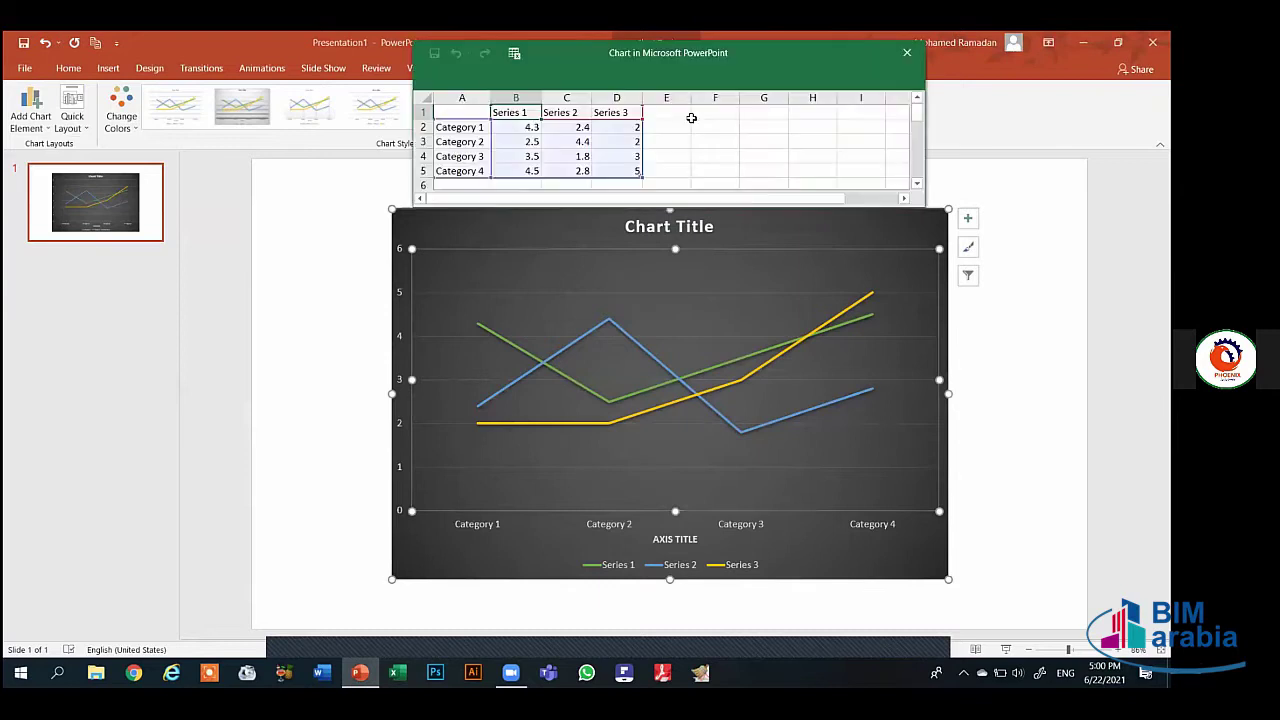
pyautogui.click(907, 52)
pyautogui.click(804, 125)
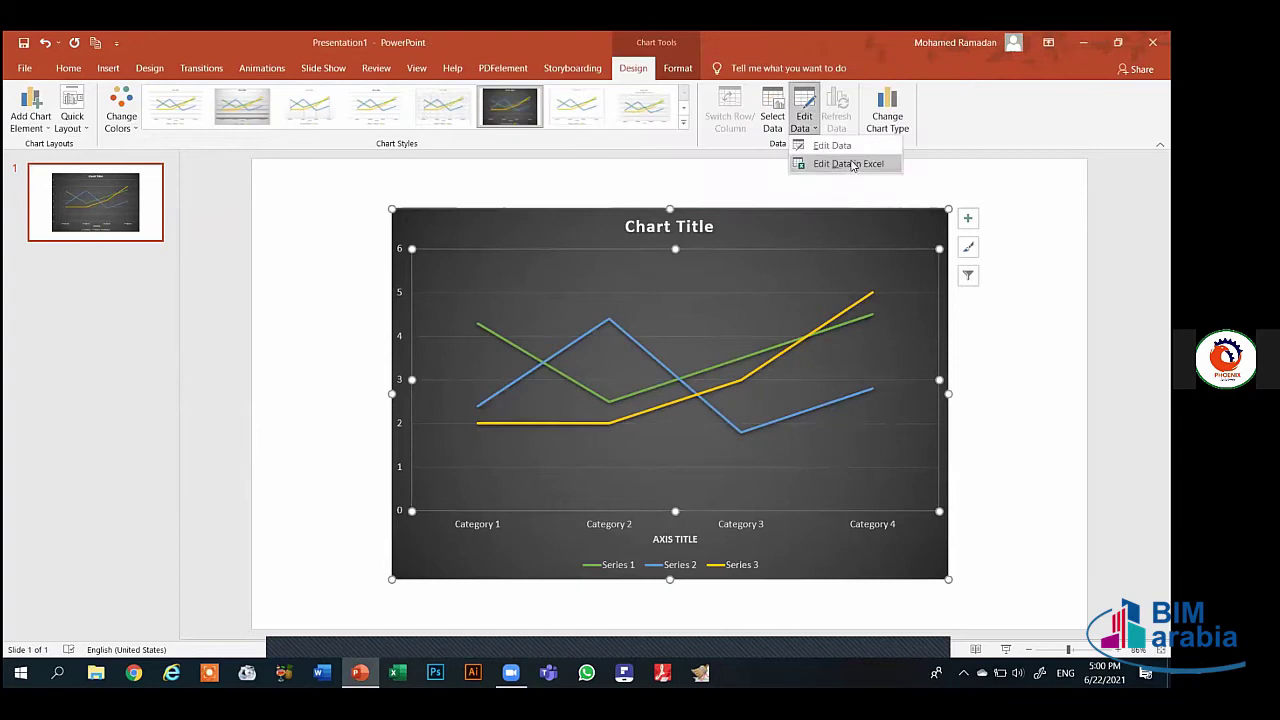
pyautogui.click(852, 166)
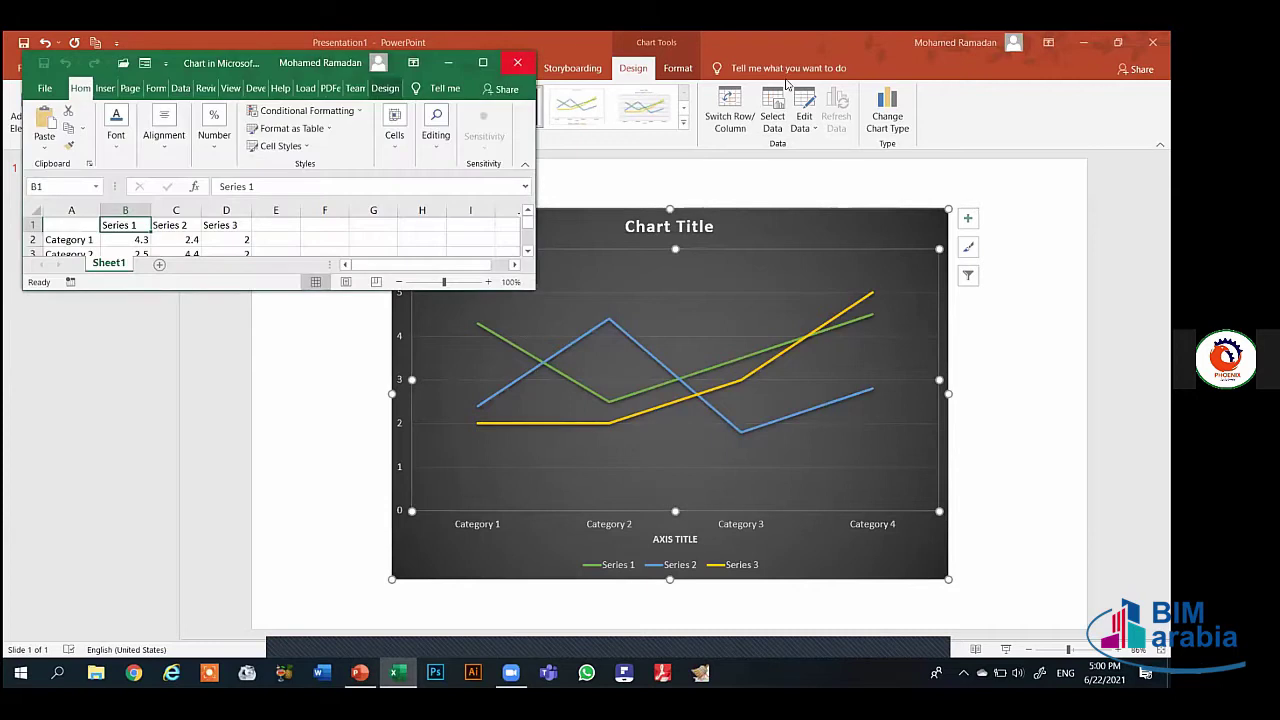
# Convert the line chart to a Pie chart titled Series 1 and select its slices
pyautogui.click(890, 120)
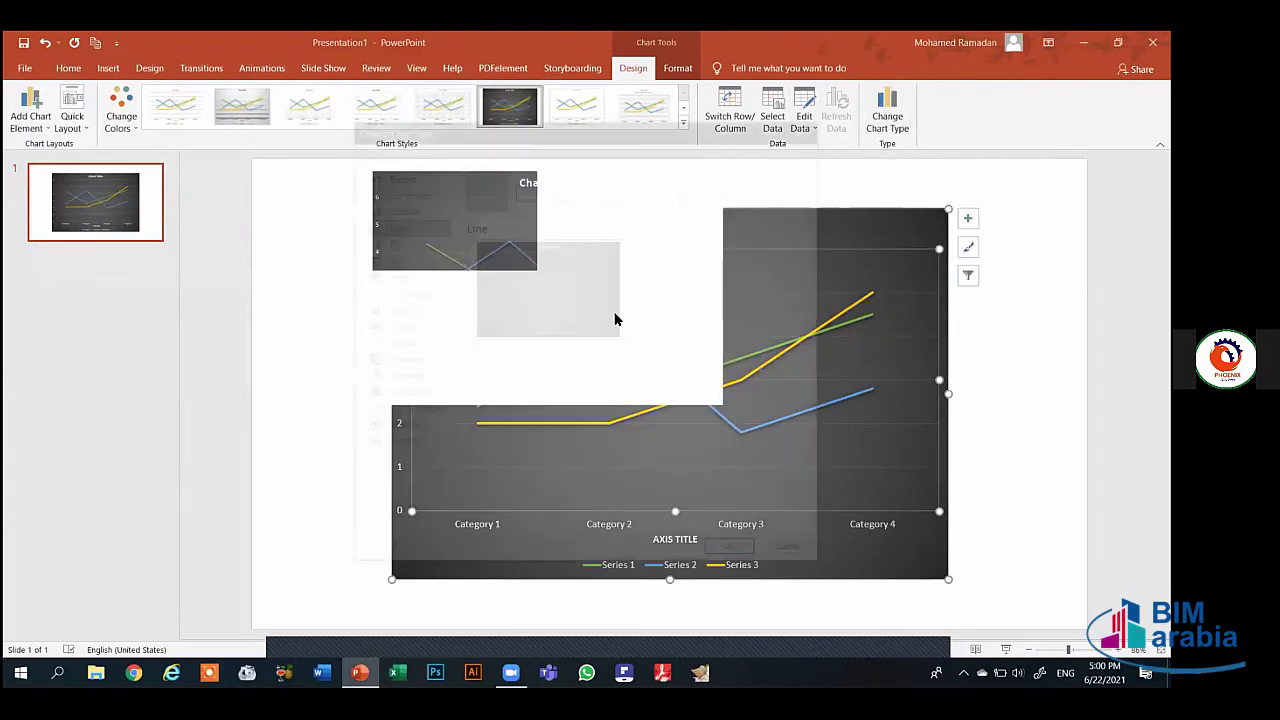
pyautogui.click(395, 309)
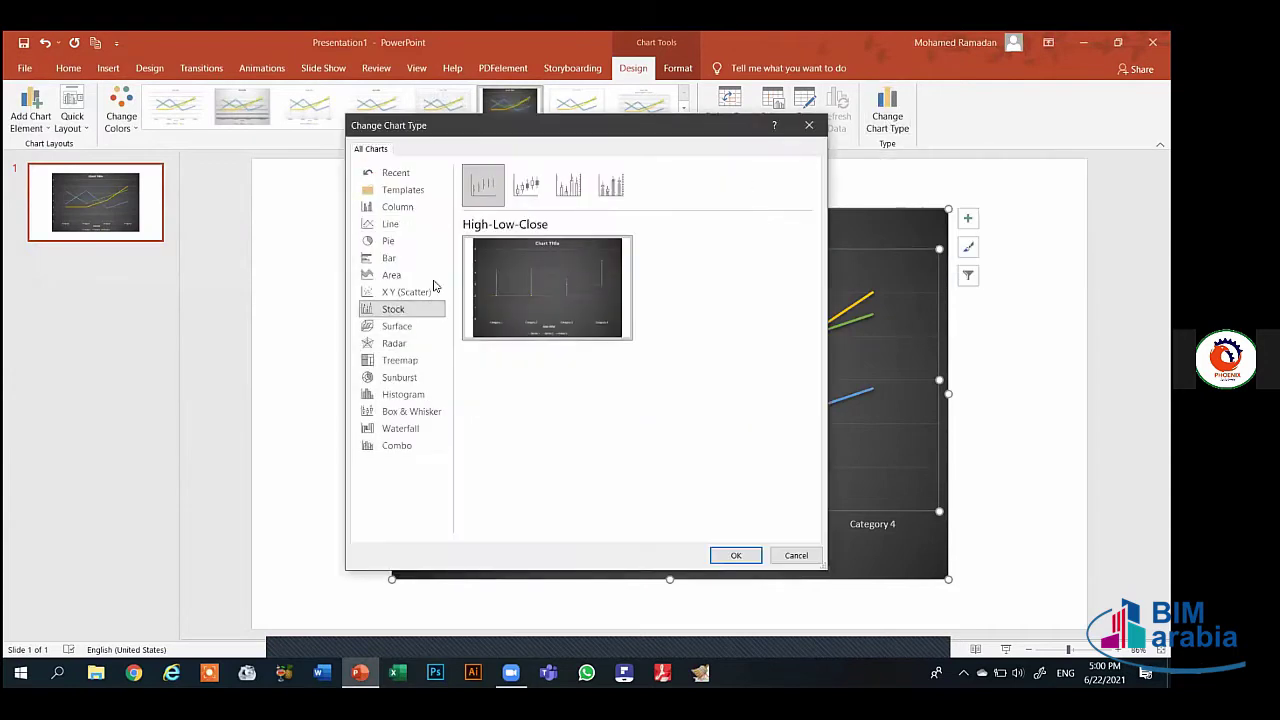
pyautogui.click(405, 230)
pyautogui.click(383, 244)
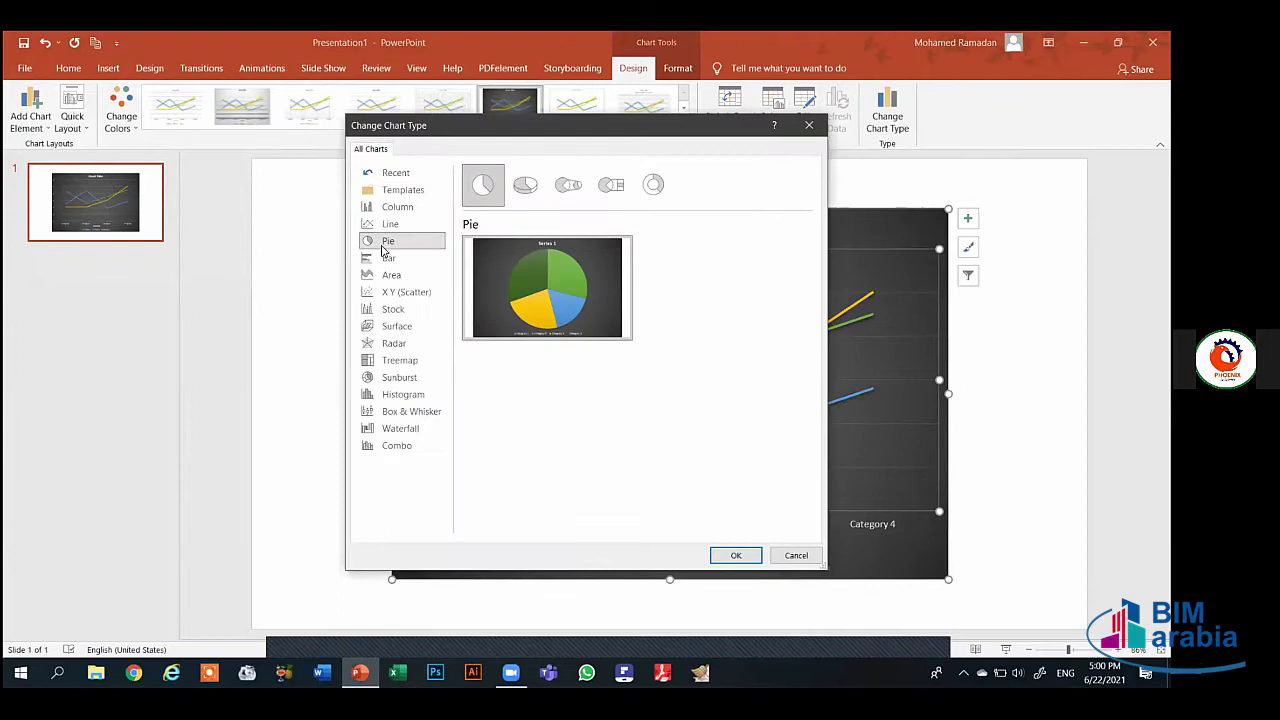
pyautogui.click(734, 552)
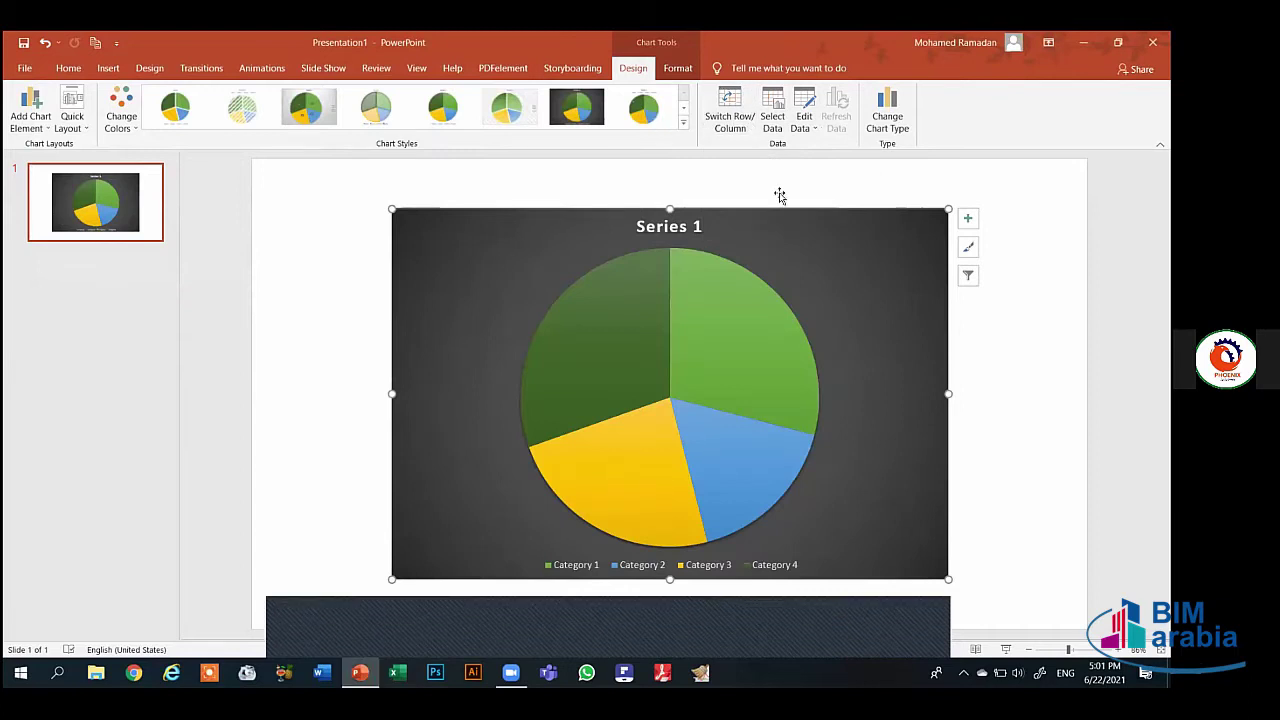
pyautogui.click(679, 540)
pyautogui.click(903, 538)
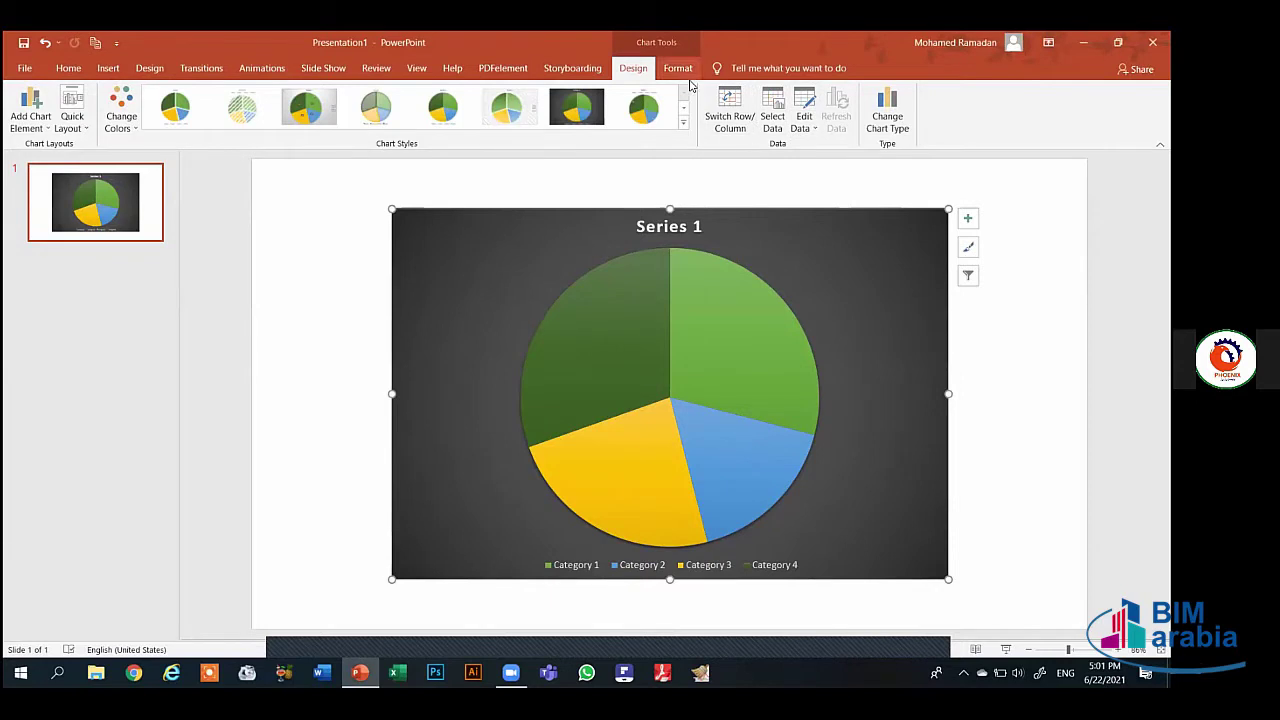
pyautogui.click(768, 320)
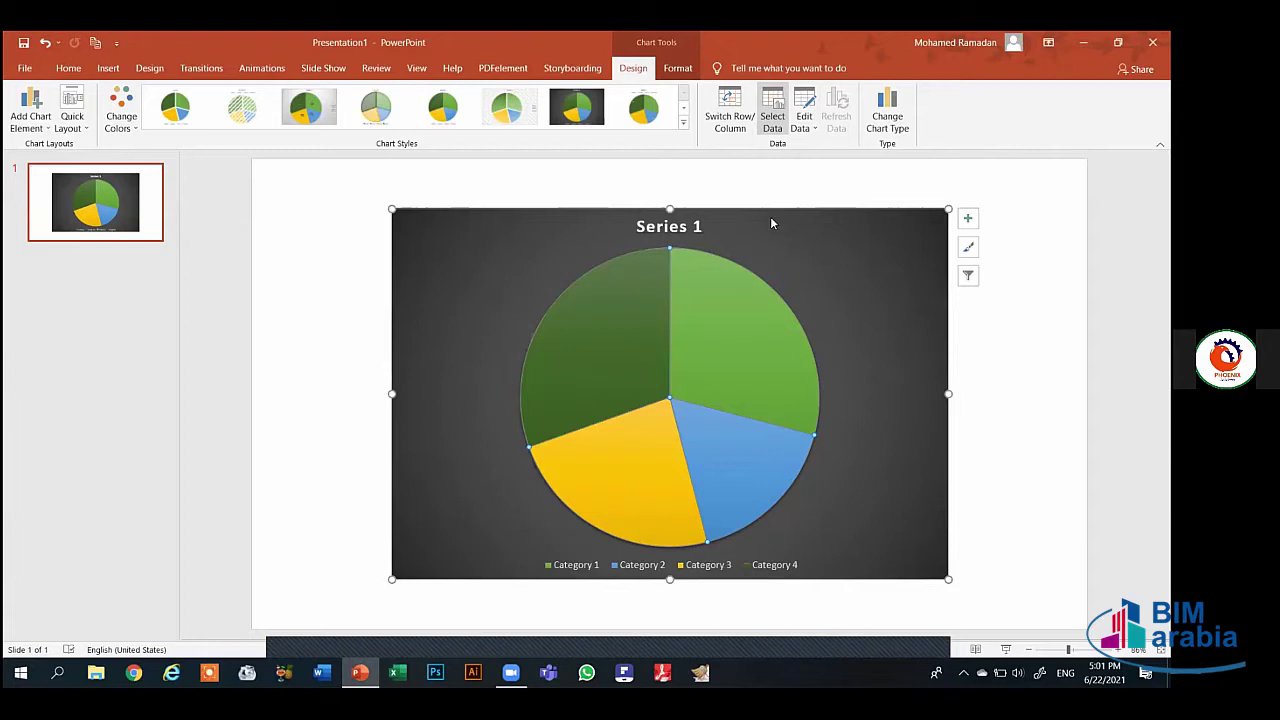
# Reselect the pie chart, glance at its Format options, then close the presentation with Ctrl+W
pyautogui.click(800, 194)
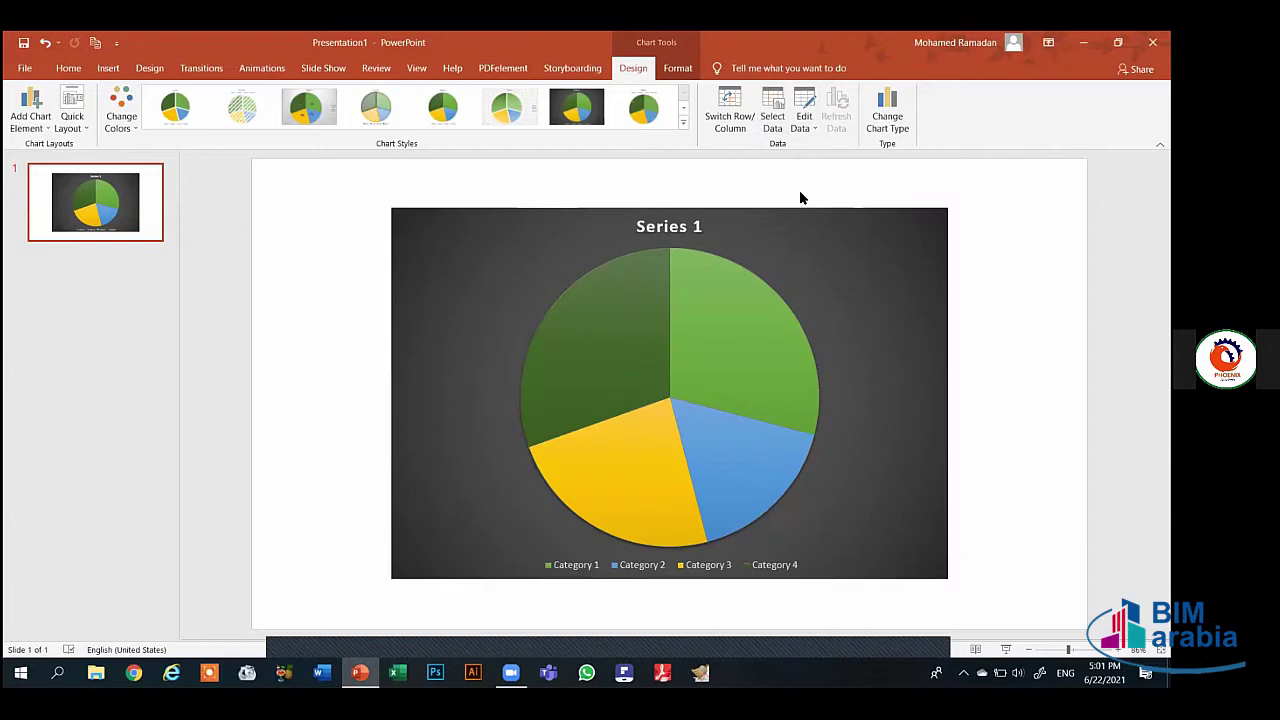
pyautogui.click(430, 270)
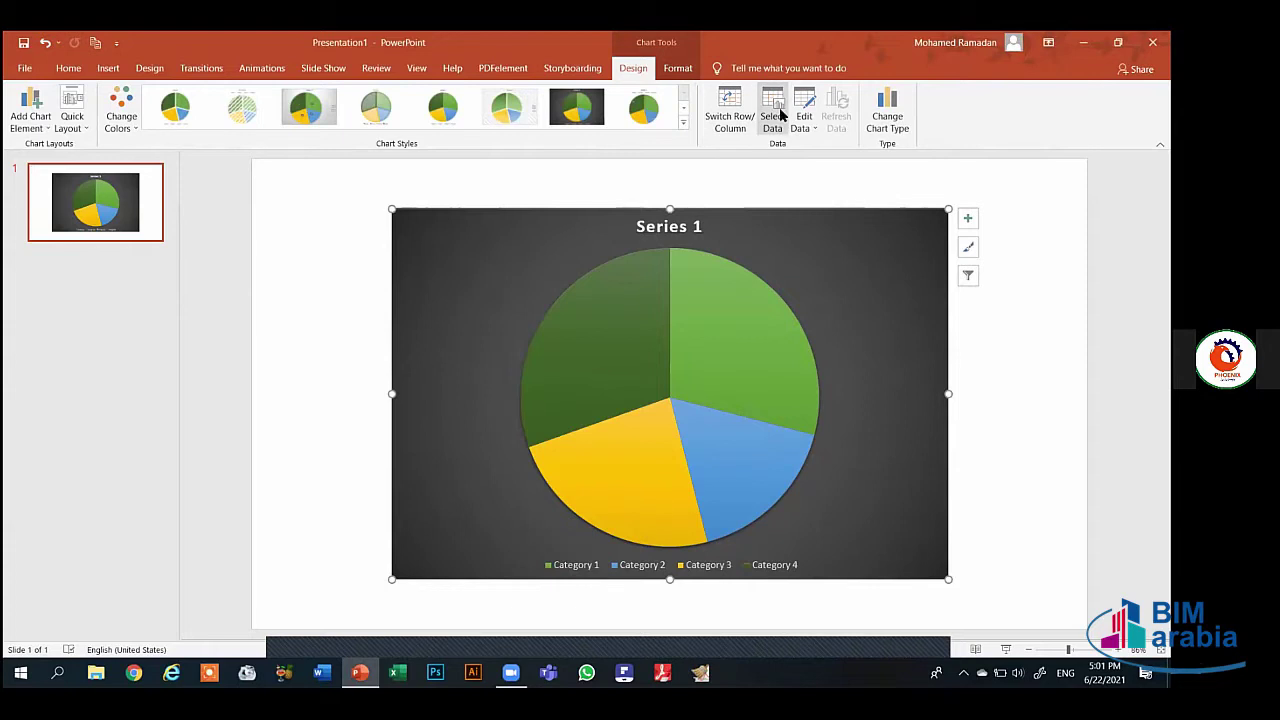
pyautogui.click(677, 68)
pyautogui.click(633, 68)
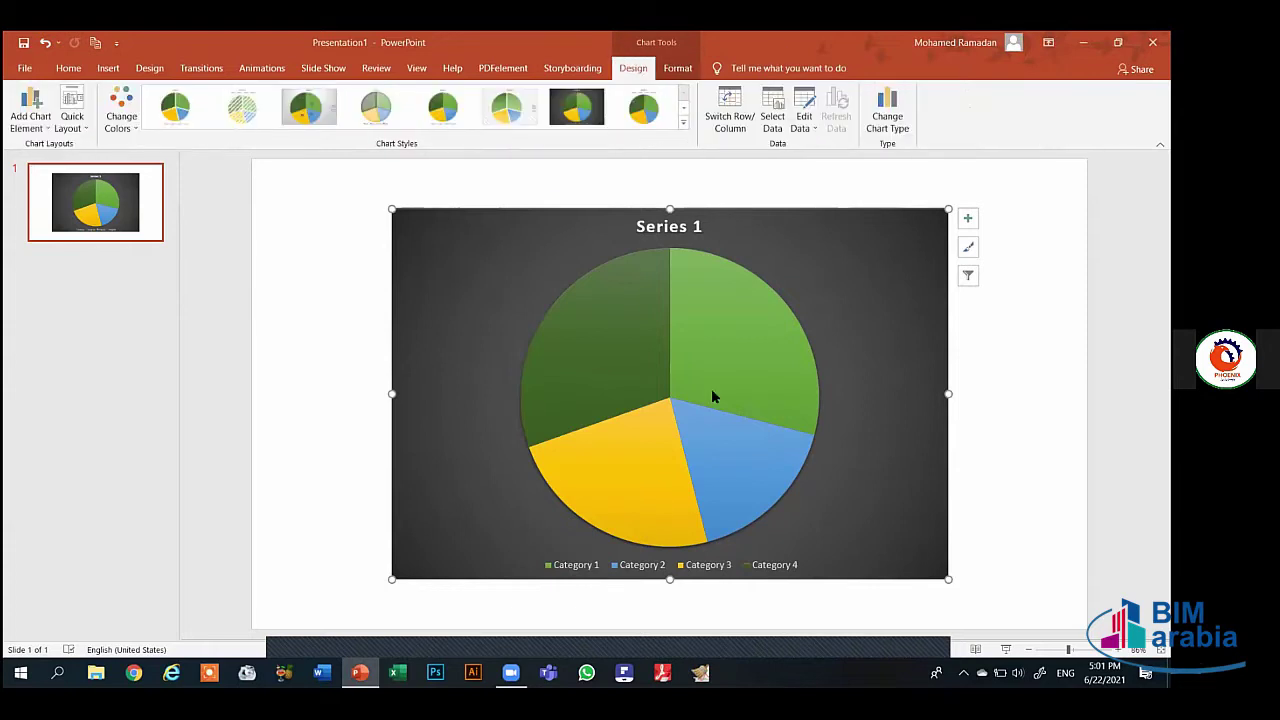
pyautogui.hotkey('ctrl', 'w')
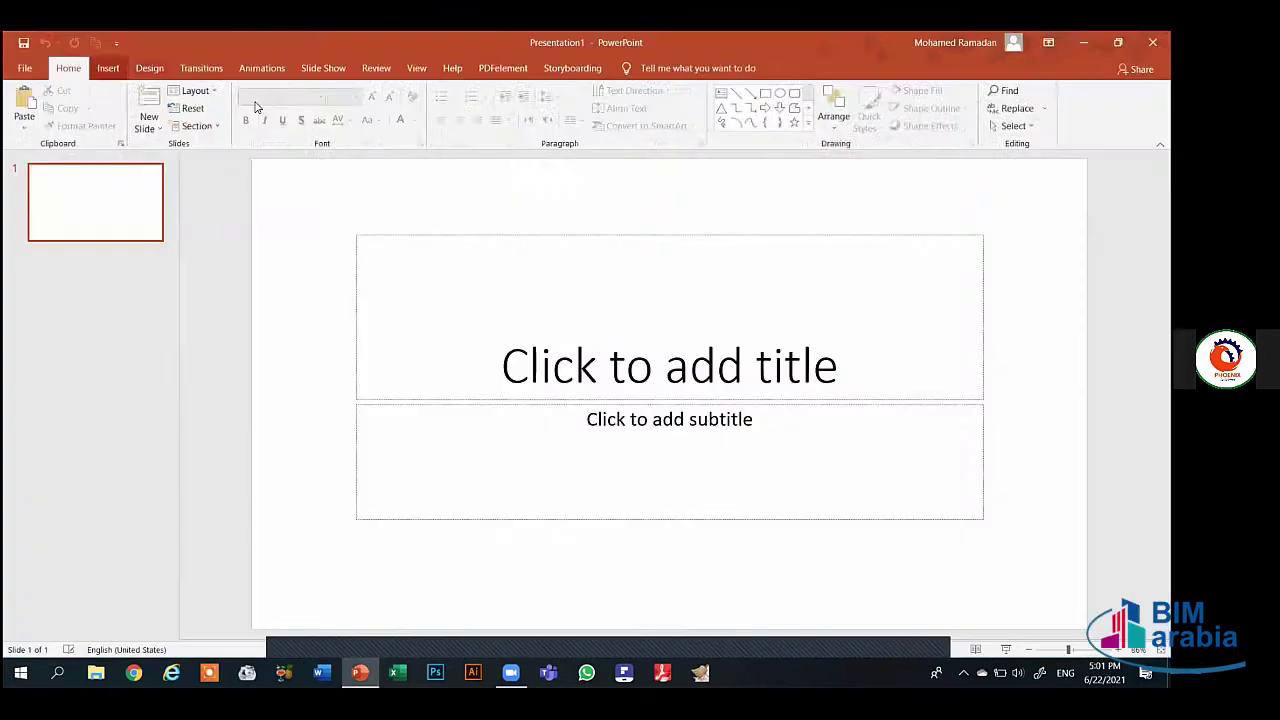
# Insert a Sales pie chart of four quarters on the slide
pyautogui.click(108, 68)
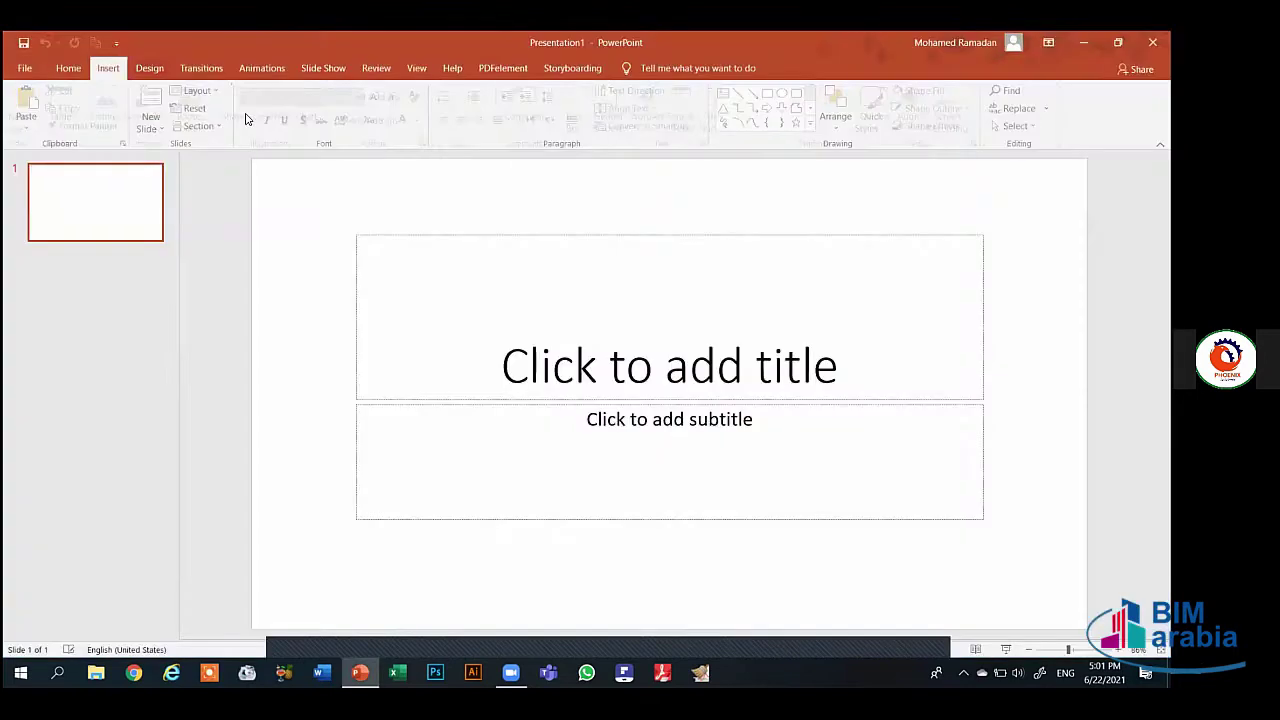
pyautogui.click(313, 105)
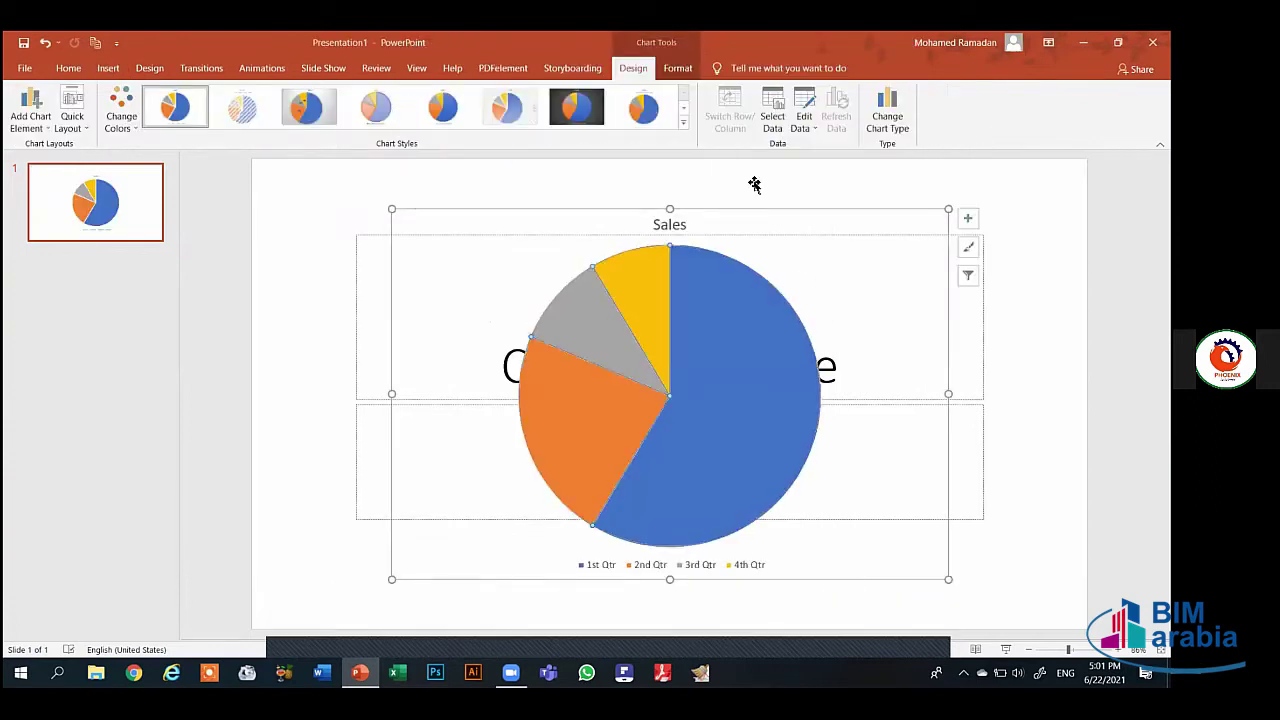
pyautogui.moveTo(760, 214); pyautogui.dragTo(803, 402)
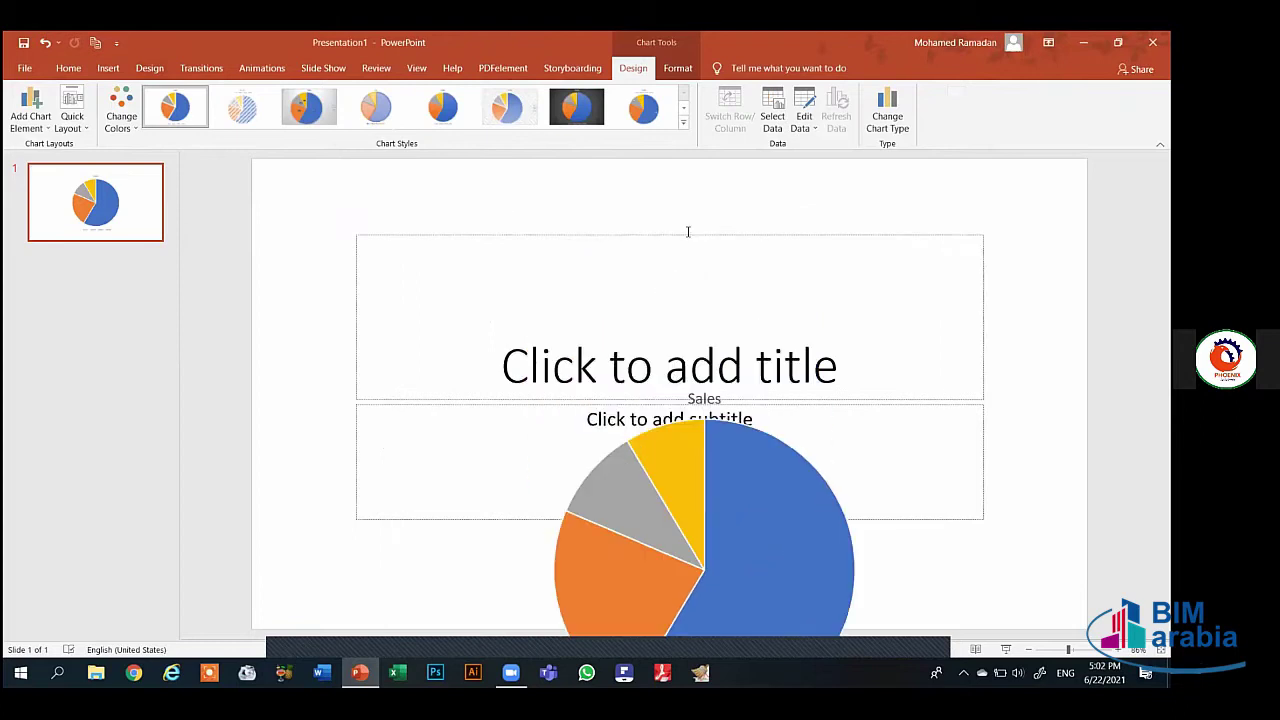
# Delete the empty title and subtitle placeholders and move the pie chart up to the centre
pyautogui.click(685, 236)
pyautogui.press('Delete')
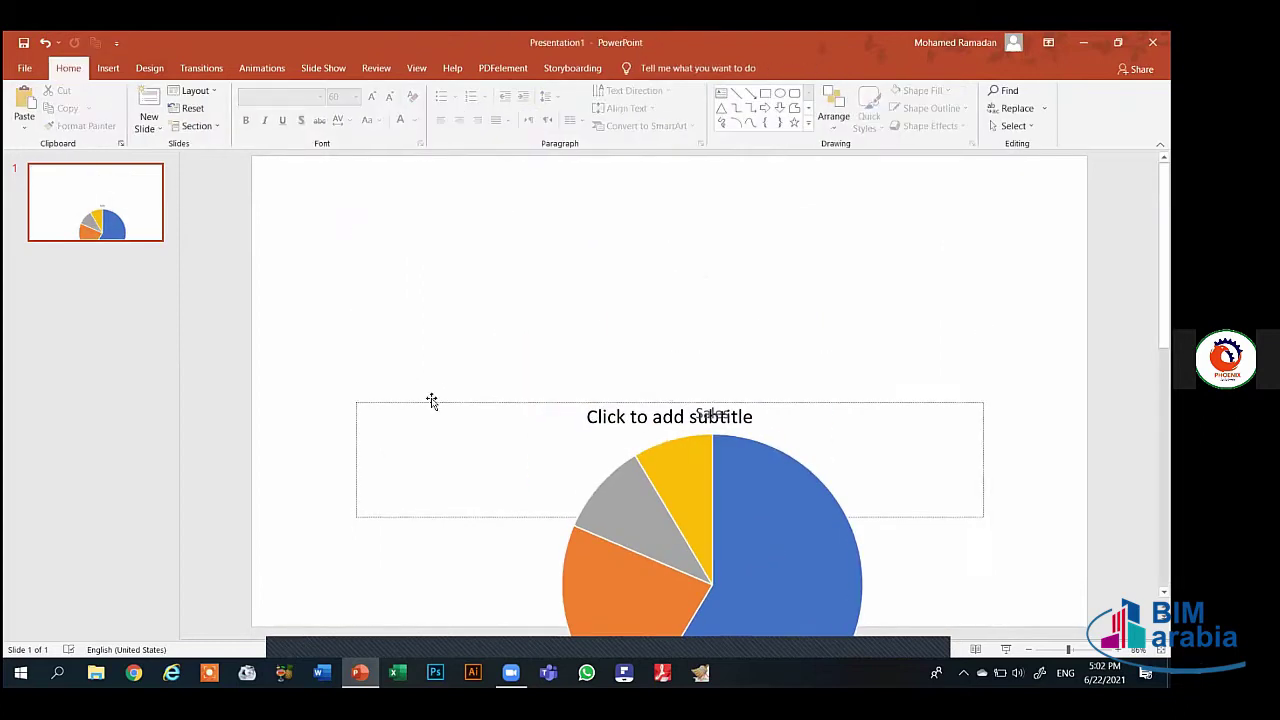
pyautogui.click(437, 403)
pyautogui.press('Delete')
pyautogui.click(666, 471)
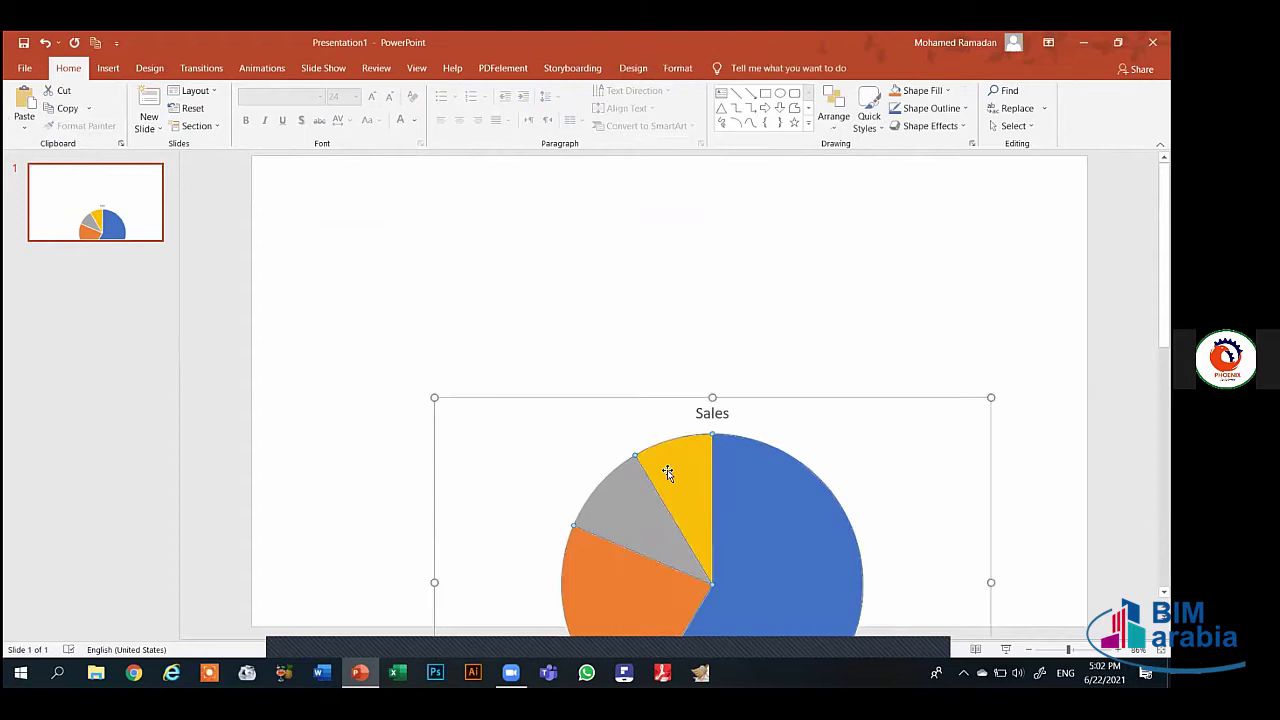
pyautogui.moveTo(654, 368); pyautogui.dragTo(611, 202)
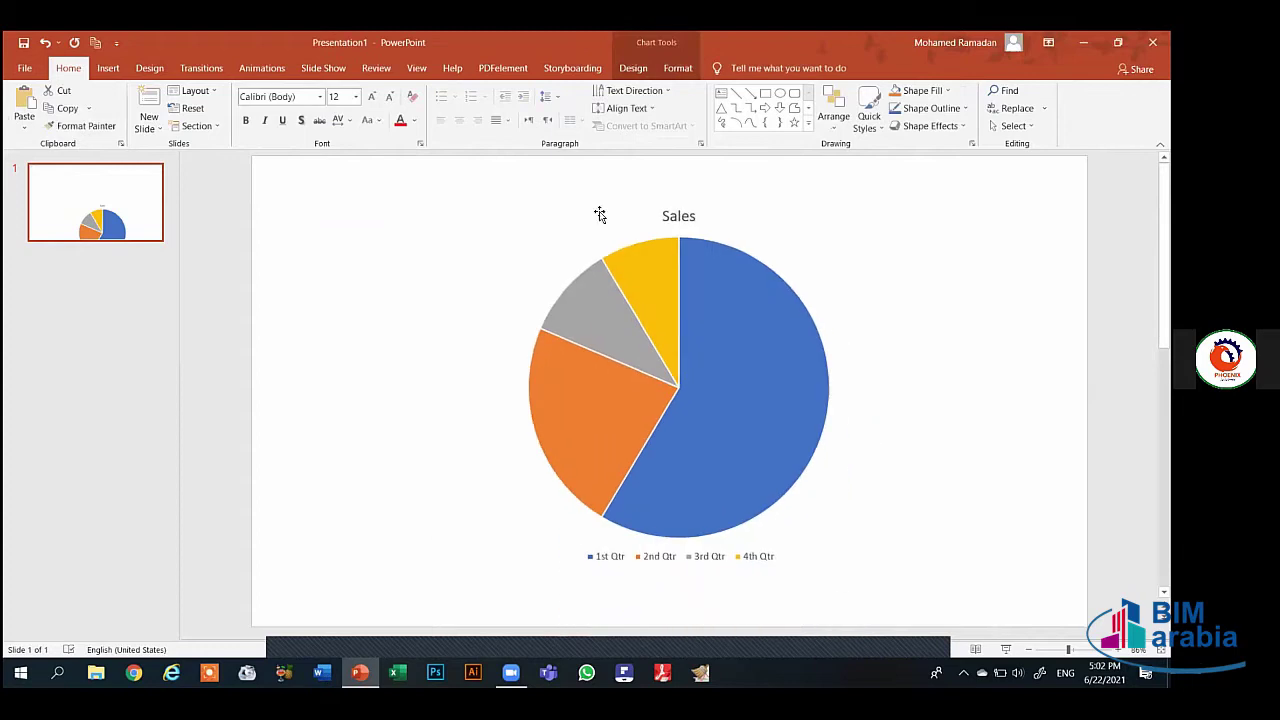
# Open the Sales pie chart's data source from the chart Design options
pyautogui.click(672, 70)
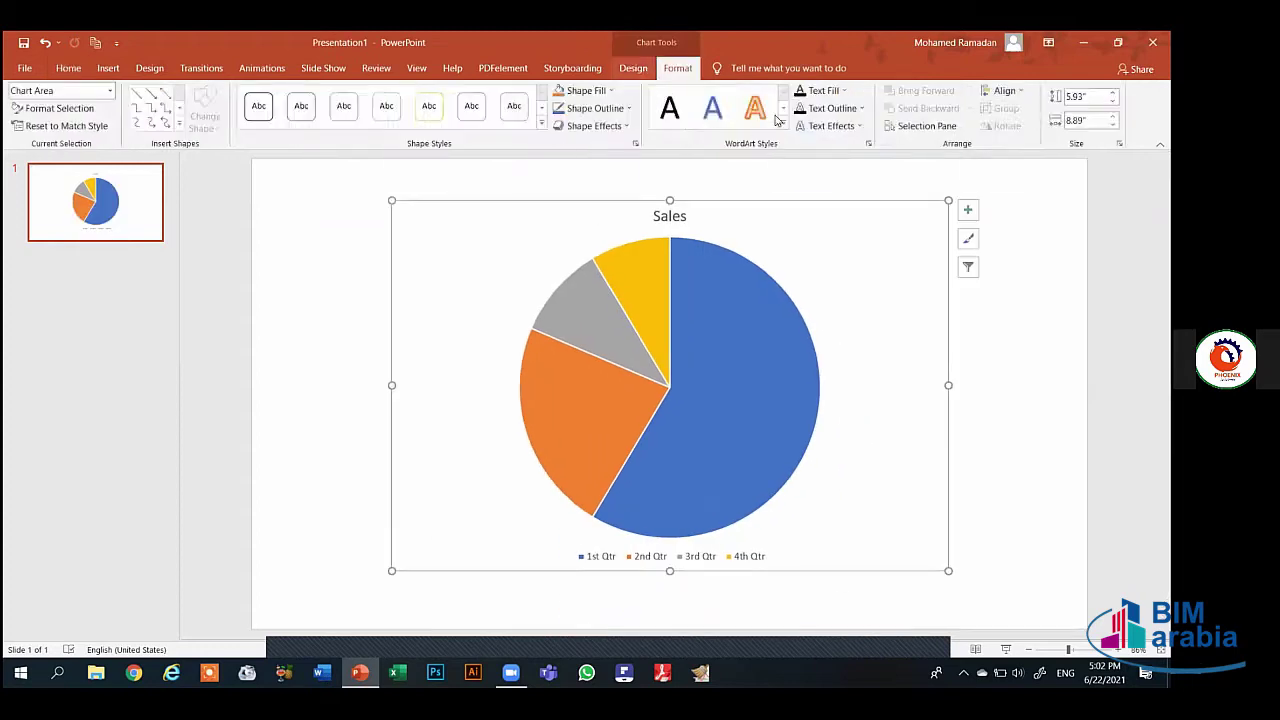
pyautogui.click(633, 68)
pyautogui.click(768, 106)
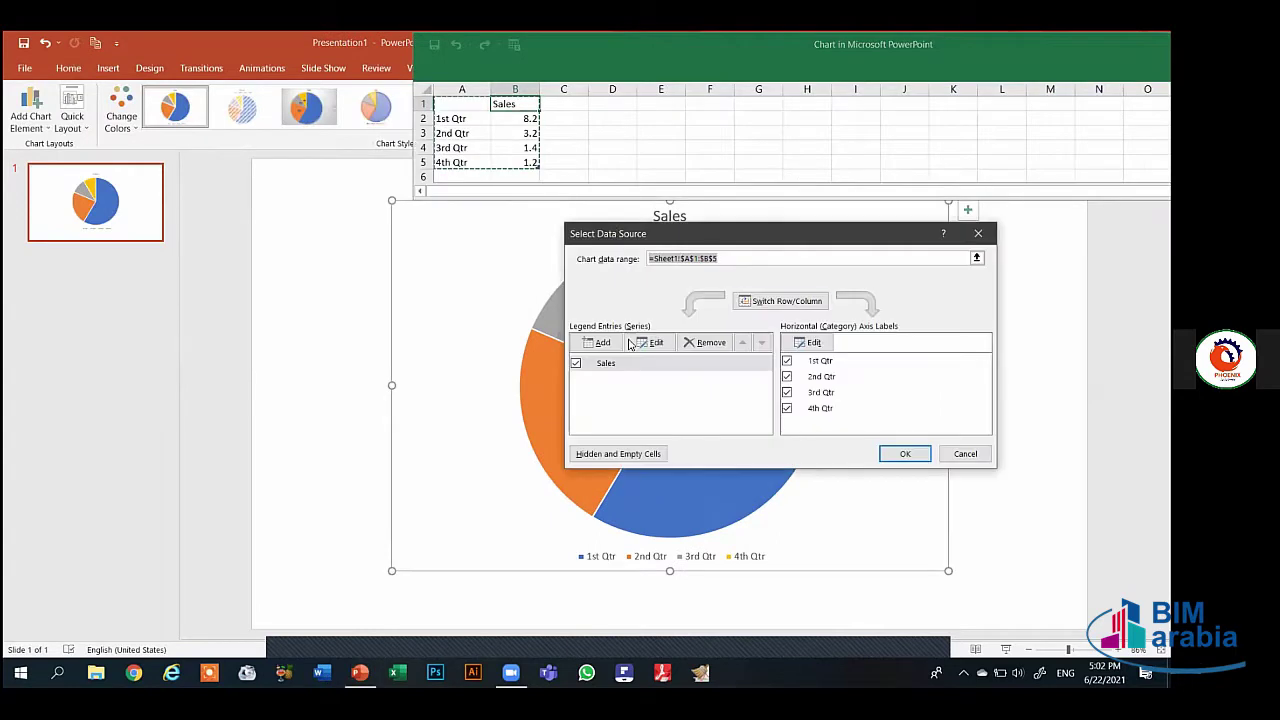
# Toggle Switch Row/Column repeatedly and apply the final series and category layout
pyautogui.click(798, 307)
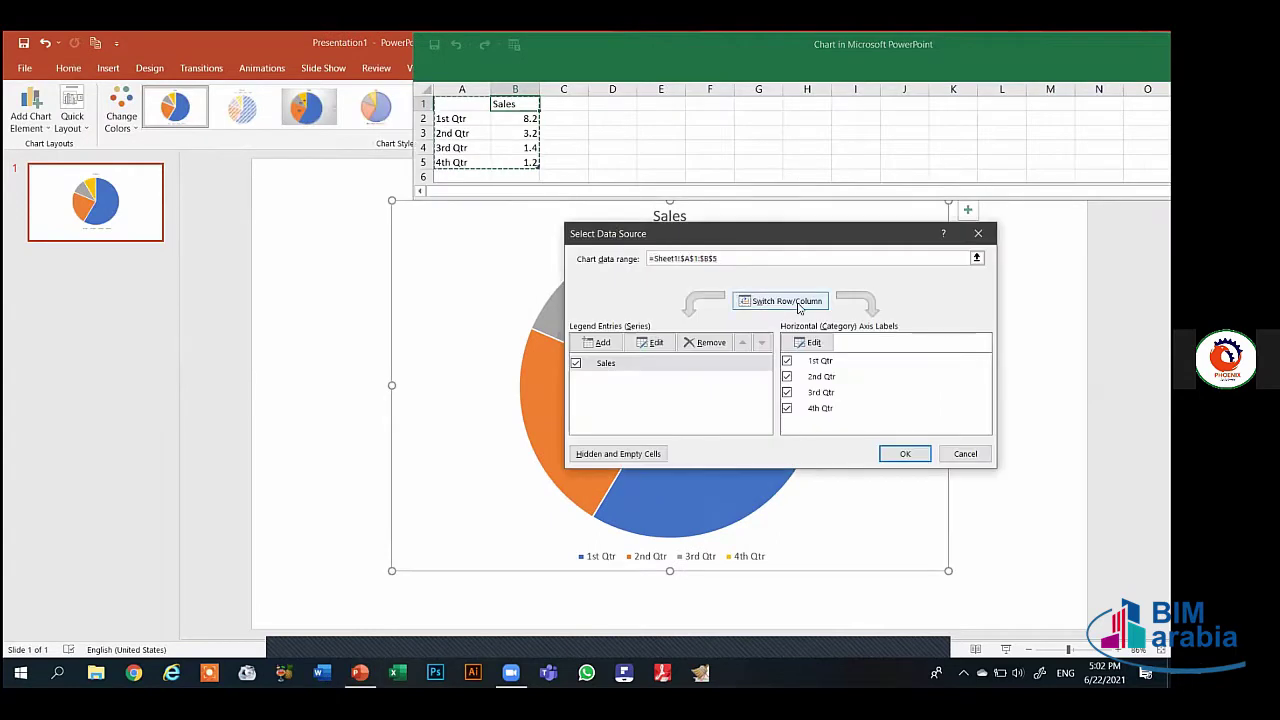
pyautogui.click(798, 307)
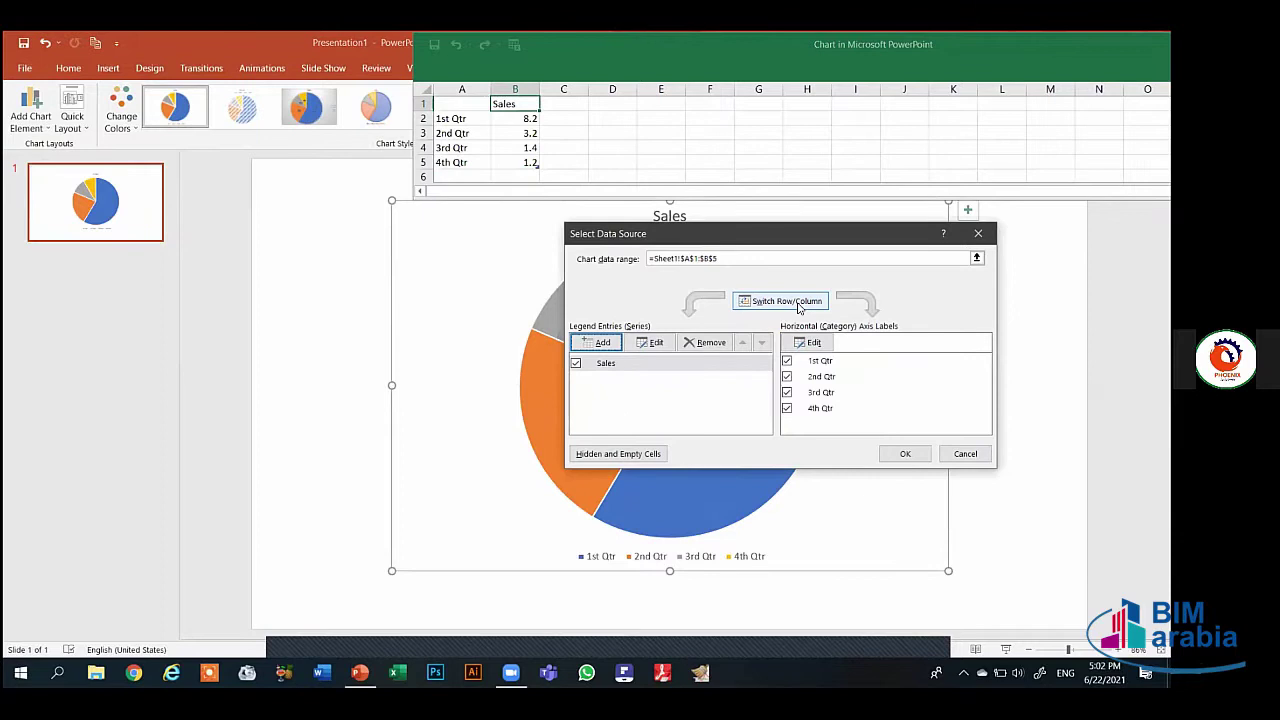
pyautogui.click(798, 307)
pyautogui.click(798, 307)
pyautogui.click(798, 307)
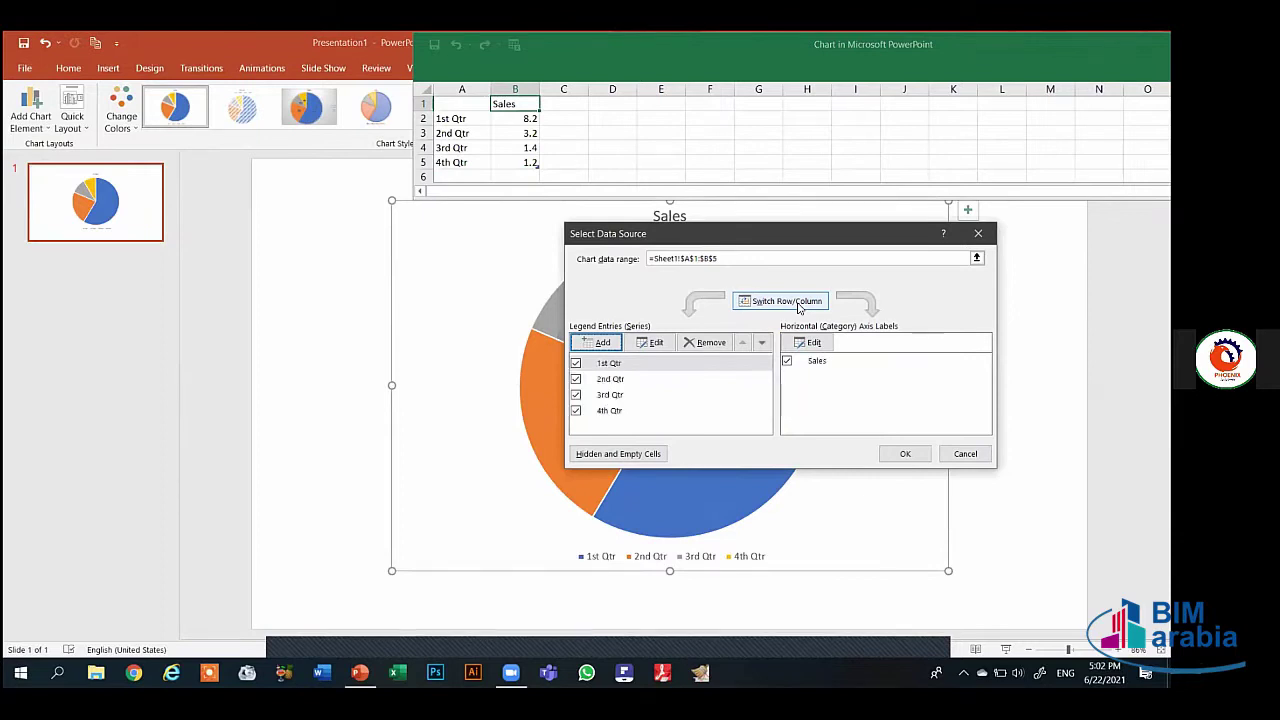
pyautogui.click(798, 307)
pyautogui.click(798, 307)
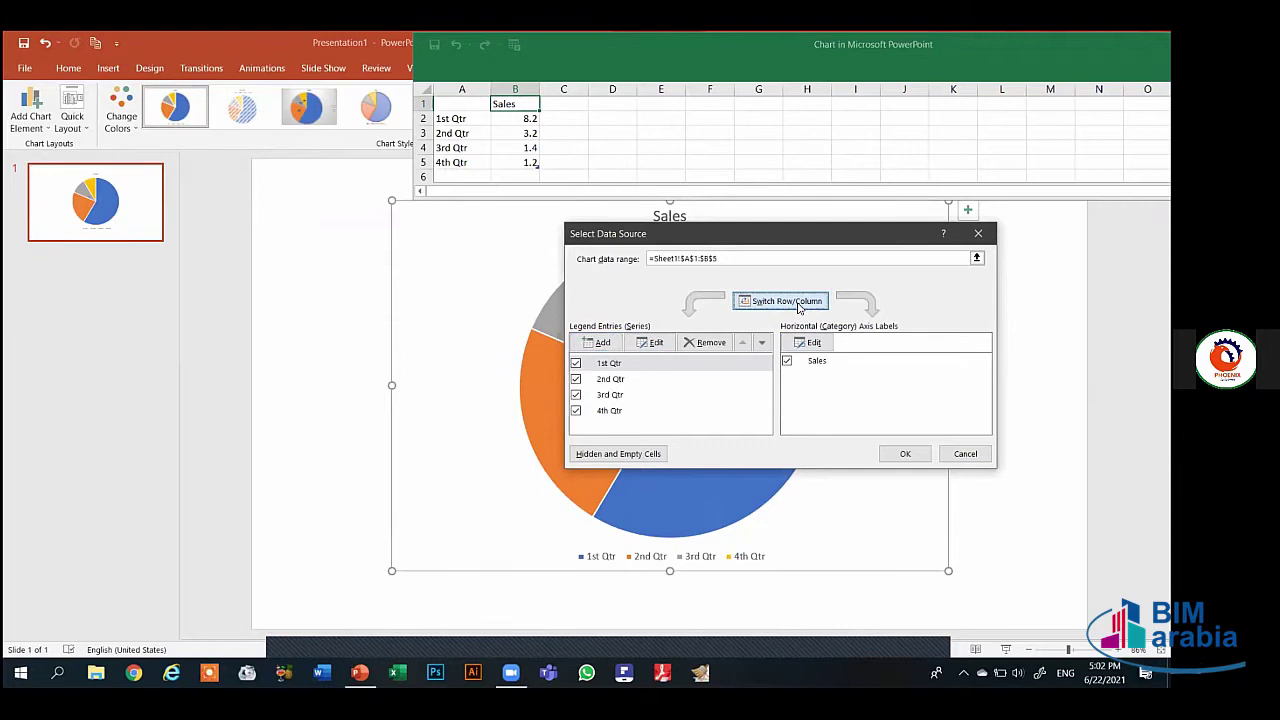
pyautogui.click(798, 307)
pyautogui.click(798, 307)
pyautogui.click(798, 307)
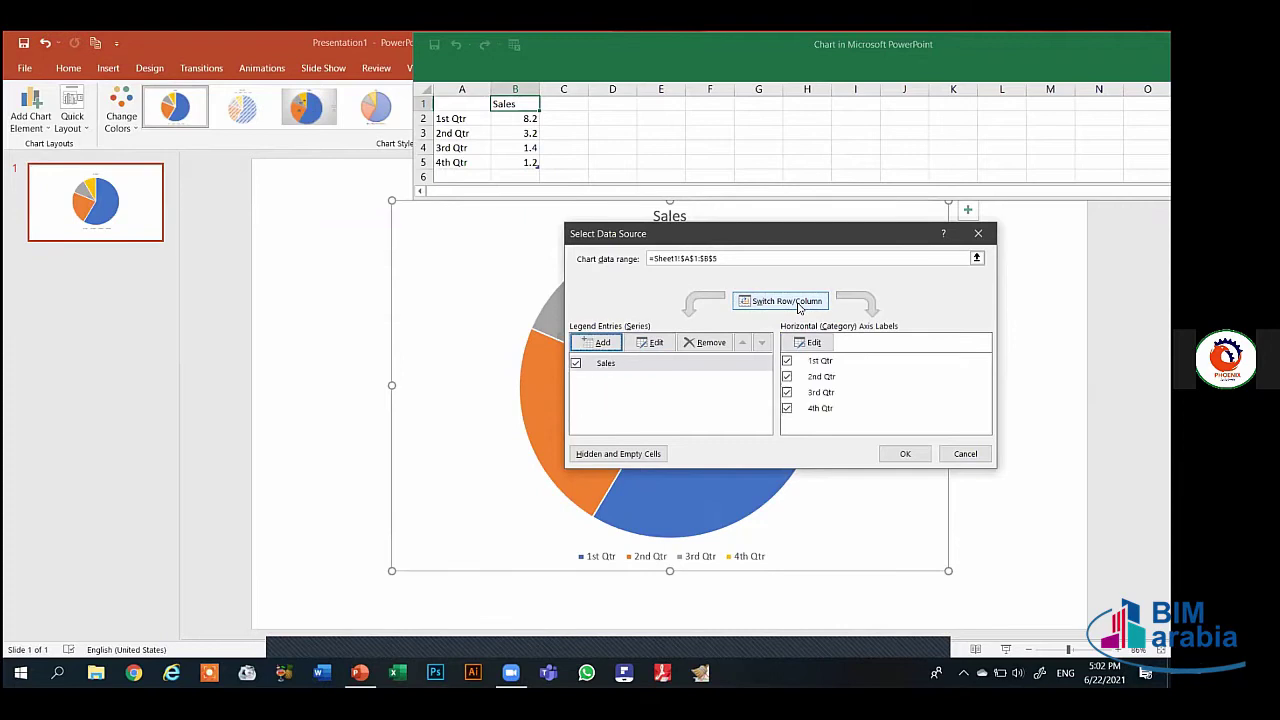
pyautogui.click(798, 307)
pyautogui.click(905, 453)
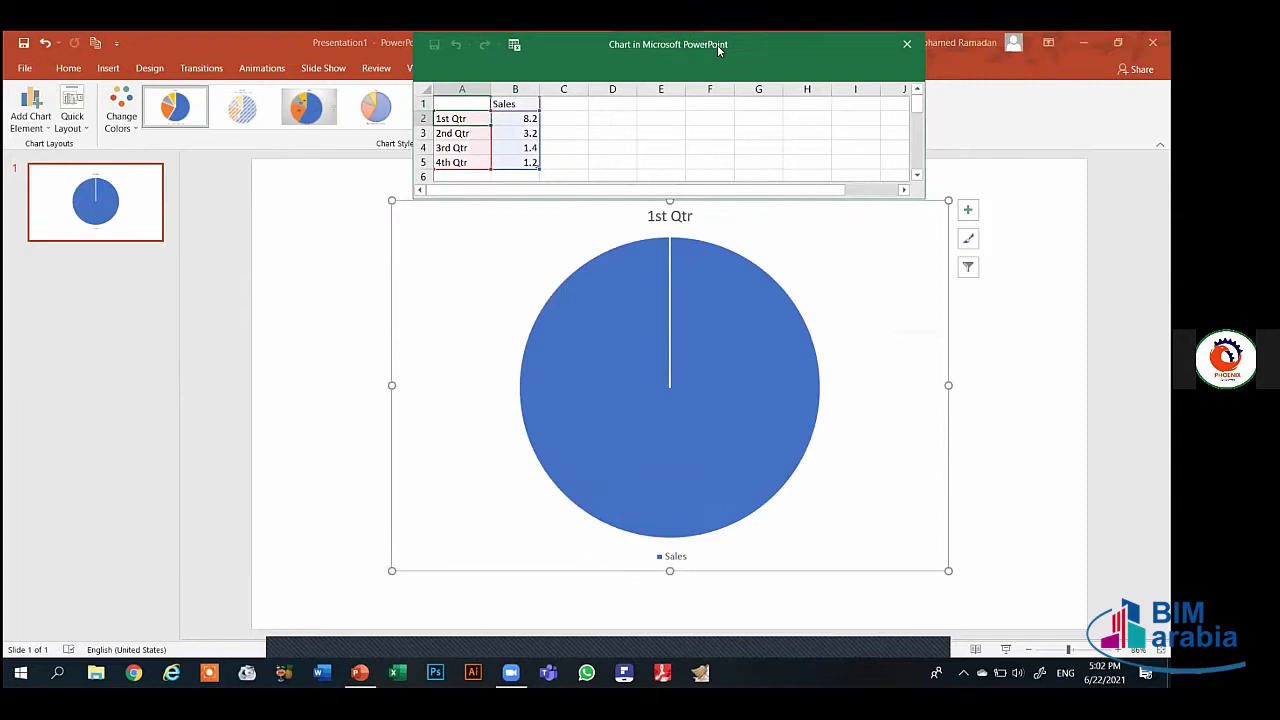
# Close the chart data window, undo the chart off the slide, and delete the title placeholder
pyautogui.moveTo(866, 53); pyautogui.dragTo(874, 148)
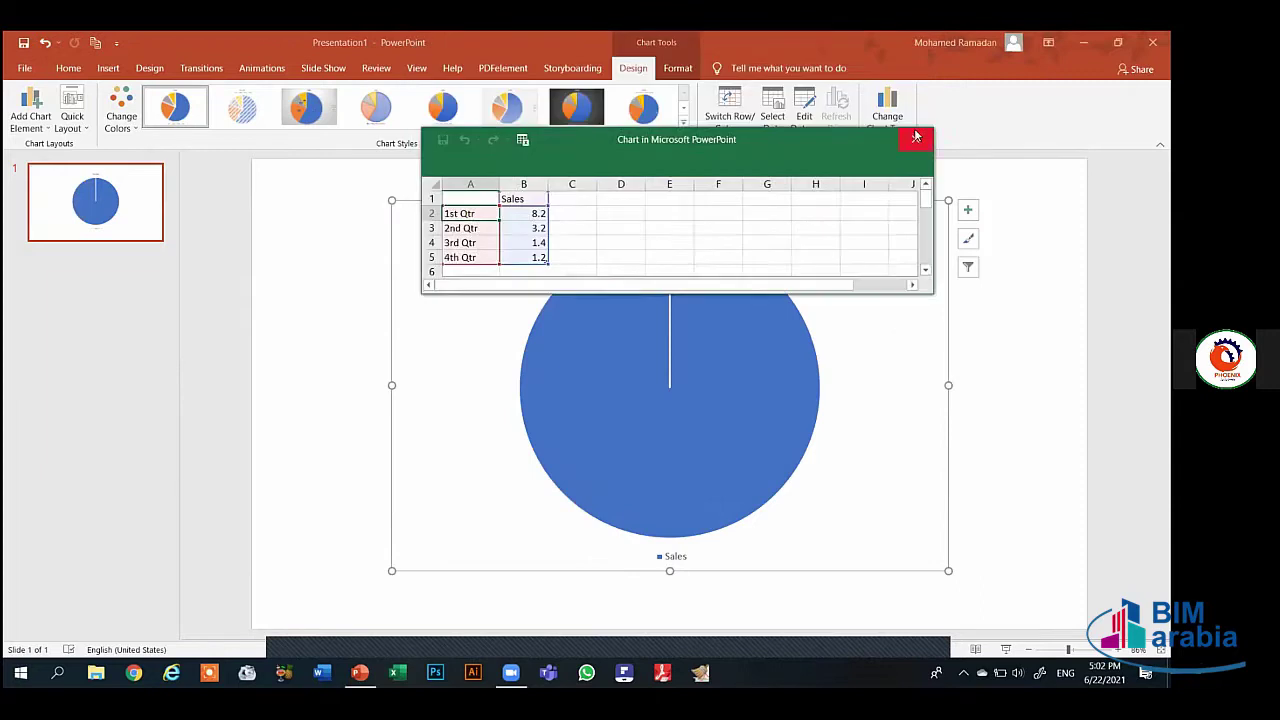
pyautogui.click(915, 136)
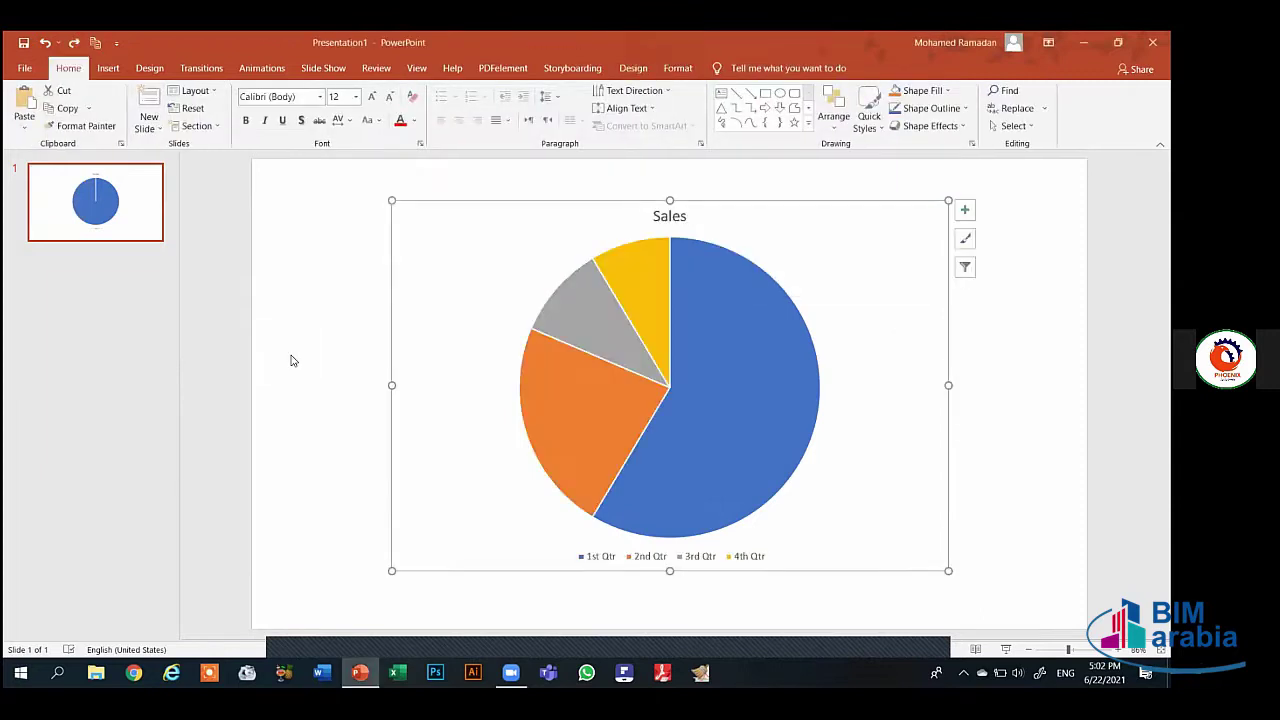
pyautogui.hotkey('ctrl', 'z')
pyautogui.hotkey('ctrl', 'z')
pyautogui.hotkey('ctrl', 'z')
pyautogui.hotkey('ctrl', 'z')
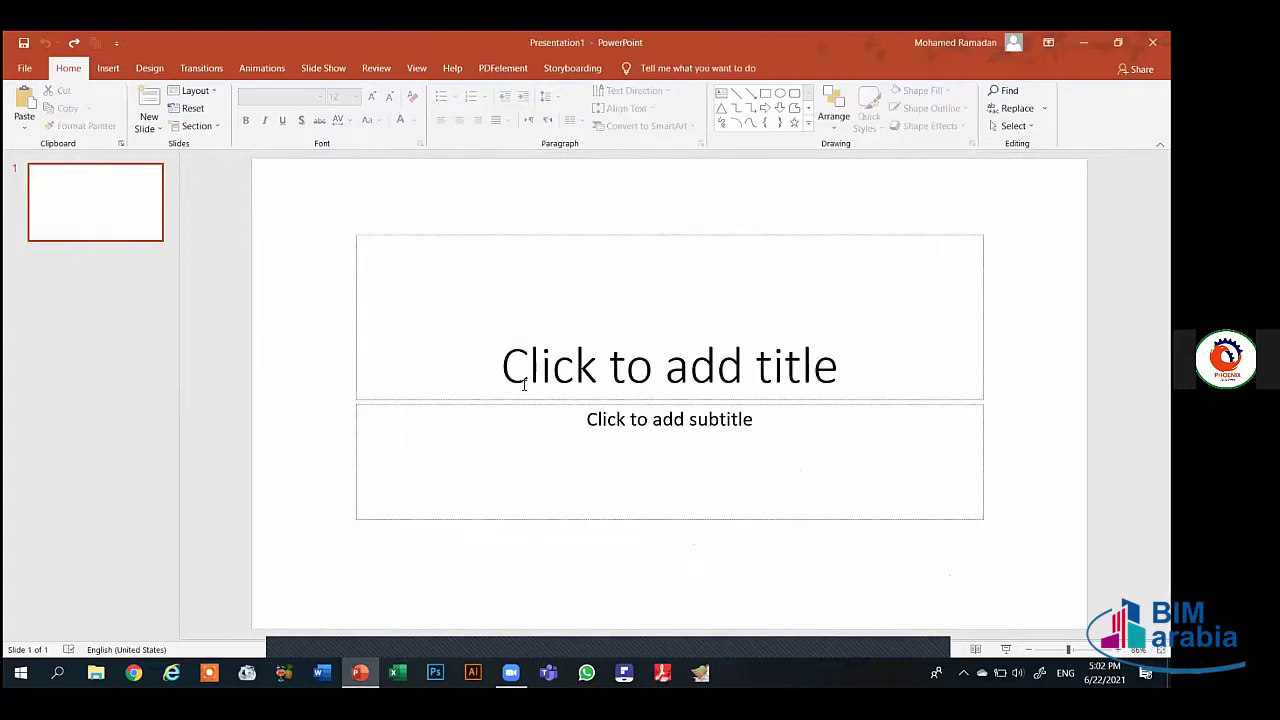
pyautogui.click(508, 400)
pyautogui.press('Delete')
# Delete the subtitle placeholder and add the QR4Office add-in from My Add-ins
pyautogui.click(507, 401)
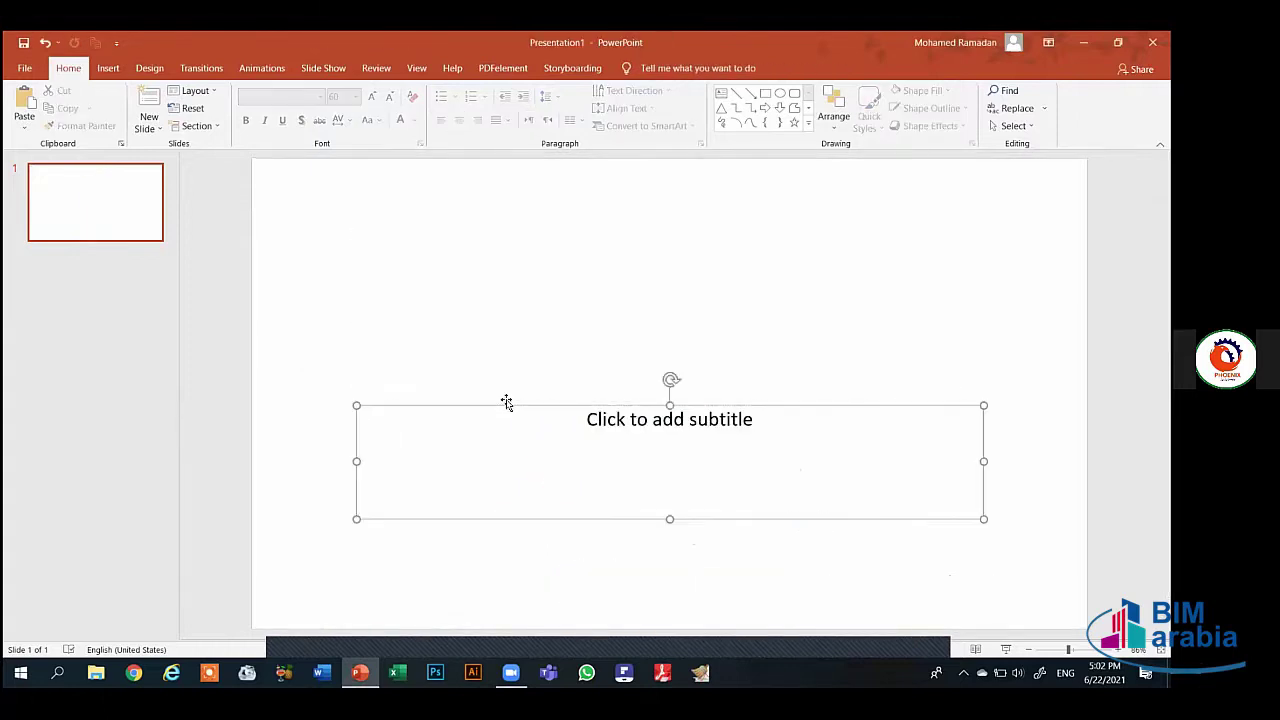
pyautogui.press('Delete')
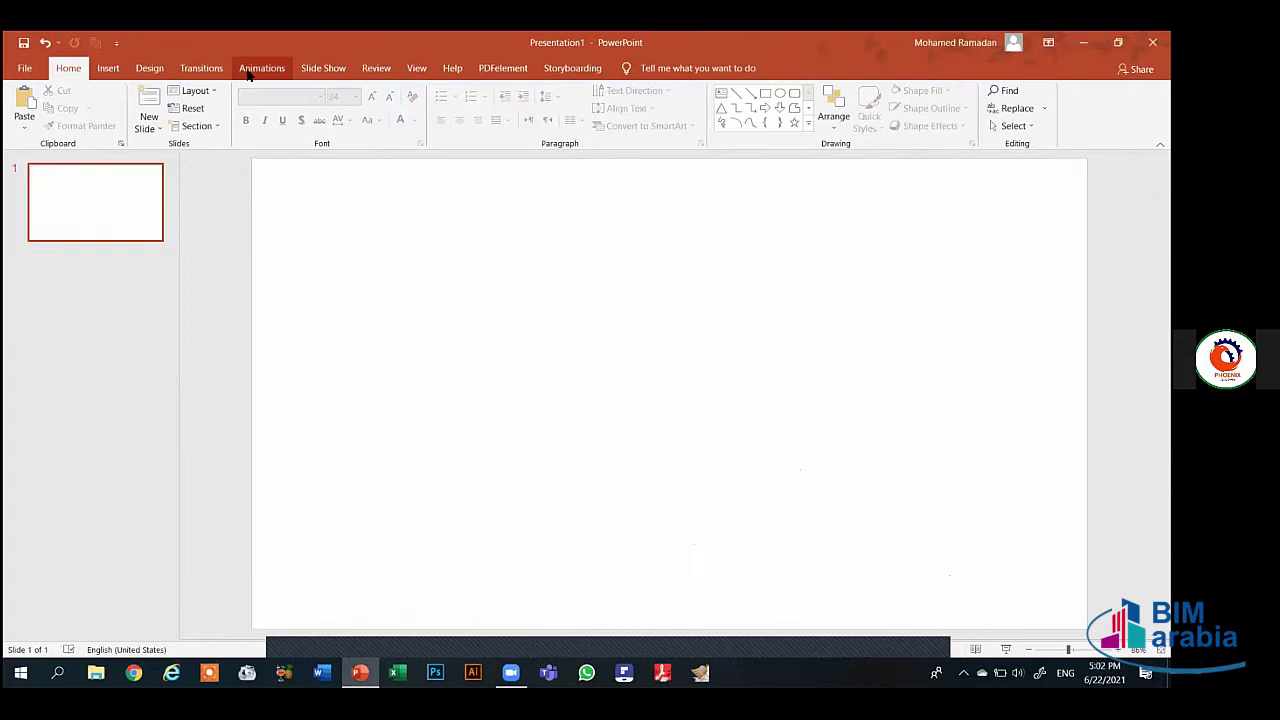
pyautogui.click(108, 68)
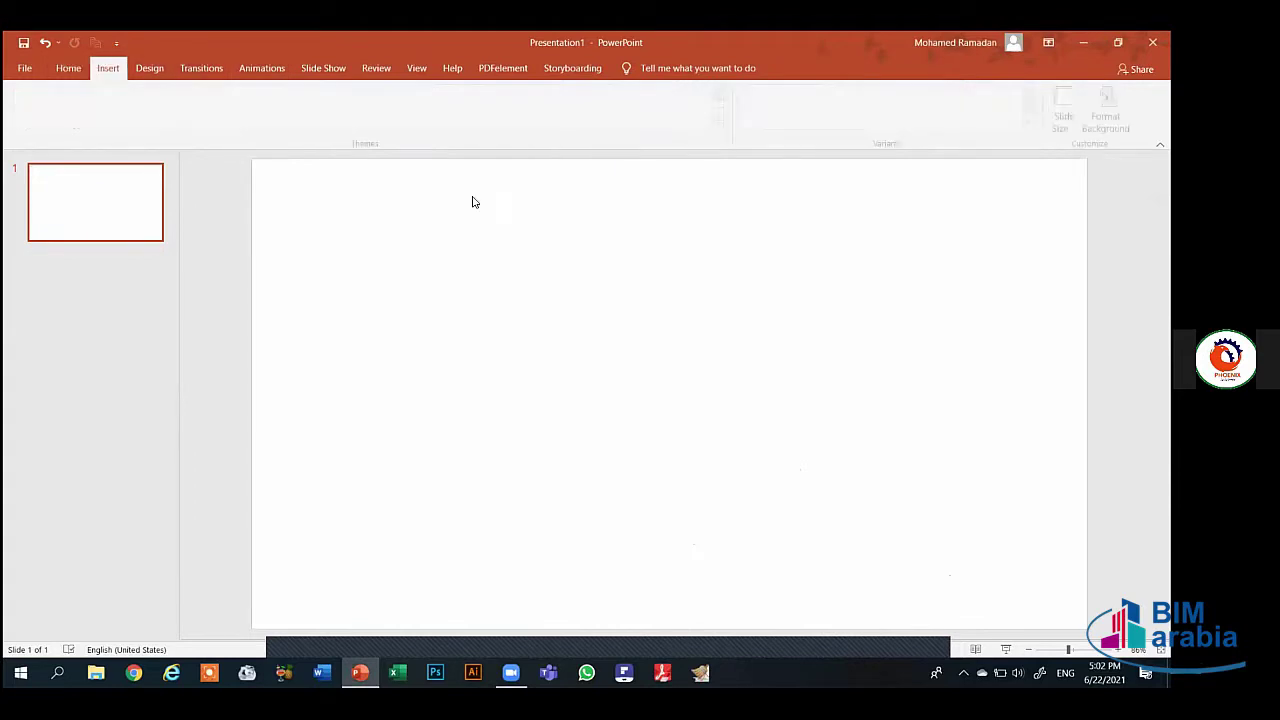
pyautogui.click(391, 97)
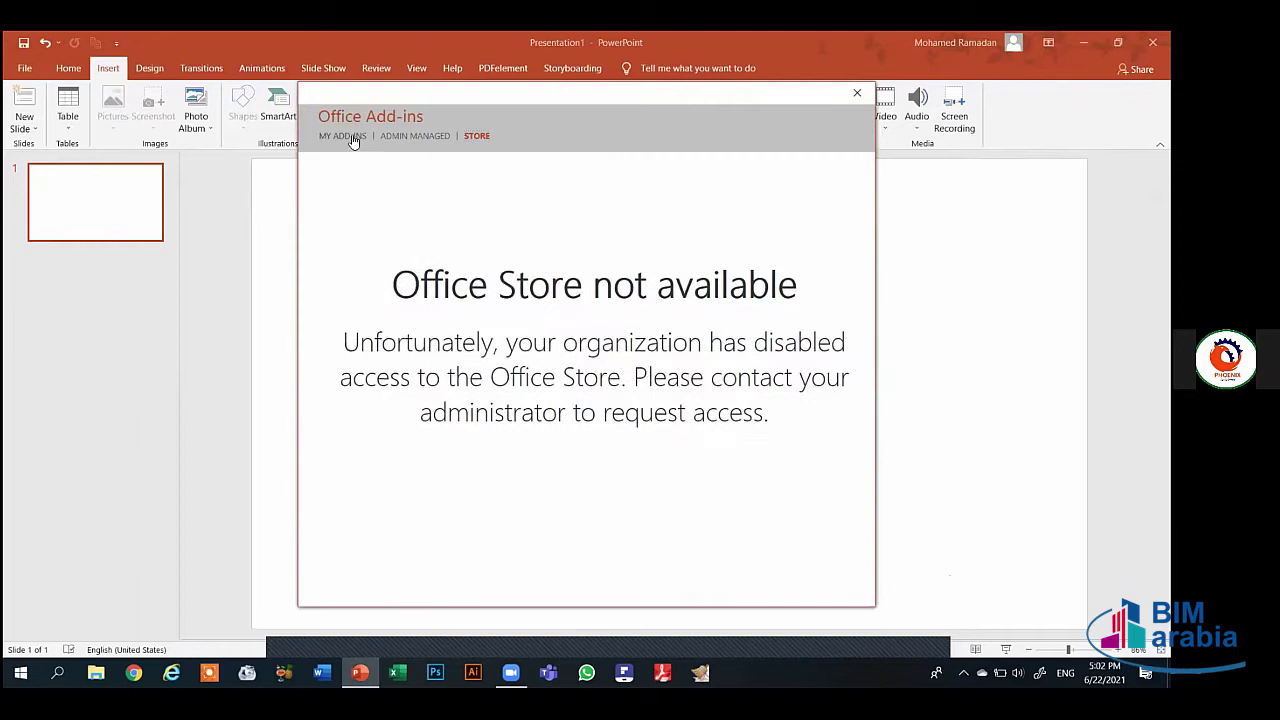
pyautogui.click(348, 140)
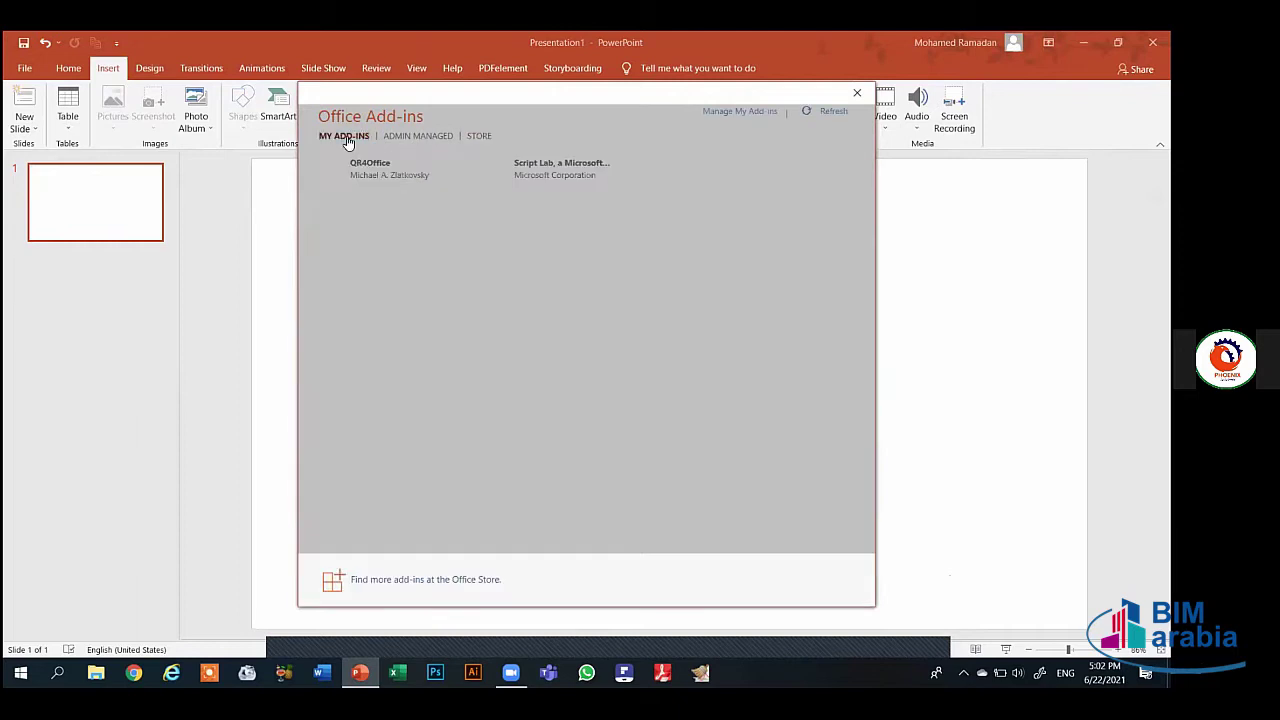
pyautogui.click(383, 175)
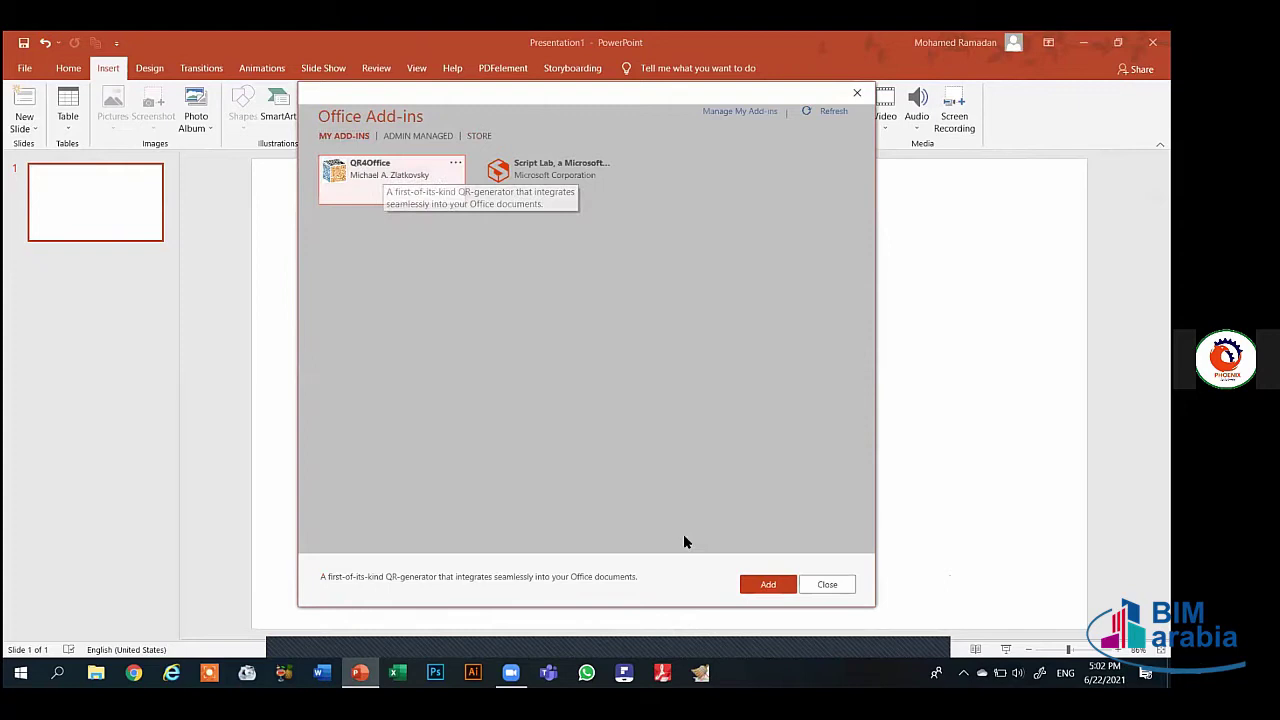
pyautogui.click(767, 586)
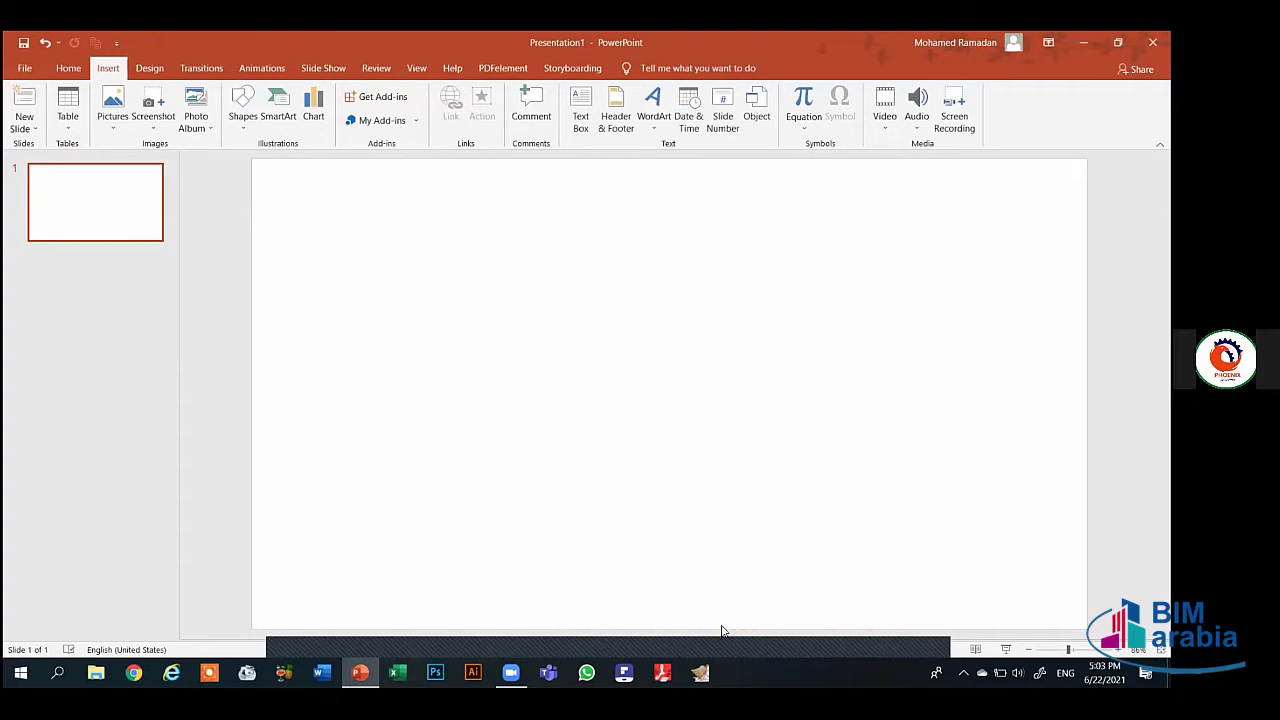
# Add the Script Lab add-in from My Add-ins
pyautogui.click(376, 97)
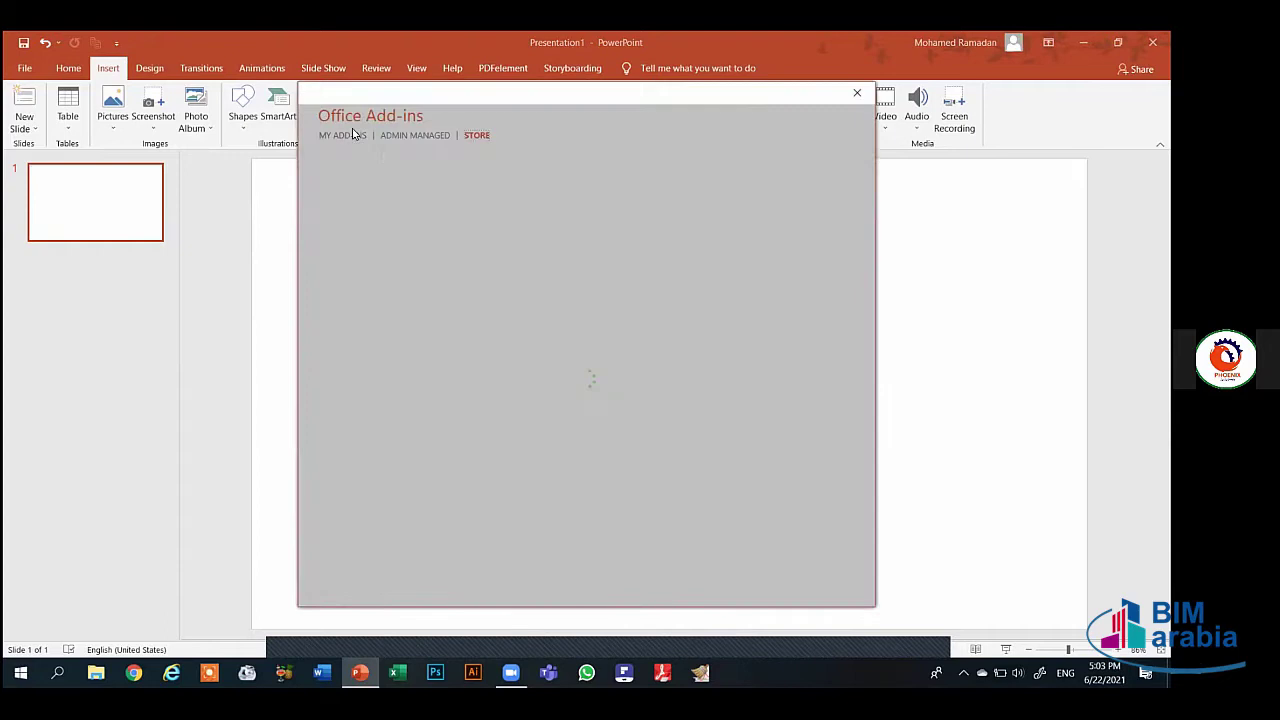
pyautogui.click(341, 133)
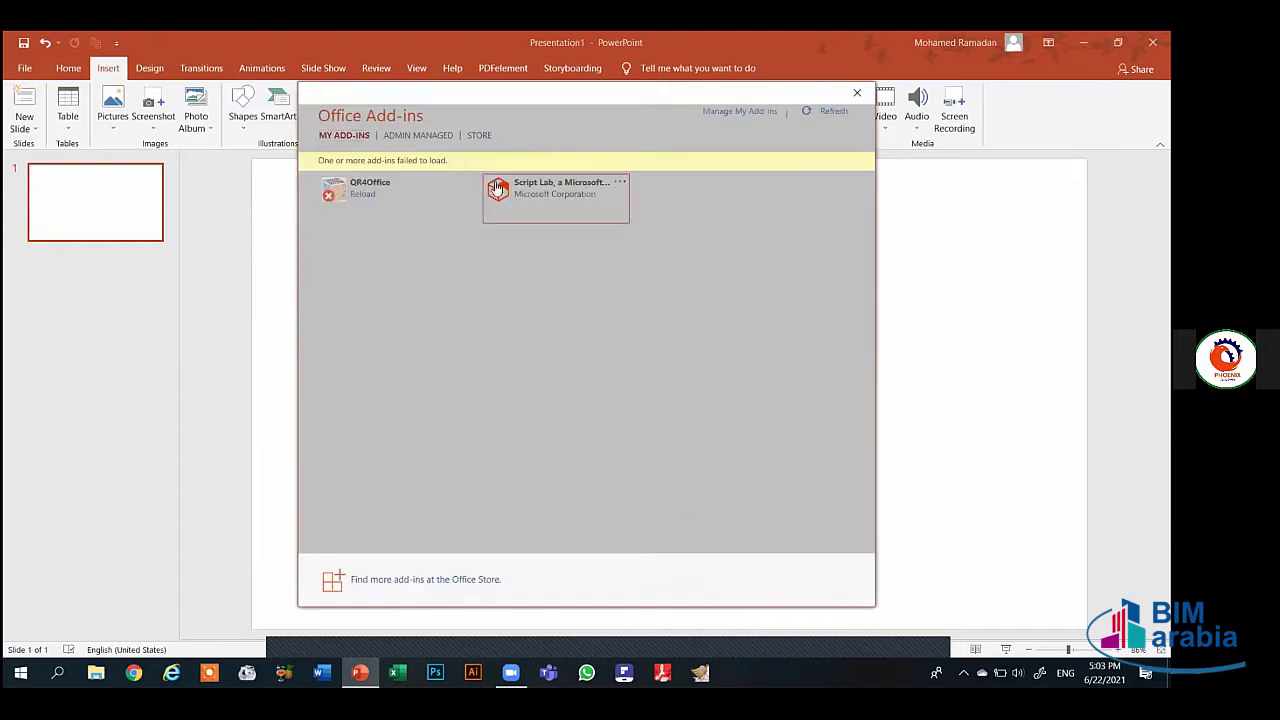
pyautogui.click(497, 188)
pyautogui.click(757, 580)
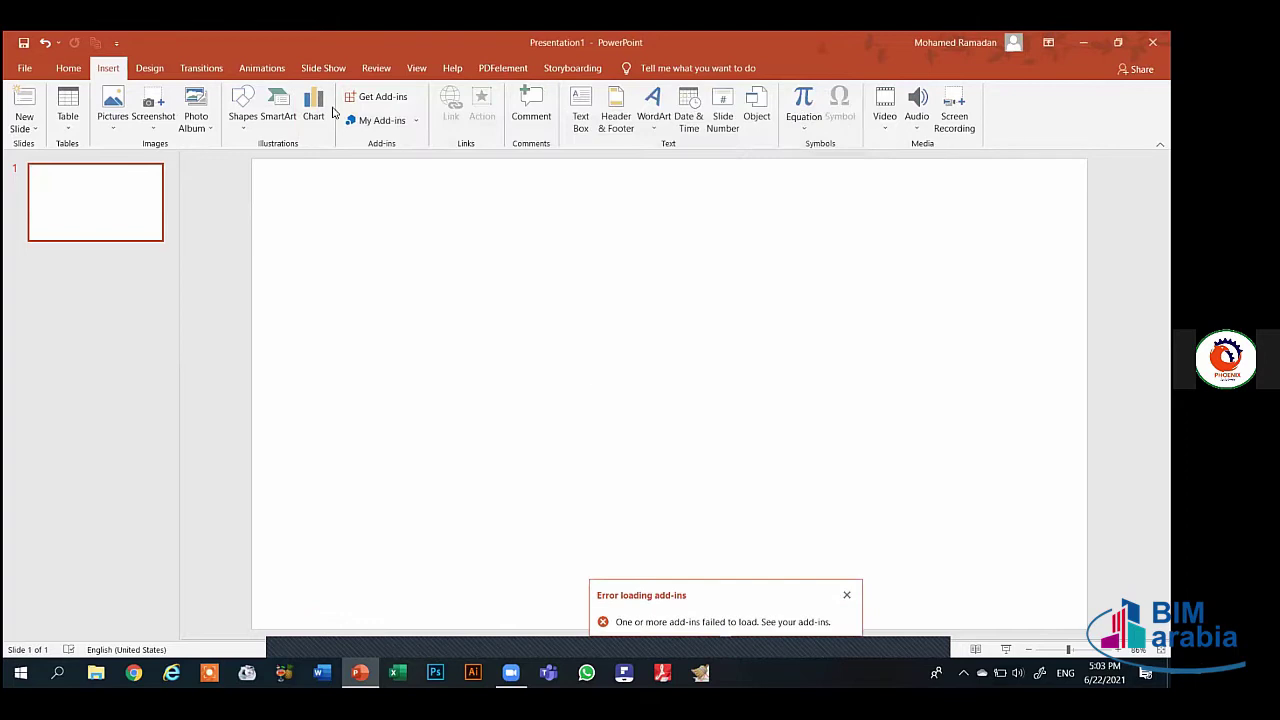
# Browse the Admin Managed and Store add-in views and the See All list, then dismiss them
pyautogui.click(375, 97)
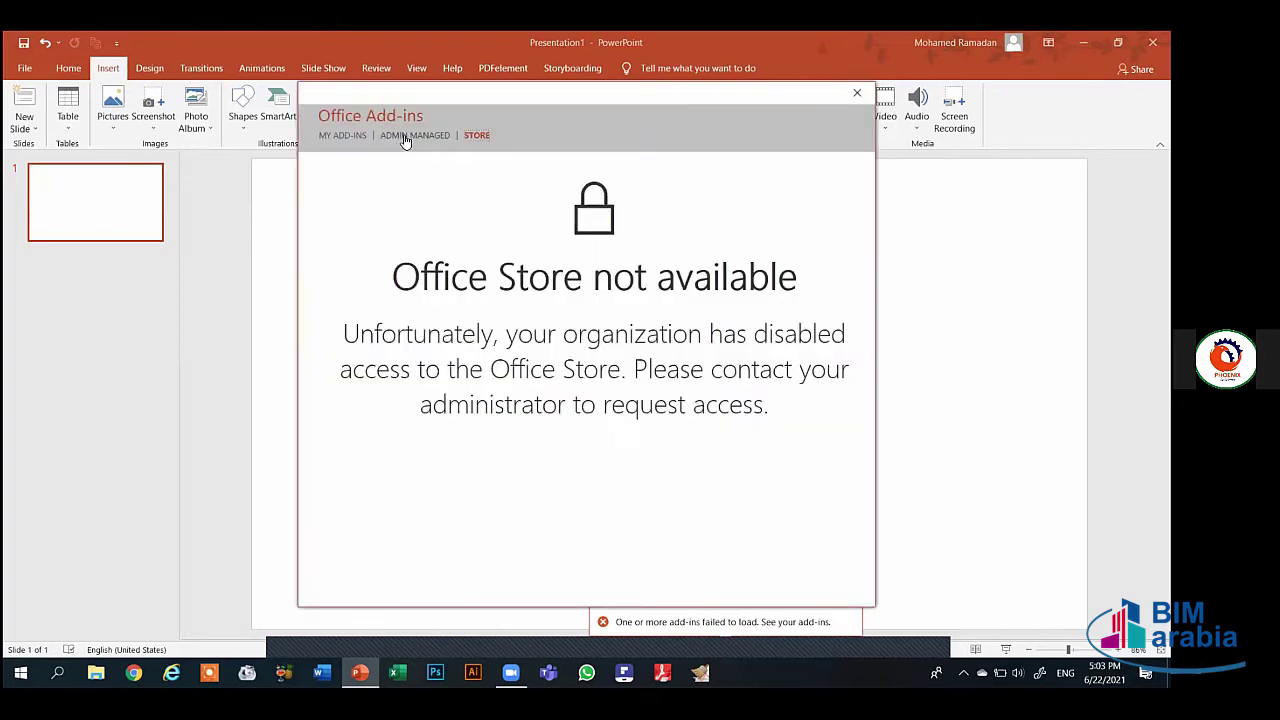
pyautogui.click(410, 135)
pyautogui.click(477, 135)
pyautogui.click(857, 92)
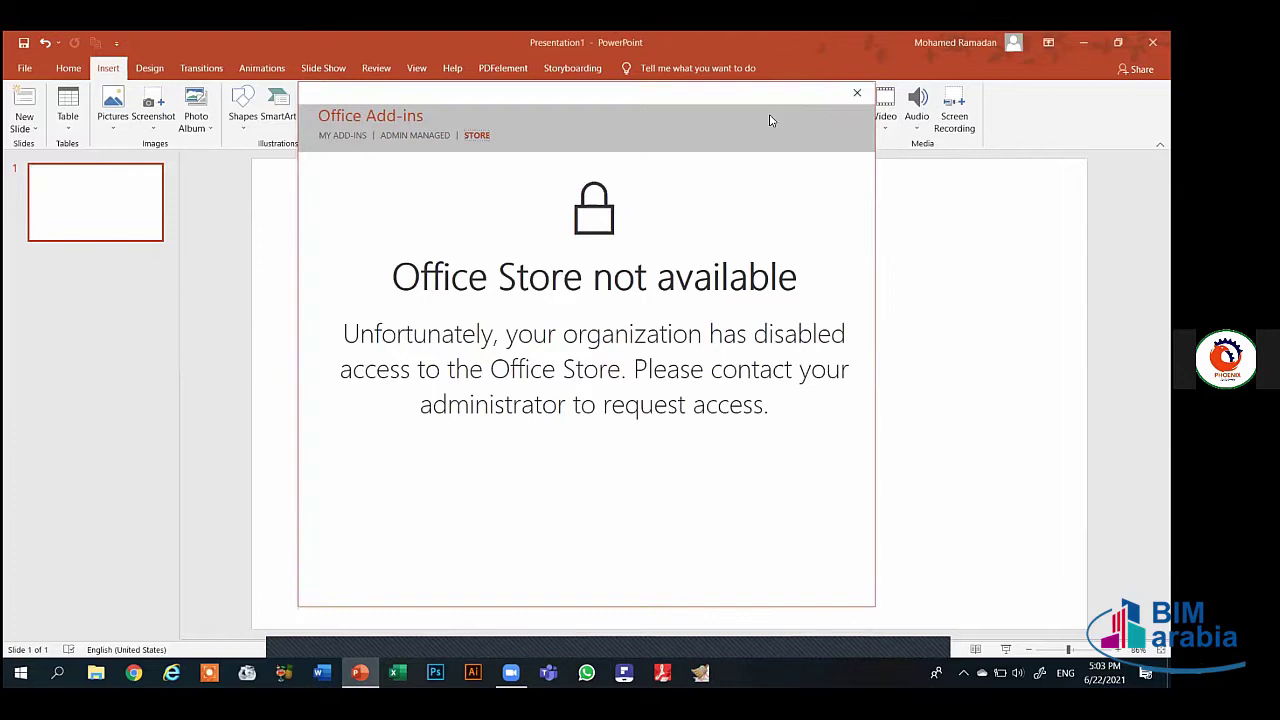
pyautogui.click(416, 121)
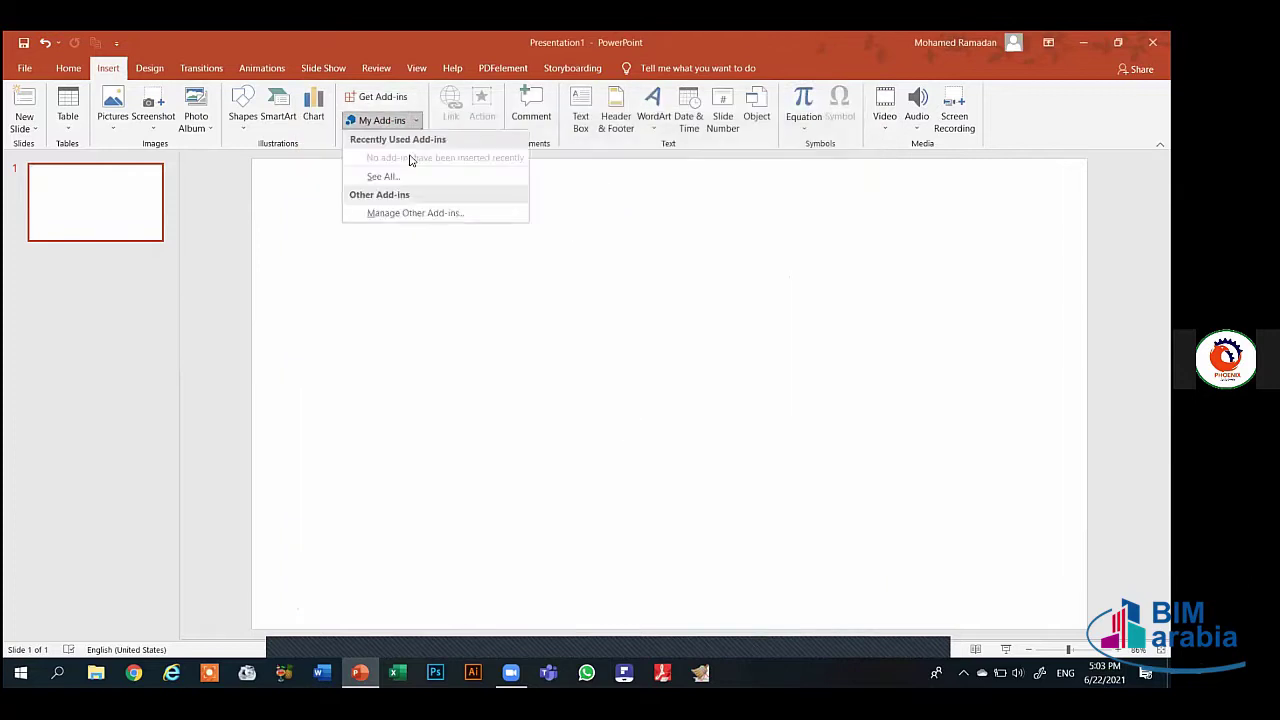
pyautogui.click(392, 121)
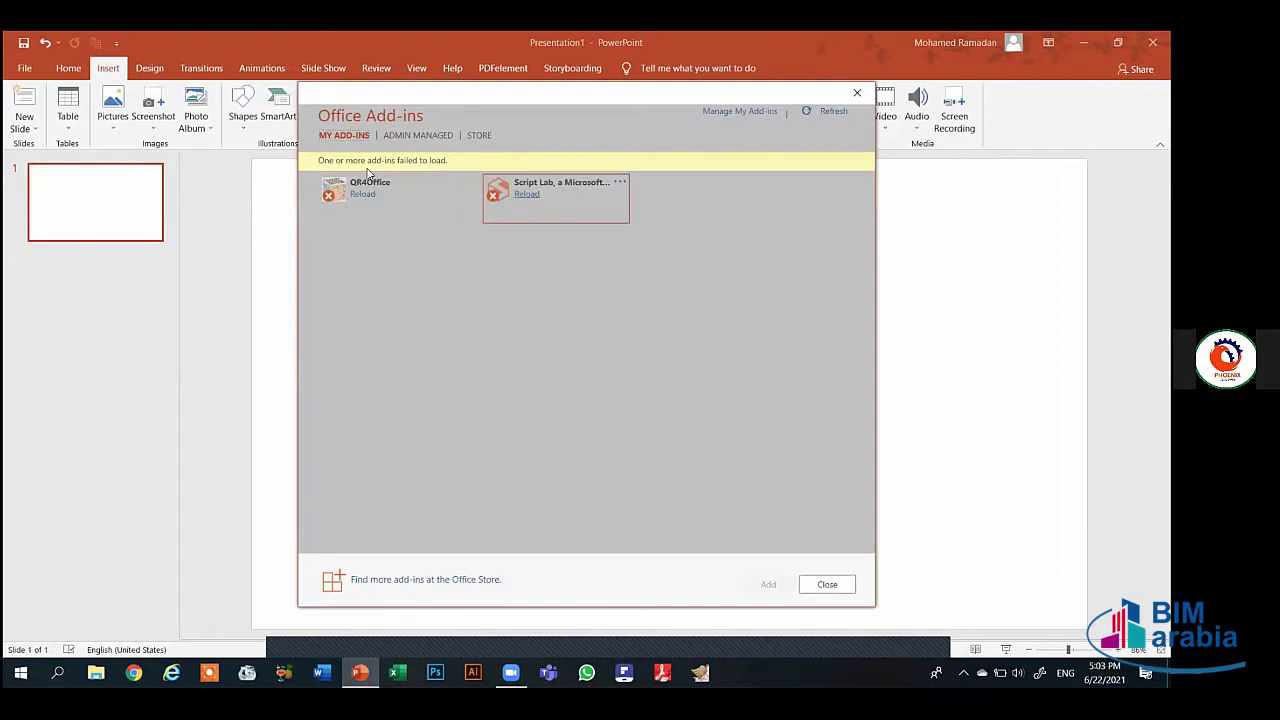
pyautogui.press('Escape')
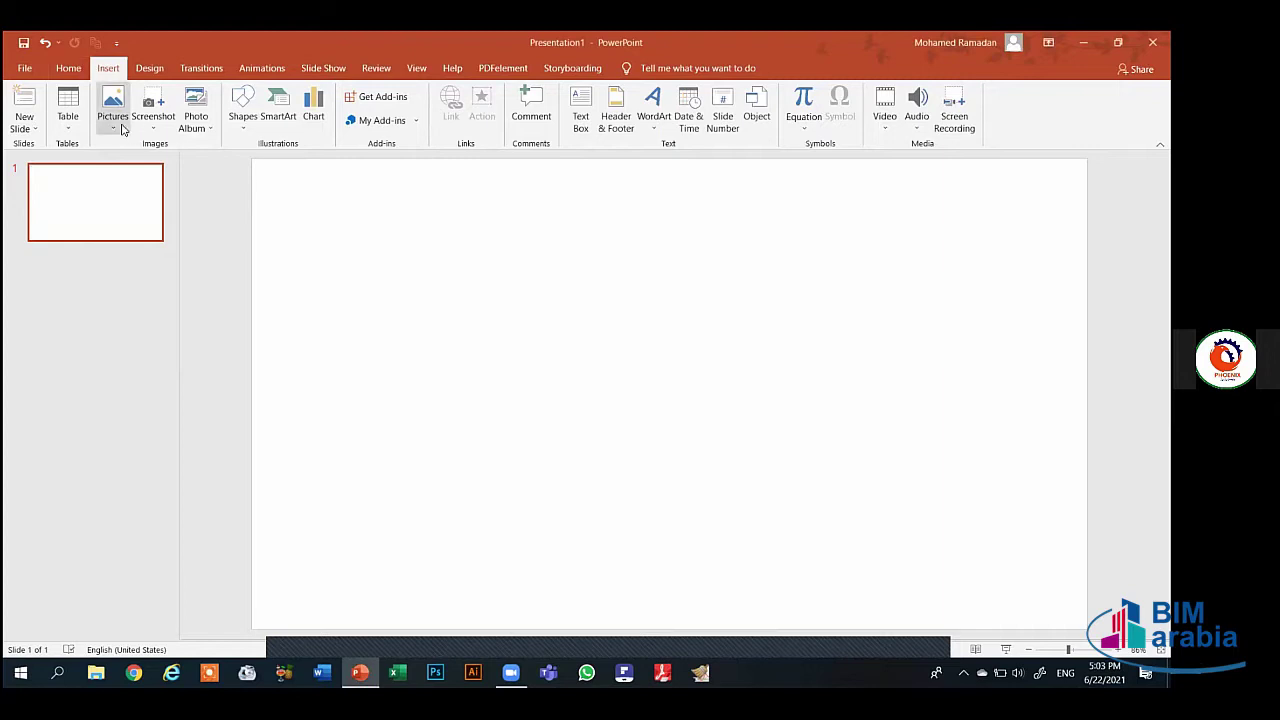
# Draw a rectangle across the upper middle of the slide
pyautogui.click(243, 118)
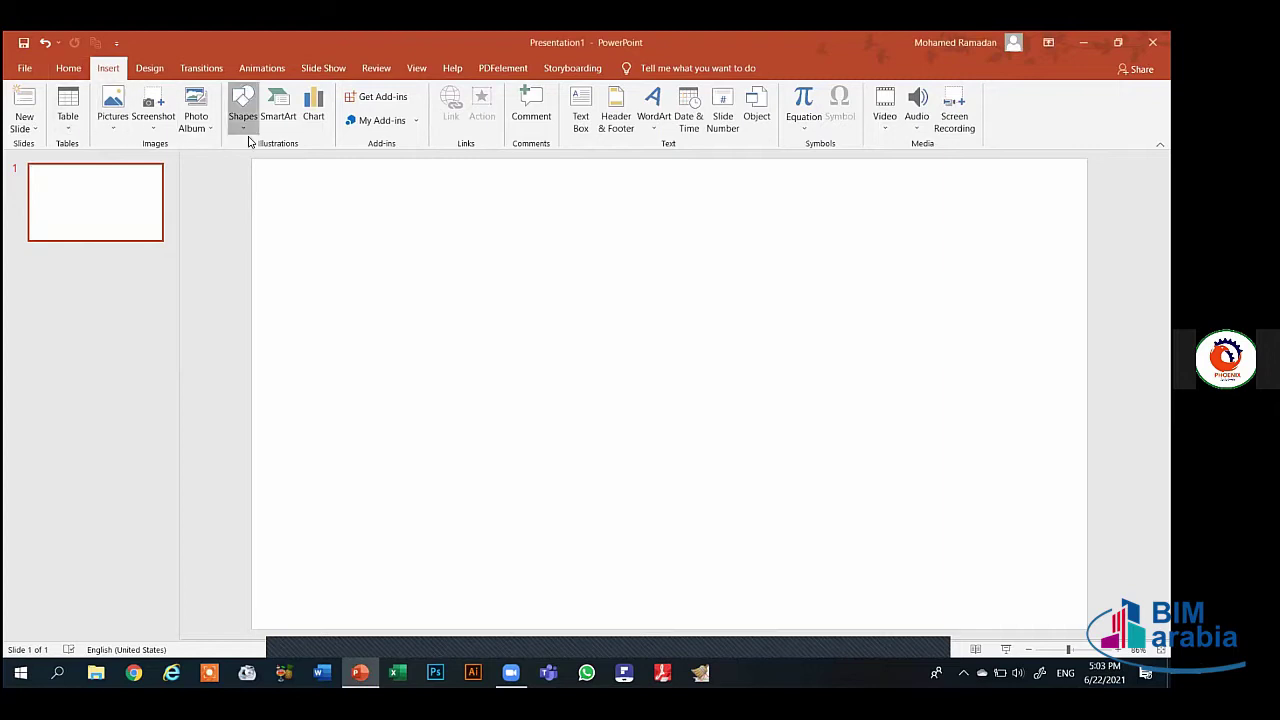
pyautogui.click(353, 294)
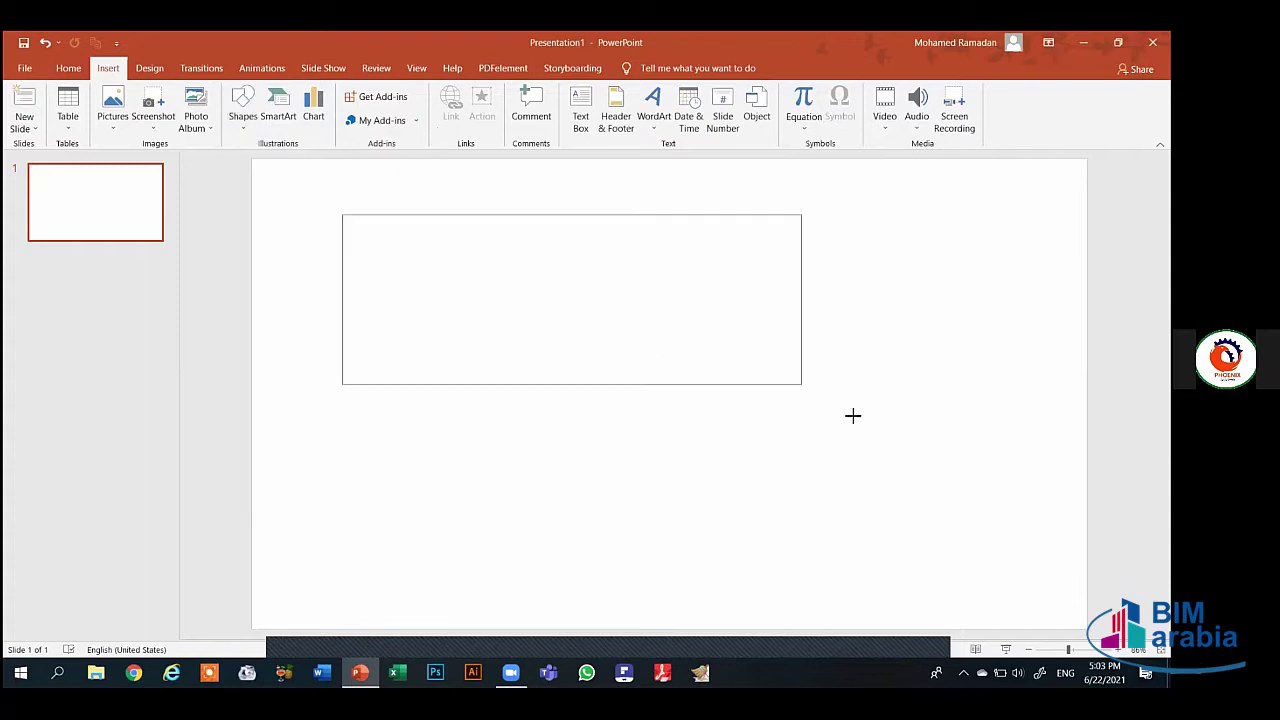
pyautogui.moveTo(645, 358); pyautogui.dragTo(880, 452)
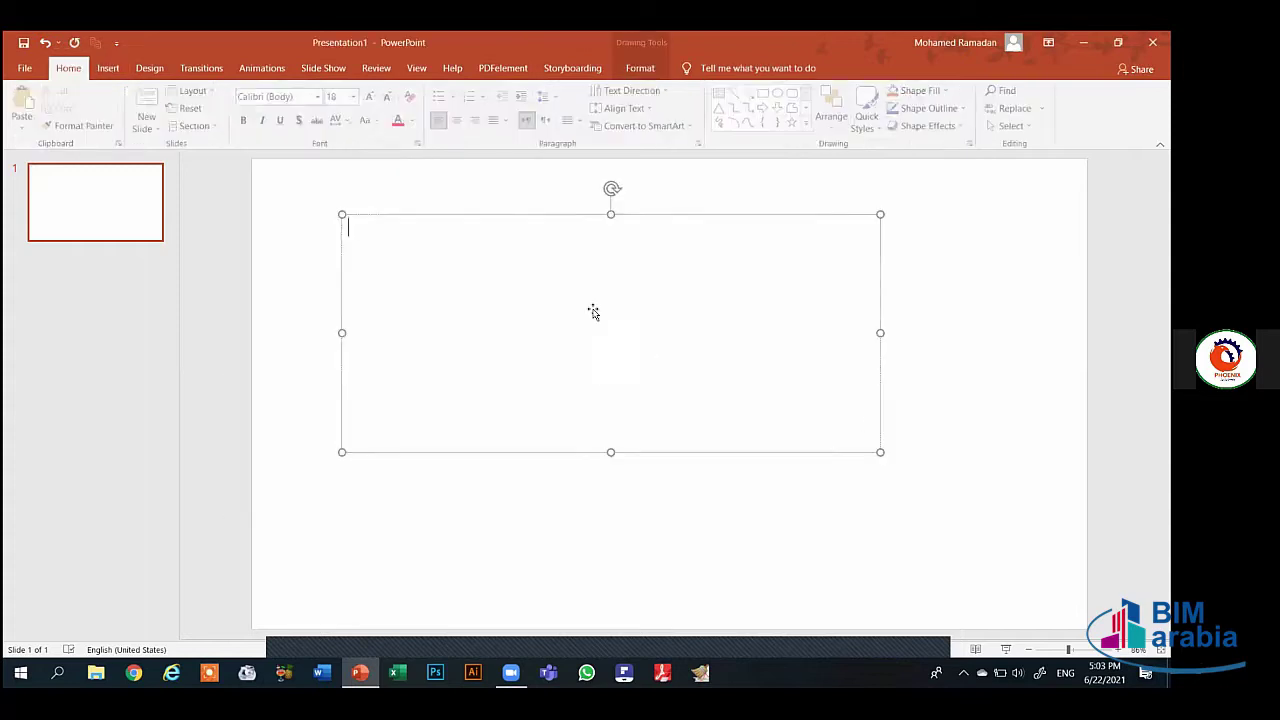
pyautogui.click(149, 68)
pyautogui.click(108, 68)
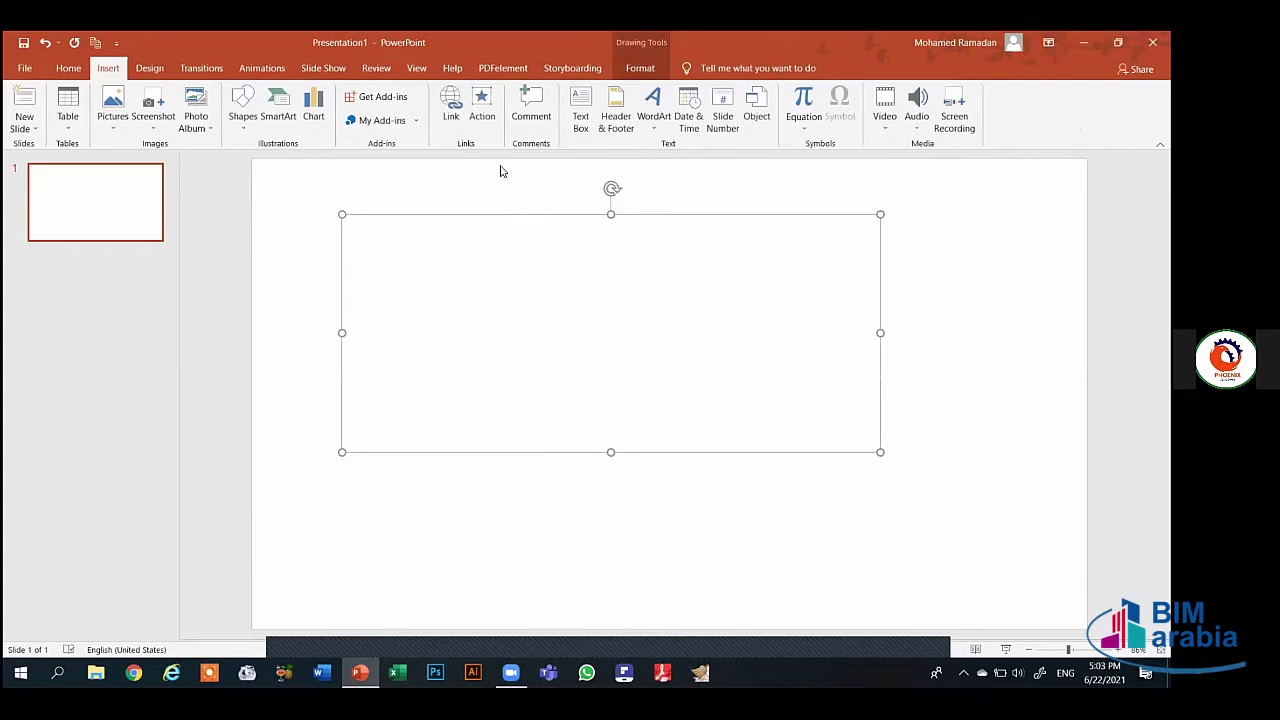
pyautogui.click(450, 105)
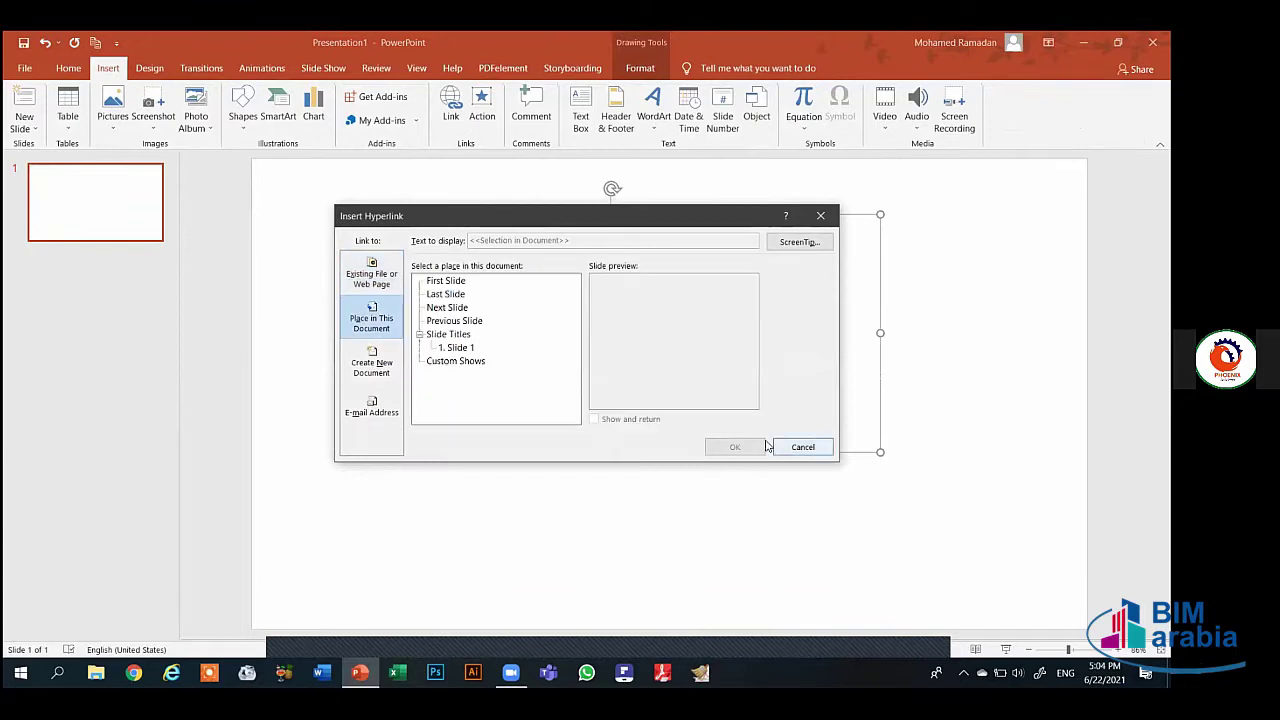
pyautogui.click(457, 347)
pyautogui.click(449, 307)
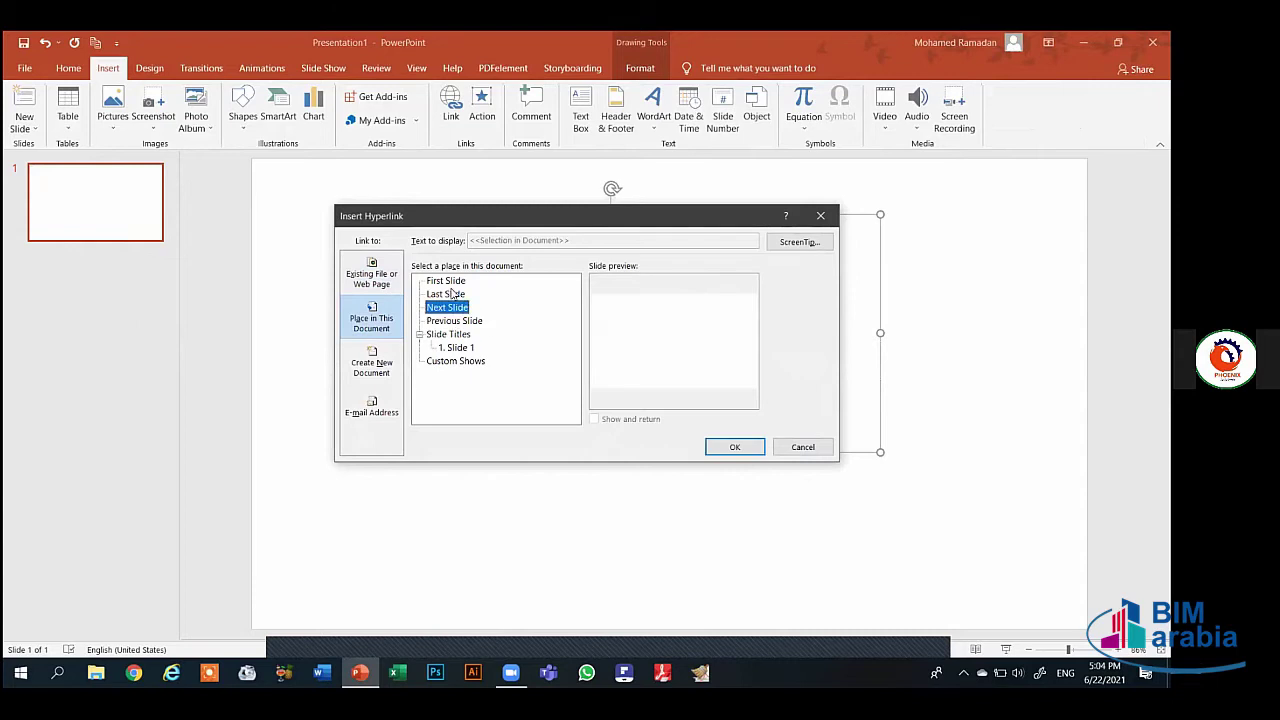
pyautogui.click(452, 293)
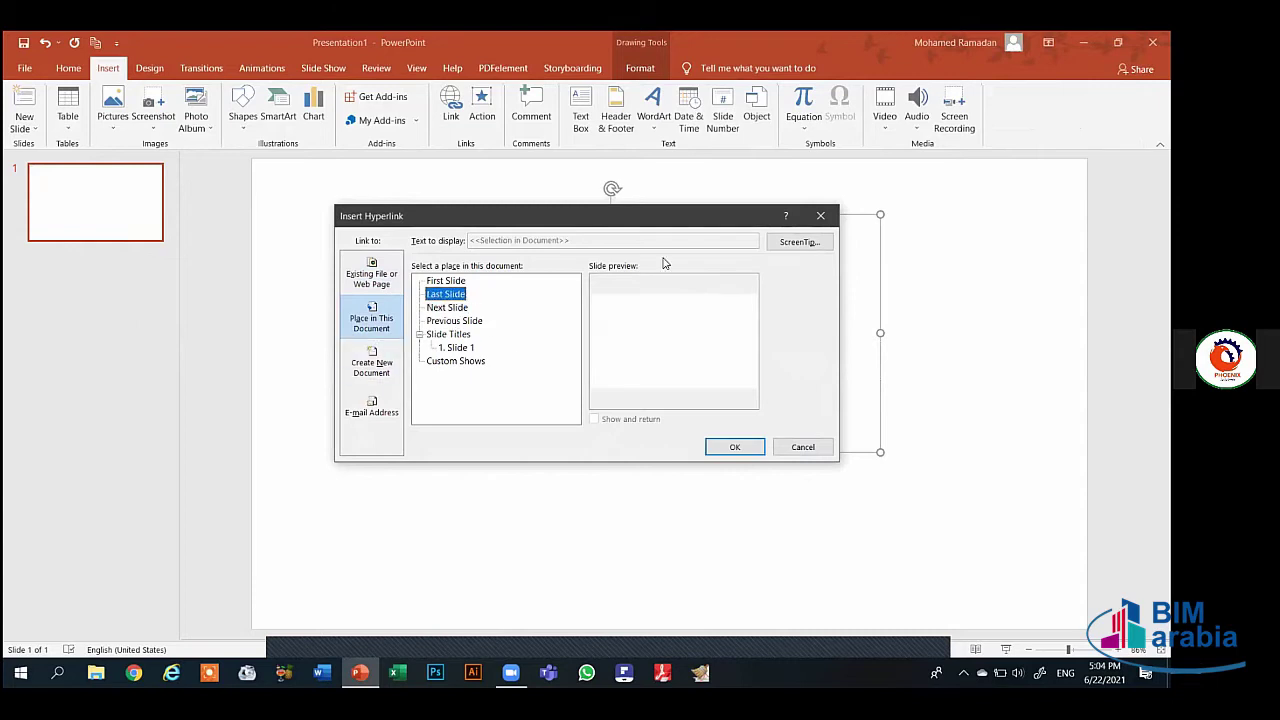
pyautogui.click(357, 283)
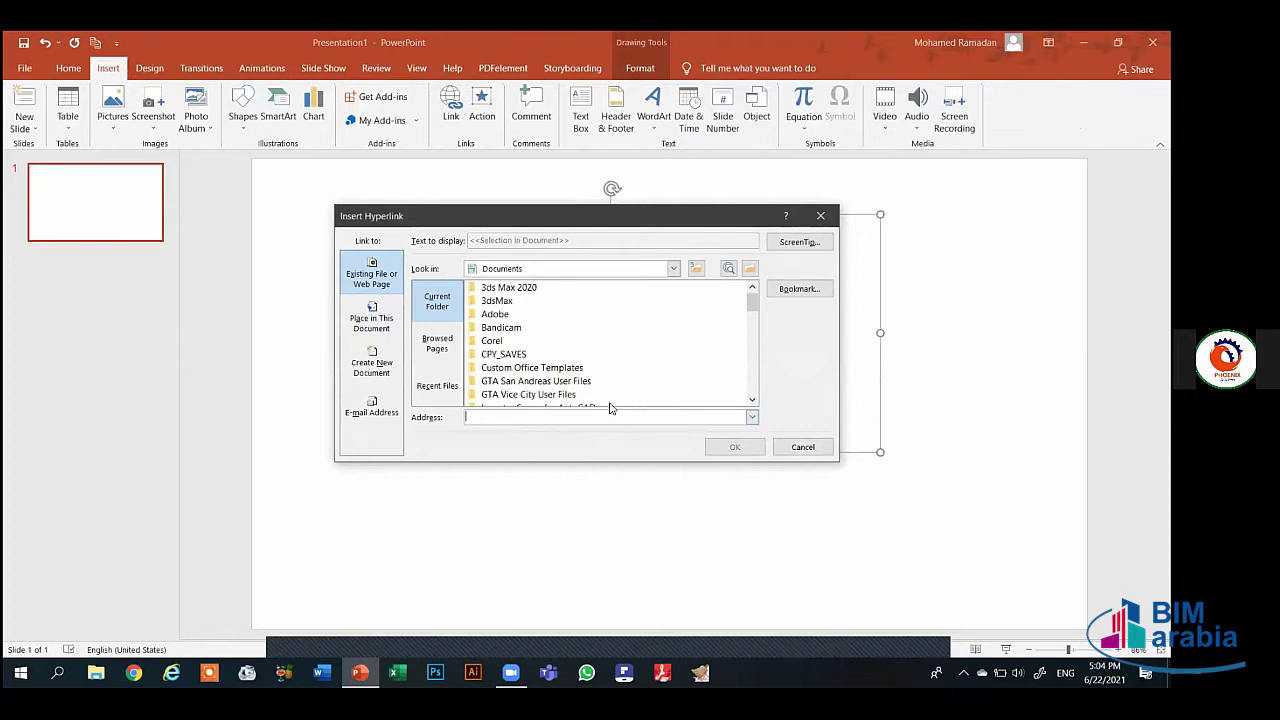
pyautogui.click(658, 416)
pyautogui.write('www')
pyautogui.write('.google.com')
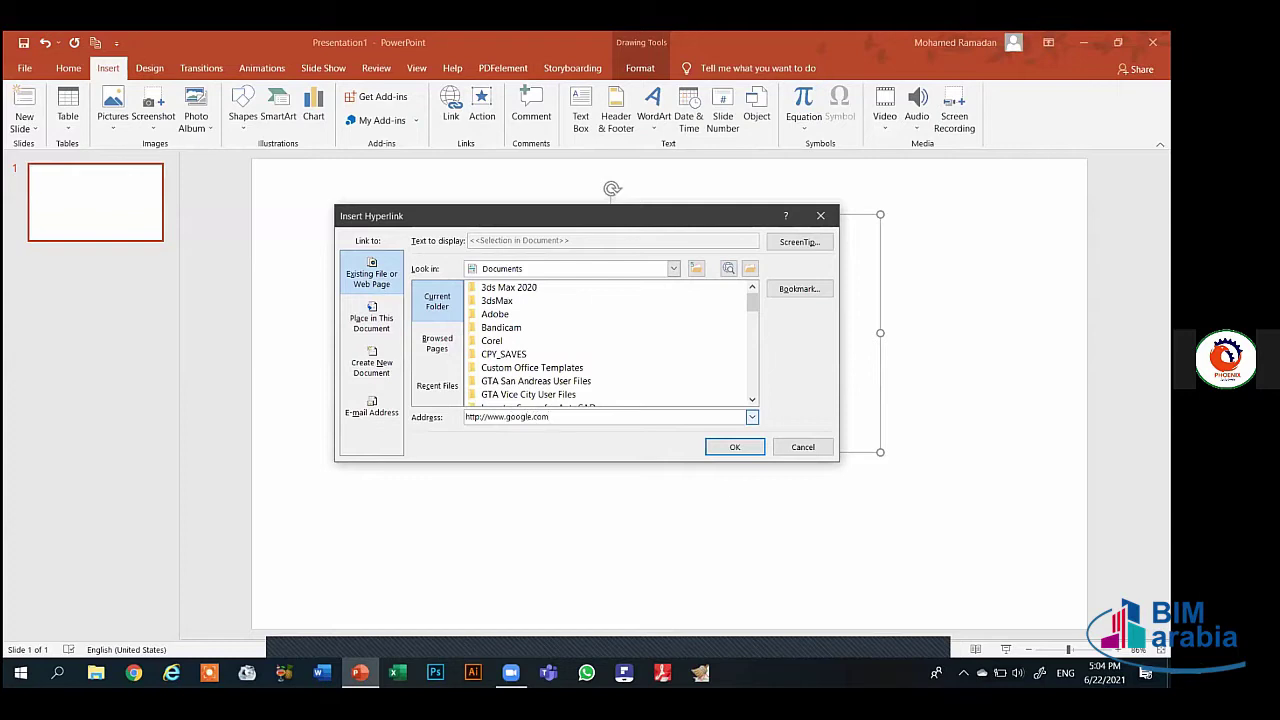
pyautogui.click(712, 450)
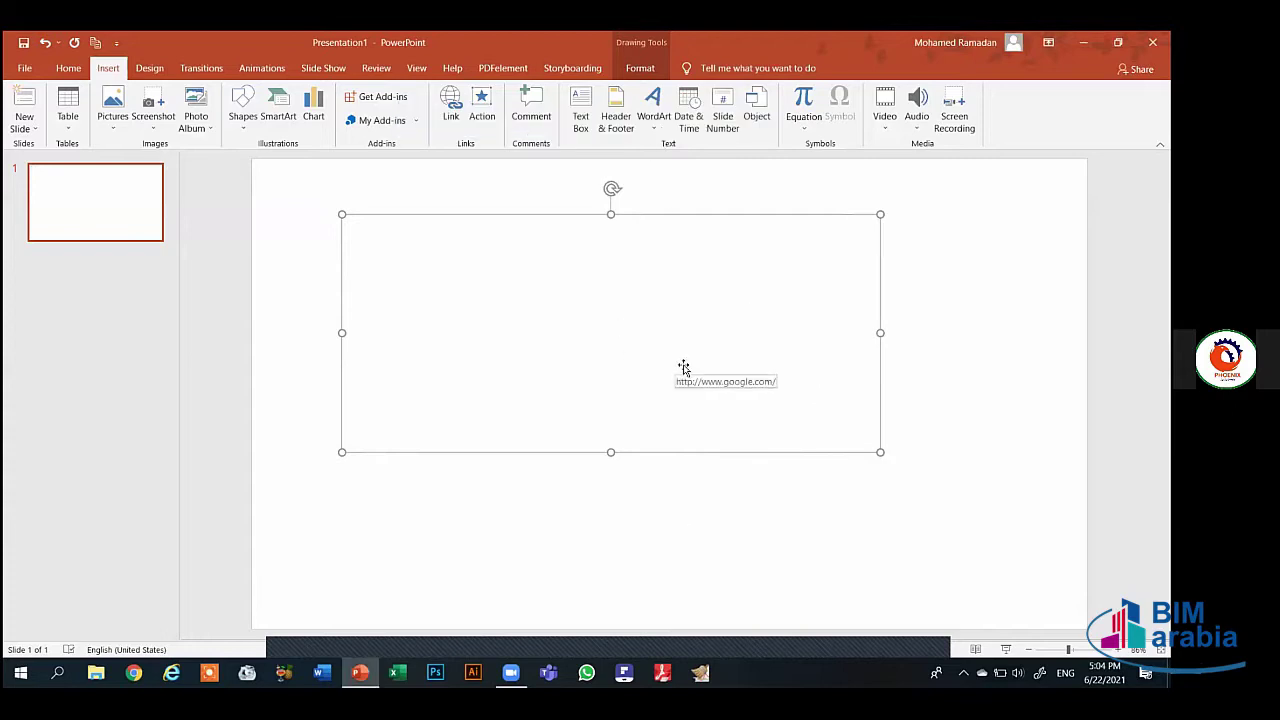
# Delete the linked text box, then draw a test rectangle and undo it
pyautogui.press('Delete')
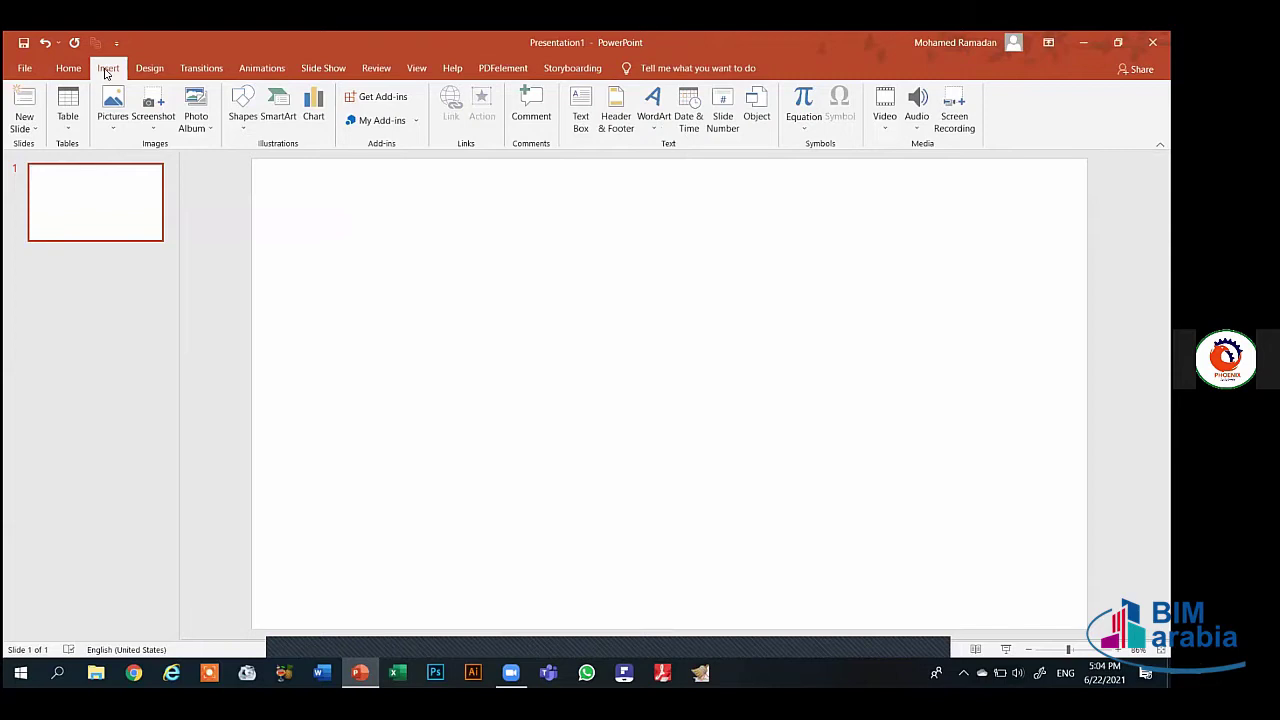
pyautogui.click(243, 118)
pyautogui.click(391, 210)
pyautogui.moveTo(474, 246); pyautogui.dragTo(803, 366)
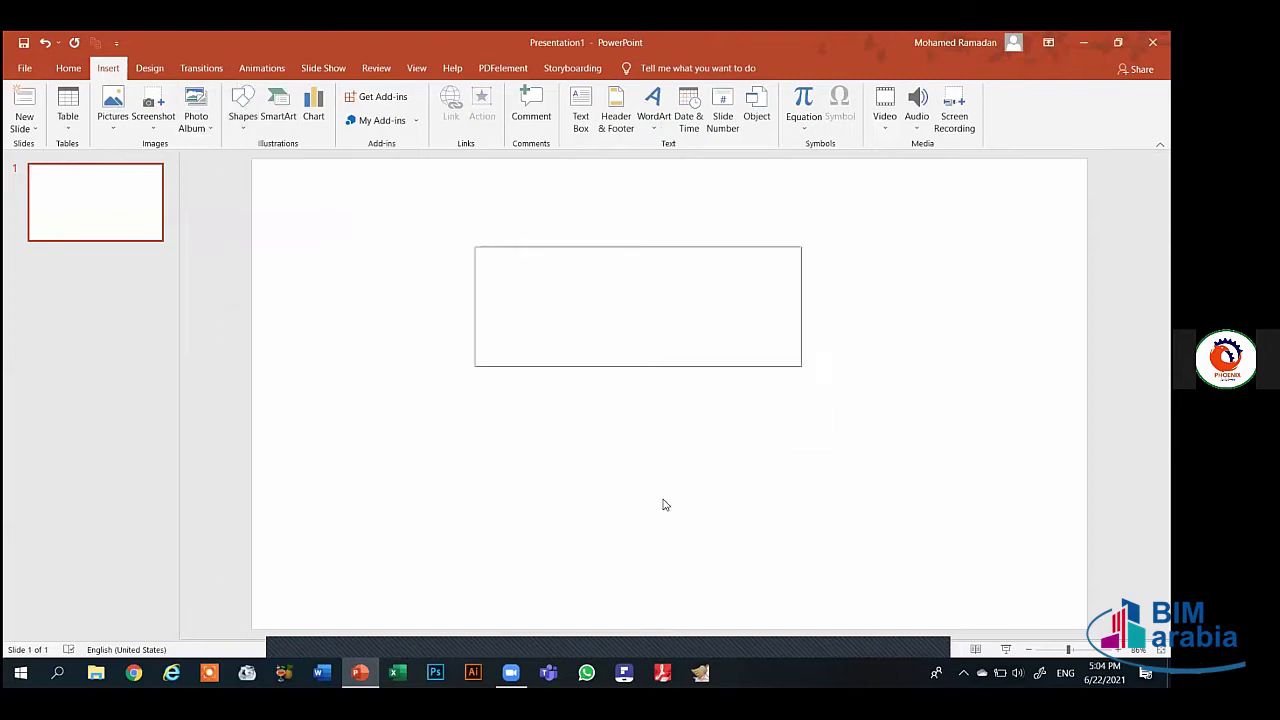
pyautogui.hotkey('ctrl', 'z')
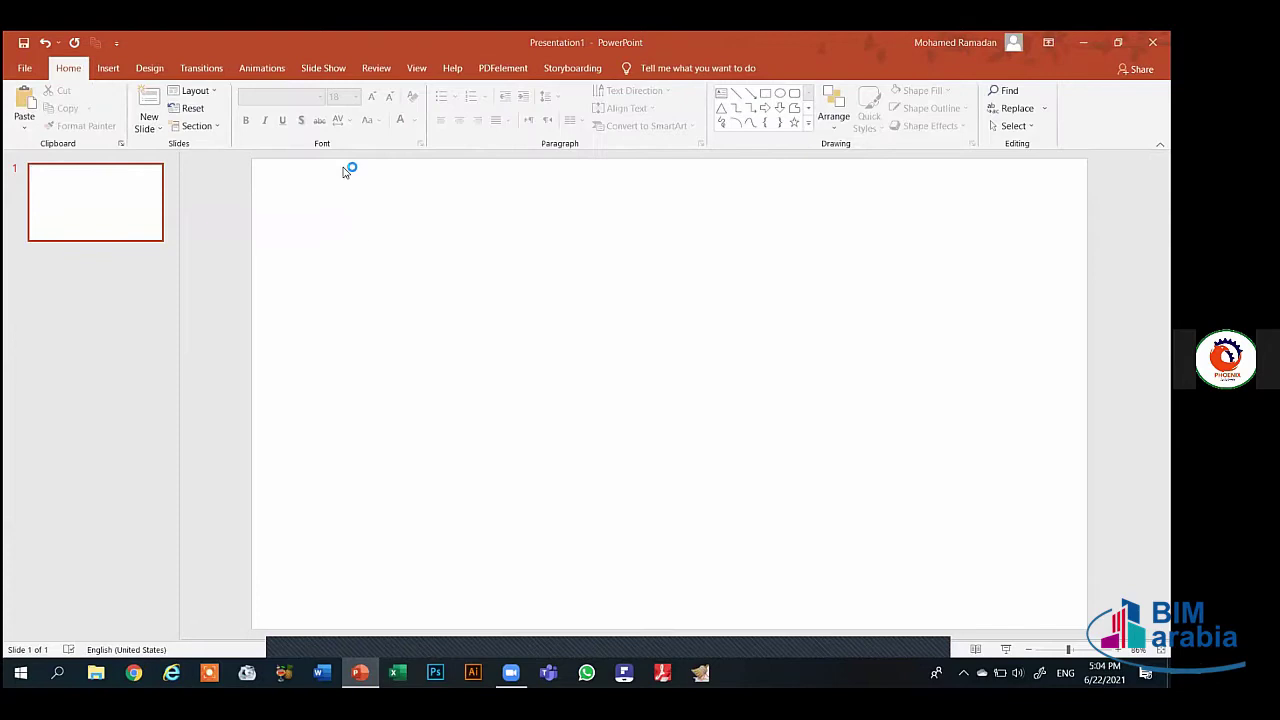
# Switch to Chrome and rerun the recent Google search 'ما هو ال hr'
pyautogui.hotkey('alt', 'Tab')
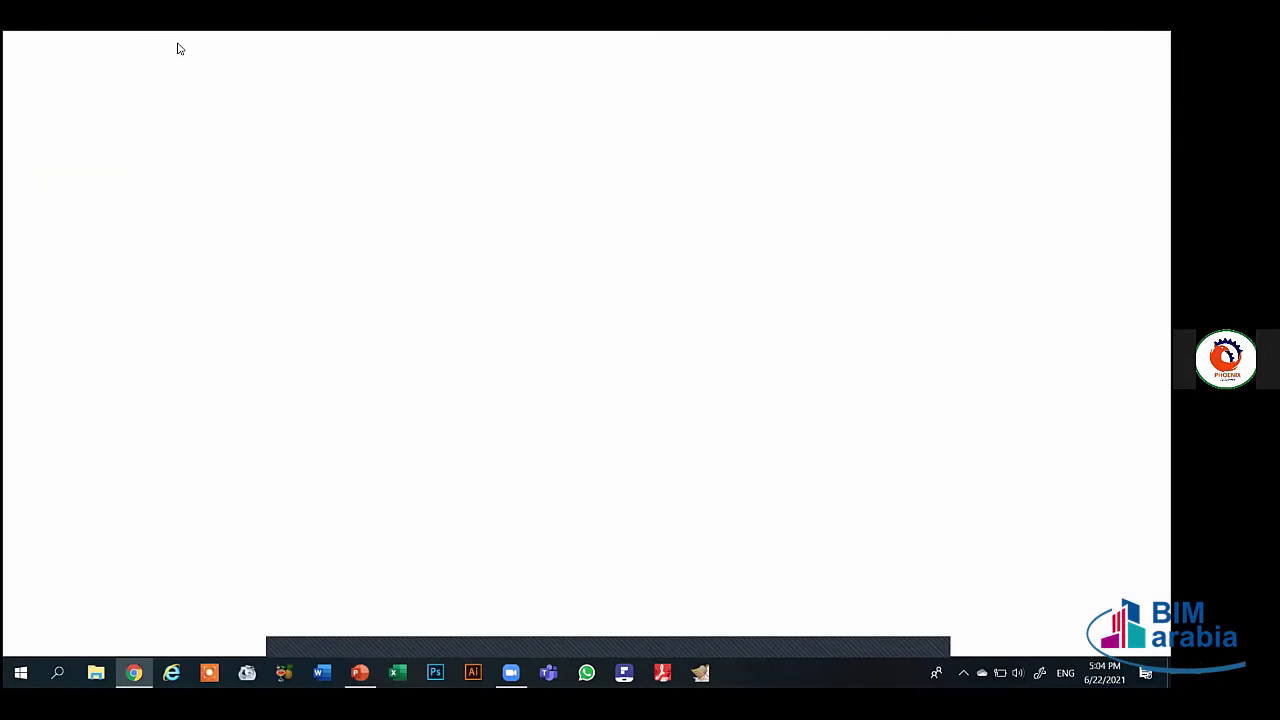
pyautogui.click(458, 320)
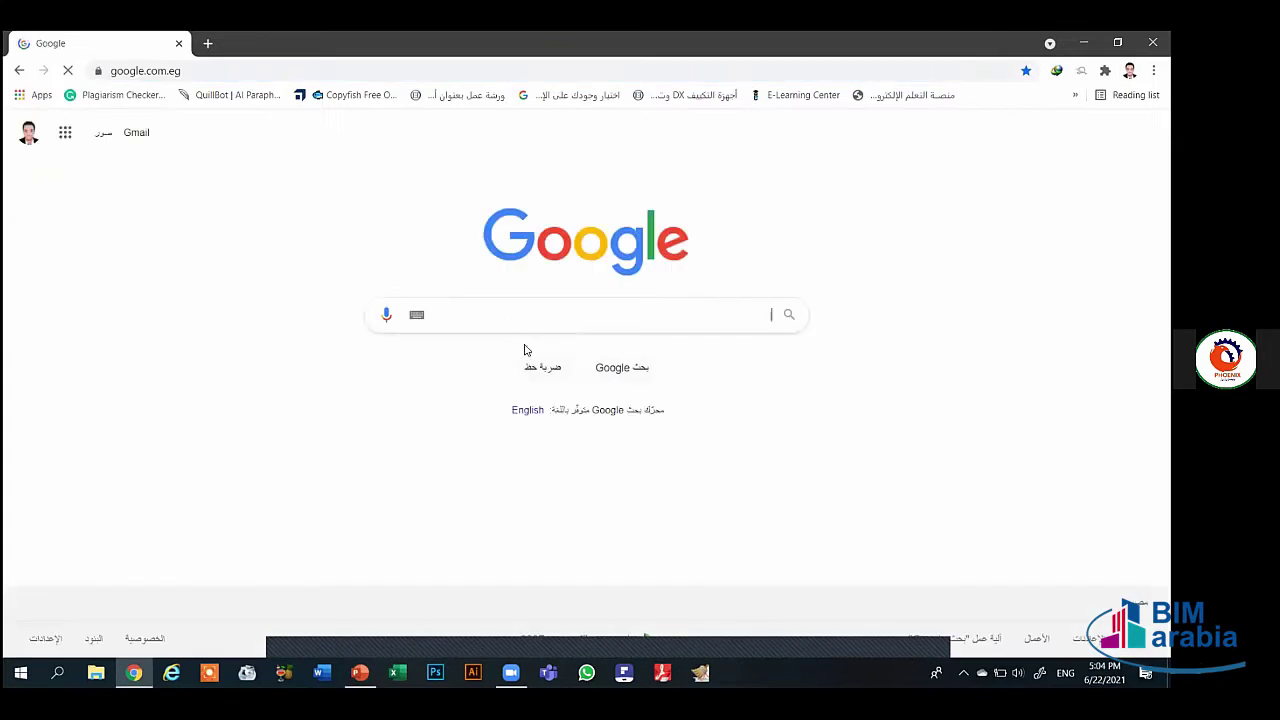
pyautogui.click(590, 313)
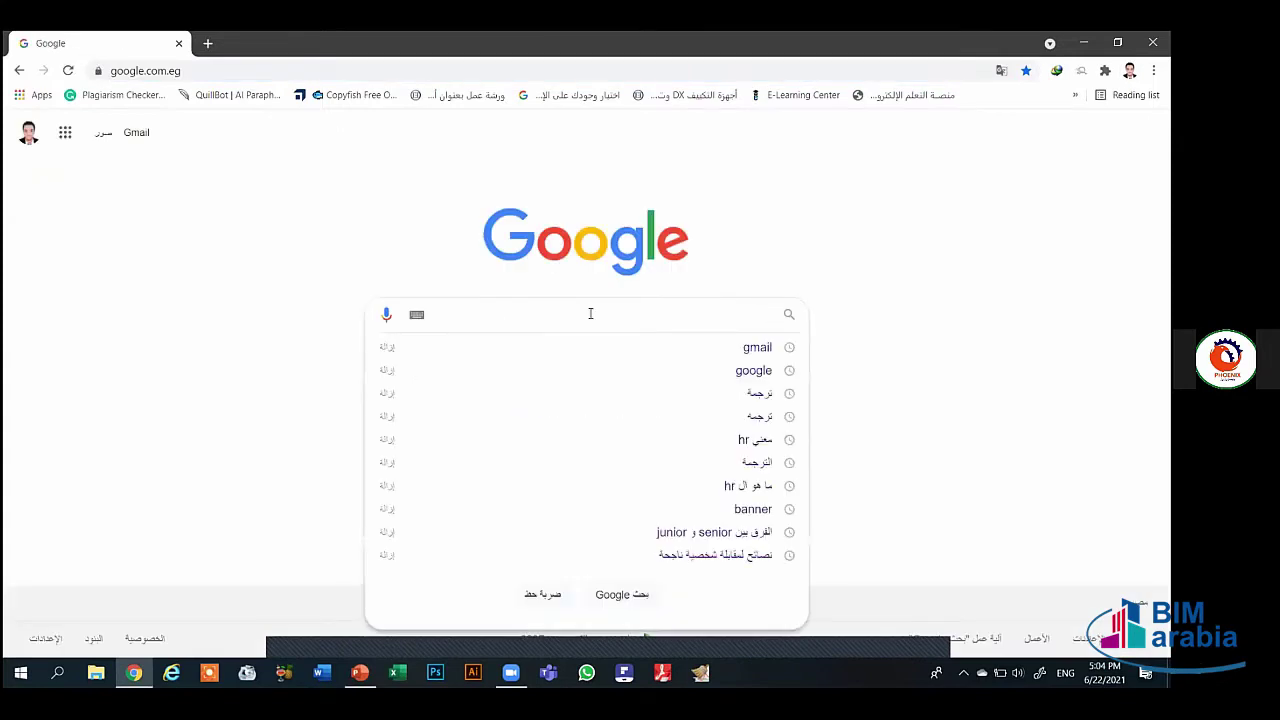
pyautogui.click(766, 485)
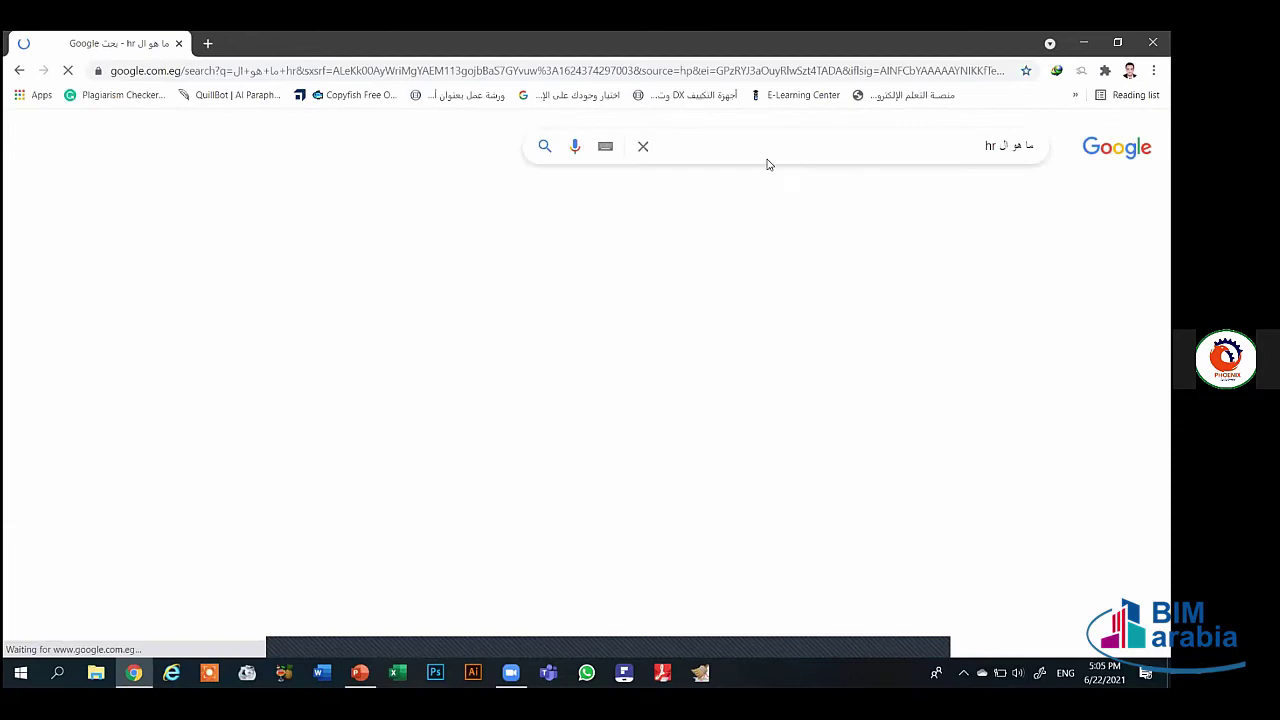
# Select the results page's web address and minimize Chrome back to PowerPoint
pyautogui.click(370, 70)
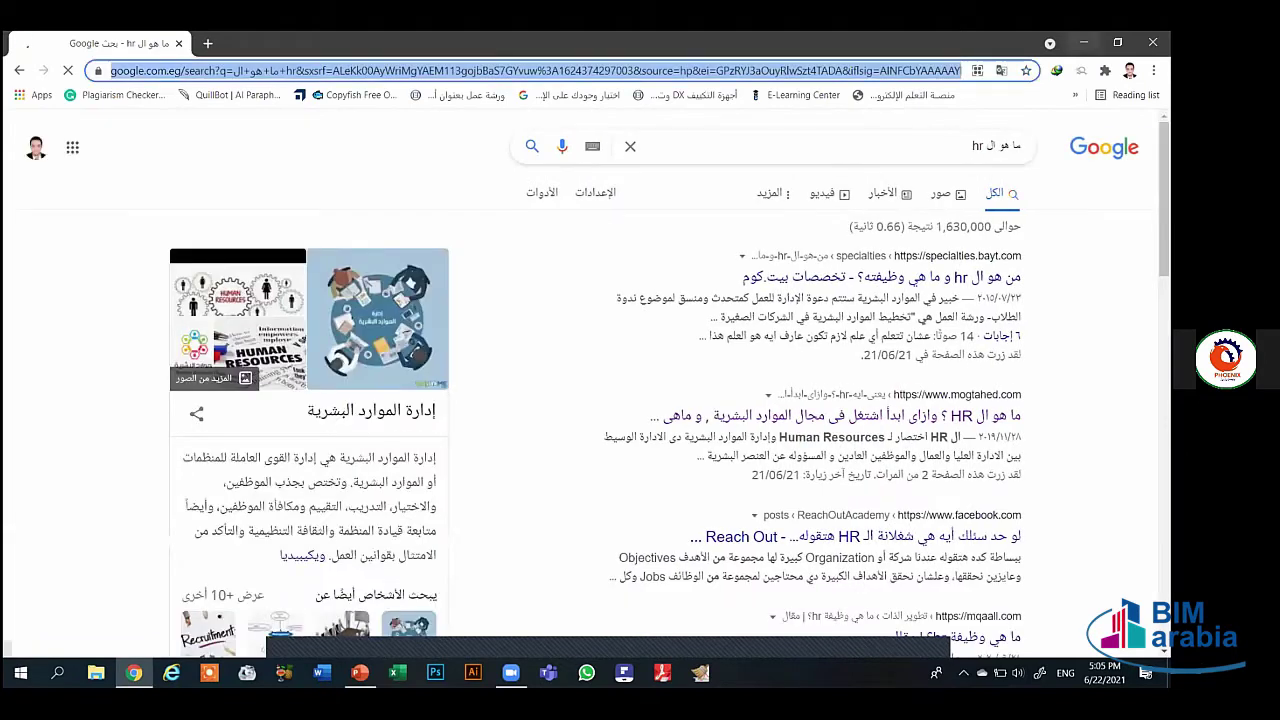
pyautogui.click(1083, 42)
pyautogui.click(133, 672)
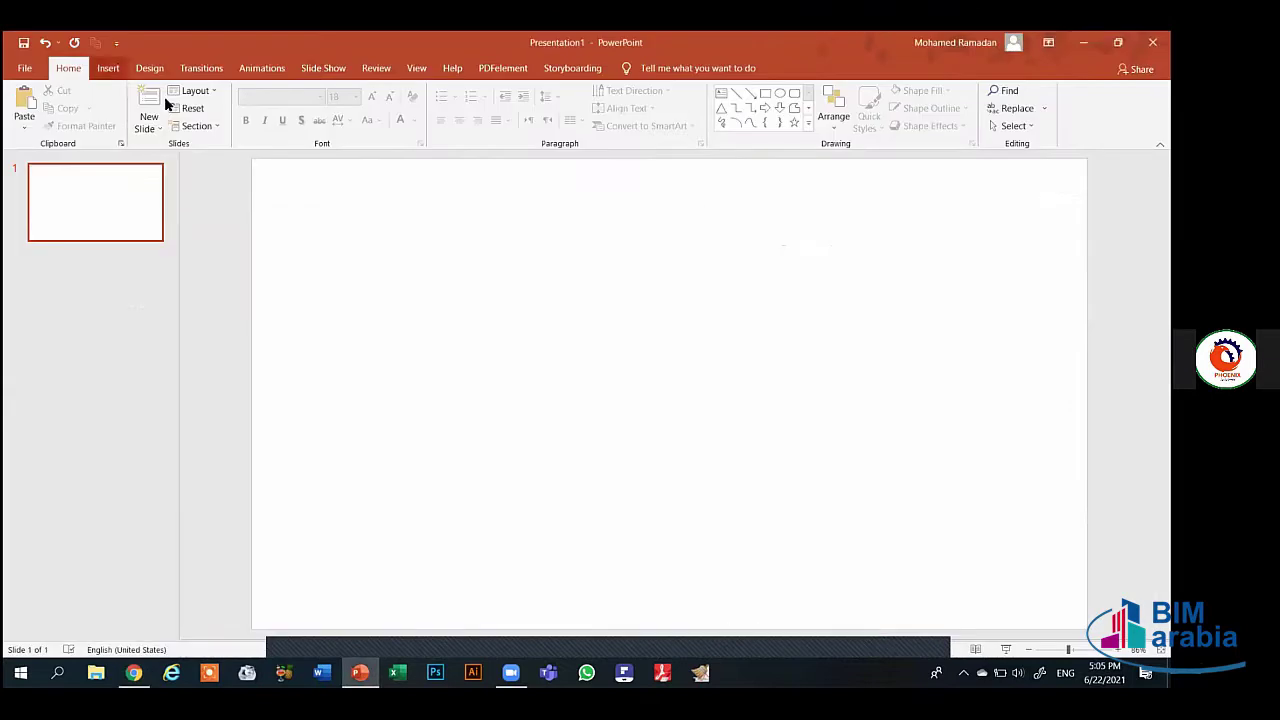
# Add a text box hyperlinked to the pasted Google results URL, then open its Action Settings
pyautogui.click(108, 68)
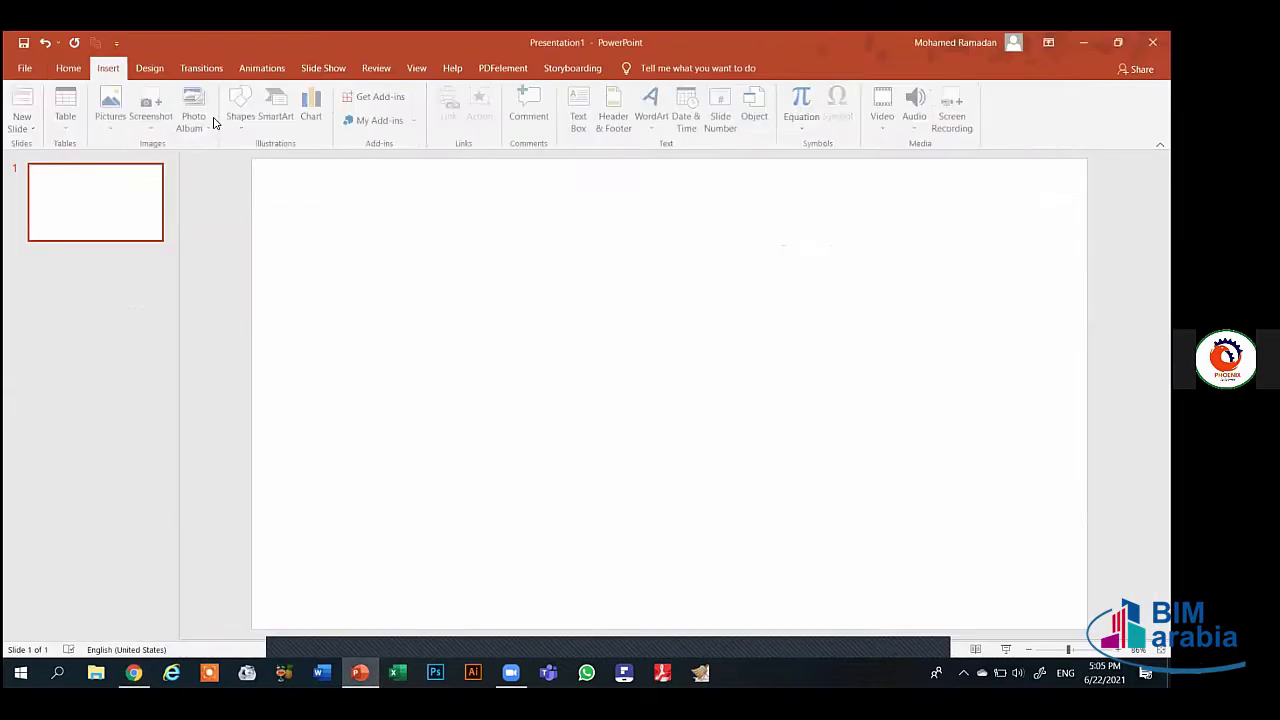
pyautogui.click(243, 108)
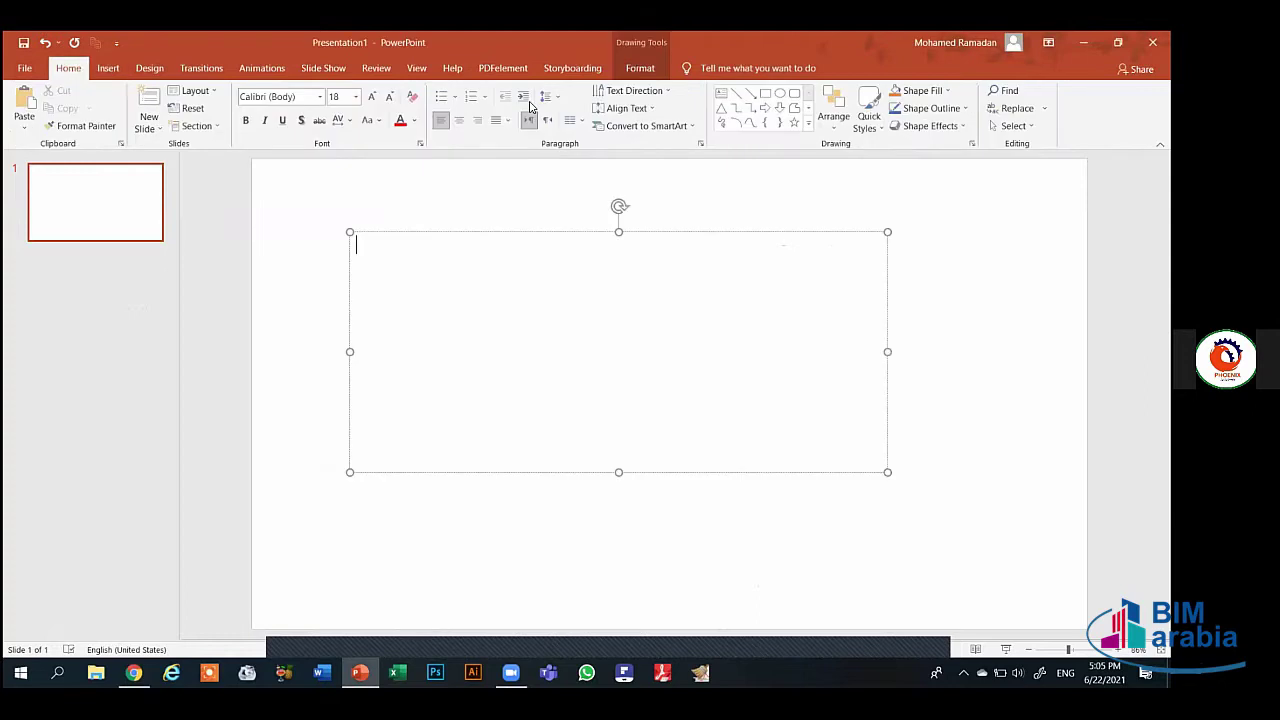
pyautogui.click(108, 68)
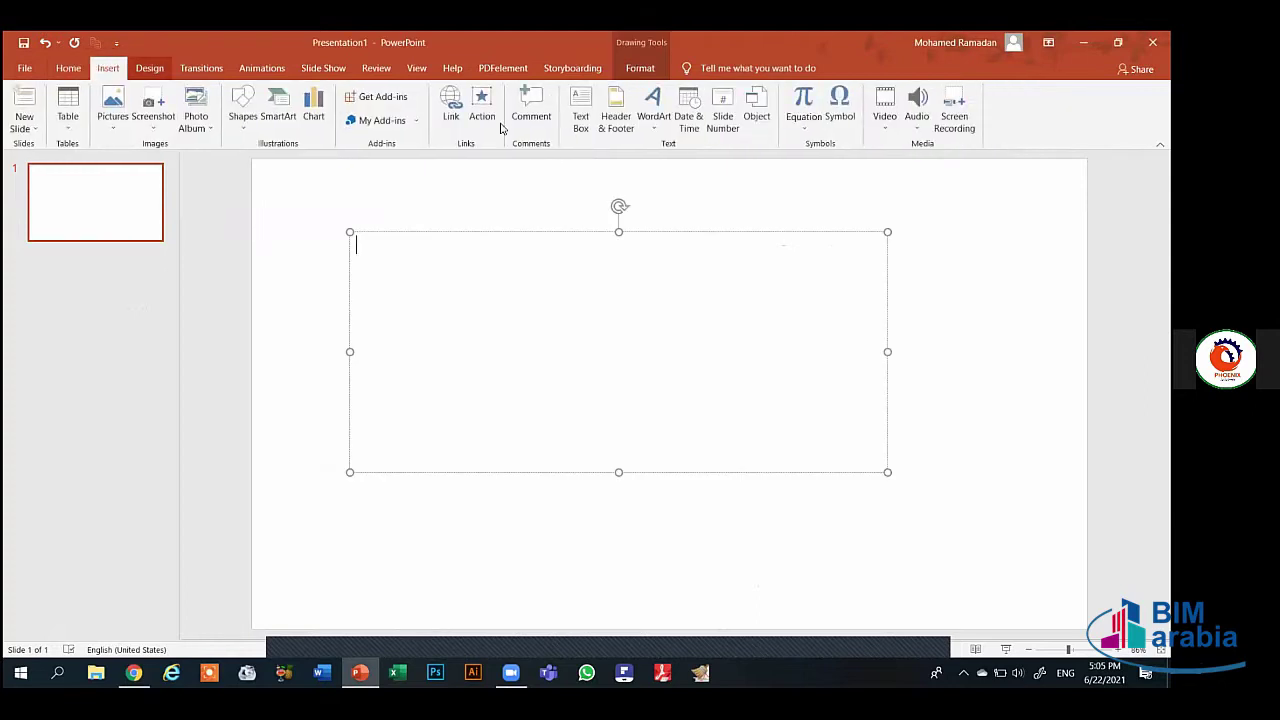
pyautogui.click(451, 105)
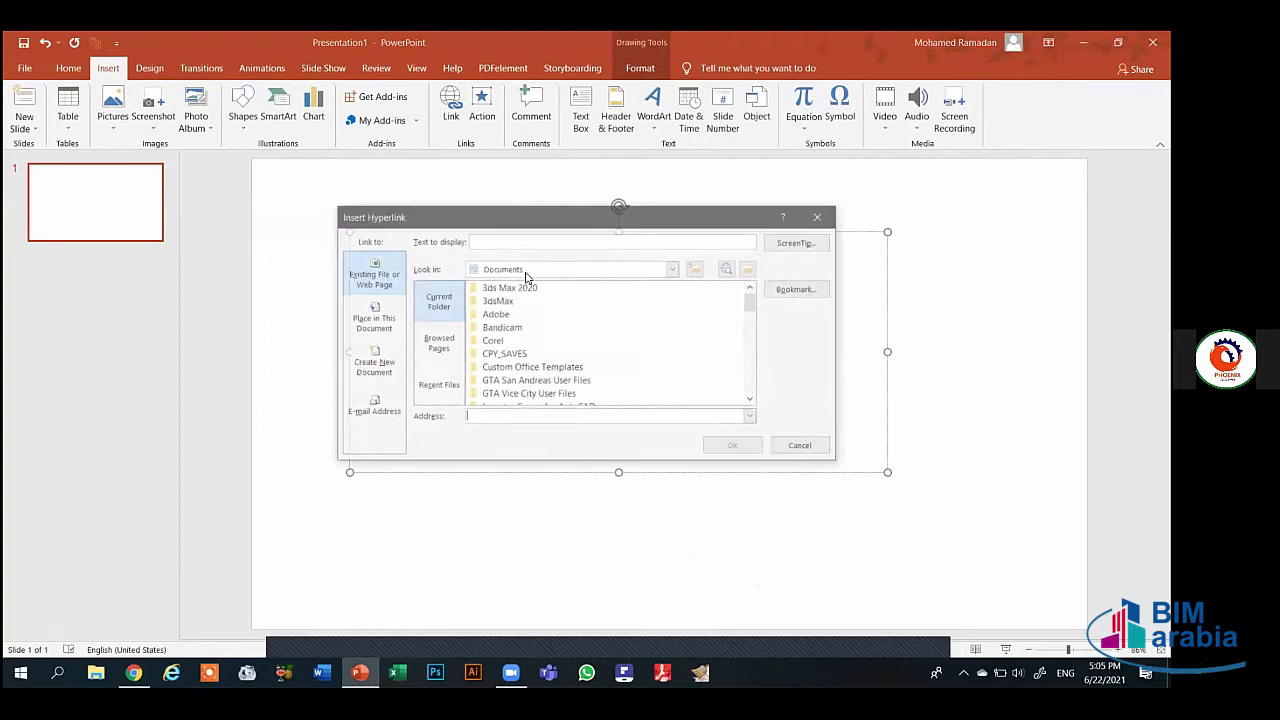
pyautogui.hotkey('ctrl', 'v')
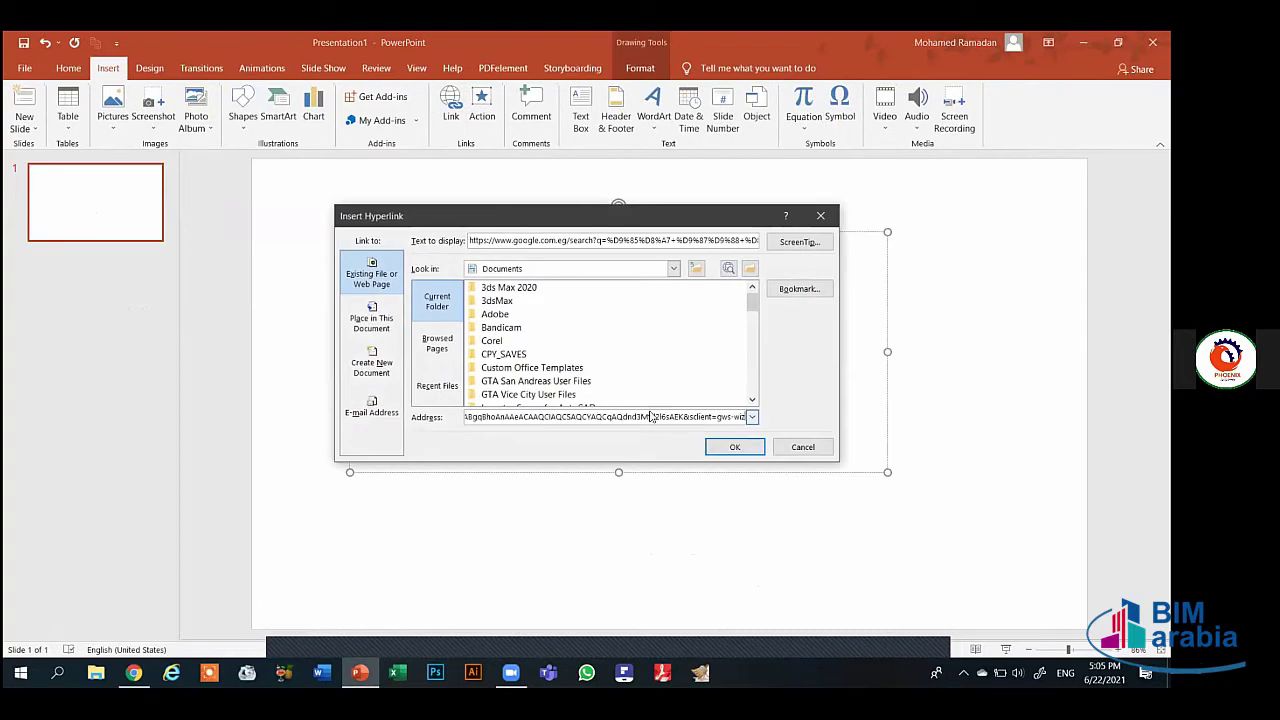
pyautogui.click(731, 447)
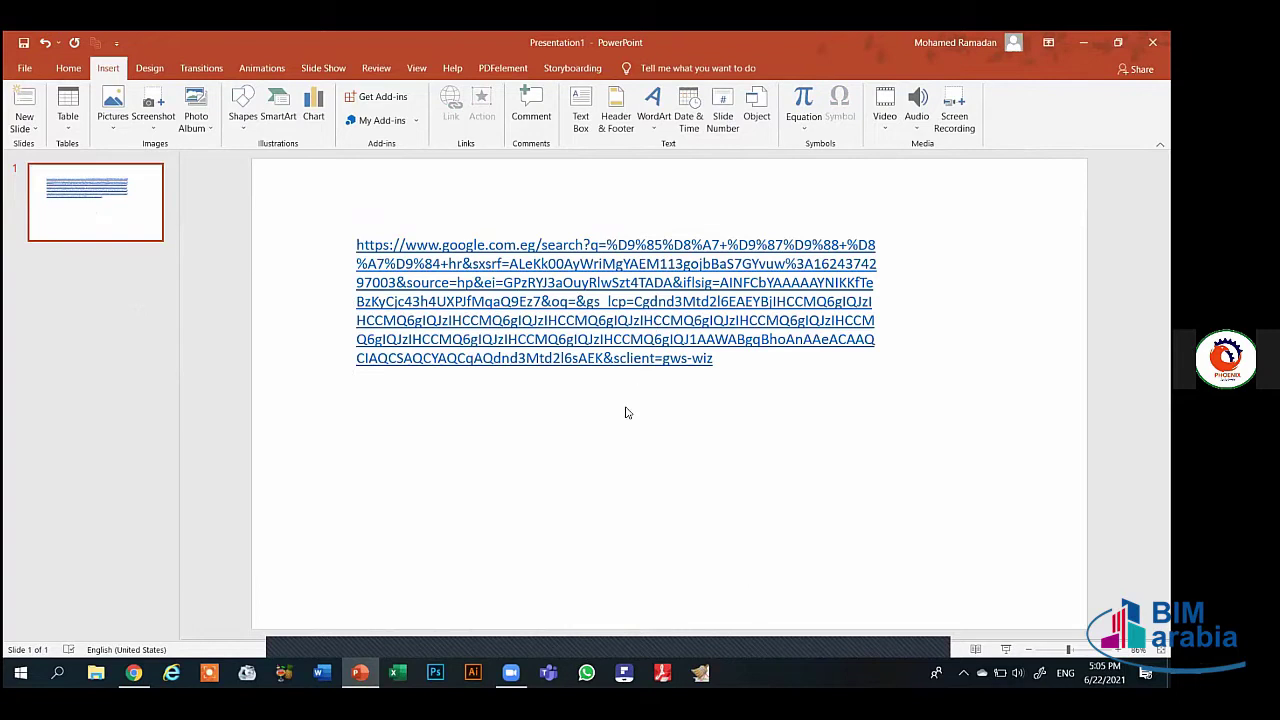
pyautogui.click(647, 373)
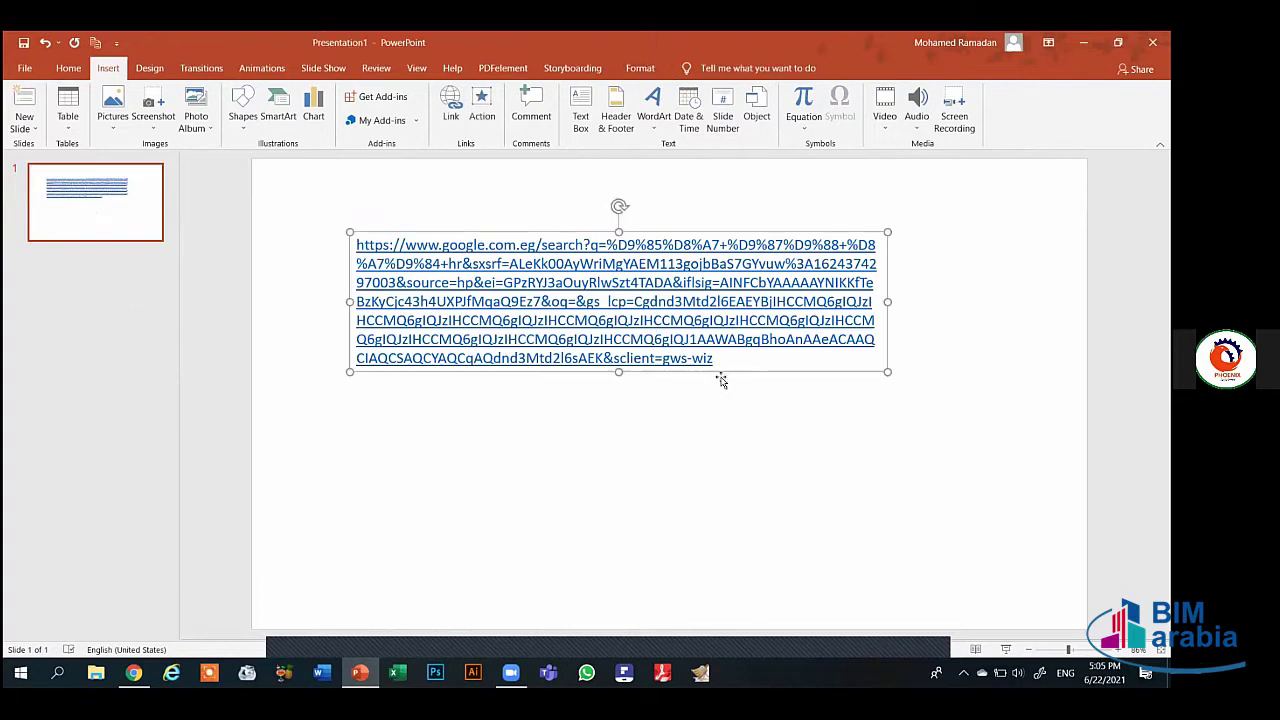
pyautogui.click(482, 105)
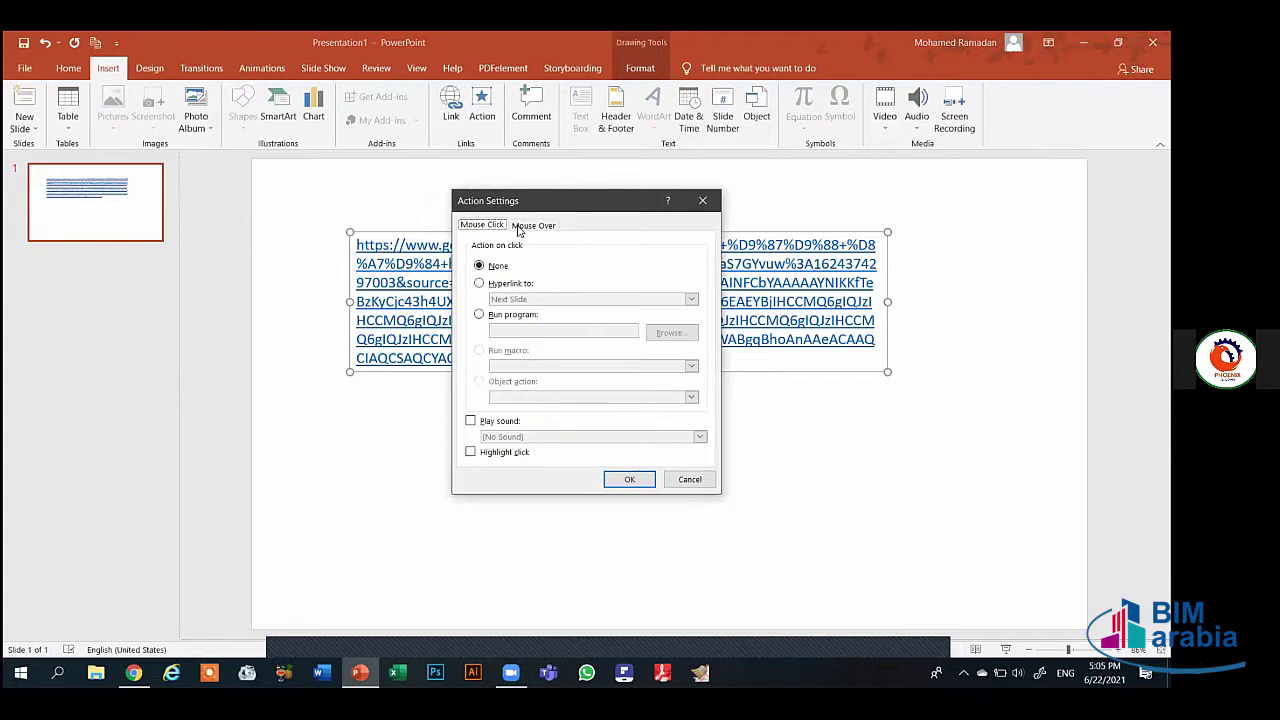
pyautogui.click(520, 226)
pyautogui.click(503, 227)
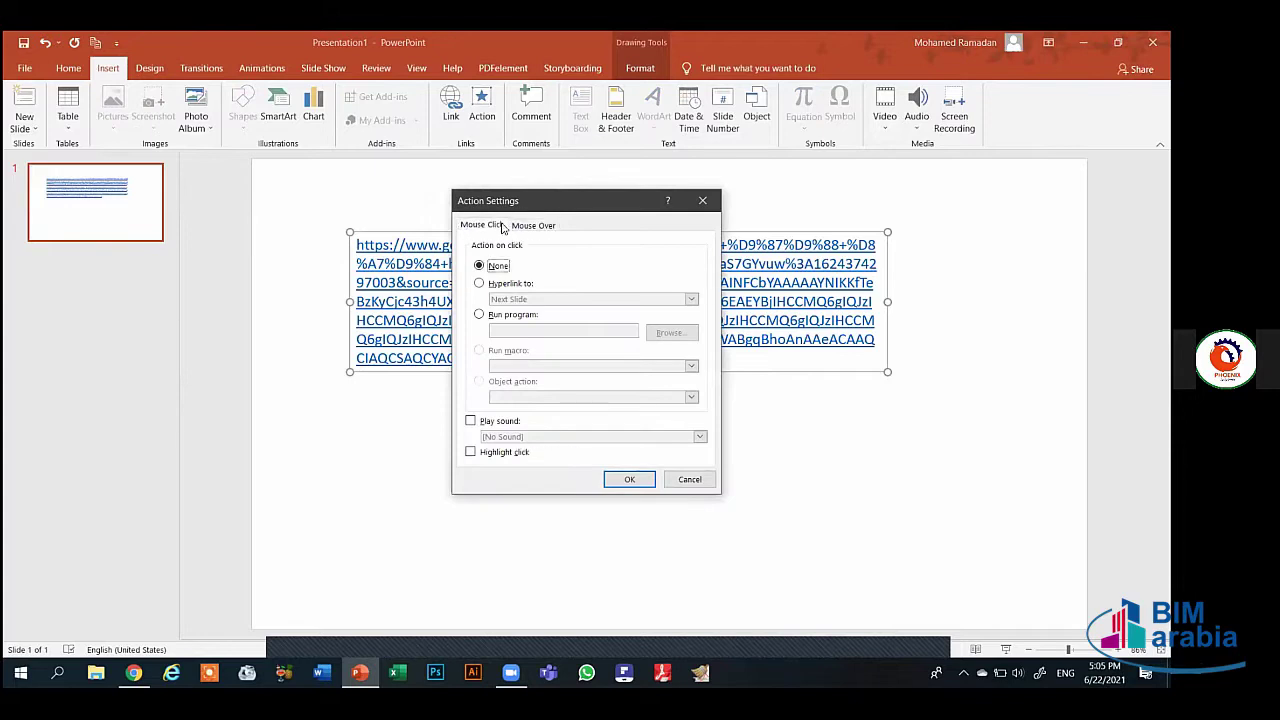
pyautogui.click(485, 286)
pyautogui.click(531, 299)
pyautogui.click(533, 306)
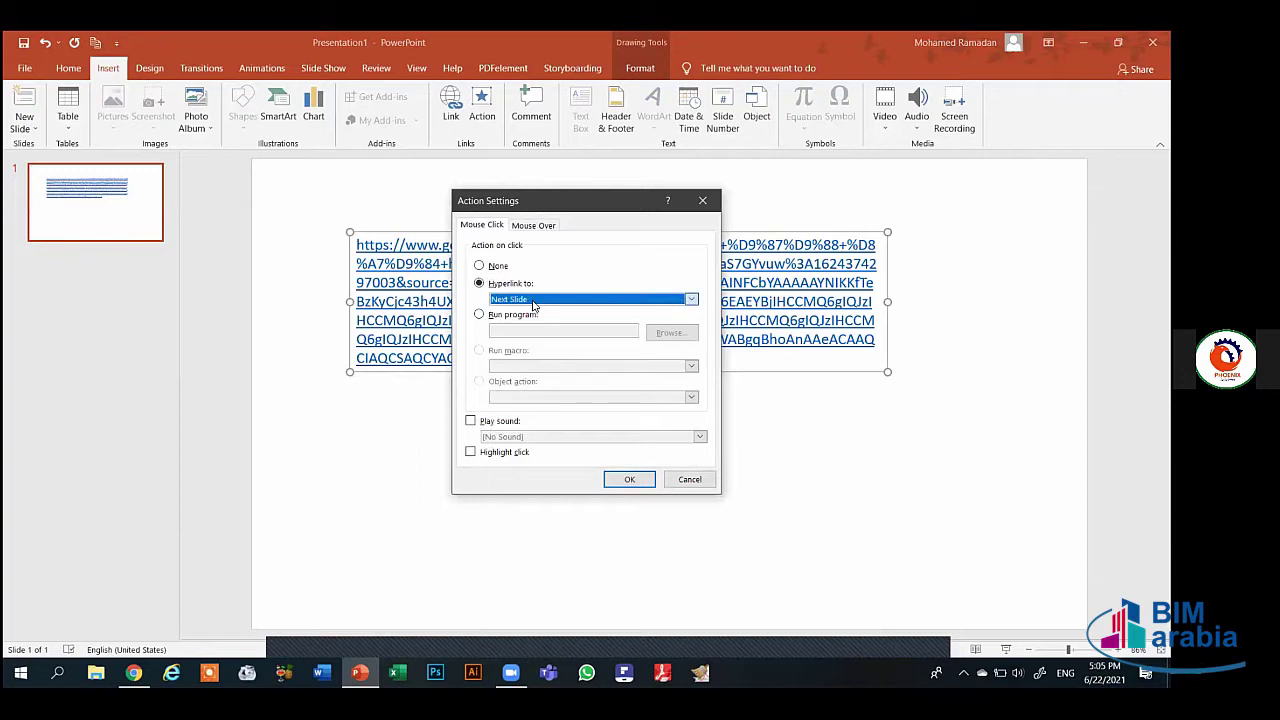
pyautogui.click(533, 300)
pyautogui.click(533, 308)
pyautogui.click(531, 300)
pyautogui.click(530, 308)
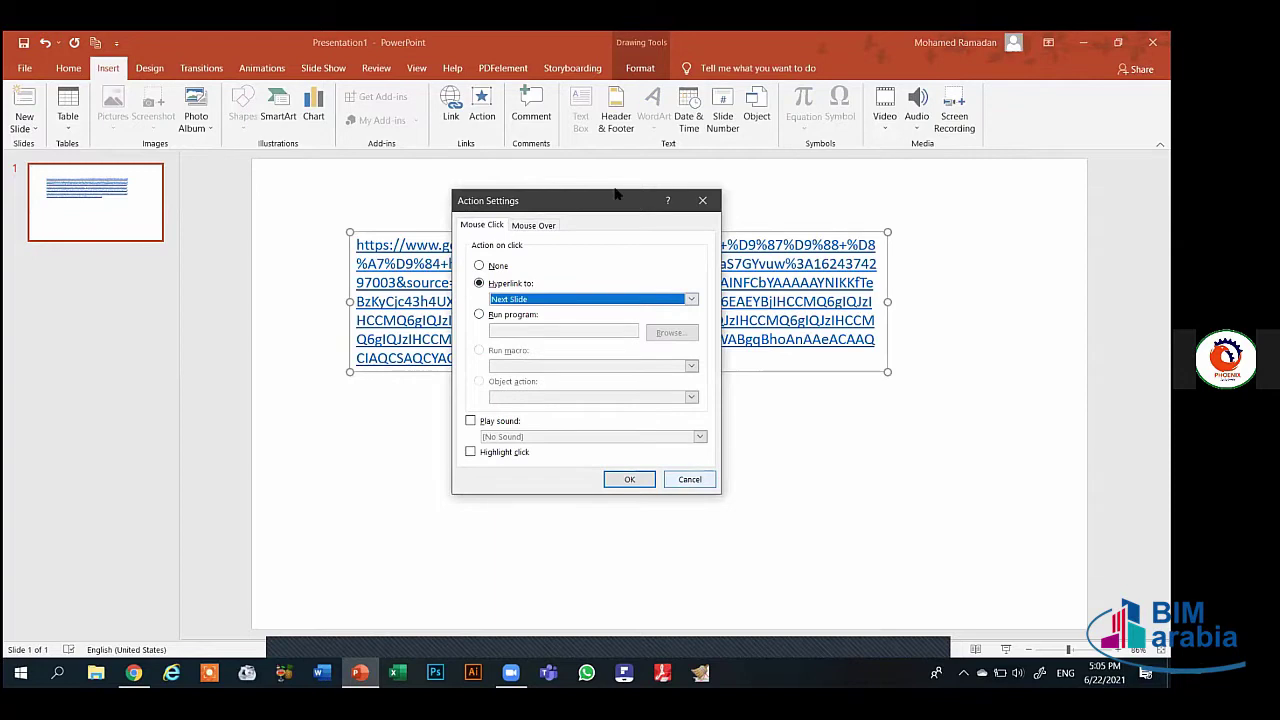
pyautogui.press('Escape')
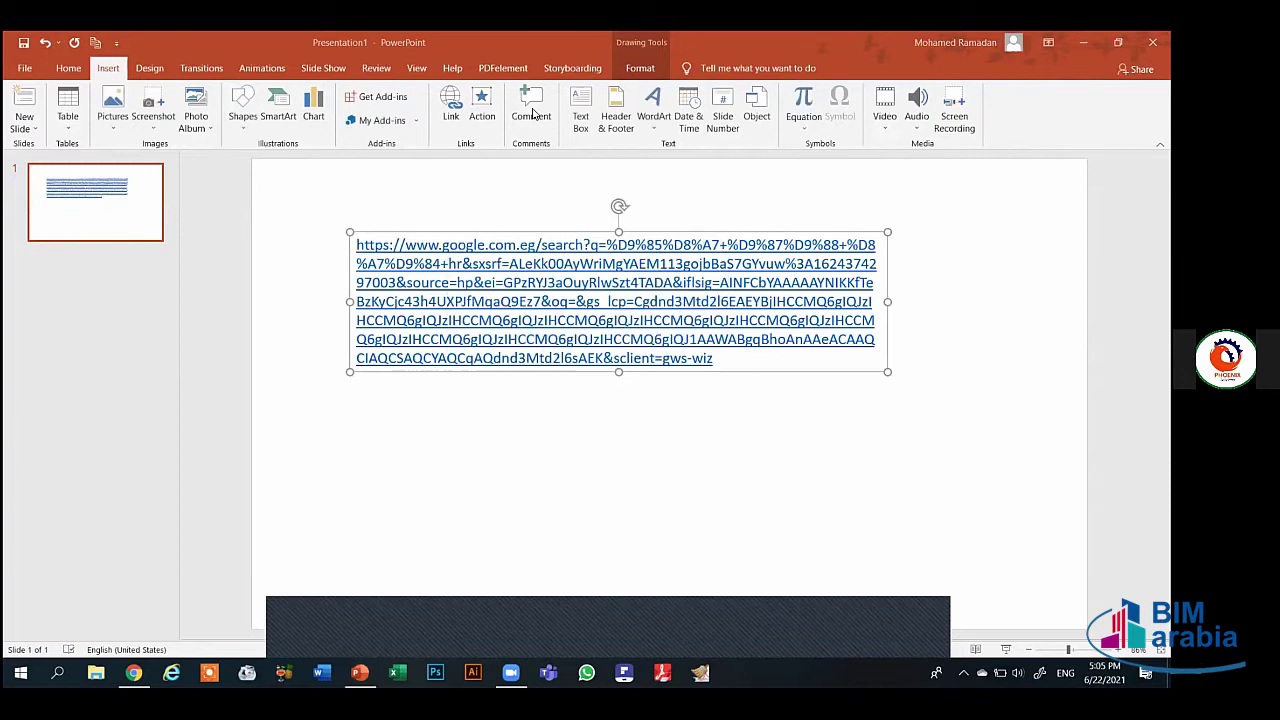
pyautogui.click(532, 110)
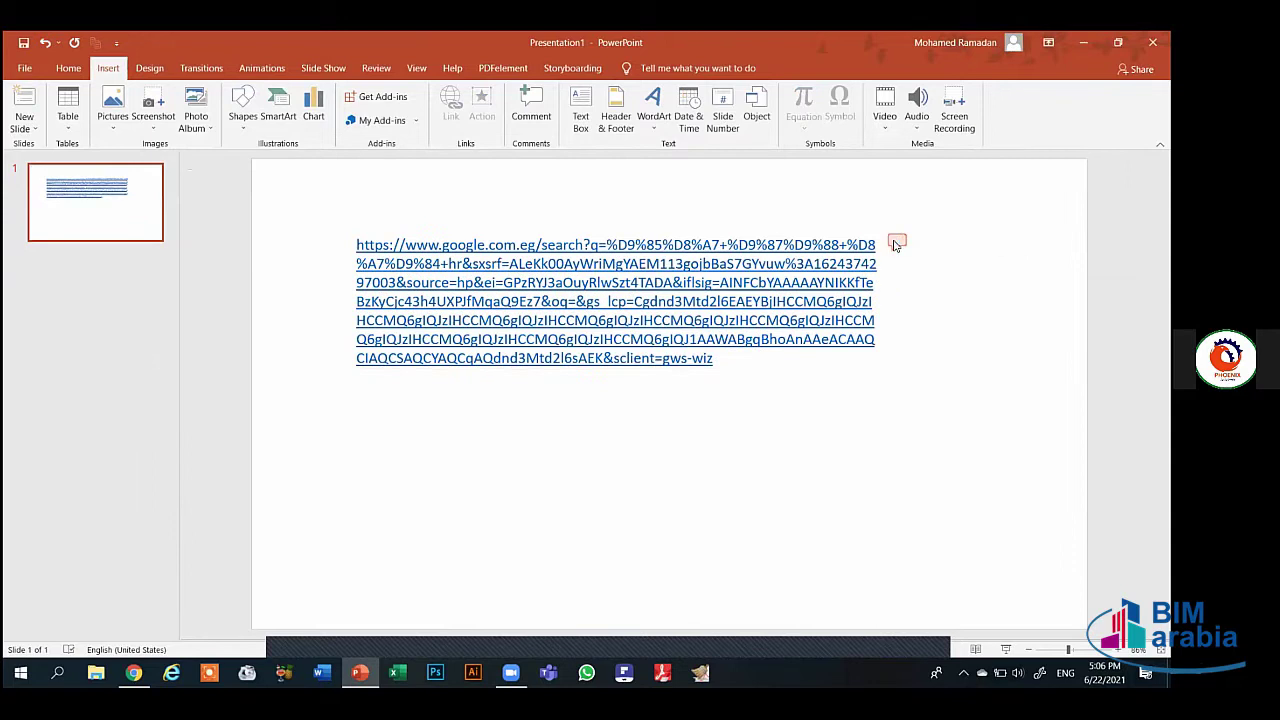
pyautogui.click(897, 245)
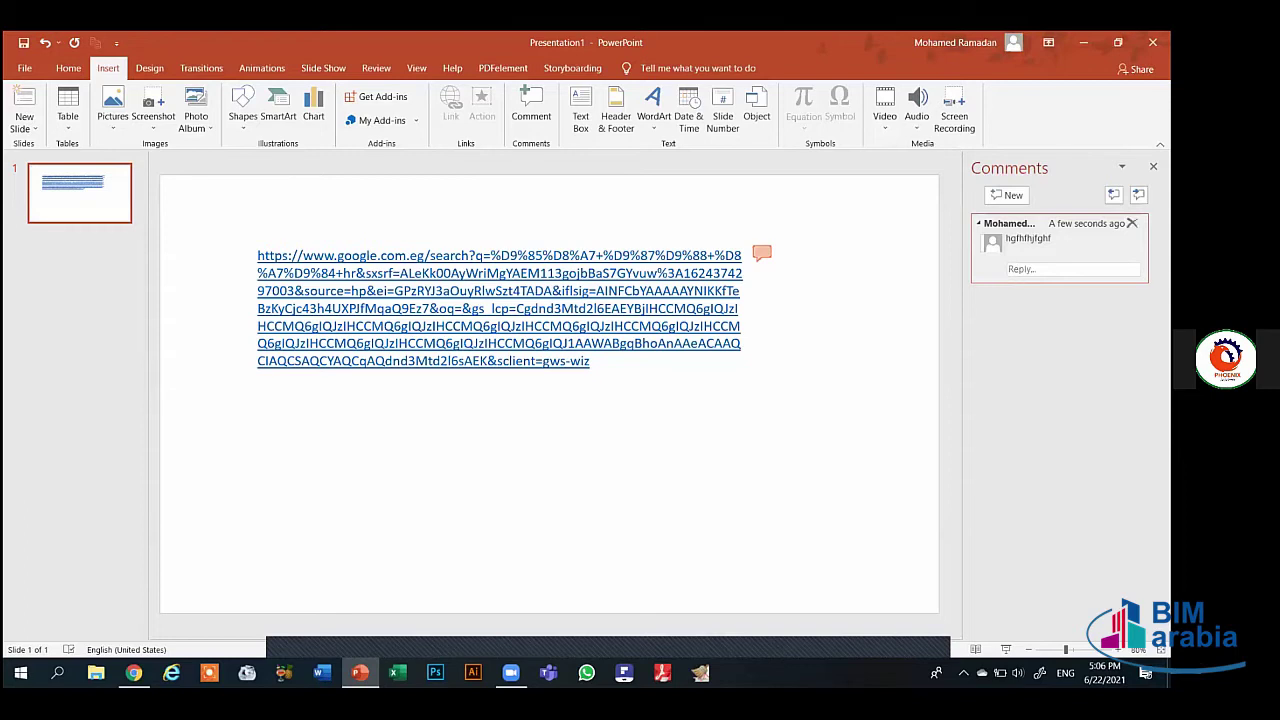
pyautogui.click(1132, 223)
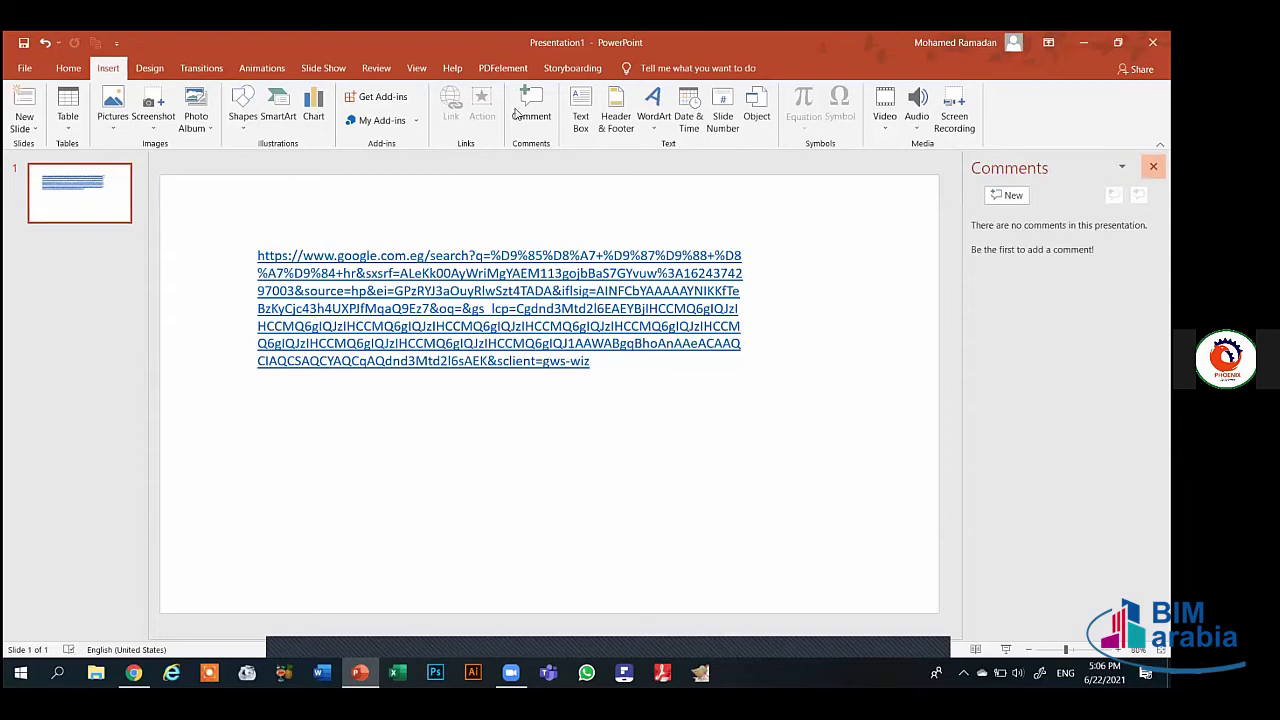
pyautogui.moveTo(330, 400); pyautogui.dragTo(757, 546)
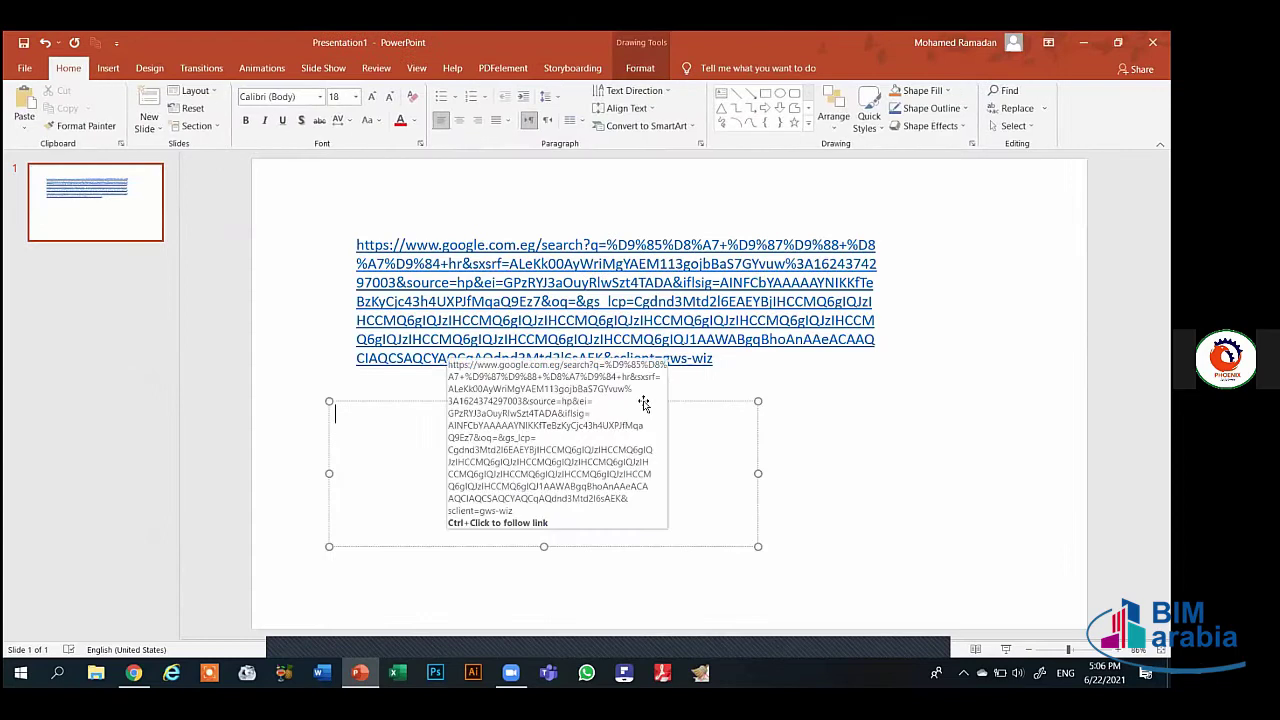
pyautogui.press('Escape')
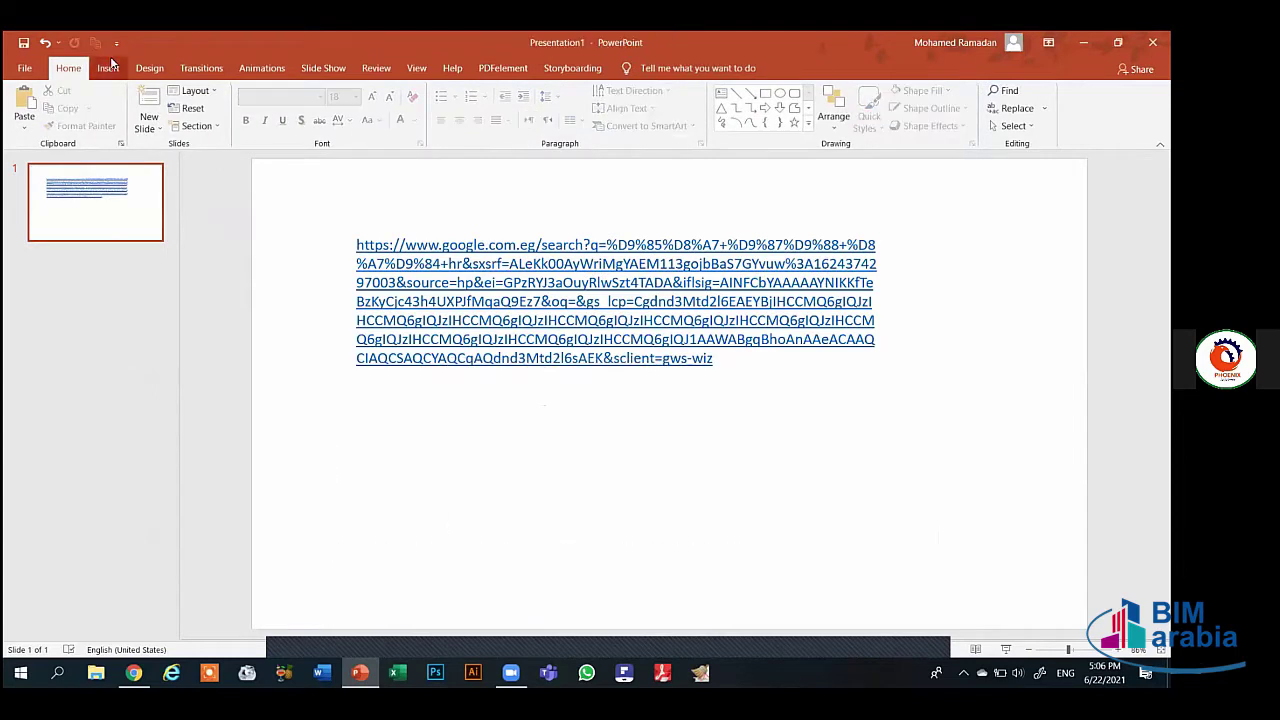
# Add the date and time and the slide number to slide 1
pyautogui.click(108, 68)
pyautogui.click(616, 110)
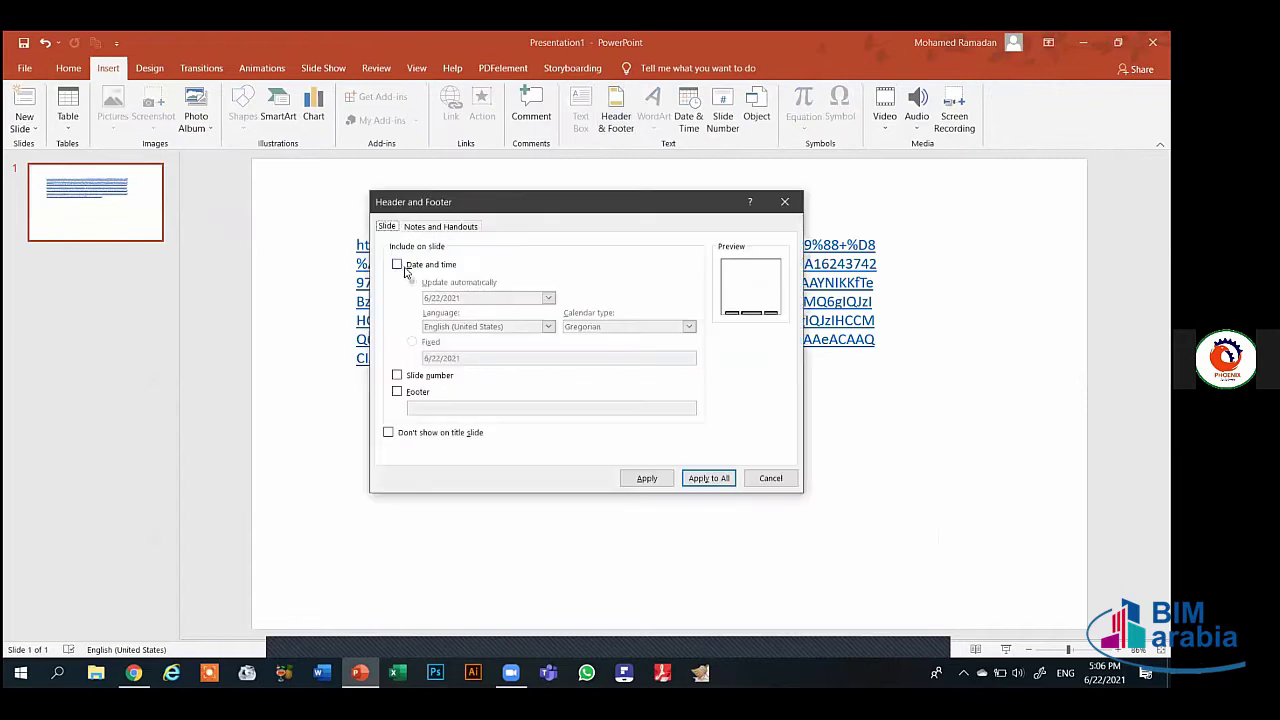
pyautogui.click(401, 266)
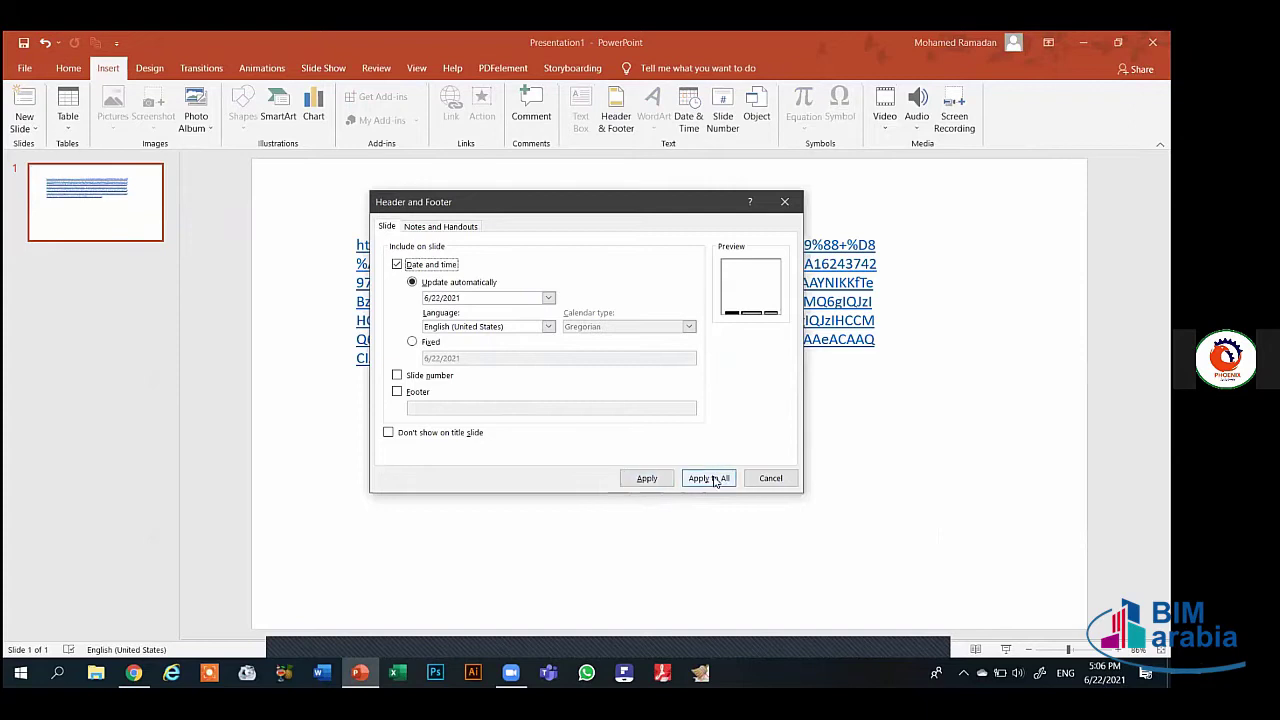
pyautogui.click(632, 478)
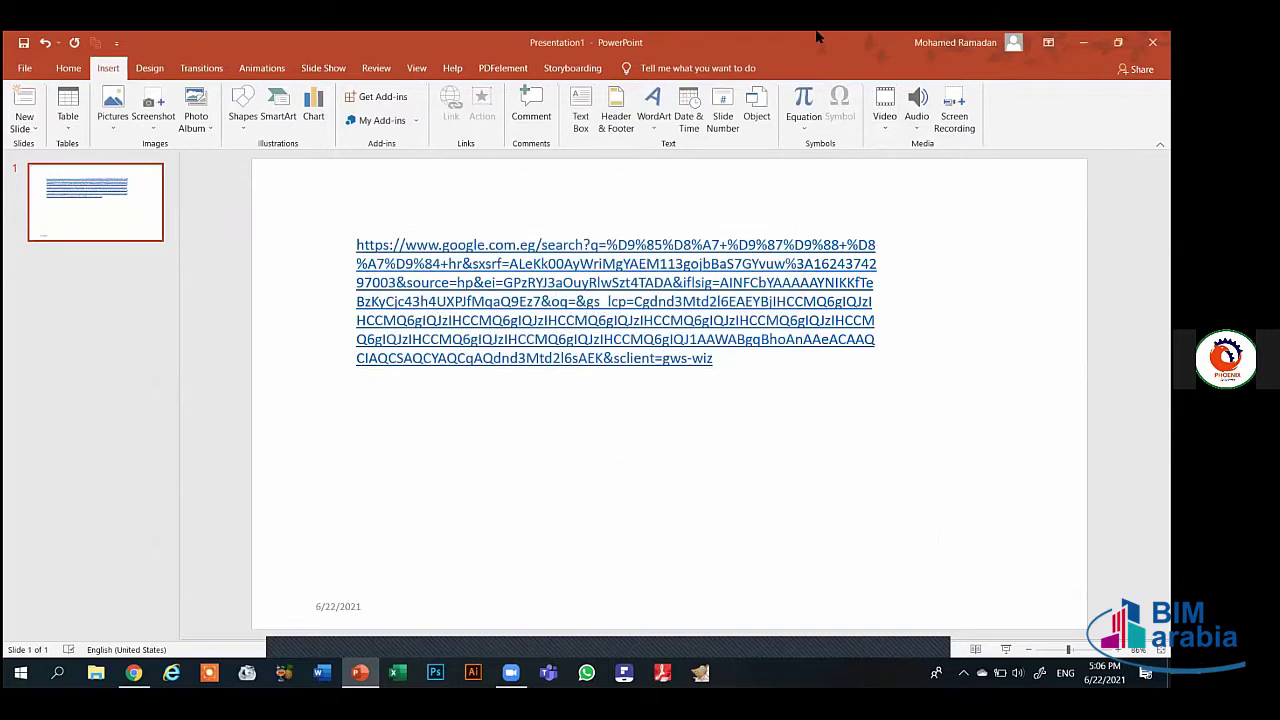
pyautogui.click(616, 112)
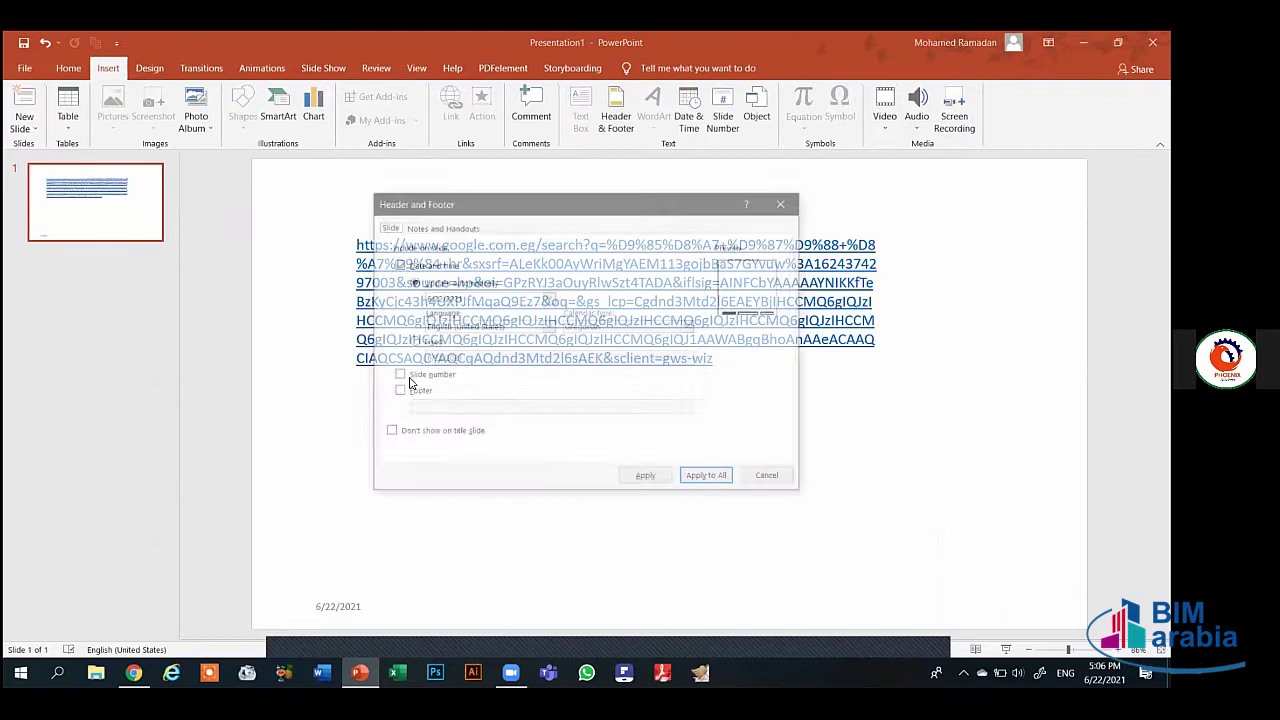
pyautogui.click(397, 375)
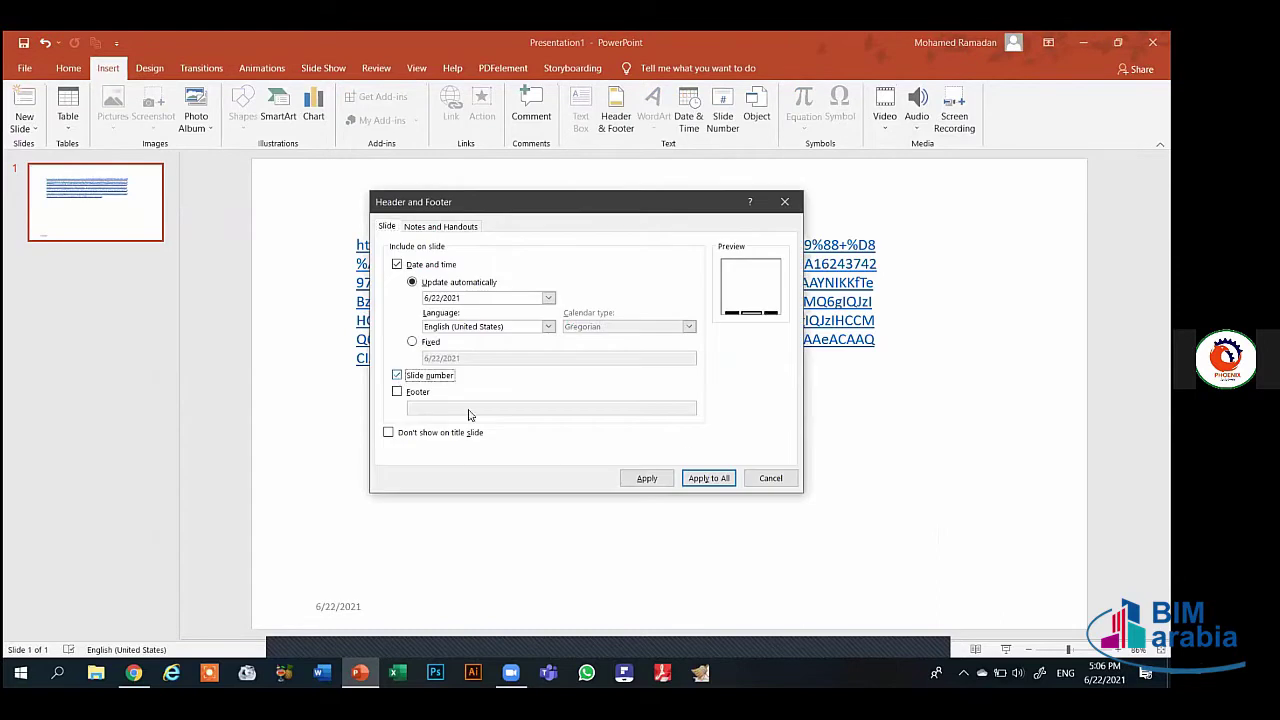
pyautogui.click(647, 478)
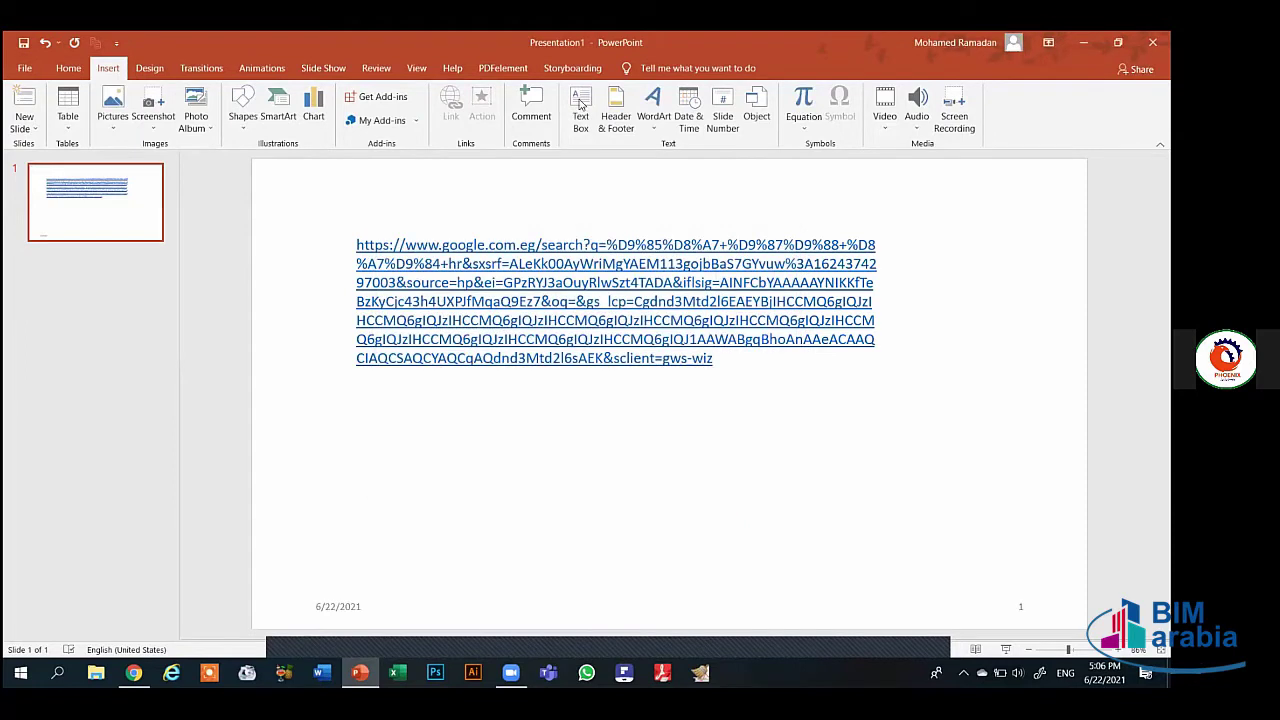
# Turn on a footer with the presenter's first name and apply it to all slides
pyautogui.click(615, 110)
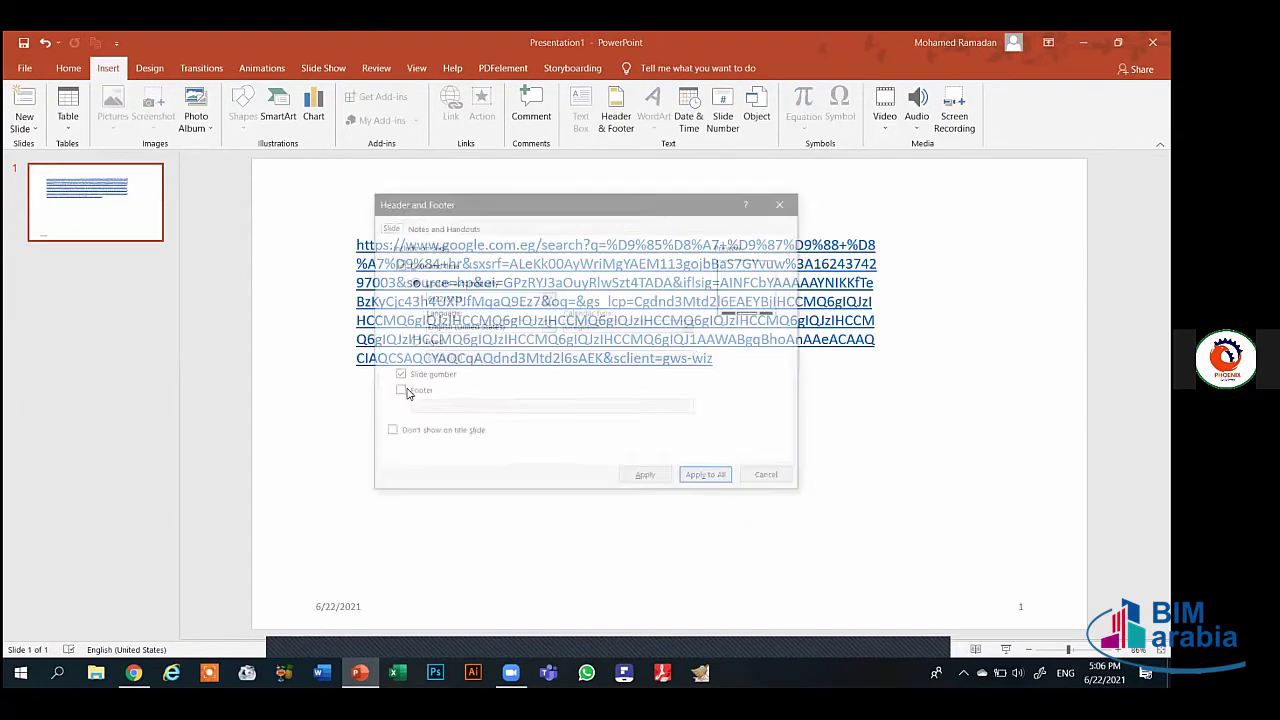
pyautogui.click(397, 391)
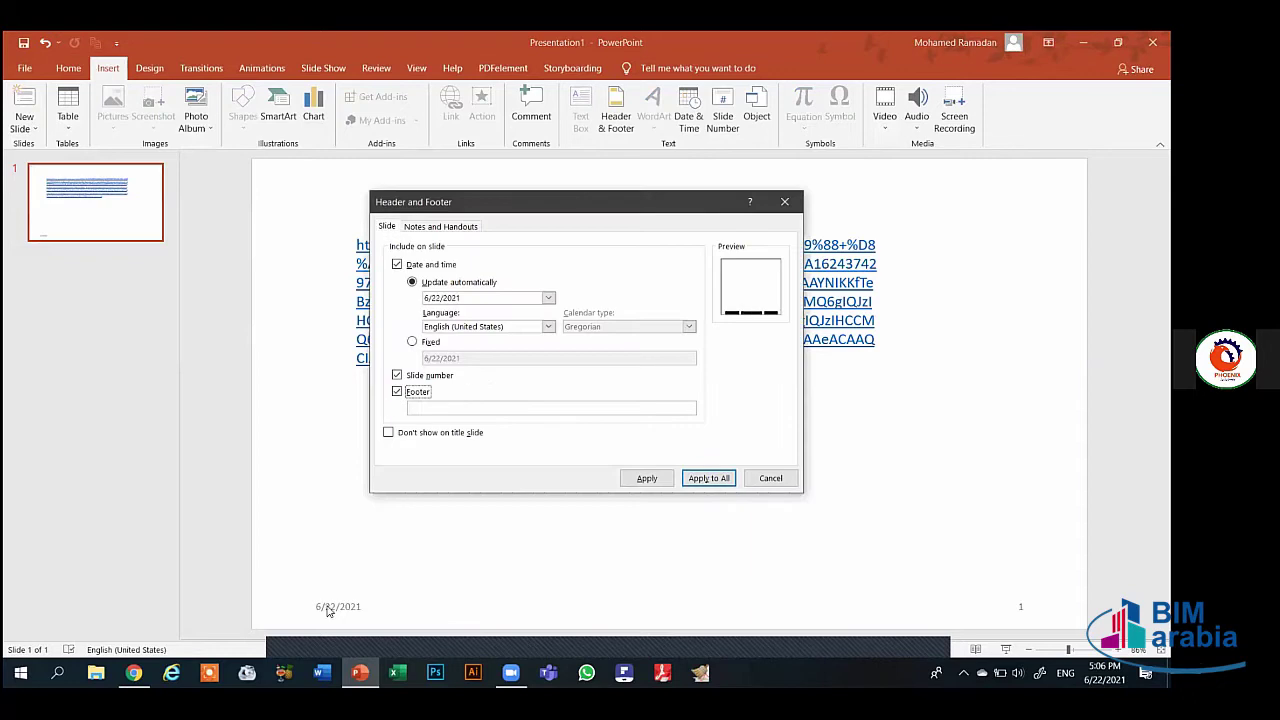
pyautogui.press('Tab')
pyautogui.write('Mohamed')
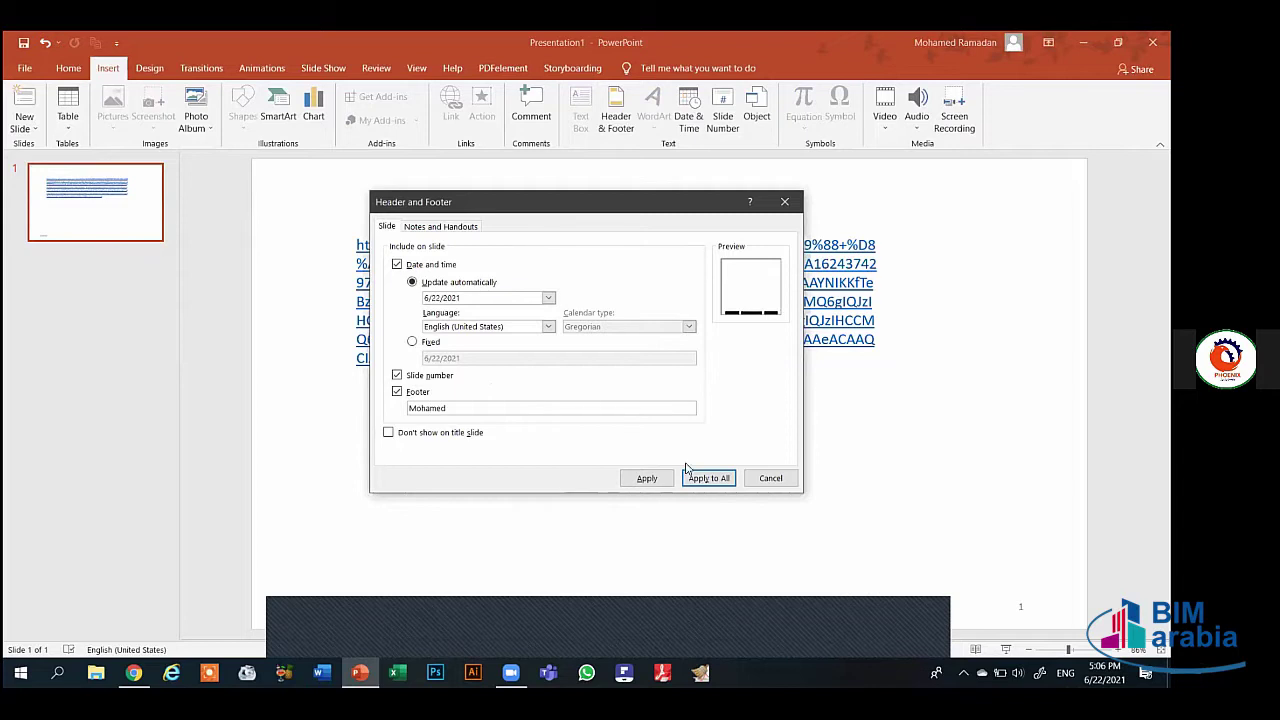
pyautogui.click(647, 479)
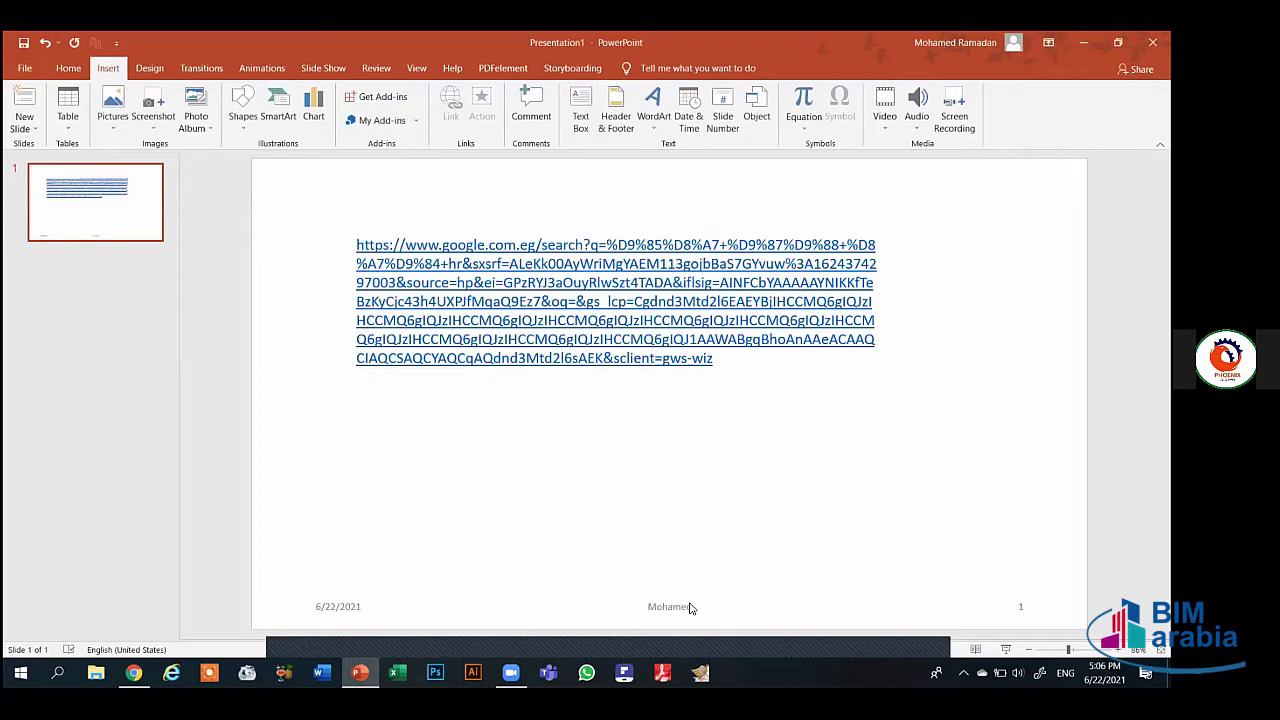
# Add a header to the notes and handouts pages, applied to all
pyautogui.click(605, 118)
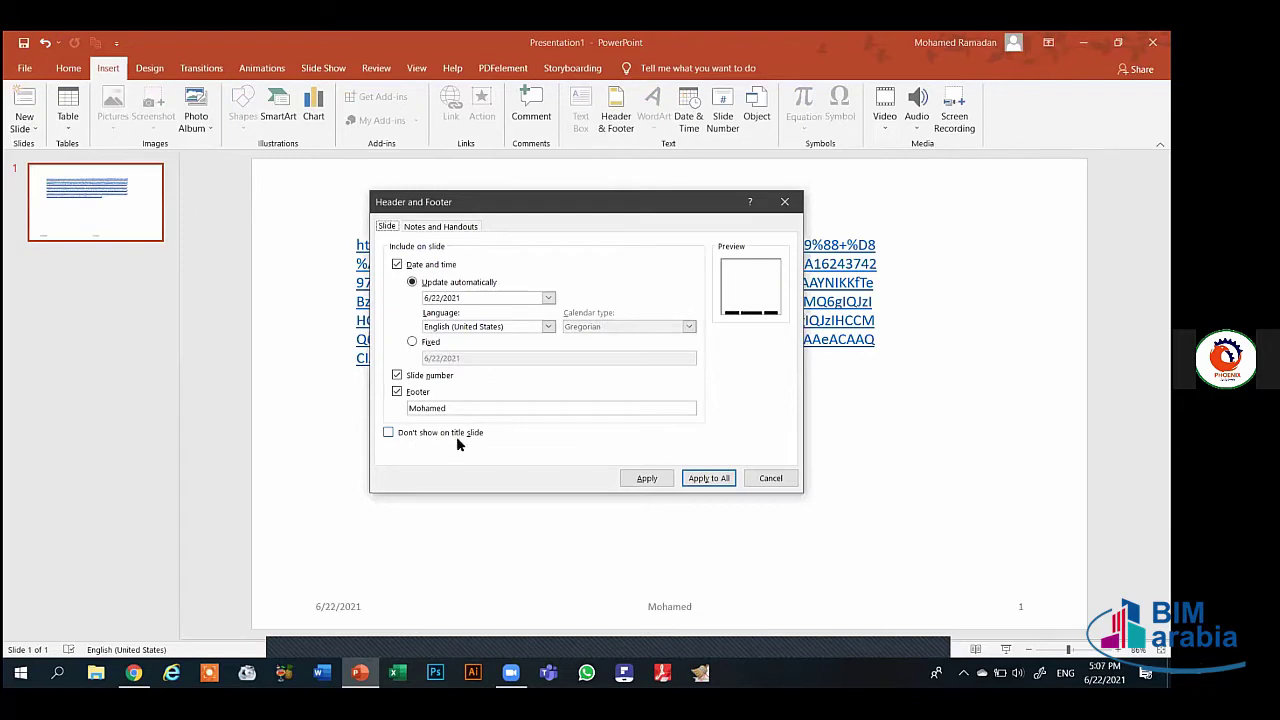
pyautogui.click(468, 228)
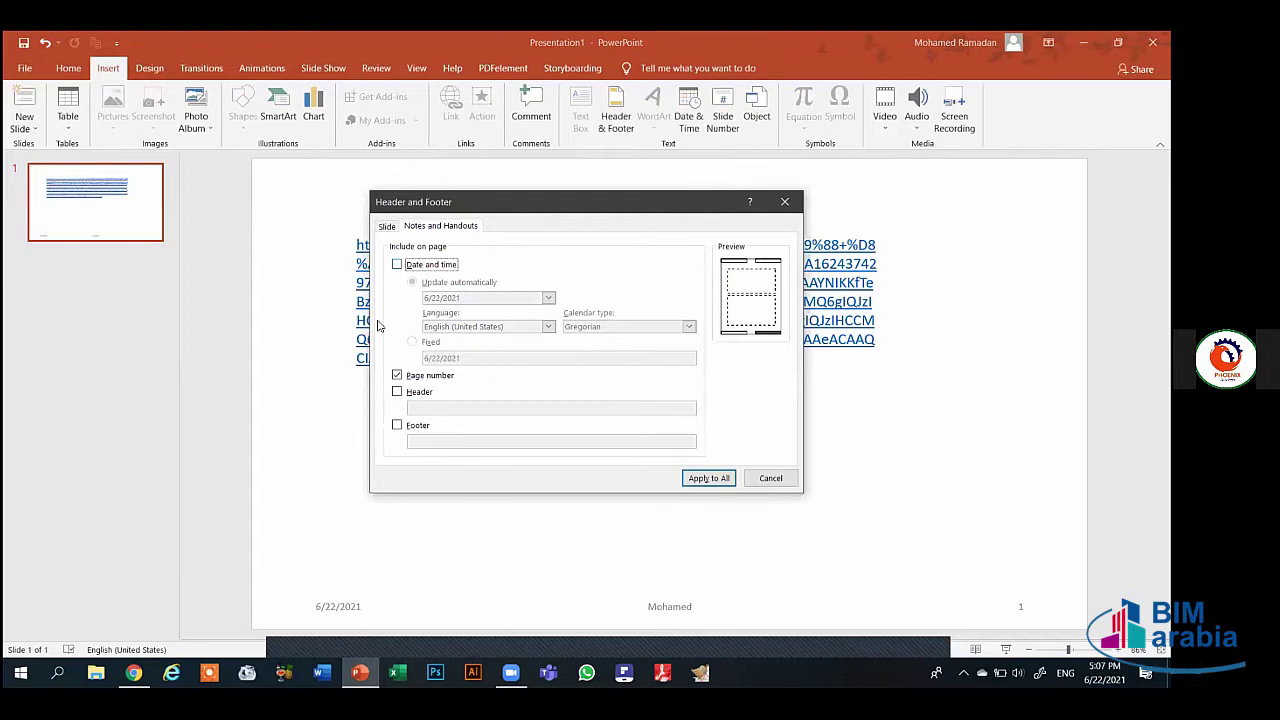
pyautogui.click(397, 392)
pyautogui.click(446, 409)
pyautogui.write('Mohamed')
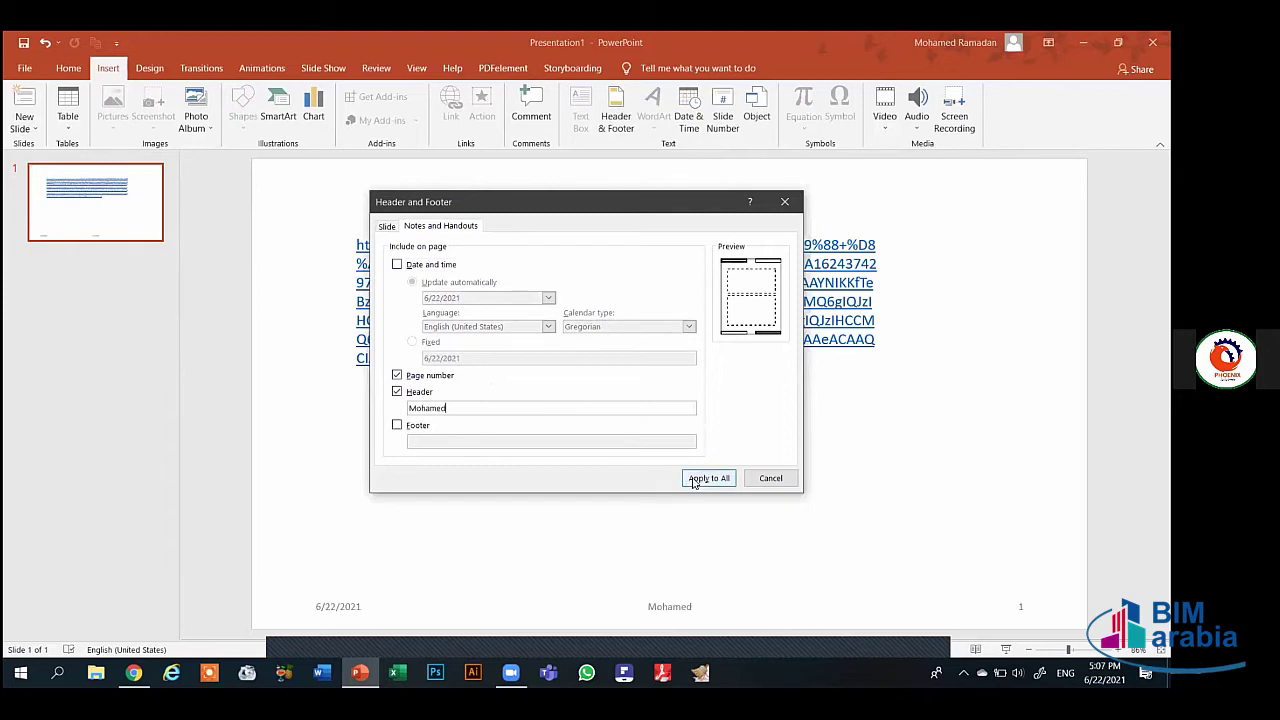
pyautogui.click(702, 479)
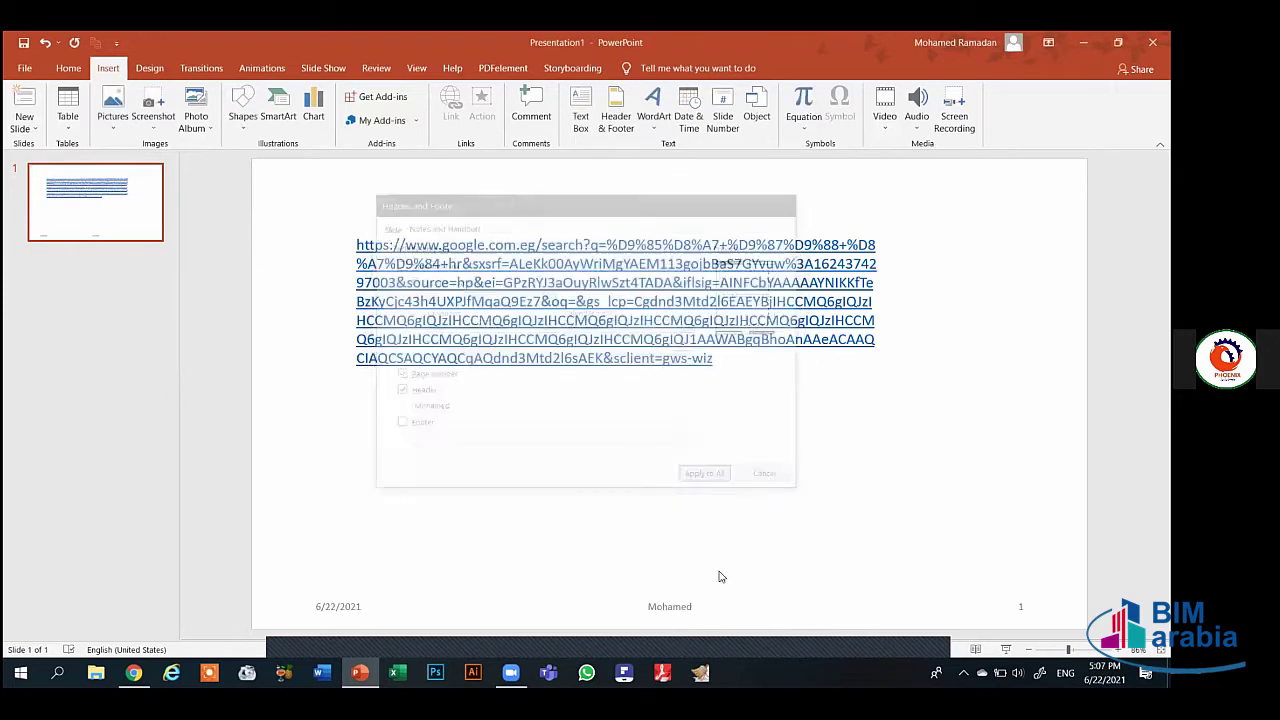
# Open the WordArt gallery and place the caret in the URL text box
pyautogui.click(652, 105)
pyautogui.click(594, 388)
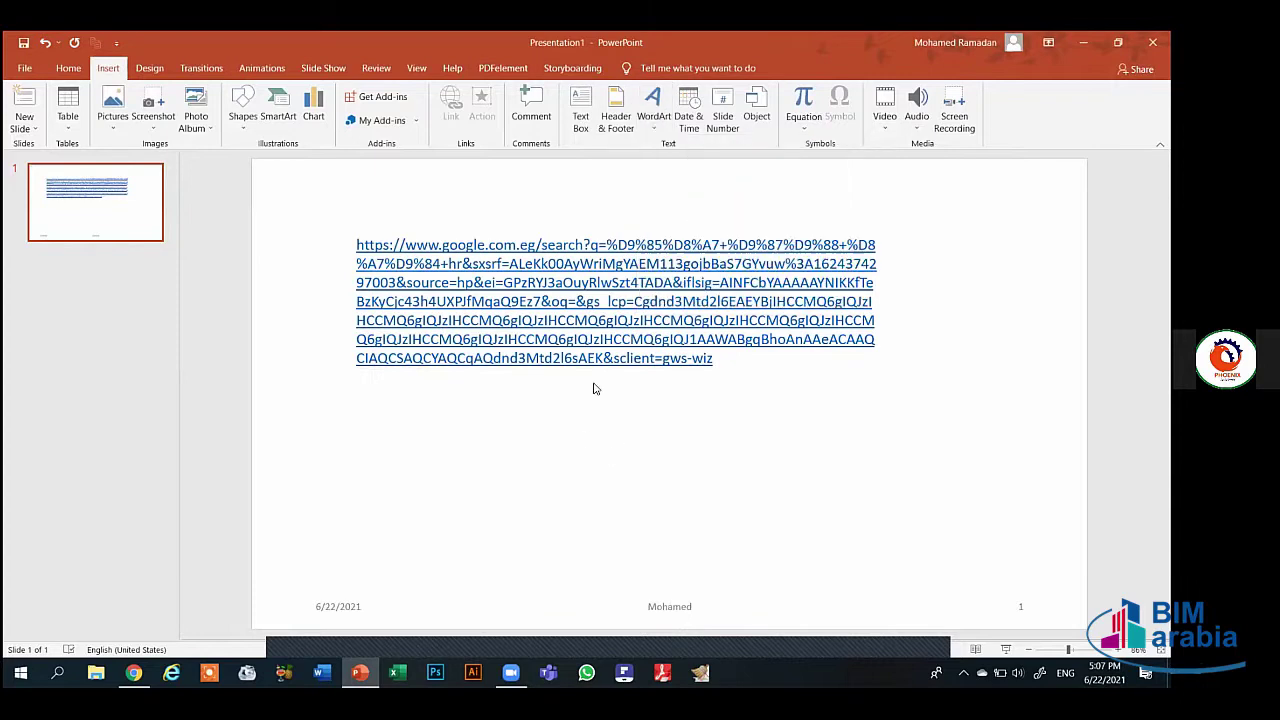
pyautogui.click(597, 333)
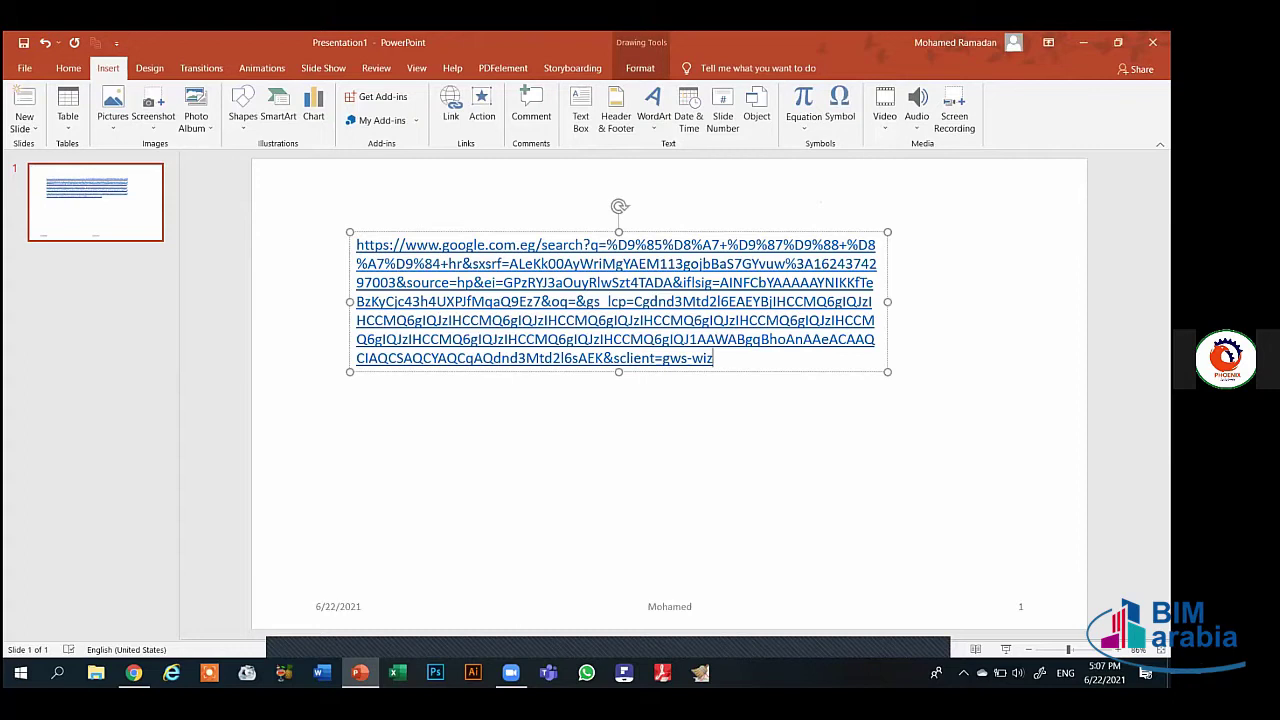
# Replace the URL text with the presenter's first name and style it as WordArt
pyautogui.hotkey('ctrl', 'a')
pyautogui.press('BackSpace')
pyautogui.write('Mo')
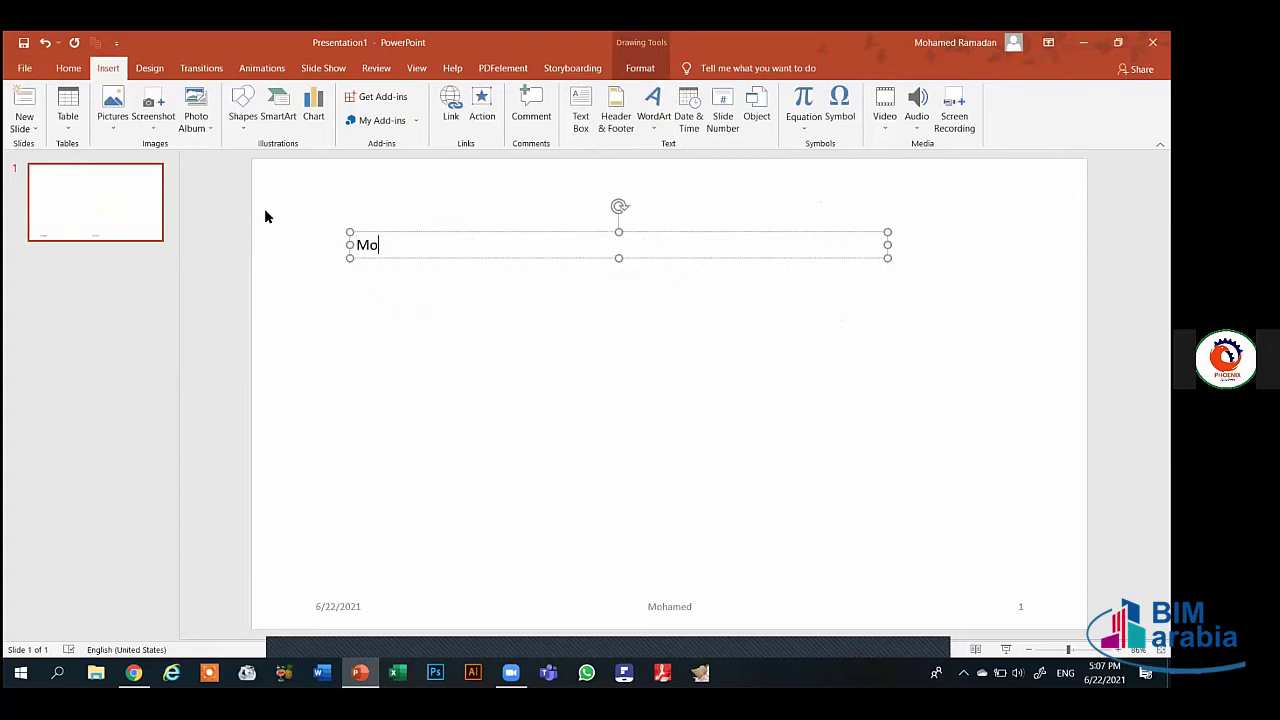
pyautogui.write('hamed')
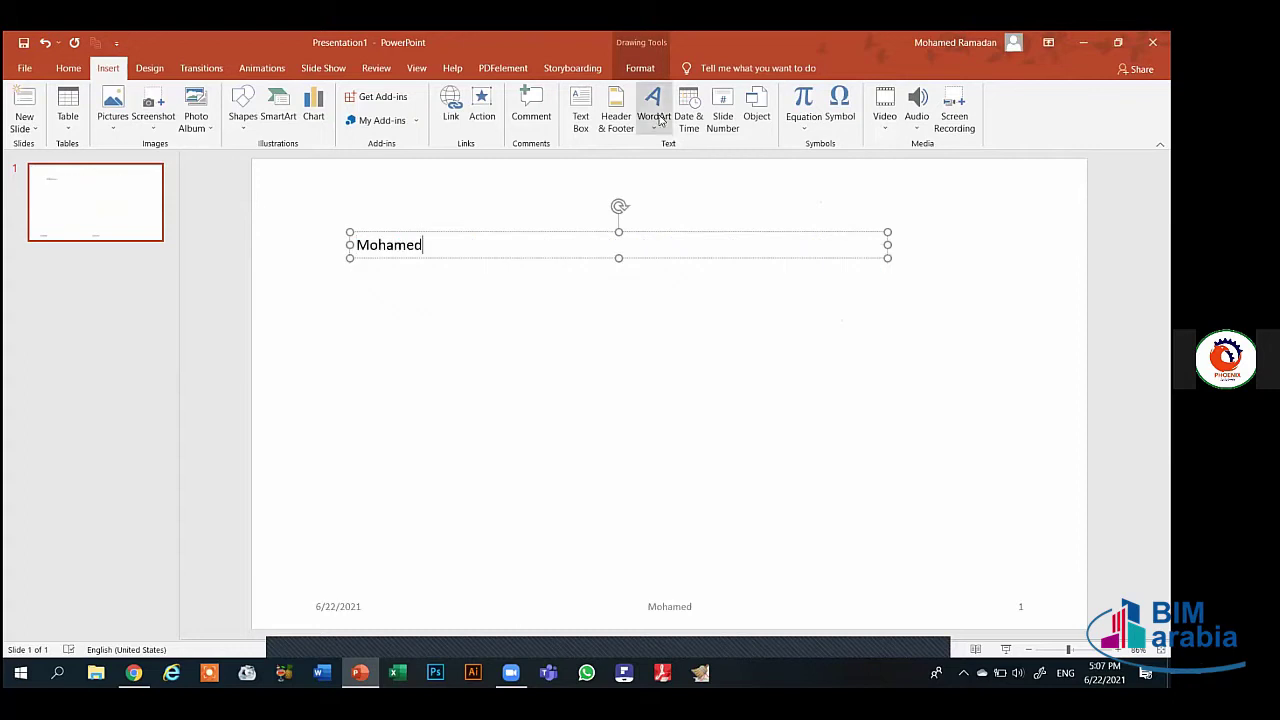
pyautogui.hotkey('ctrl', 'a')
pyautogui.click(657, 119)
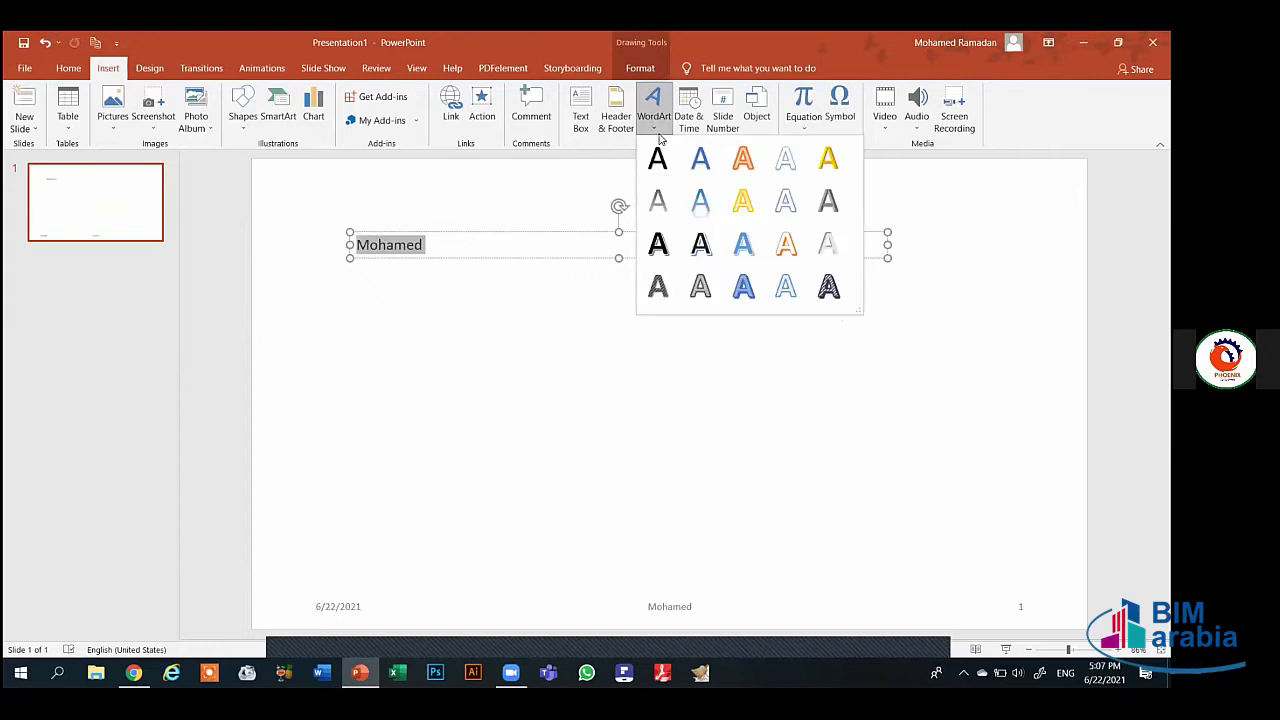
pyautogui.click(700, 200)
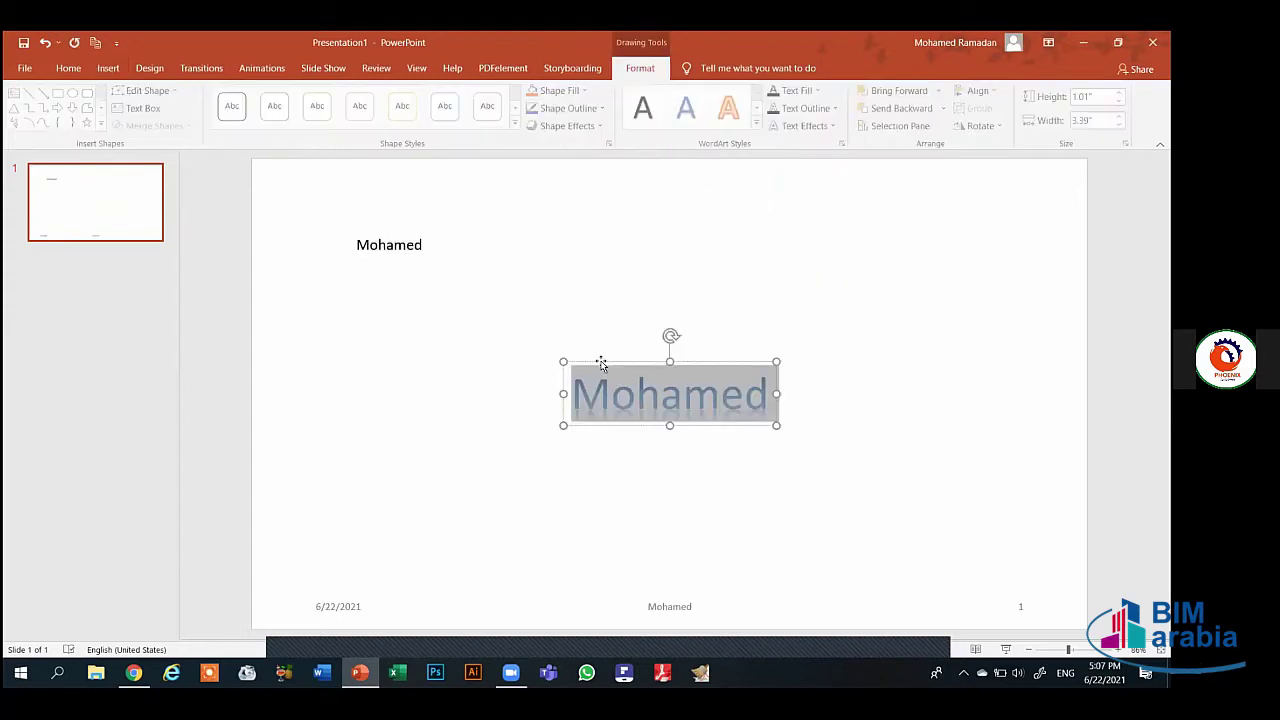
pyautogui.click(683, 389)
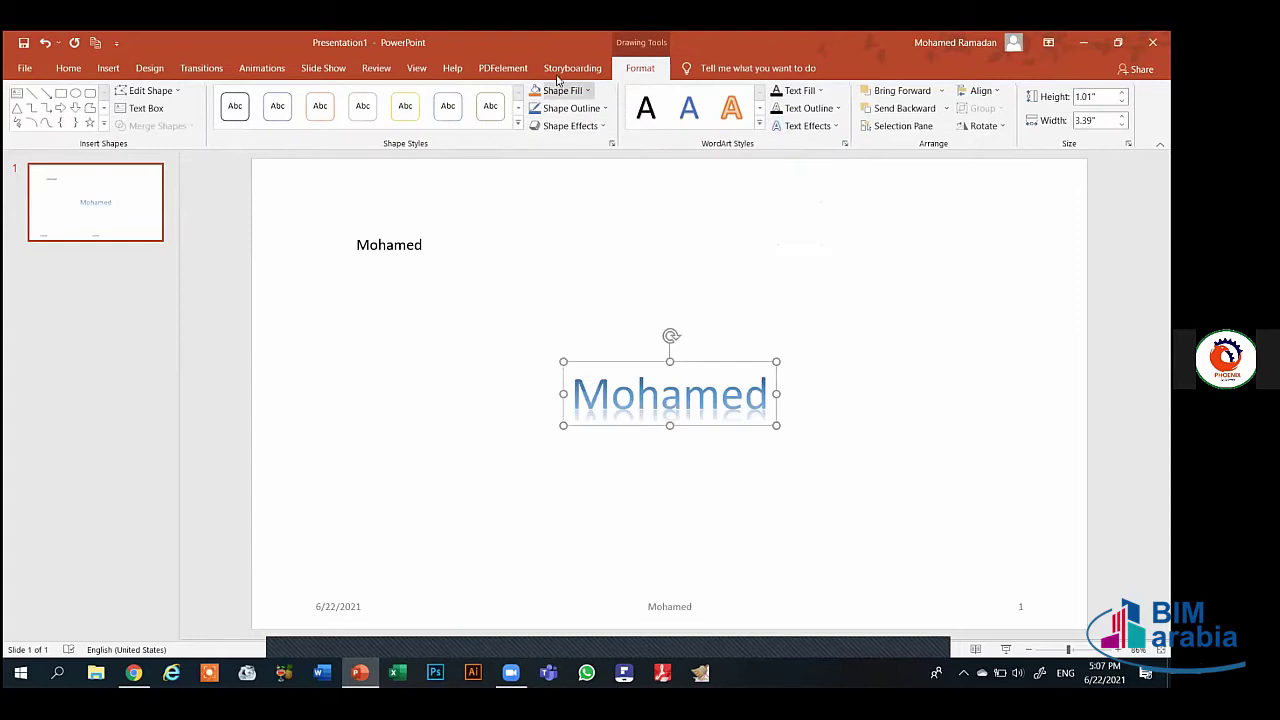
# Insert WordArt in a different style and clear its placeholder text
pyautogui.click(110, 70)
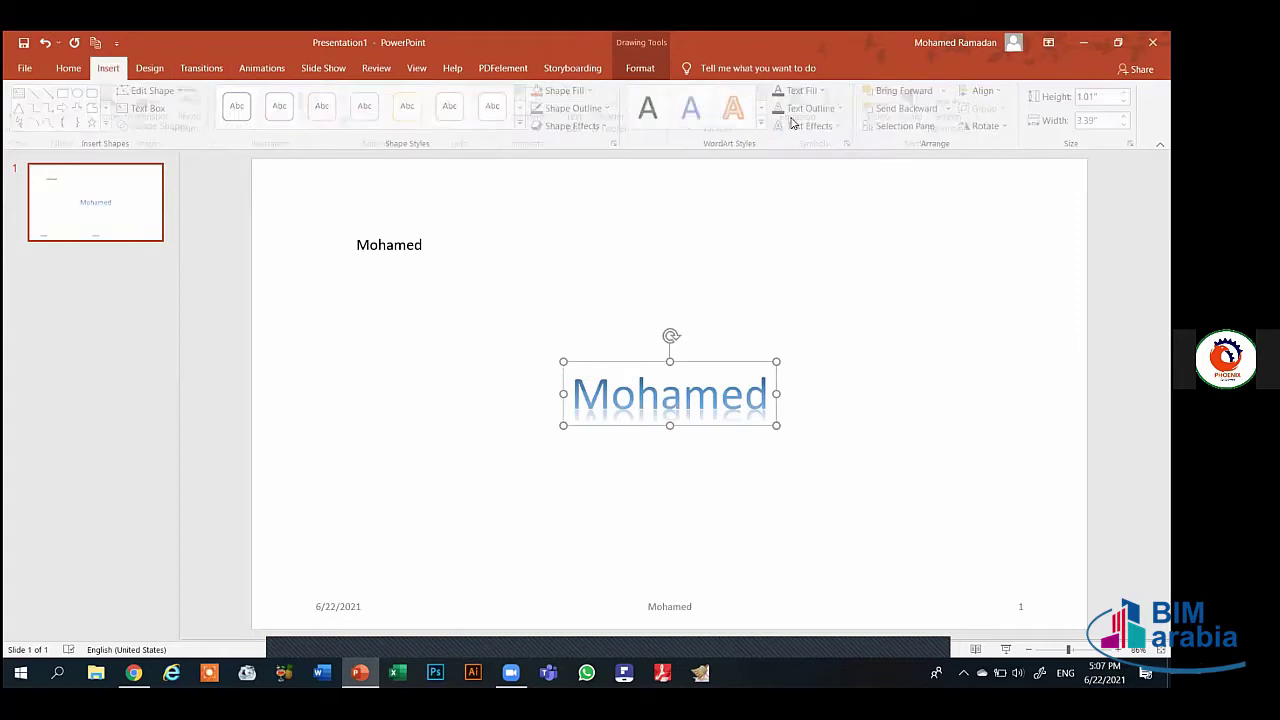
pyautogui.click(659, 121)
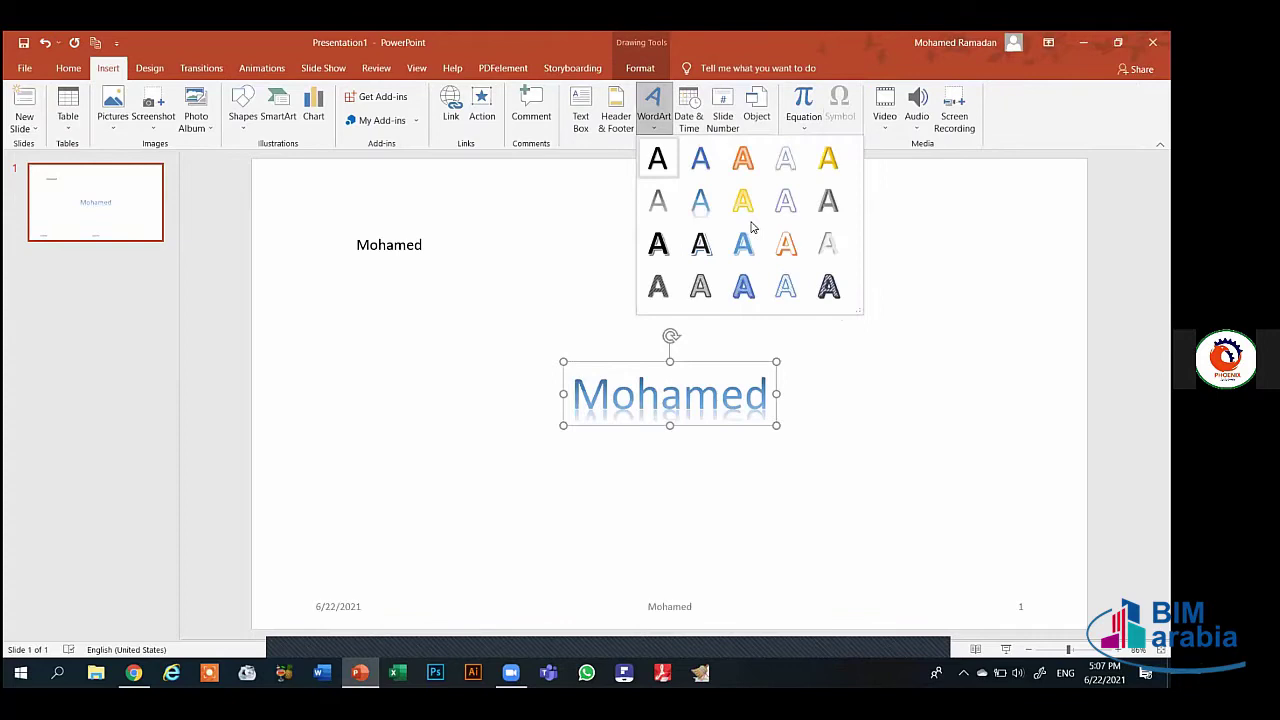
pyautogui.click(742, 292)
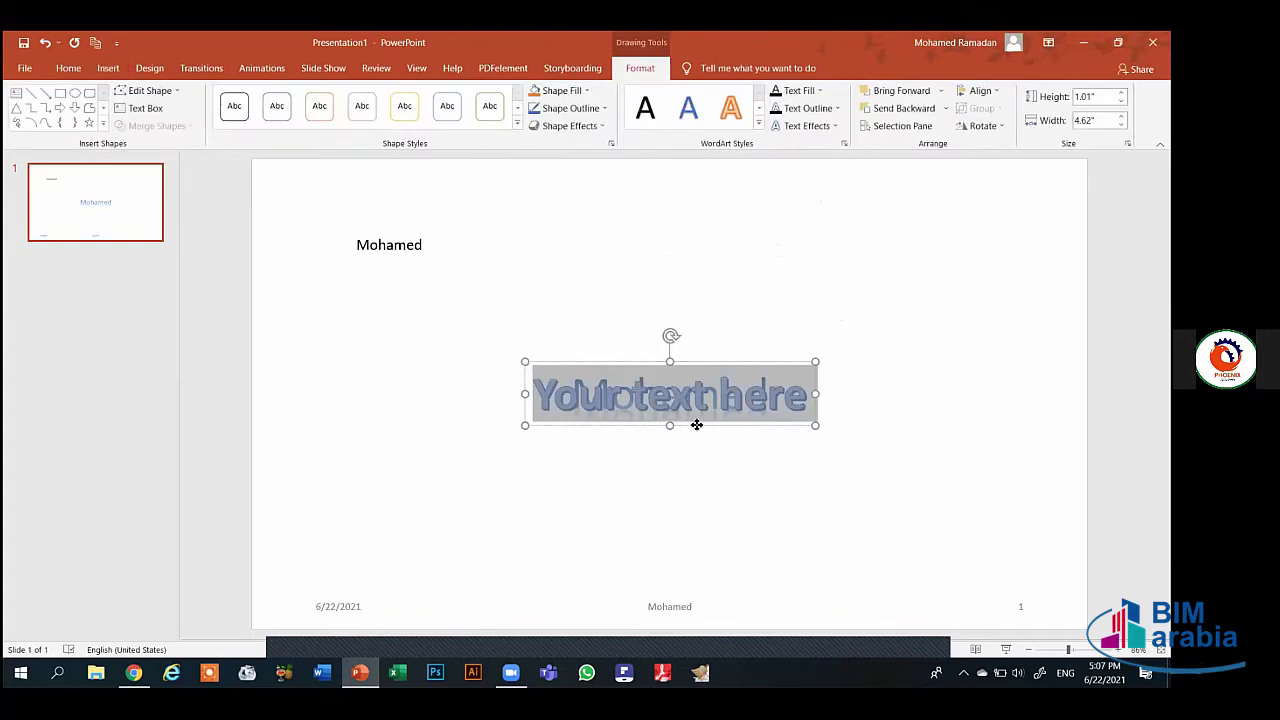
pyautogui.click(660, 468)
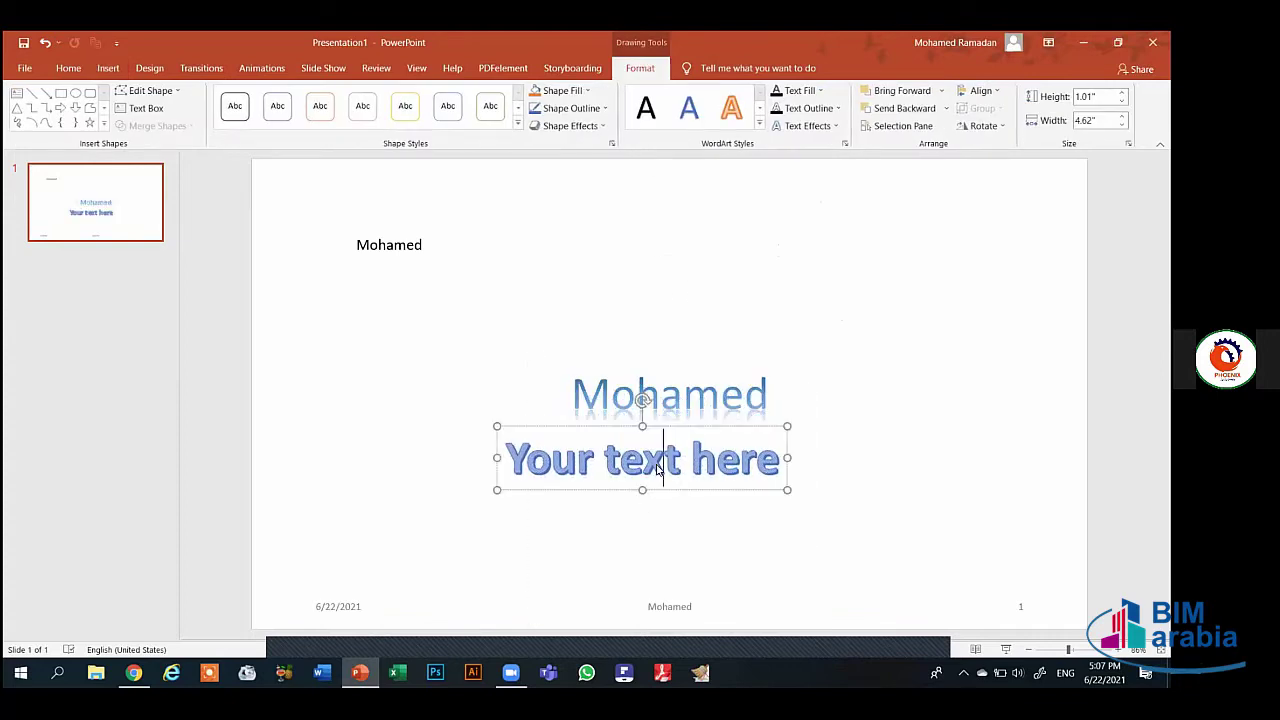
pyautogui.doubleClick(660, 468)
pyautogui.hotkey('ctrl', 'a')
pyautogui.press('Delete')
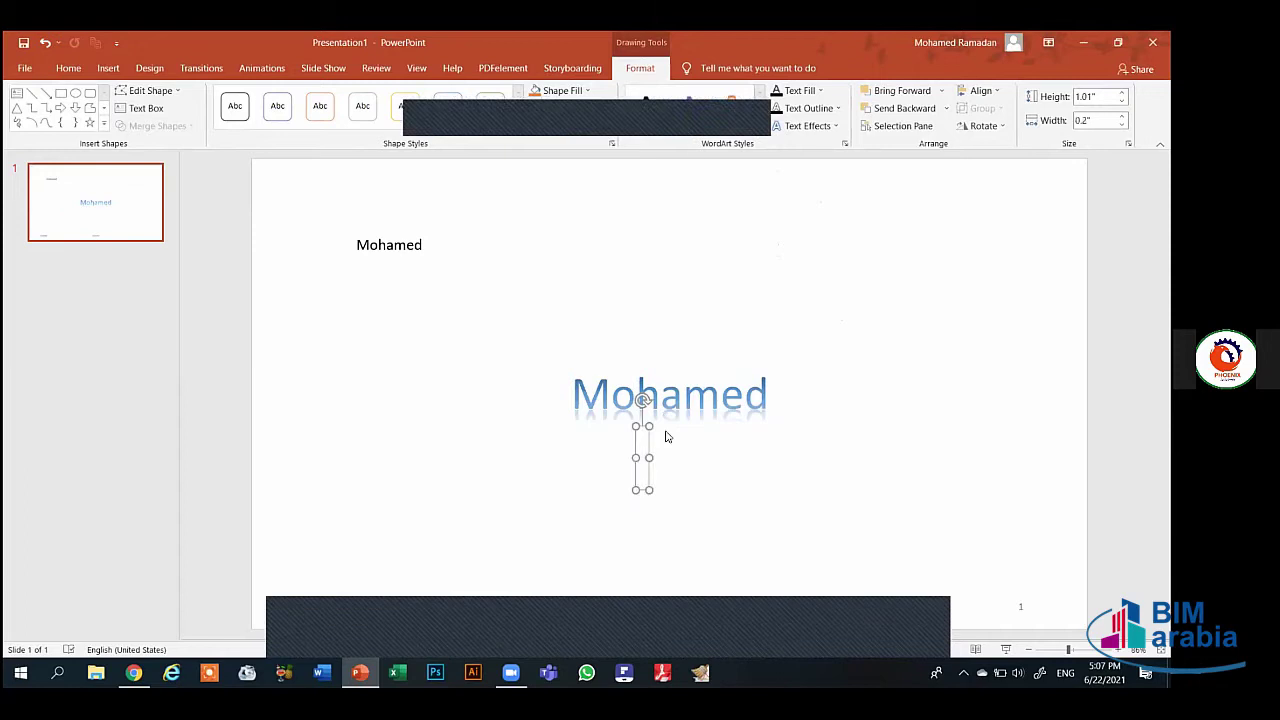
pyautogui.click(667, 437)
# Undo the stray edits, then insert blue outlined WordArt reading the presenter's full name
pyautogui.hotkey('ctrl', 'z')
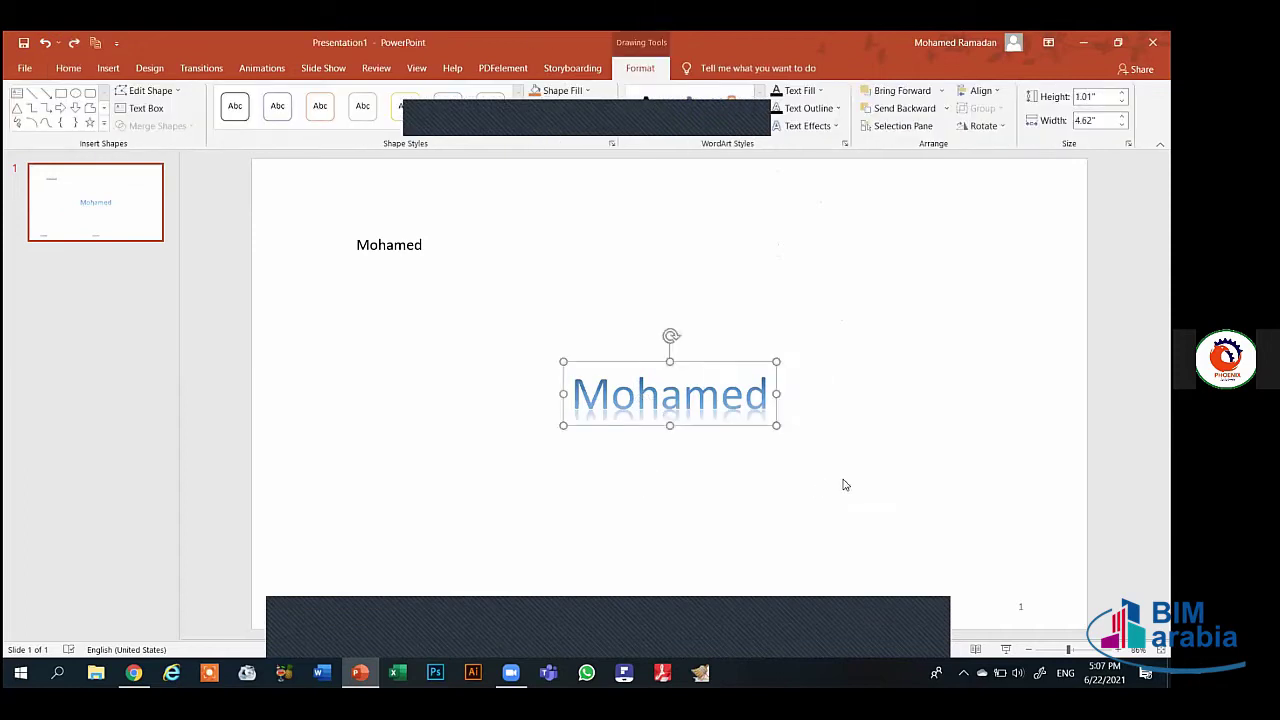
pyautogui.hotkey('ctrl', 'v')
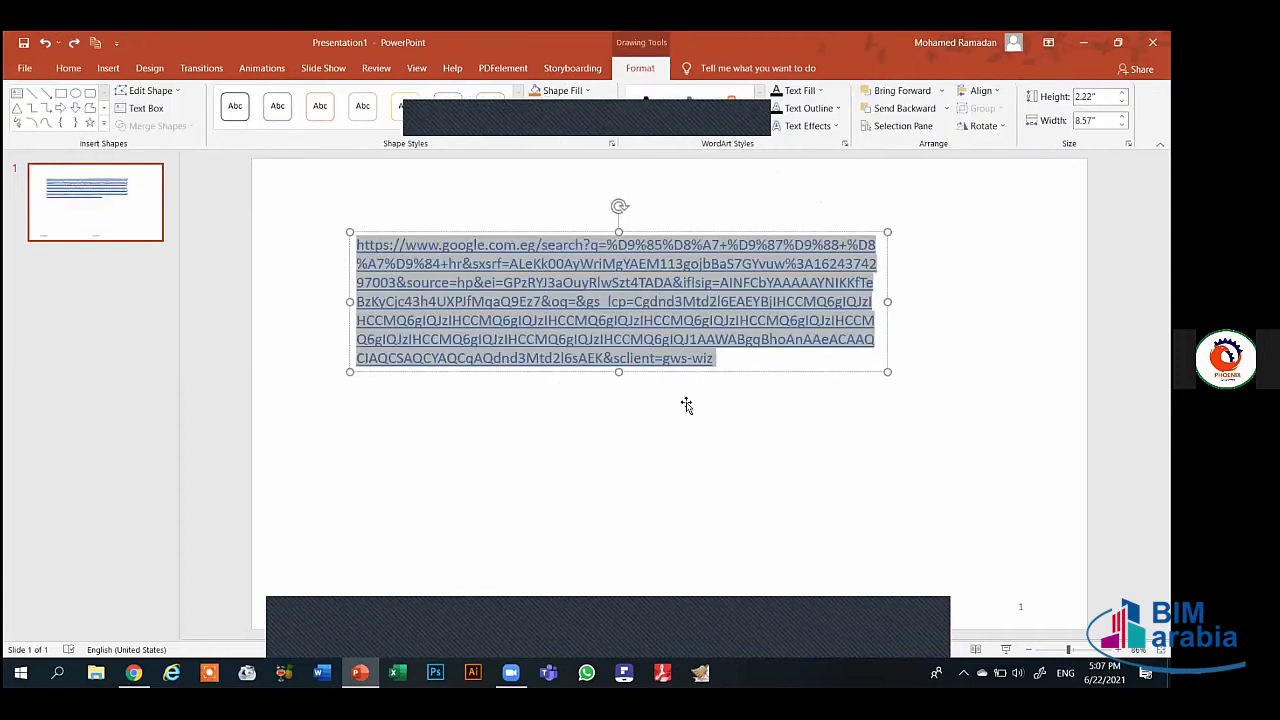
pyautogui.hotkey('ctrl', 'z')
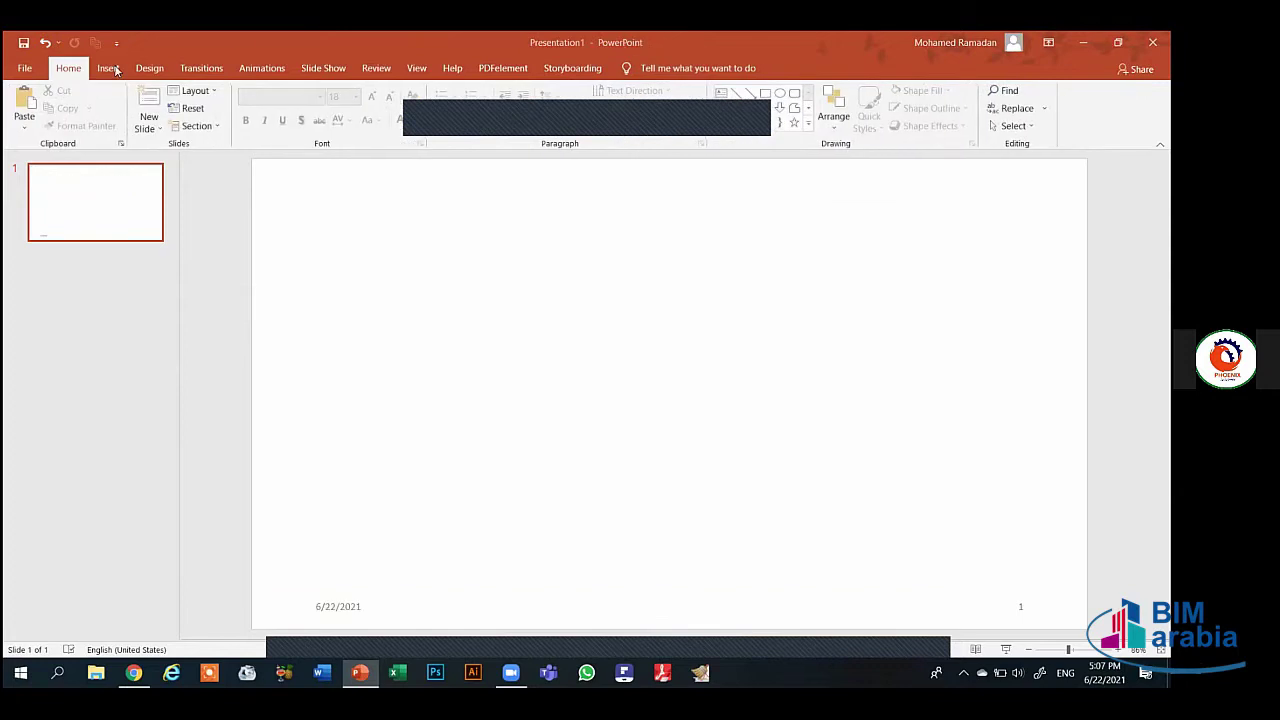
pyautogui.hotkey('ctrl', 'z')
pyautogui.click(655, 125)
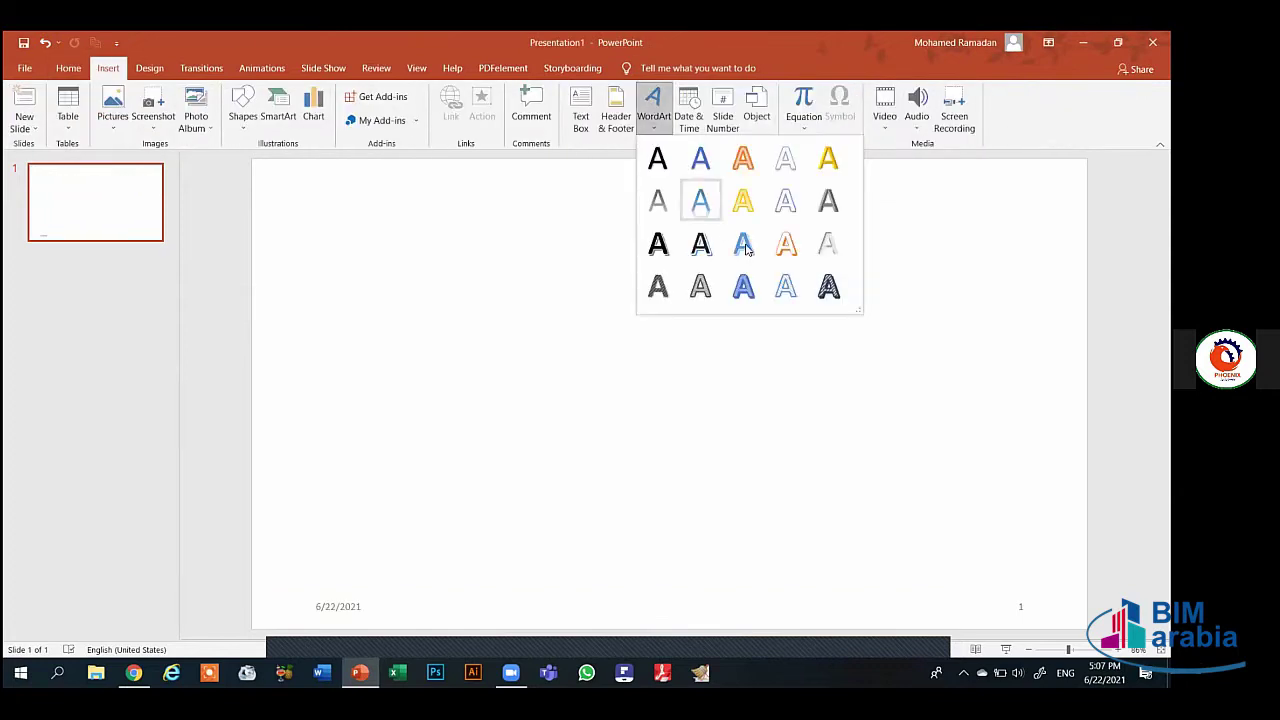
pyautogui.click(755, 288)
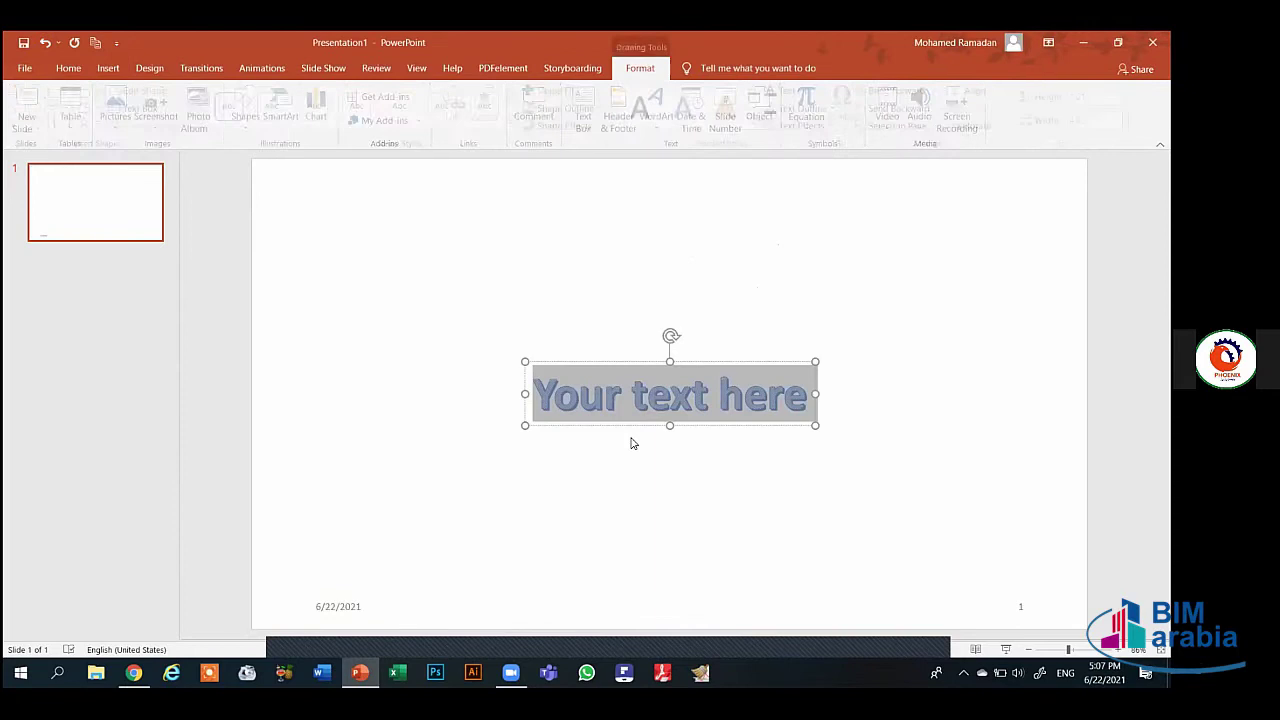
pyautogui.write('Moham')
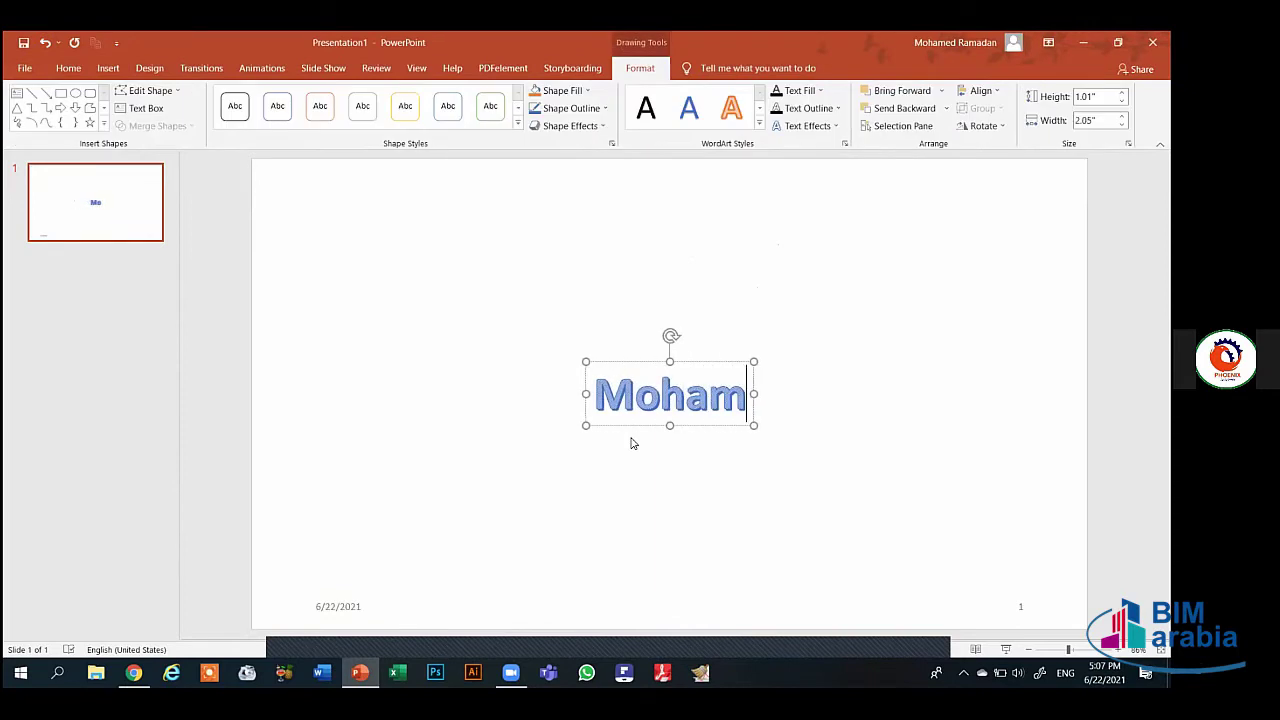
pyautogui.write('ed Rama')
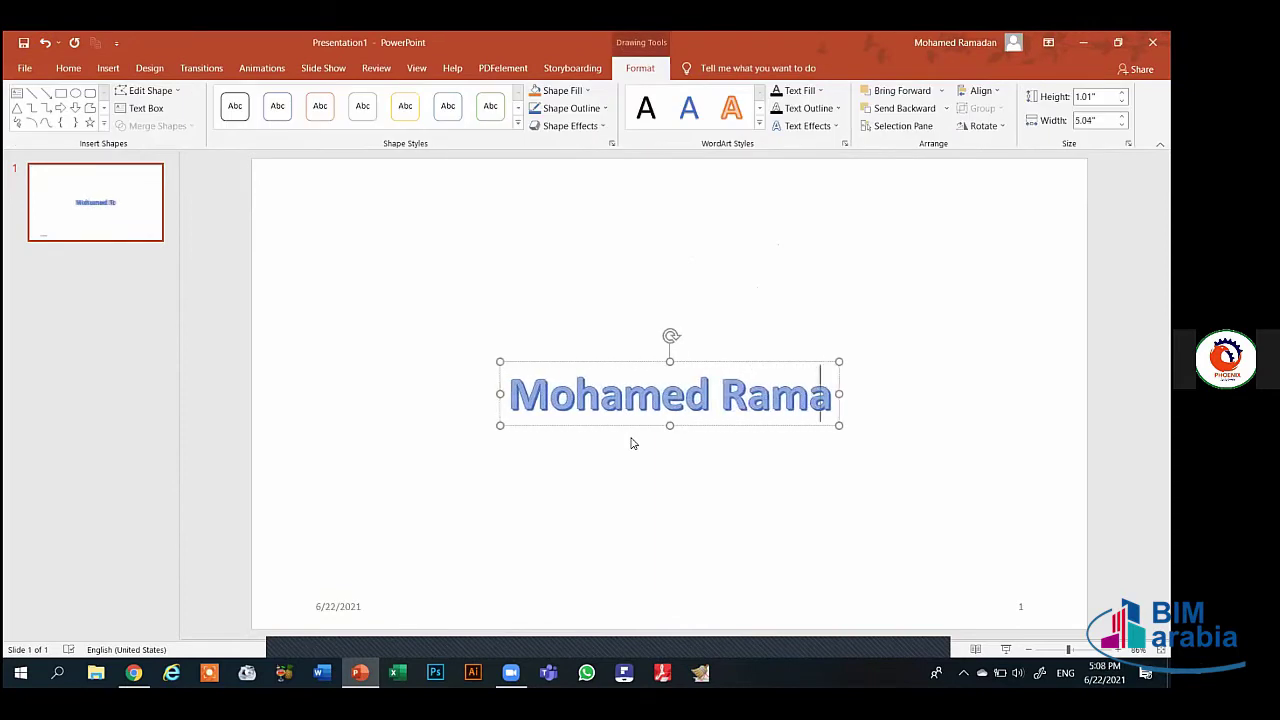
pyautogui.write('dan')
# Deselect the WordArt and open and close the Header & Footer settings three times
pyautogui.click(619, 536)
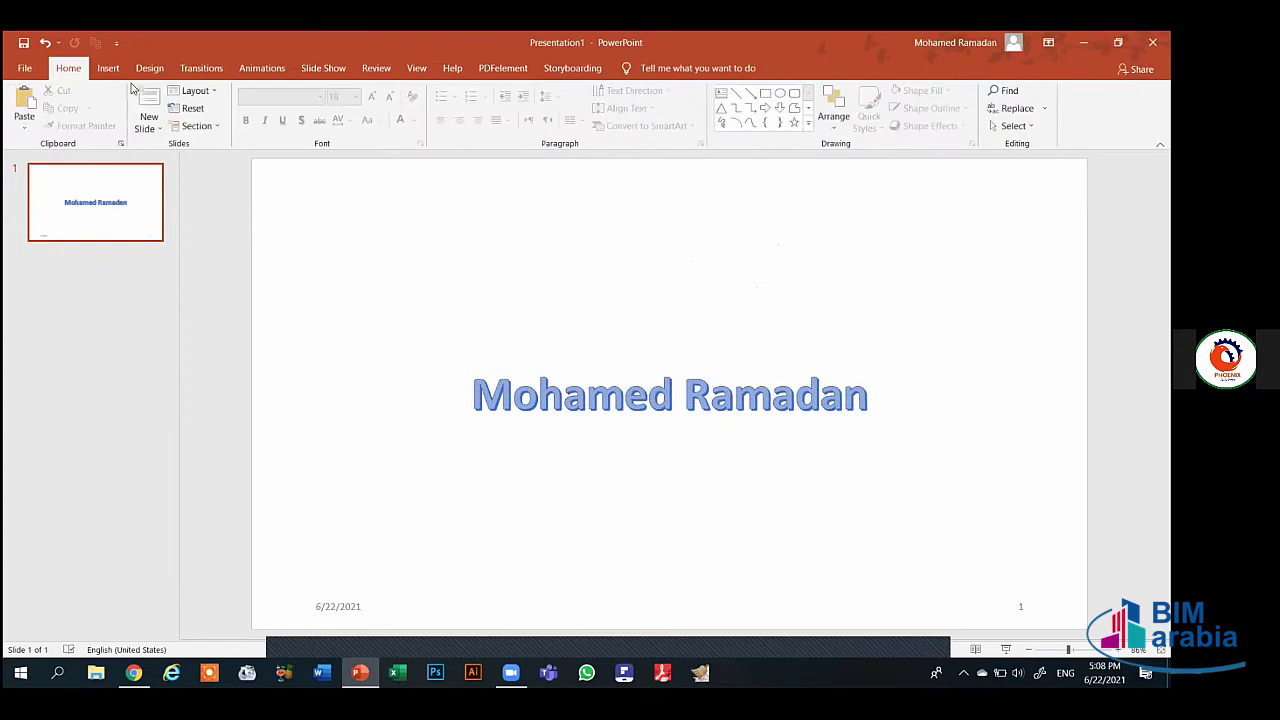
pyautogui.scroll(-1, 720, 63)
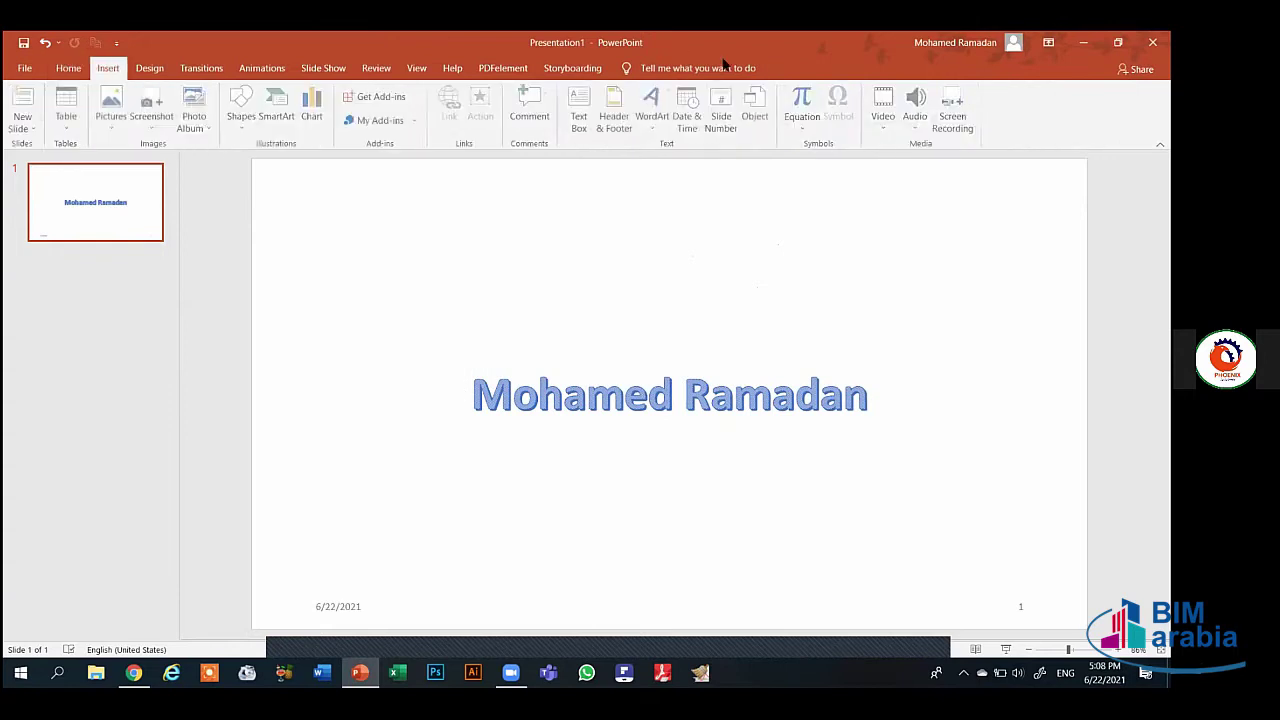
pyautogui.click(686, 114)
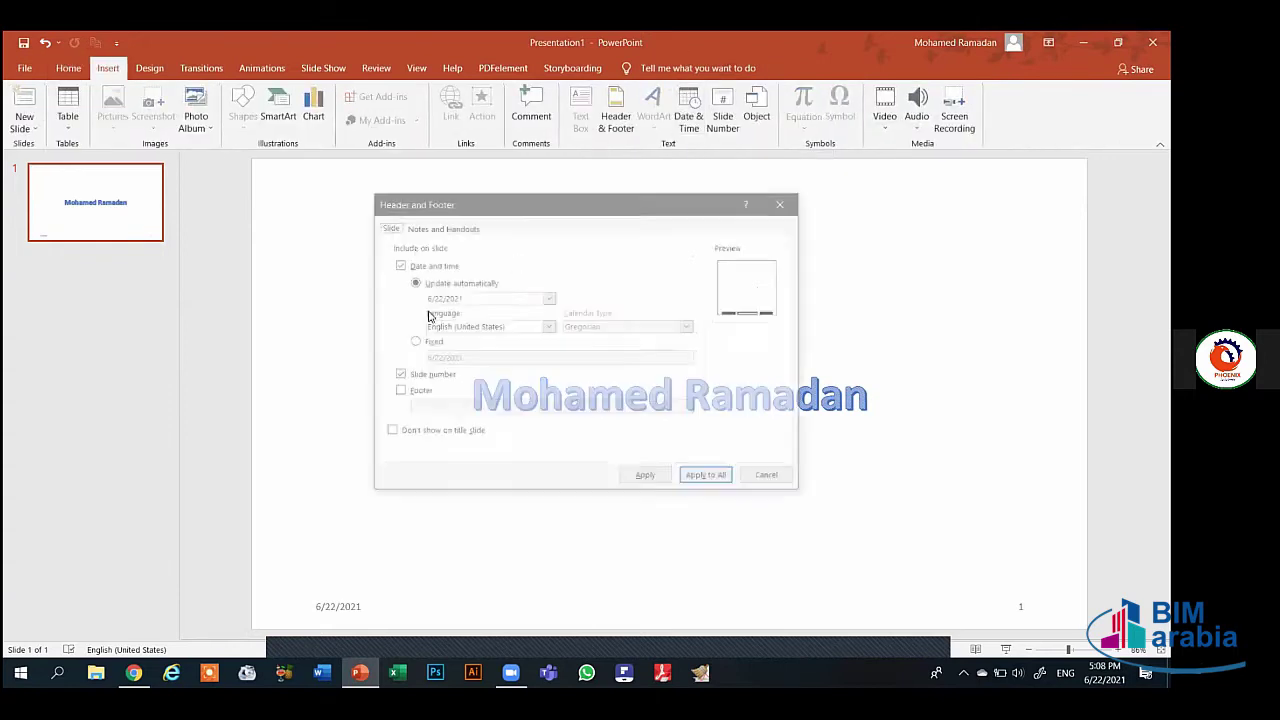
pyautogui.click(785, 200)
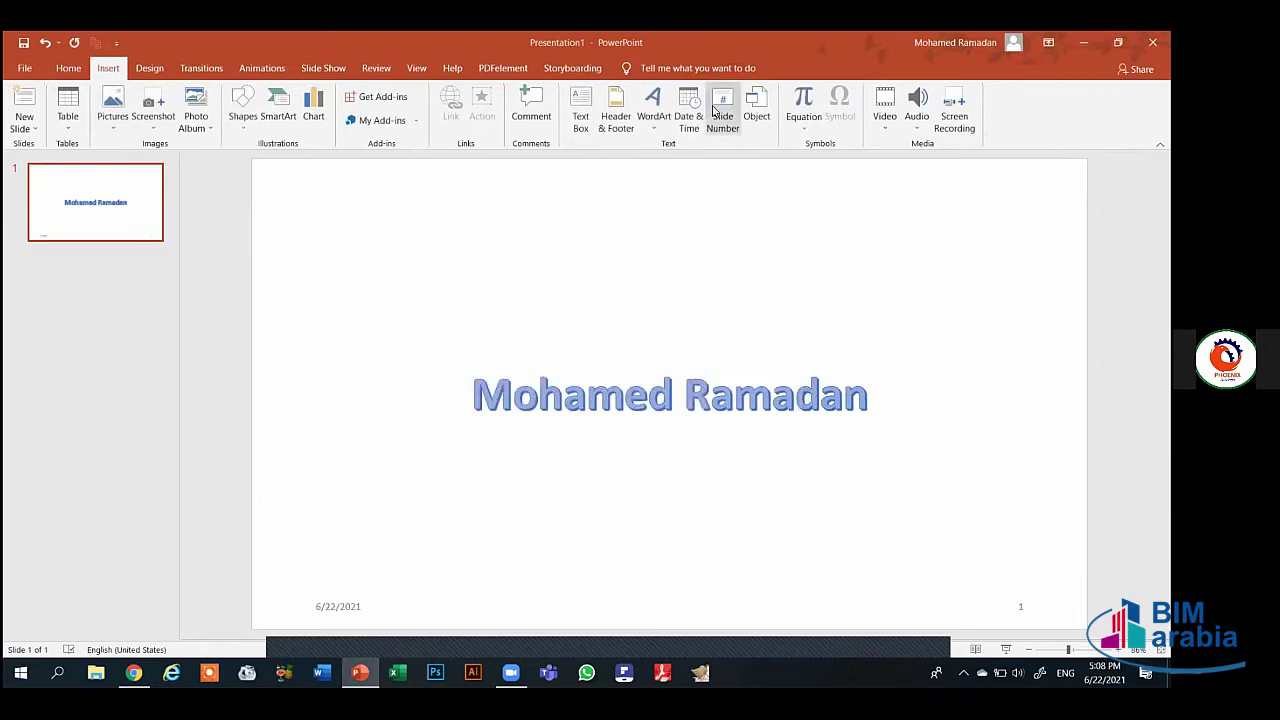
pyautogui.click(722, 110)
pyautogui.click(783, 201)
pyautogui.click(686, 114)
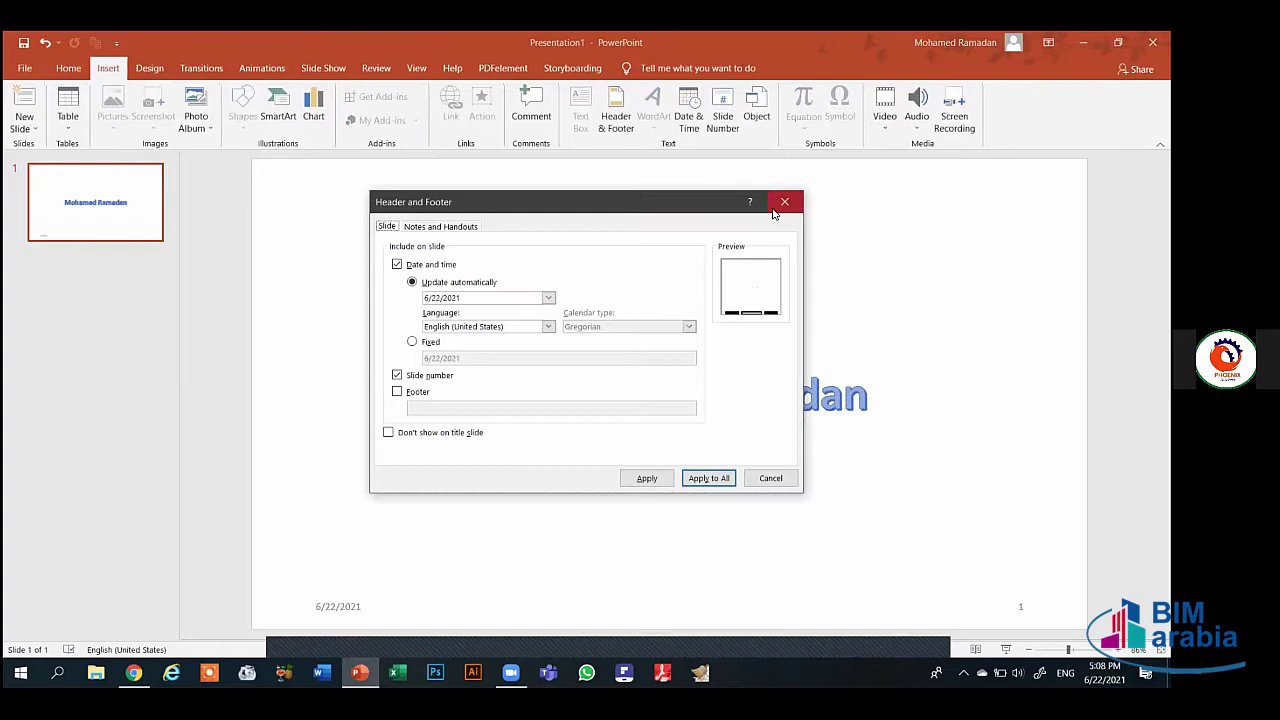
pyautogui.click(774, 210)
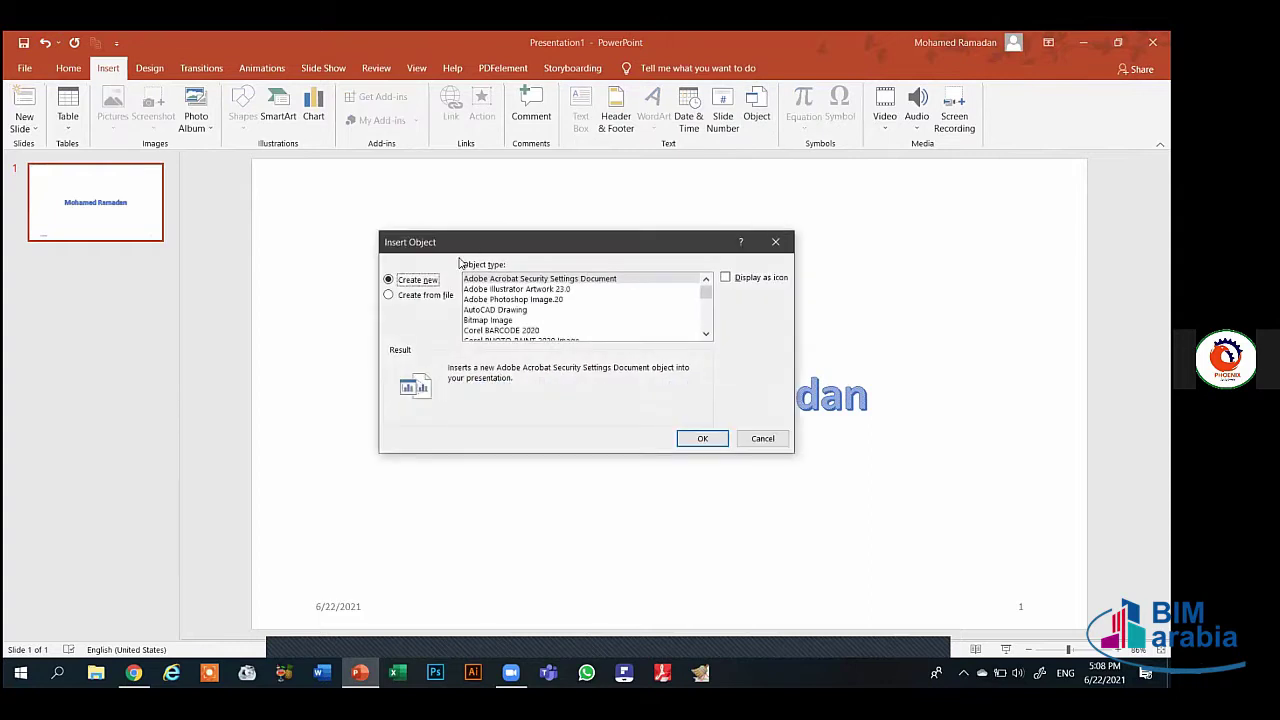
# Embed outlook.pptx from file as an object, move it, then delete it
pyautogui.click(422, 297)
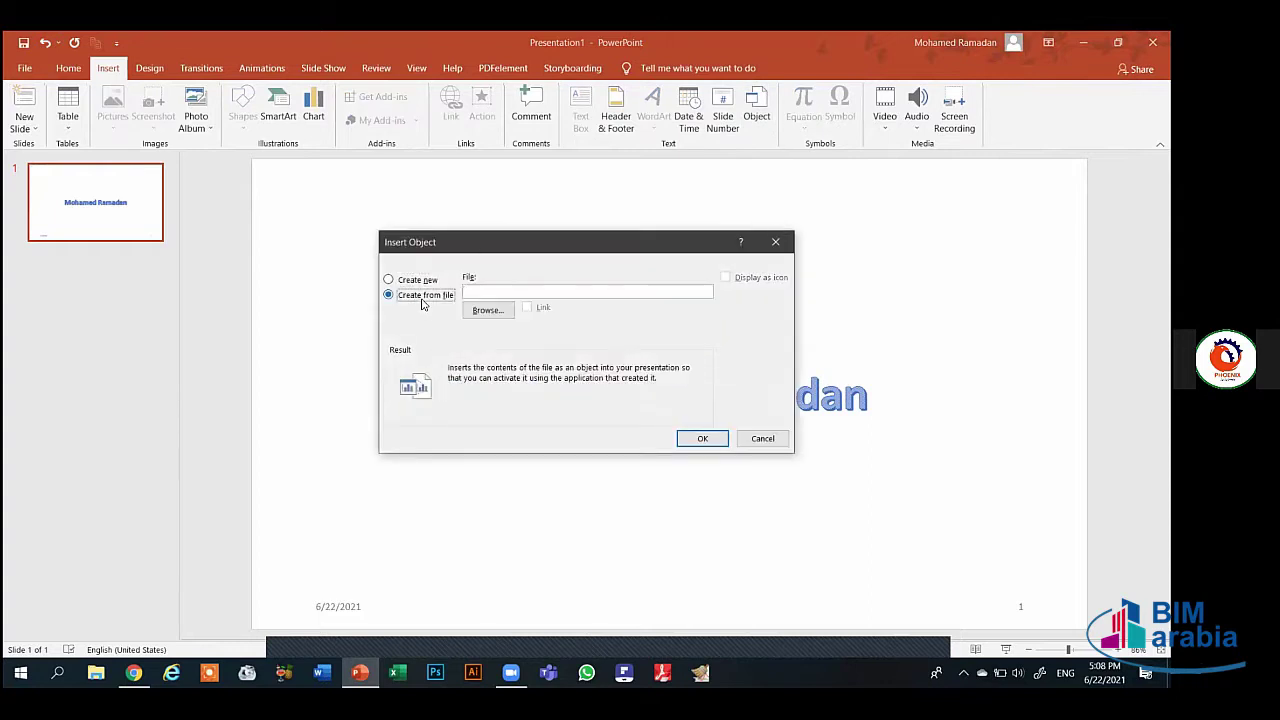
pyautogui.click(487, 310)
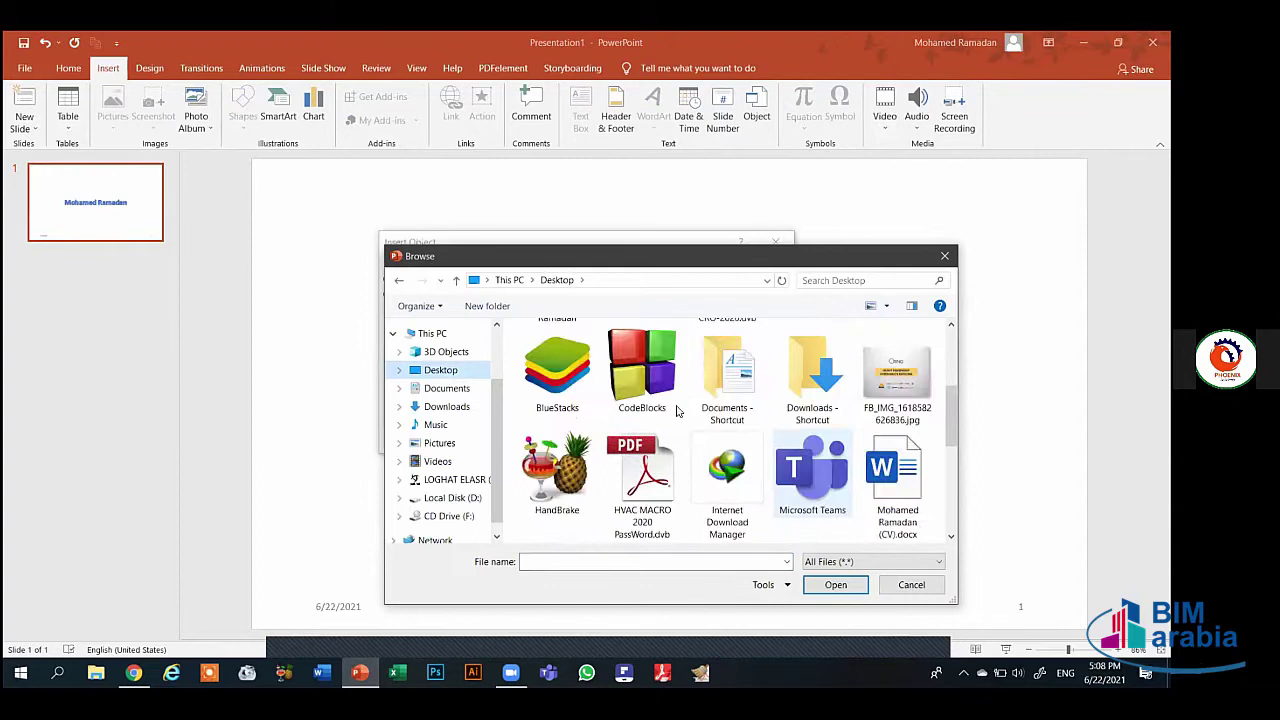
pyautogui.scroll(-5, 690, 405)
pyautogui.scroll(2, 740, 400)
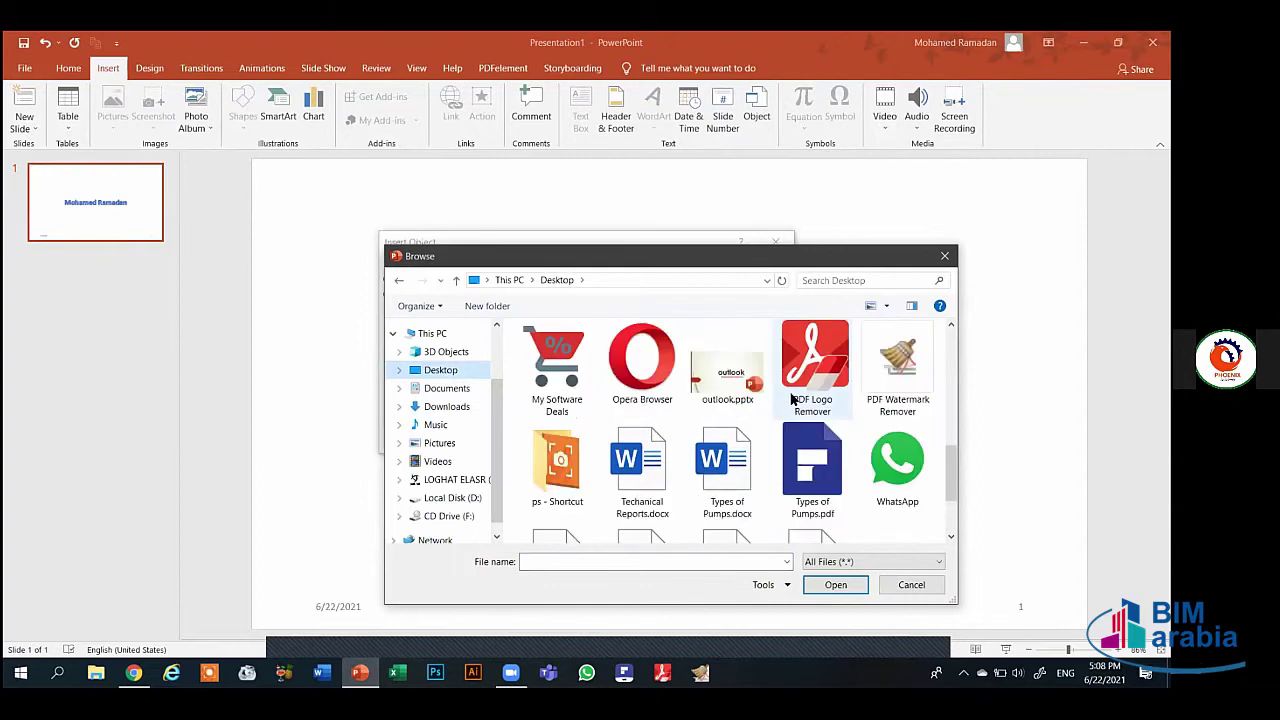
pyautogui.click(740, 400)
pyautogui.click(826, 589)
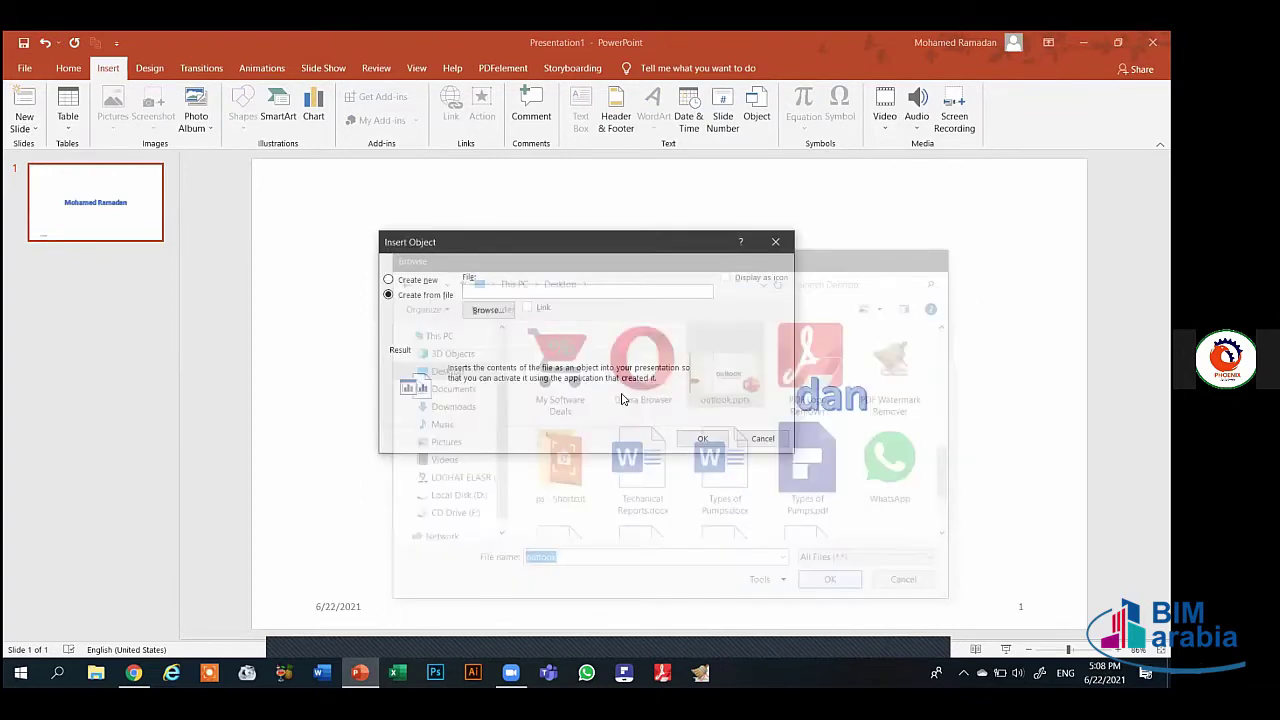
pyautogui.click(694, 438)
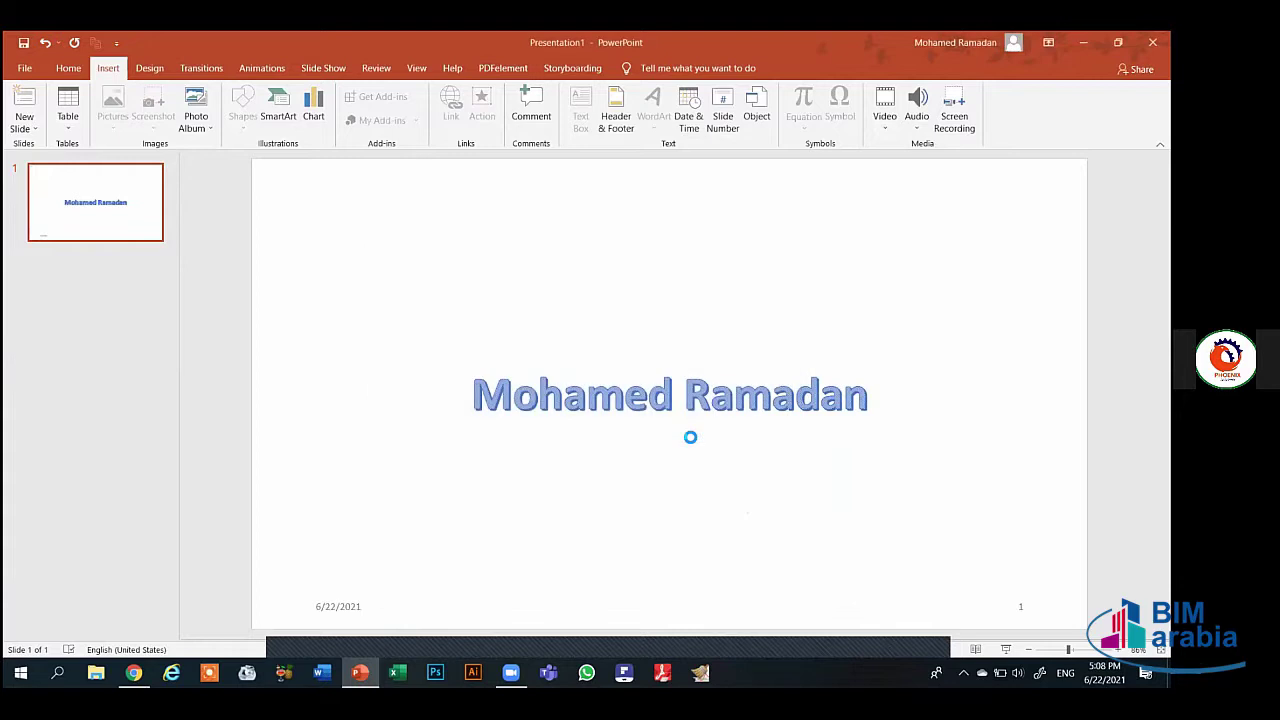
pyautogui.moveTo(590, 329)
pyautogui.mouseDown()
pyautogui.moveTo(562, 319)
pyautogui.moveTo(598, 358)
pyautogui.mouseUp()
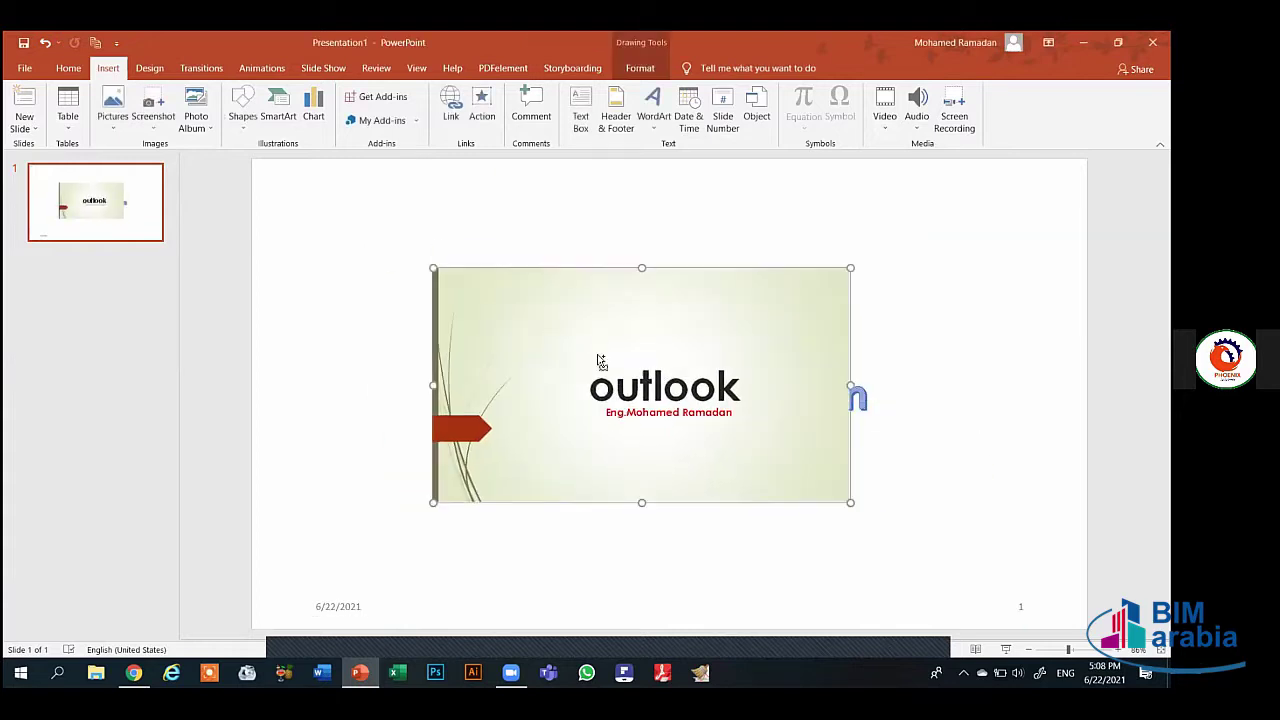
pyautogui.press('Delete')
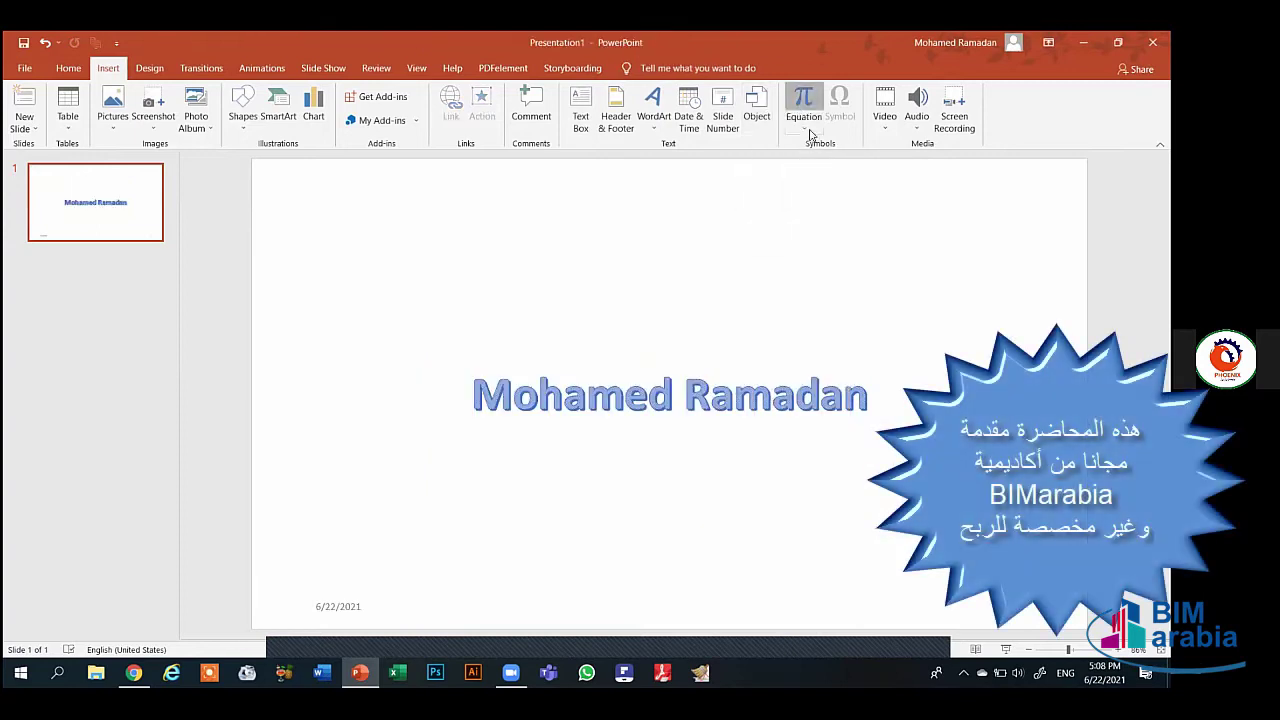
# Insert a blank equation box on the slide and click into it
pyautogui.click(808, 128)
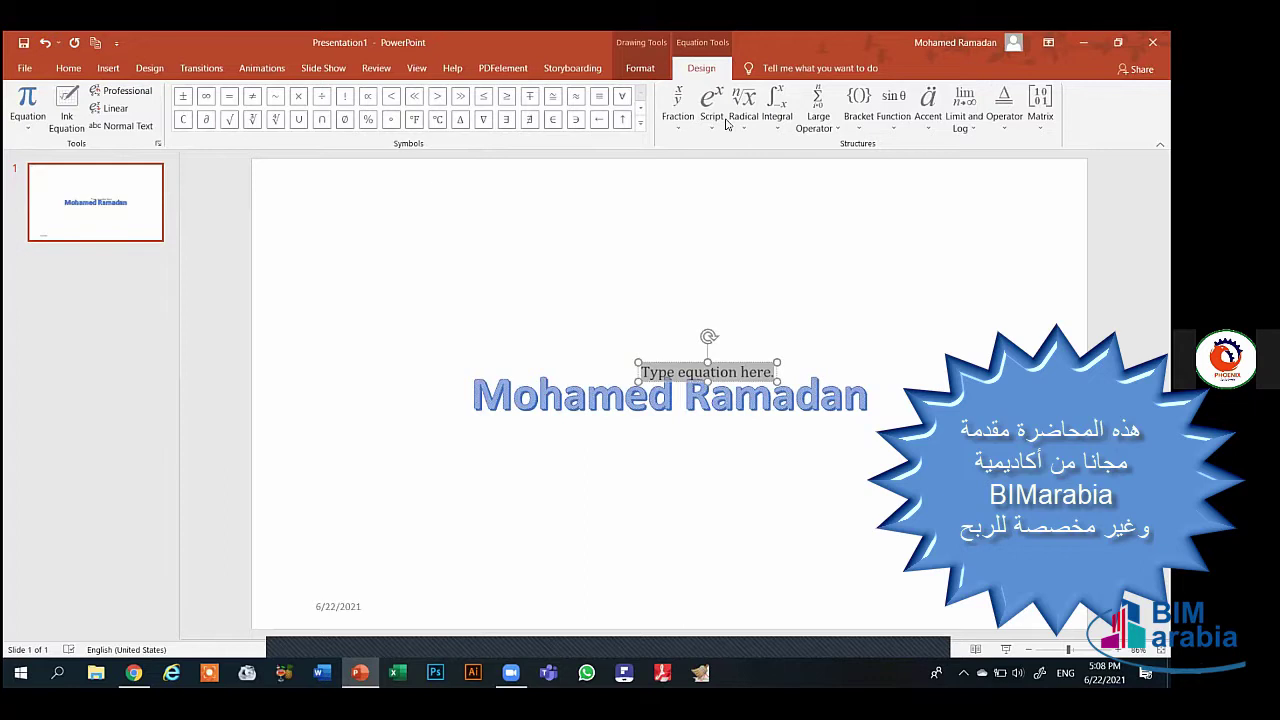
pyautogui.click(481, 289)
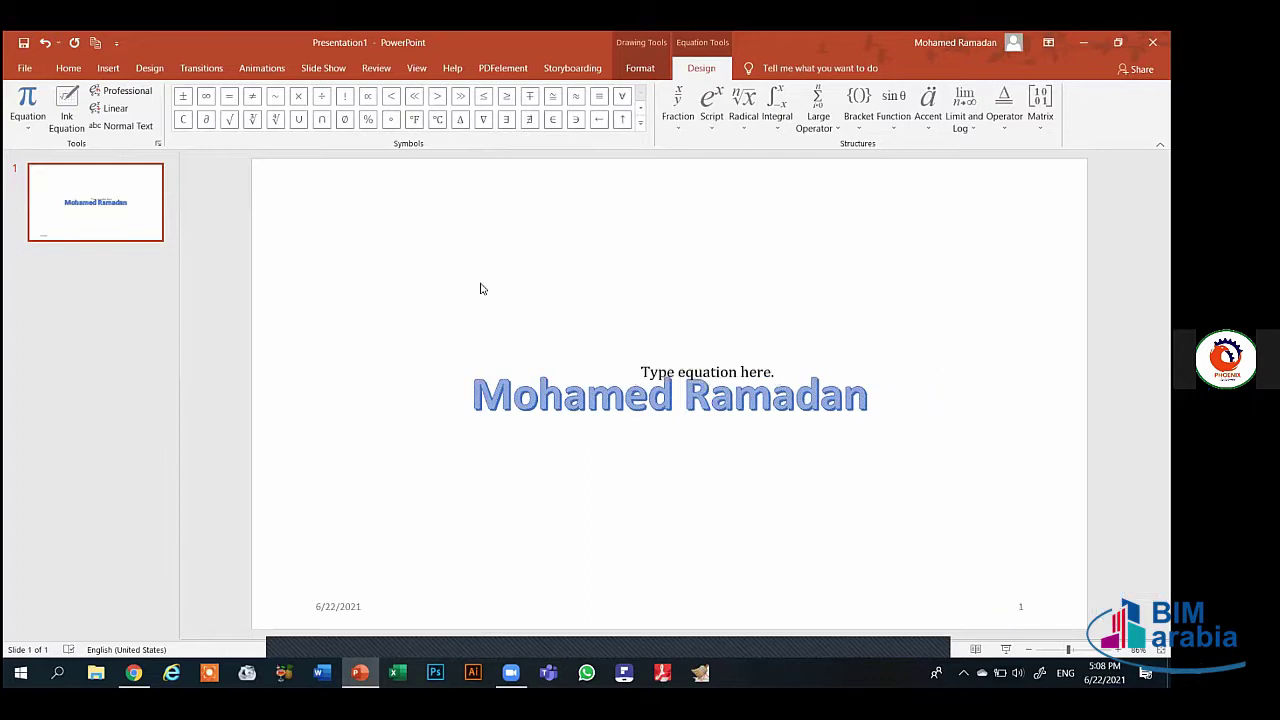
pyautogui.click(110, 70)
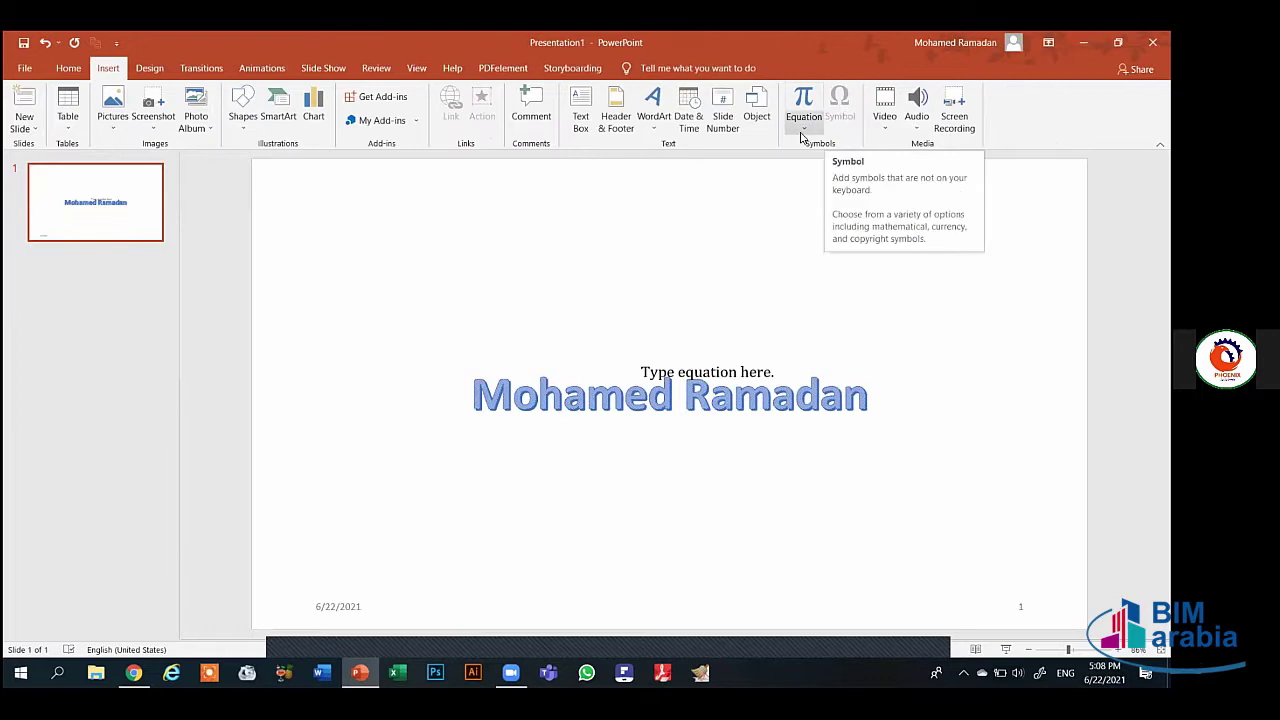
pyautogui.click(800, 125)
pyautogui.click(800, 122)
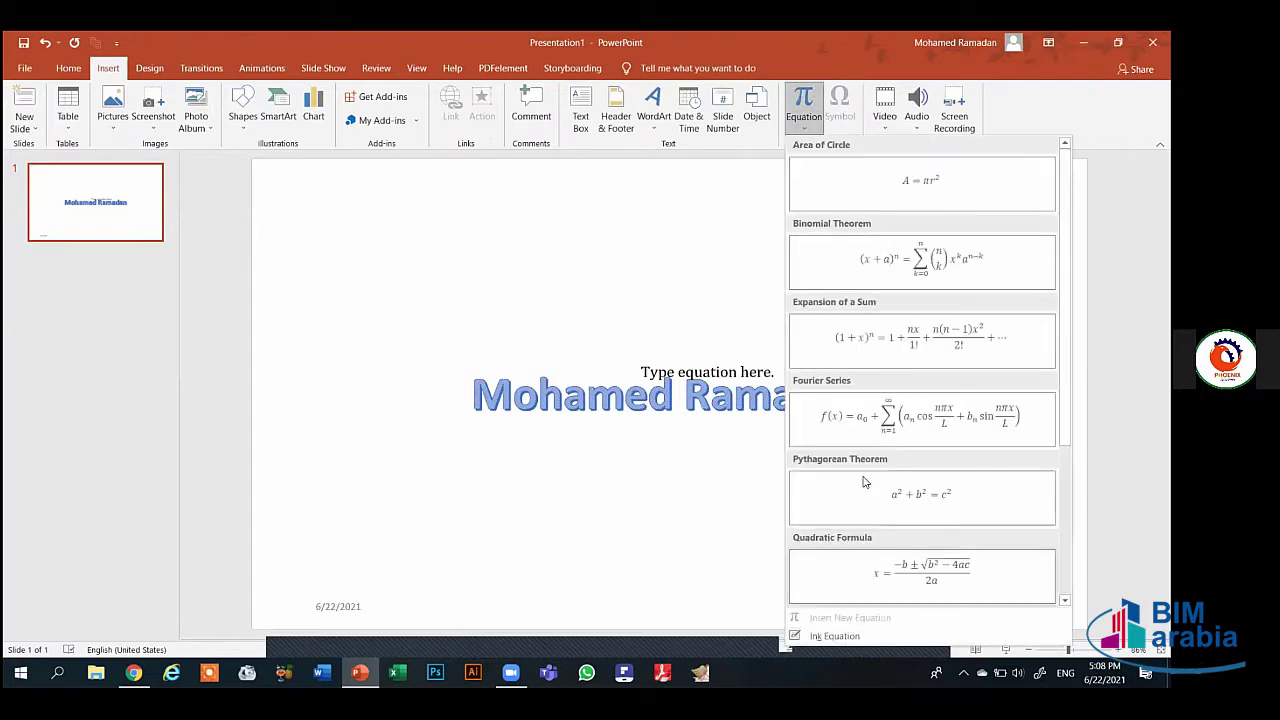
pyautogui.click(722, 374)
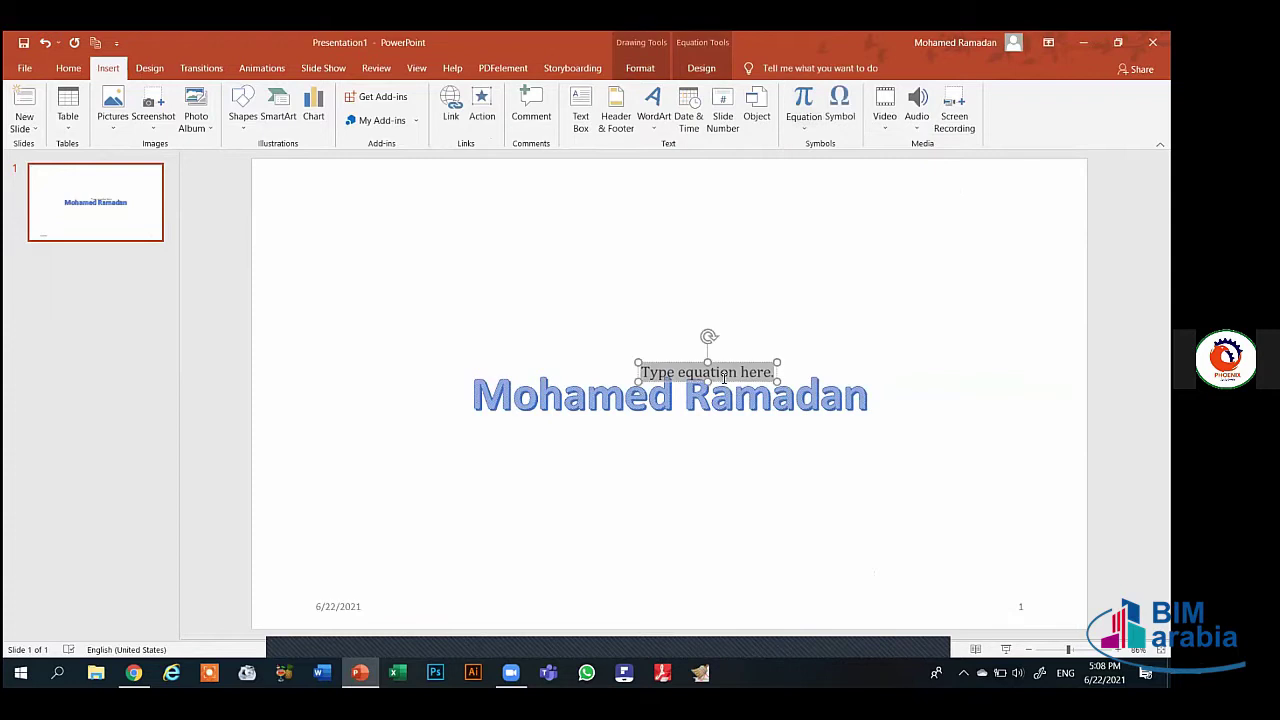
pyautogui.click(724, 378)
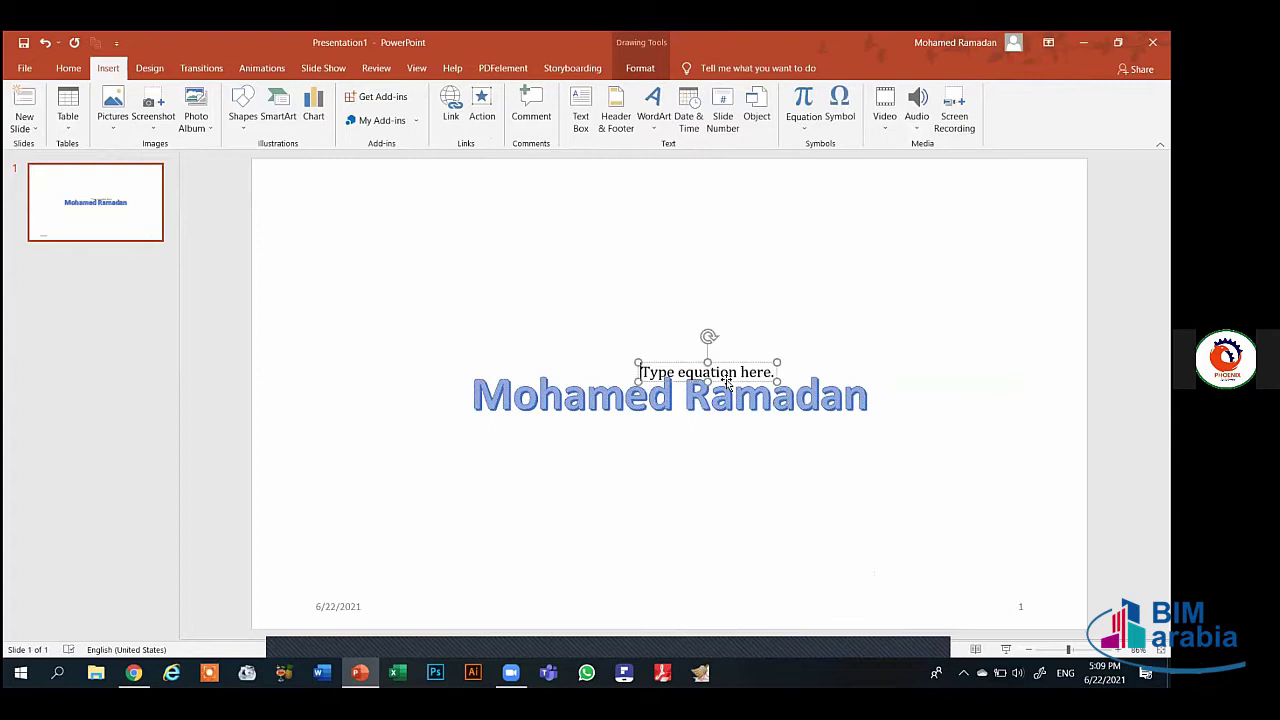
pyautogui.click(730, 385)
# Convert the WordArt title text to an equation and preview fraction, accent and matrix structures
pyautogui.click(730, 395)
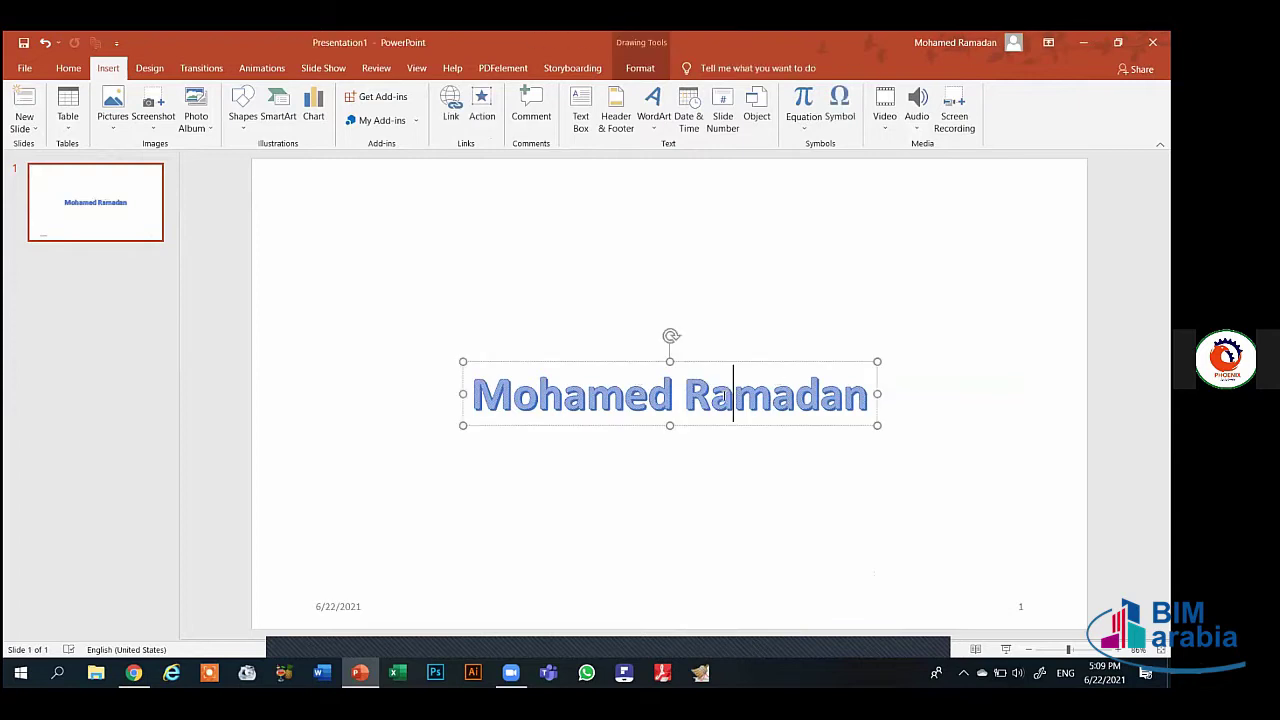
pyautogui.tripleClick(733, 395)
pyautogui.click(804, 126)
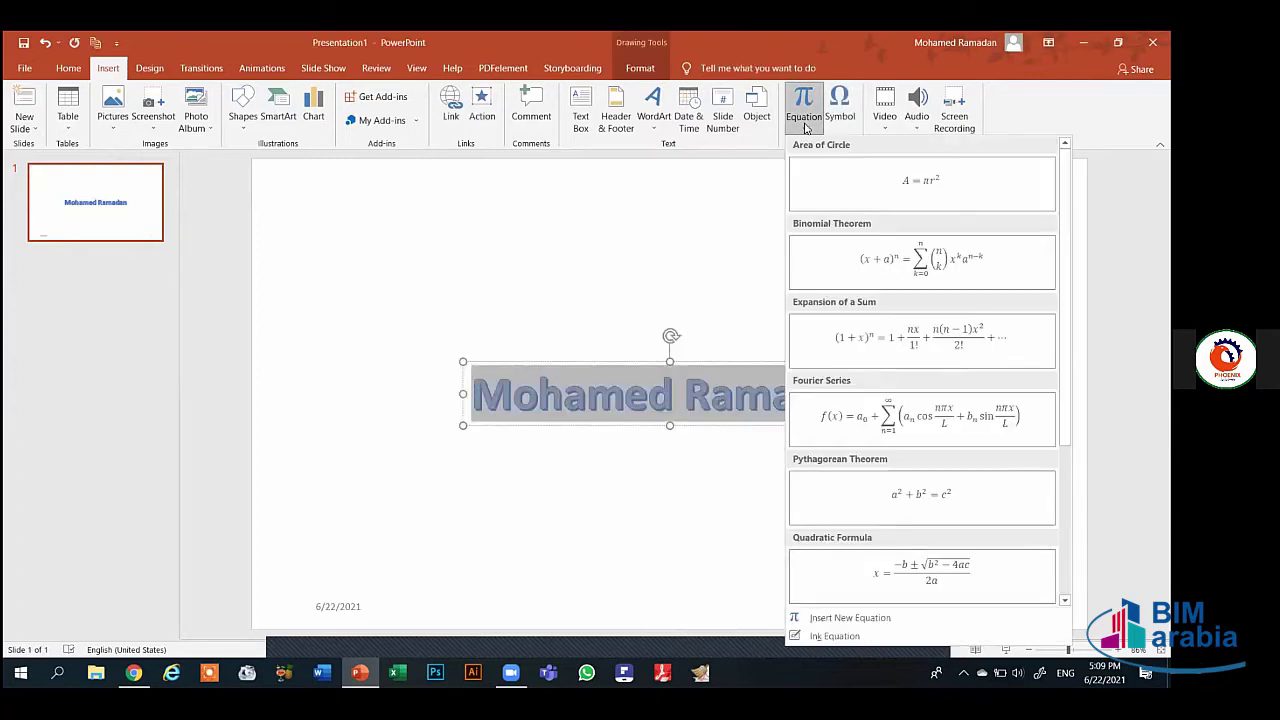
pyautogui.click(851, 620)
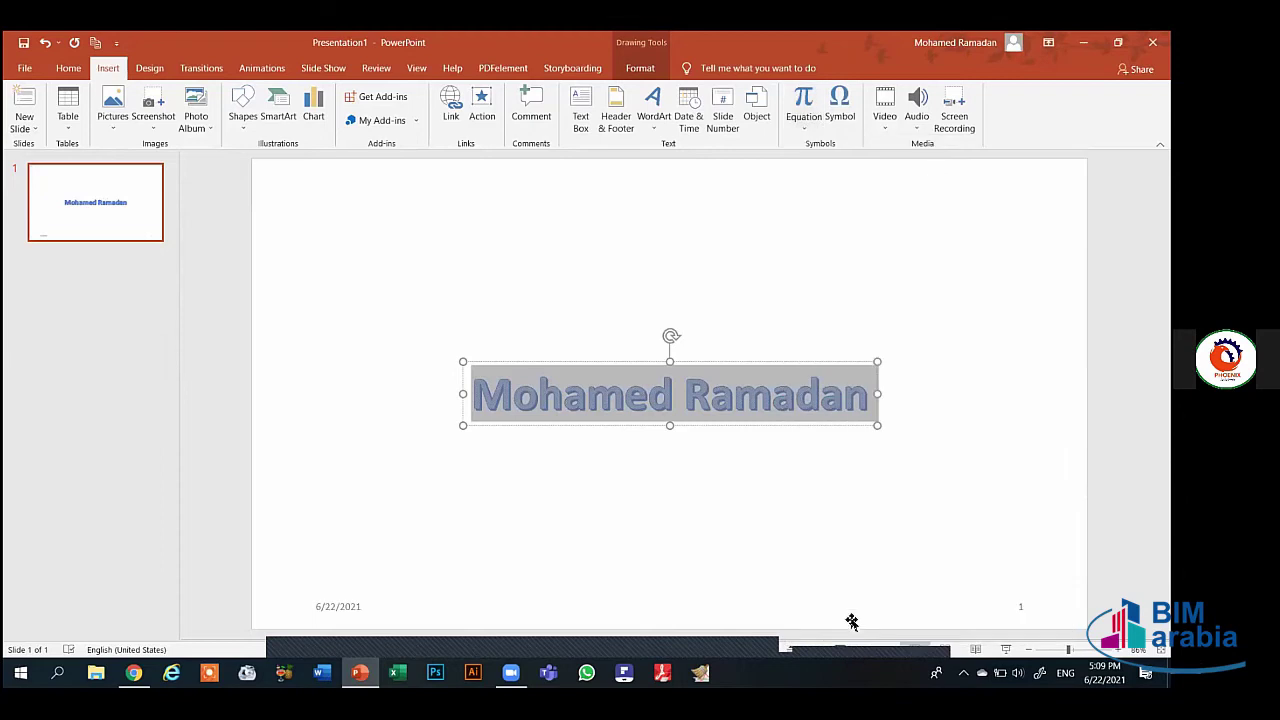
pyautogui.click(804, 98)
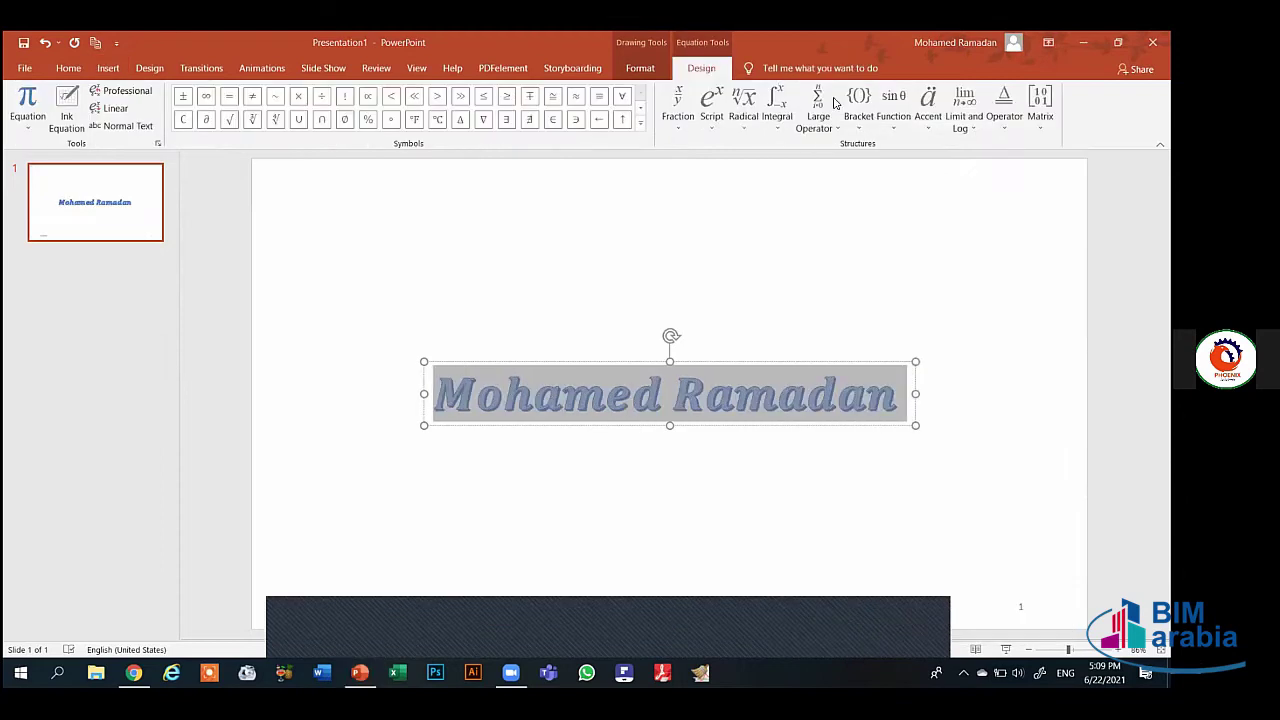
pyautogui.click(686, 118)
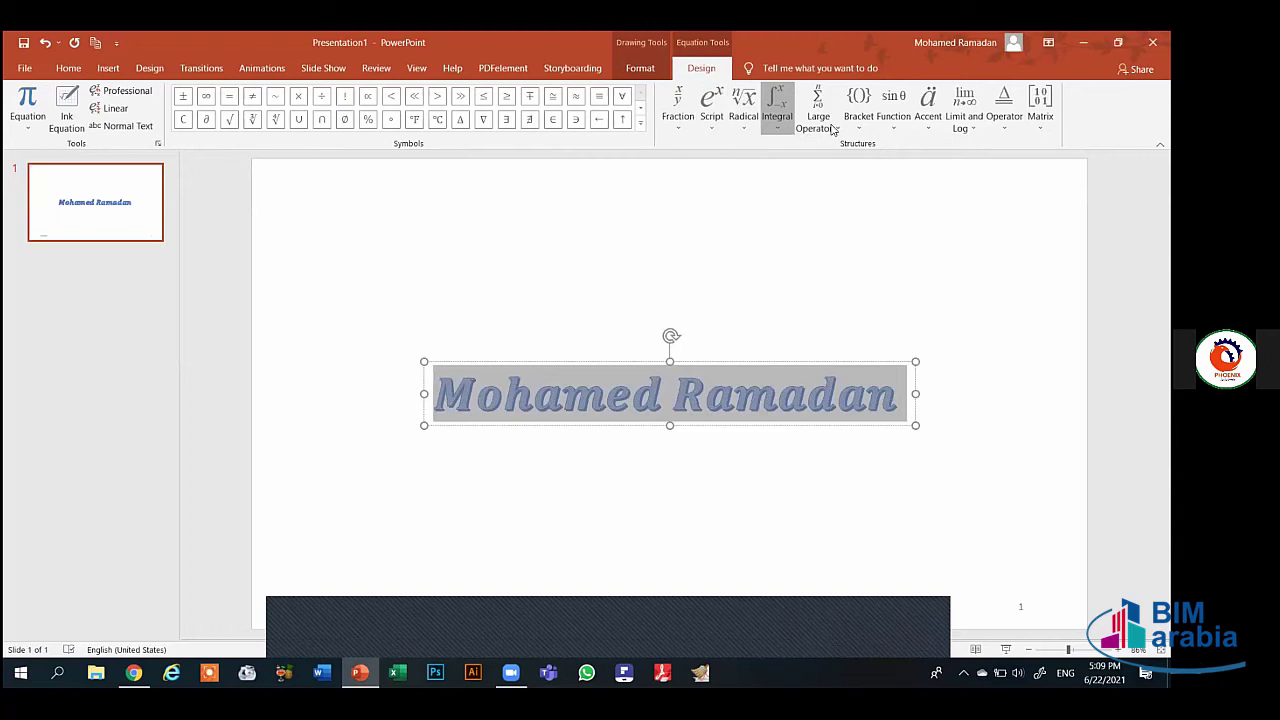
pyautogui.click(928, 110)
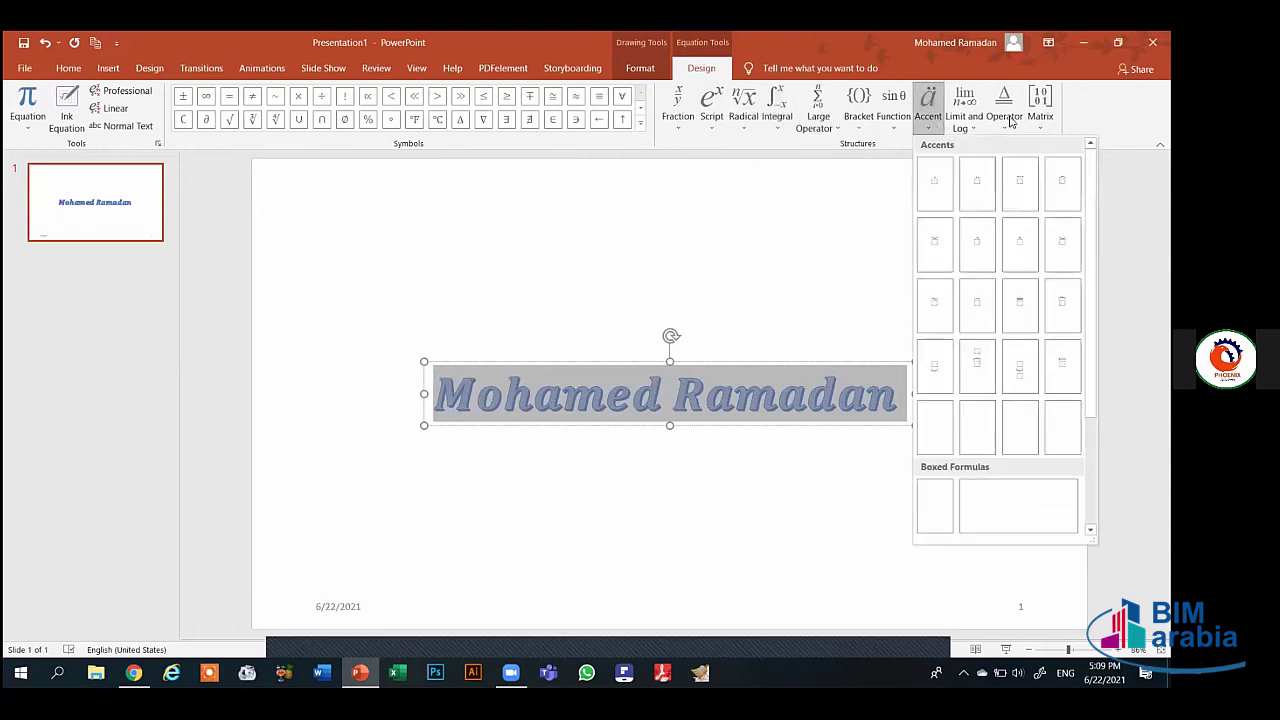
pyautogui.click(1040, 110)
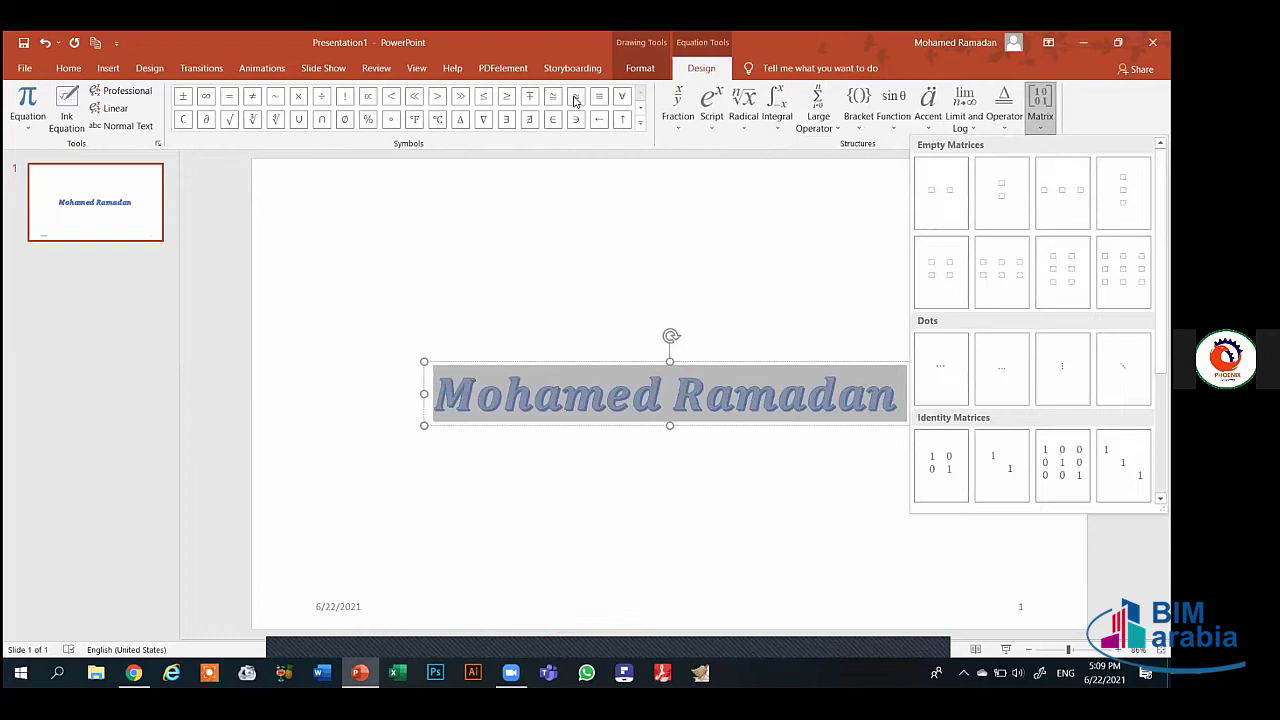
pyautogui.press('Escape')
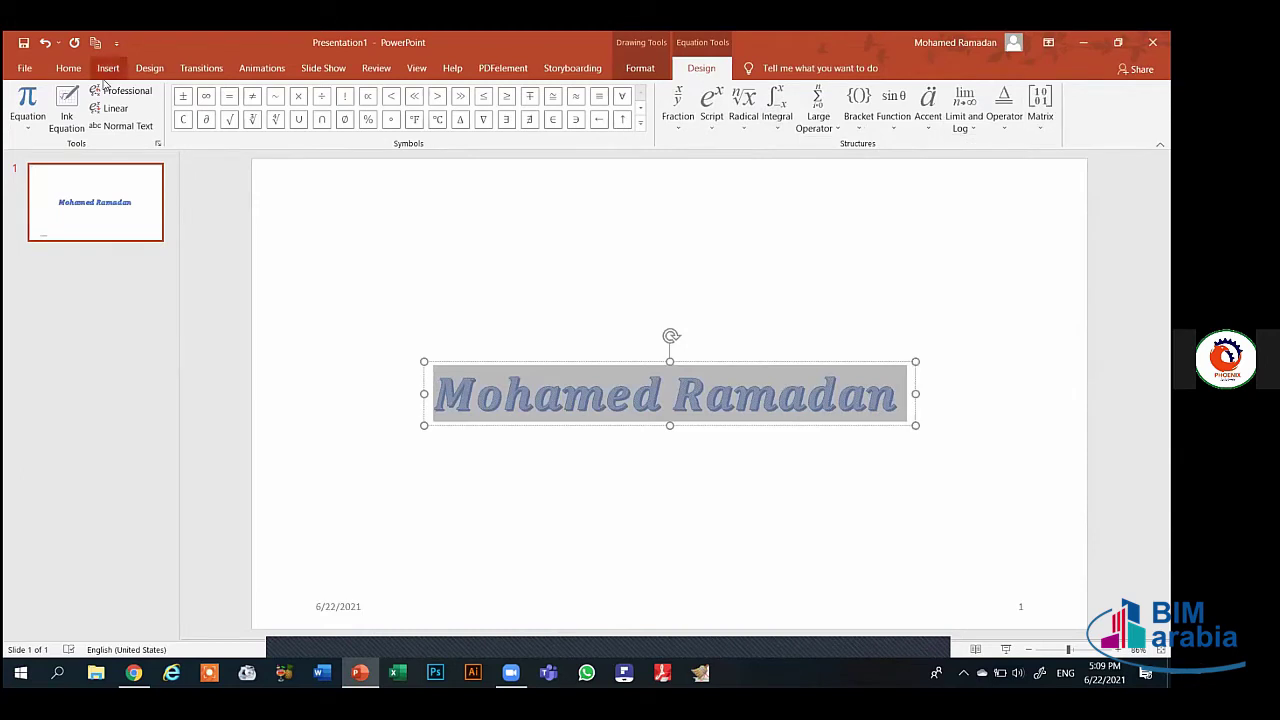
# Open and close the Symbol window, then delete the WordArt title box
pyautogui.click(105, 70)
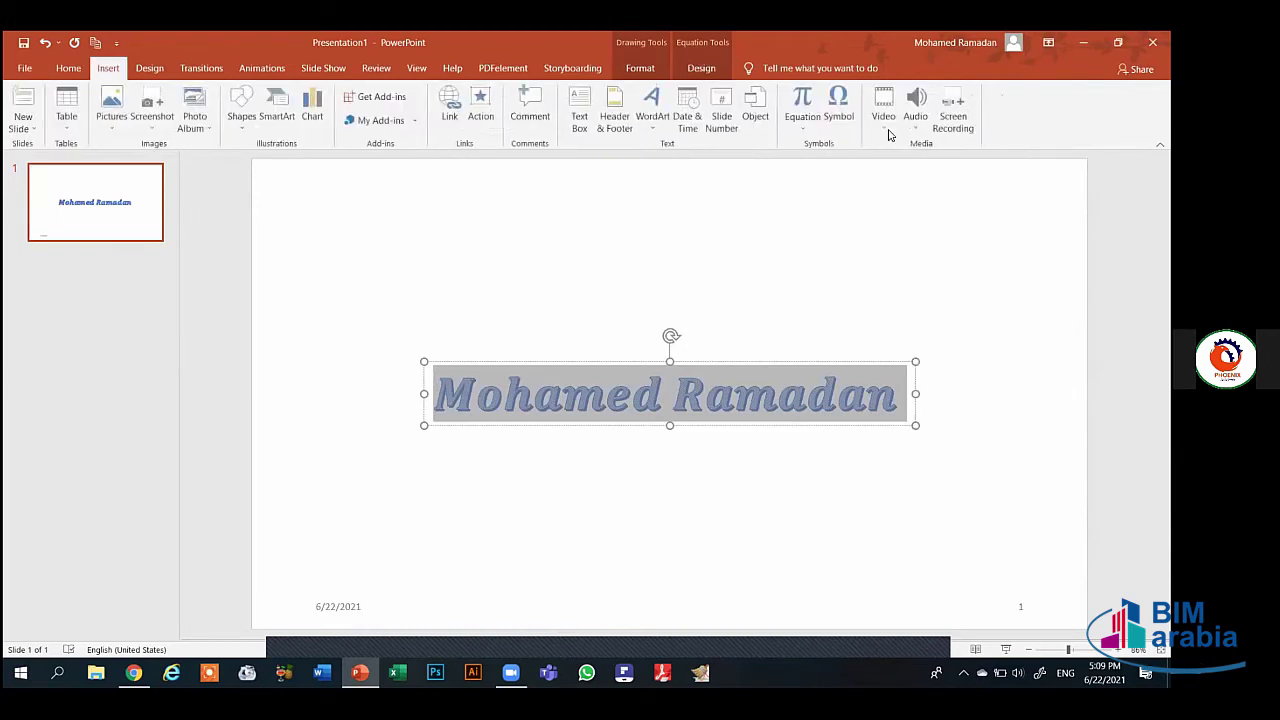
pyautogui.click(837, 114)
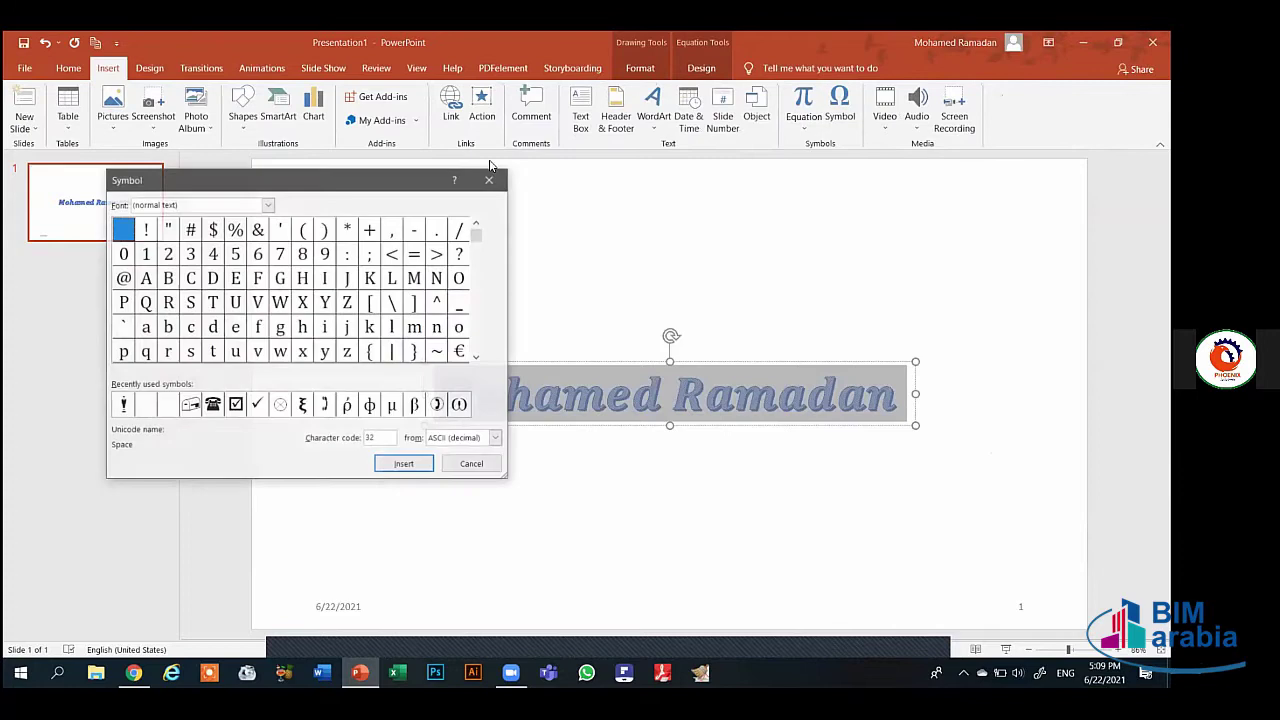
pyautogui.press('Escape')
pyautogui.click(645, 68)
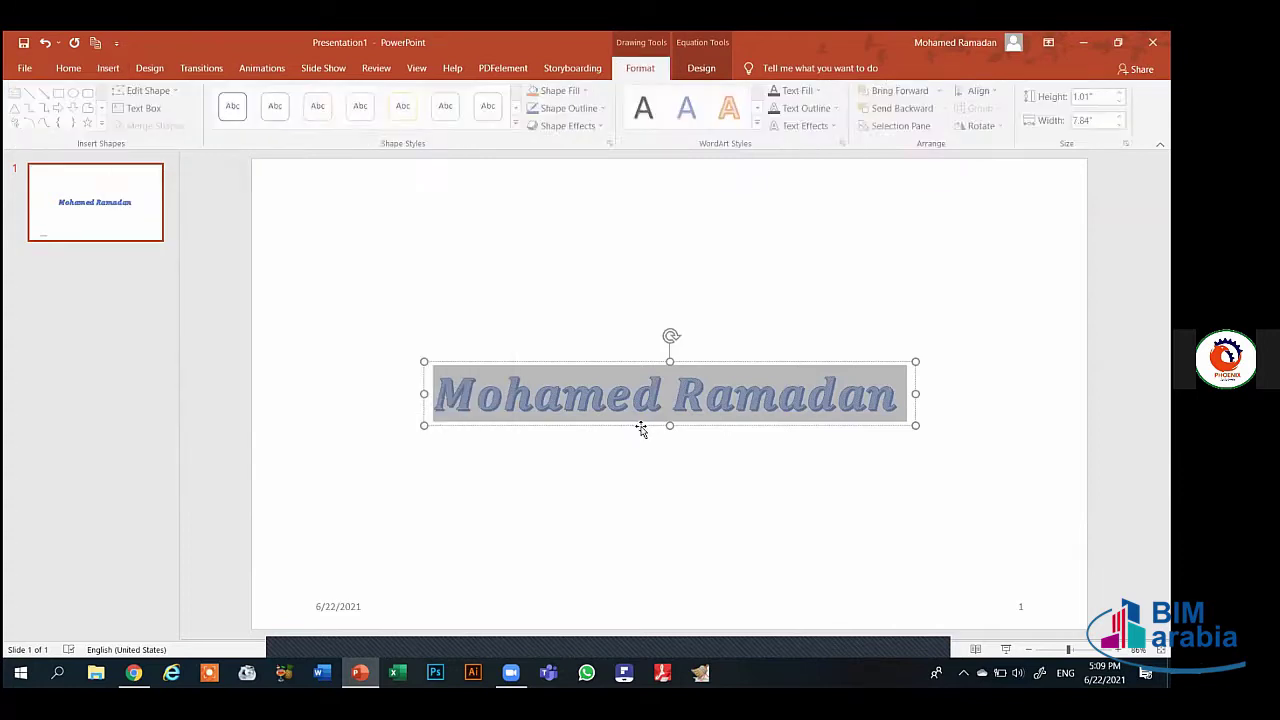
pyautogui.press('Escape')
pyautogui.press('Delete')
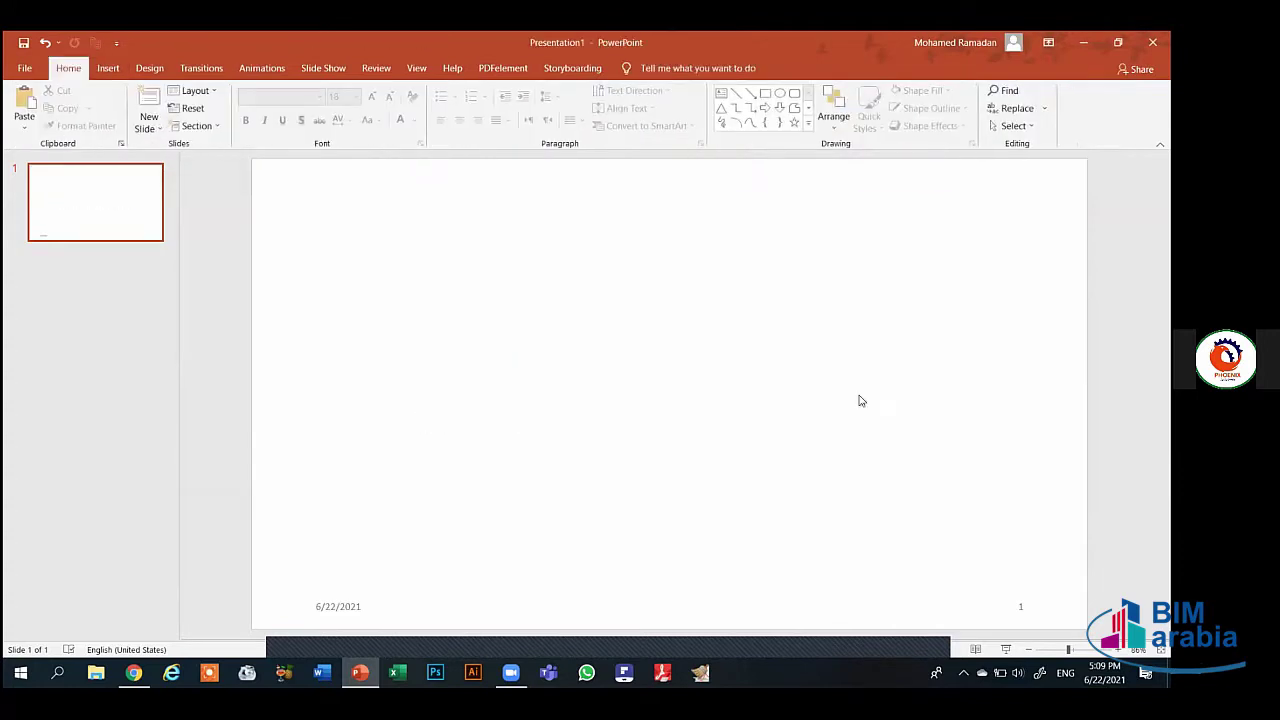
# Insert the first video from the Desktop's HR Course folder onto slide 1
pyautogui.click(108, 68)
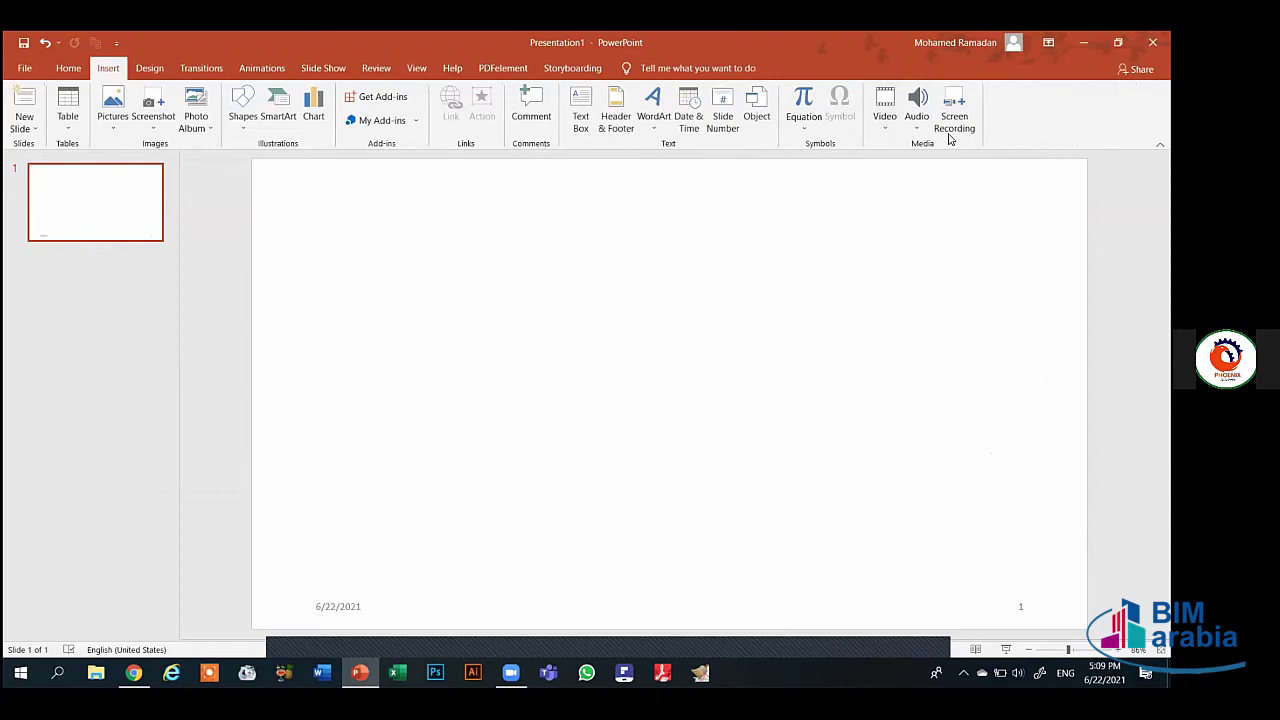
pyautogui.click(885, 127)
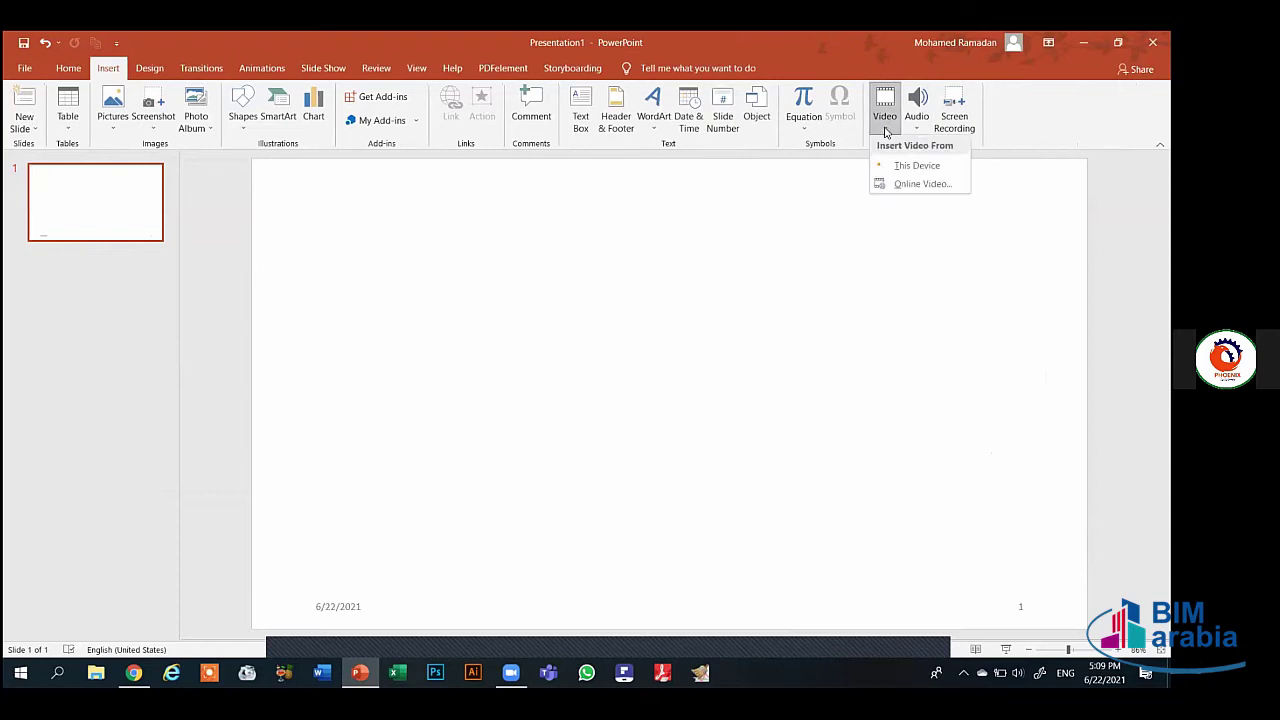
pyautogui.click(917, 167)
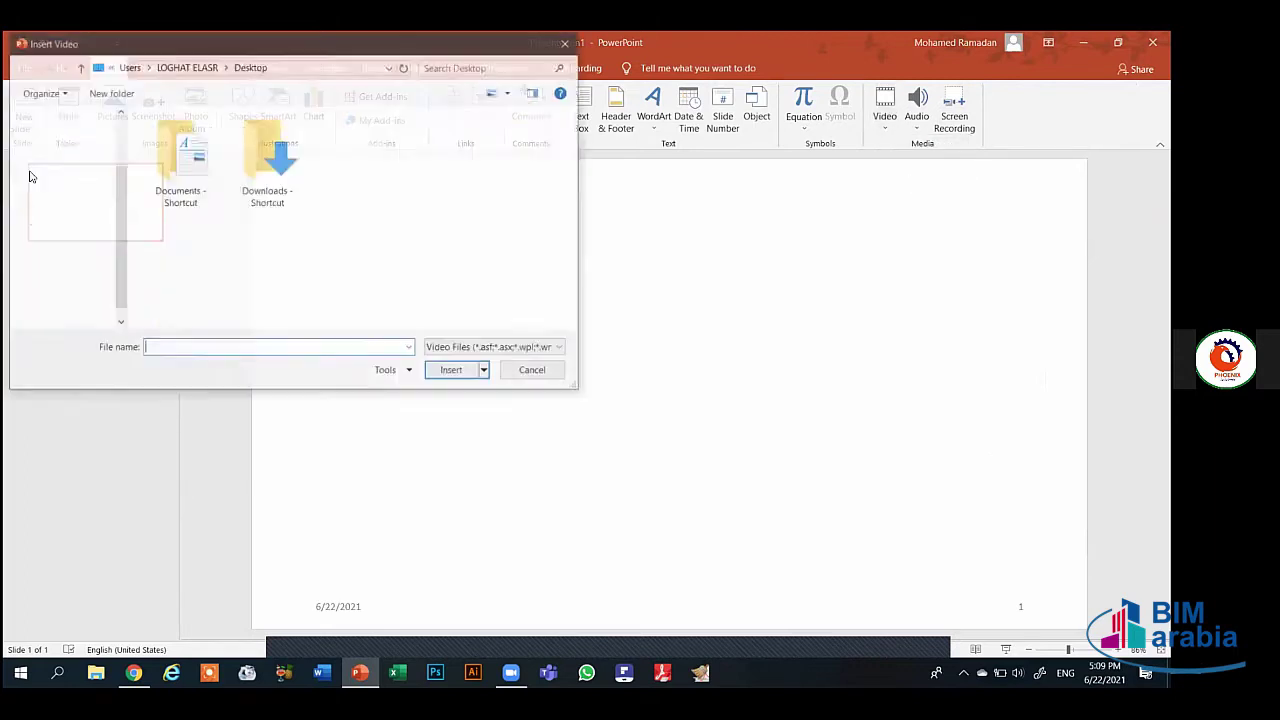
pyautogui.click(60, 157)
pyautogui.scroll(-1, 343, 238)
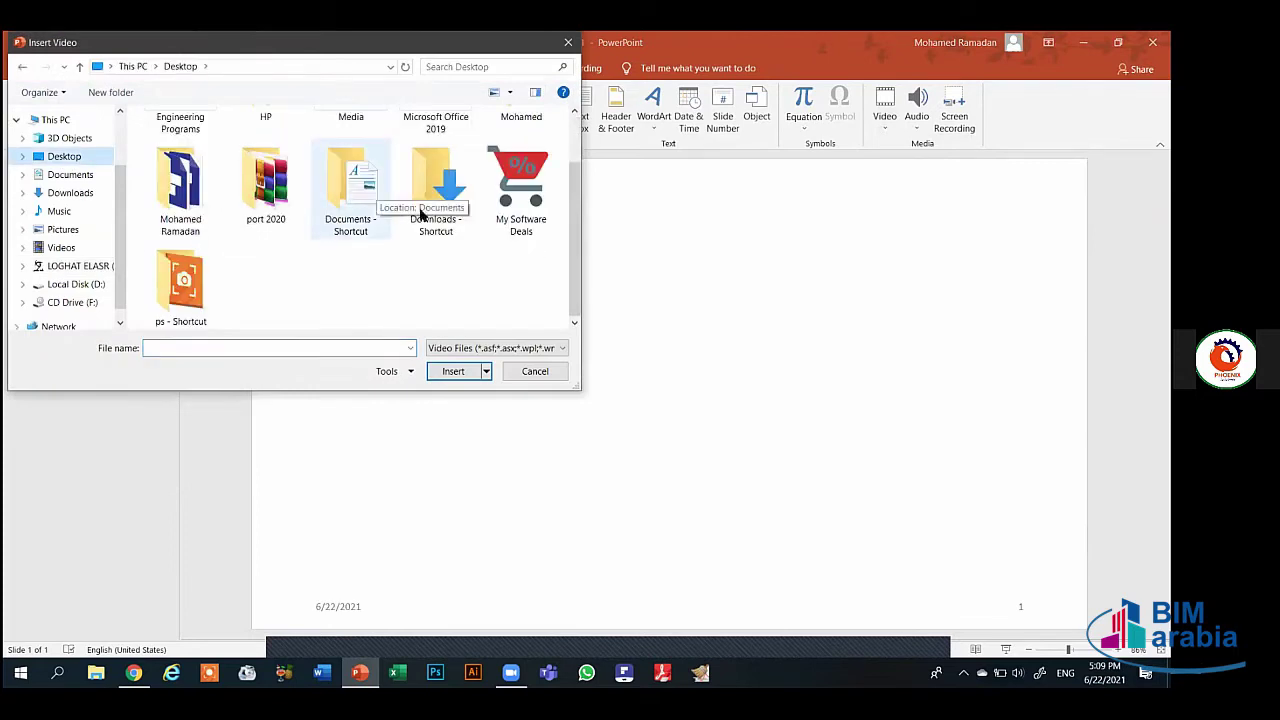
pyautogui.doubleClick(185, 195)
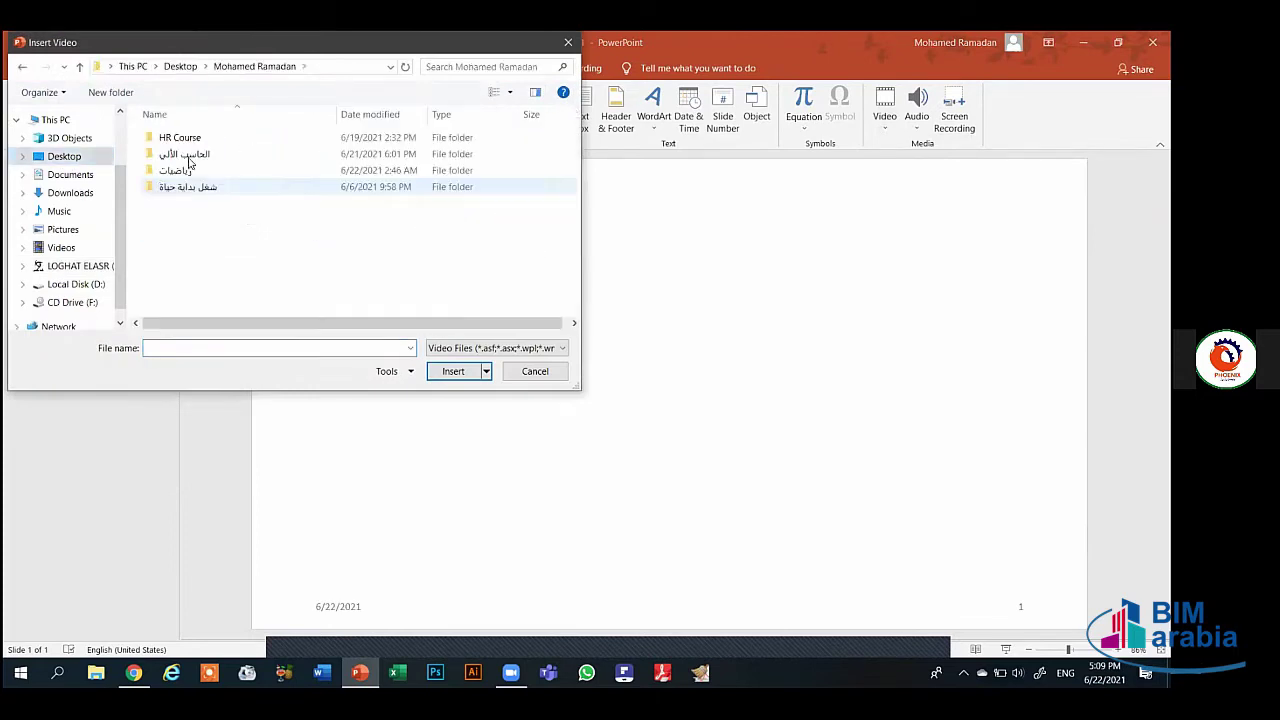
pyautogui.doubleClick(189, 141)
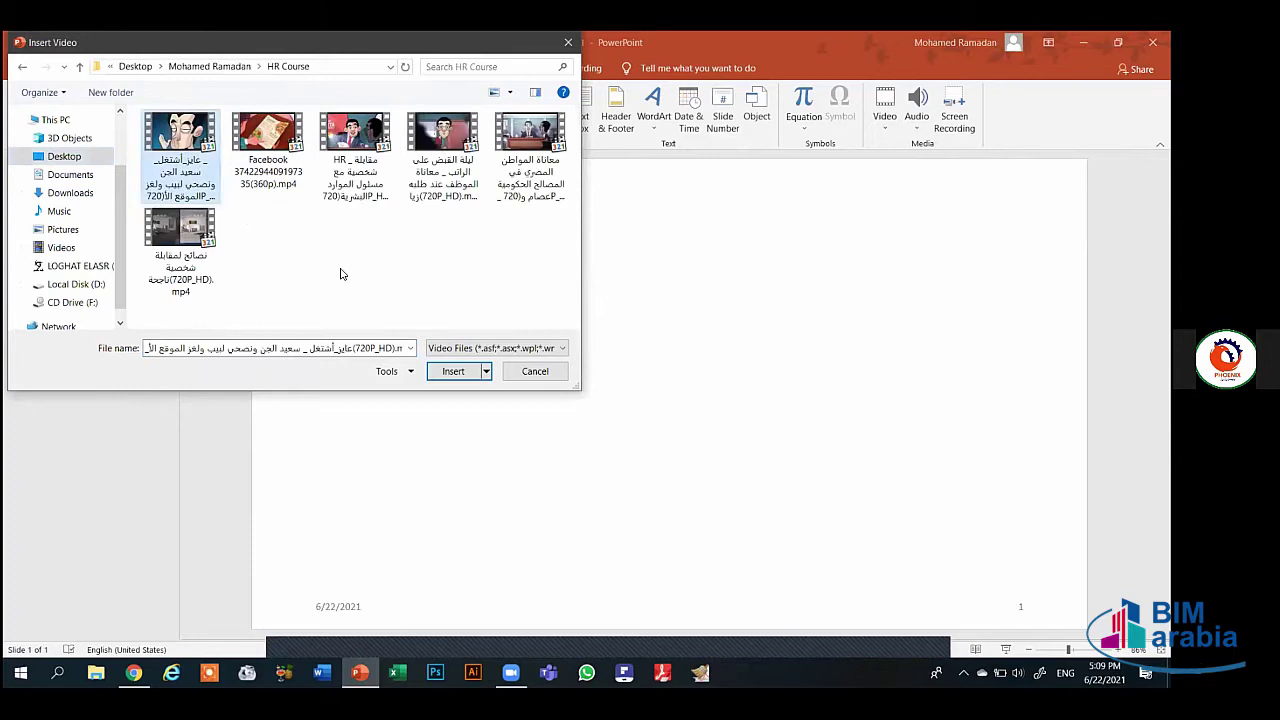
pyautogui.click(453, 371)
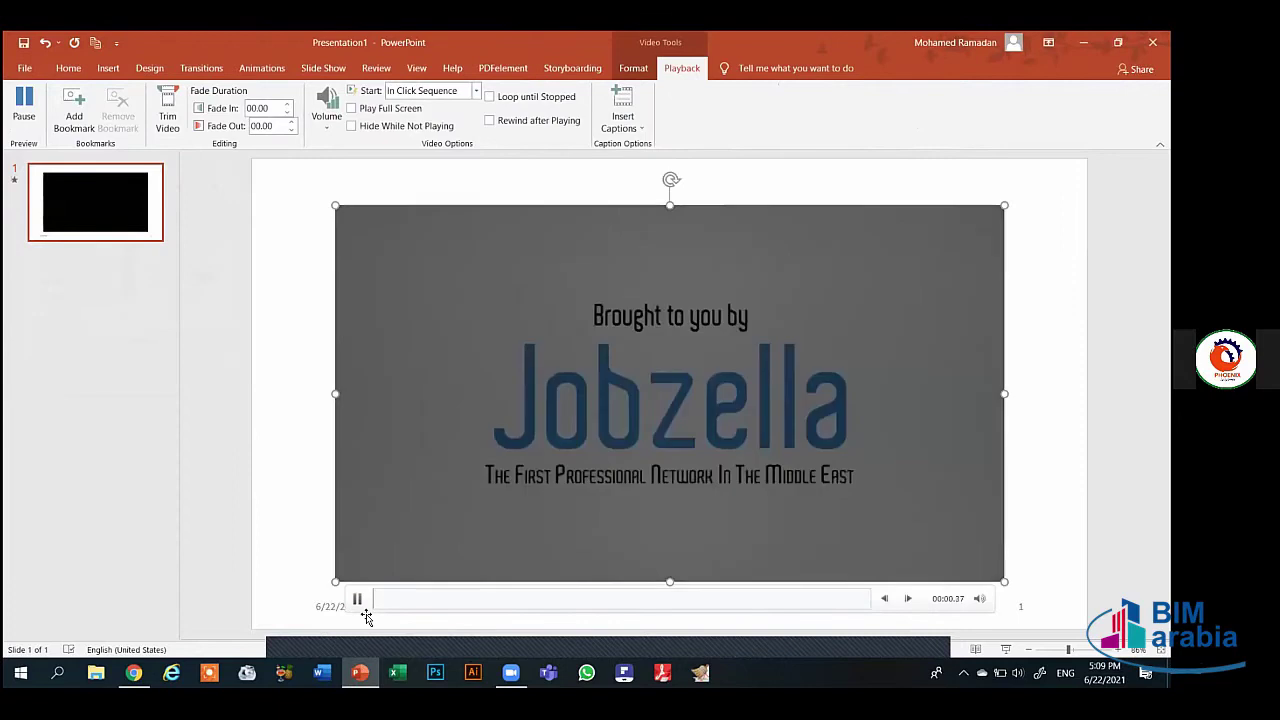
# Skip ahead, pause, and move the video toward the slide's upper left
pyautogui.click(394, 606)
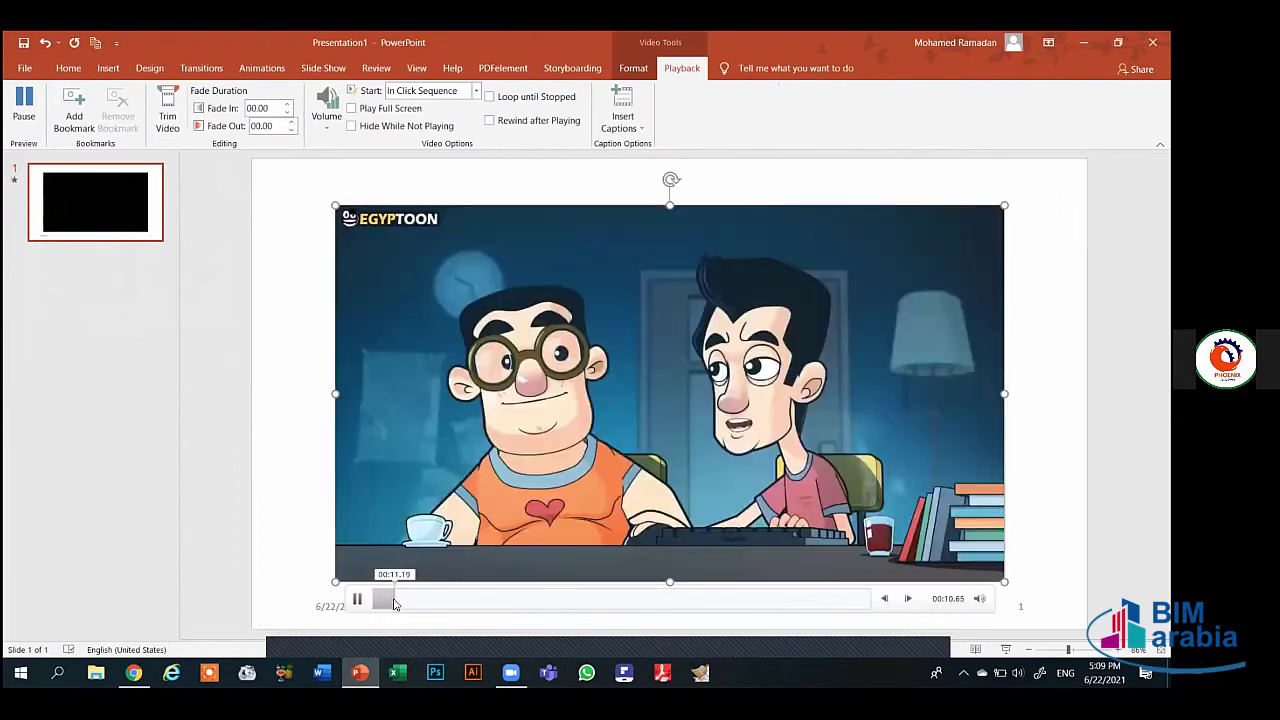
pyautogui.click(685, 219)
pyautogui.moveTo(668, 236); pyautogui.dragTo(648, 218)
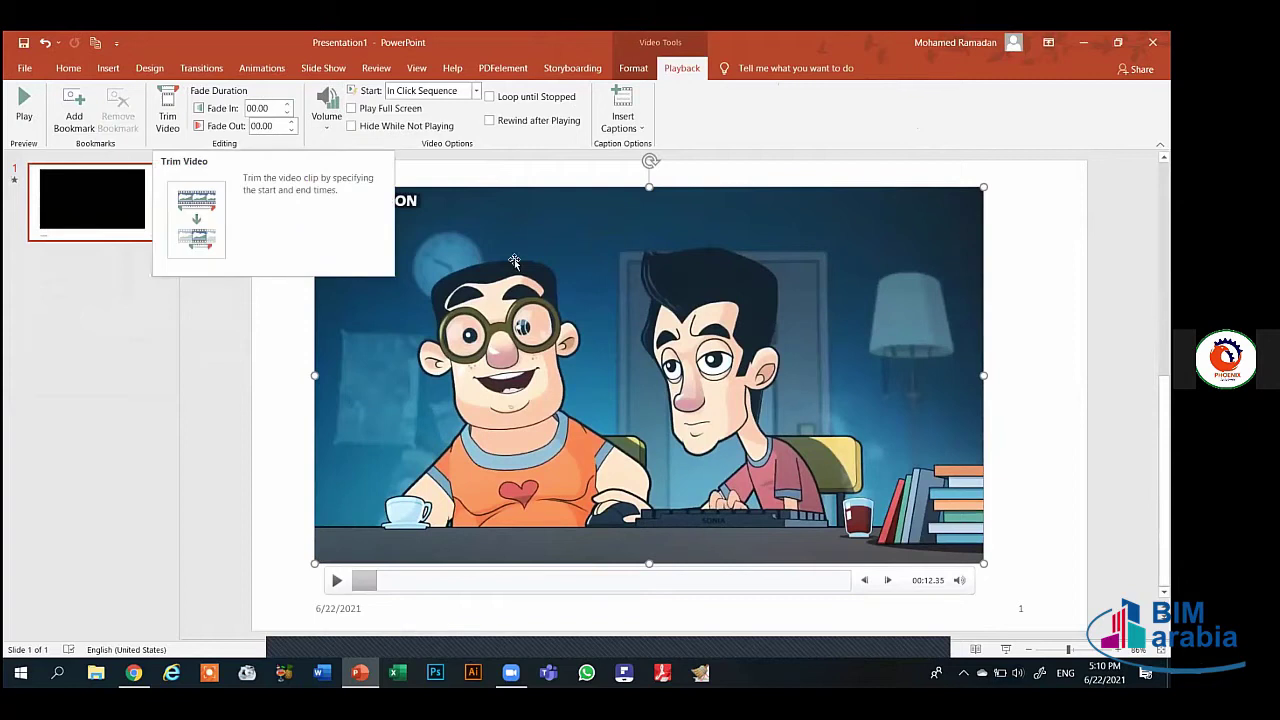
pyautogui.moveTo(610, 411); pyautogui.dragTo(757, 386)
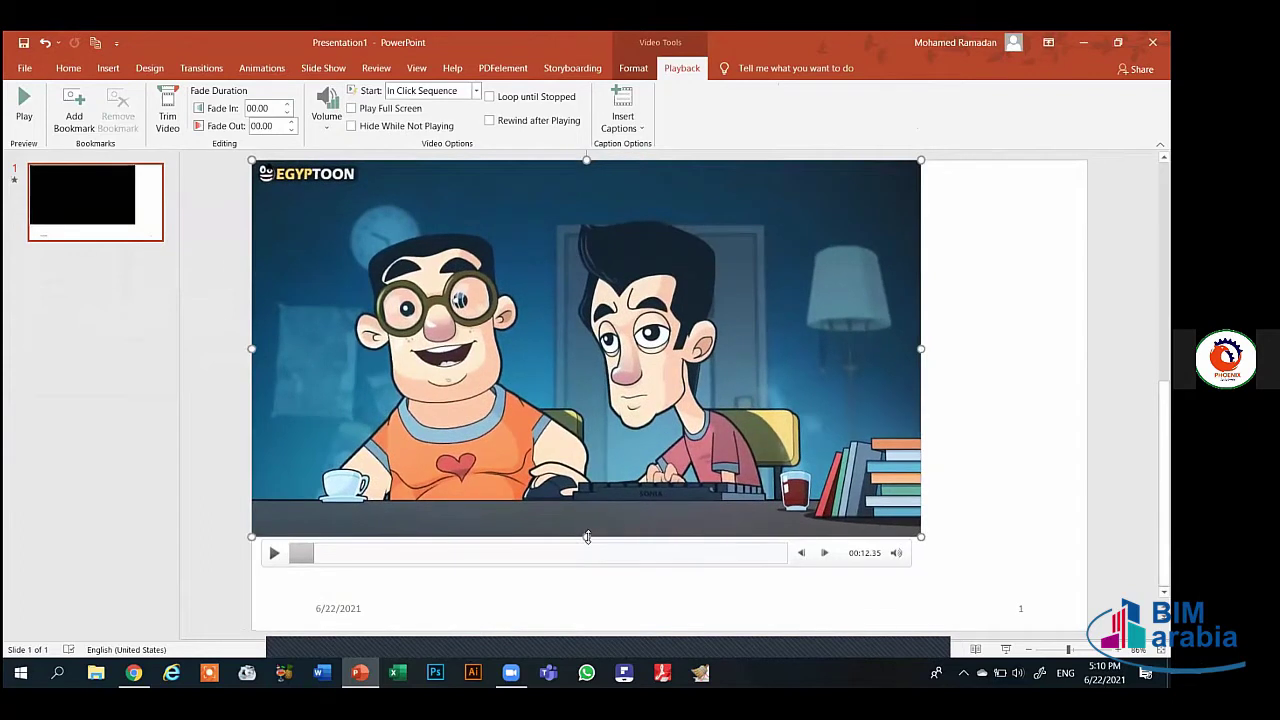
pyautogui.click(996, 263)
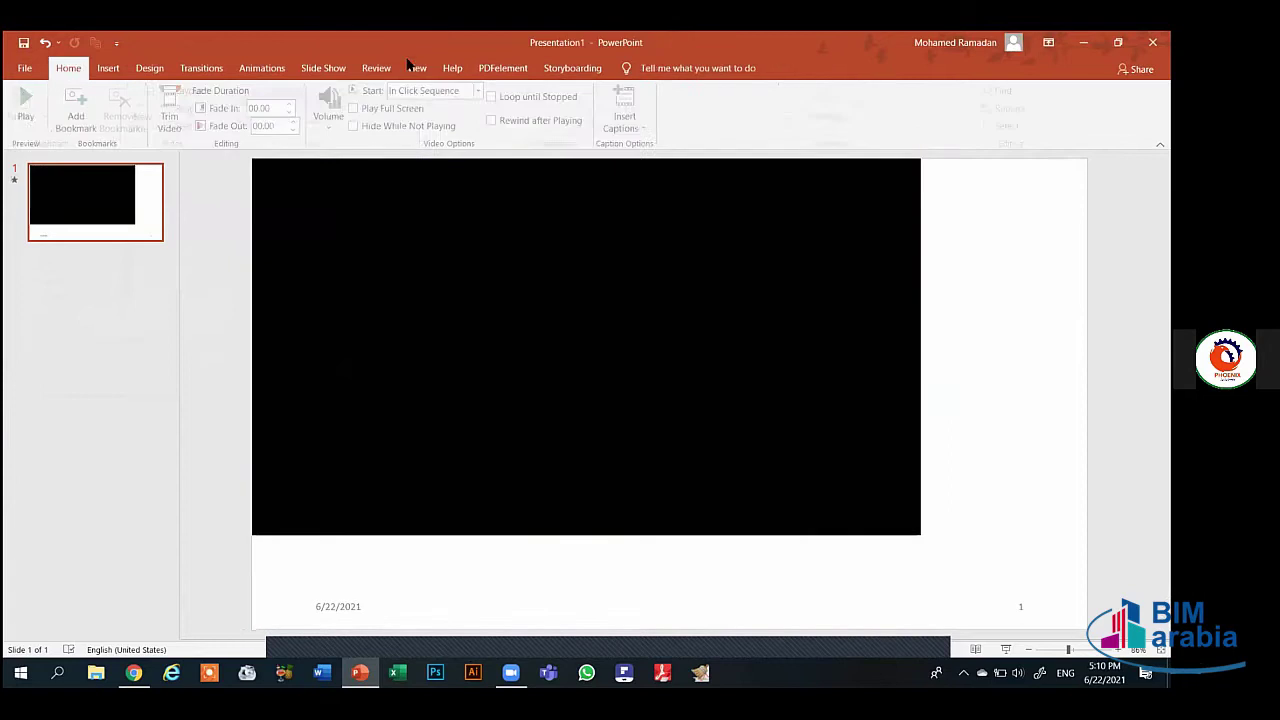
# Select the video, check its Playback and Format settings, and preview it briefly
pyautogui.click(108, 68)
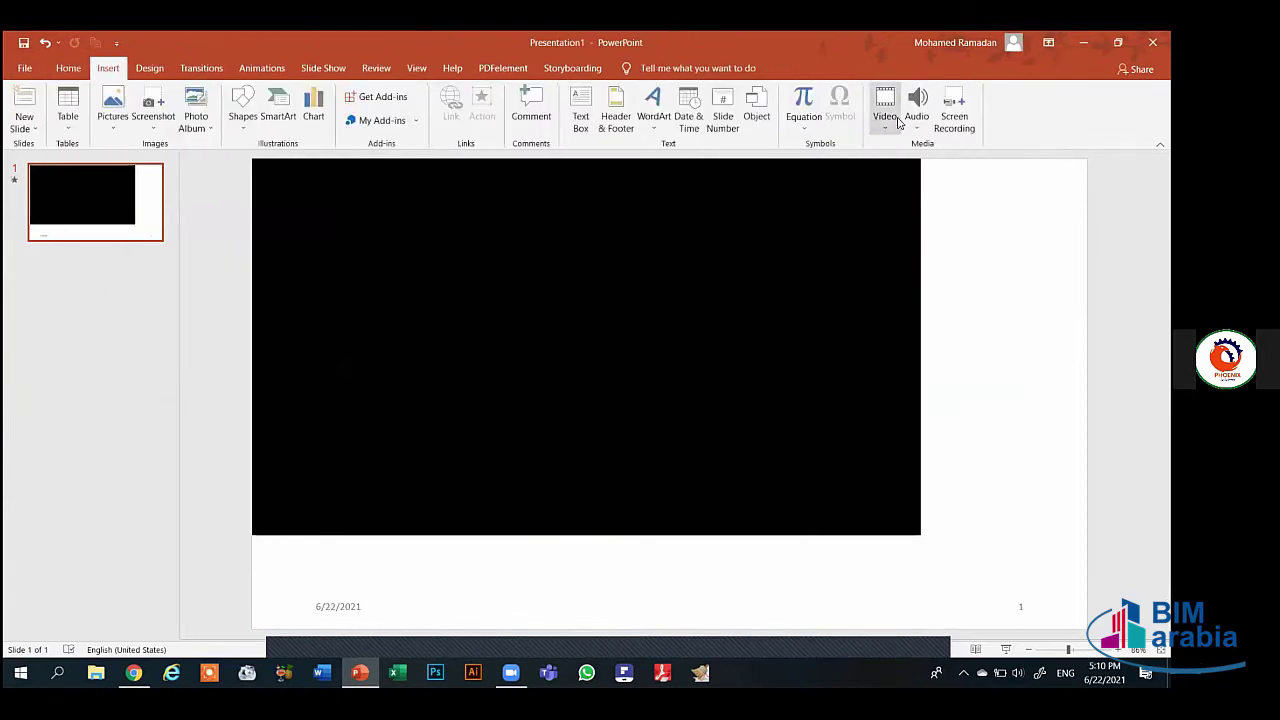
pyautogui.click(786, 206)
pyautogui.click(633, 68)
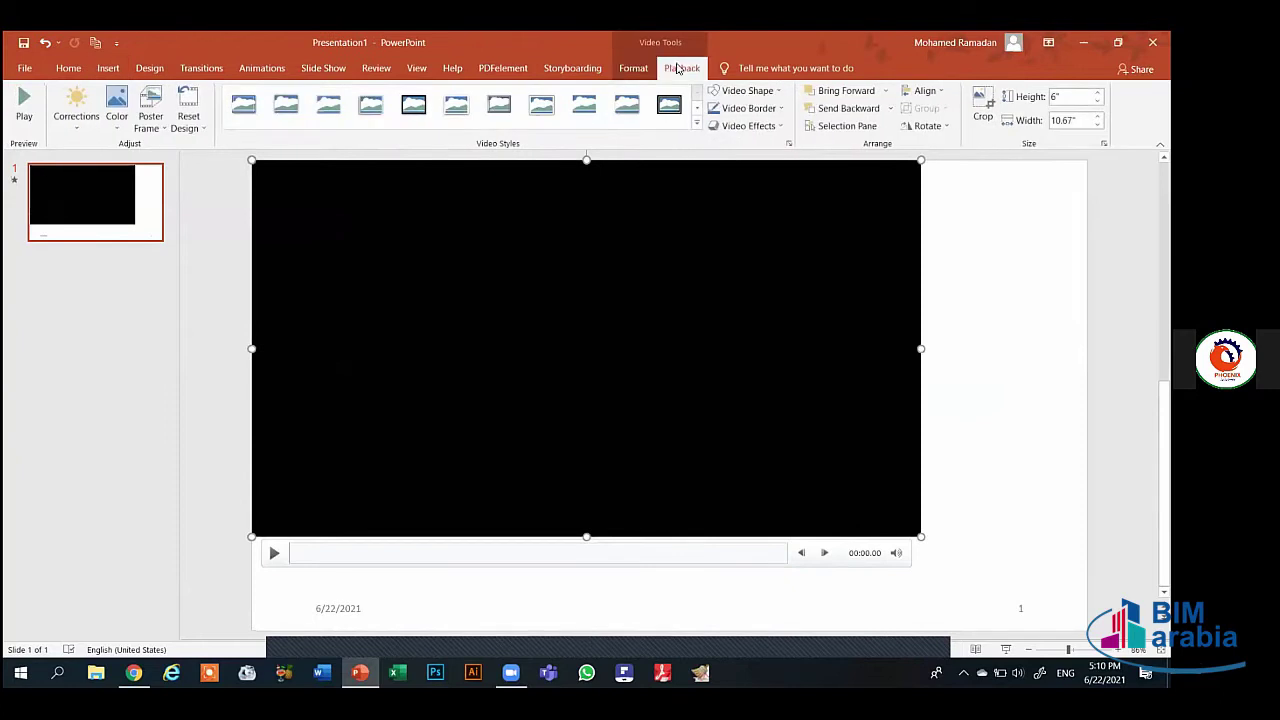
pyautogui.click(679, 68)
pyautogui.click(633, 68)
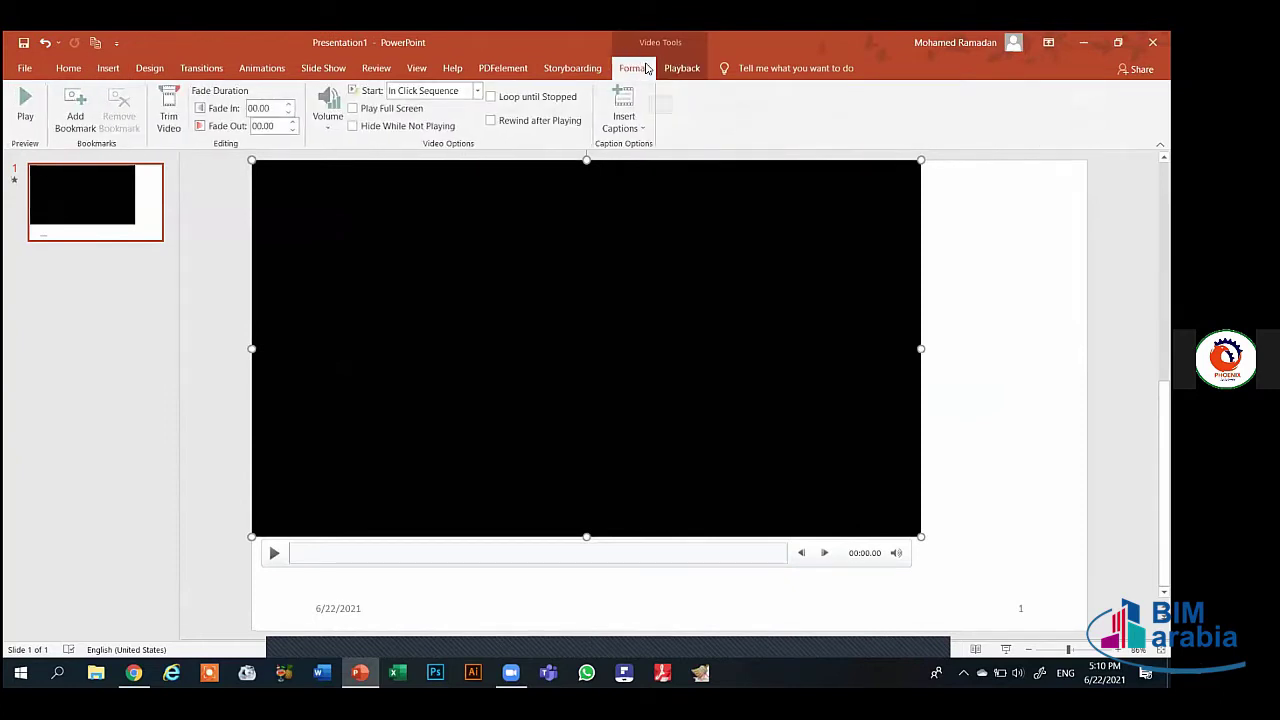
pyautogui.click(27, 95)
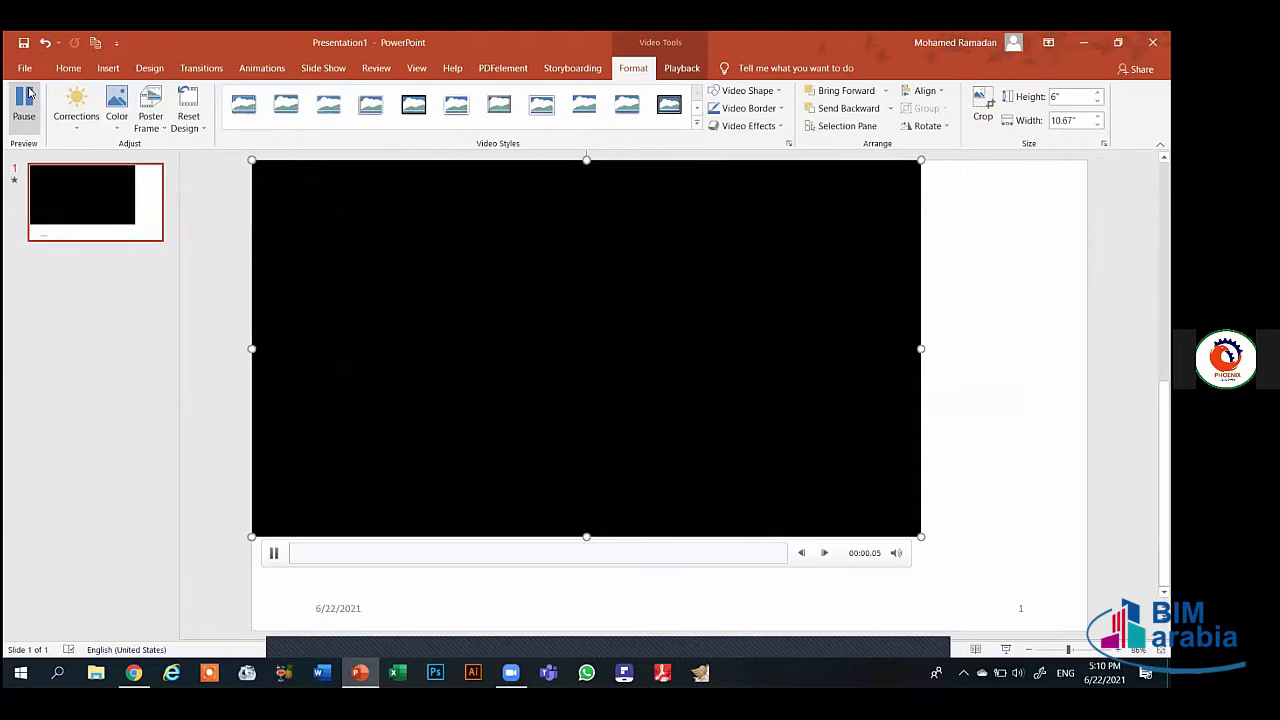
pyautogui.click(27, 95)
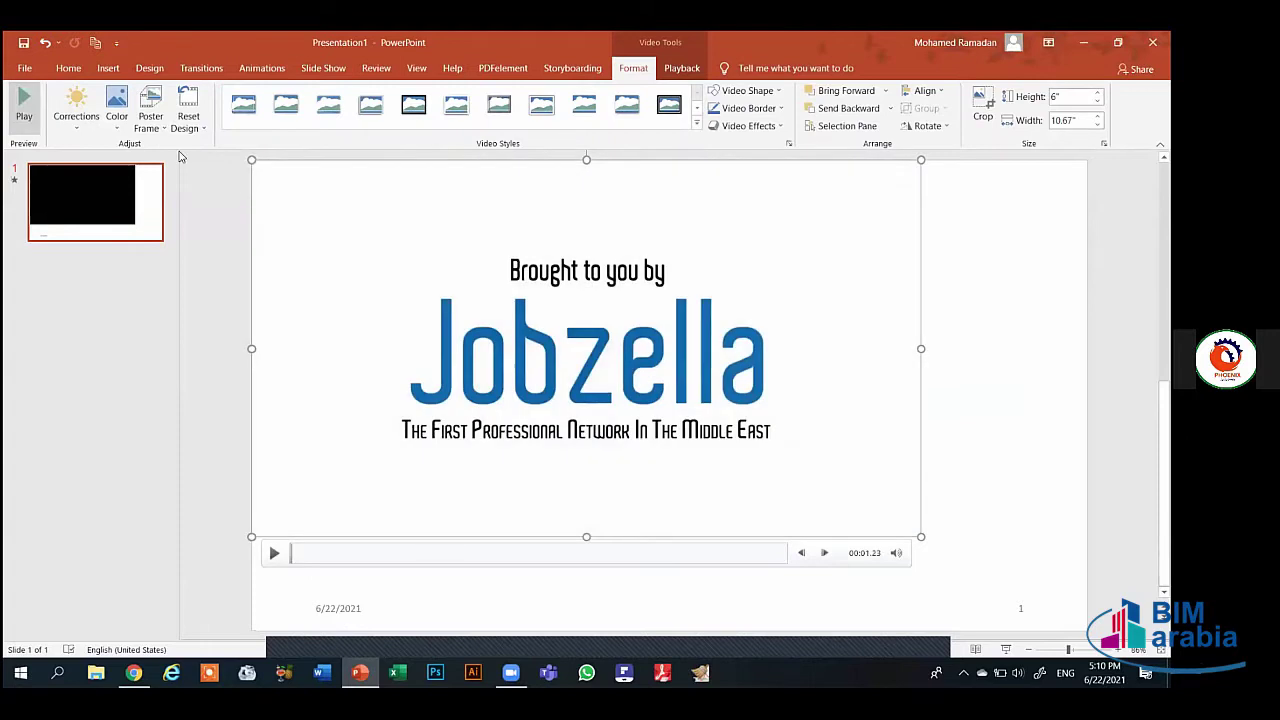
pyautogui.click(78, 110)
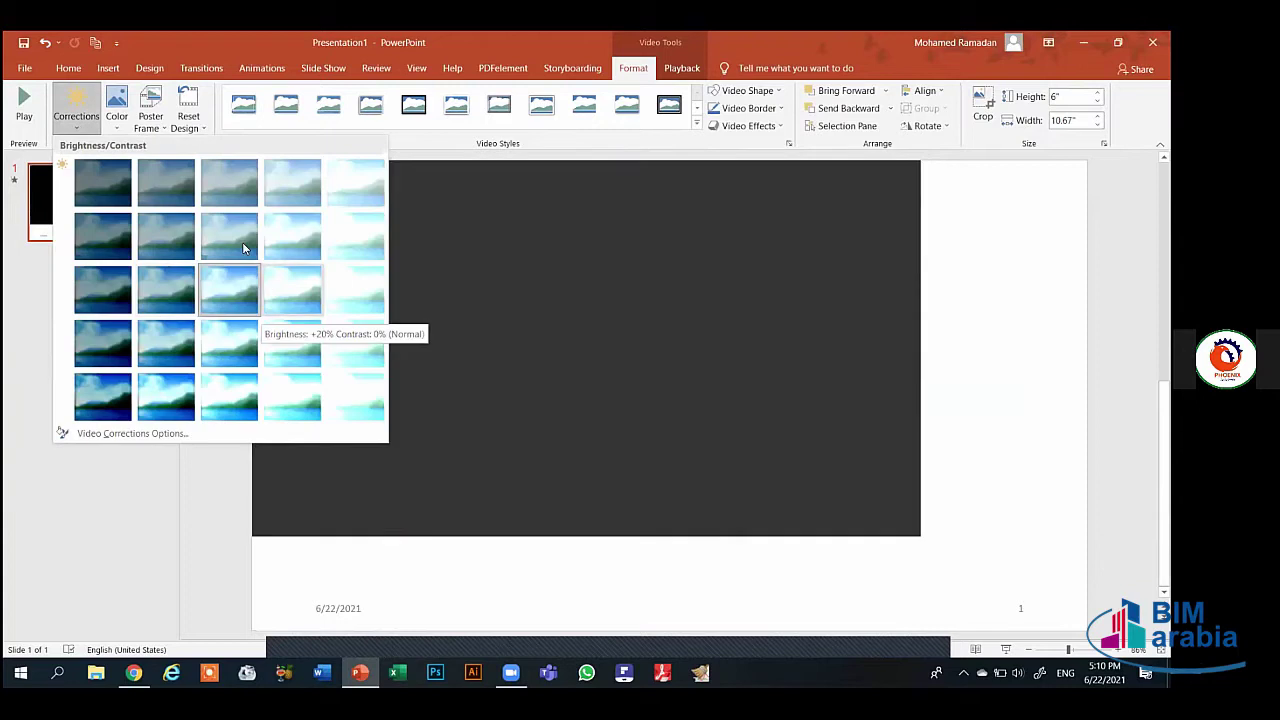
pyautogui.click(126, 127)
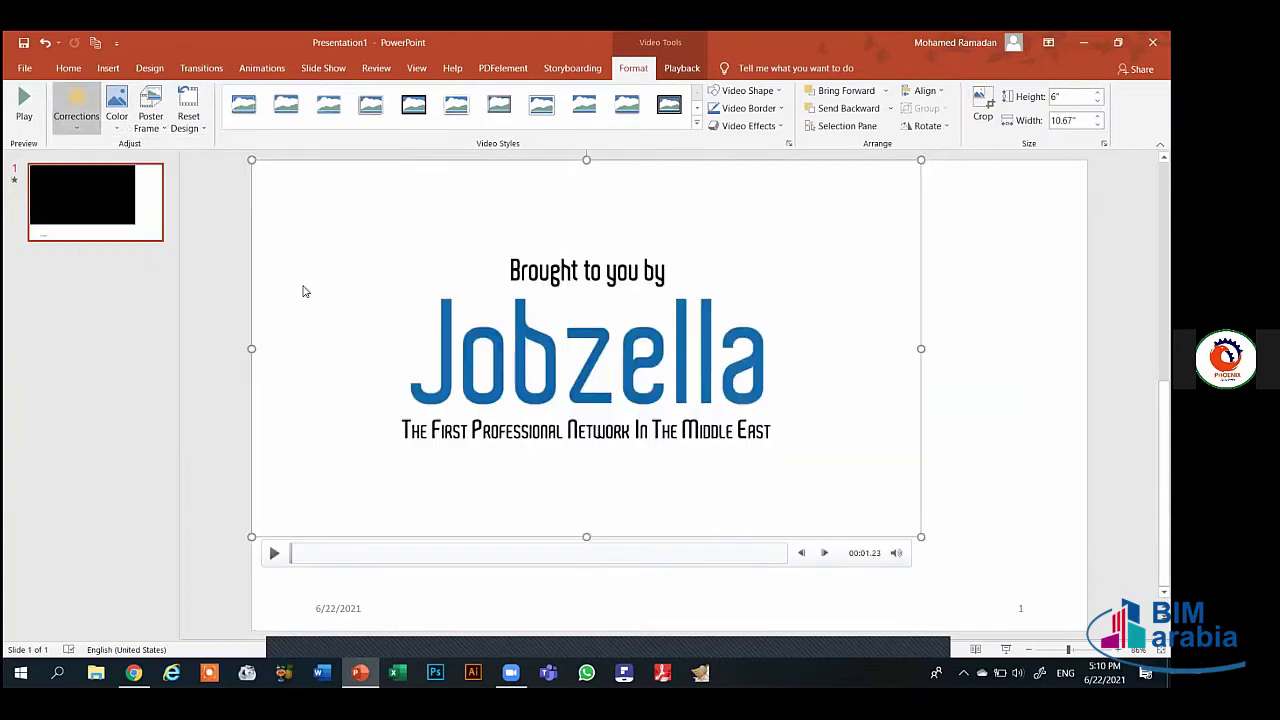
pyautogui.click(116, 110)
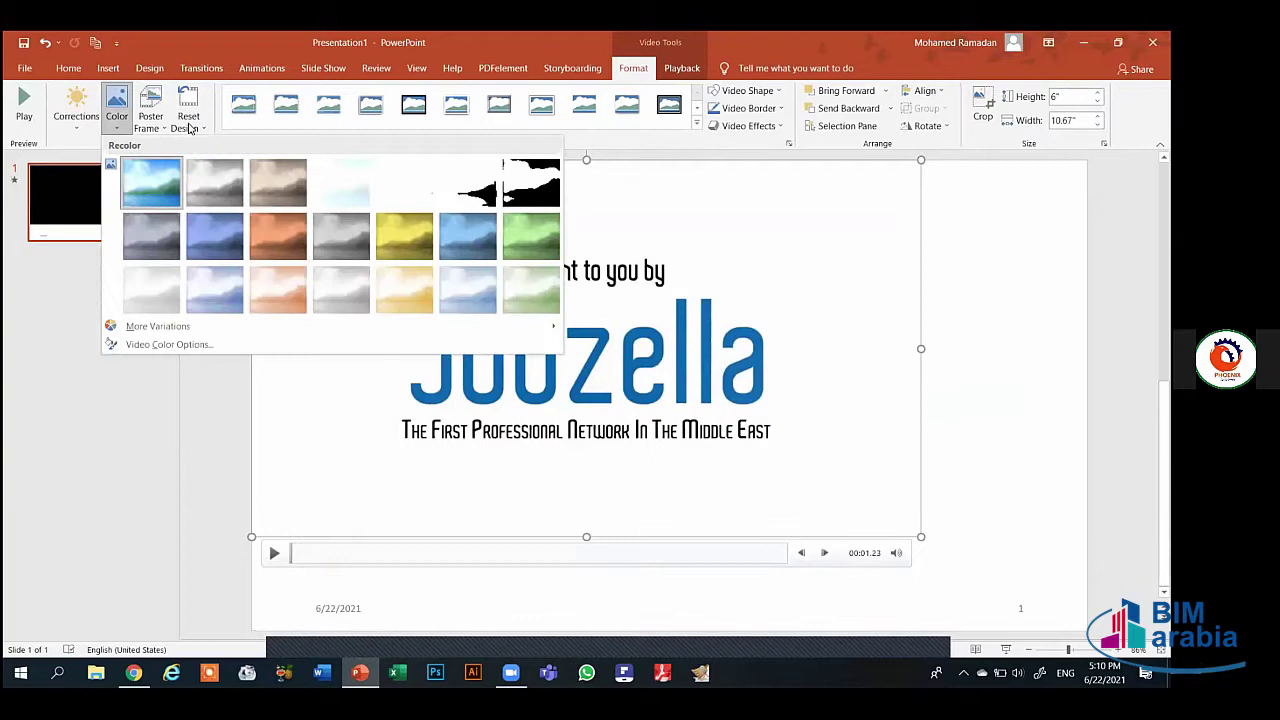
pyautogui.click(190, 128)
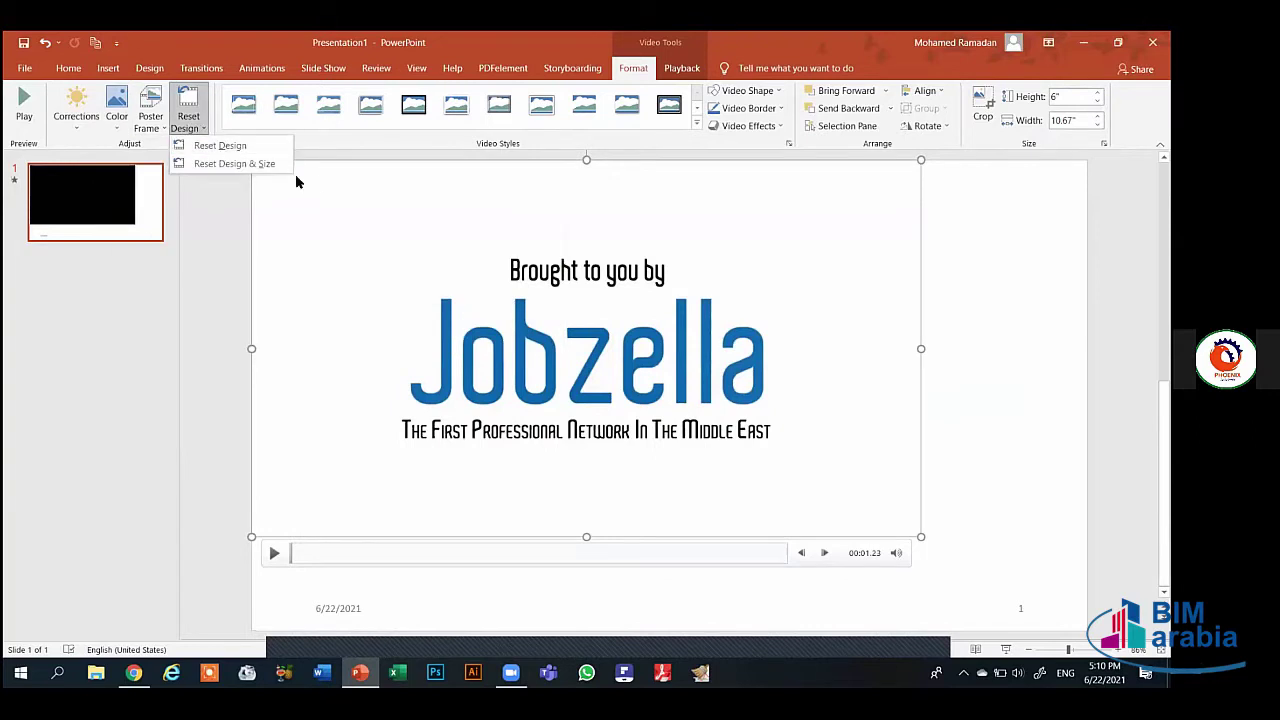
pyautogui.click(150, 118)
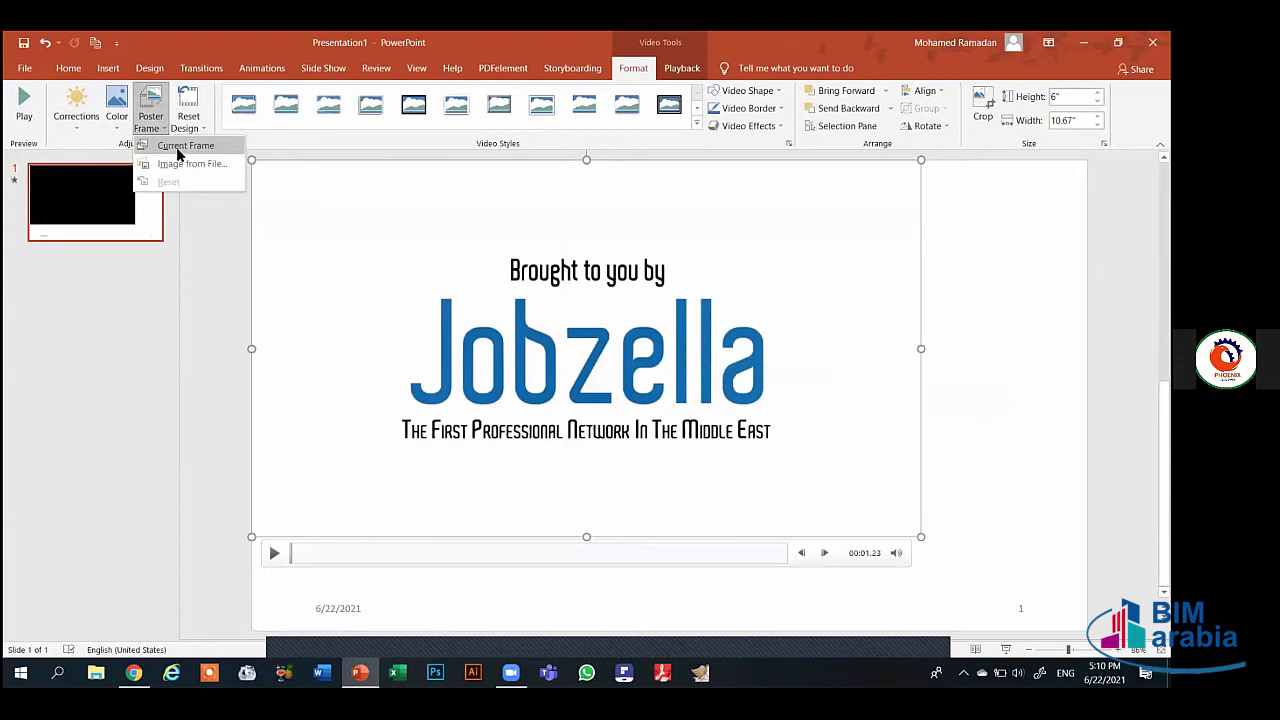
# Set the video's poster frame to a screenshot image from the Screenshots folder
pyautogui.click(178, 147)
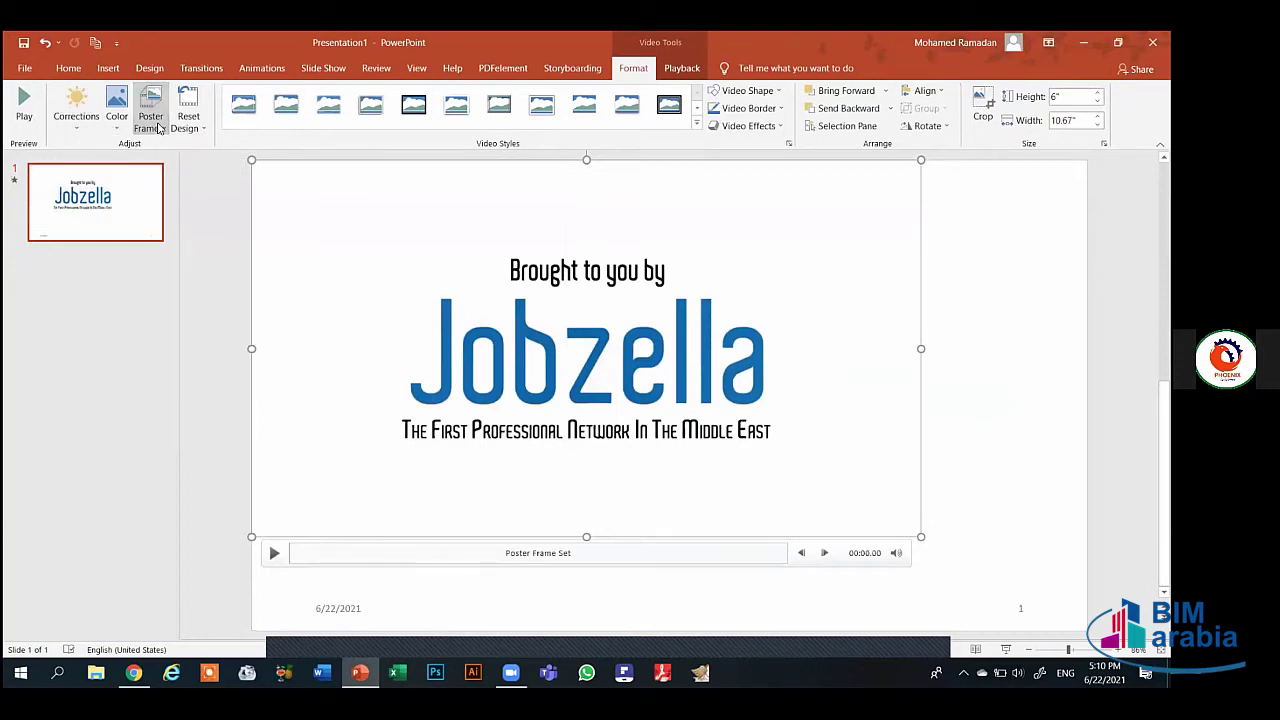
pyautogui.click(152, 124)
pyautogui.click(182, 166)
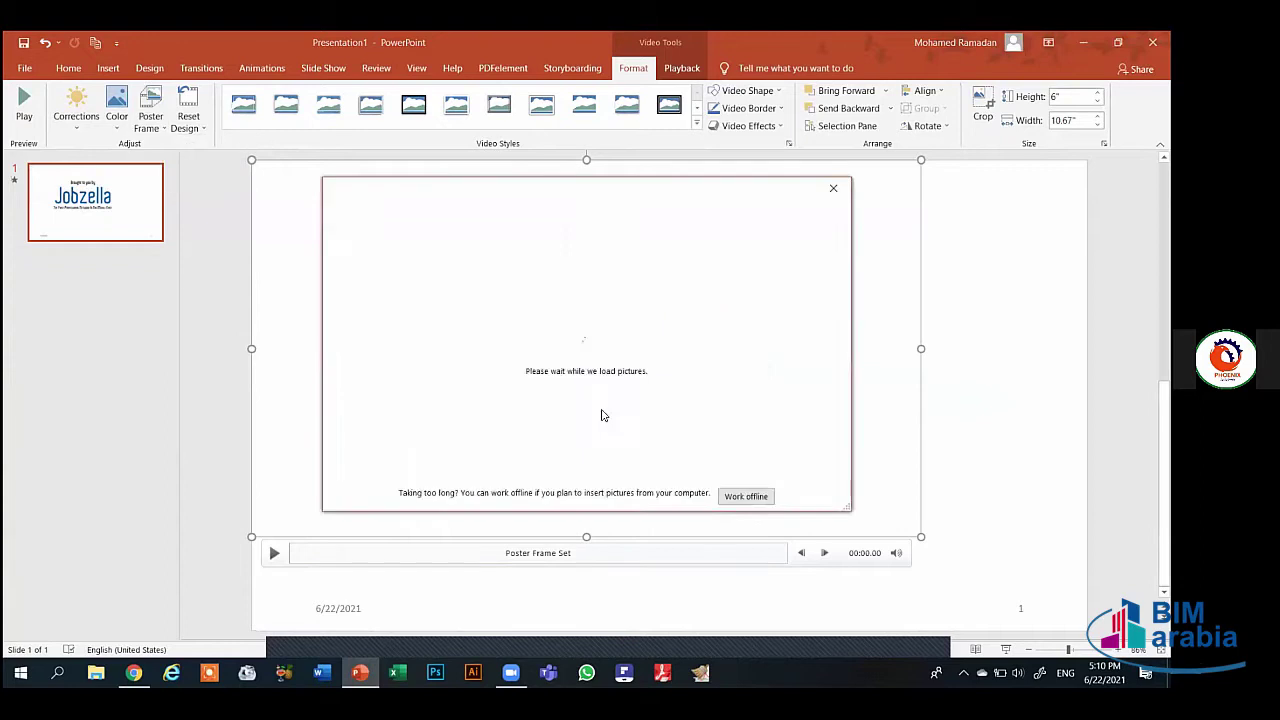
pyautogui.click(745, 497)
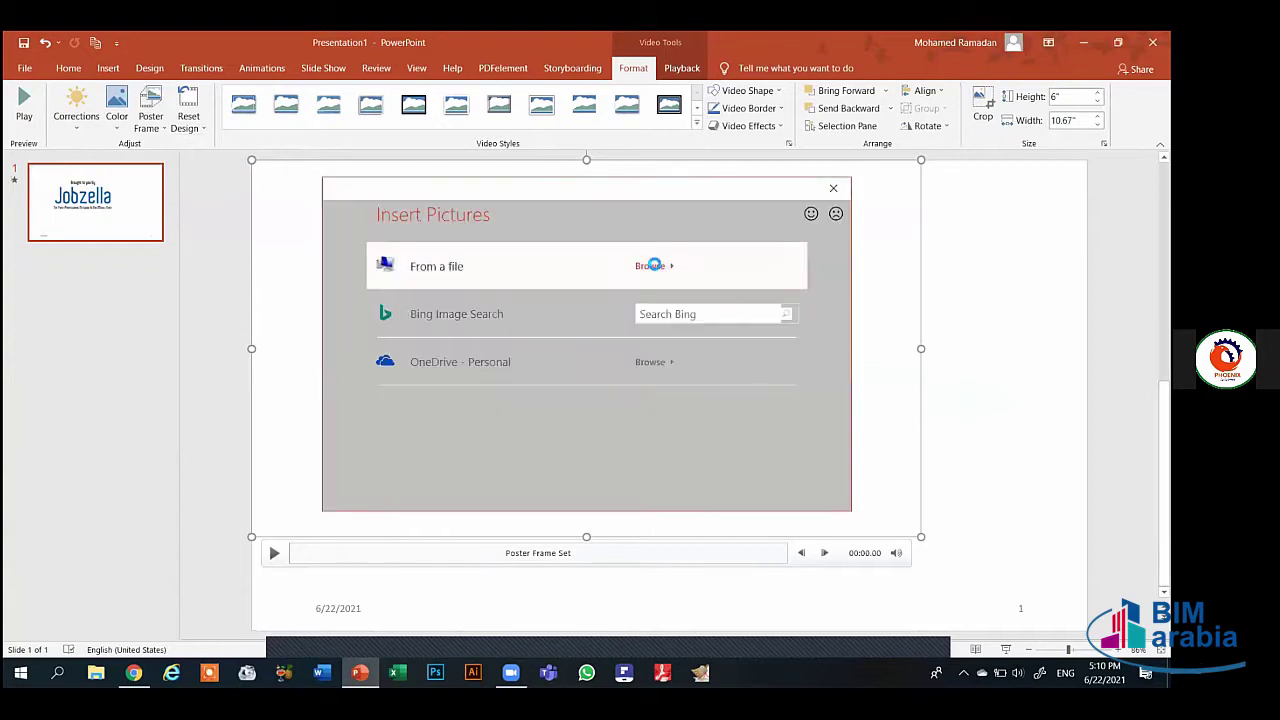
pyautogui.click(654, 264)
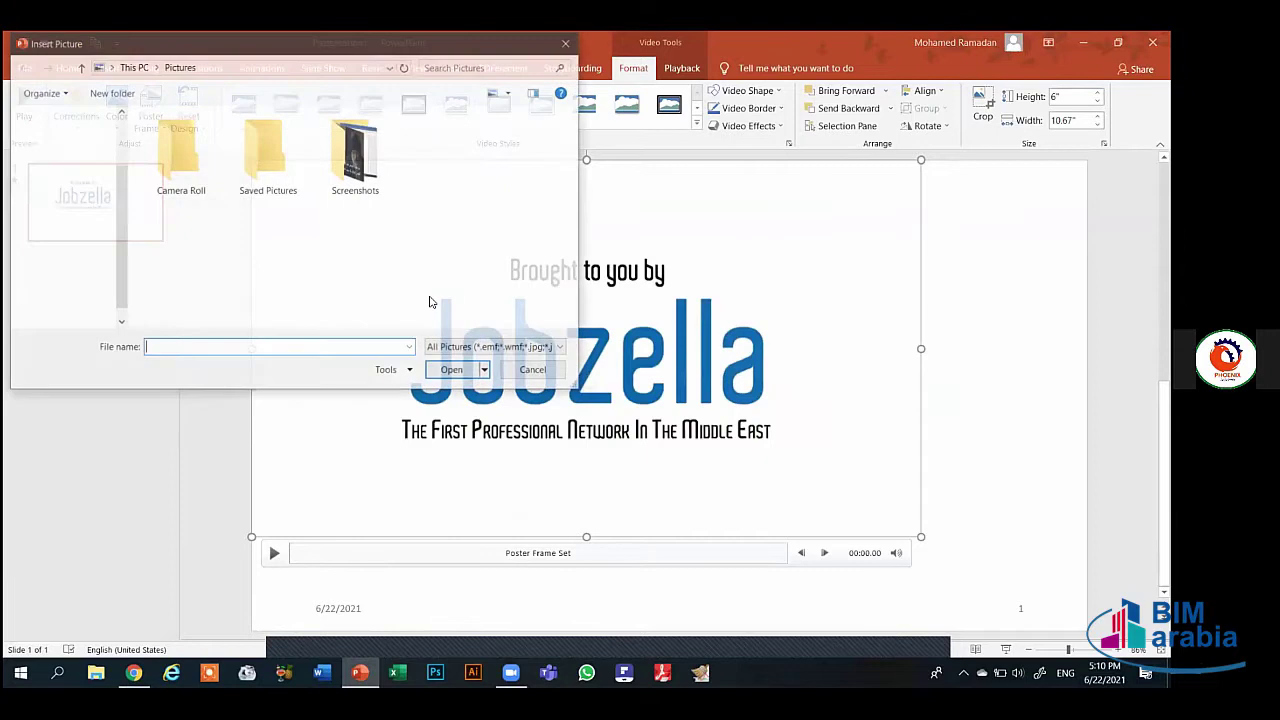
pyautogui.click(457, 368)
pyautogui.click(457, 368)
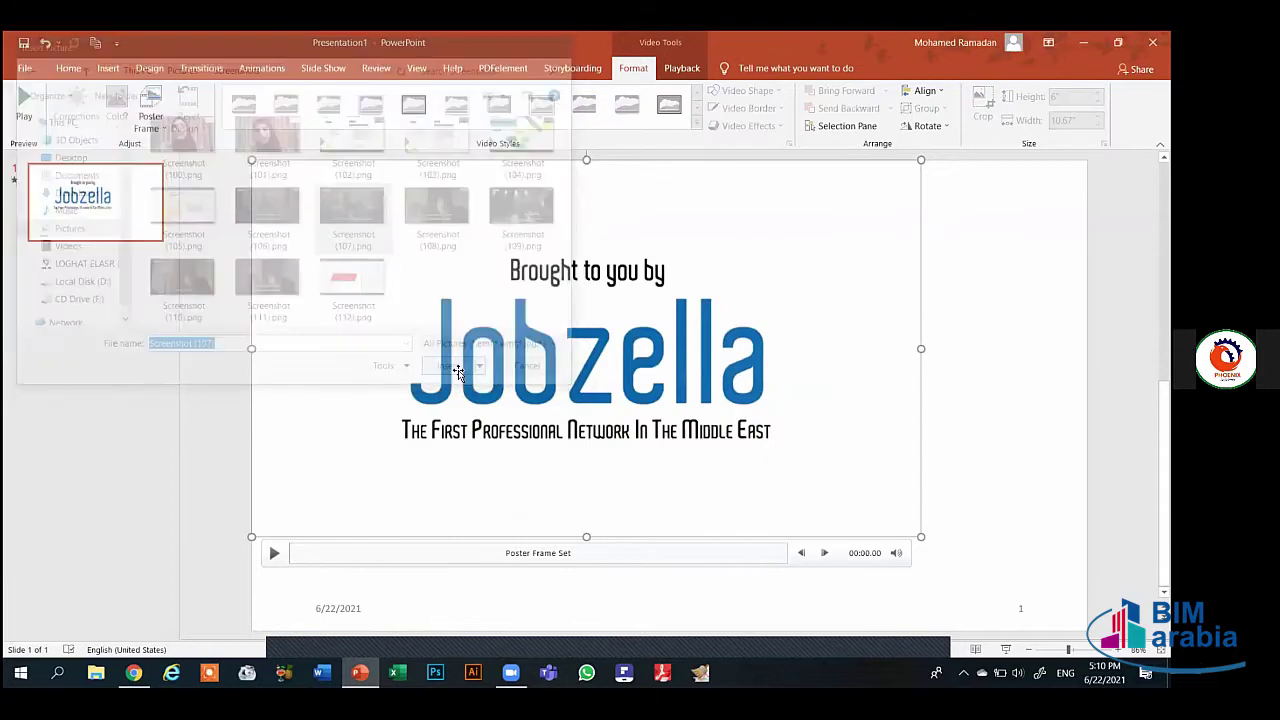
# Move the video to the slide's horizontal centre and test playback
pyautogui.moveTo(690, 398); pyautogui.dragTo(774, 416)
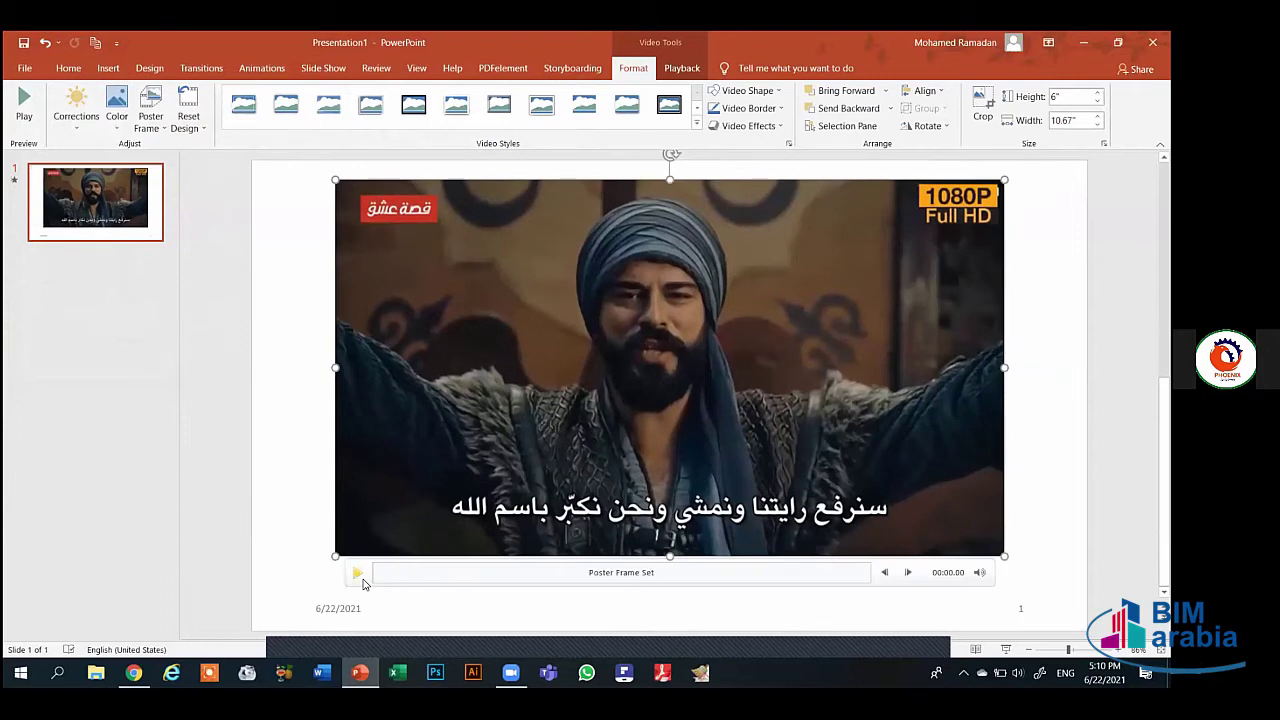
pyautogui.click(358, 574)
pyautogui.click(366, 578)
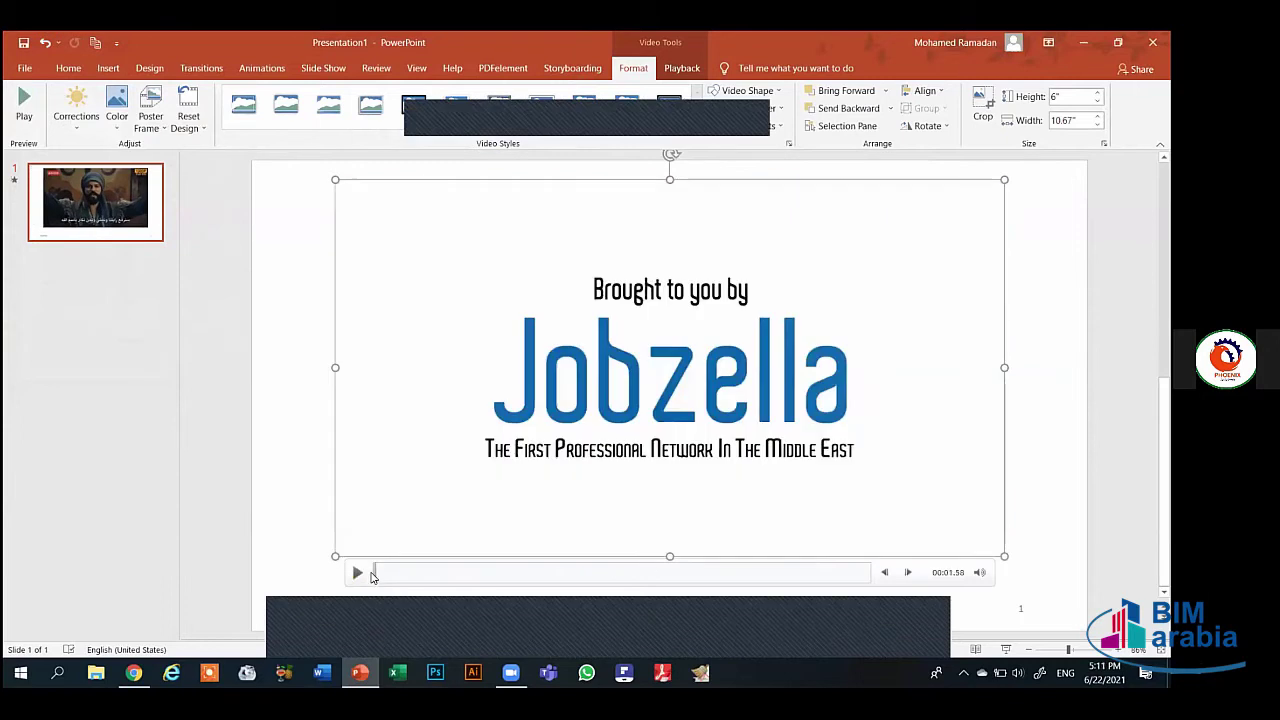
# Play the video, pause it at 00:05.81, and apply a thin-frame video style
pyautogui.click(358, 573)
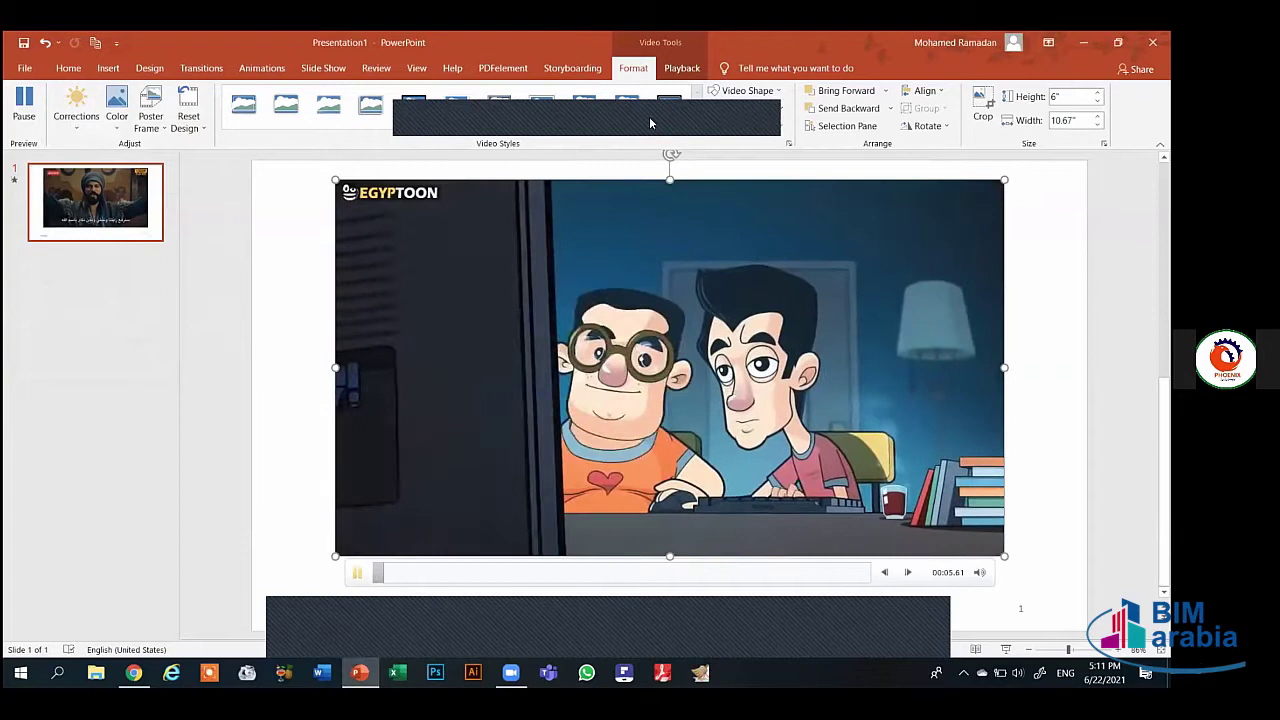
pyautogui.hotkey('alt', 'p')
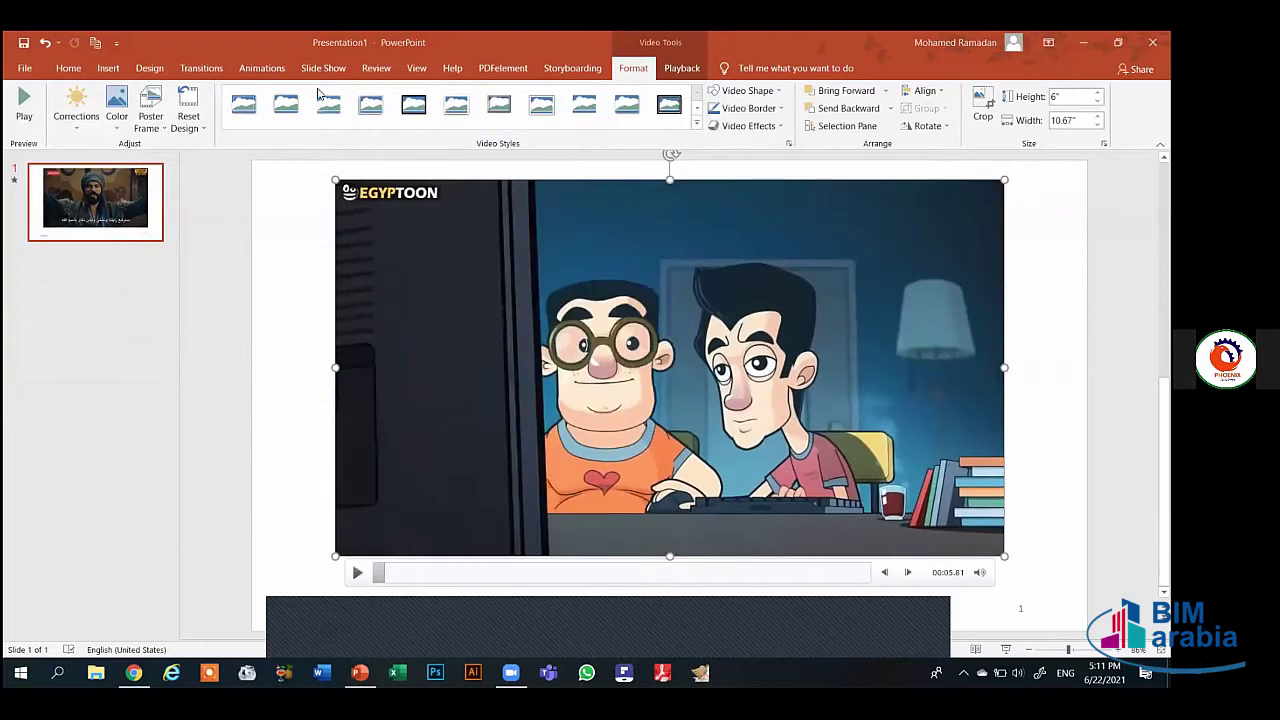
pyautogui.click(497, 108)
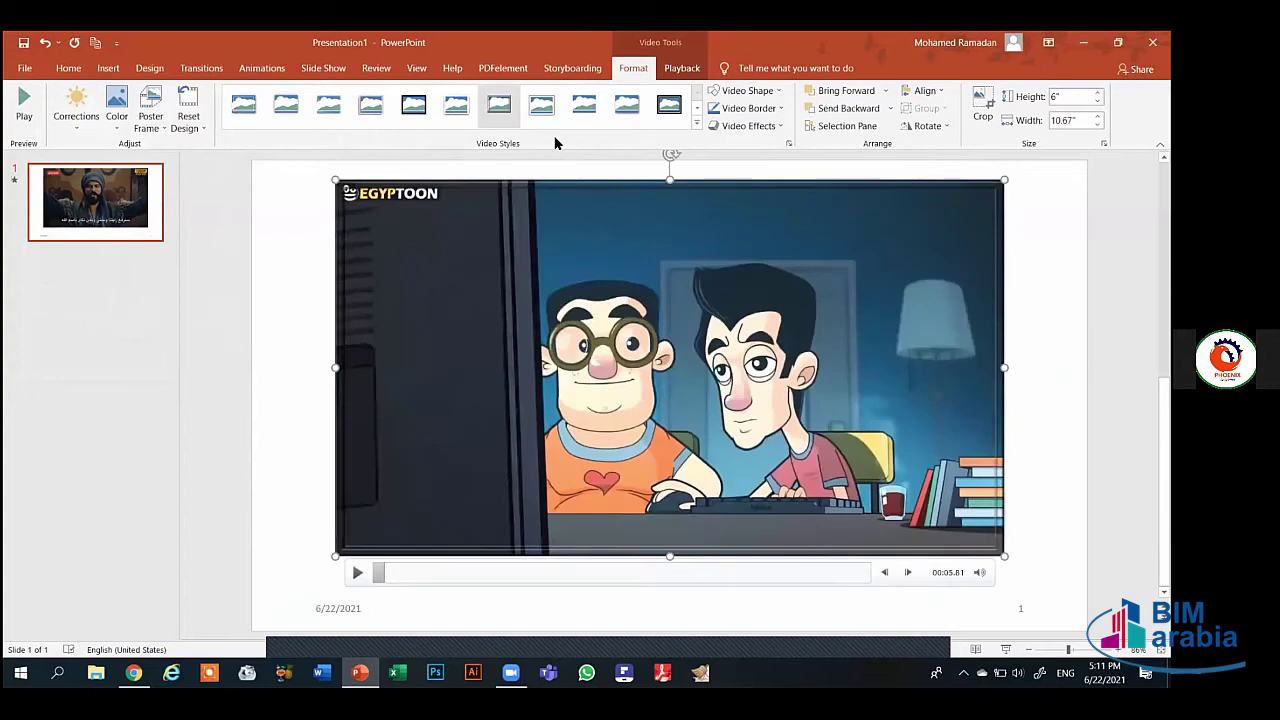
# Clip the video to a Pie shape and preview it with Play, then stop it
pyautogui.click(772, 93)
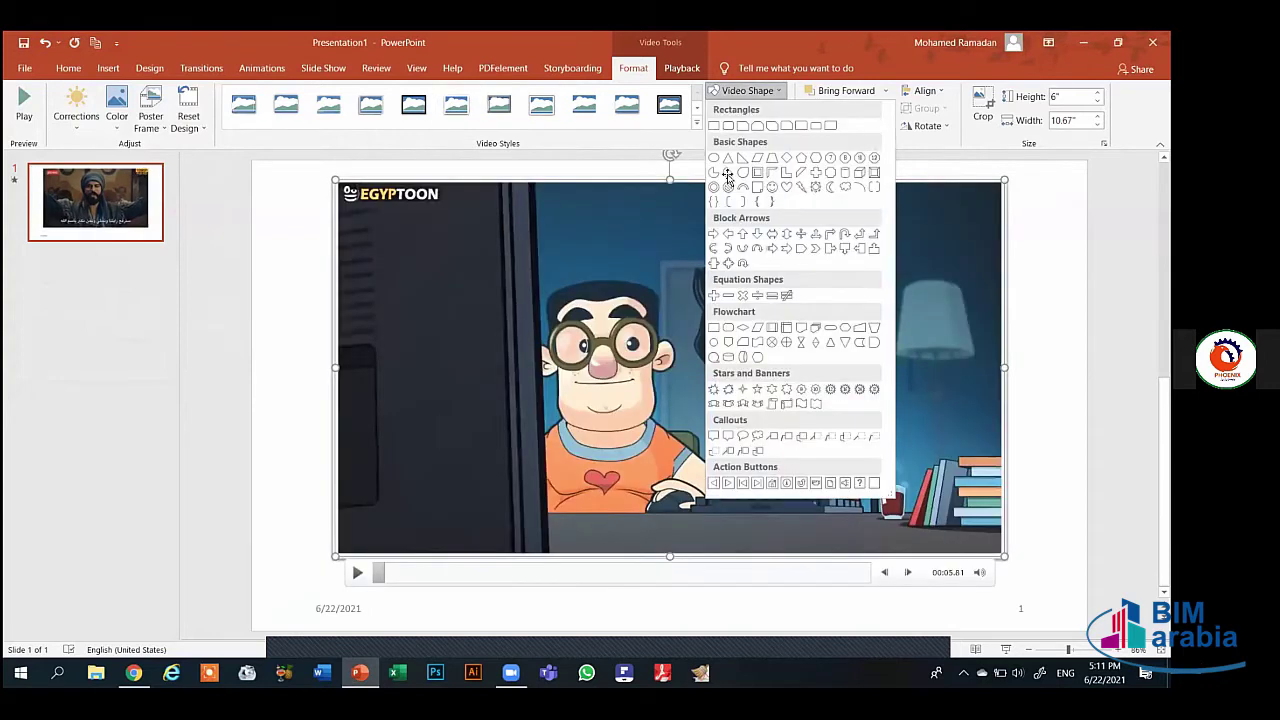
pyautogui.click(728, 177)
pyautogui.click(357, 573)
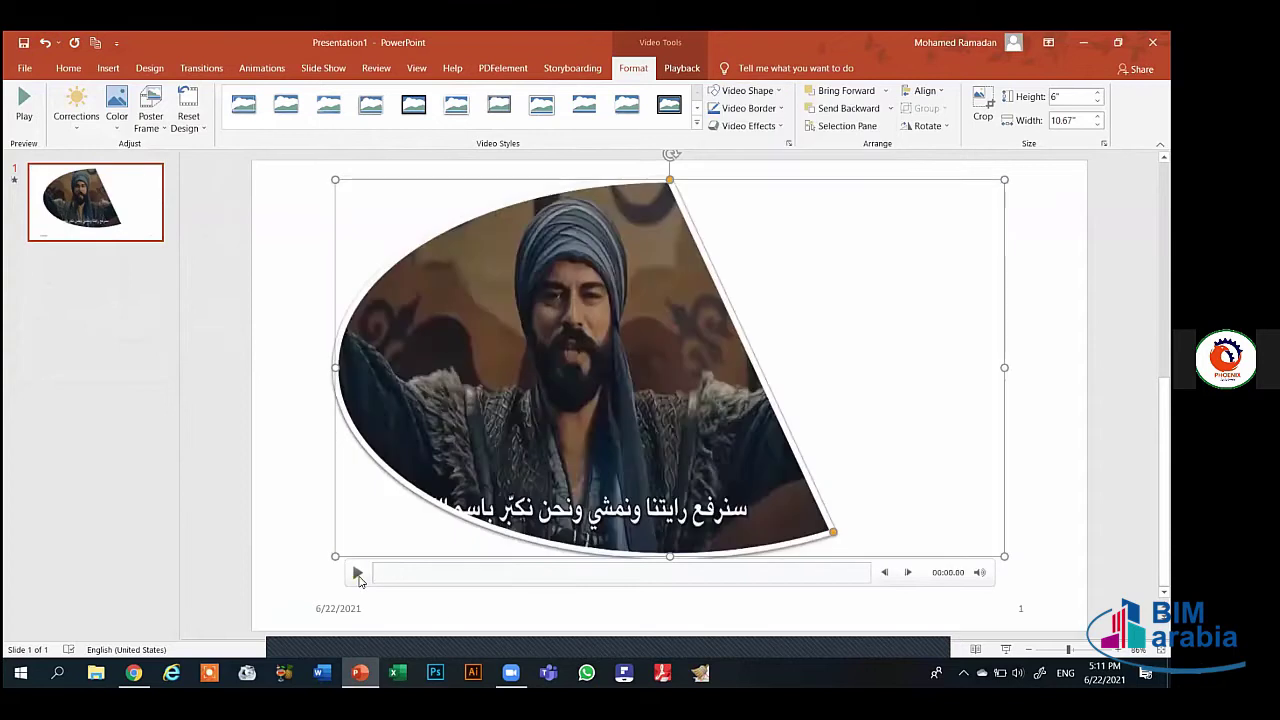
pyautogui.click(586, 212)
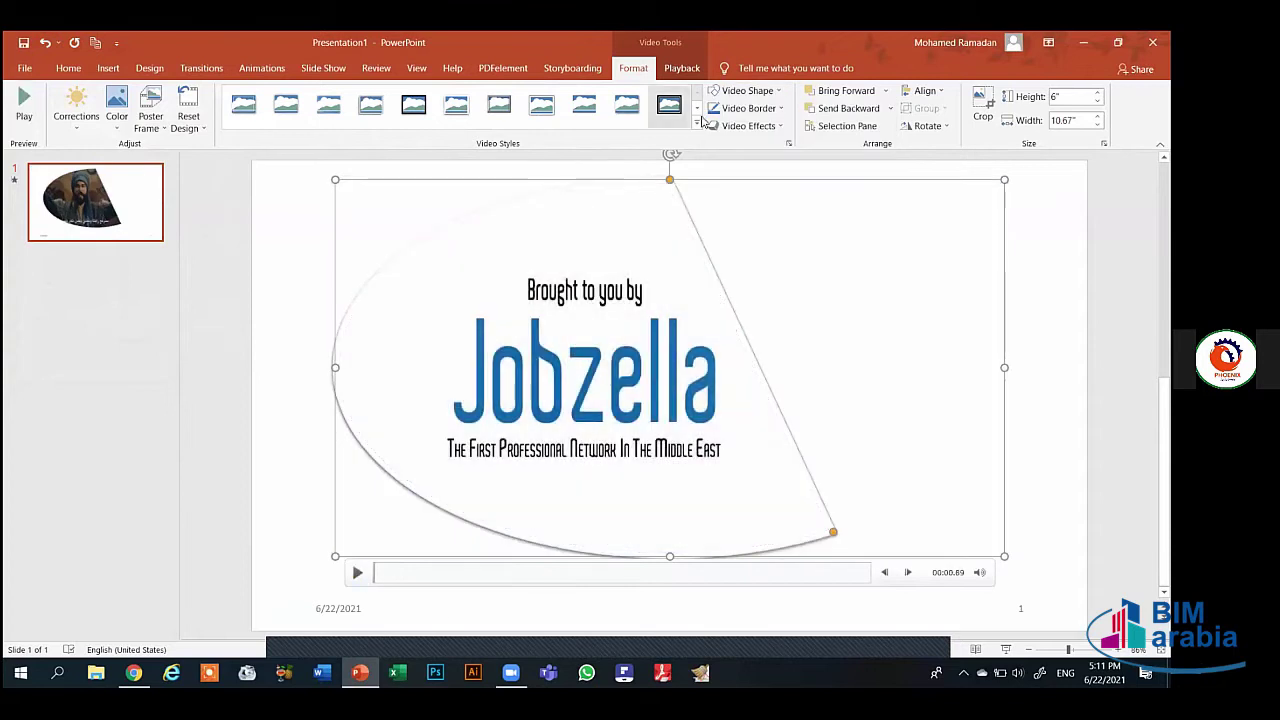
# Give the pie-shaped video a green outline border
pyautogui.click(775, 110)
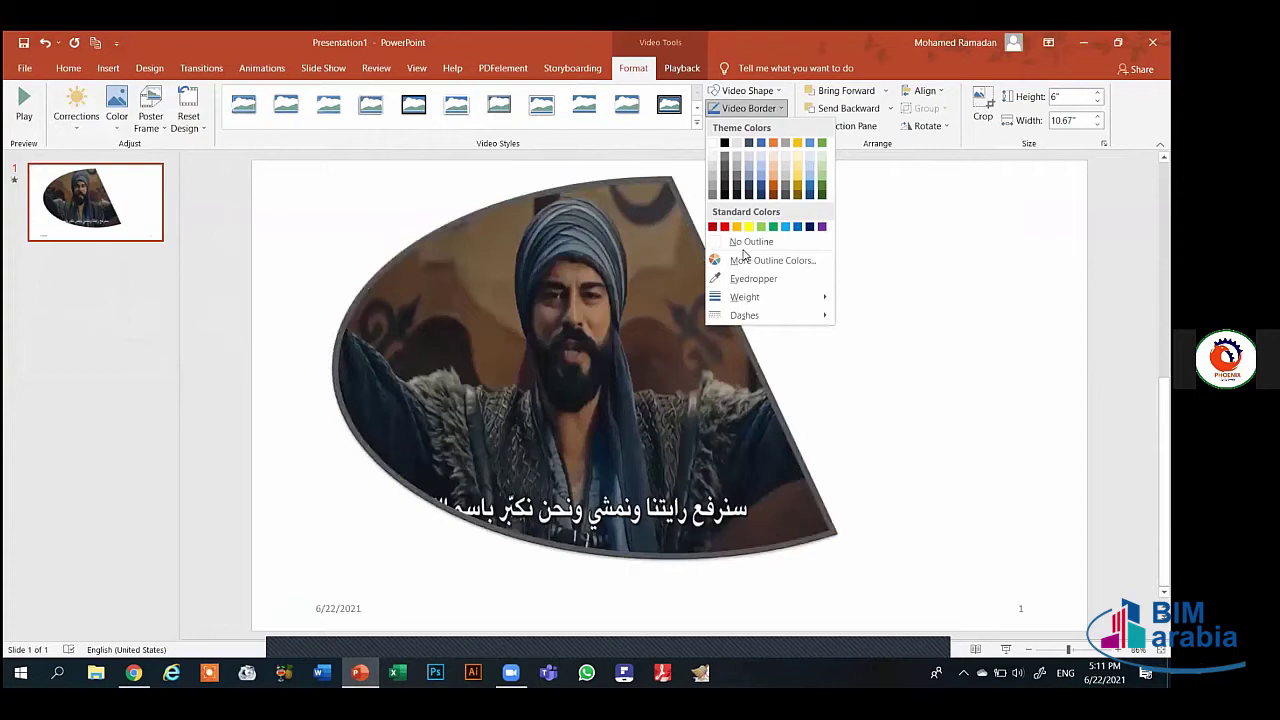
pyautogui.click(785, 110)
pyautogui.click(781, 126)
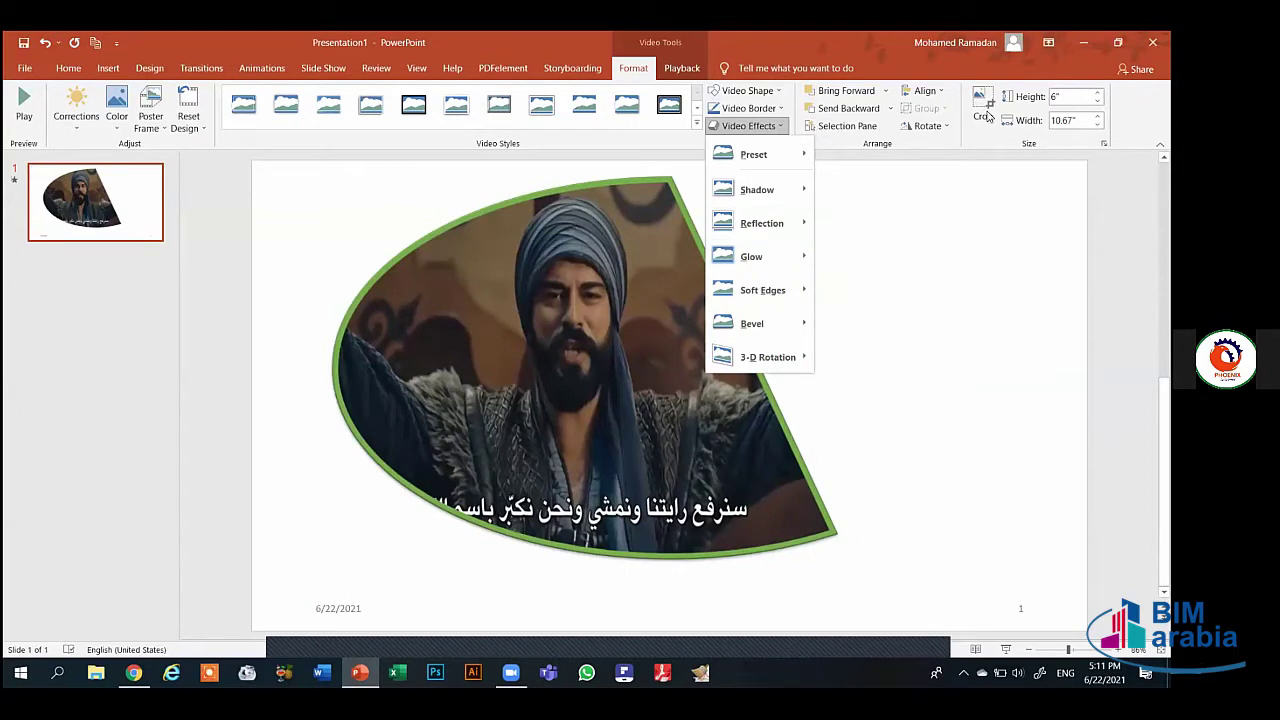
# Crop the video's empty right side, narrowing it from 10.67" to 7.87"
pyautogui.click(983, 110)
pyautogui.moveTo(997, 363); pyautogui.dragTo(827, 358)
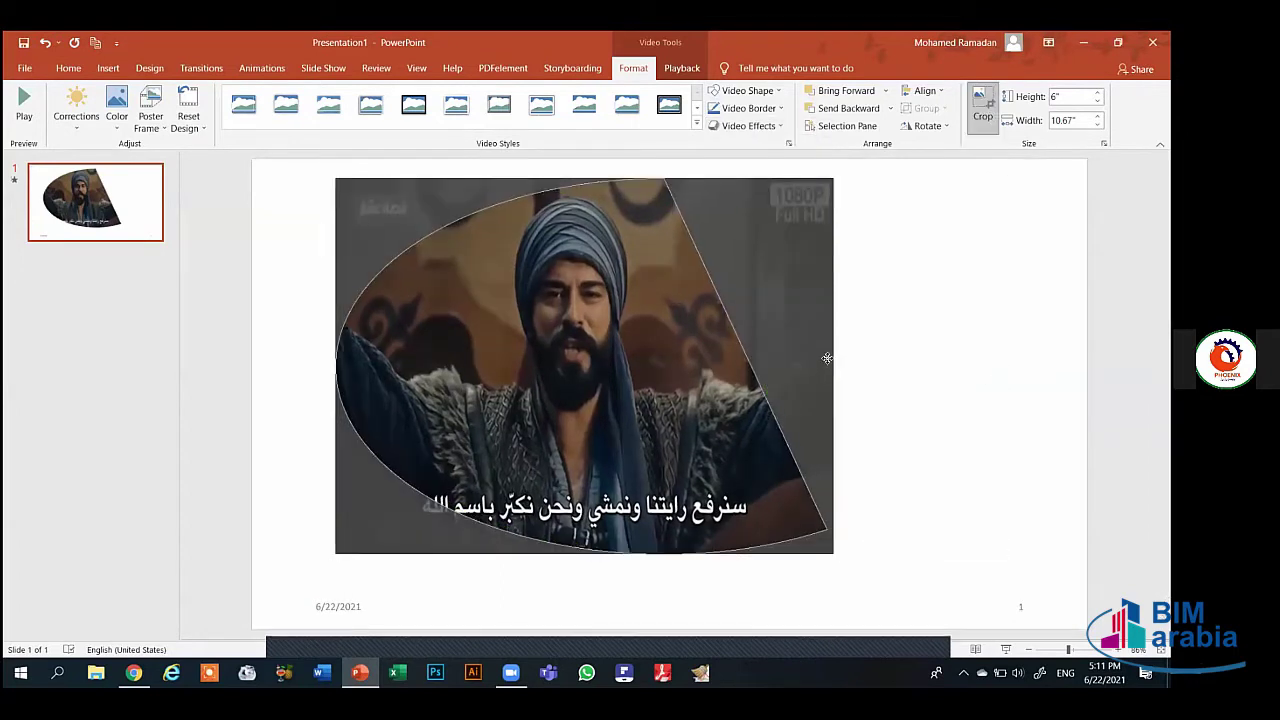
pyautogui.click(920, 374)
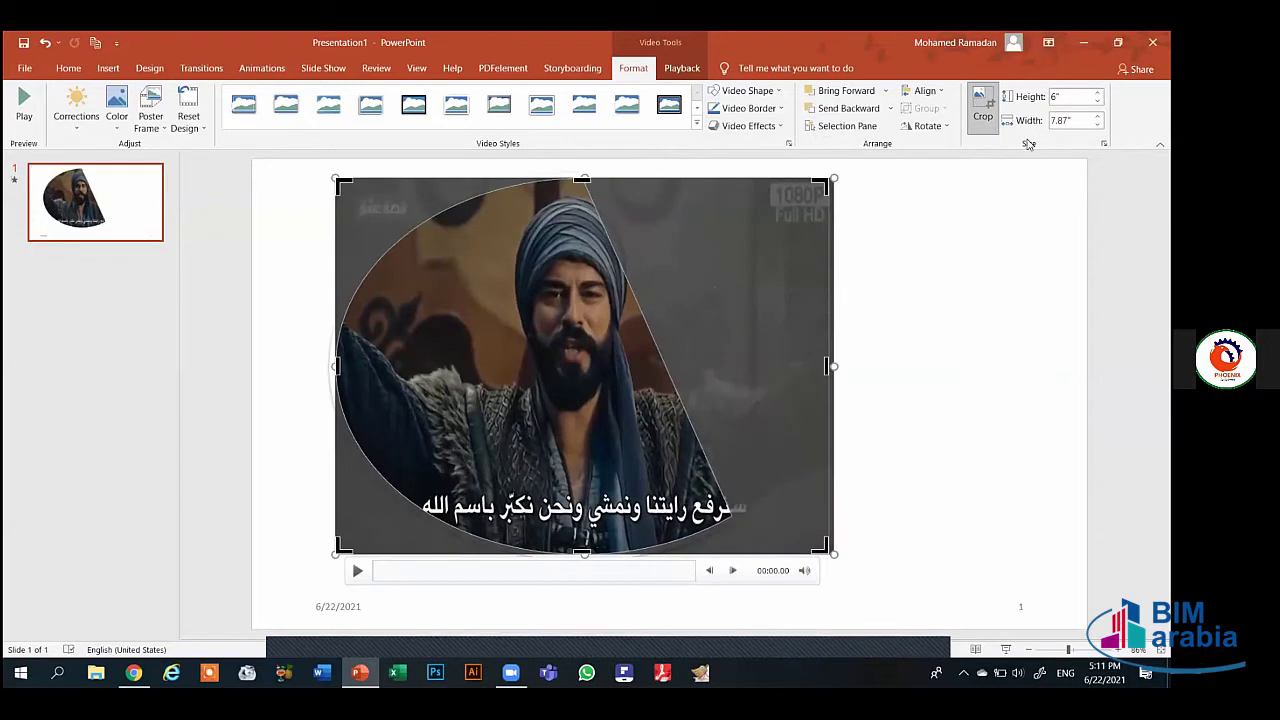
pyautogui.click(914, 249)
pyautogui.click(583, 185)
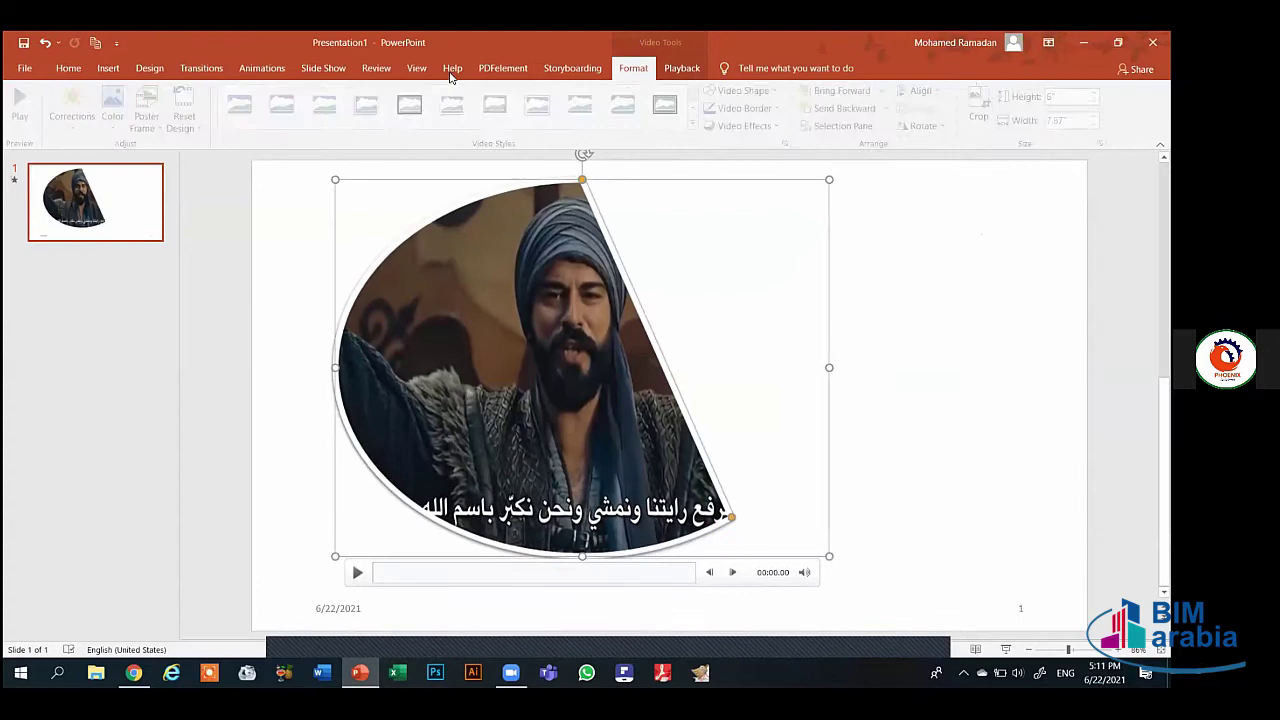
pyautogui.click(682, 70)
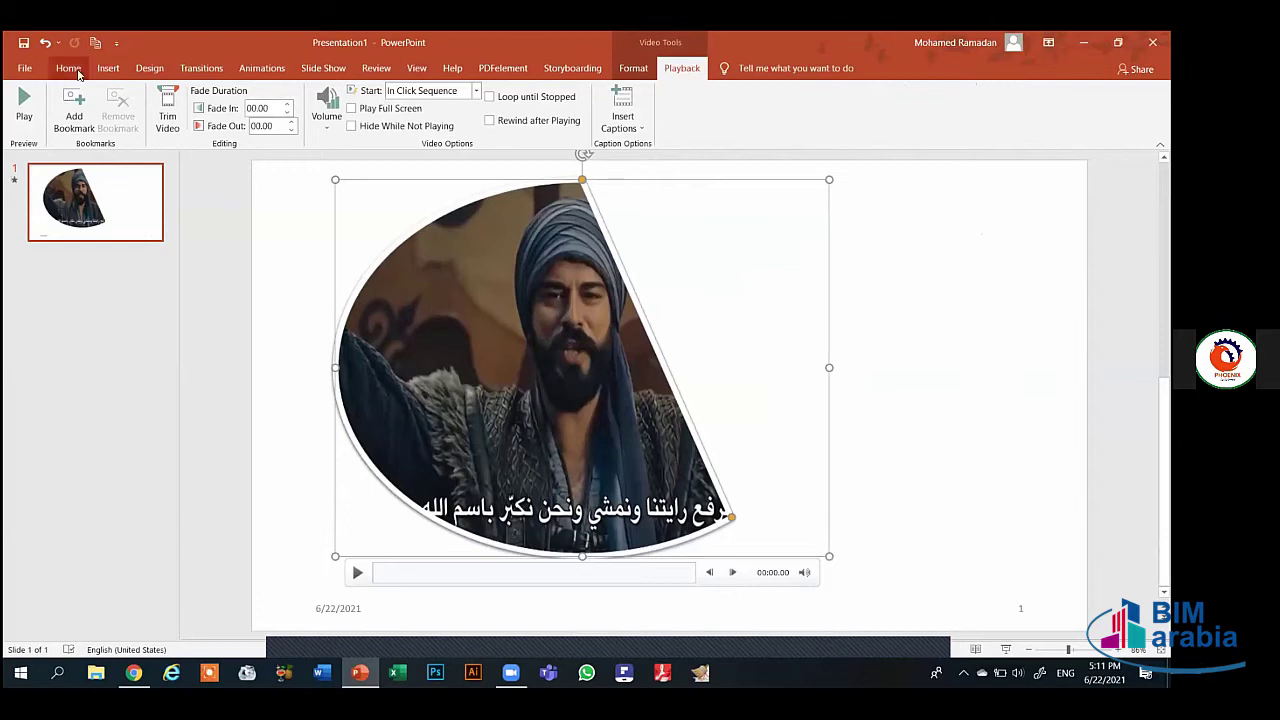
# Record a roughly 4-second sound and insert it on the slide as Recorded Sound
pyautogui.click(108, 68)
pyautogui.click(943, 197)
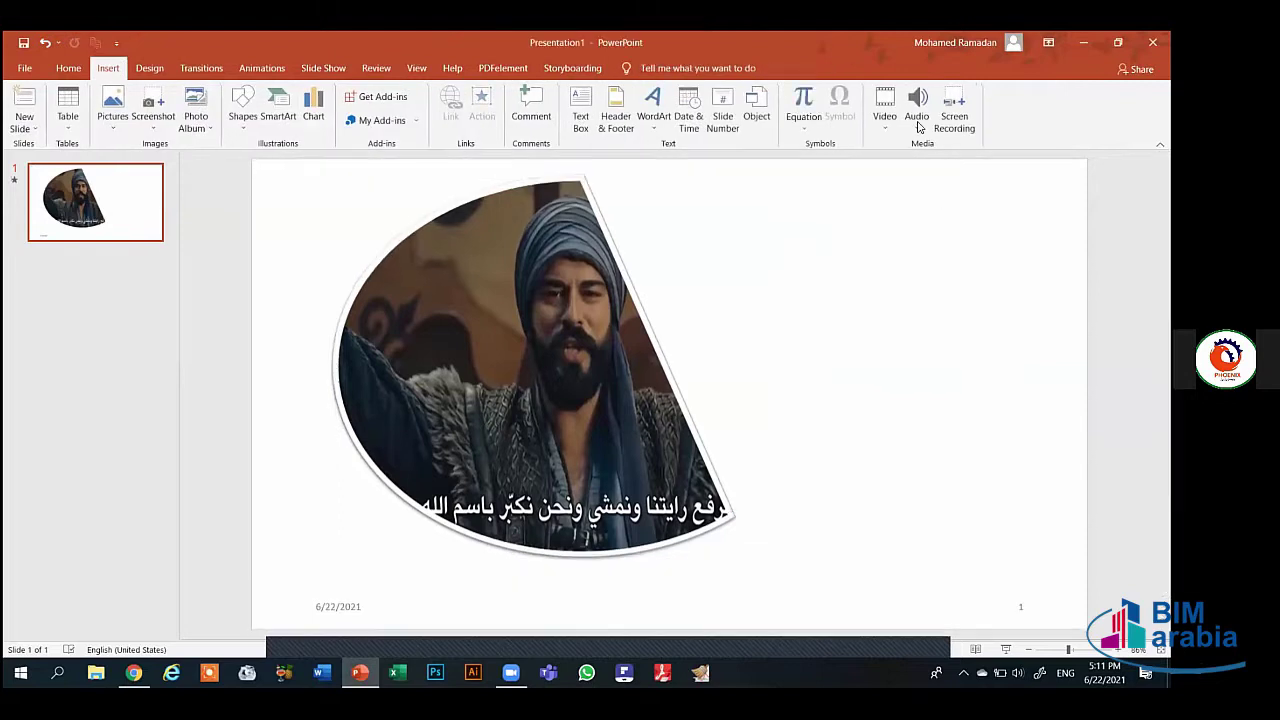
pyautogui.click(916, 105)
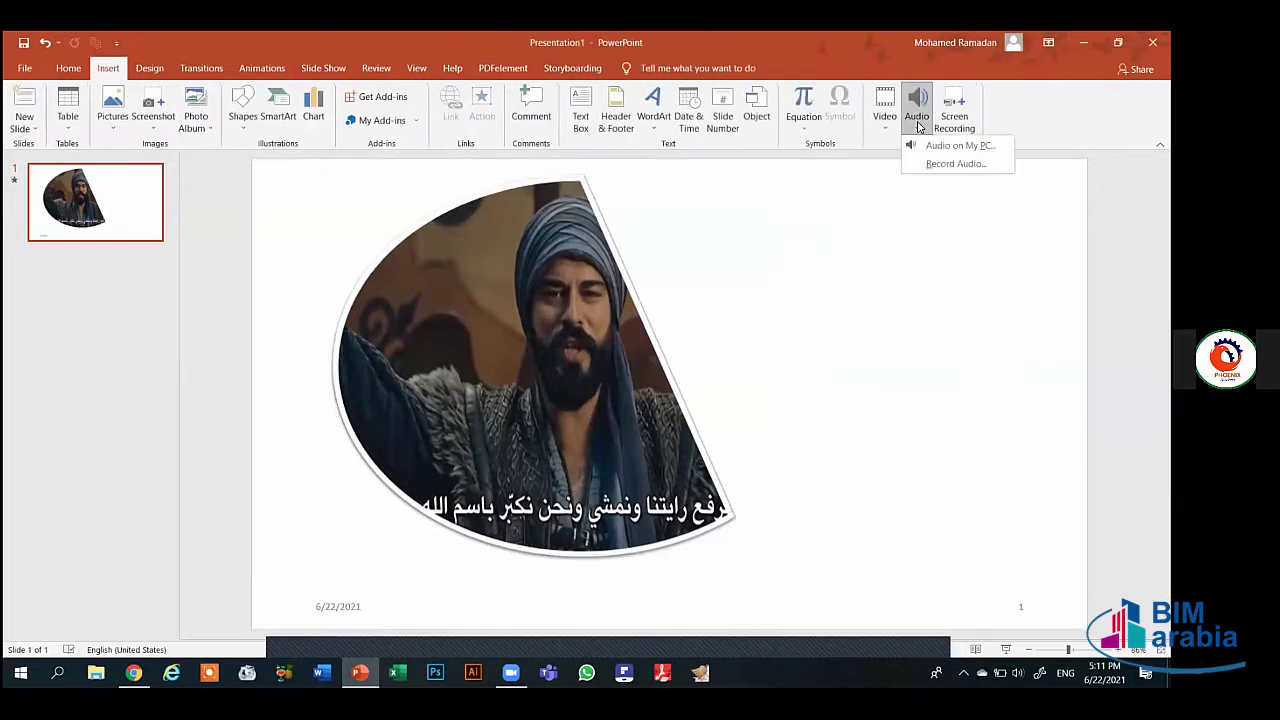
pyautogui.click(953, 165)
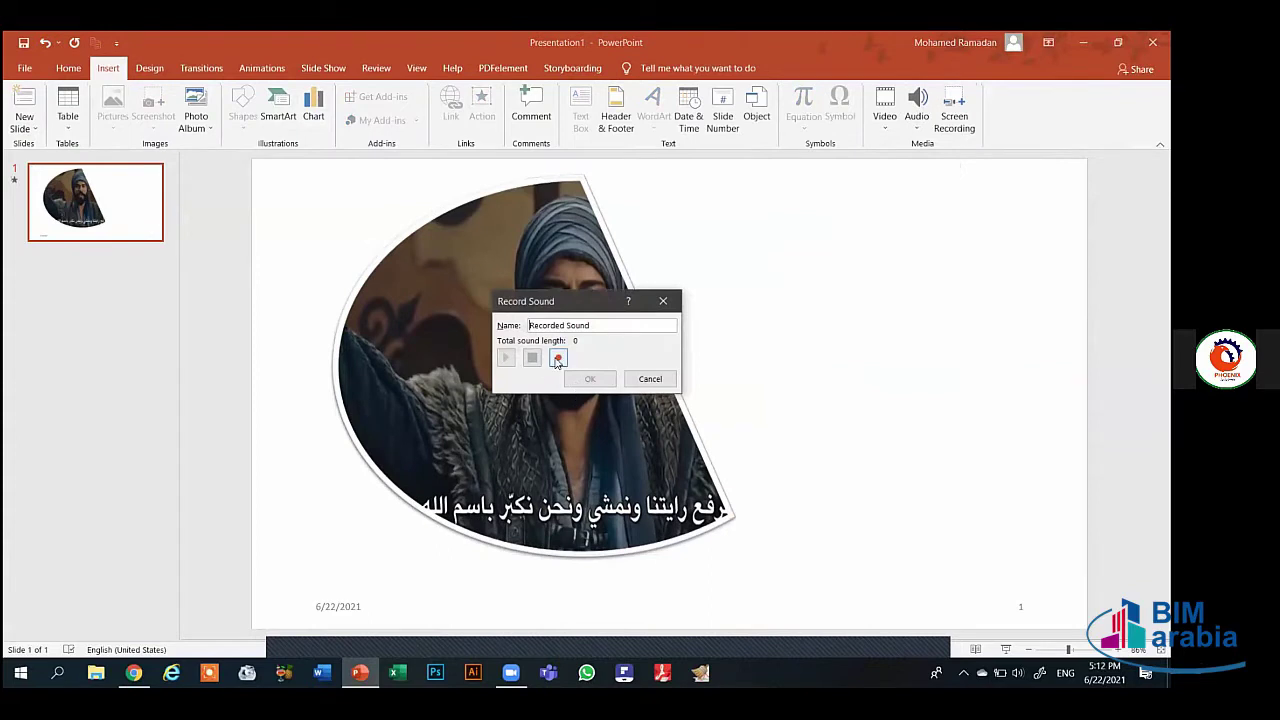
pyautogui.click(558, 358)
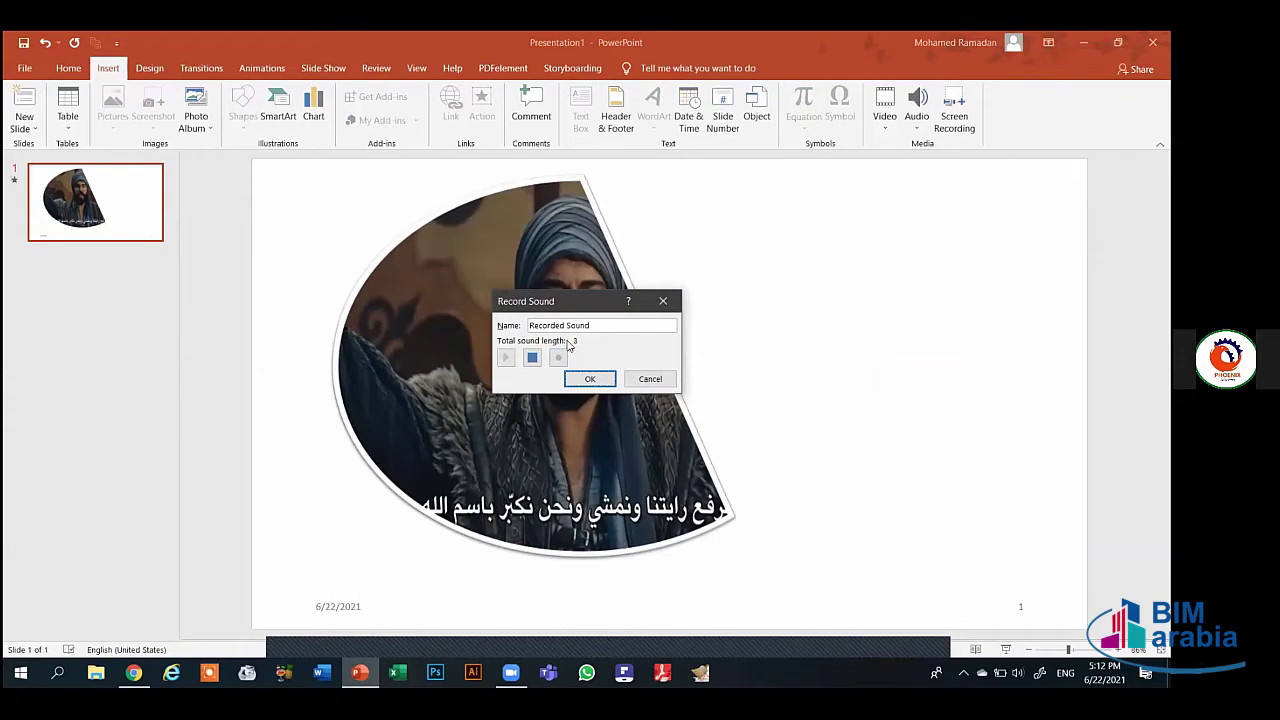
pyautogui.click(590, 380)
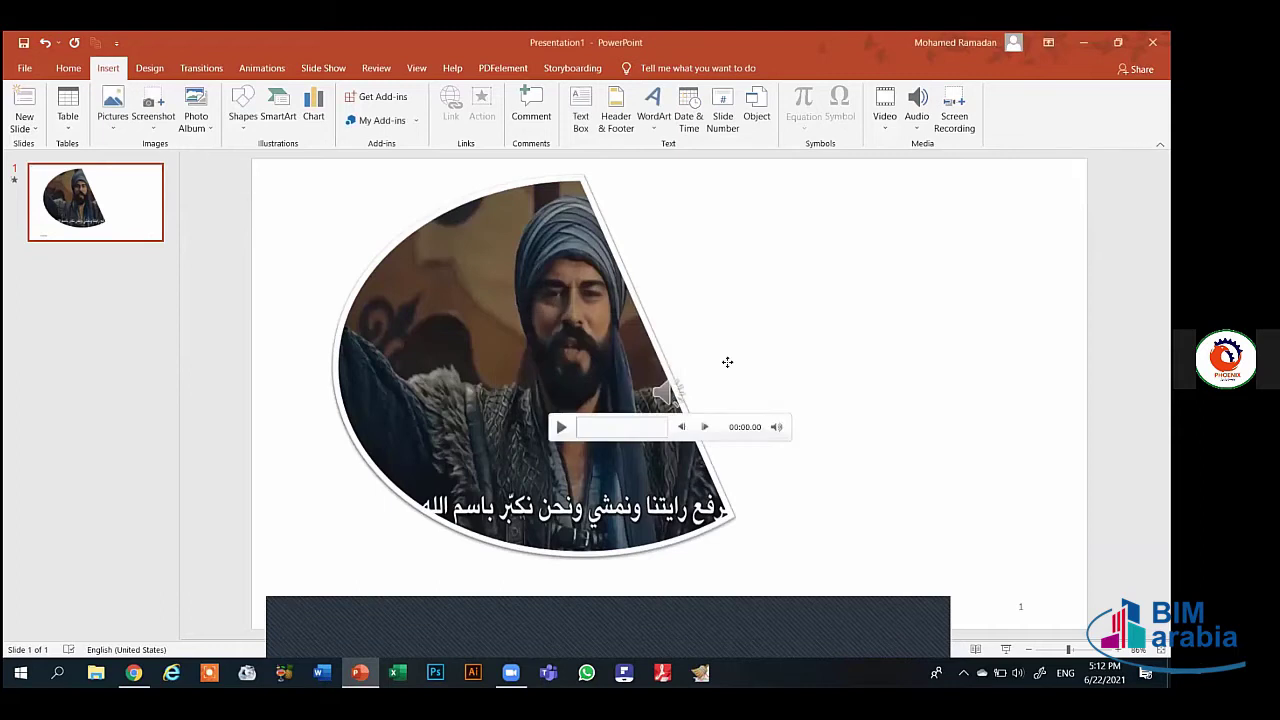
# Move the audio icon to the slide's upper right and preview the sound through 00:04.79
pyautogui.moveTo(665, 393); pyautogui.dragTo(870, 253)
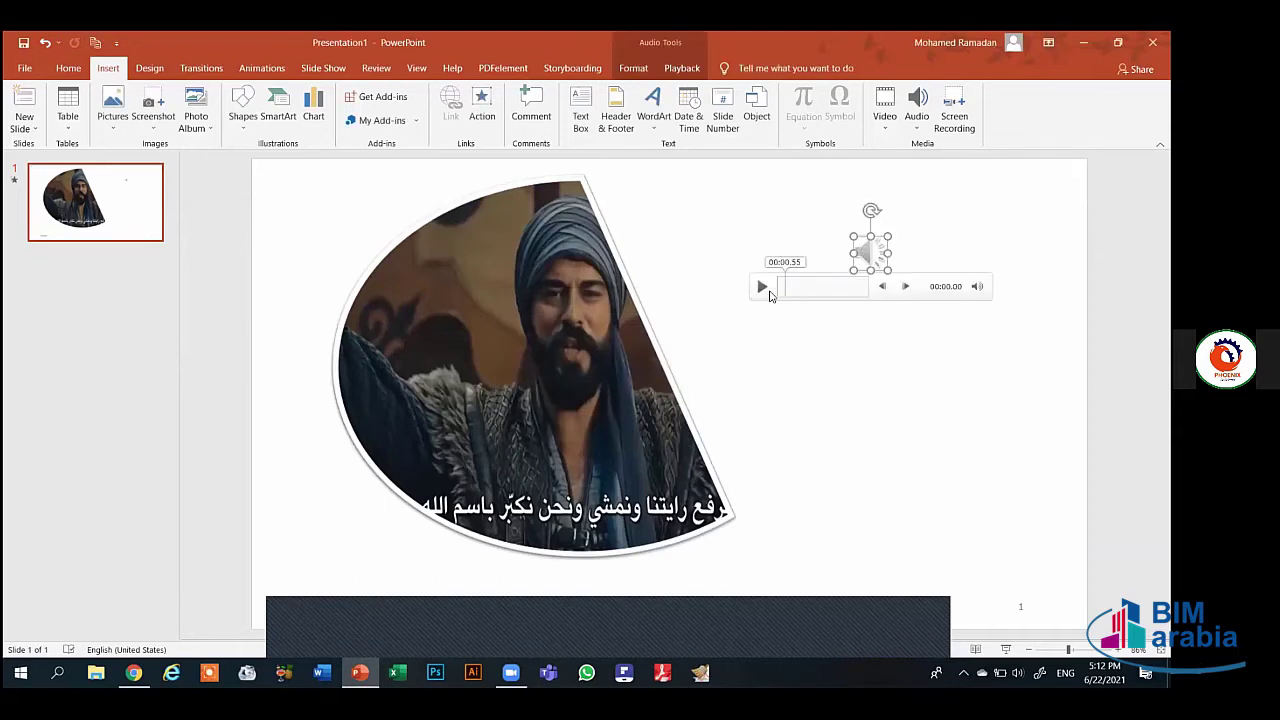
pyautogui.click(766, 289)
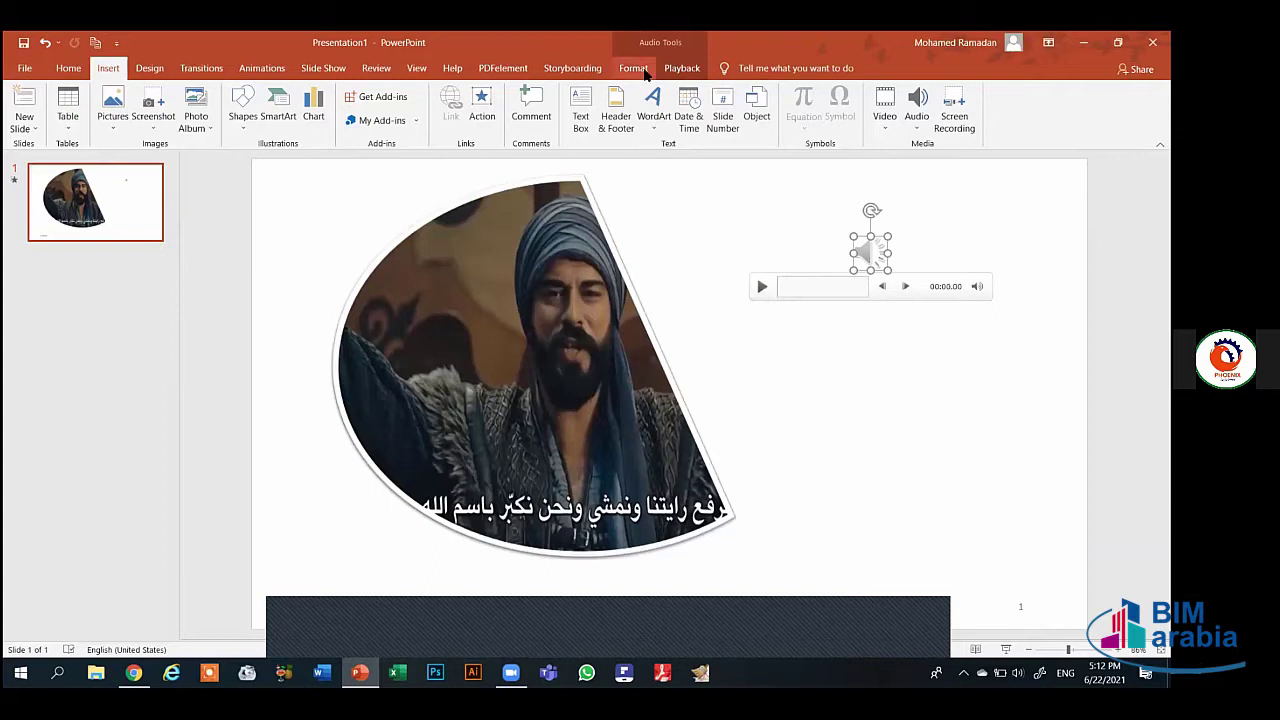
pyautogui.click(633, 68)
pyautogui.click(682, 68)
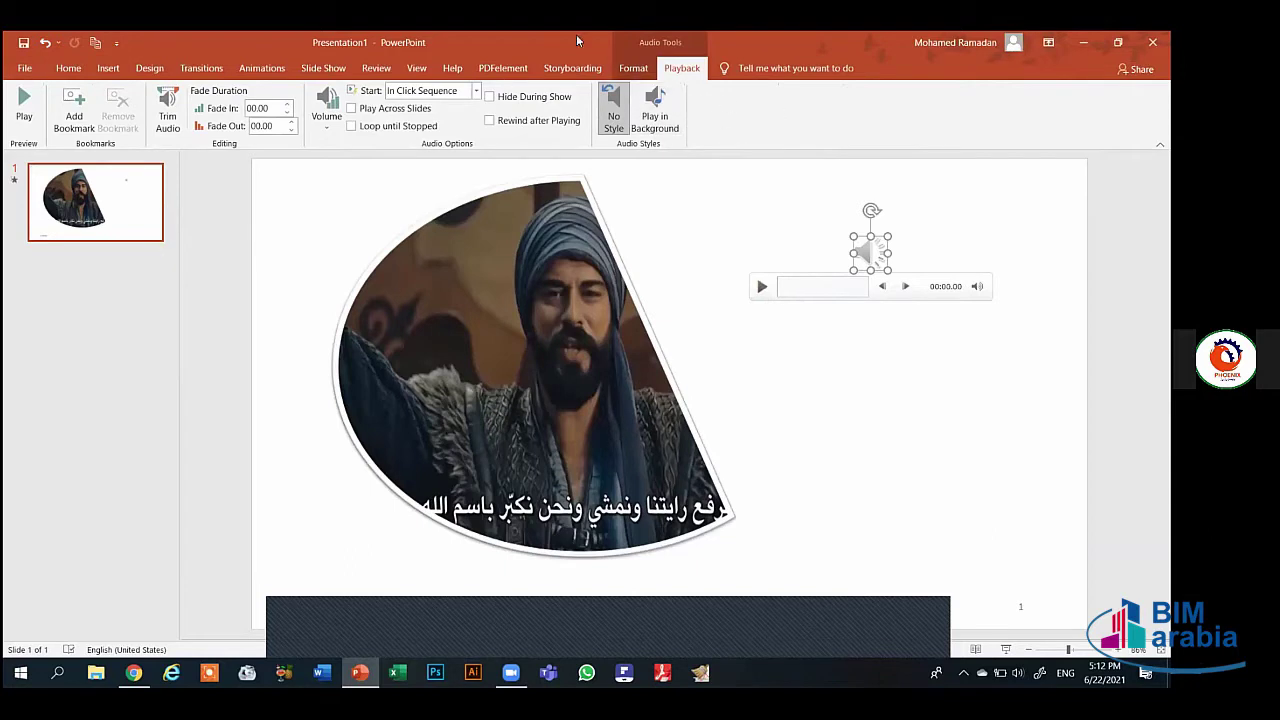
pyautogui.click(108, 70)
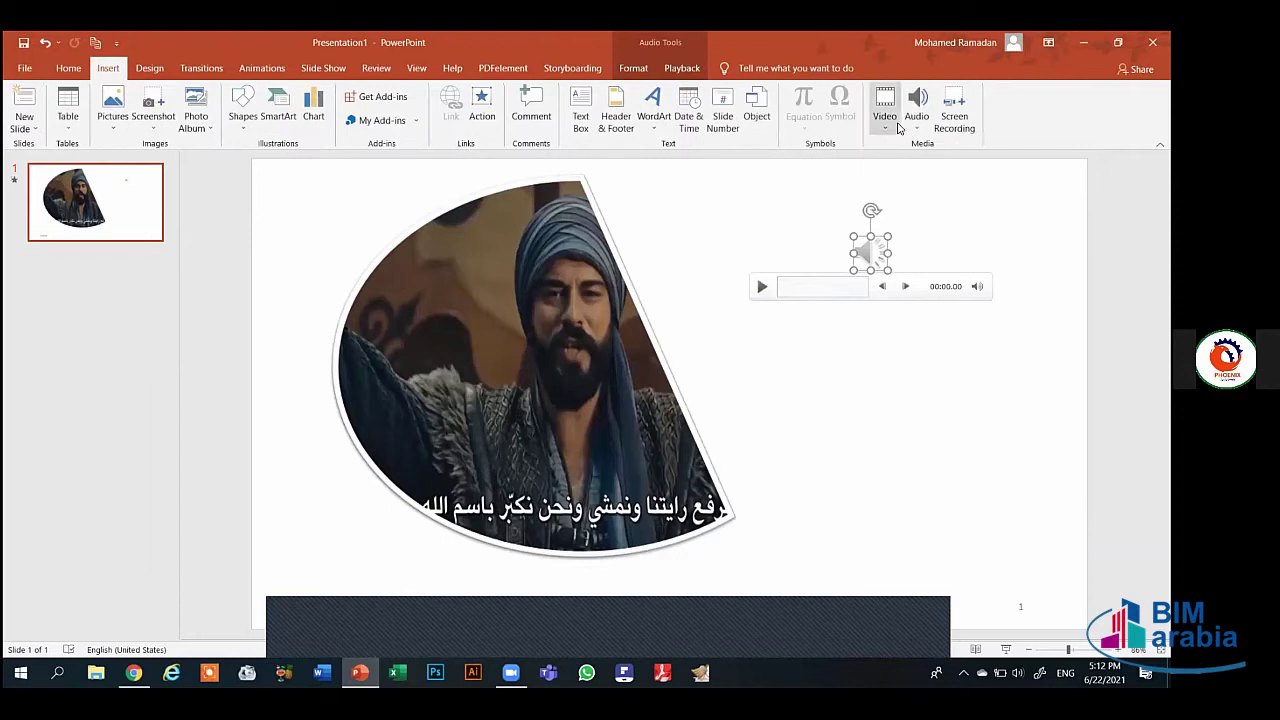
pyautogui.click(916, 108)
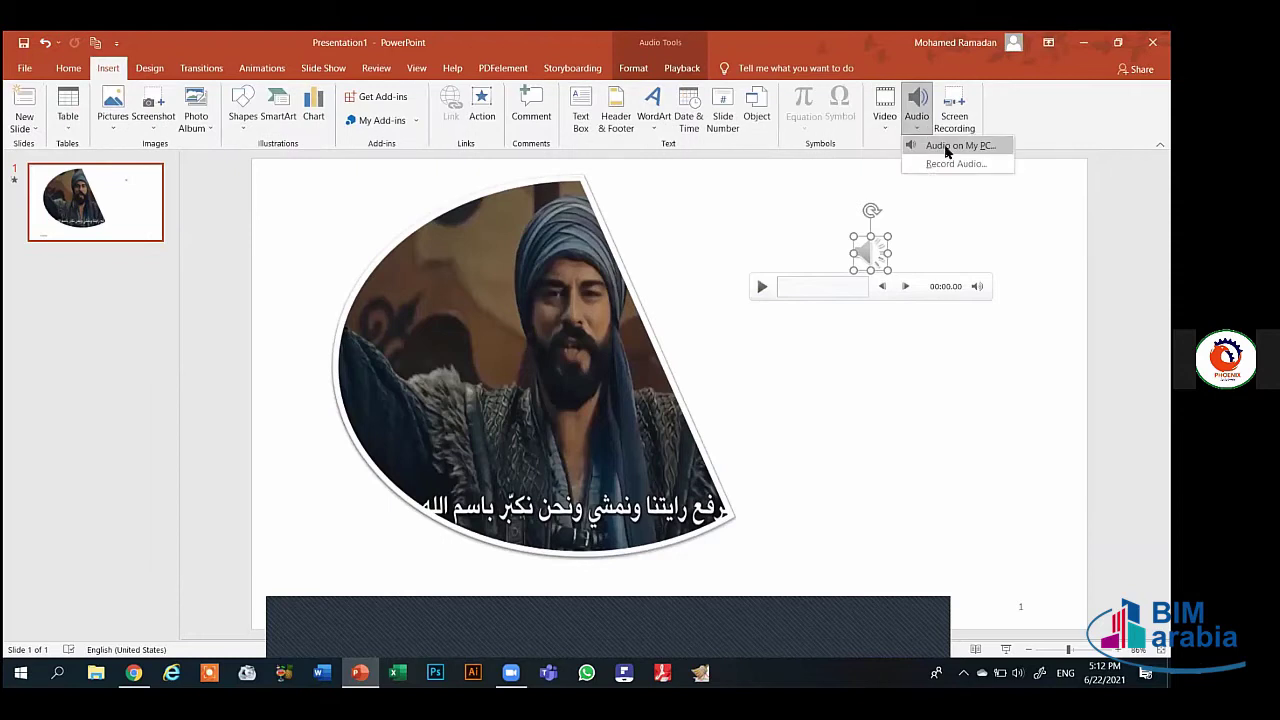
pyautogui.click(946, 147)
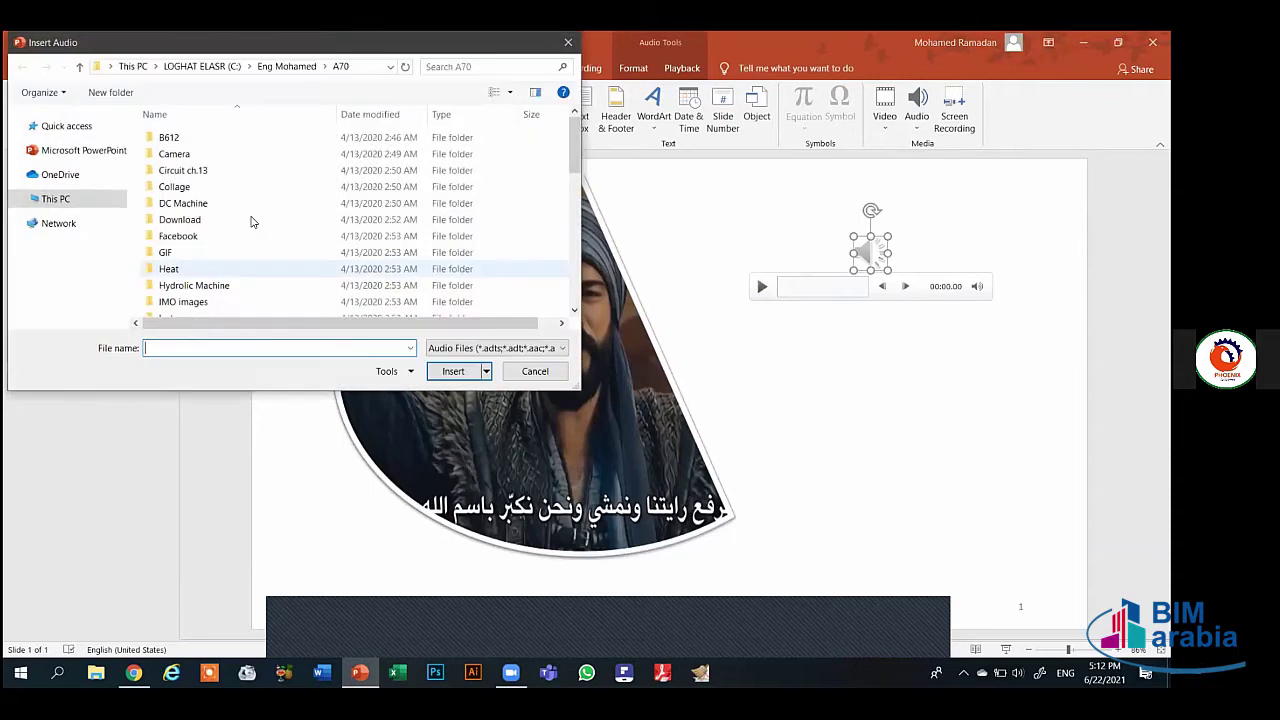
pyautogui.scroll(-10, 253, 222)
pyautogui.scroll(-3, 255, 250)
pyautogui.scroll(-3, 245, 280)
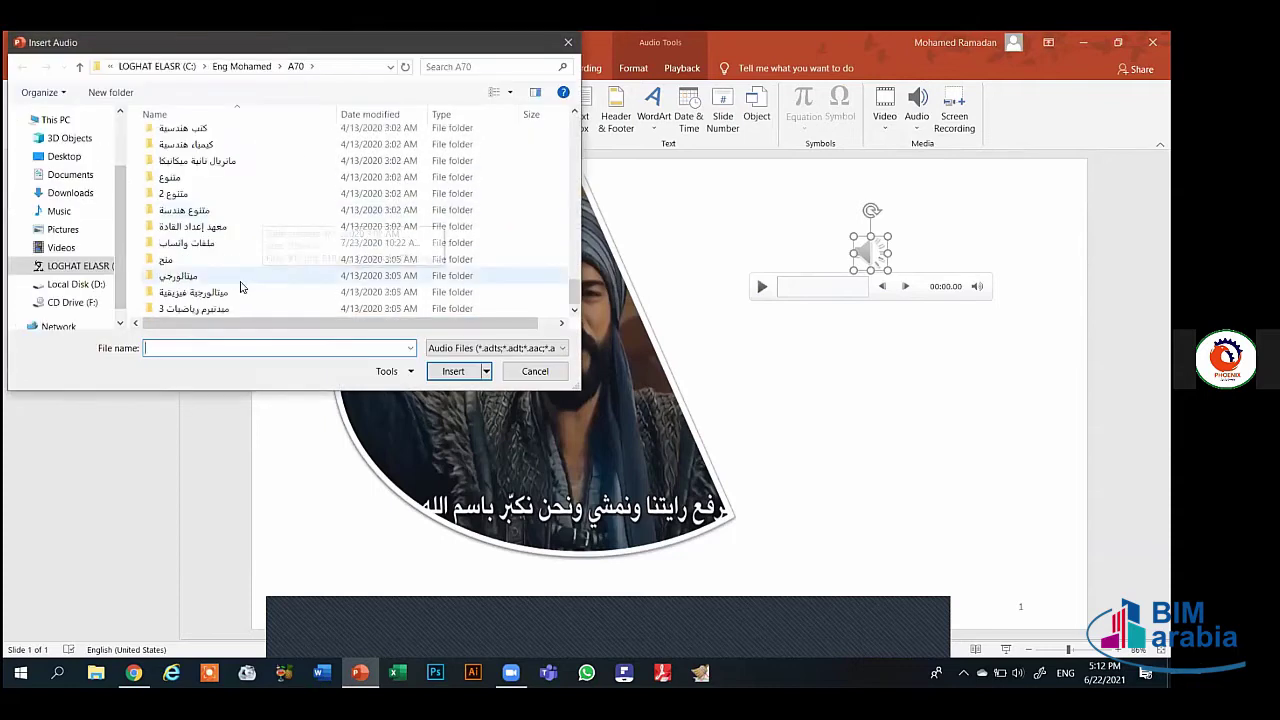
pyautogui.scroll(-3, 245, 280)
pyautogui.scroll(-3, 210, 235)
pyautogui.scroll(4, 205, 228)
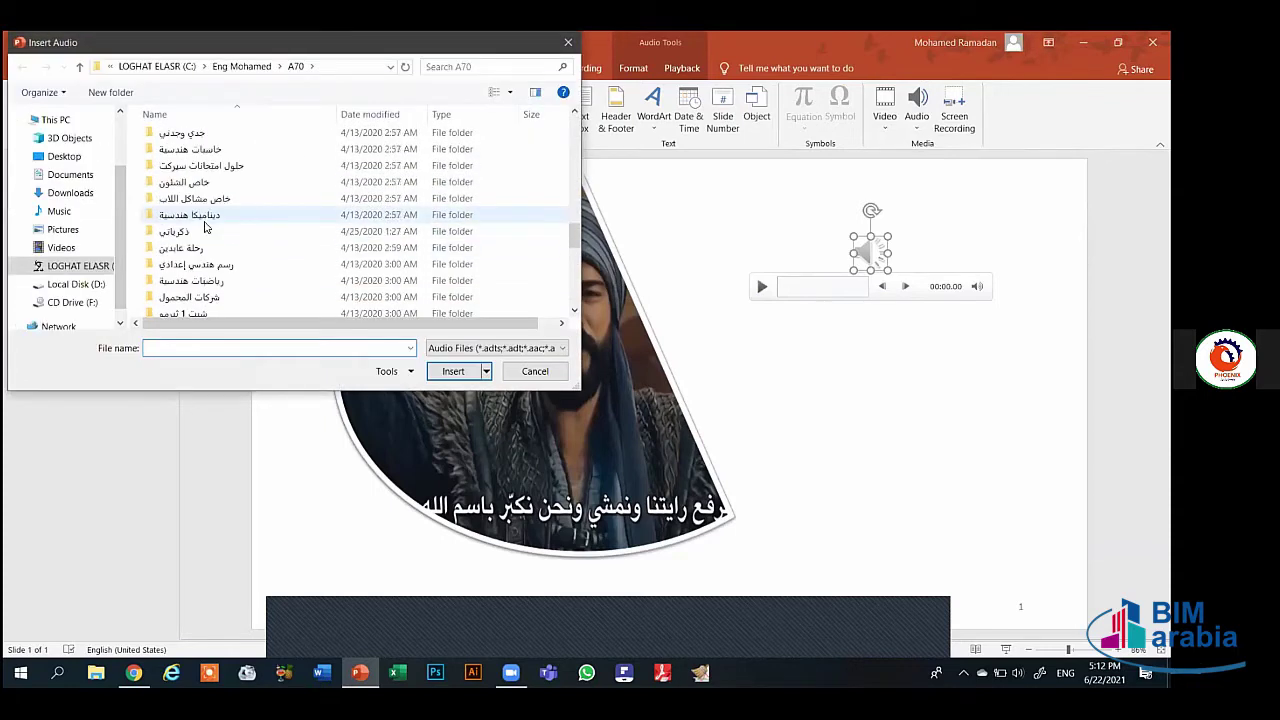
pyautogui.scroll(6, 205, 228)
pyautogui.scroll(2, 205, 228)
pyautogui.scroll(-3, 206, 228)
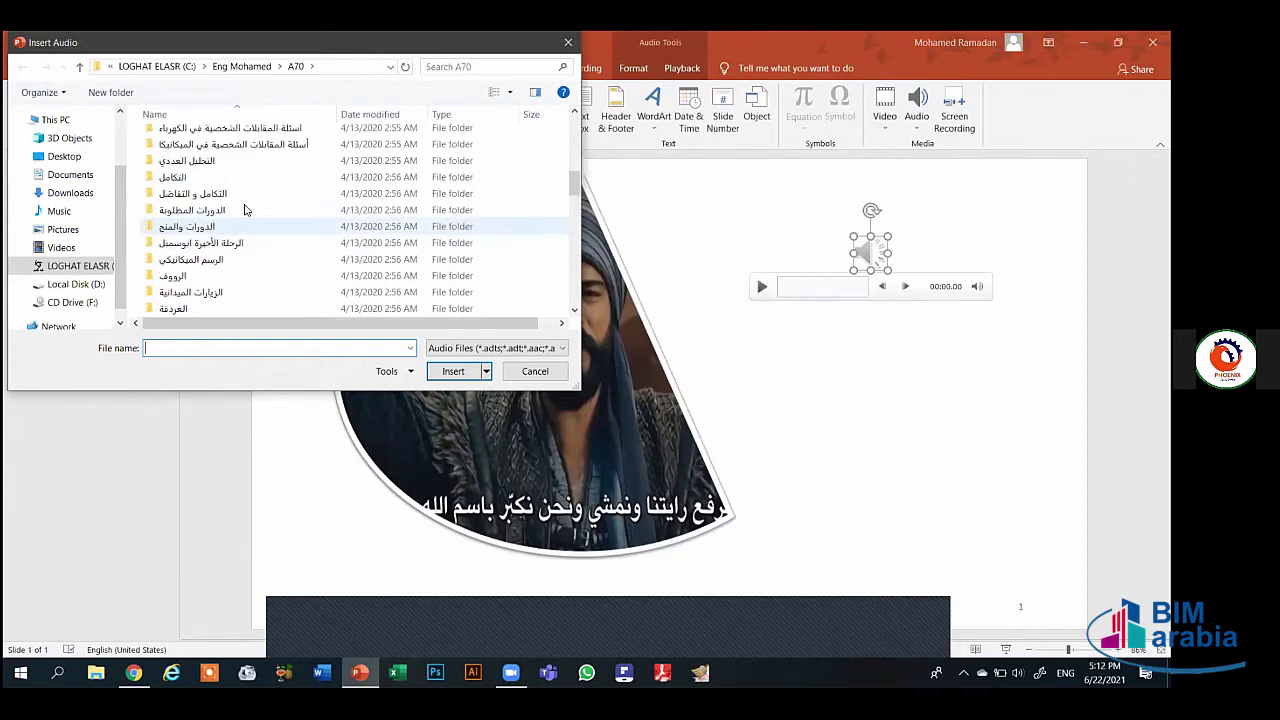
pyautogui.scroll(3, 245, 210)
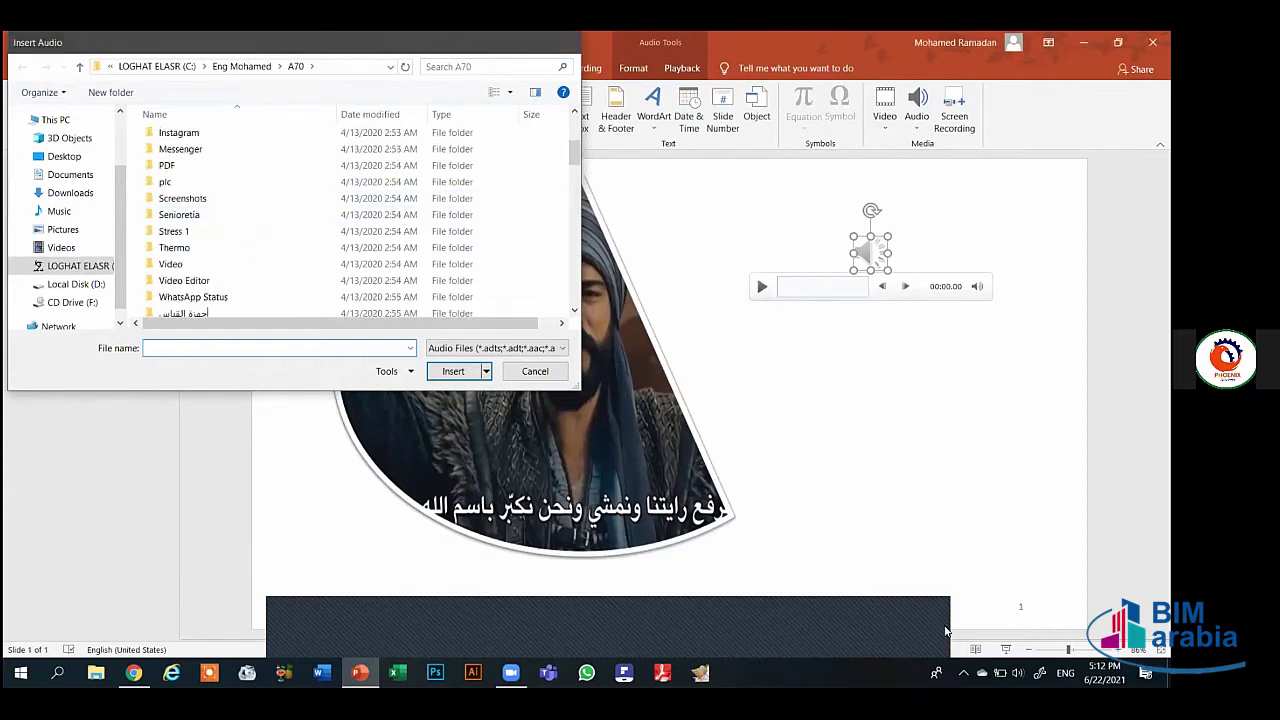
pyautogui.press('Escape')
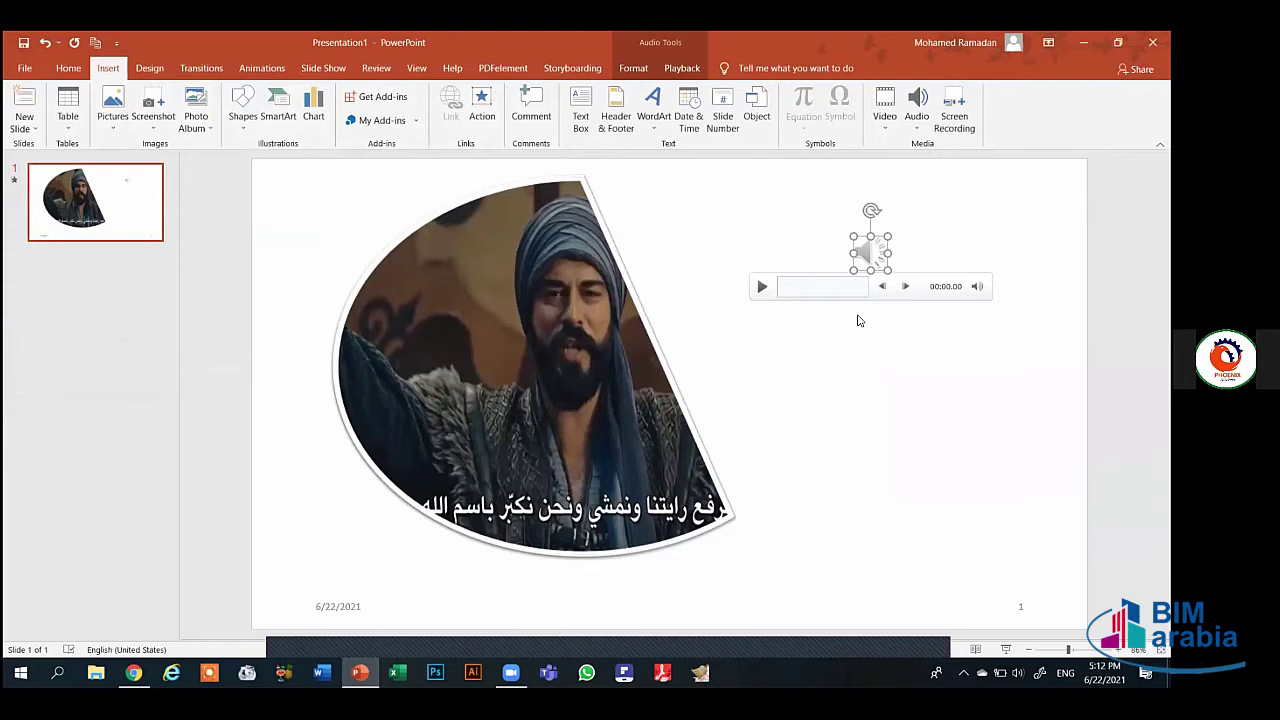
# Start a screen recording of the desktop after choosing a capture area with Select Area
pyautogui.click(966, 121)
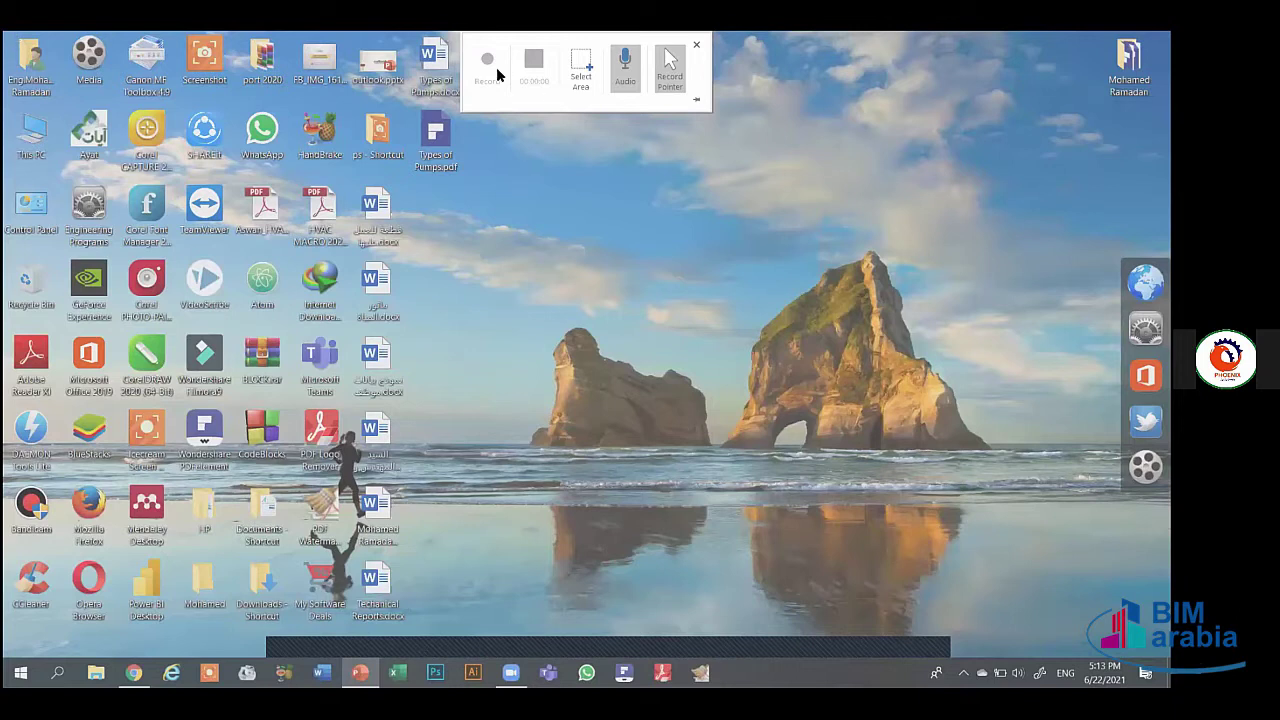
pyautogui.click(583, 80)
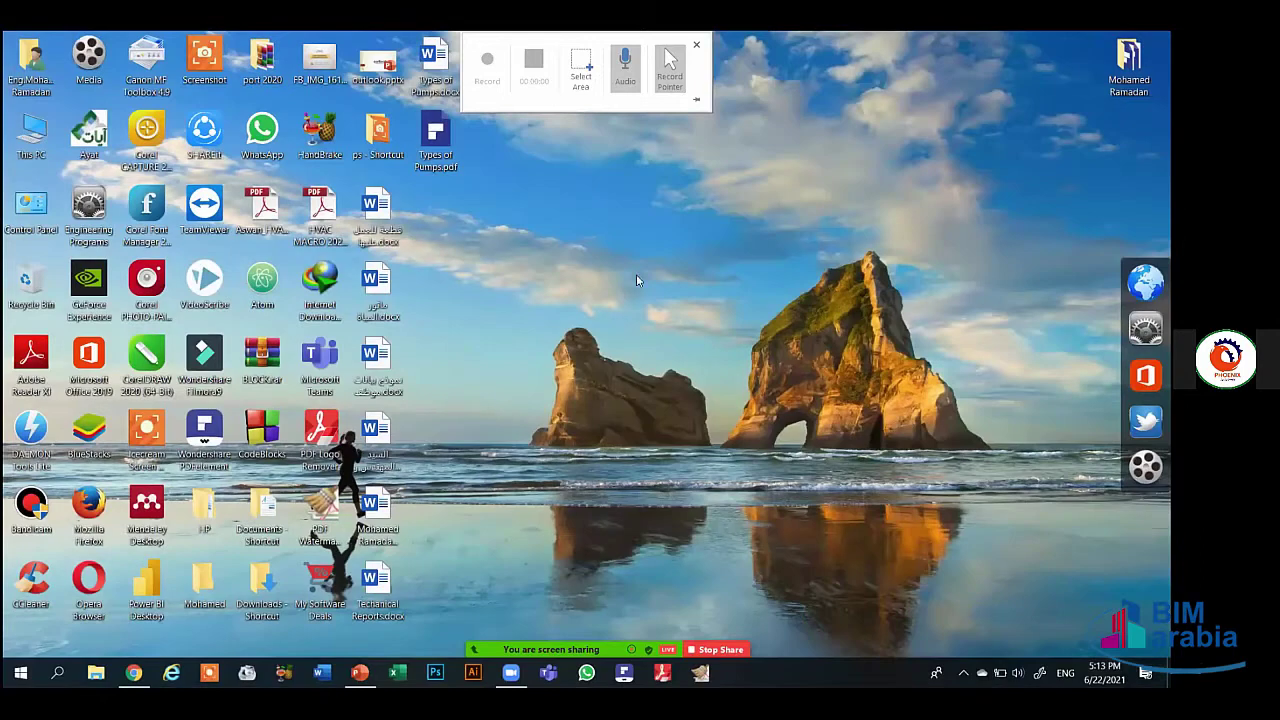
pyautogui.click(575, 87)
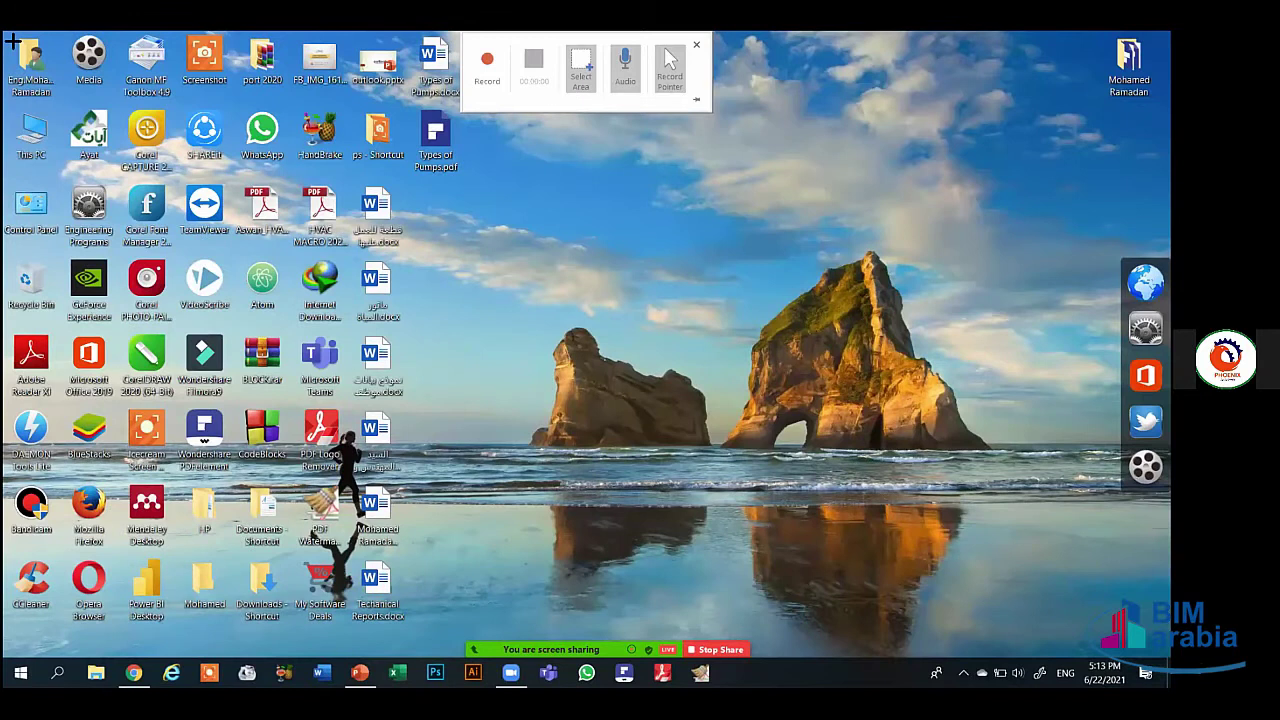
pyautogui.moveTo(308, 124); pyautogui.dragTo(652, 450)
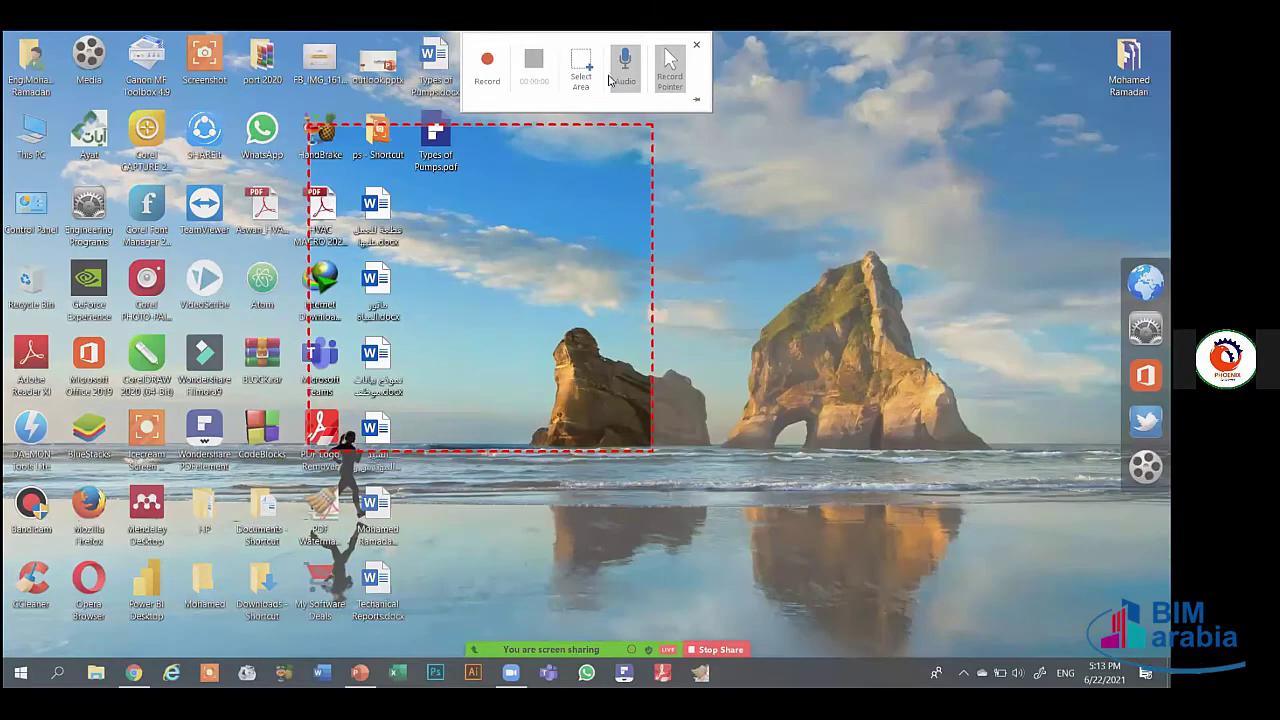
pyautogui.press('super+shift+r')
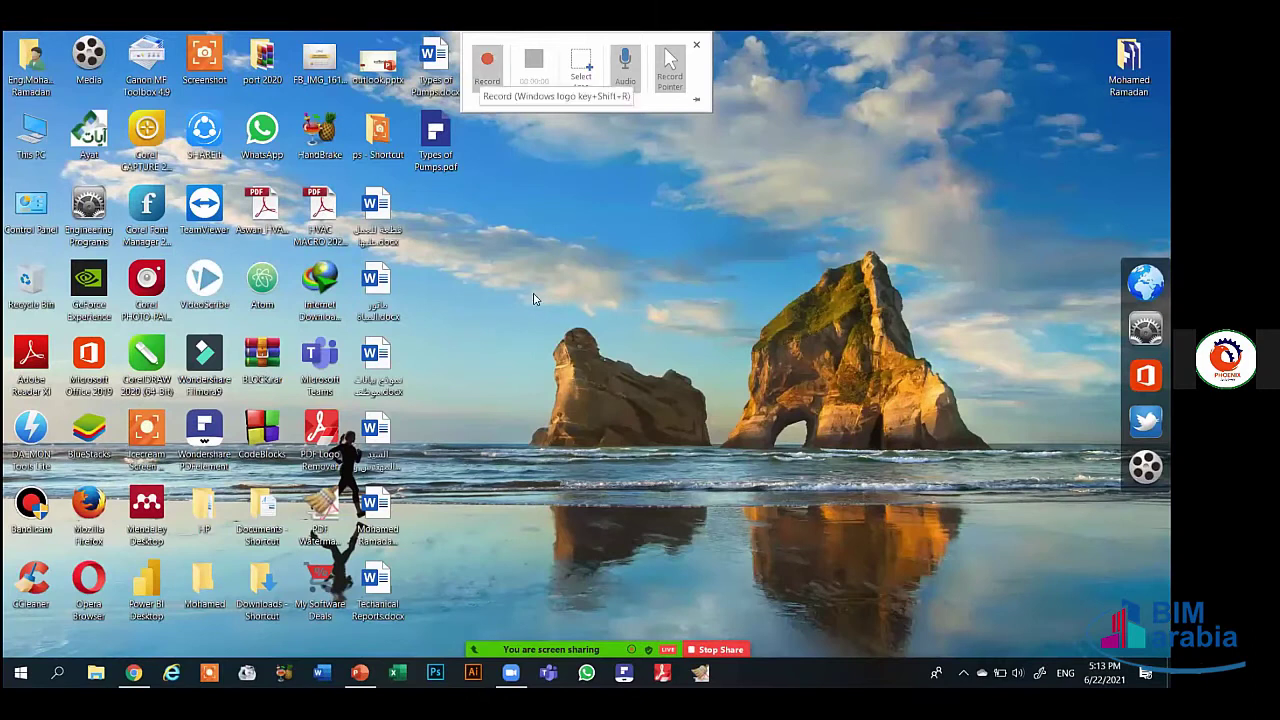
pyautogui.click(486, 62)
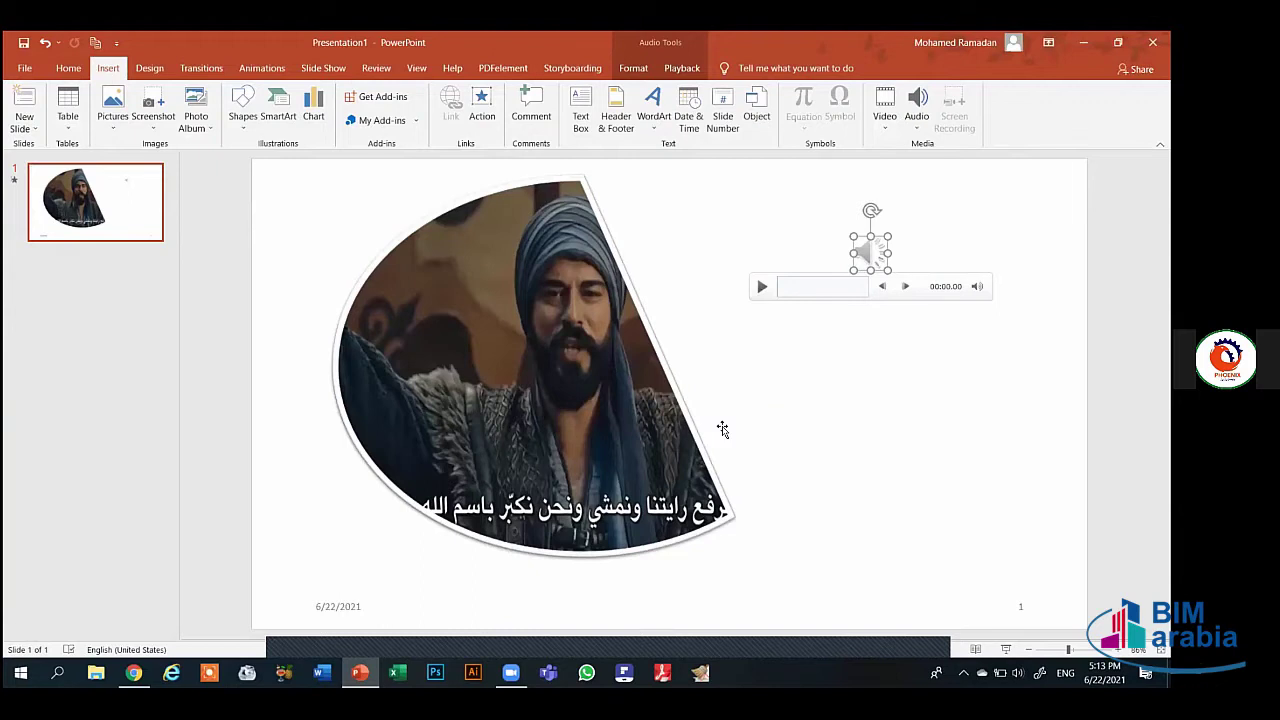
# Pause and resume the screen recording, then stop it with Windows+Shift+Q to insert it on slide 1
pyautogui.moveTo(1083, 42)
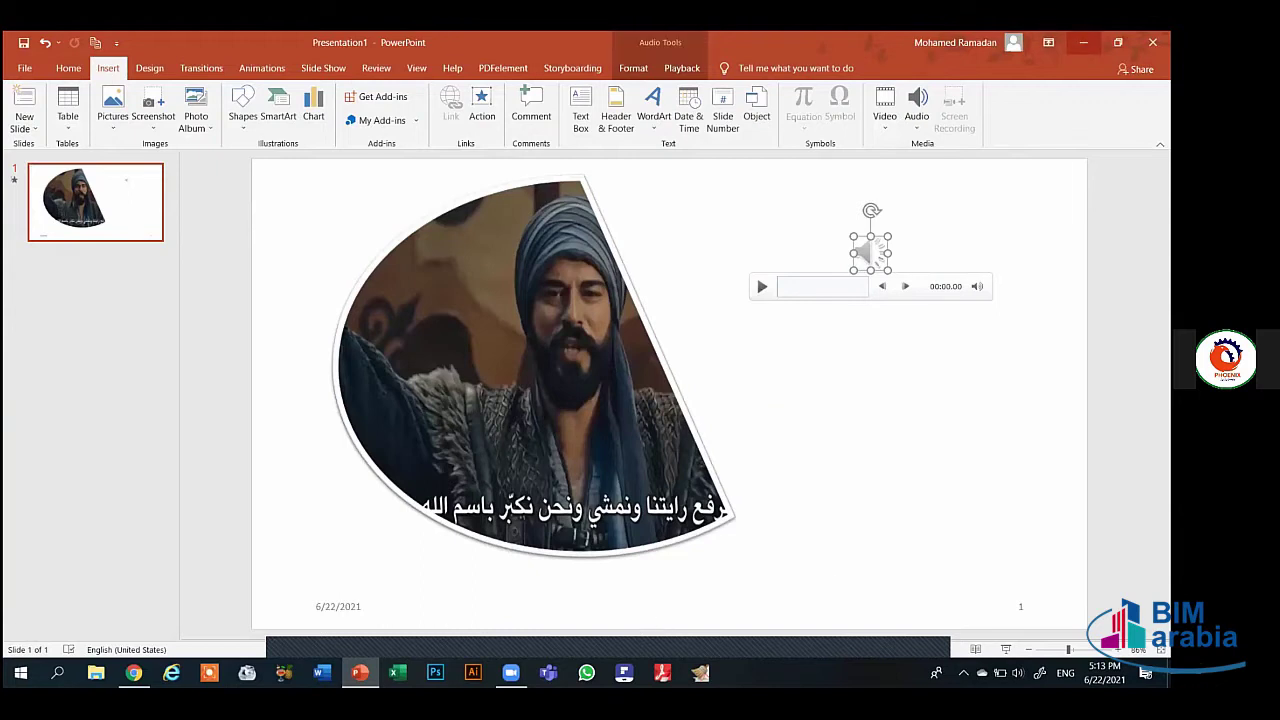
pyautogui.moveTo(581, 34)
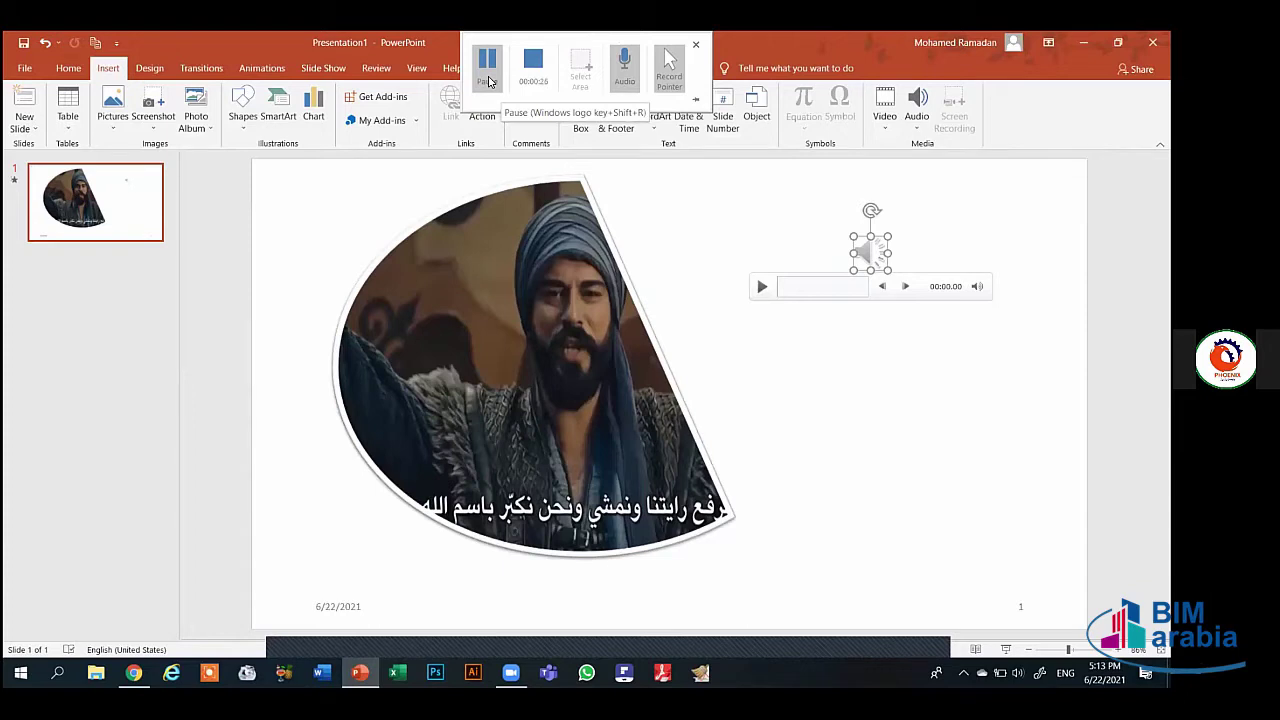
pyautogui.hotkey('alt', 'r')
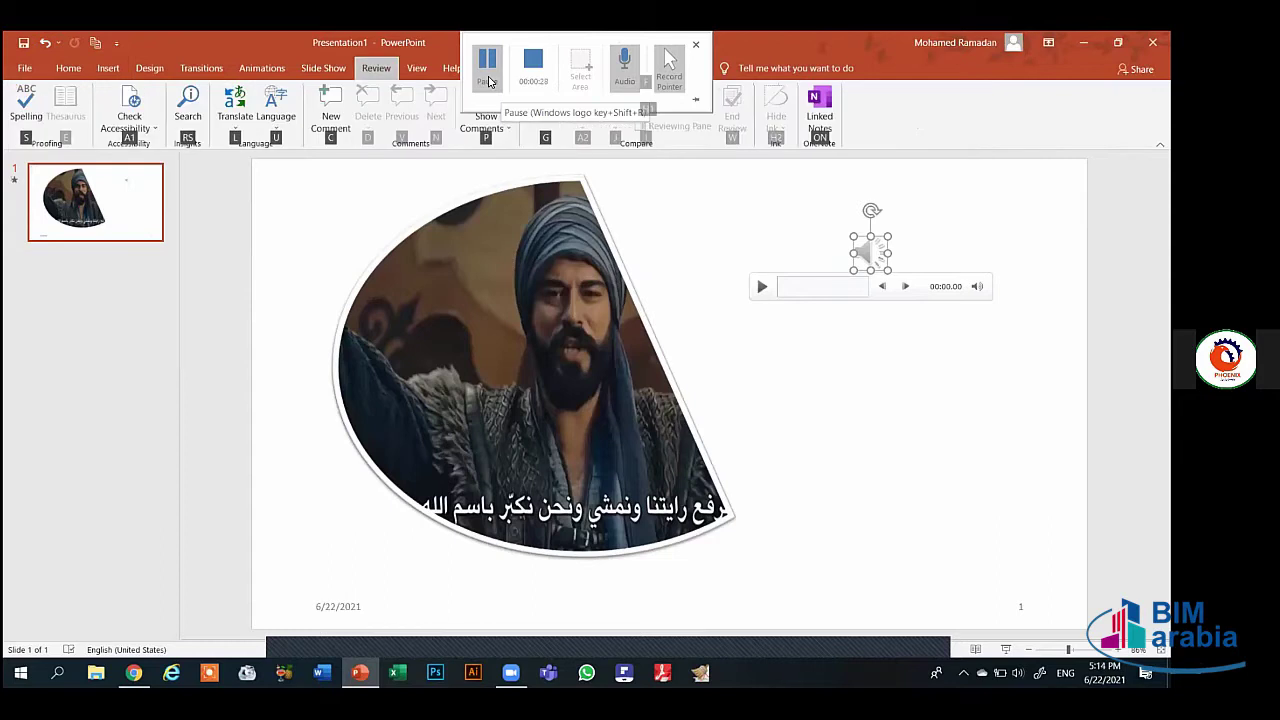
pyautogui.click(489, 81)
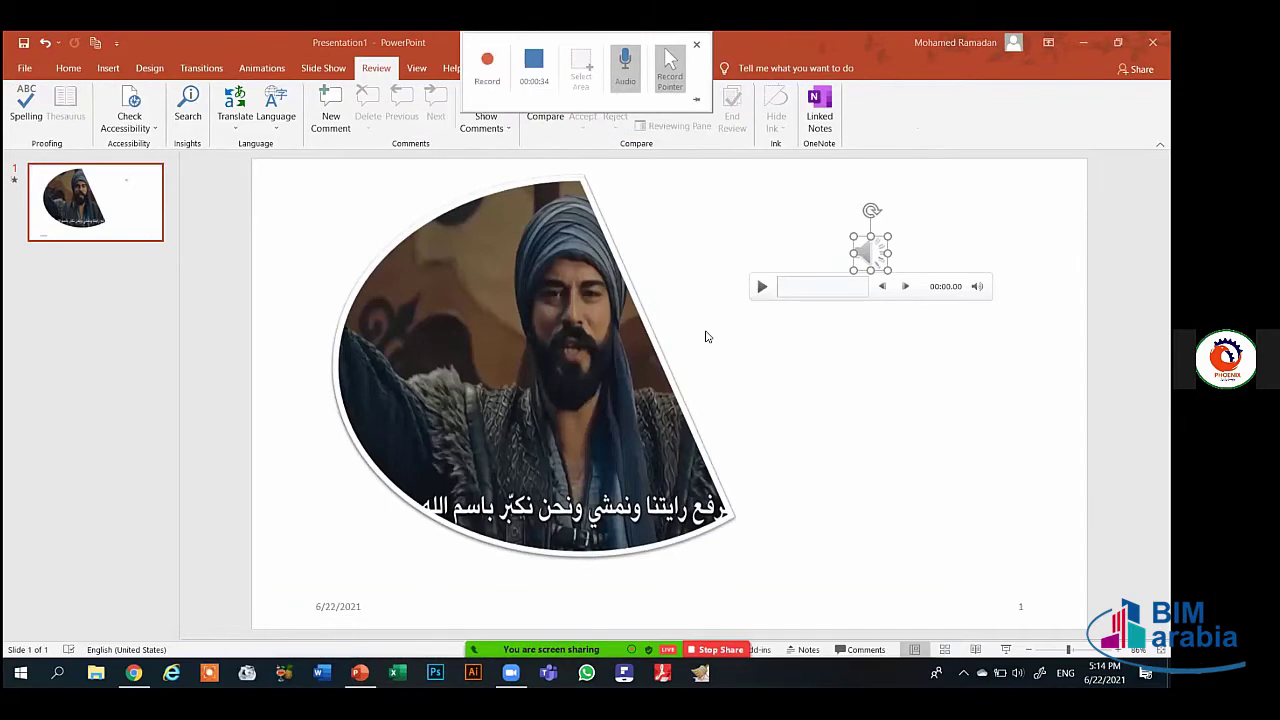
pyautogui.click(497, 66)
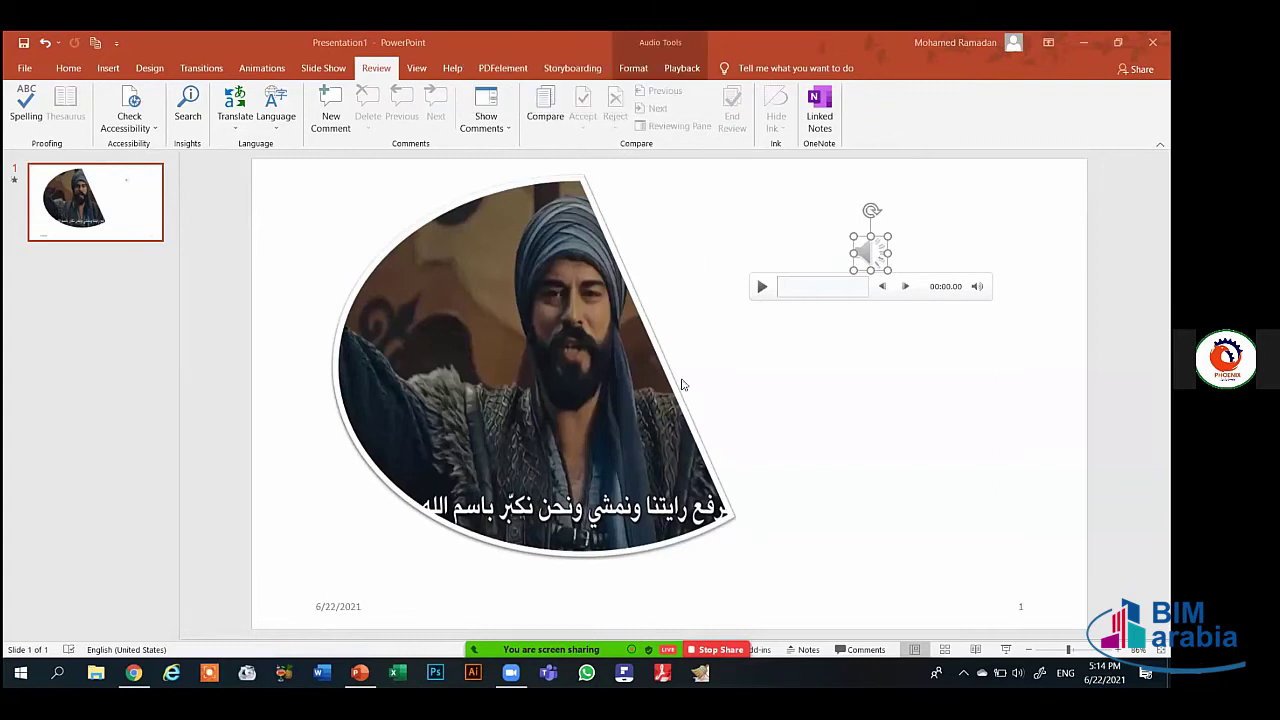
pyautogui.moveTo(621, 37)
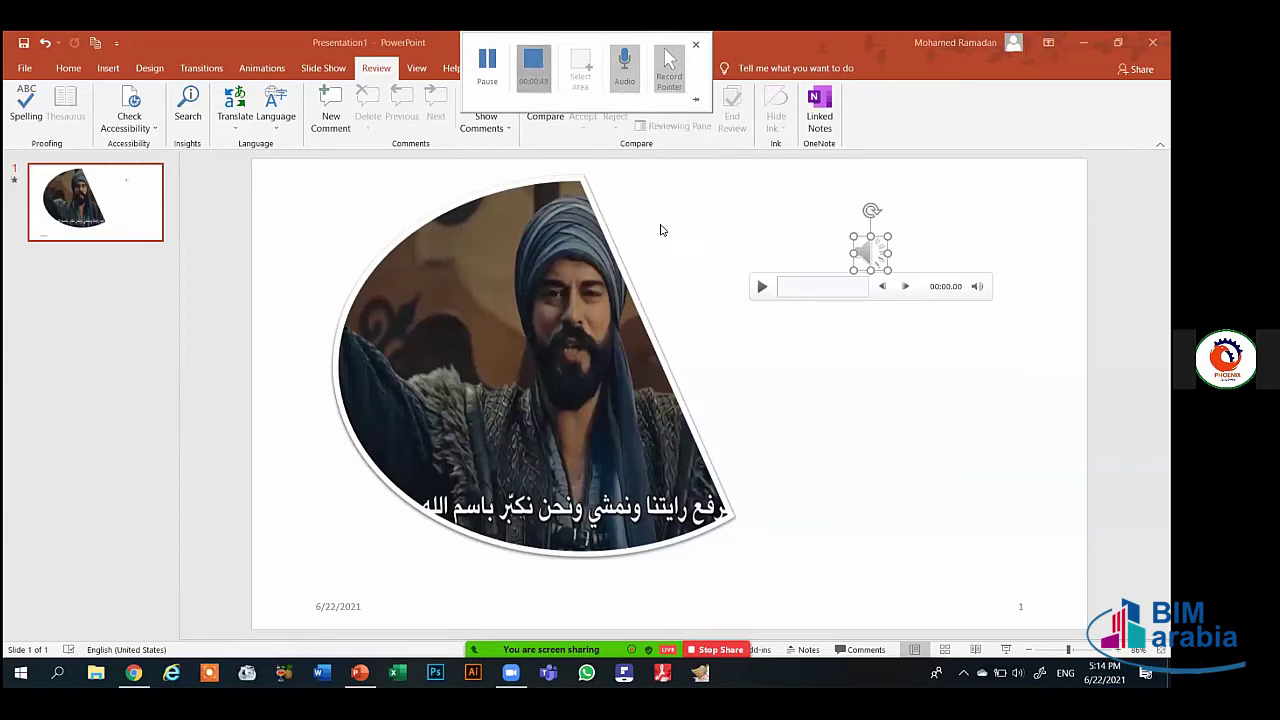
pyautogui.press('super+shift+q')
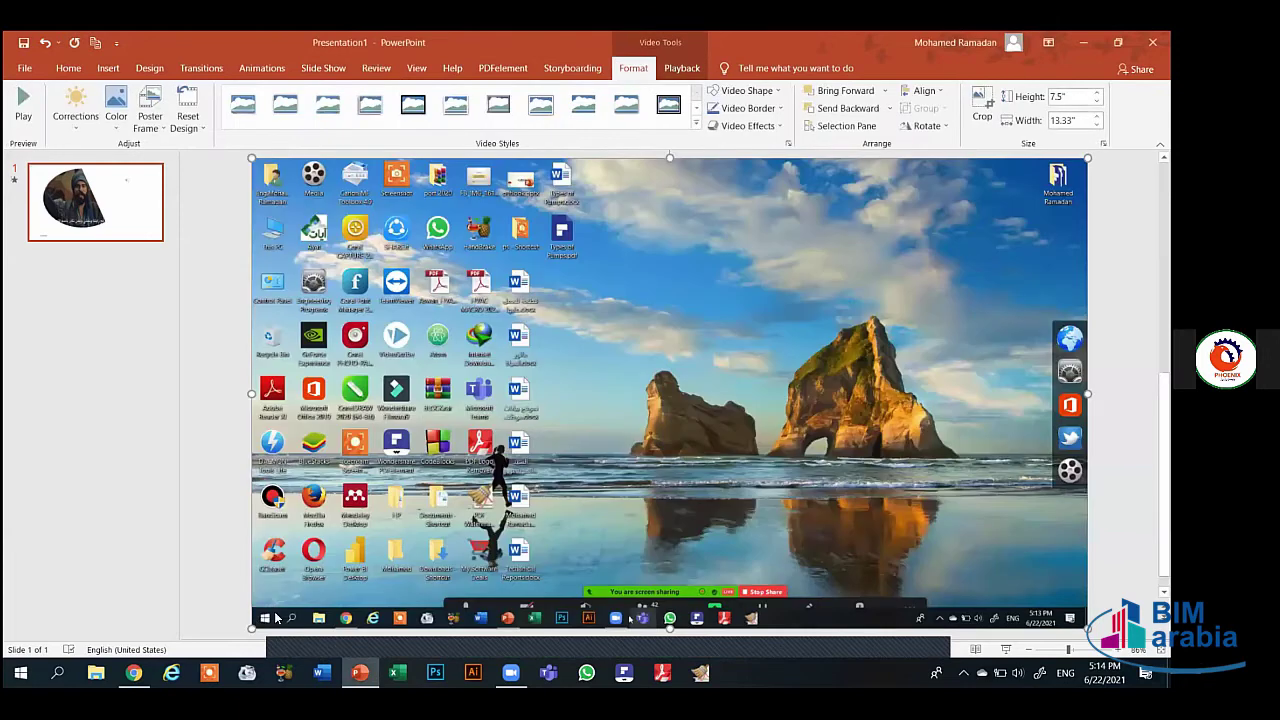
# Play the inserted desktop recording with the system volume raised, then pause and step it back
pyautogui.click(276, 616)
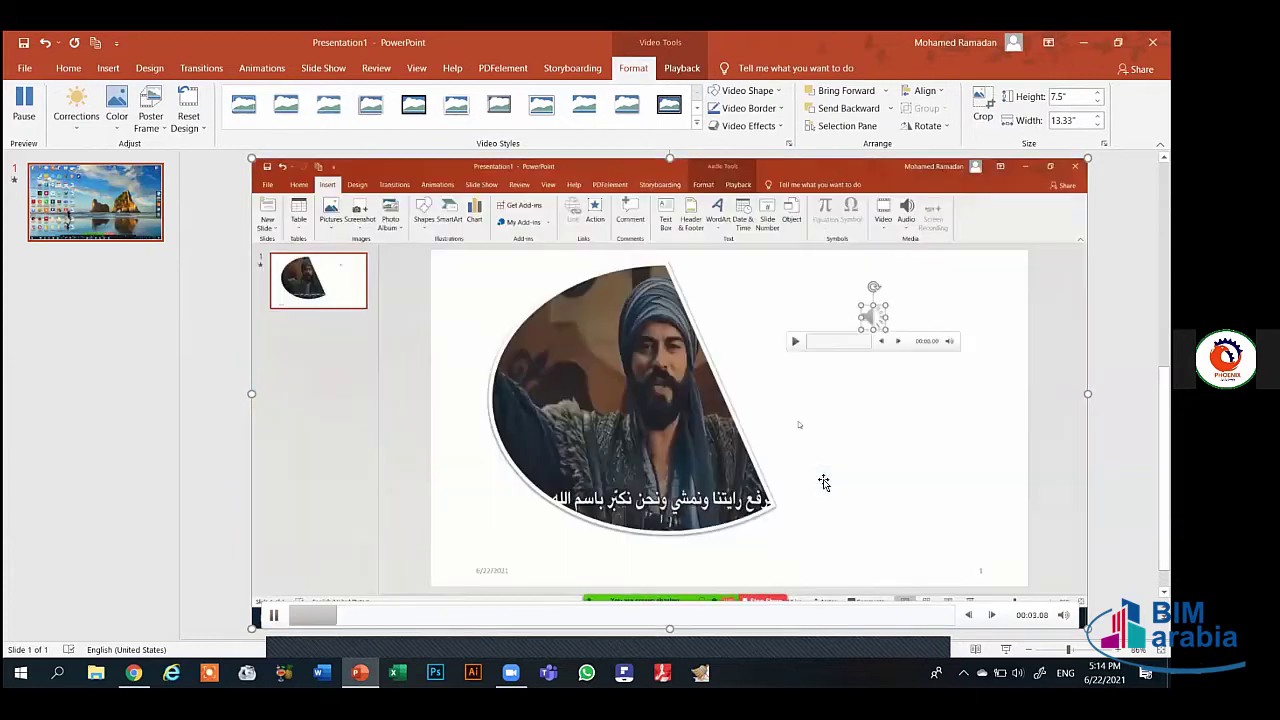
pyautogui.press('XF86AudioLowerVolume')
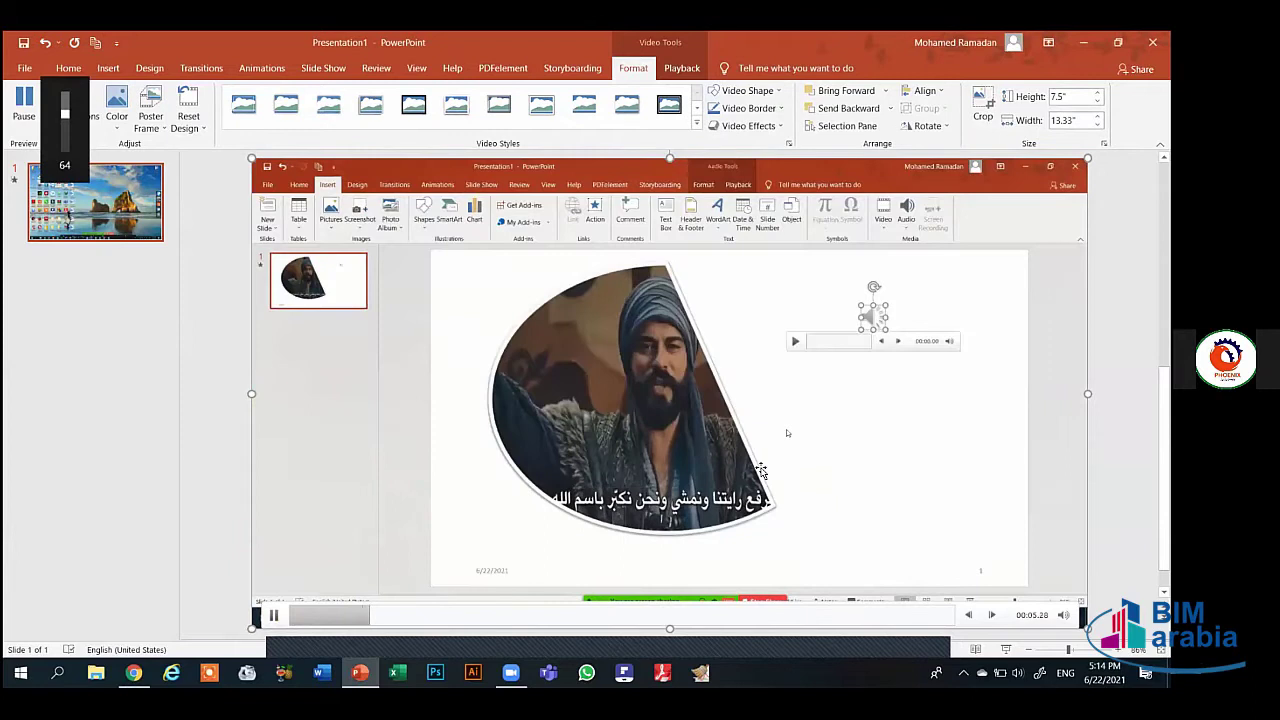
pyautogui.press('XF86AudioRaiseVolume')
pyautogui.press('XF86AudioRaiseVolume')
pyautogui.press('XF86AudioRaiseVolume')
pyautogui.press('XF86AudioRaiseVolume')
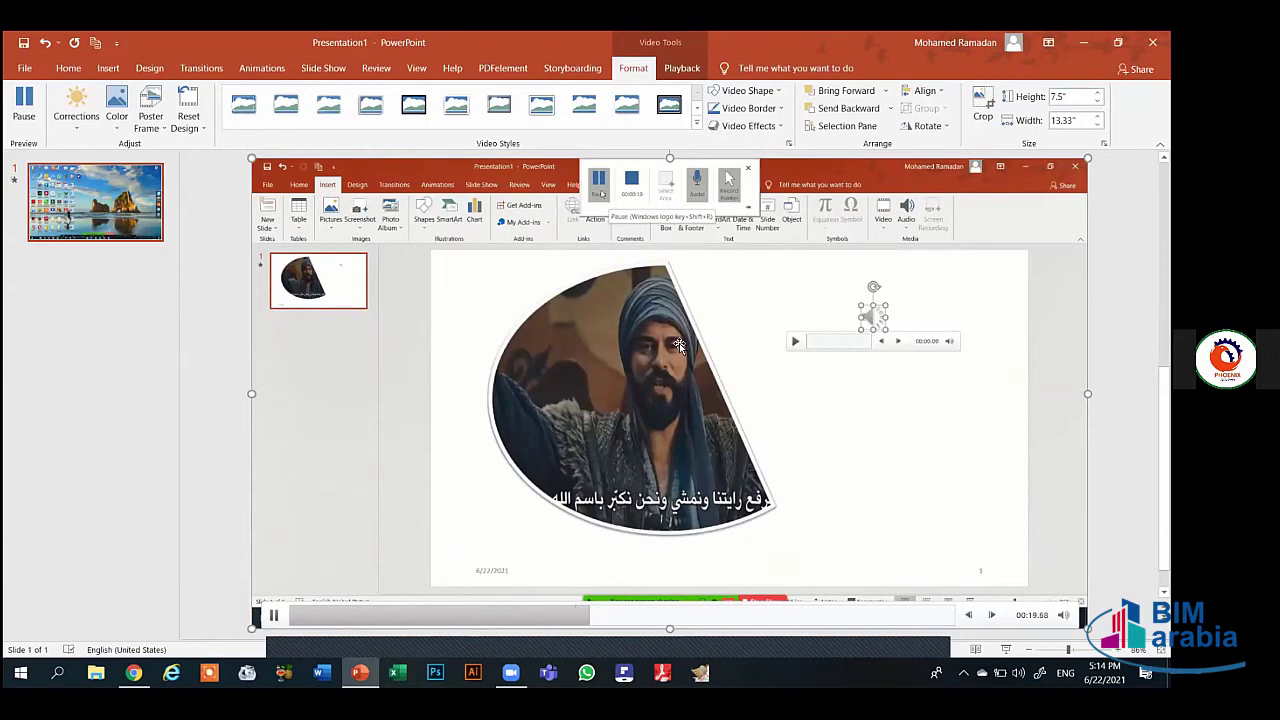
pyautogui.click(969, 617)
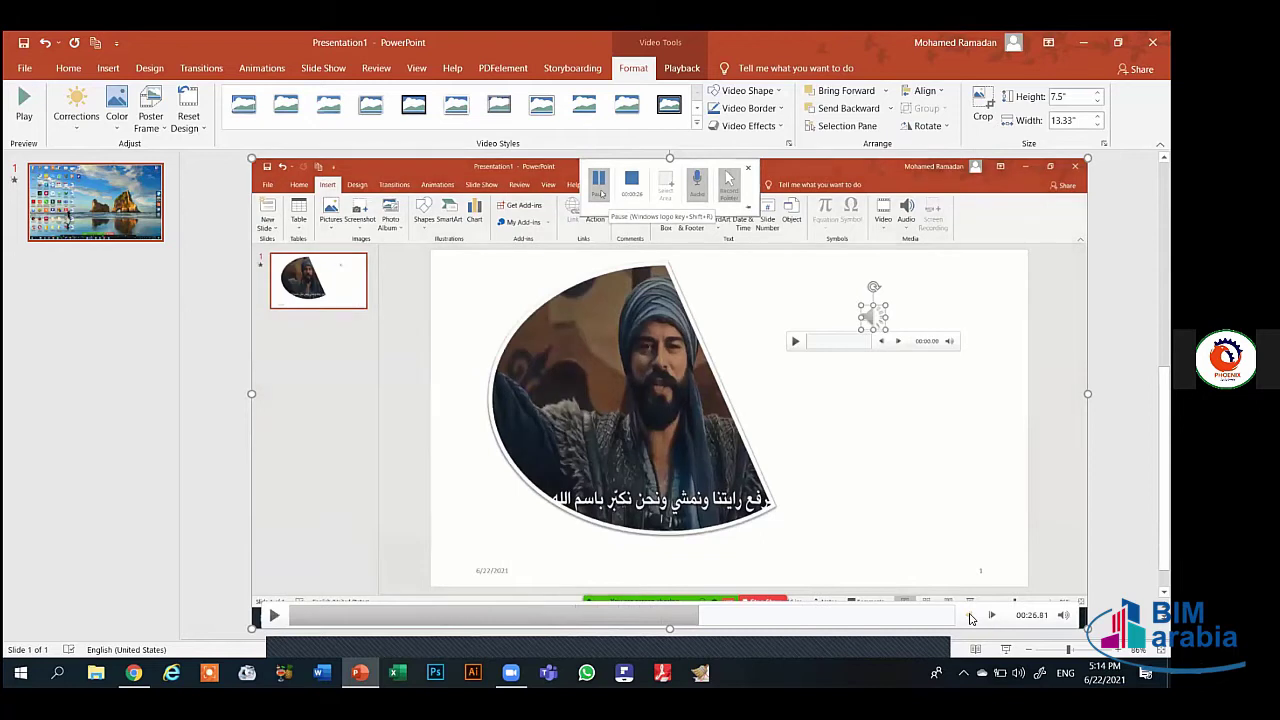
pyautogui.click(969, 617)
pyautogui.click(969, 617)
pyautogui.click(969, 617)
pyautogui.click(969, 617)
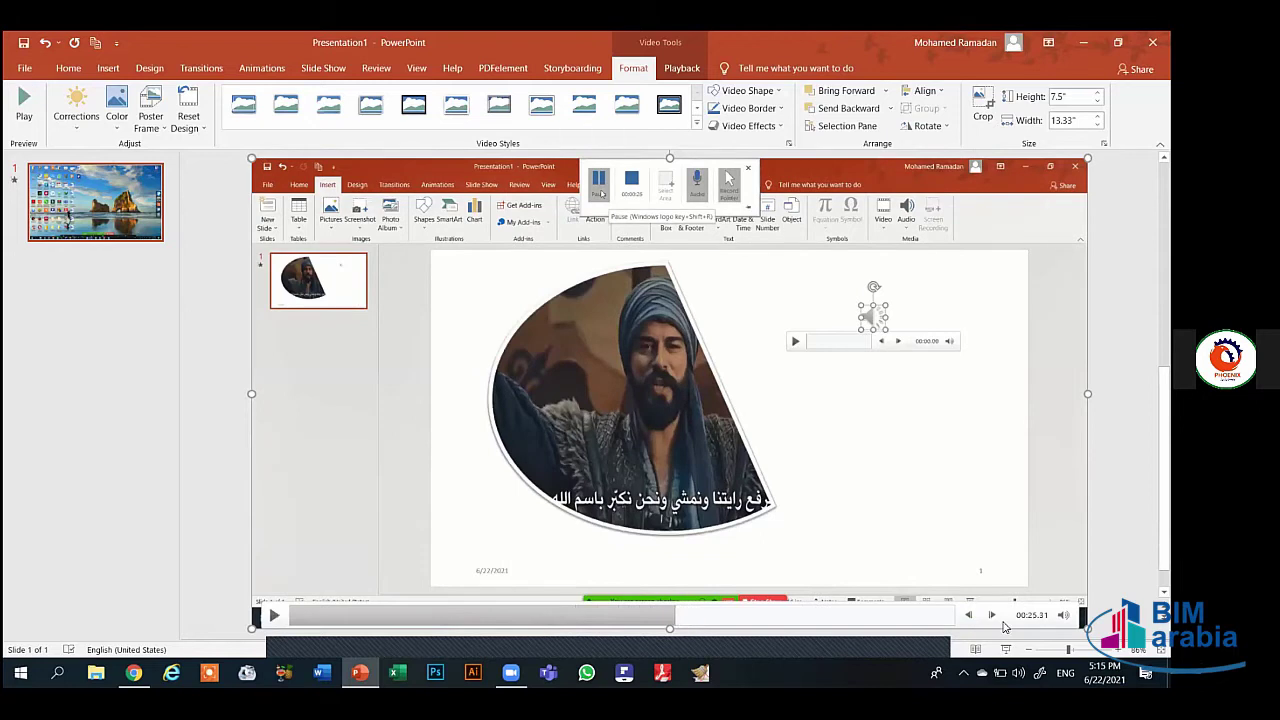
# Raise the video's volume near maximum, replay it, and pause at 00:06.02
pyautogui.click(993, 619)
pyautogui.moveTo(1062, 616)
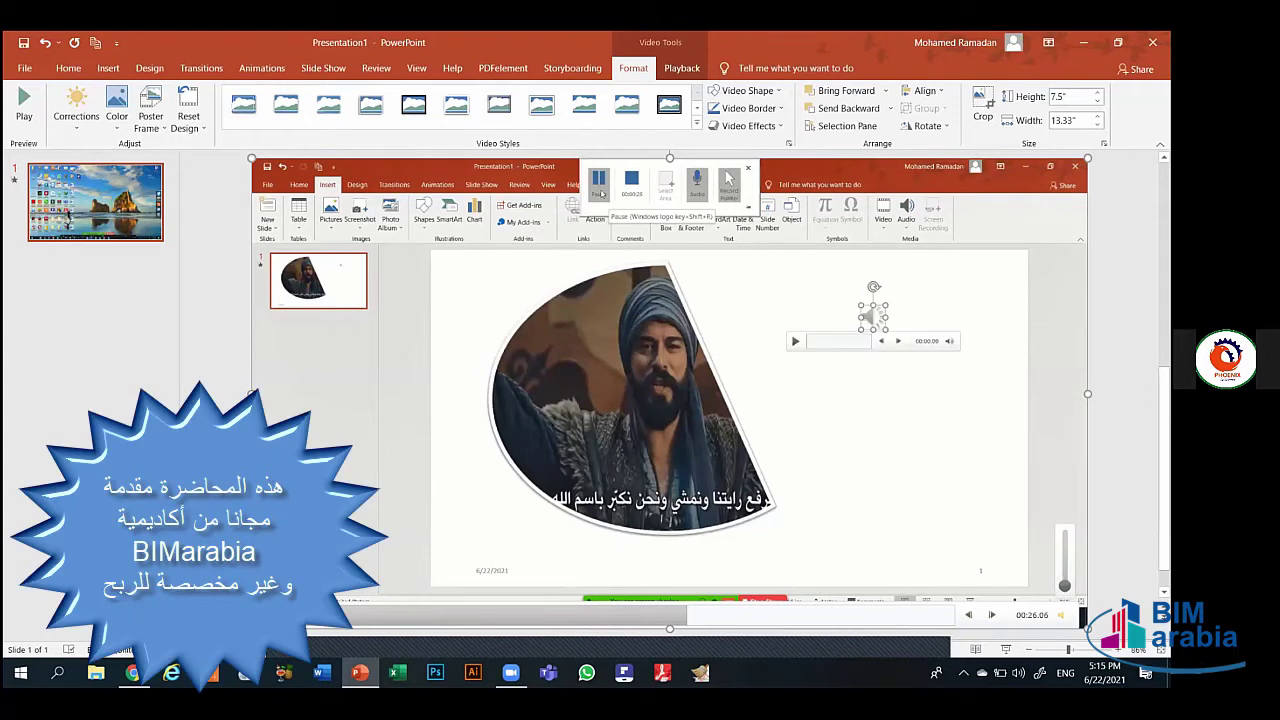
pyautogui.moveTo(1064, 585); pyautogui.dragTo(1064, 545)
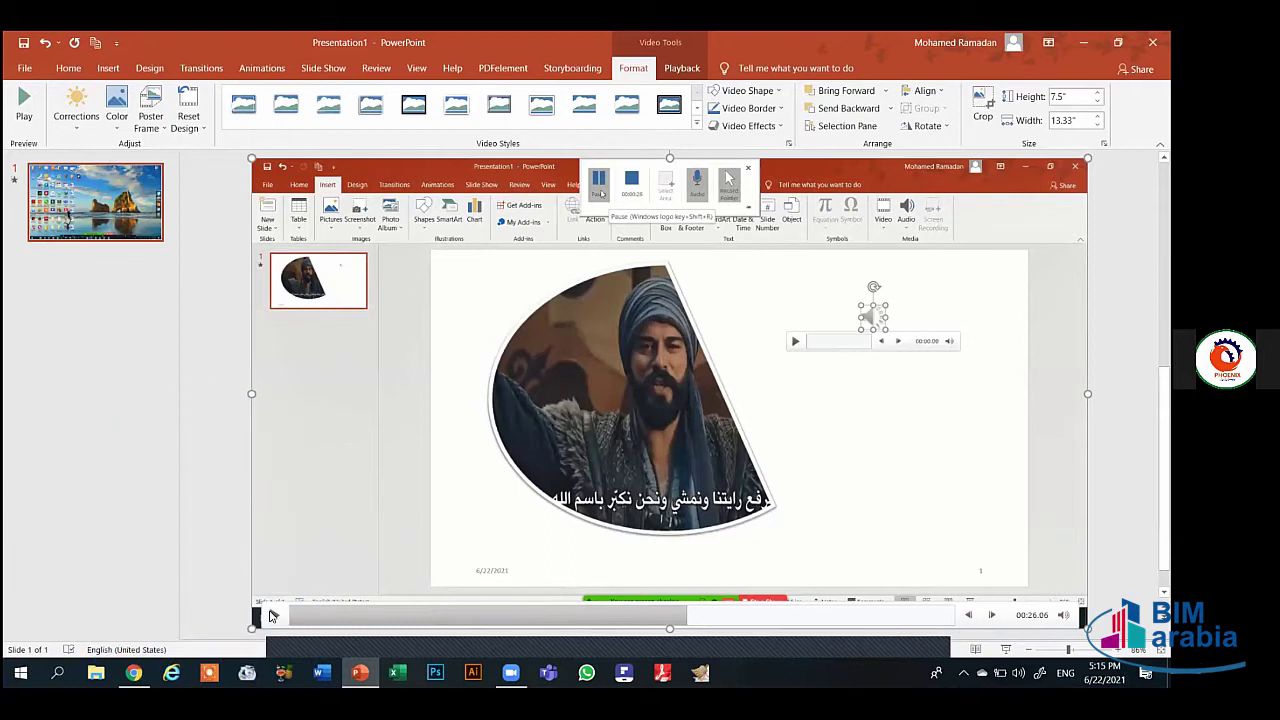
pyautogui.click(271, 615)
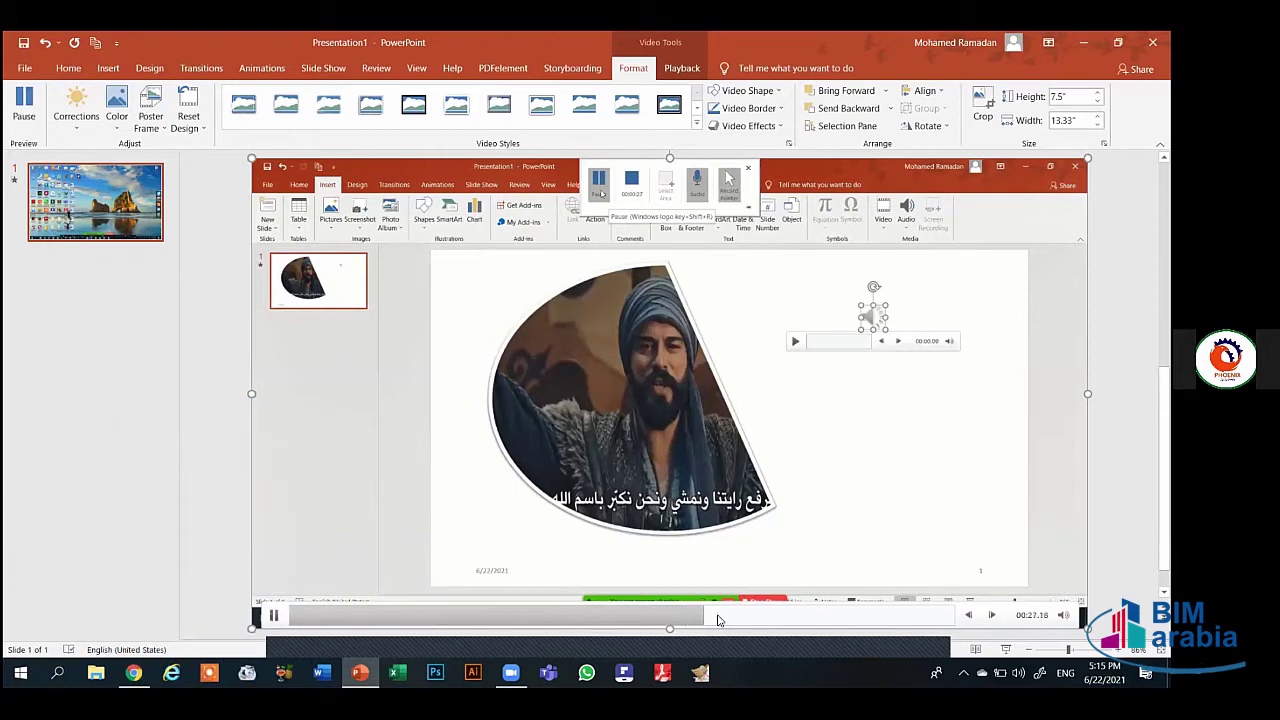
pyautogui.click(345, 615)
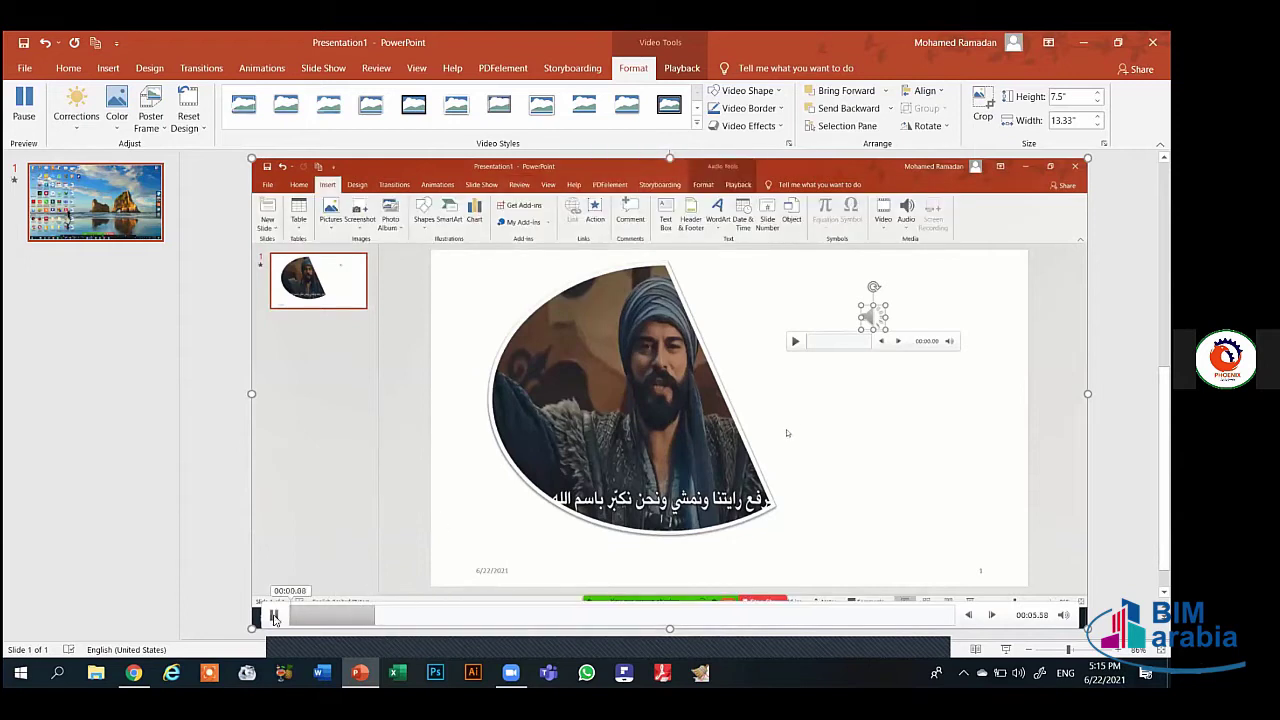
pyautogui.click(273, 615)
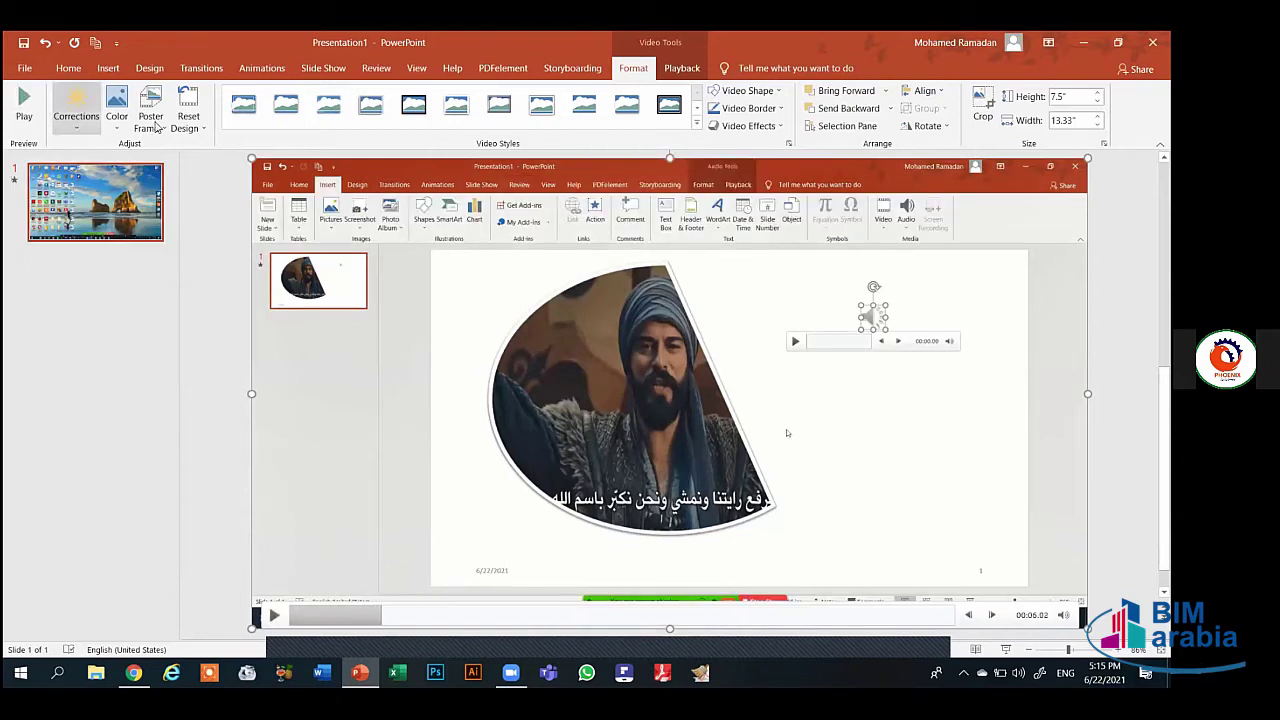
pyautogui.click(684, 68)
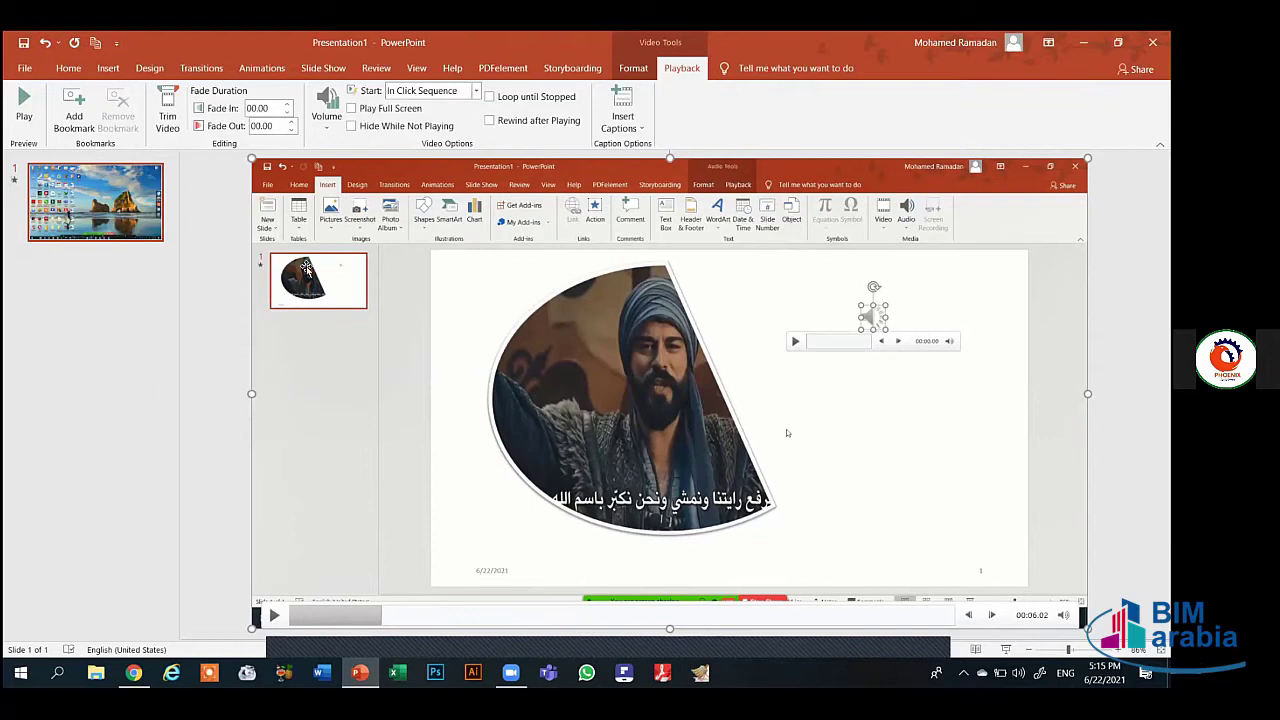
# Deselect the video and add a new blank title slide after slide 1
pyautogui.press('Escape')
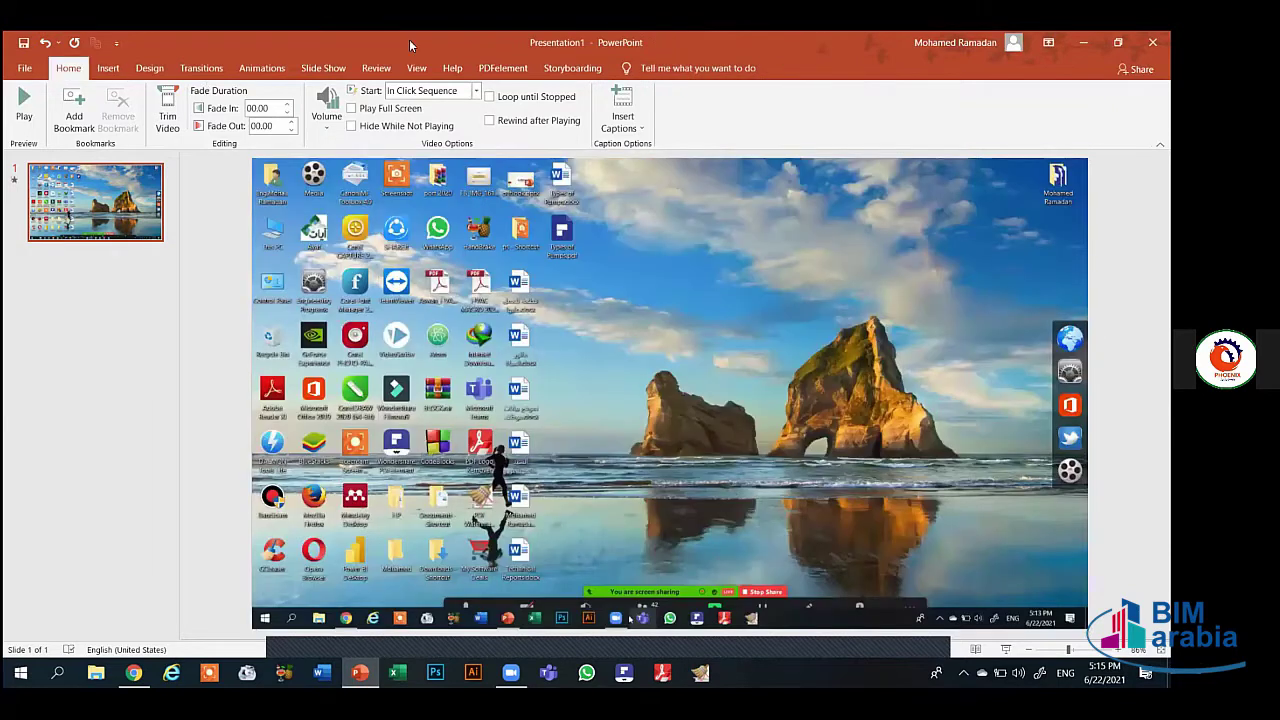
pyautogui.scroll(-1, 178, 72)
pyautogui.scroll(-1, 178, 72)
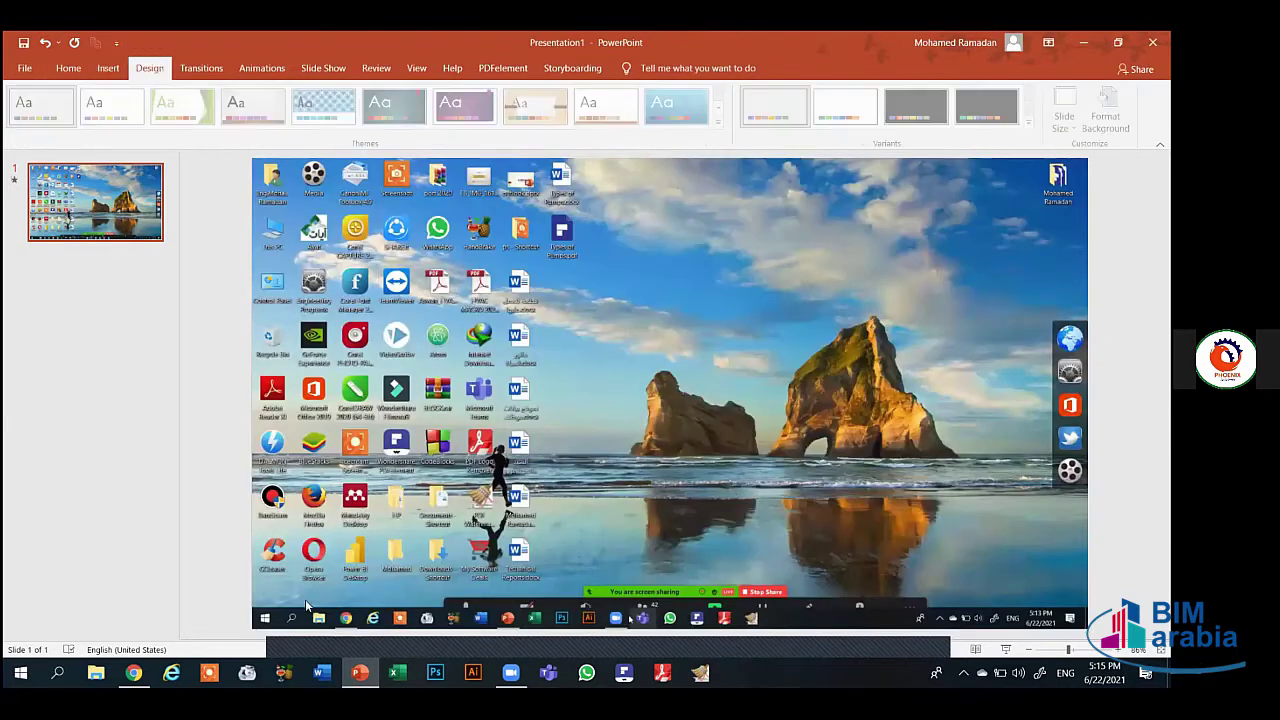
pyautogui.scroll(2, 161, 125)
pyautogui.click(161, 125)
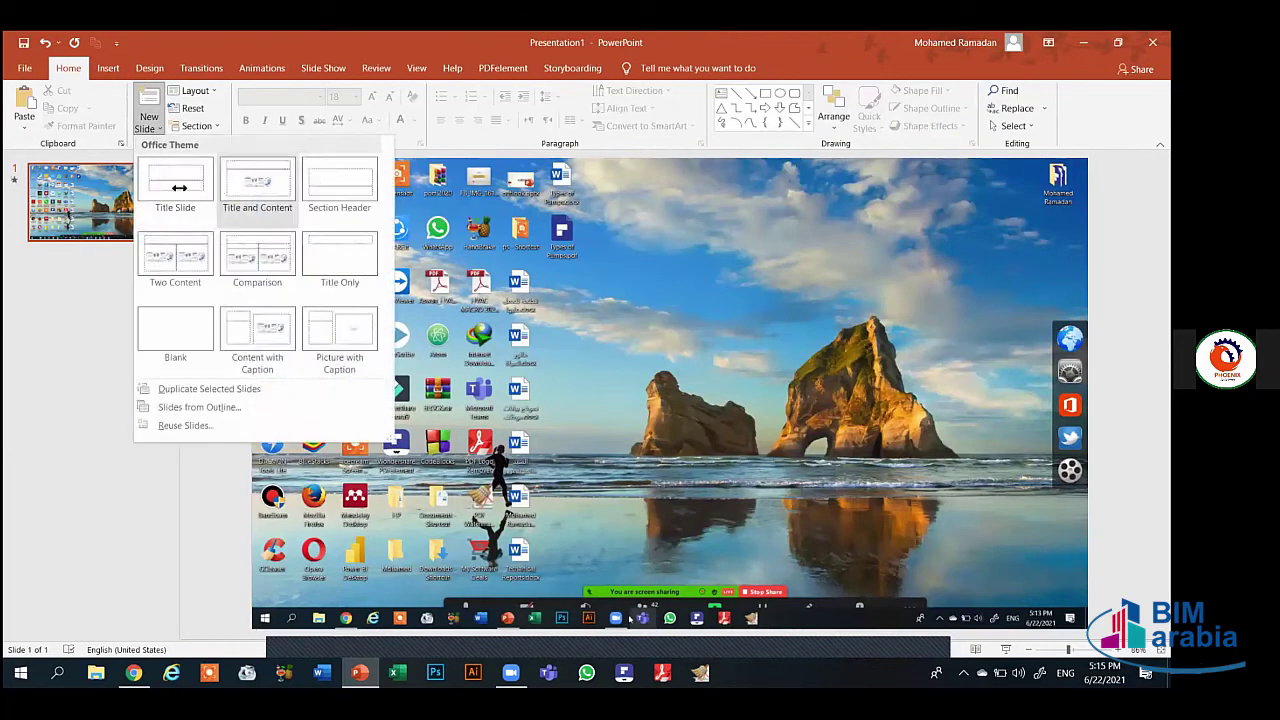
pyautogui.press('Escape')
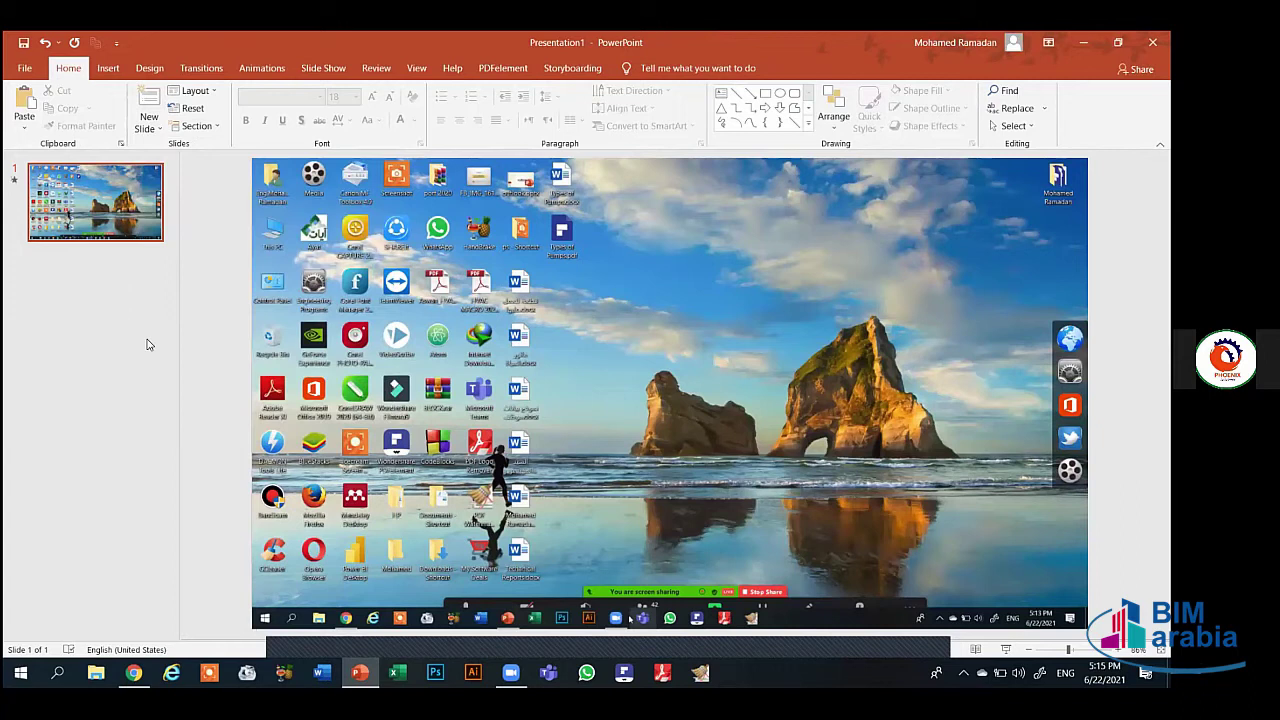
pyautogui.press('Return')
pyautogui.rightClick(106, 287)
# Duplicate the blank slide twice so the presentation runs to four slides
pyautogui.click(110, 393)
pyautogui.rightClick(108, 388)
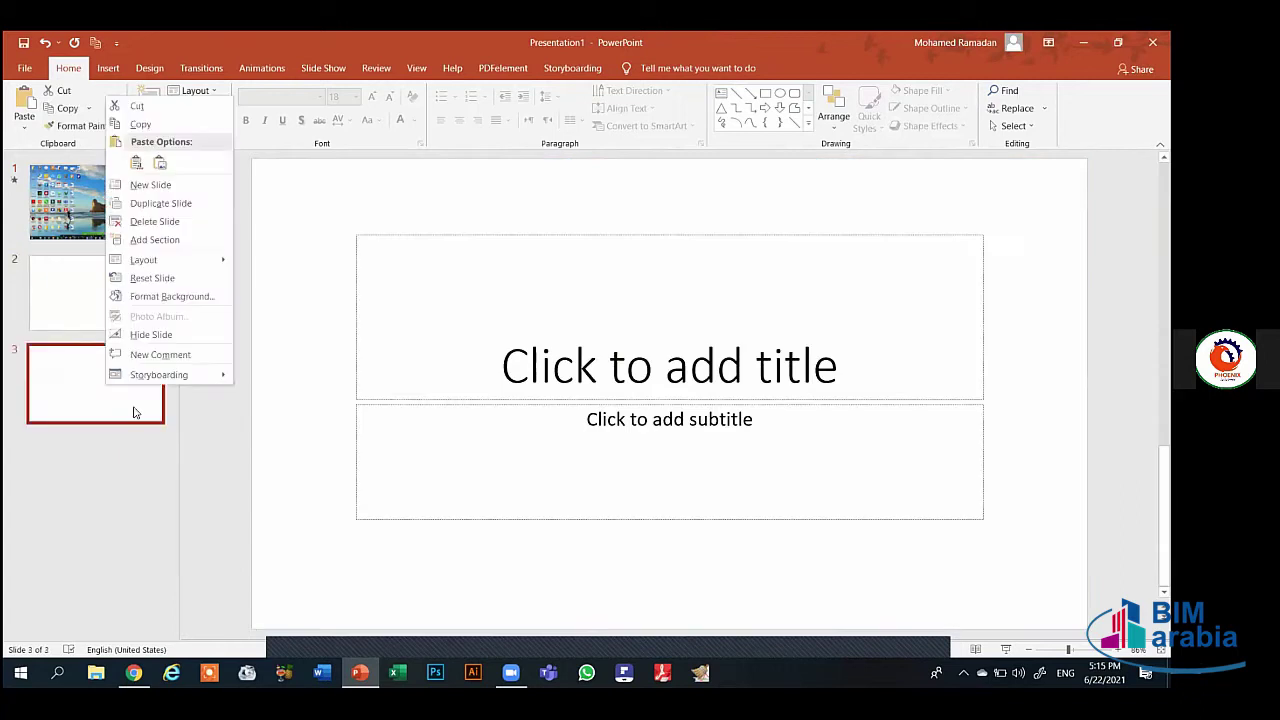
pyautogui.click(152, 210)
# On slide 2, browse the presentation themes and select the title placeholder
pyautogui.click(113, 310)
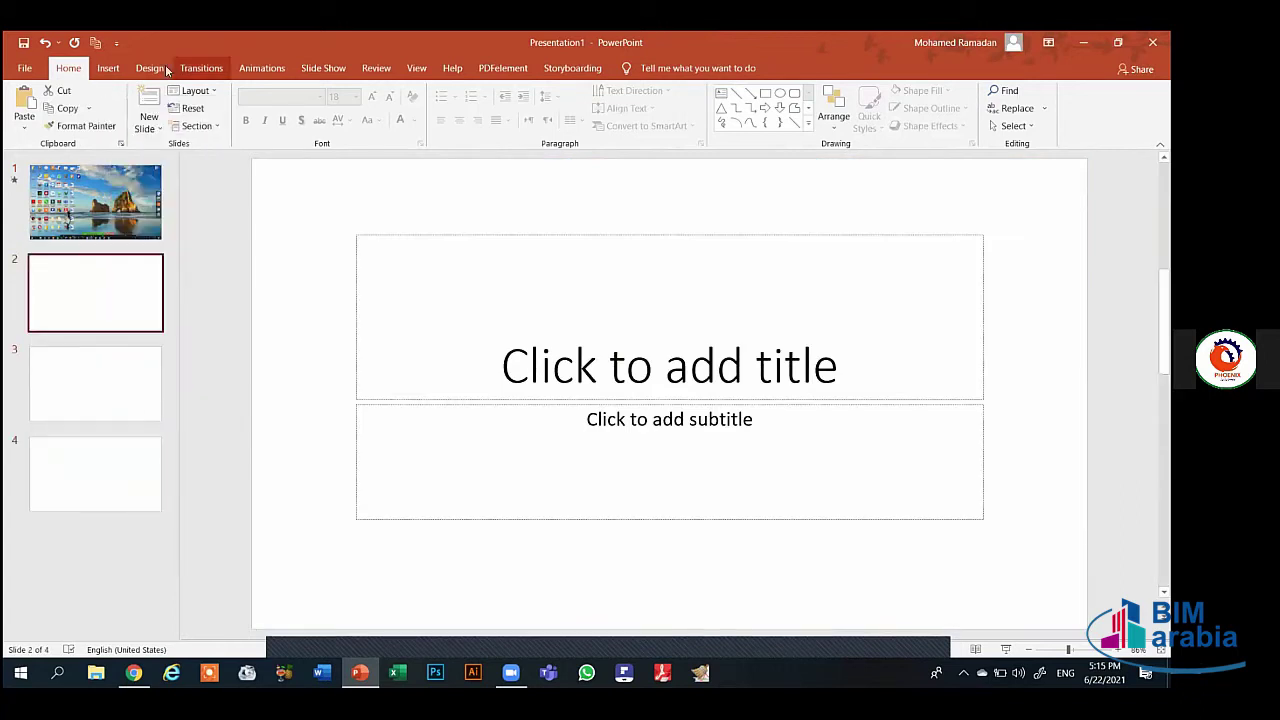
pyautogui.click(152, 70)
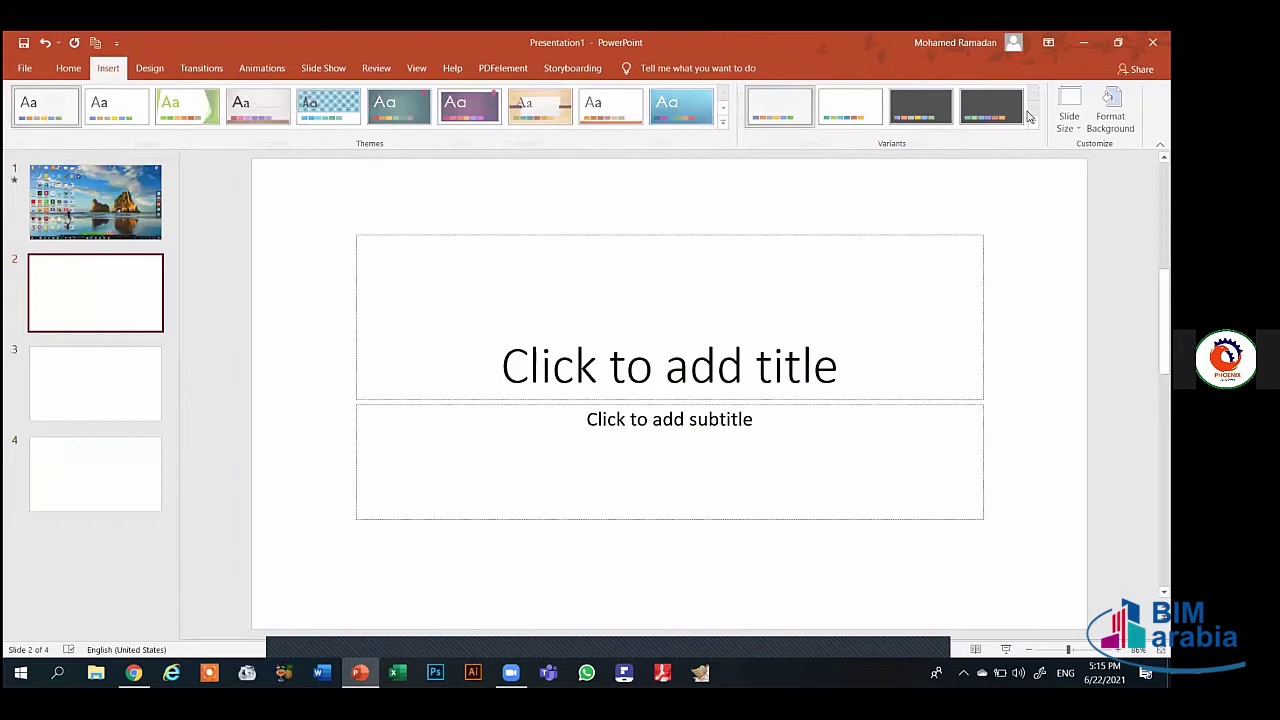
pyautogui.scroll(1, 1030, 117)
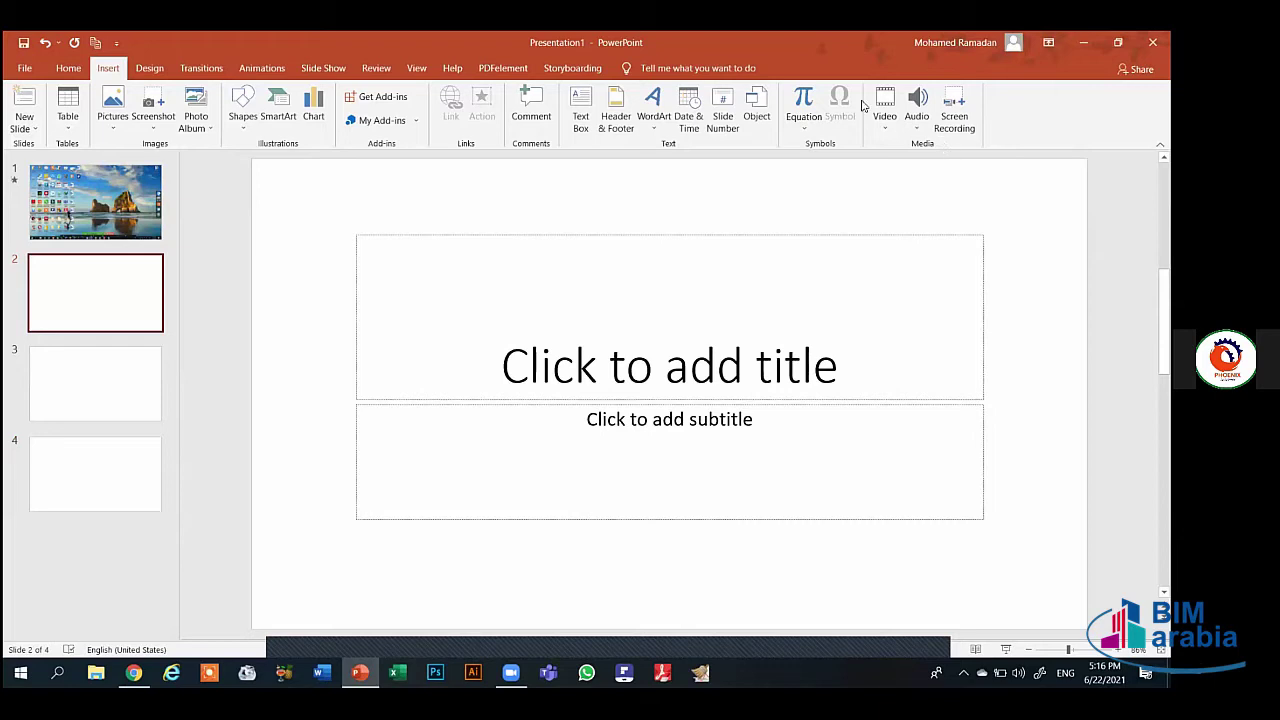
pyautogui.click(423, 235)
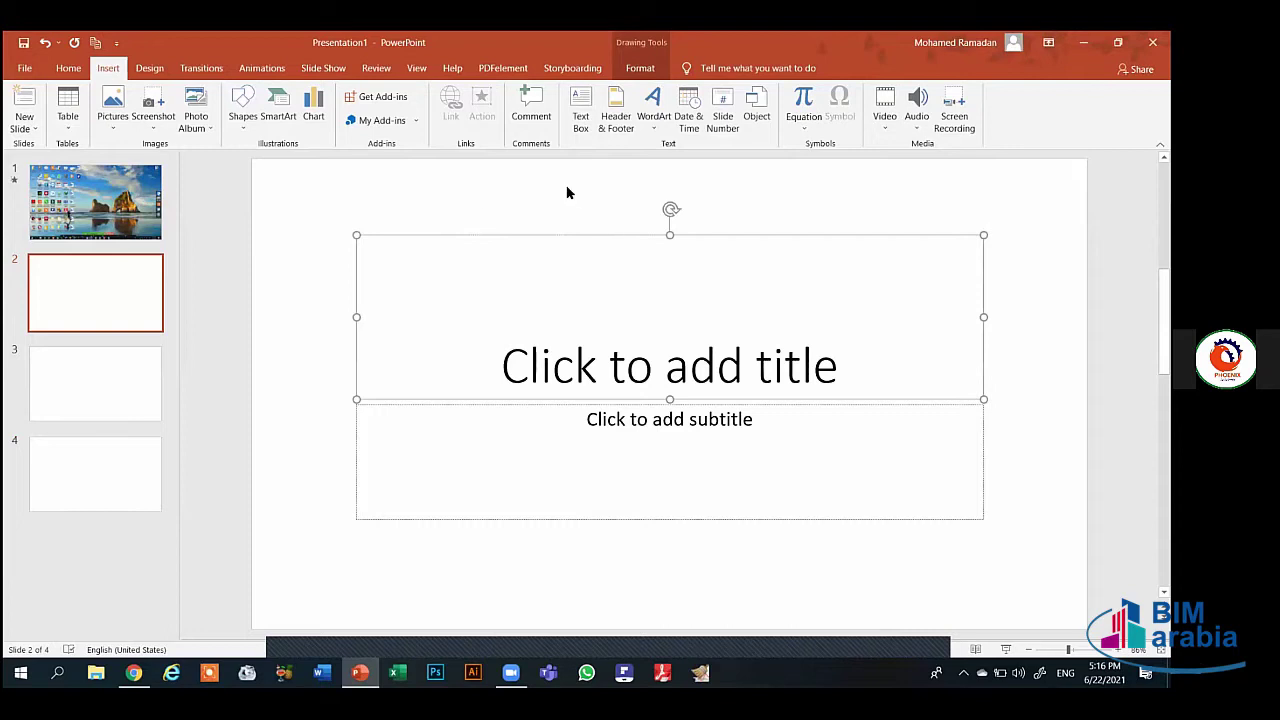
# Try the blue diagonal-lines and cream themes and several of their colour variants
pyautogui.click(153, 70)
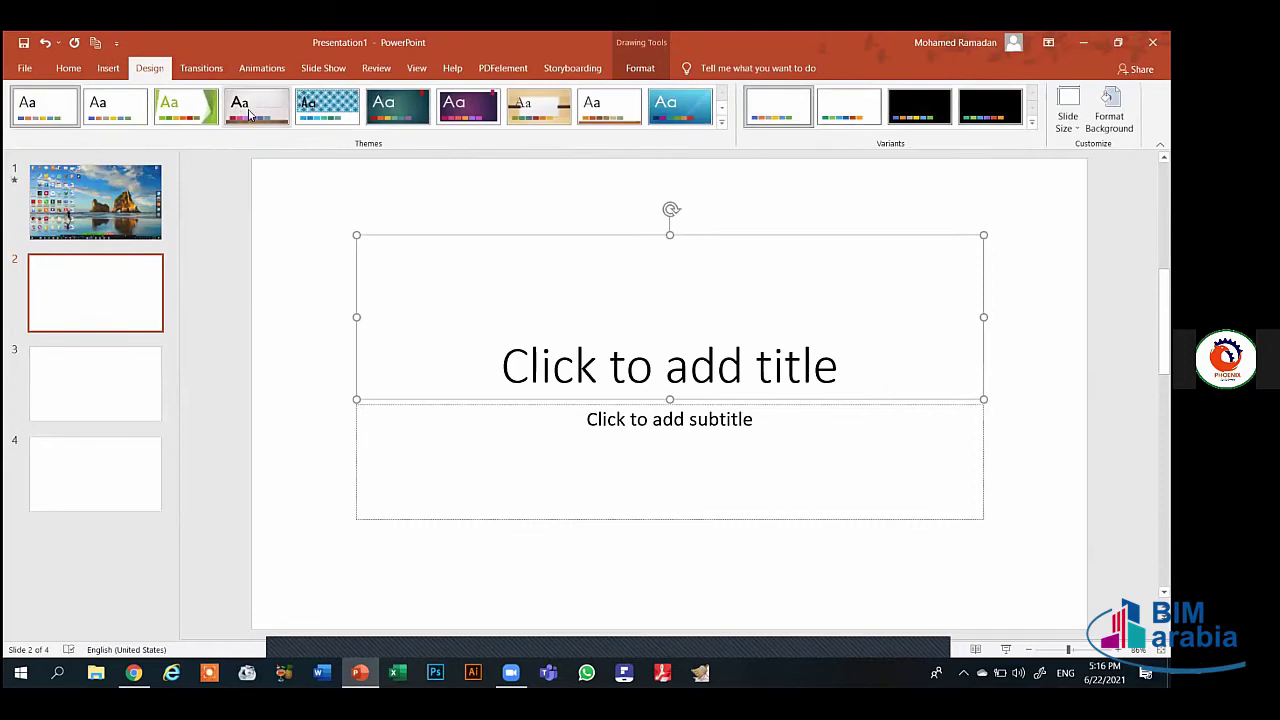
pyautogui.click(706, 110)
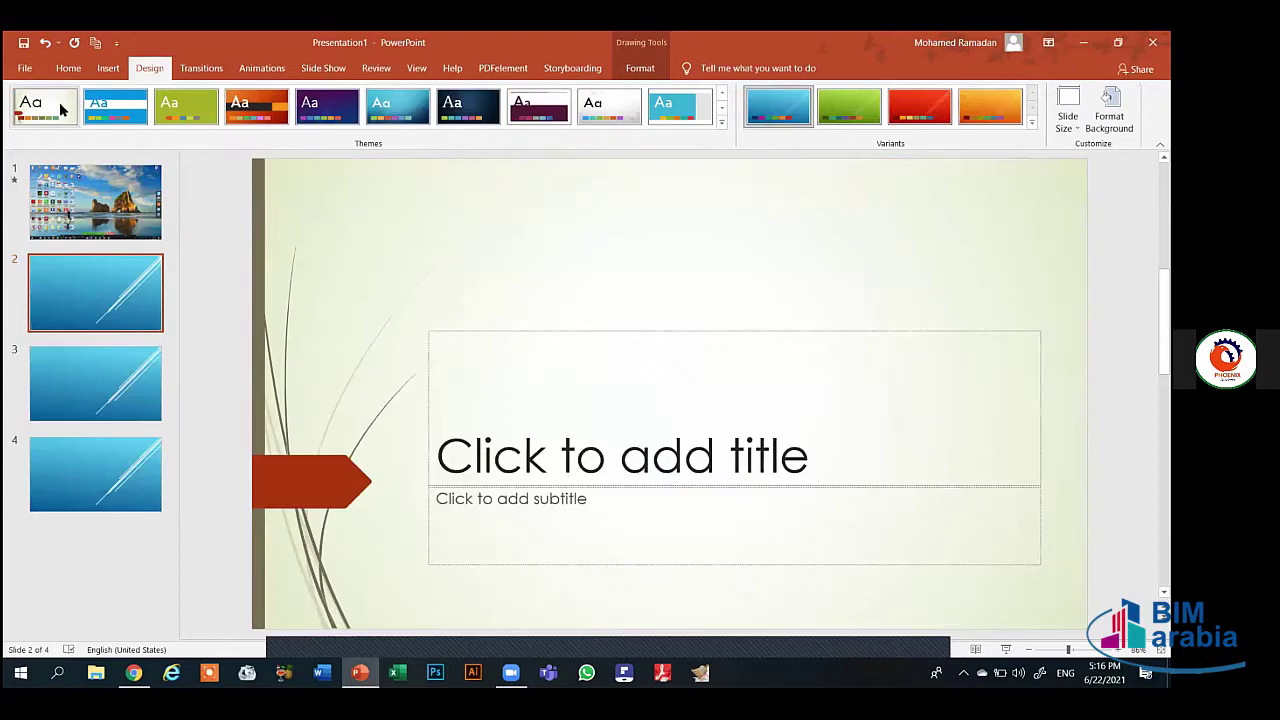
pyautogui.click(60, 108)
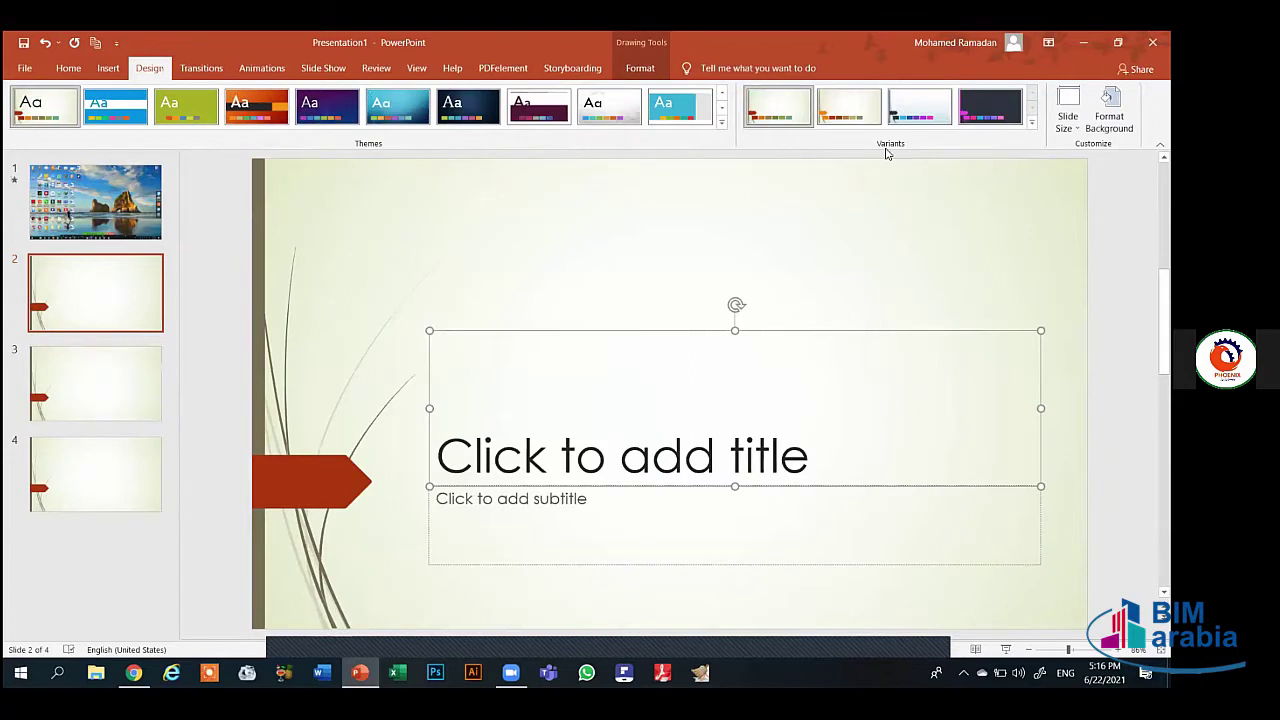
pyautogui.click(852, 113)
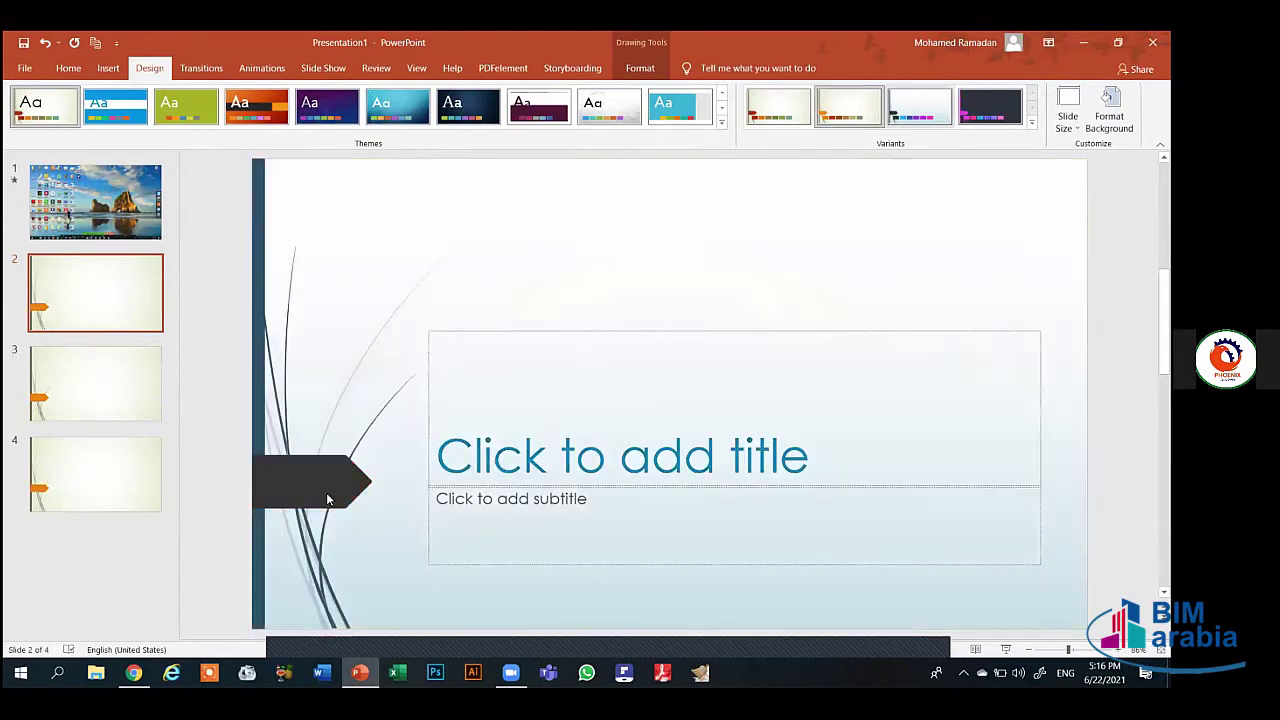
pyautogui.click(944, 115)
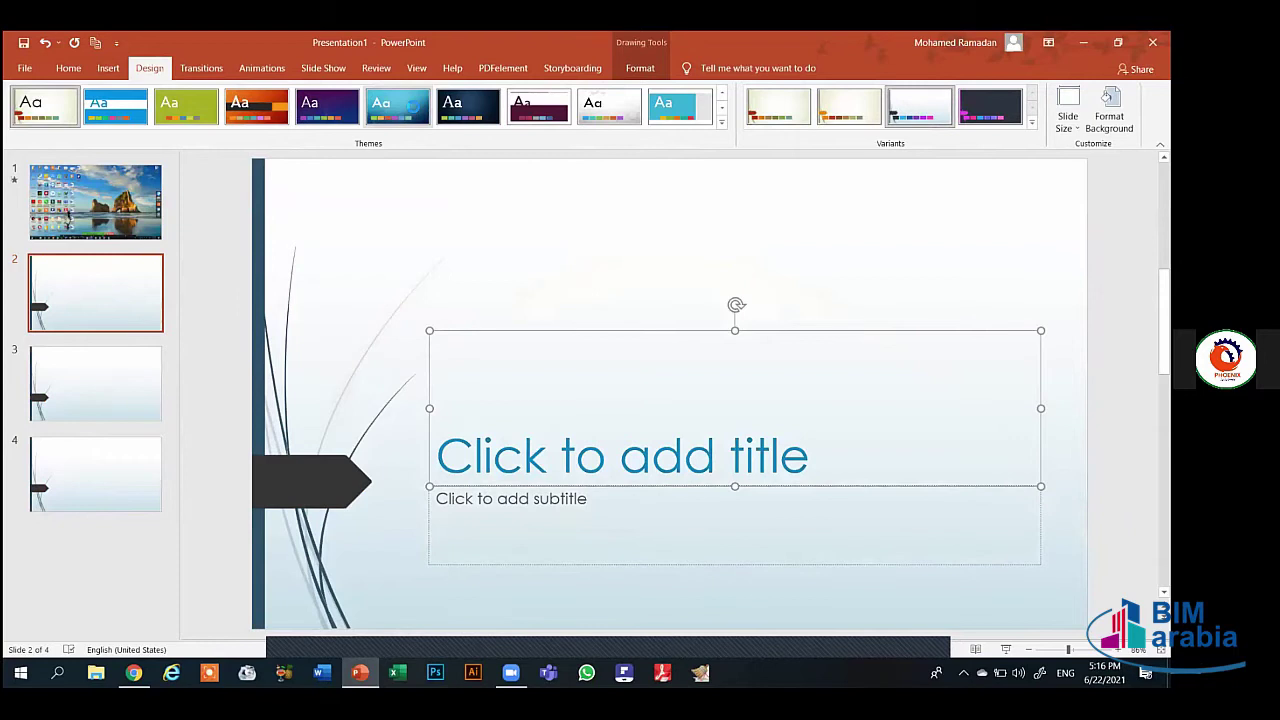
# Apply the Circuit theme with its dark grey variant, then select slide 3
pyautogui.click(397, 106)
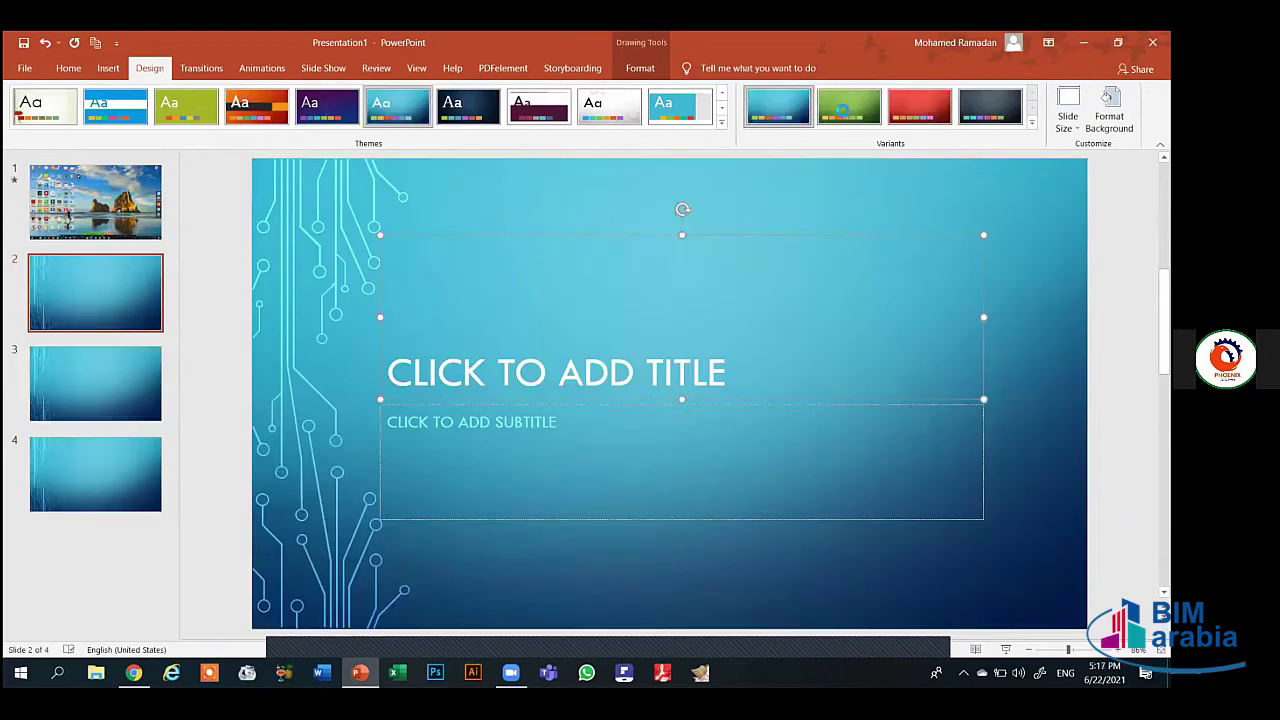
pyautogui.click(928, 113)
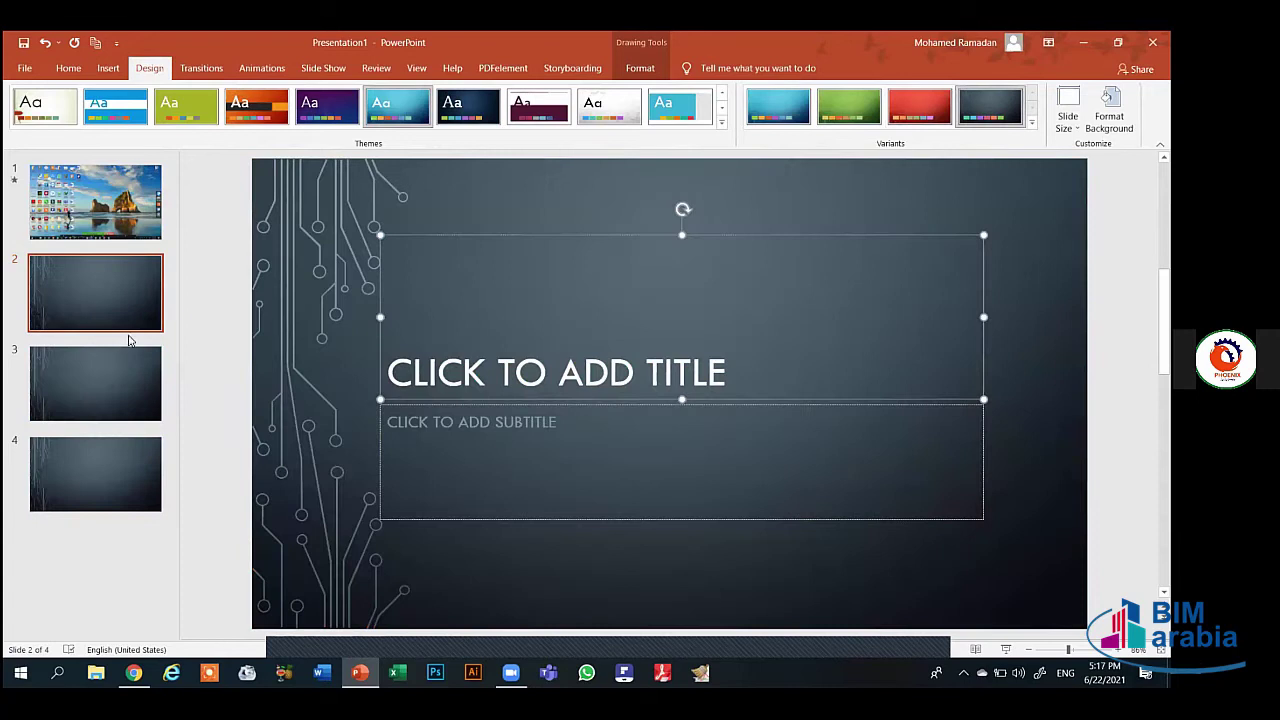
pyautogui.click(110, 400)
pyautogui.click(101, 326)
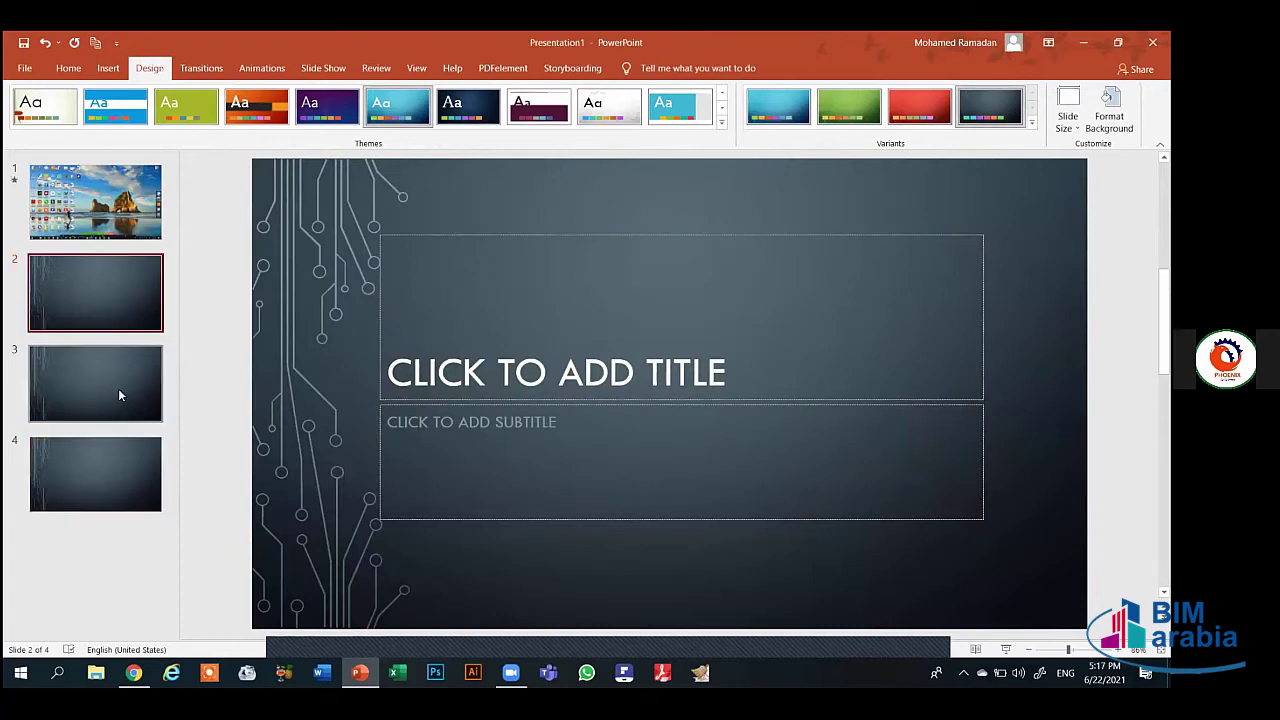
pyautogui.click(142, 372)
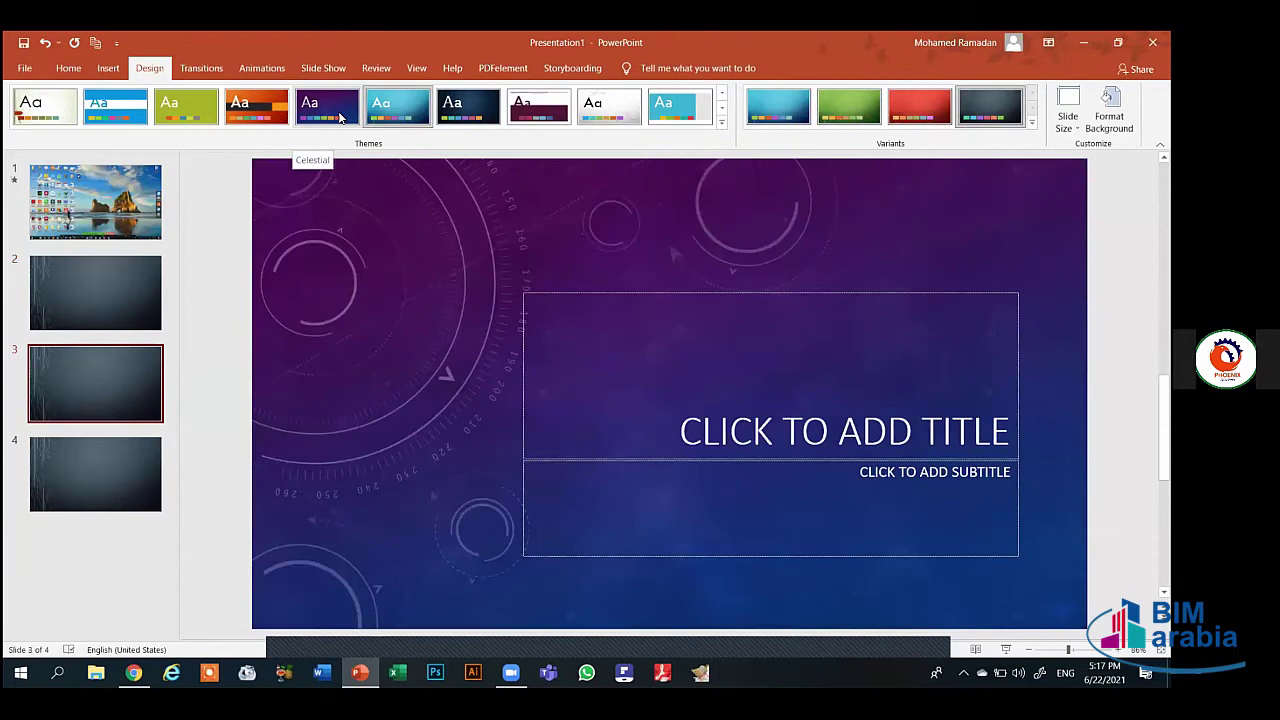
# Give slide 3 the purple theme and slides 2 and 4 the teal theme
pyautogui.rightClick(340, 118)
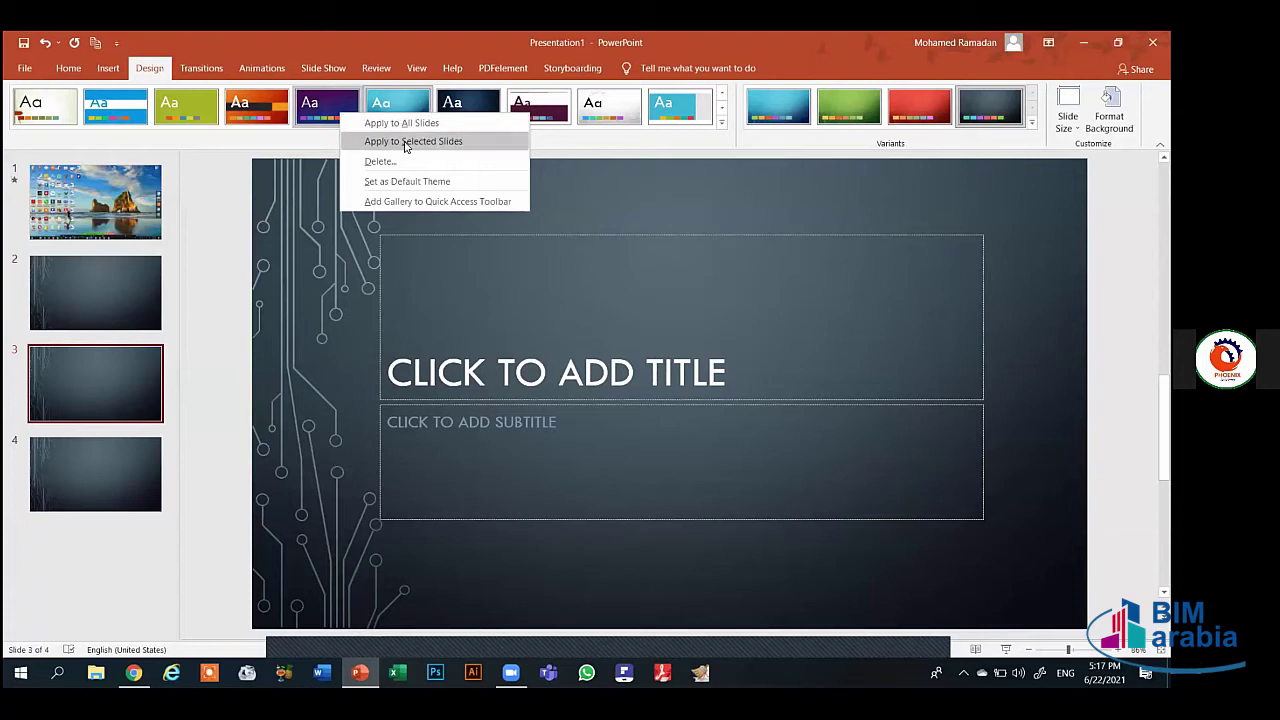
pyautogui.click(405, 145)
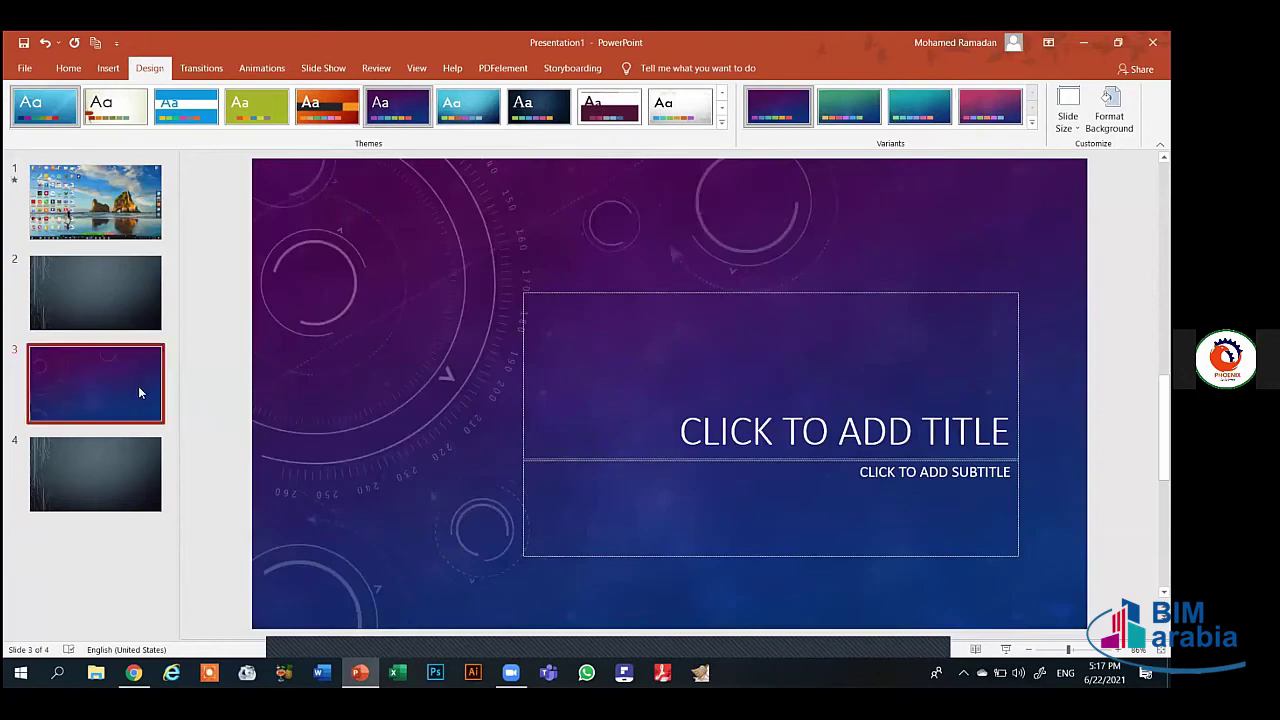
pyautogui.click(111, 480)
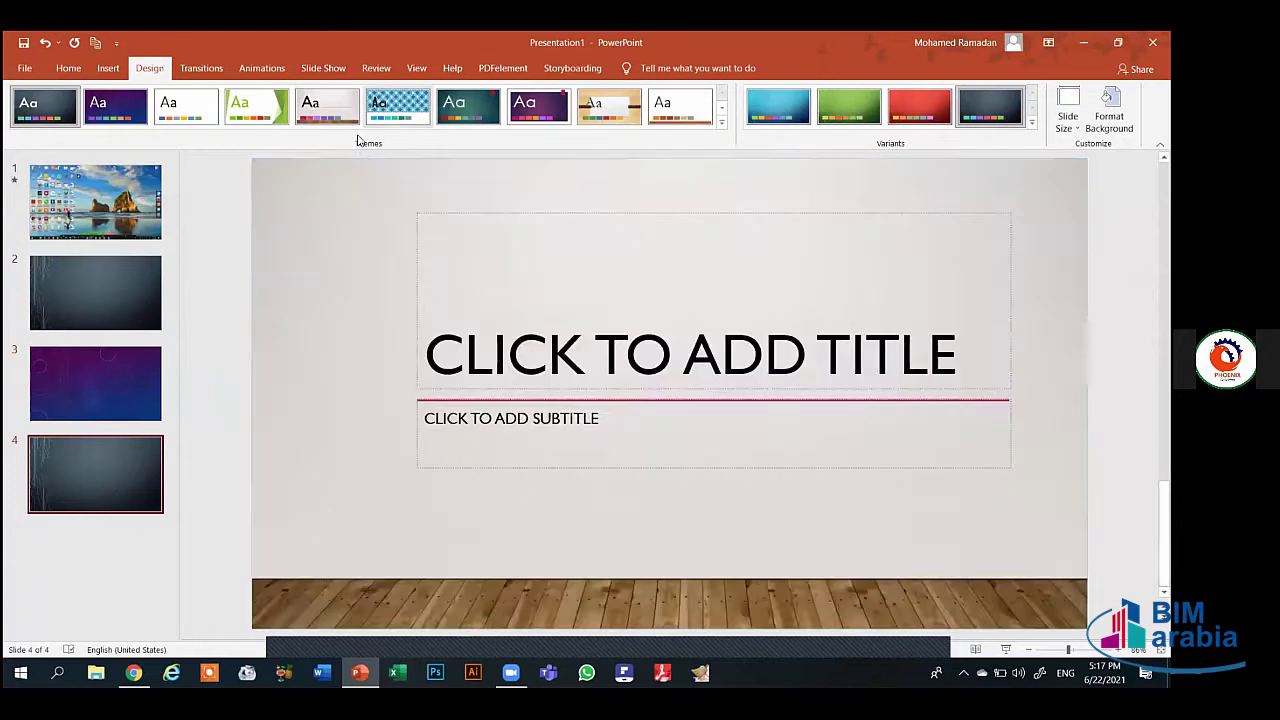
pyautogui.rightClick(311, 106)
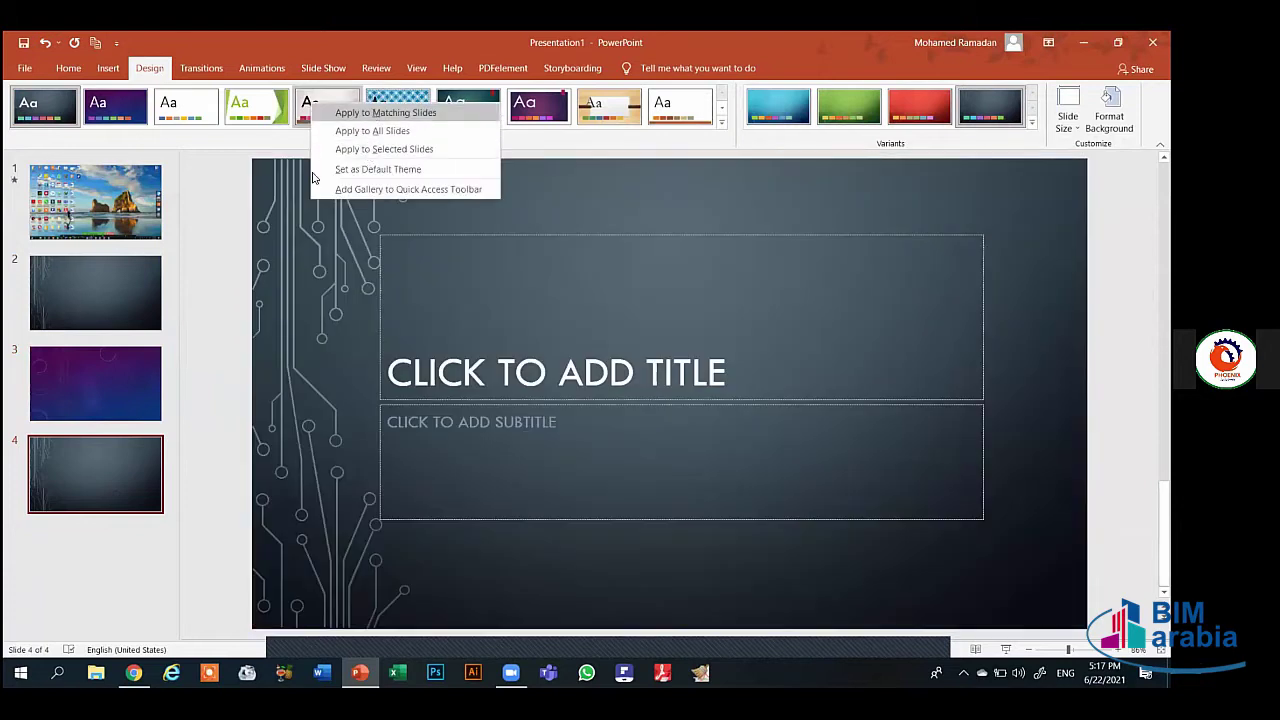
pyautogui.click(117, 352)
pyautogui.click(111, 320)
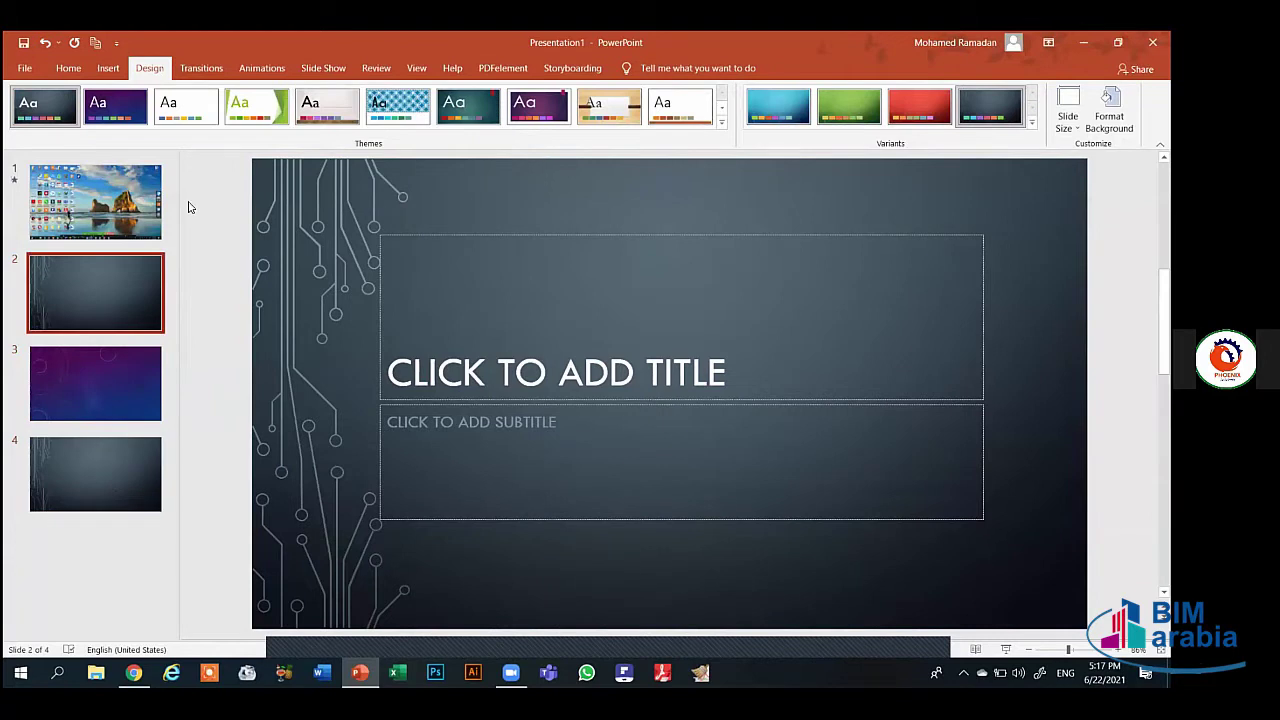
pyautogui.rightClick(115, 282)
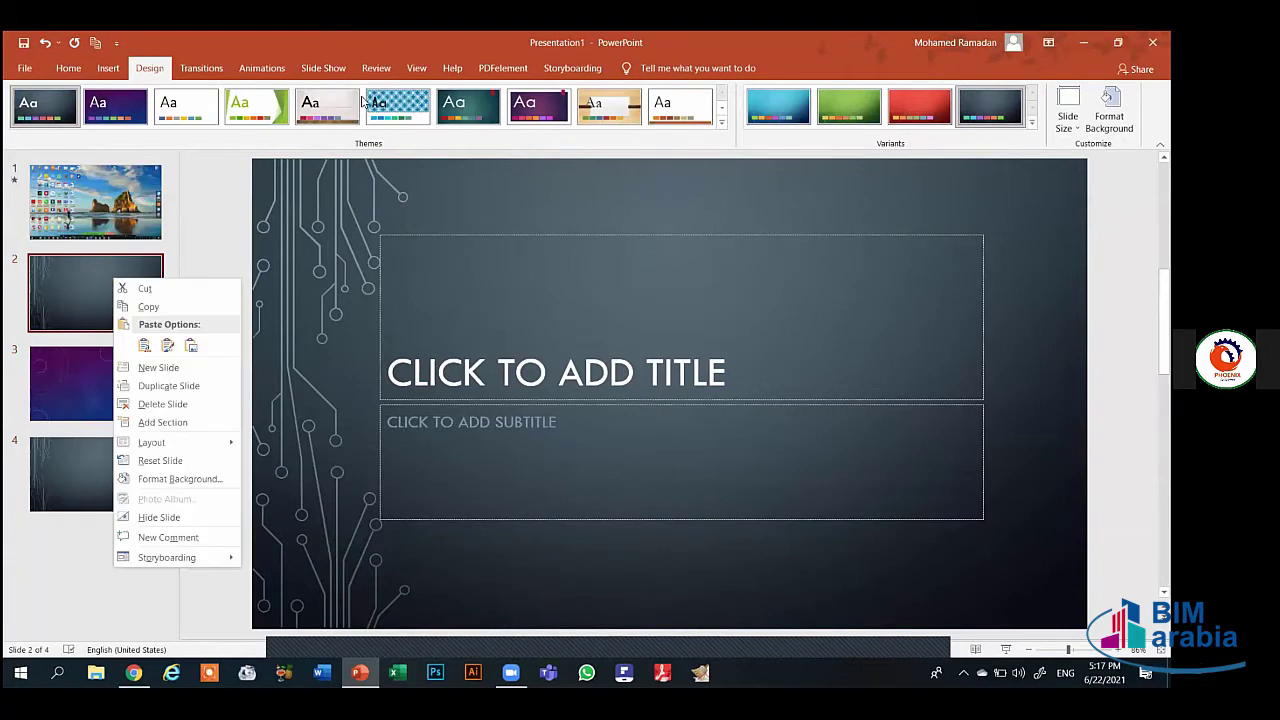
pyautogui.click(468, 106)
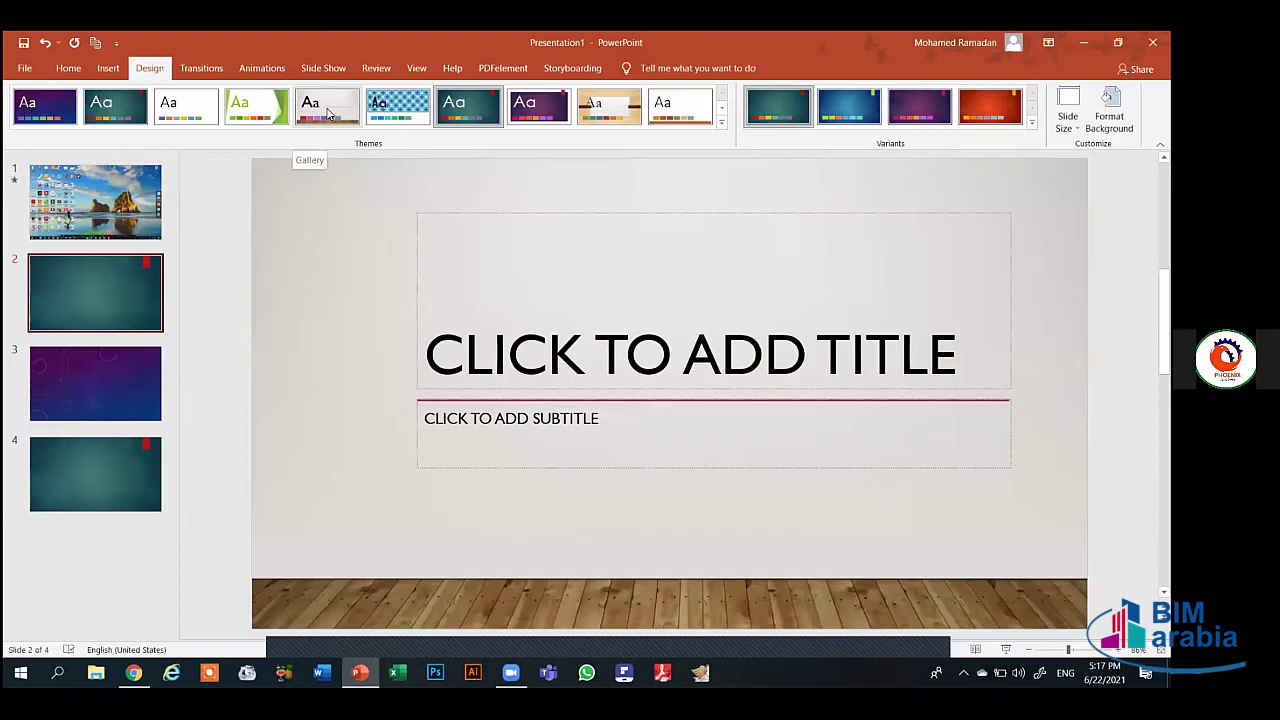
# Apply the wood-floor Gallery theme to slide 2 only
pyautogui.rightClick(330, 110)
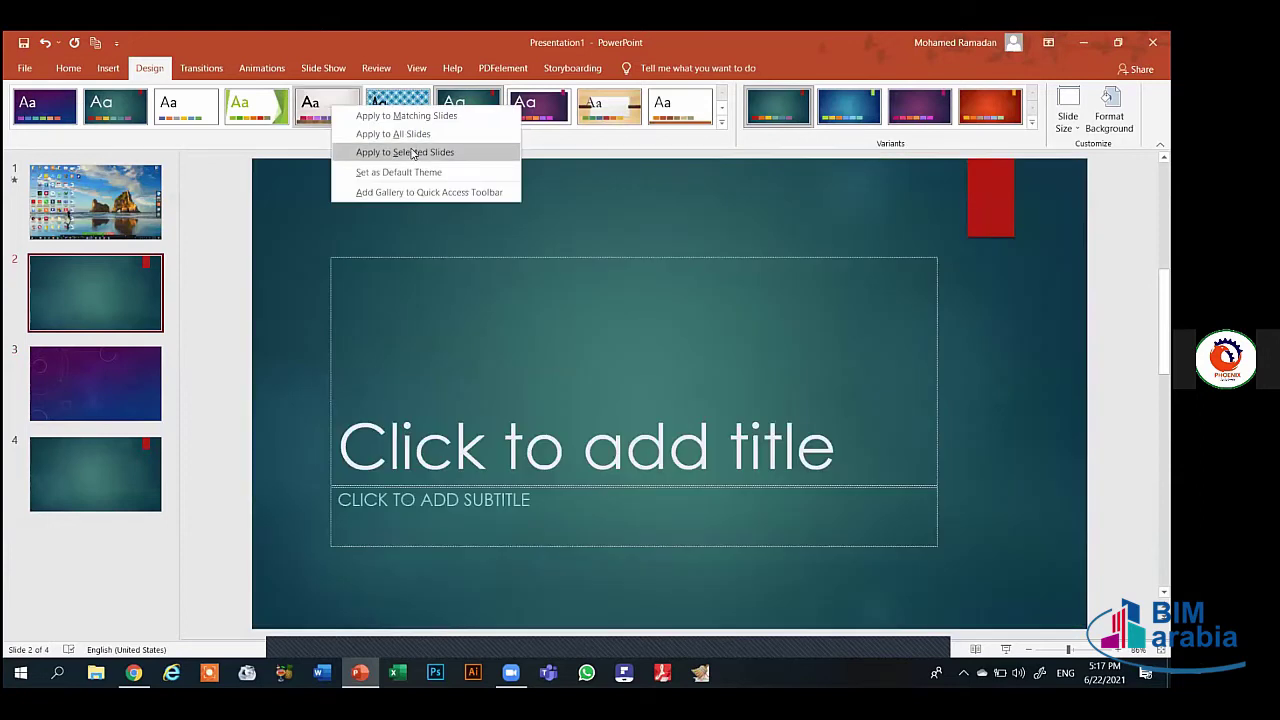
pyautogui.click(412, 152)
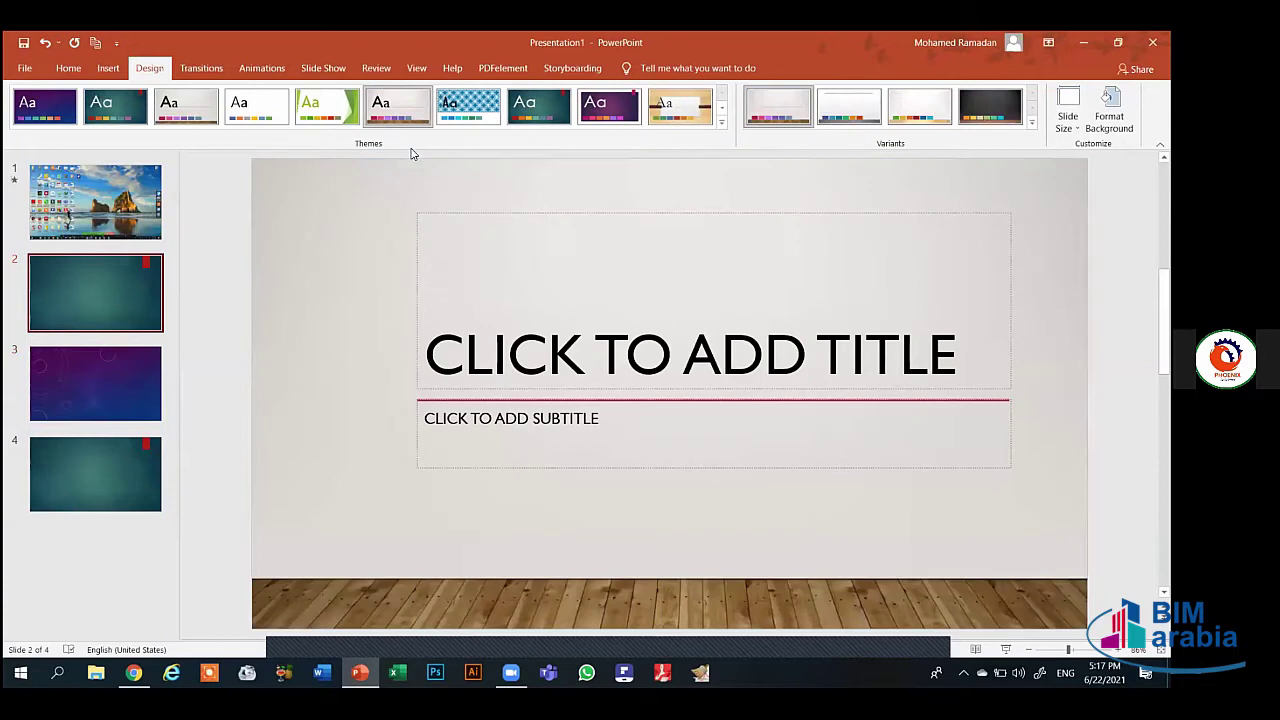
pyautogui.click(108, 467)
pyautogui.click(145, 297)
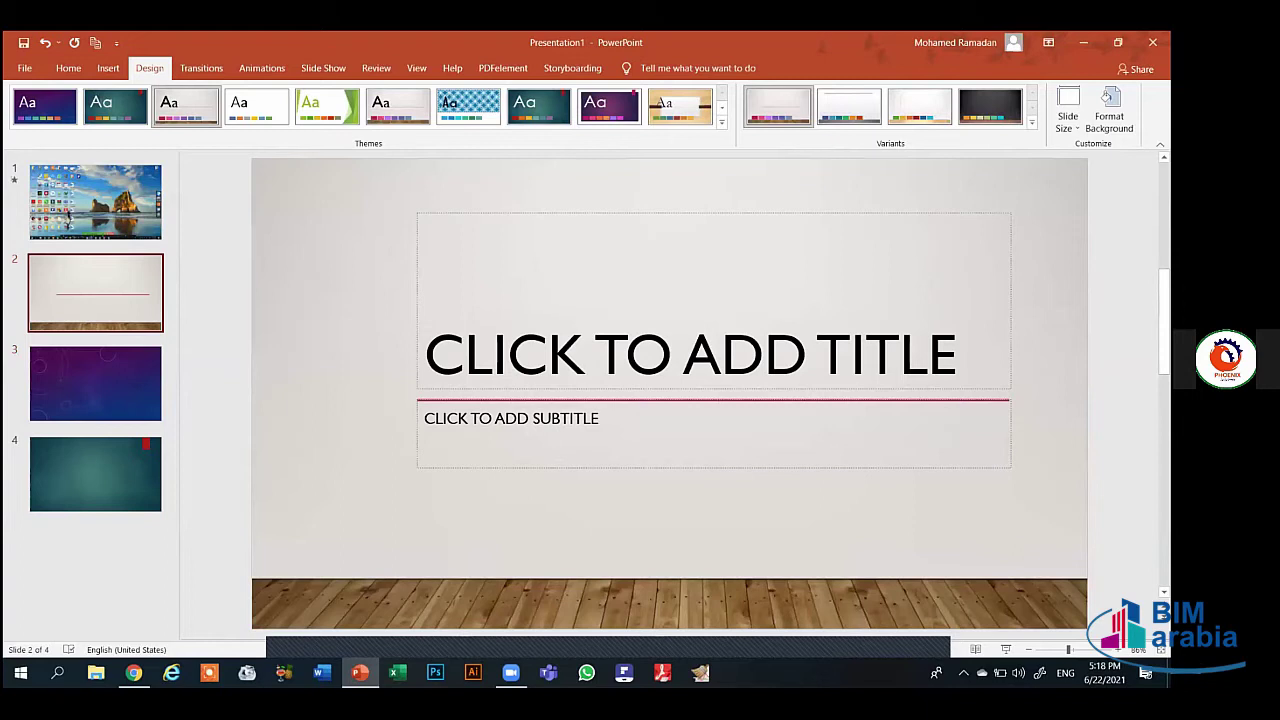
# Rescale the slides to Standard 4:3 with Maximize, then return them to Widescreen 16:9
pyautogui.click(1068, 110)
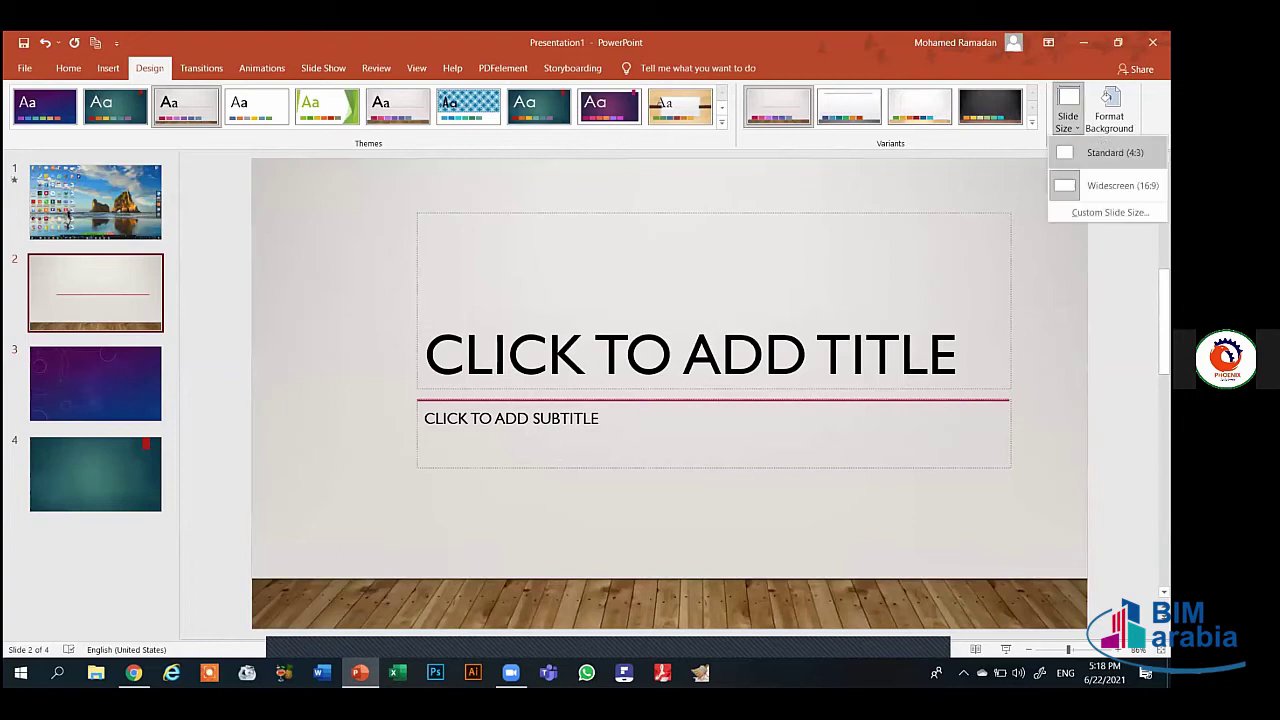
pyautogui.click(1112, 152)
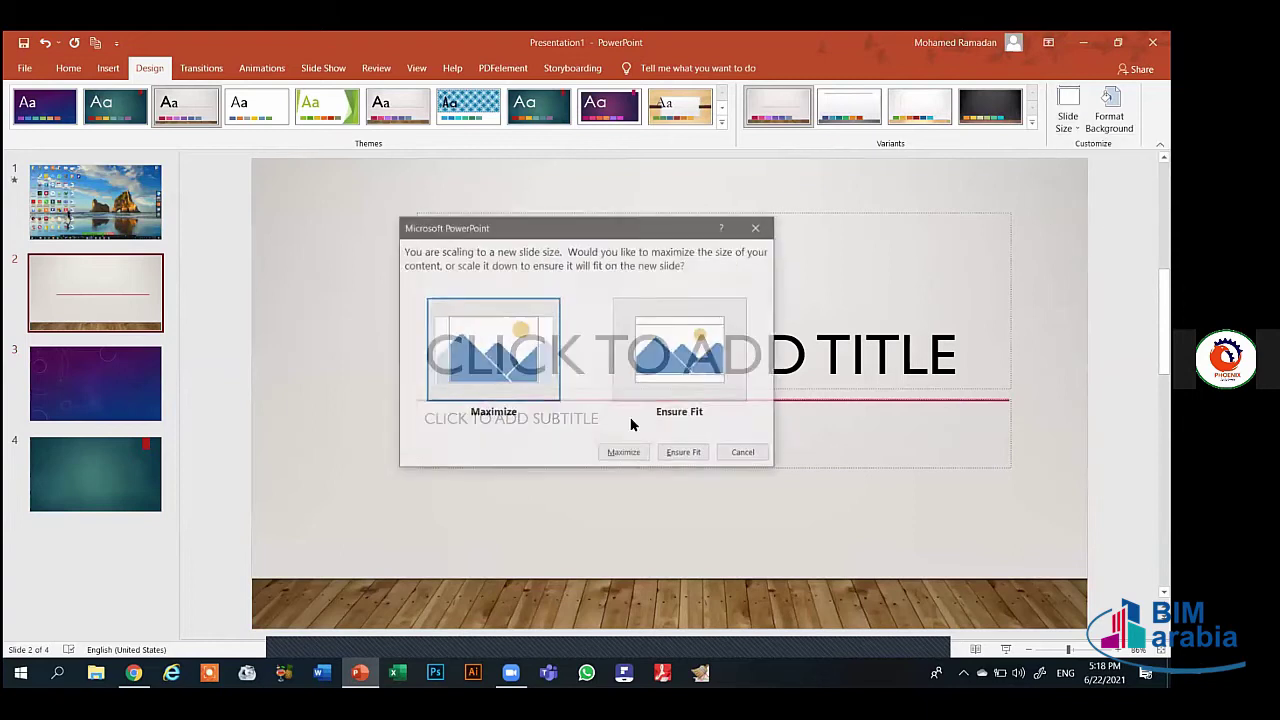
pyautogui.click(617, 455)
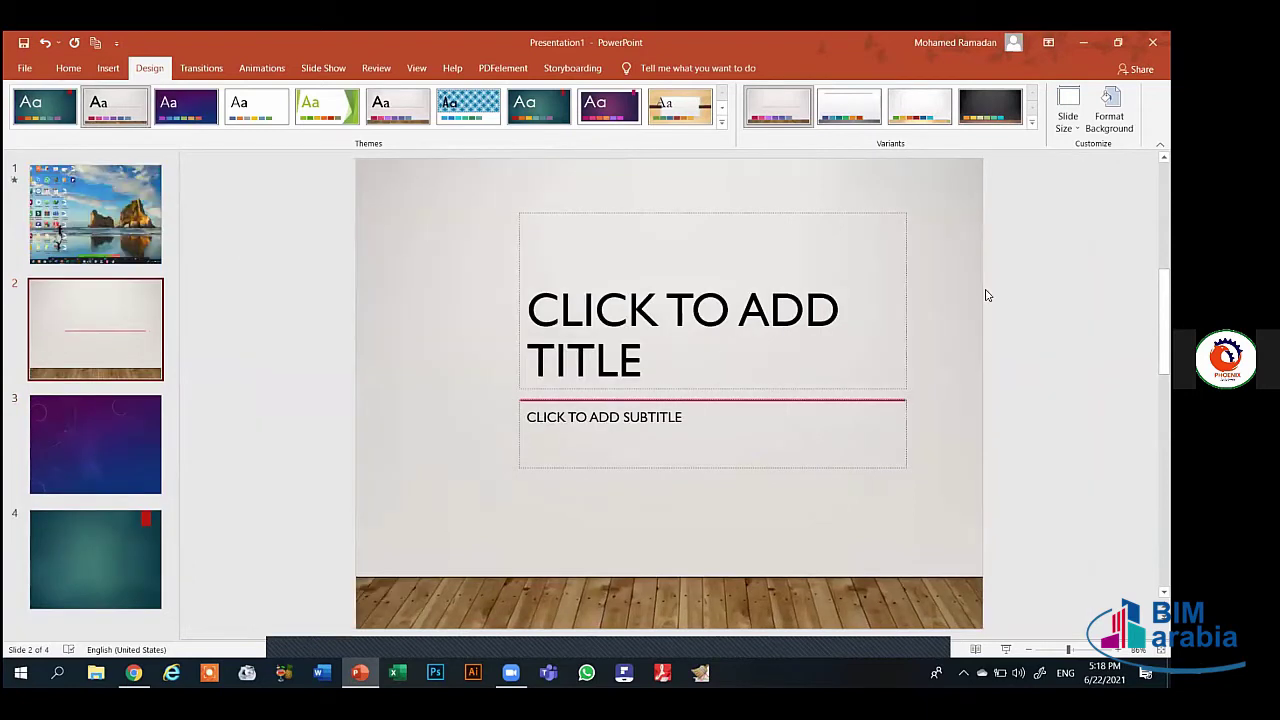
pyautogui.click(1068, 108)
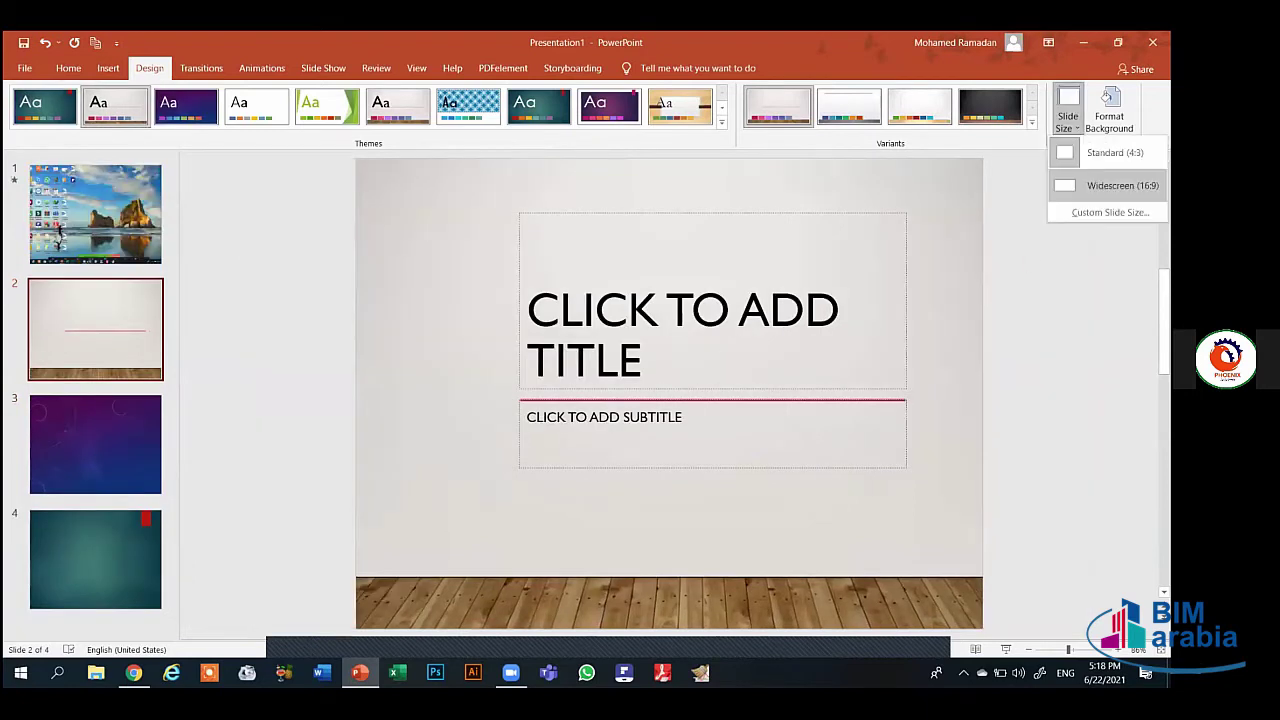
pyautogui.click(1110, 185)
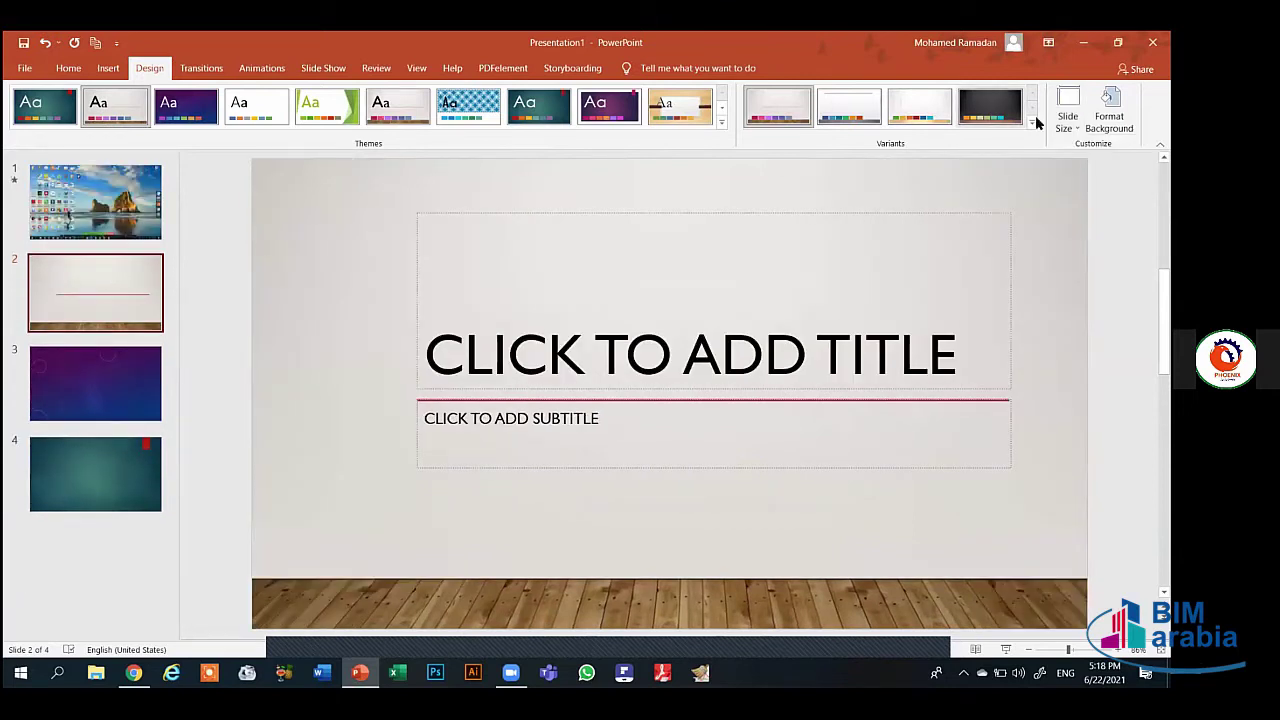
pyautogui.click(1068, 108)
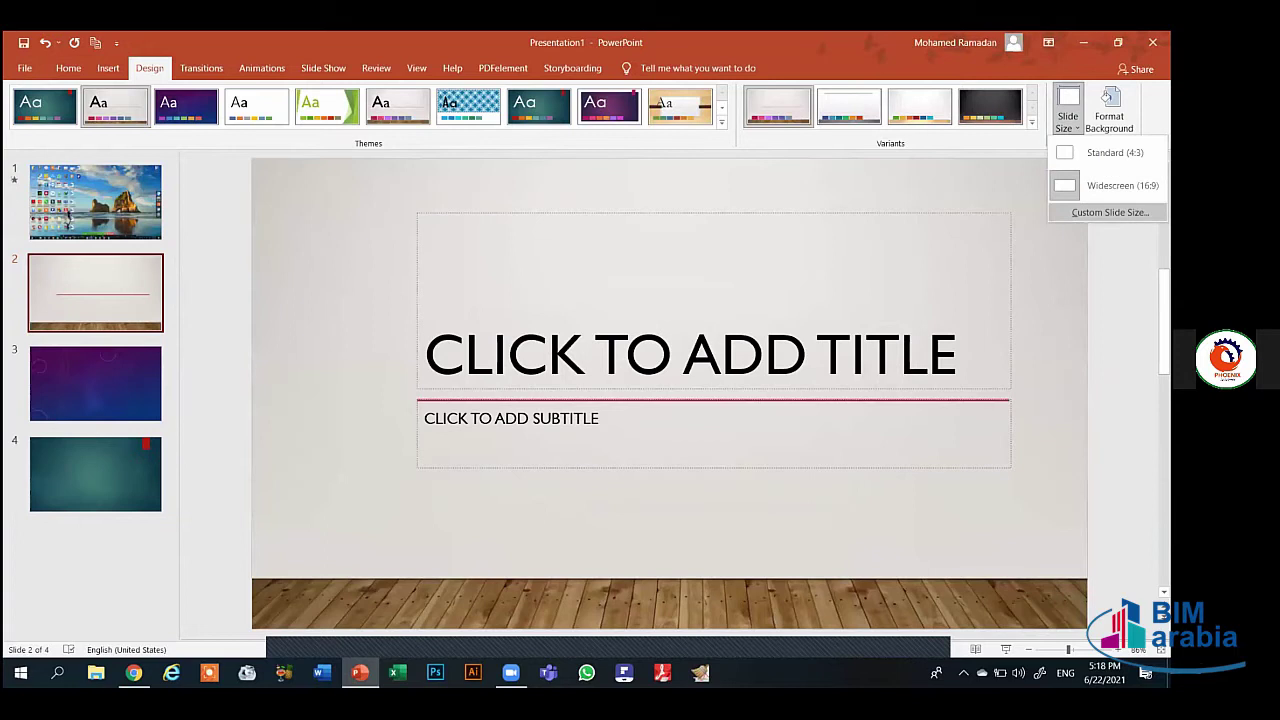
pyautogui.click(1110, 212)
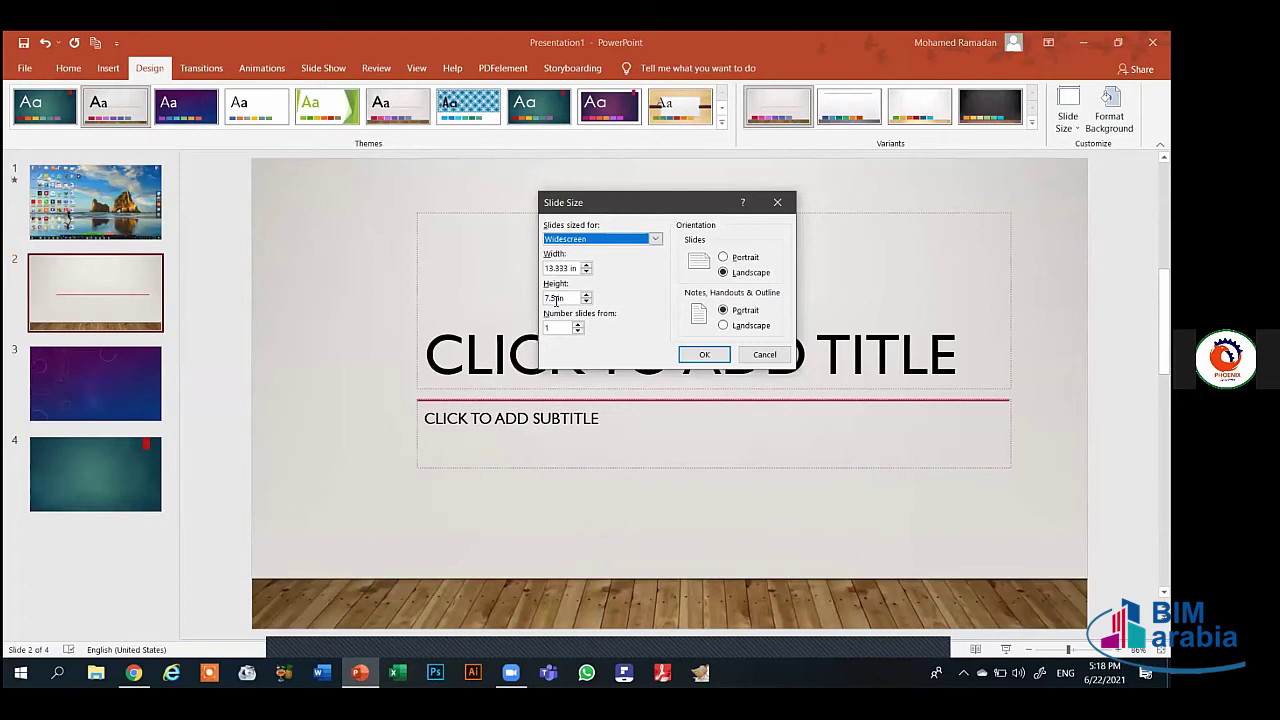
pyautogui.click(570, 298)
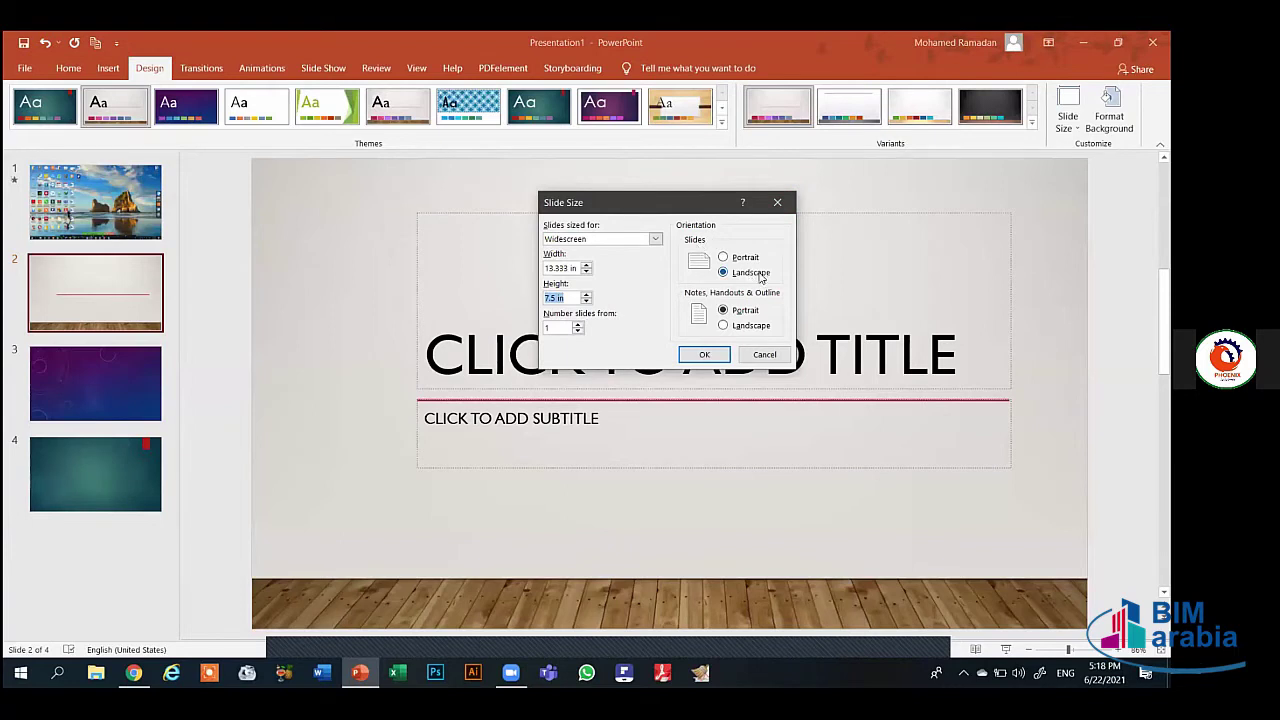
pyautogui.click(652, 241)
pyautogui.click(655, 243)
pyautogui.click(655, 243)
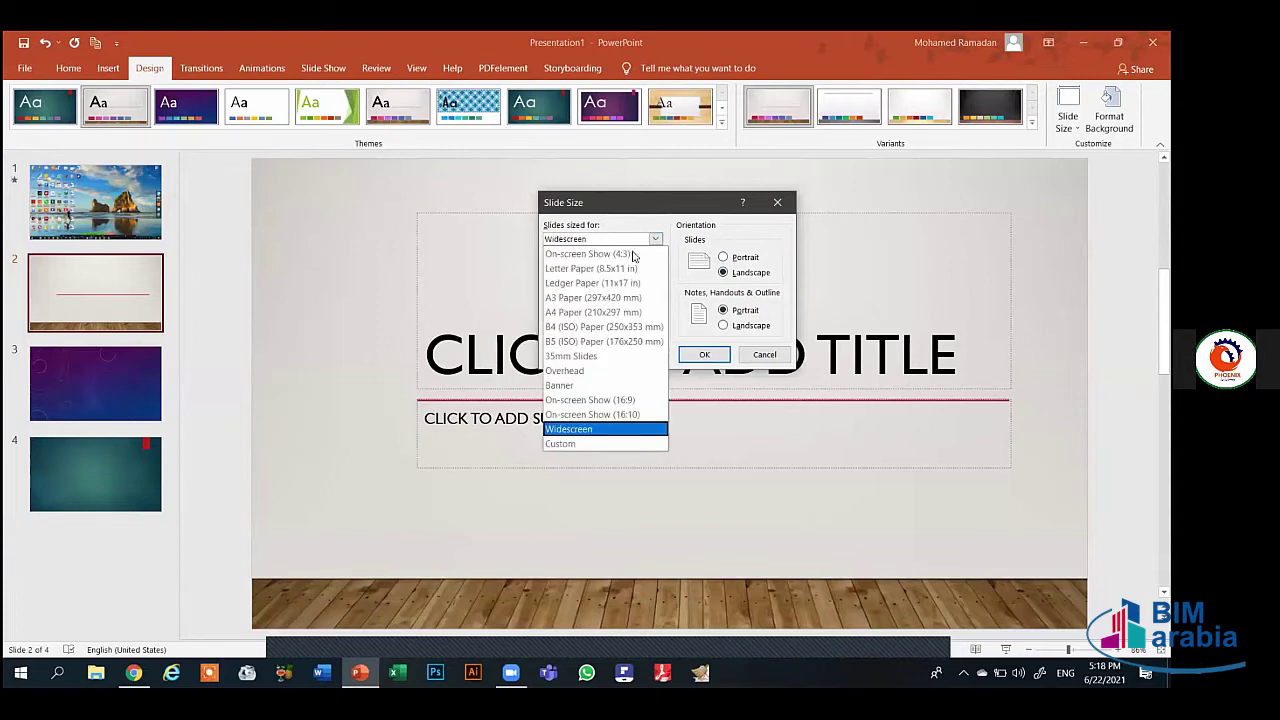
pyautogui.click(613, 327)
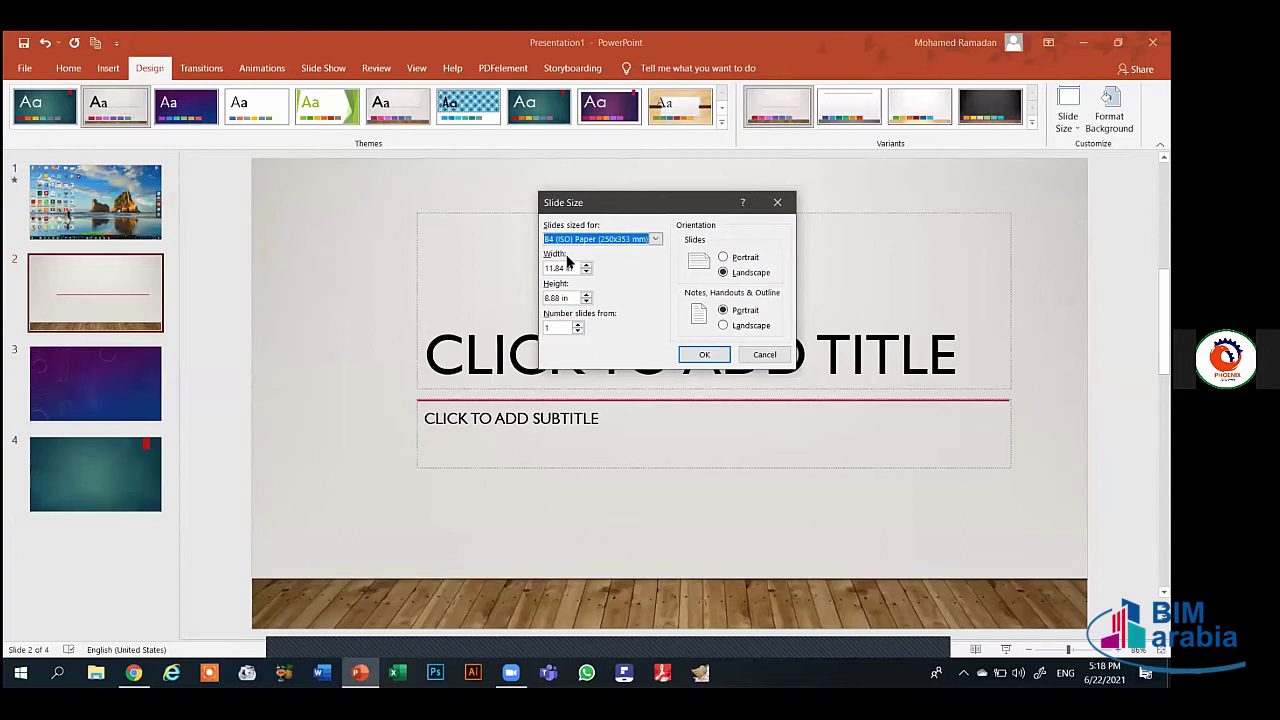
pyautogui.click(653, 238)
pyautogui.click(583, 414)
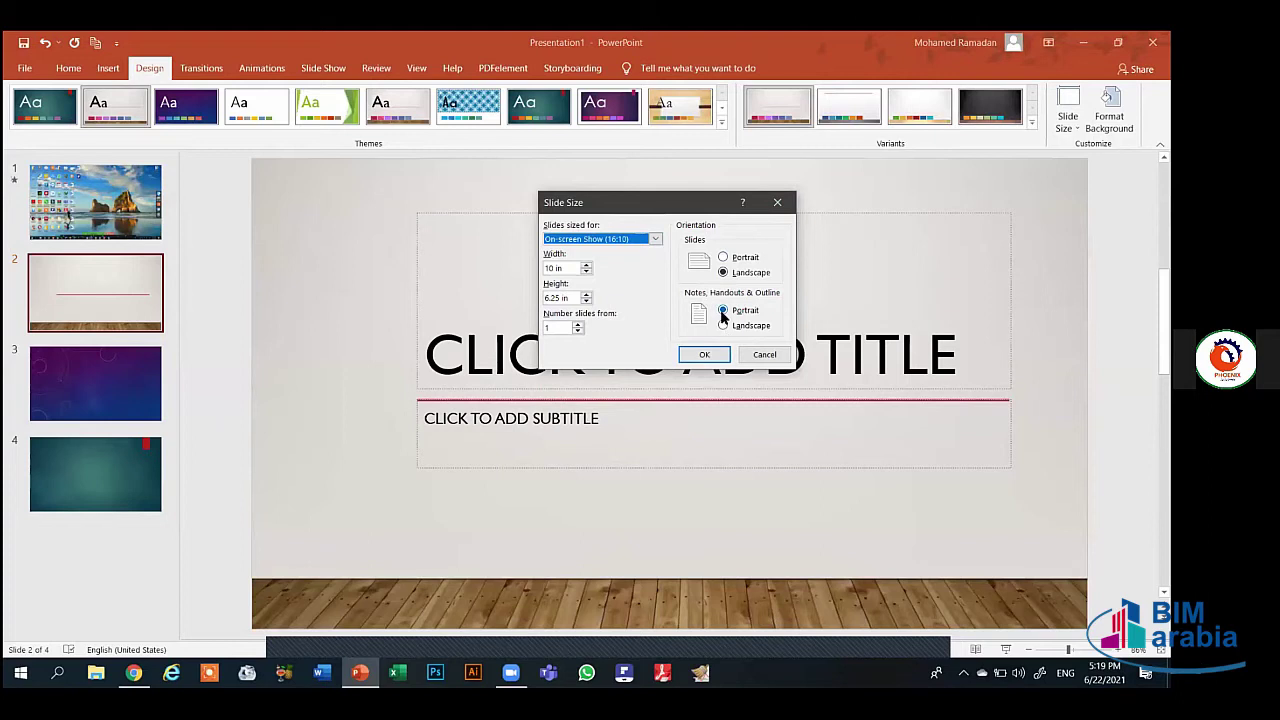
pyautogui.click(723, 311)
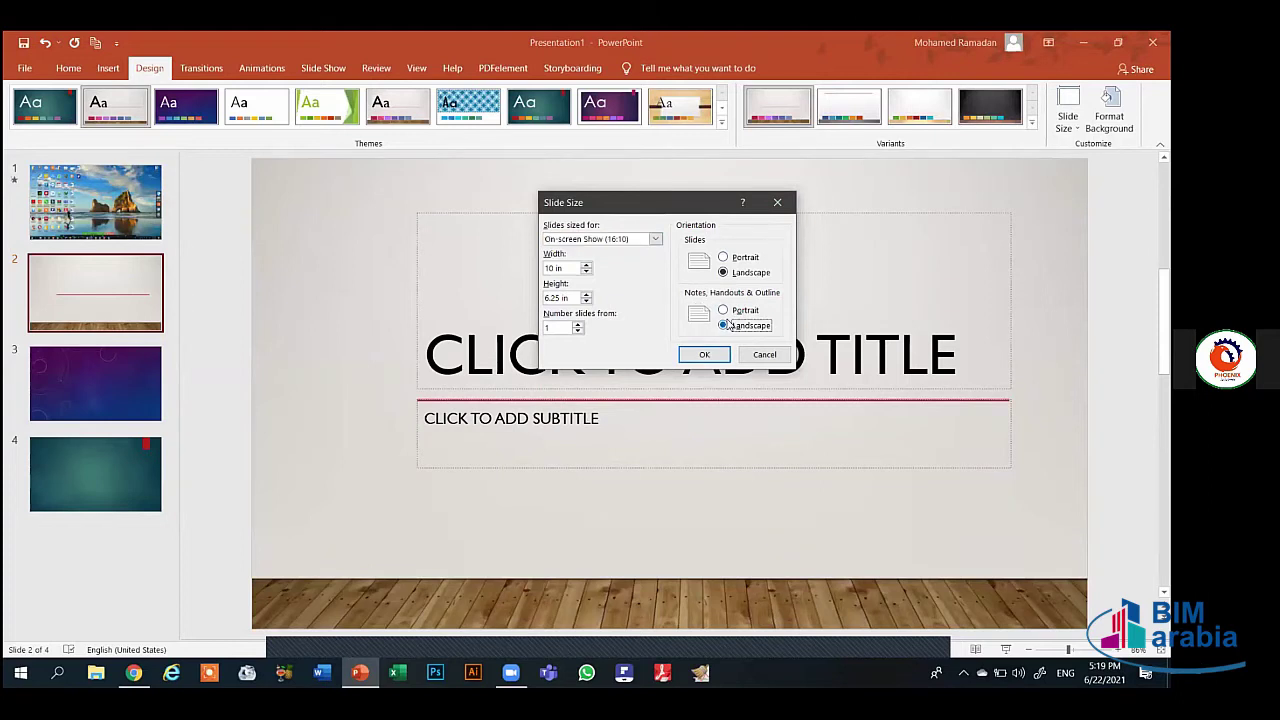
pyautogui.click(765, 355)
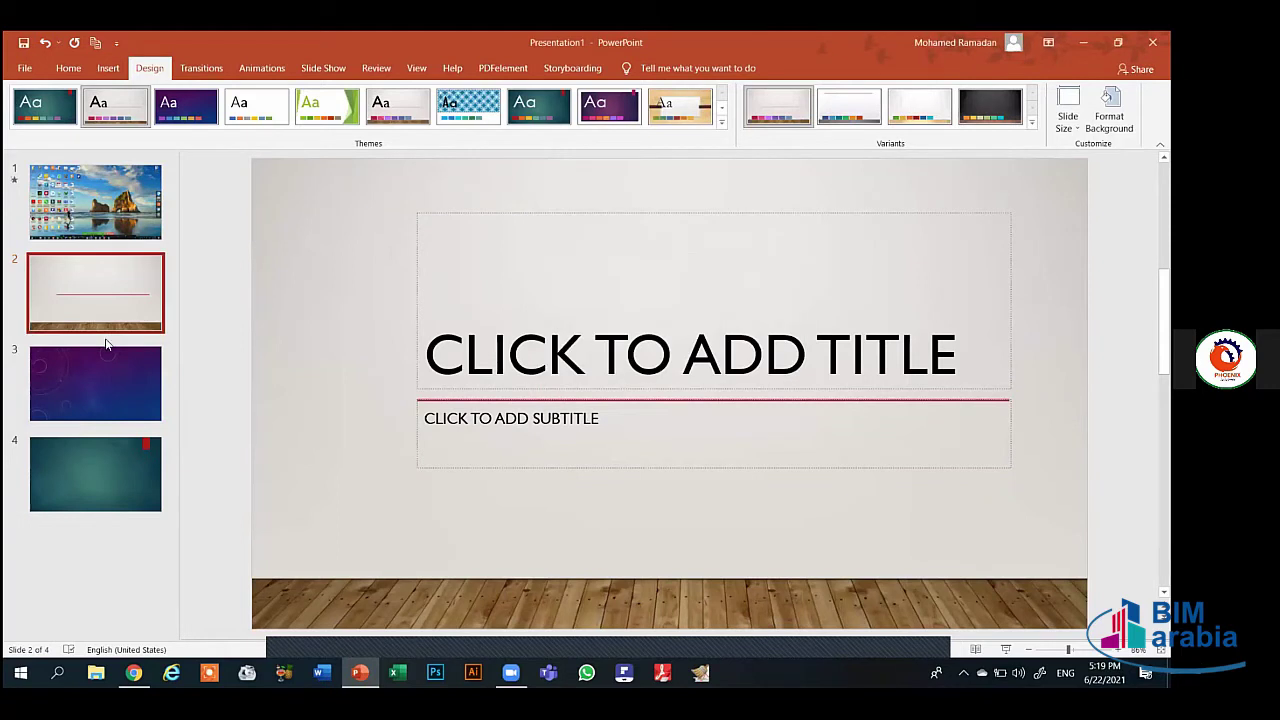
# Add a new slide 5 after slide 4
pyautogui.click(109, 477)
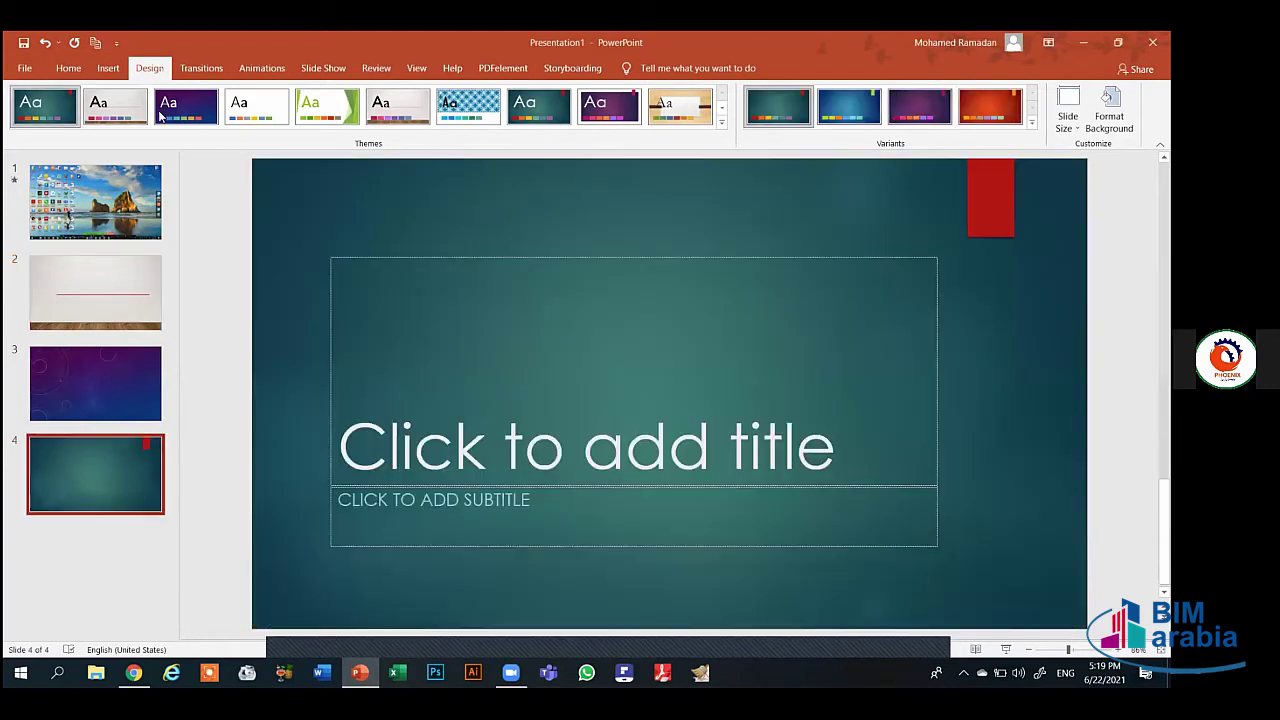
pyautogui.click(108, 68)
pyautogui.click(68, 68)
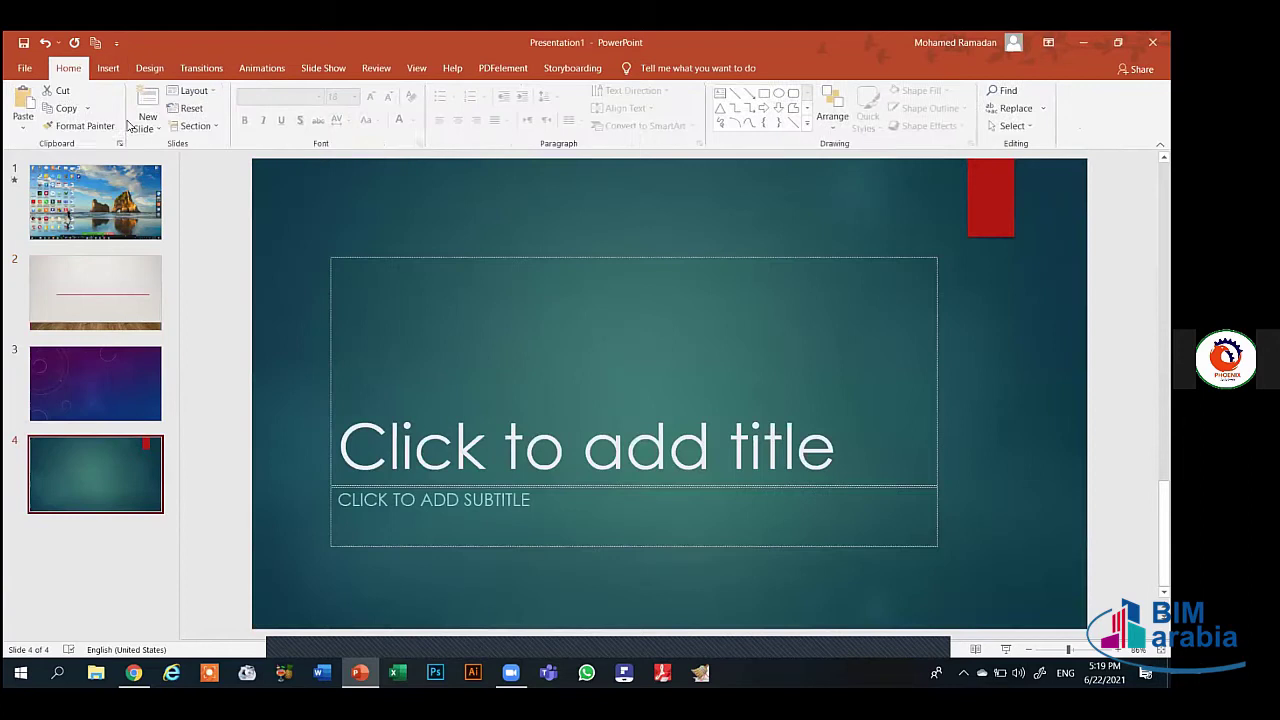
pyautogui.click(148, 124)
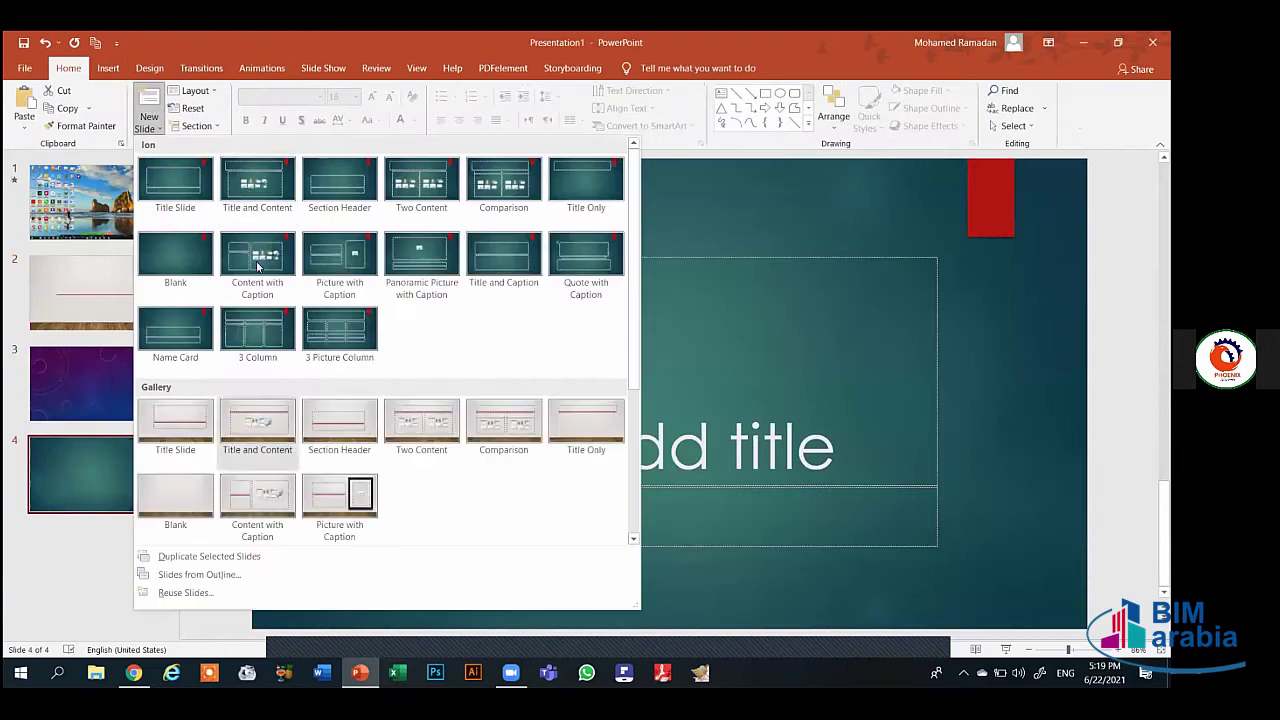
pyautogui.click(914, 302)
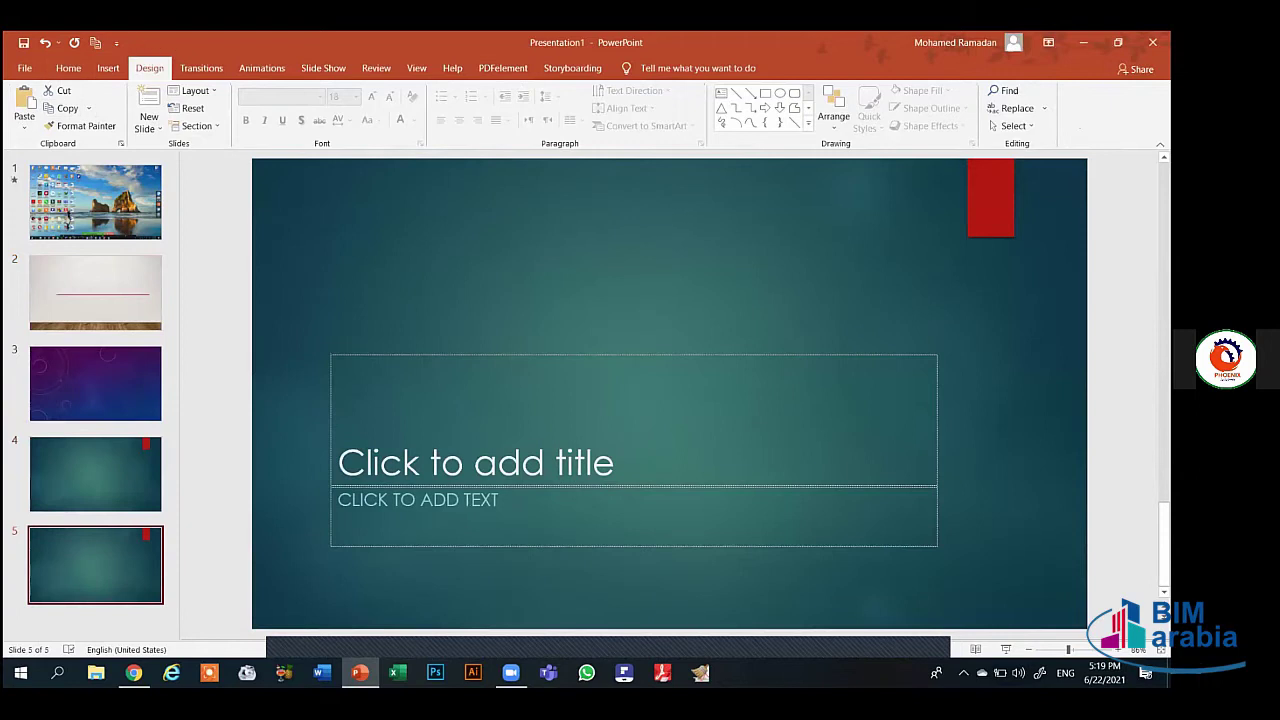
# Give slide 5 a solid teal background and try adjusting its transparency
pyautogui.click(150, 68)
pyautogui.click(1109, 110)
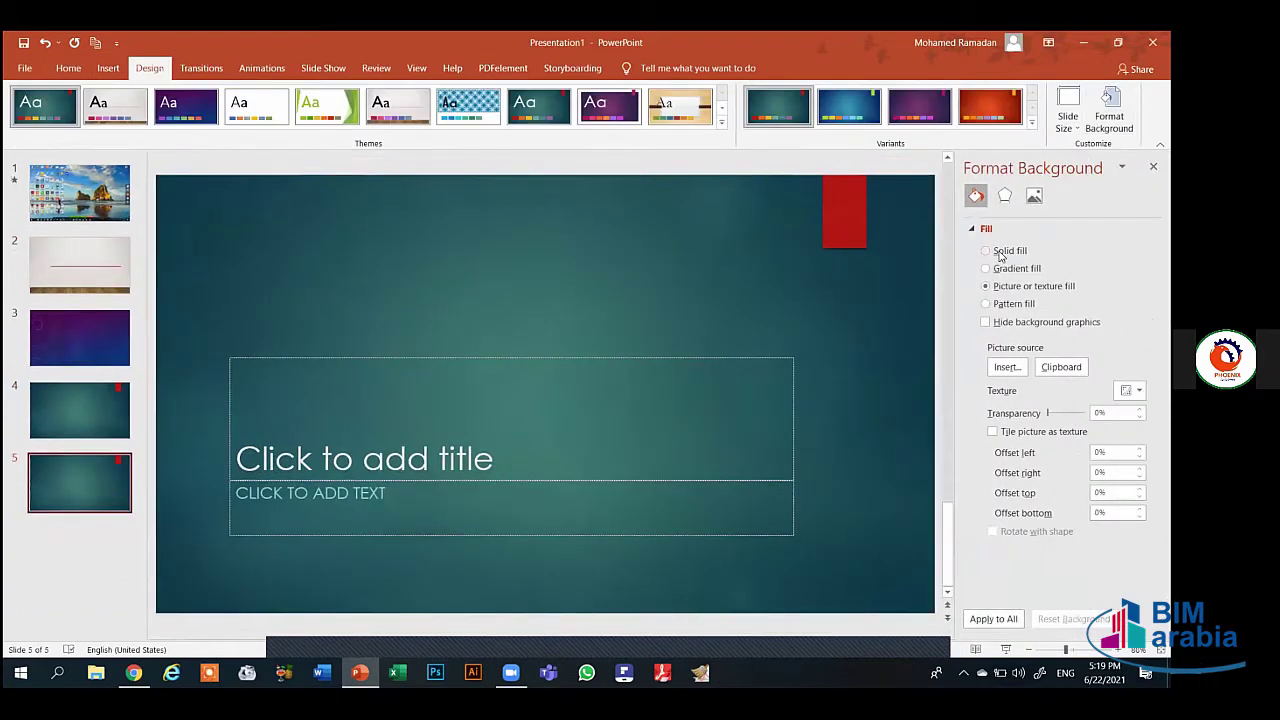
pyautogui.click(987, 251)
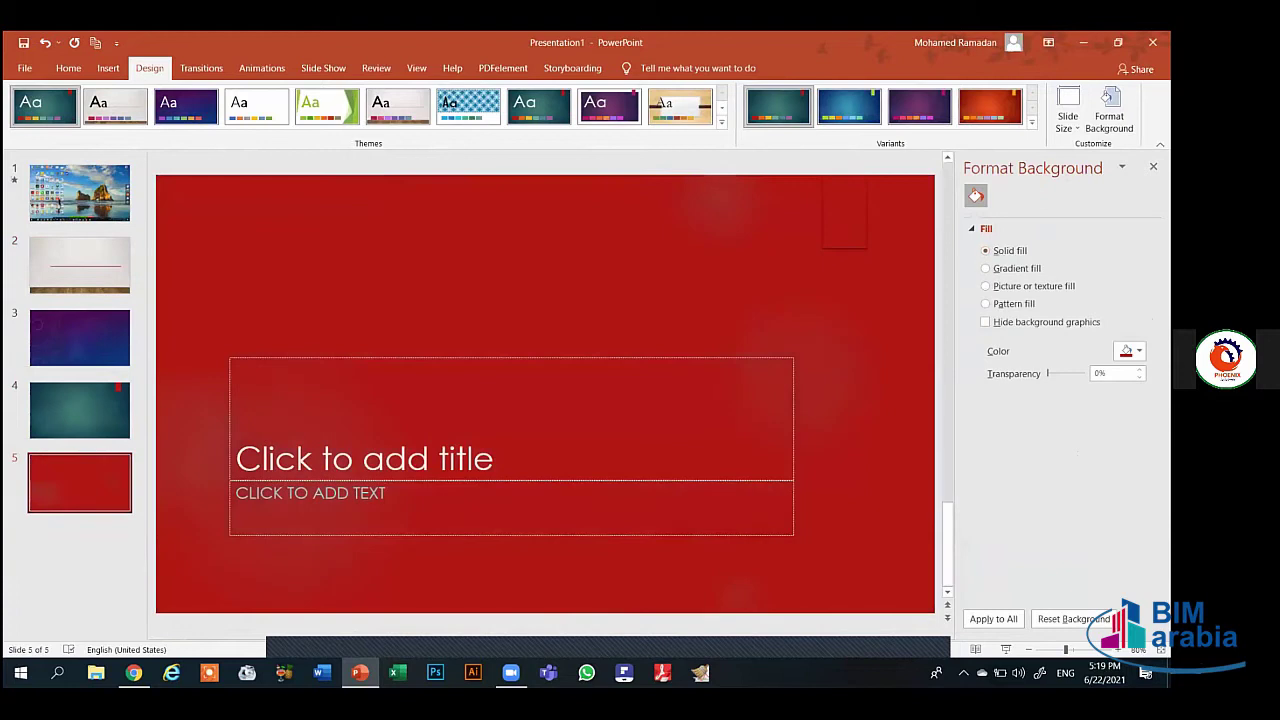
pyautogui.click(1130, 351)
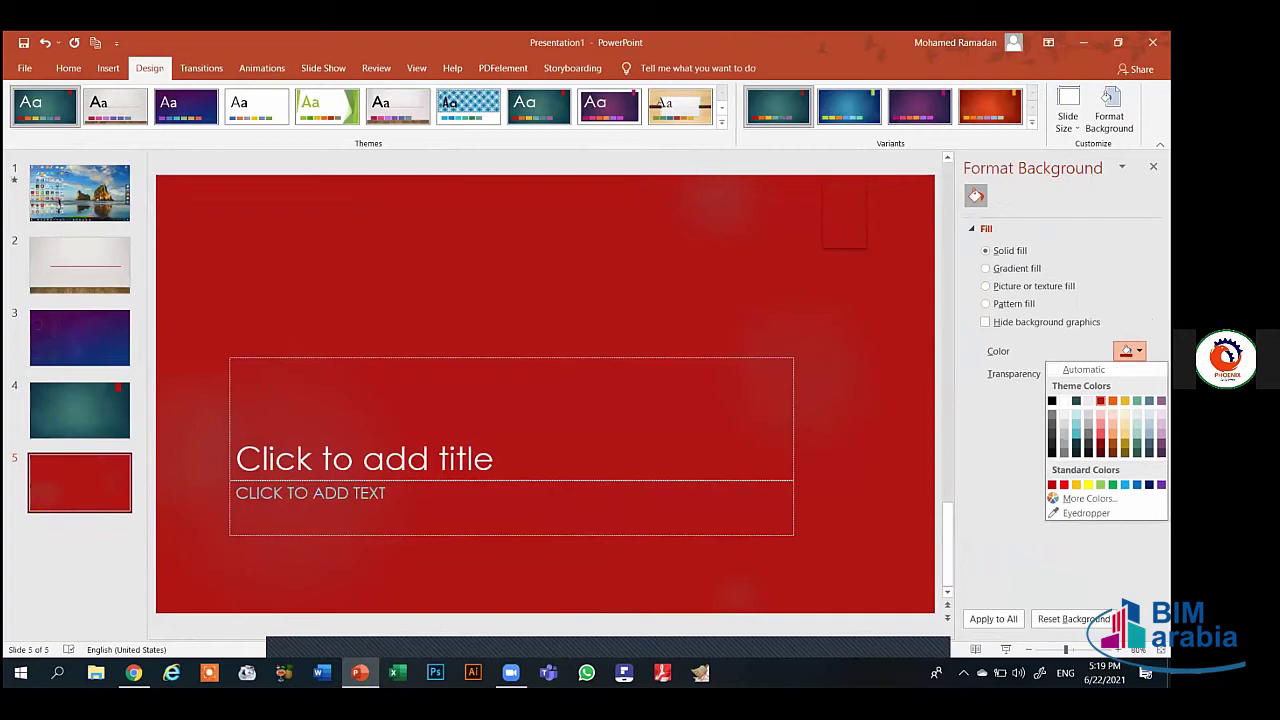
pyautogui.click(1076, 424)
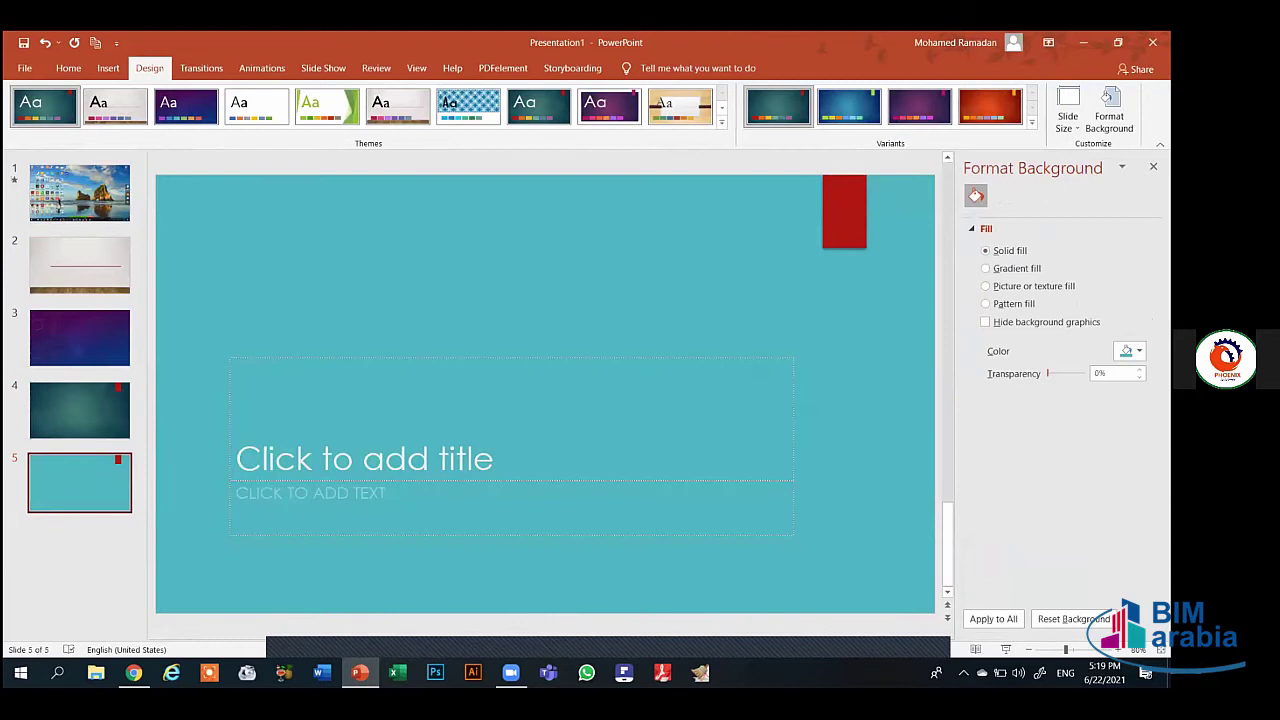
pyautogui.moveTo(1048, 373); pyautogui.dragTo(1037, 378)
# Switch to an orange preset gradient, trying Rectangular and Path before settling on Shade from title
pyautogui.click(988, 269)
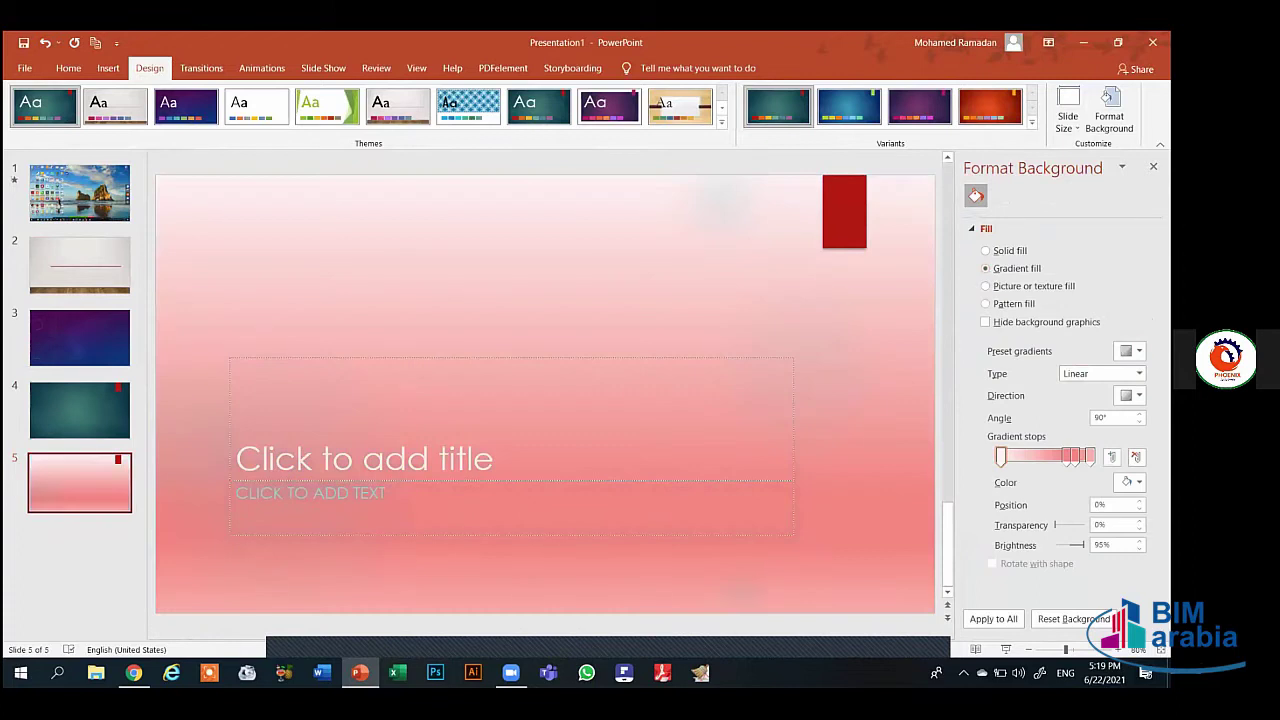
pyautogui.click(1131, 351)
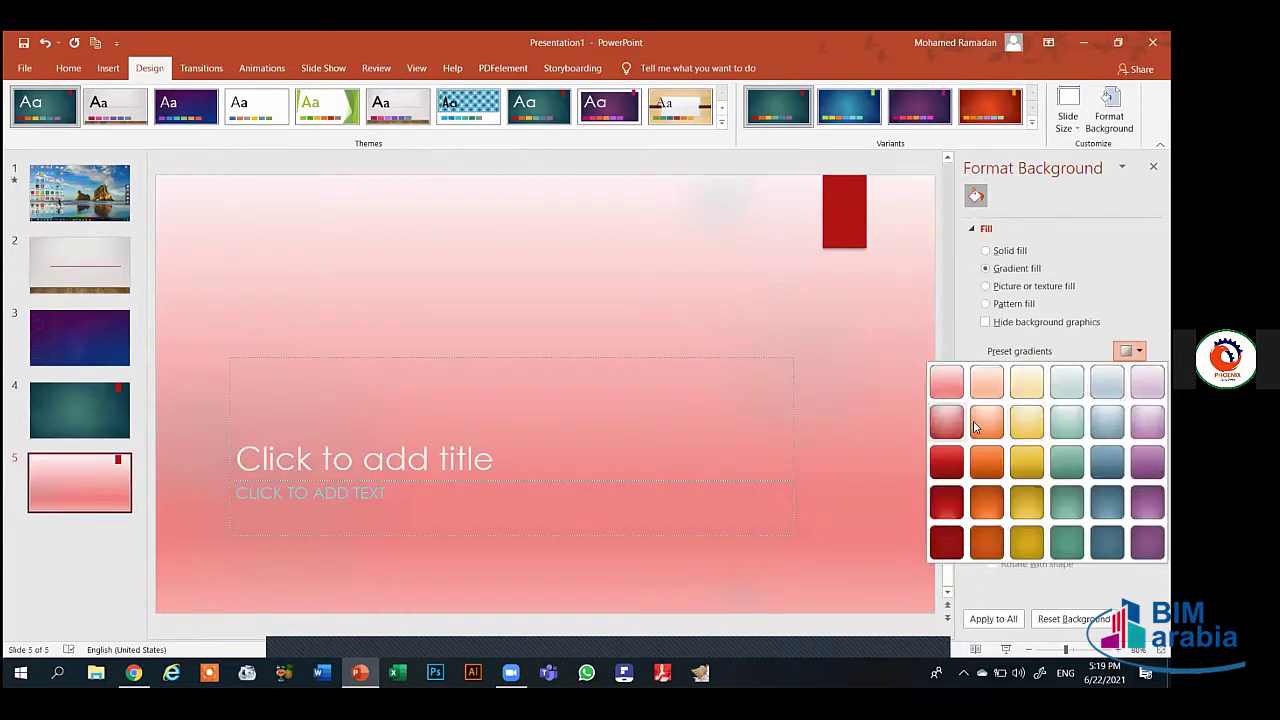
pyautogui.click(975, 427)
pyautogui.click(1139, 373)
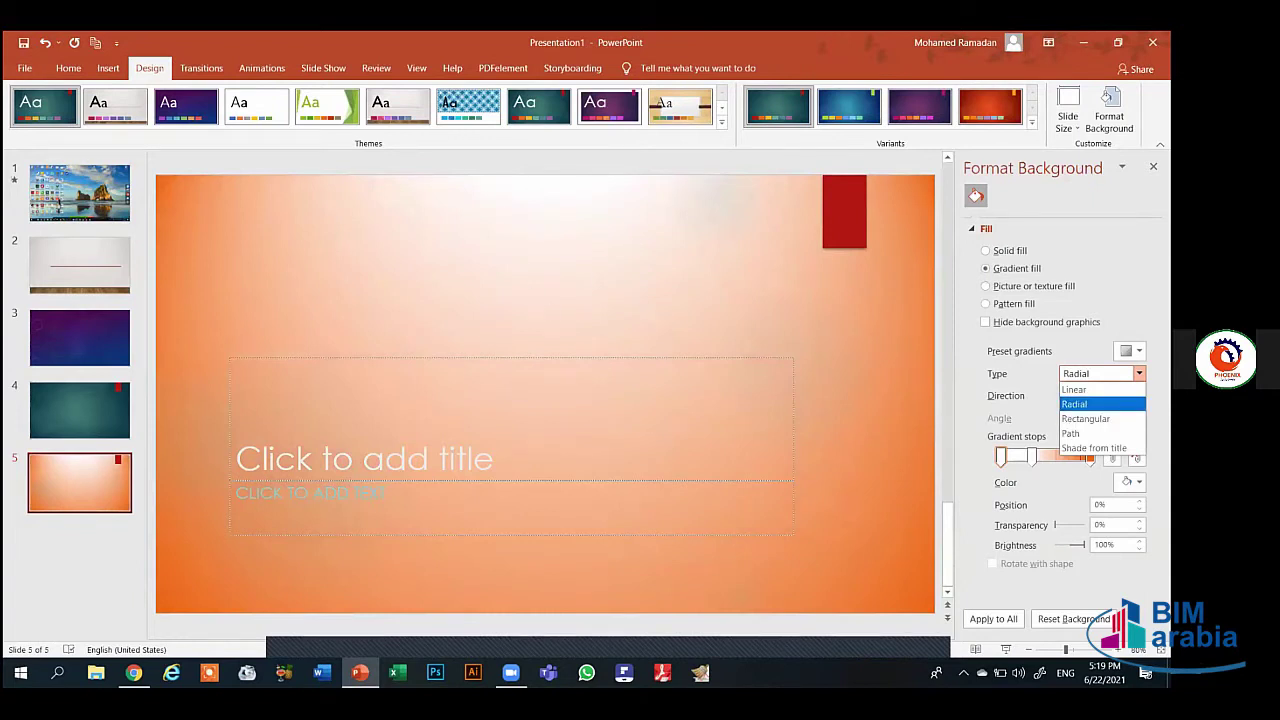
pyautogui.click(1074, 403)
pyautogui.click(1100, 373)
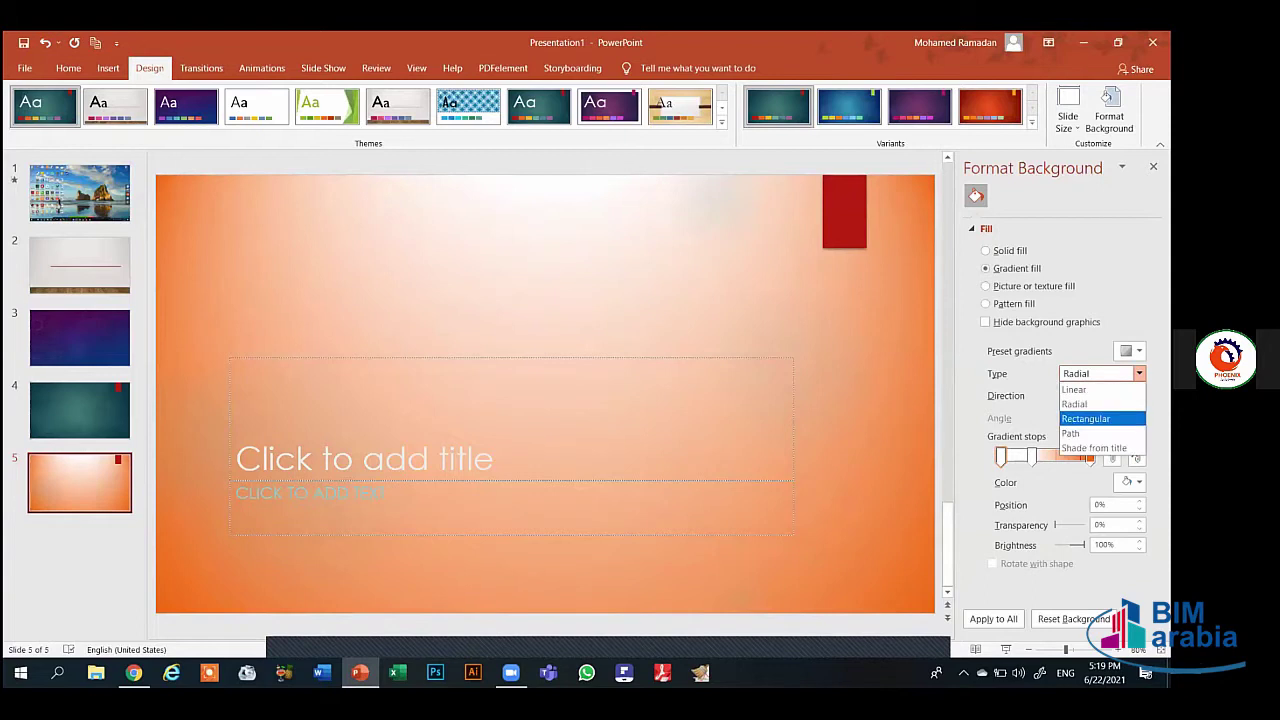
pyautogui.click(1085, 418)
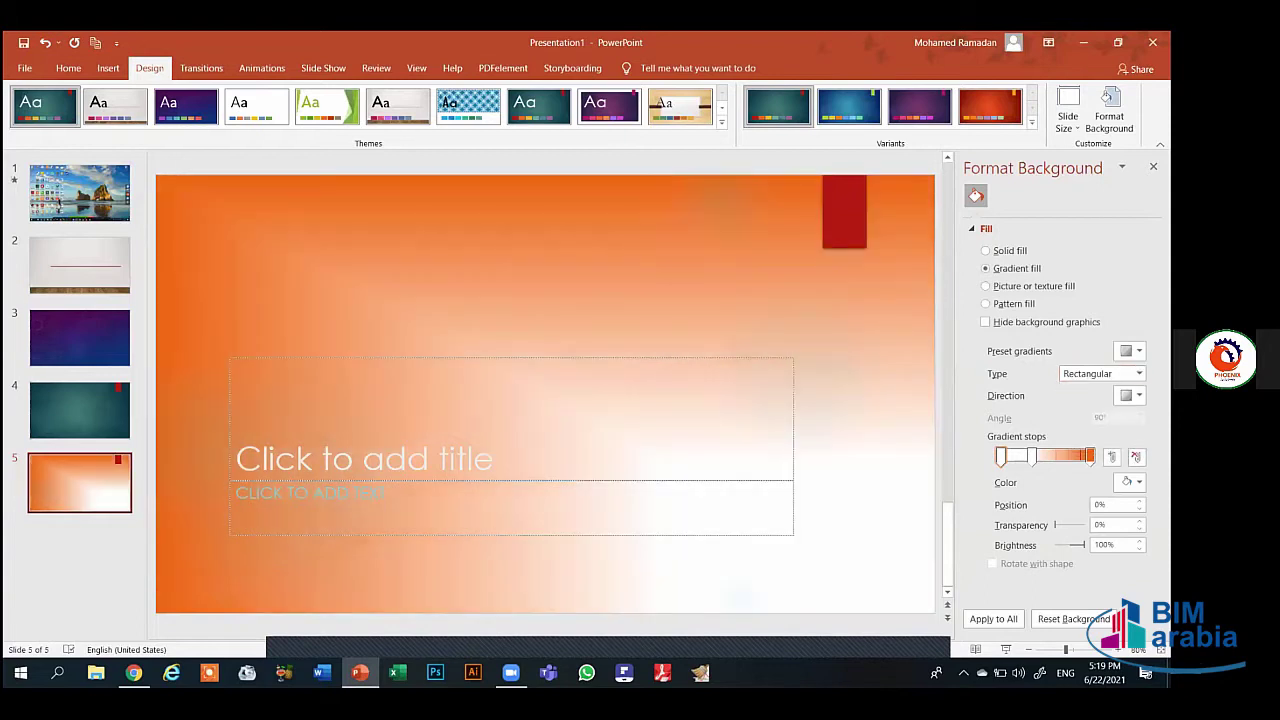
pyautogui.click(1100, 373)
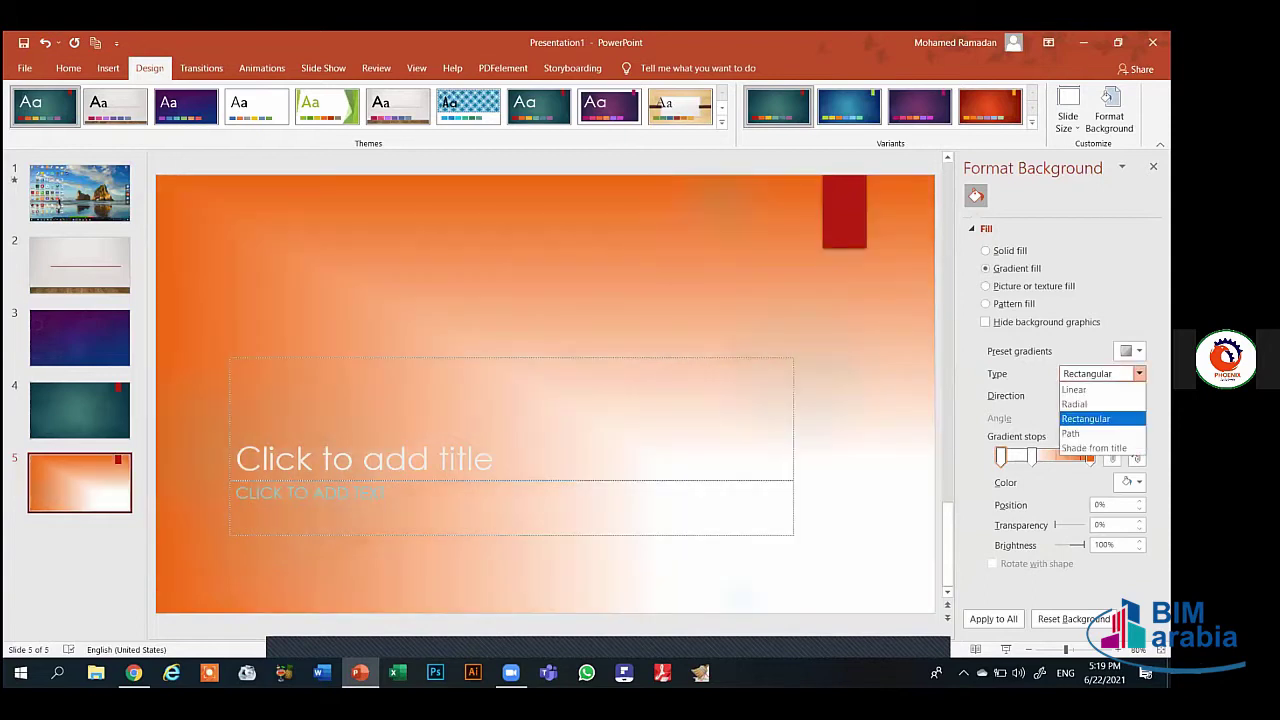
pyautogui.click(1072, 433)
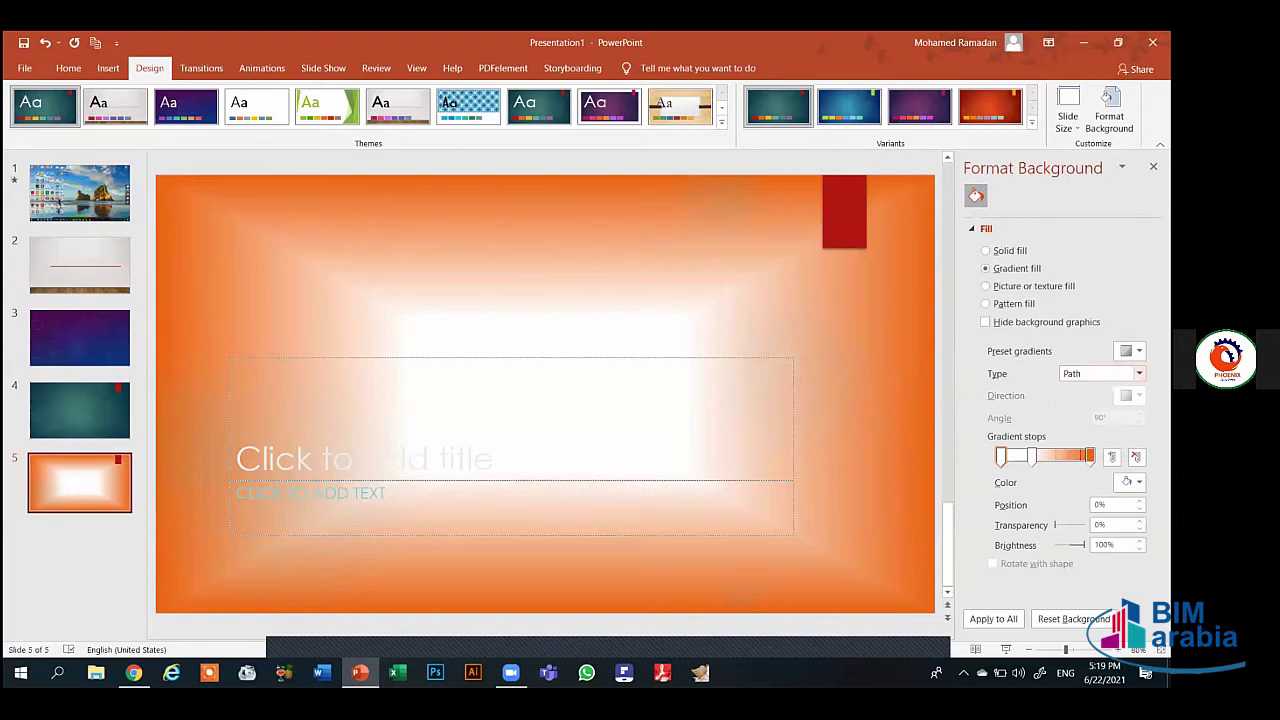
pyautogui.click(1100, 373)
pyautogui.click(1085, 448)
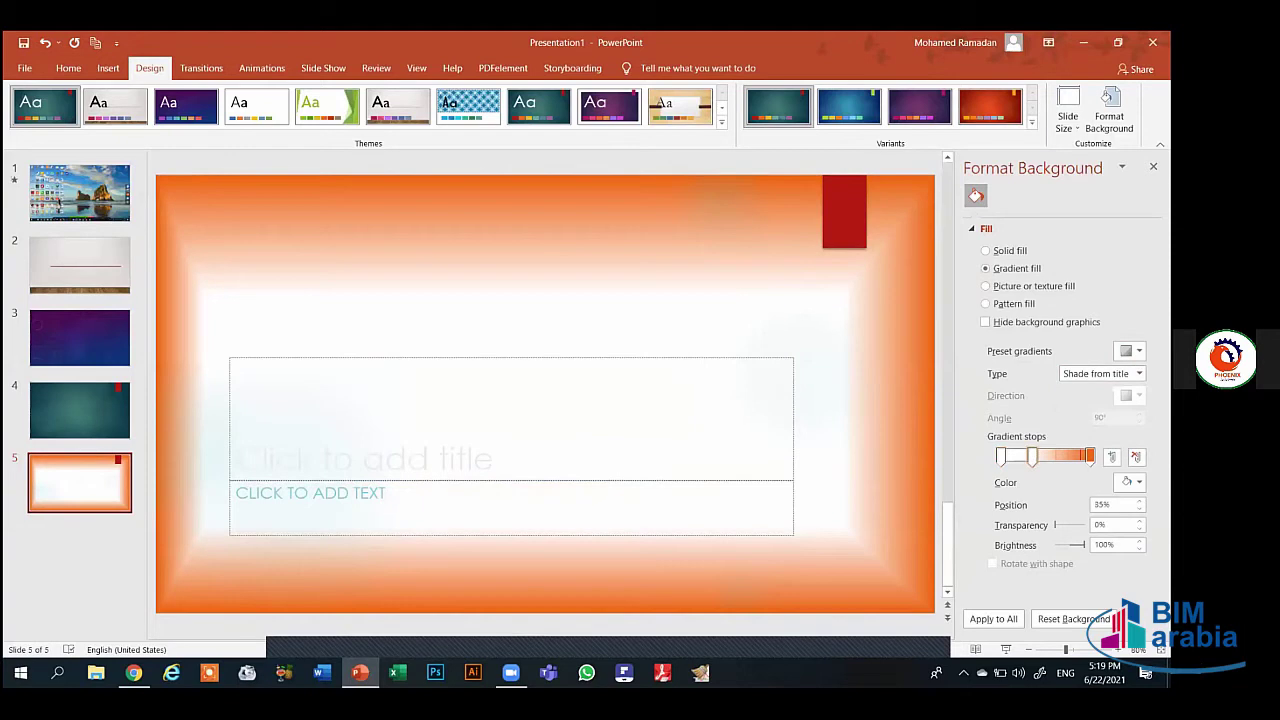
# Tint the first gradient stop teal; set the orange stop to 100%, 67% transparency, -100% brightness
pyautogui.moveTo(1001, 457); pyautogui.dragTo(1001, 457)
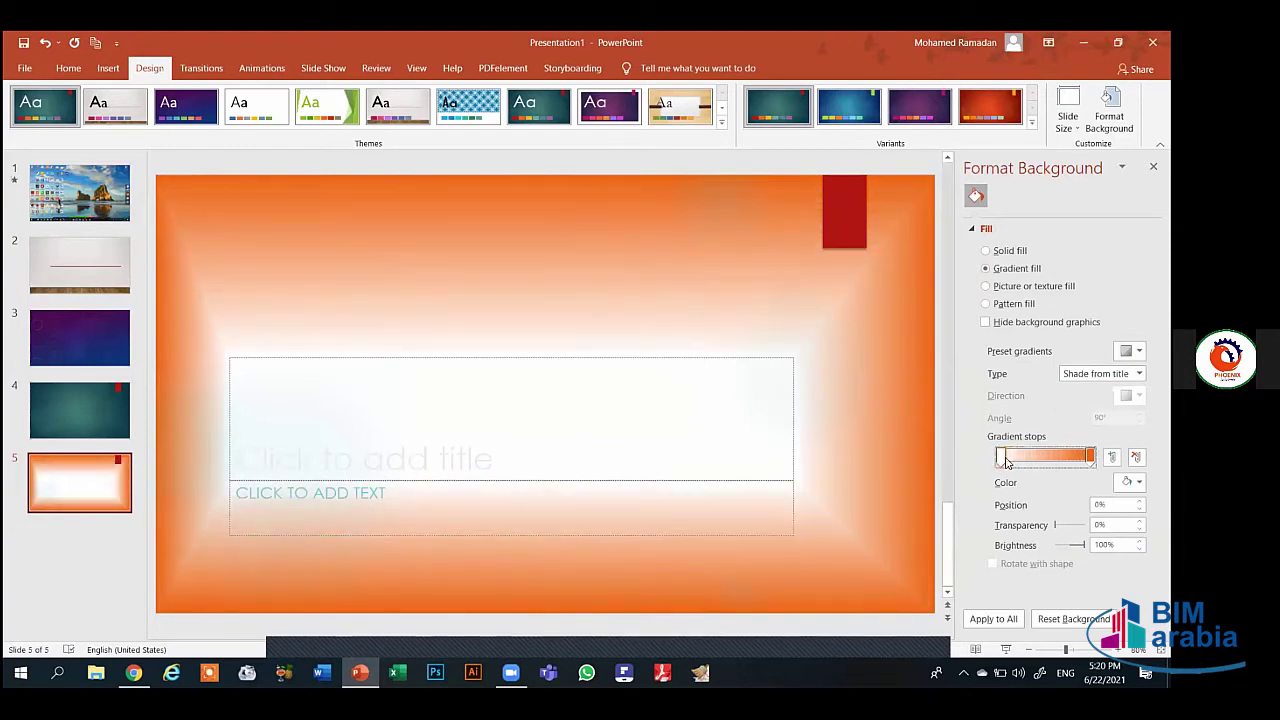
pyautogui.click(1130, 482)
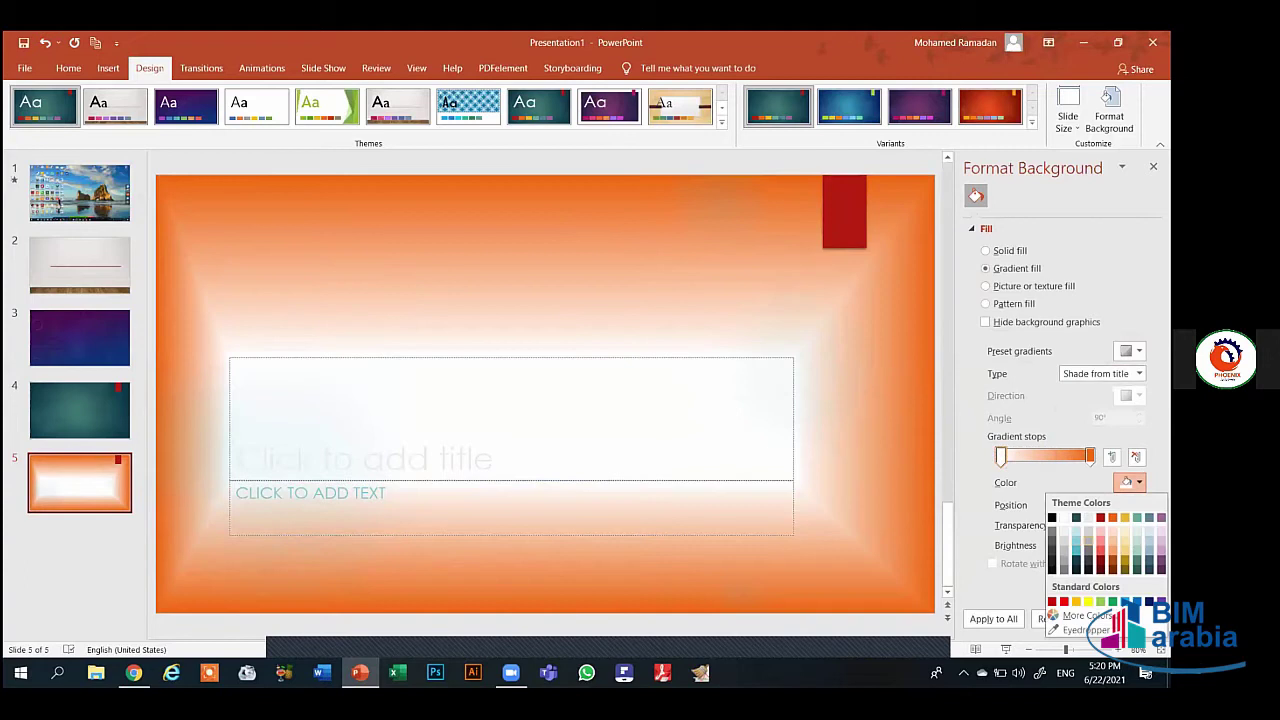
pyautogui.click(1076, 547)
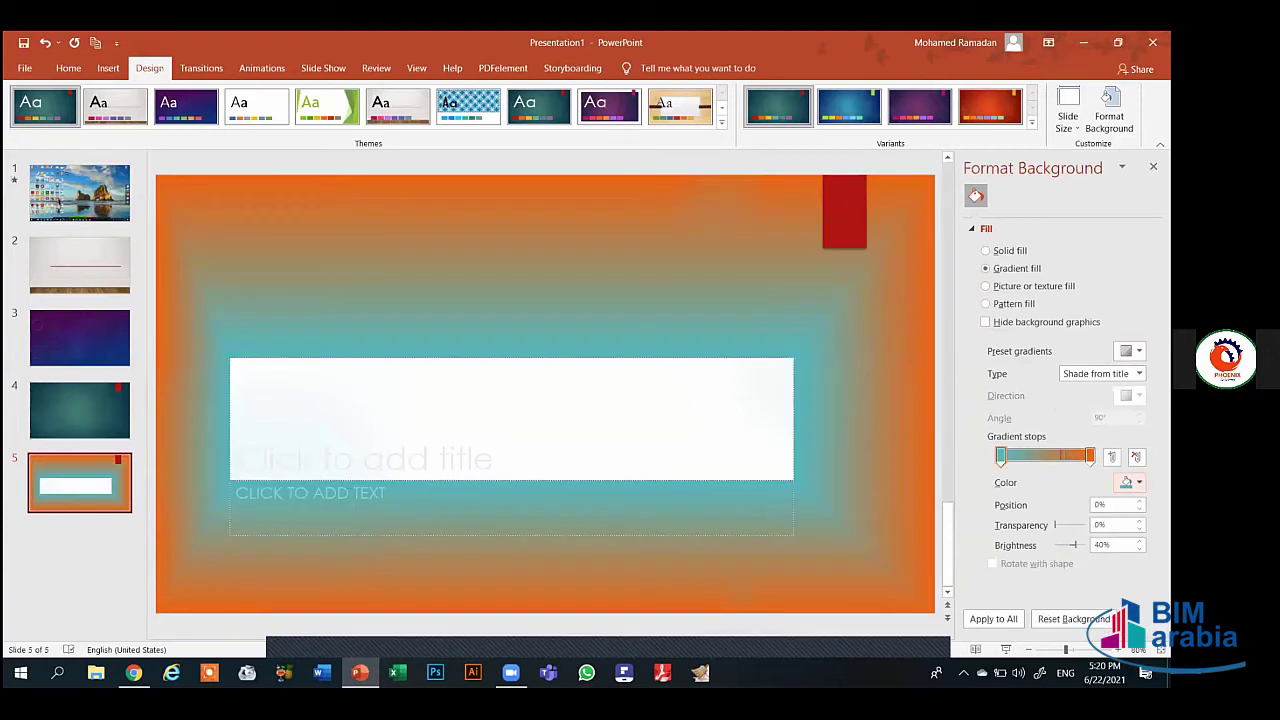
pyautogui.moveTo(1074, 457); pyautogui.dragTo(1088, 457)
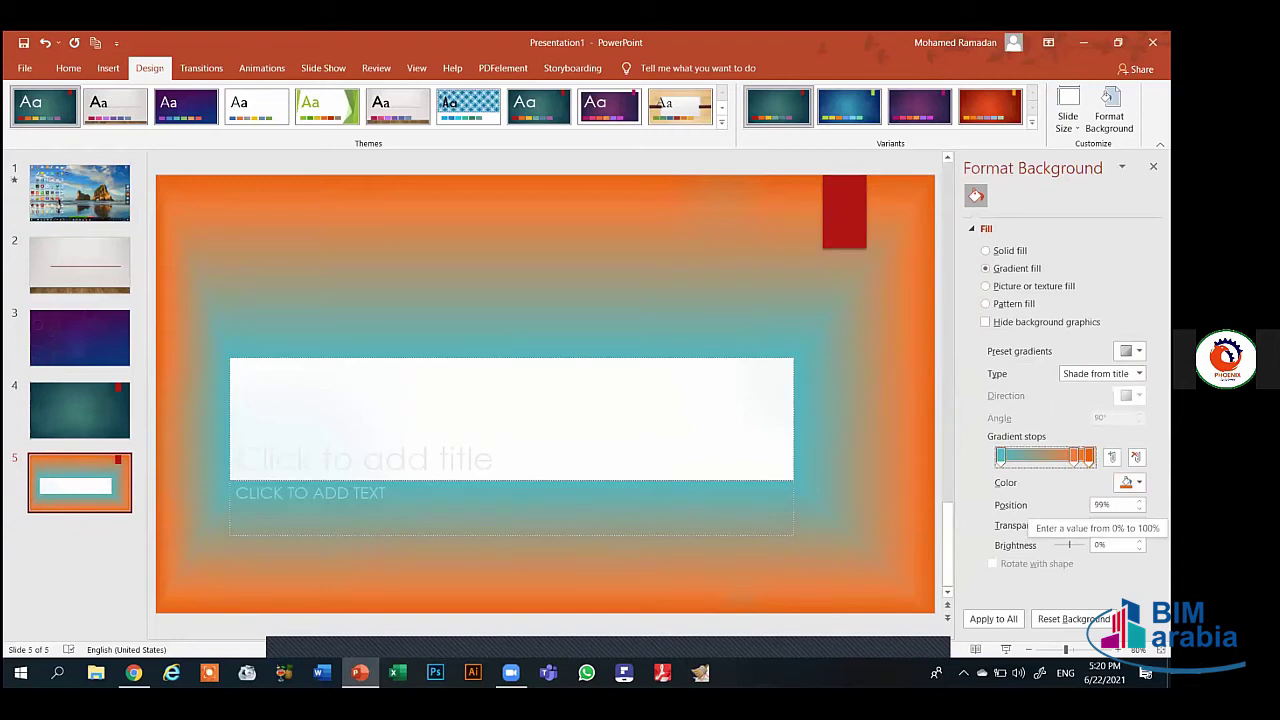
pyautogui.click(1139, 501)
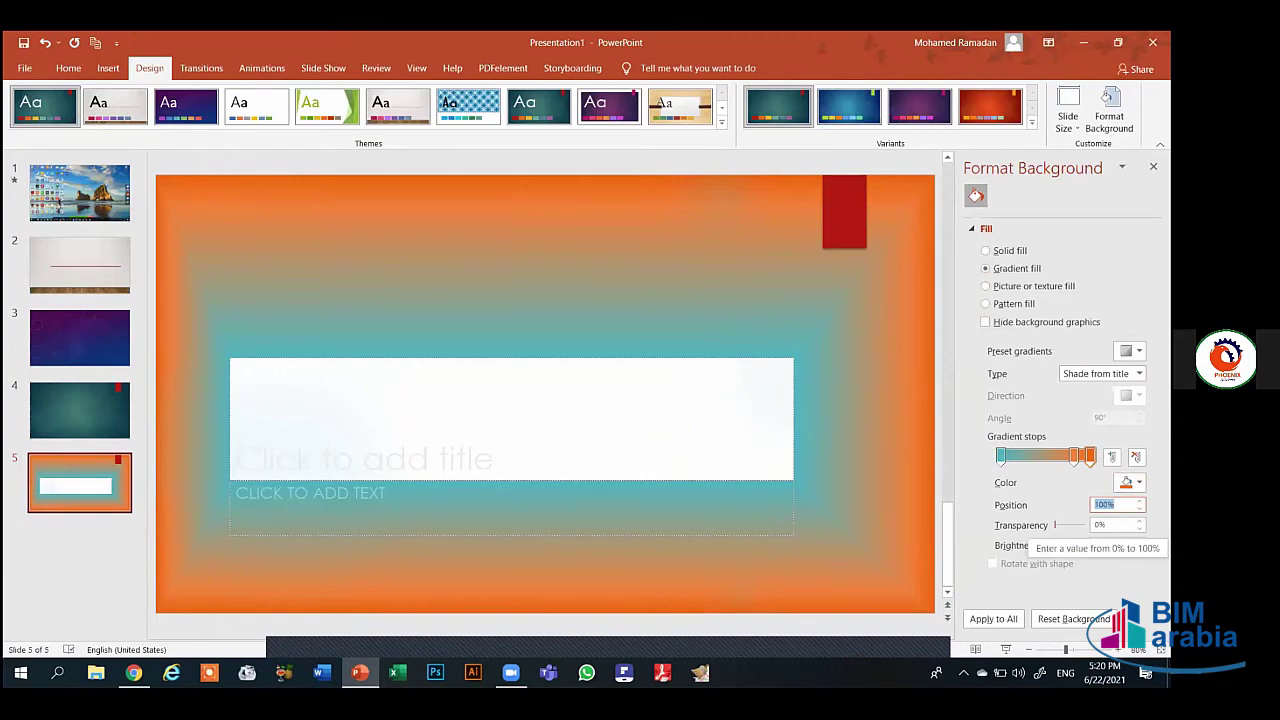
pyautogui.moveTo(1055, 525); pyautogui.dragTo(1085, 525)
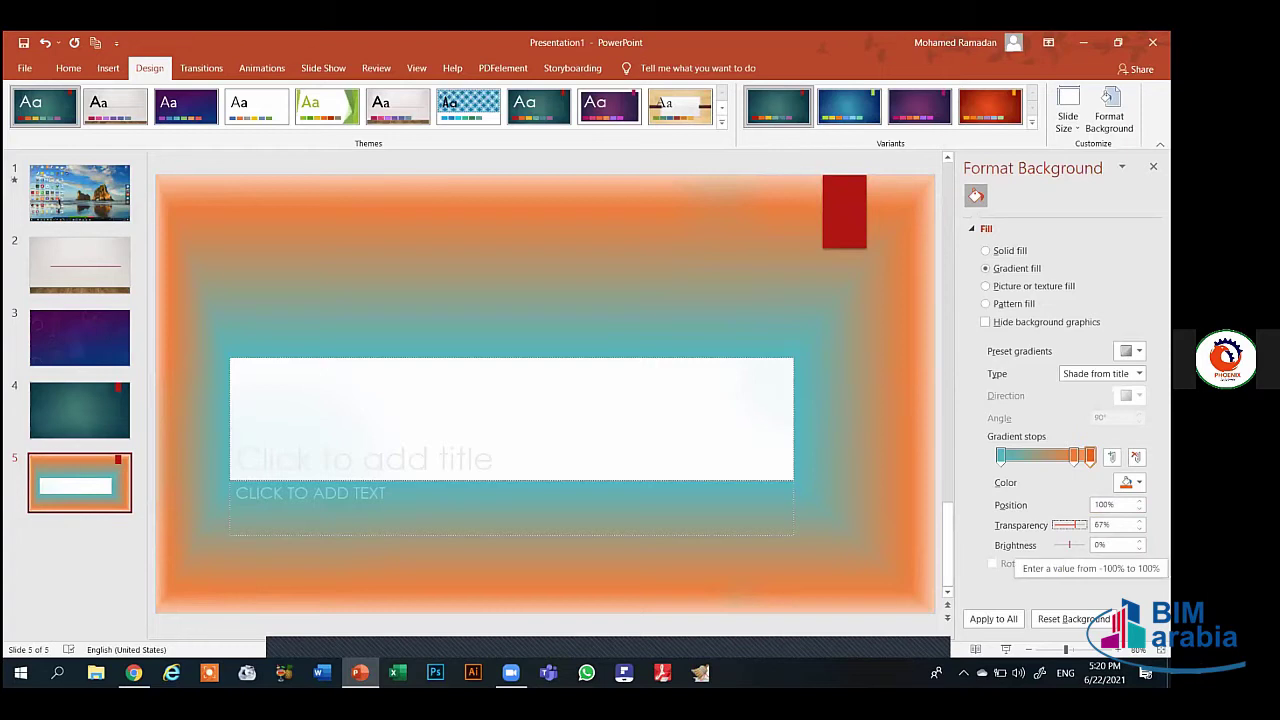
pyautogui.moveTo(1070, 545); pyautogui.dragTo(1065, 545)
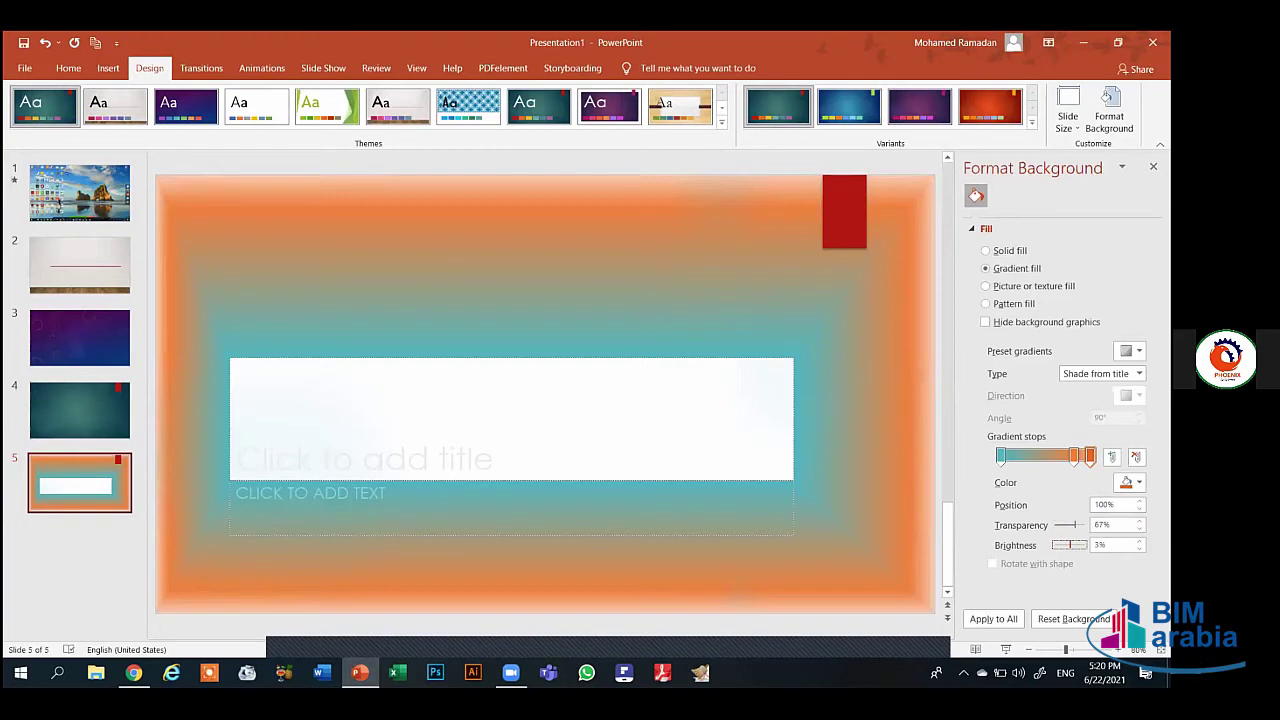
pyautogui.moveTo(1065, 545); pyautogui.dragTo(1053, 545)
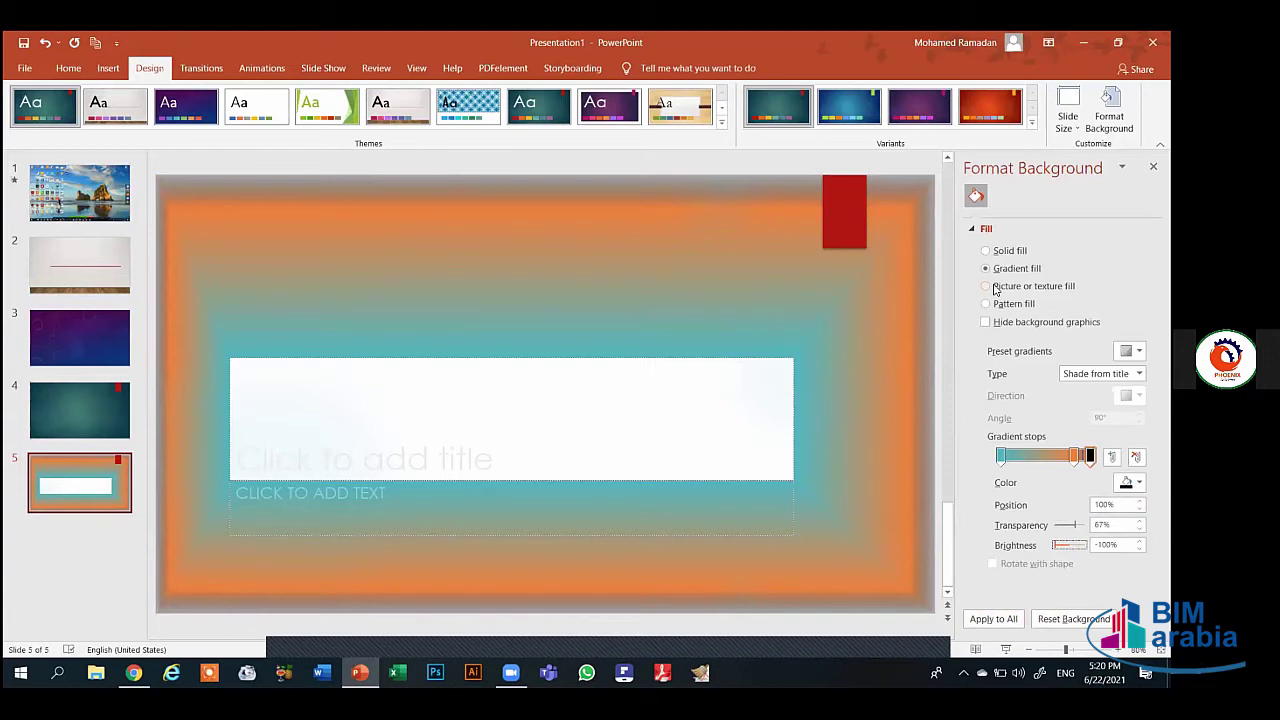
# Fill slide 5's background with a picture chosen from a file
pyautogui.click(995, 287)
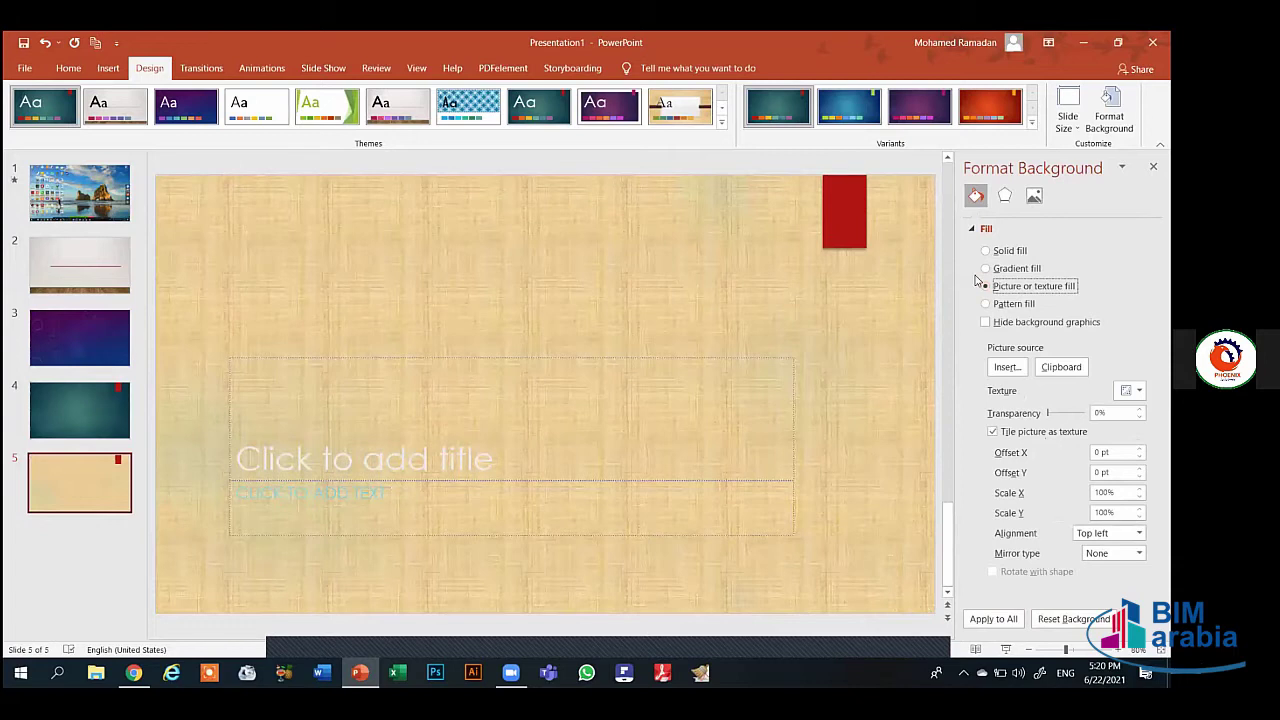
pyautogui.click(1006, 368)
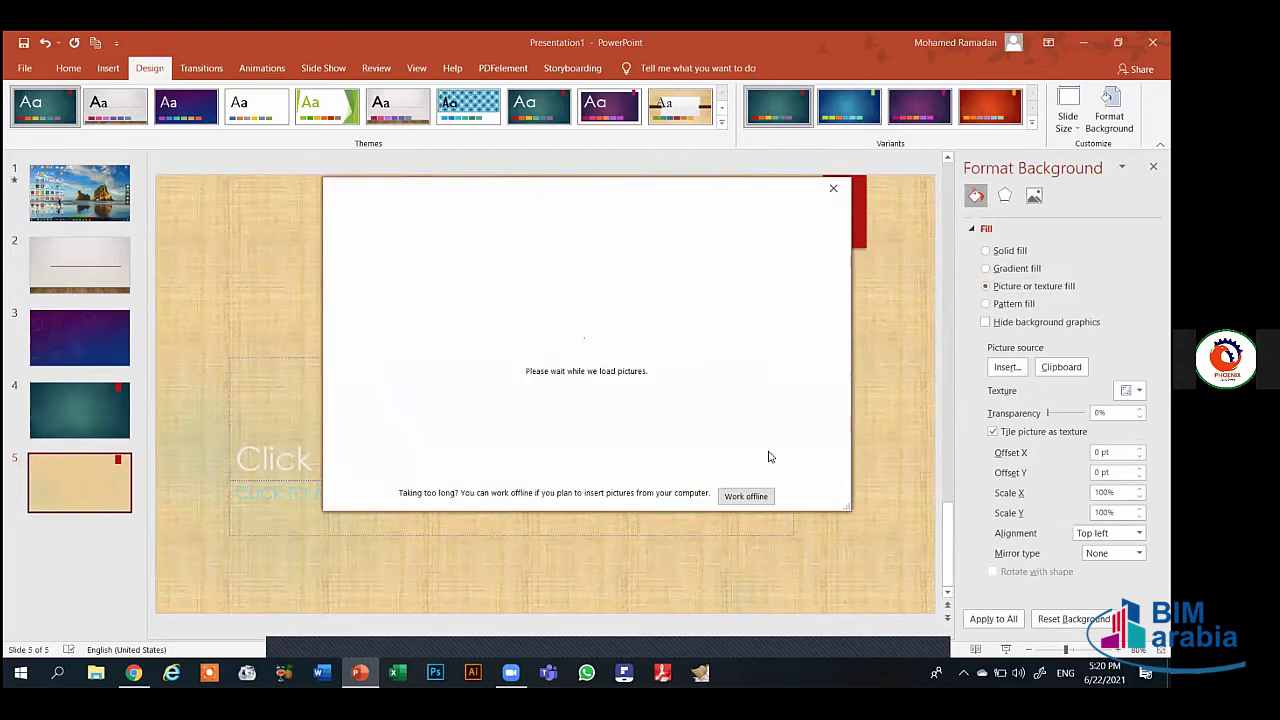
pyautogui.click(654, 275)
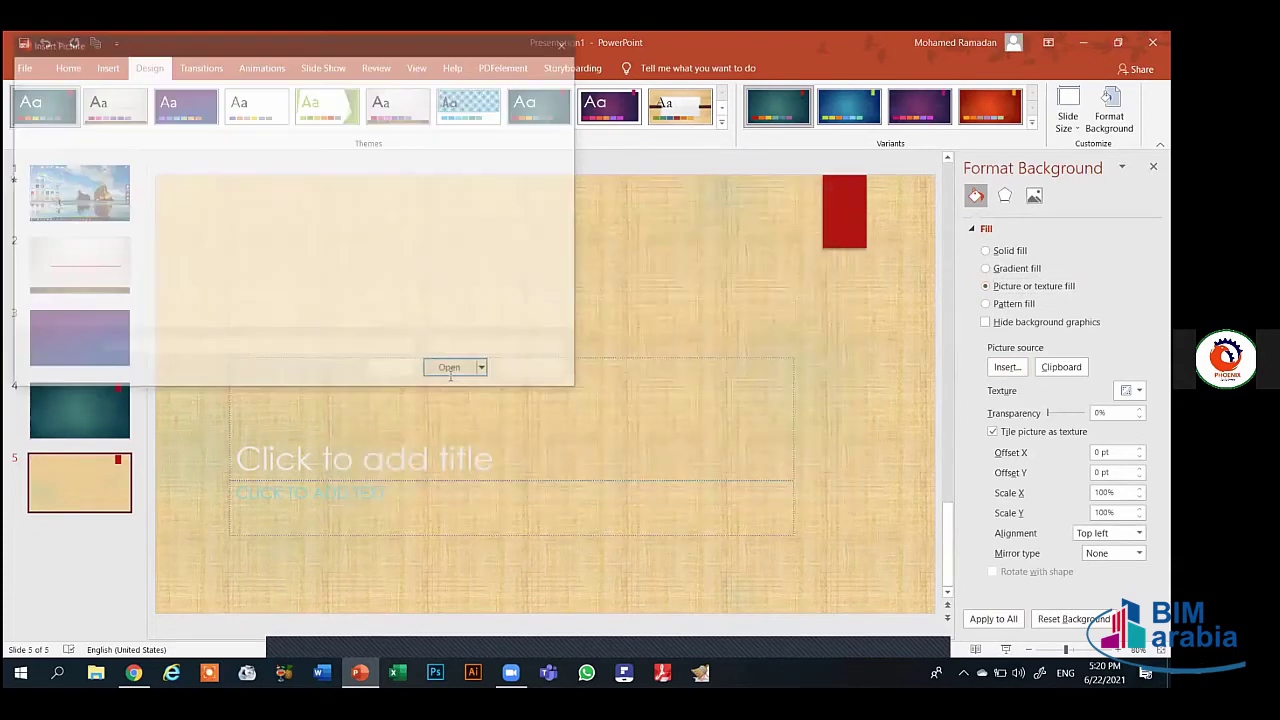
pyautogui.doubleClick(296, 290)
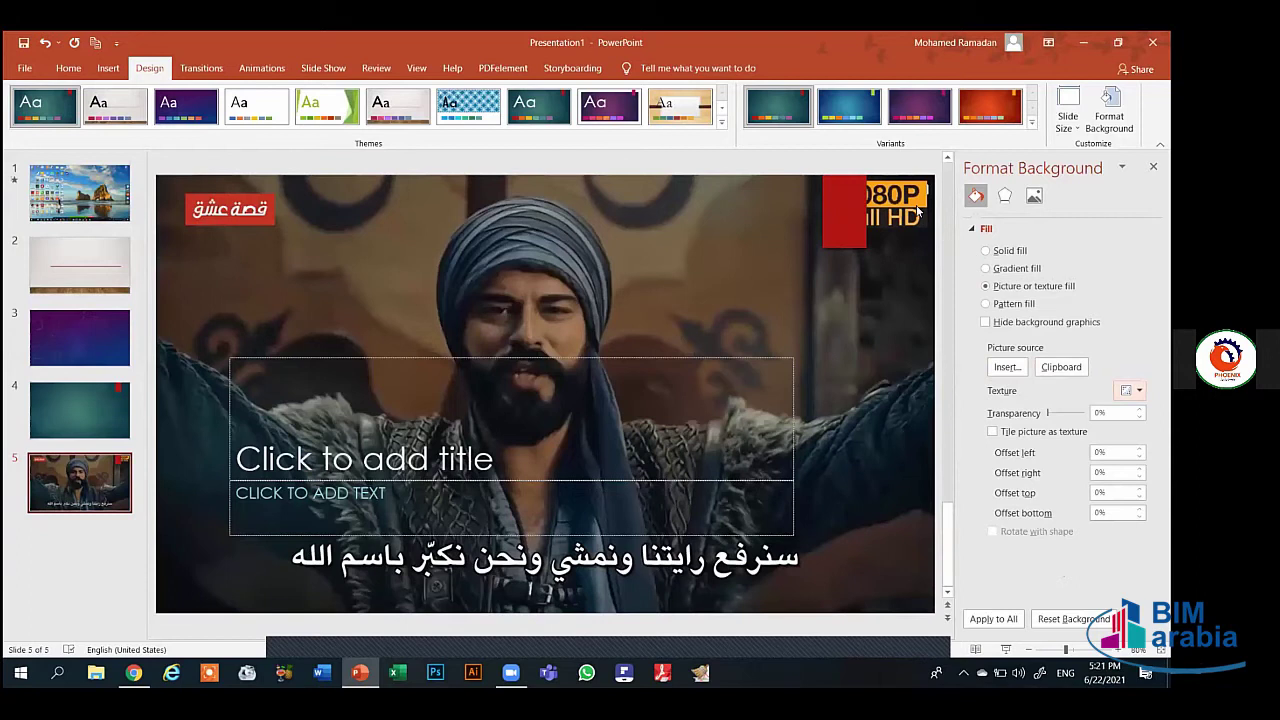
# Replace it with a vertically mirrored wood texture, then switch to pattern fill
pyautogui.click(1130, 390)
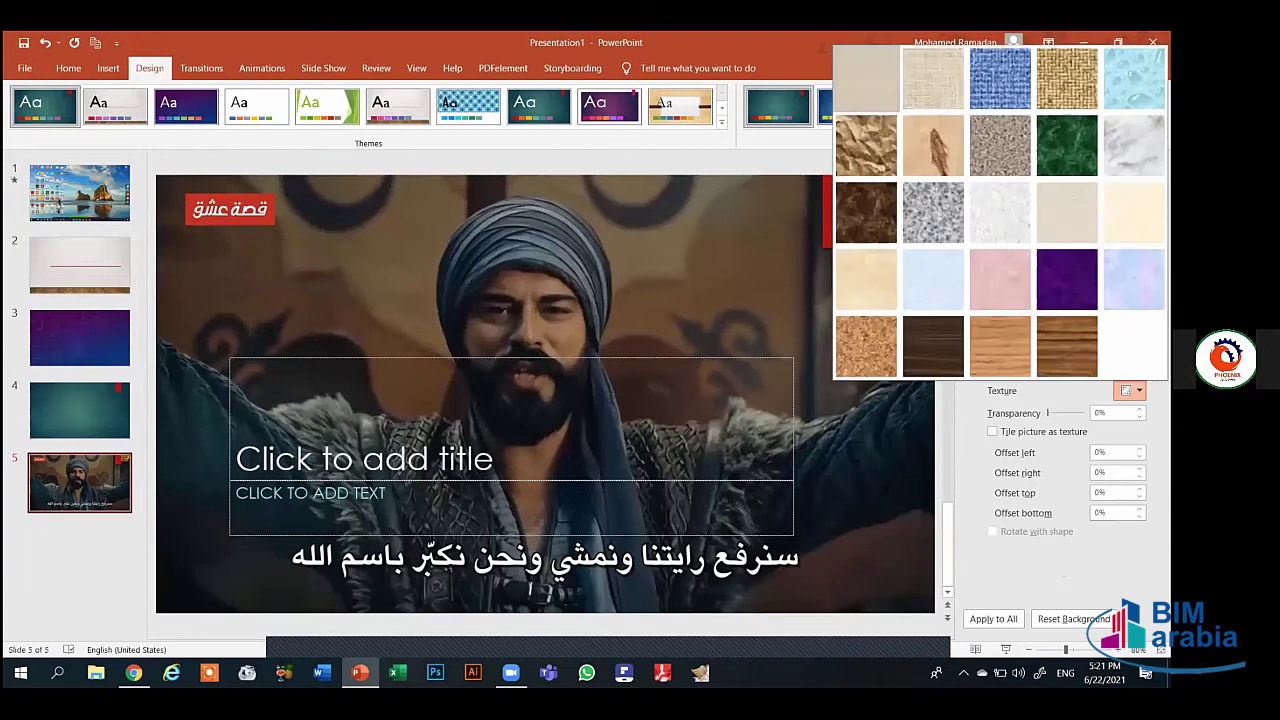
pyautogui.click(986, 264)
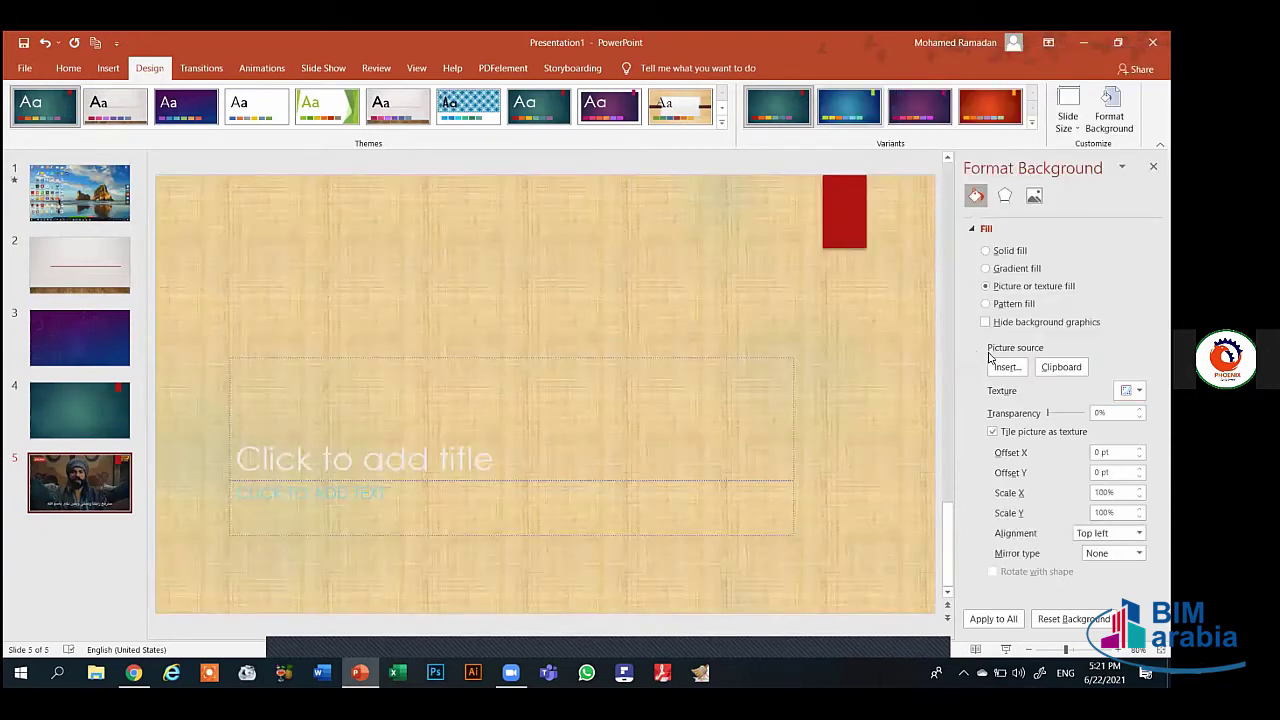
pyautogui.click(1061, 366)
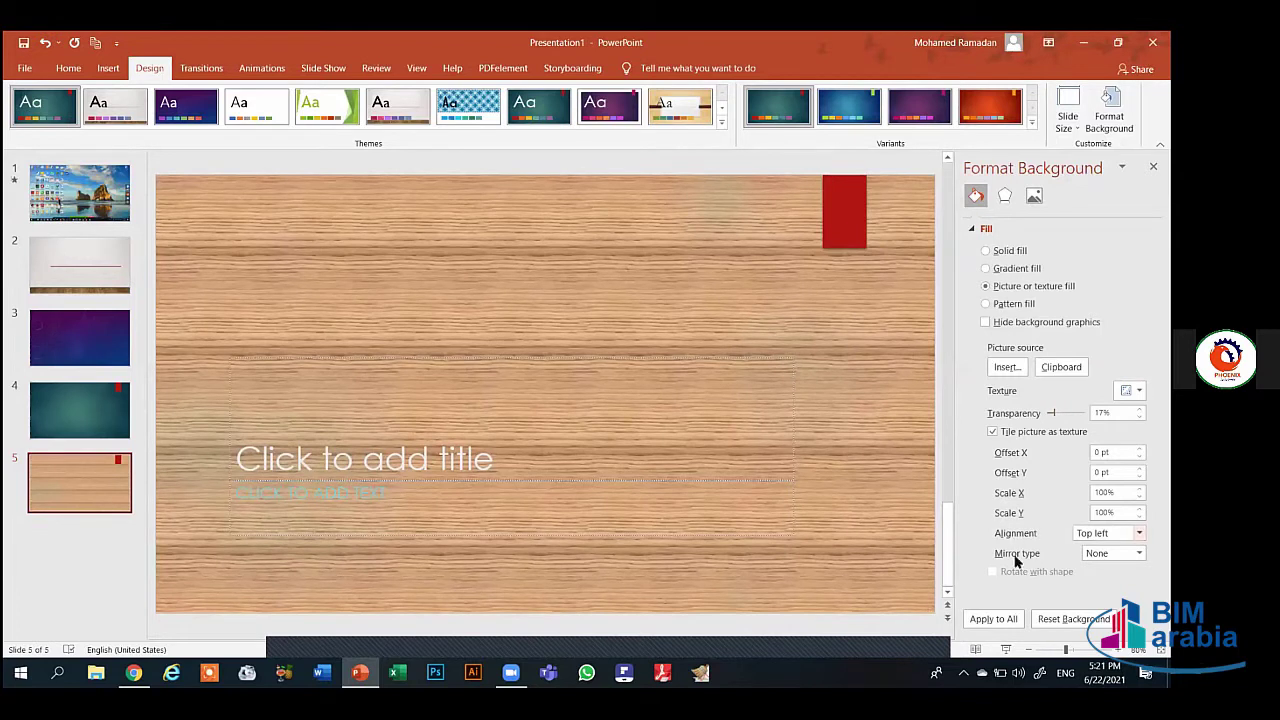
pyautogui.click(1139, 553)
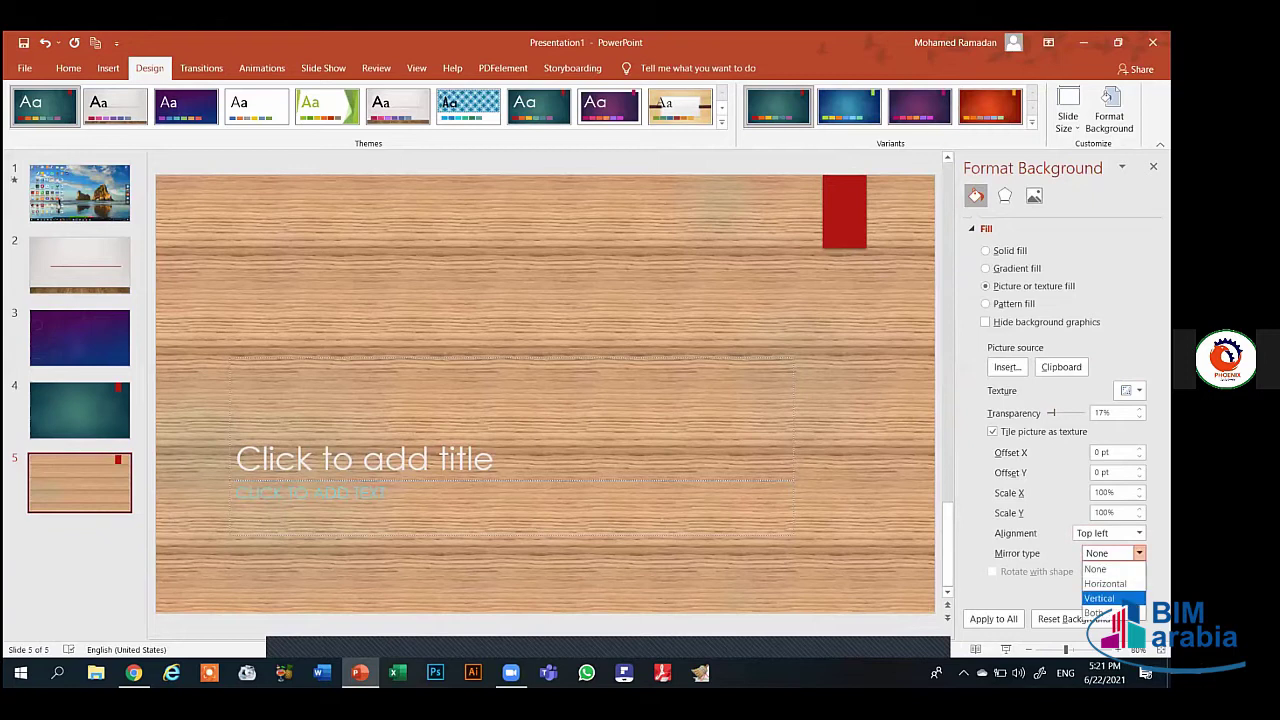
pyautogui.click(1099, 598)
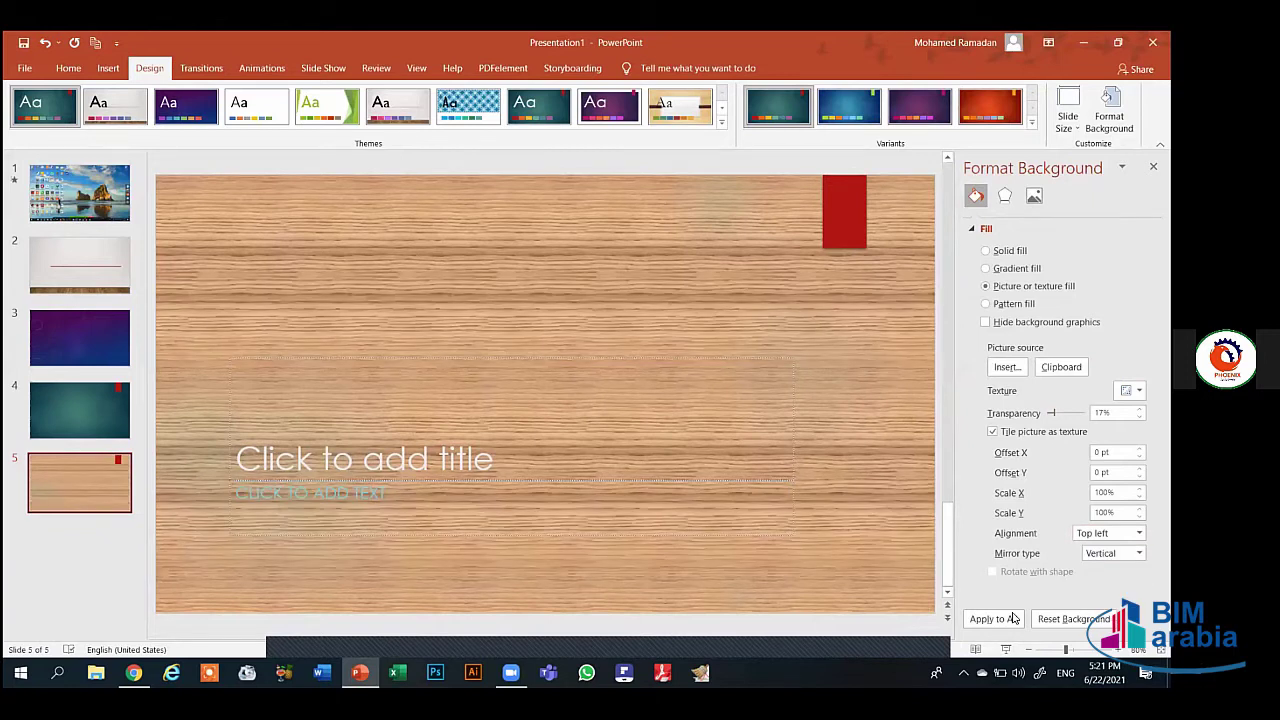
pyautogui.click(993, 304)
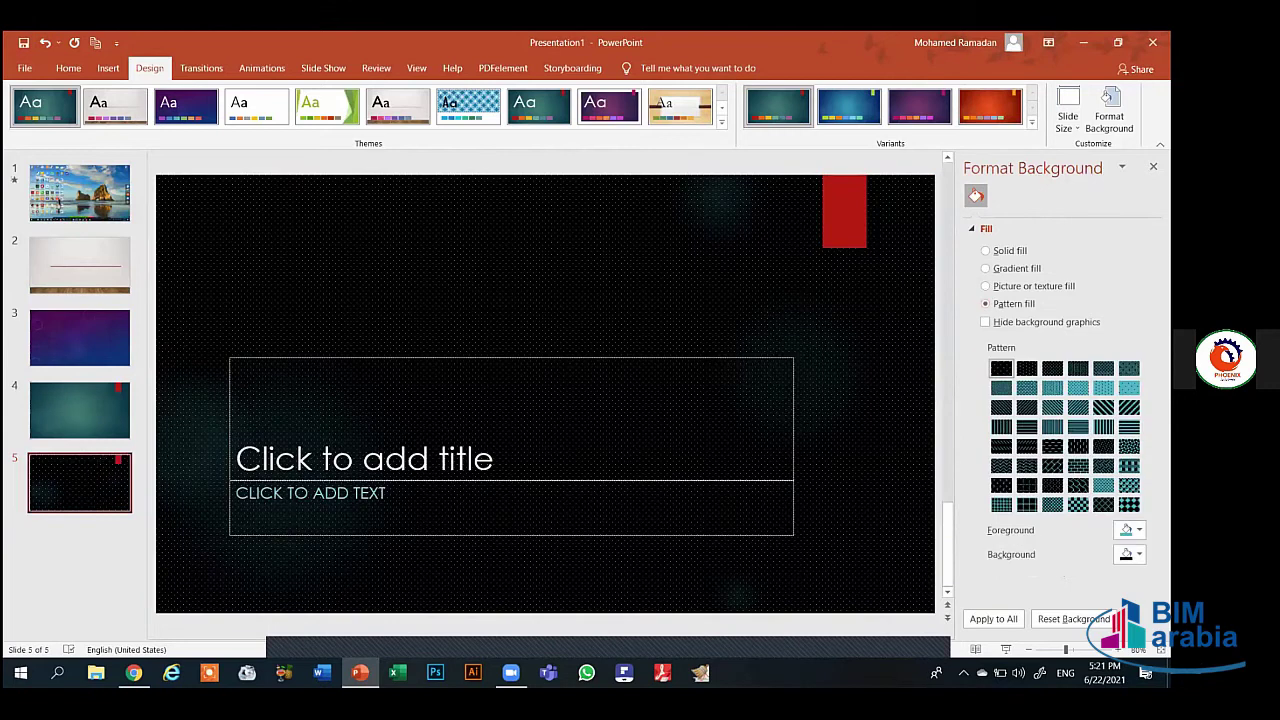
# Choose a fine stripe pattern and make its background colour green
pyautogui.click(1052, 388)
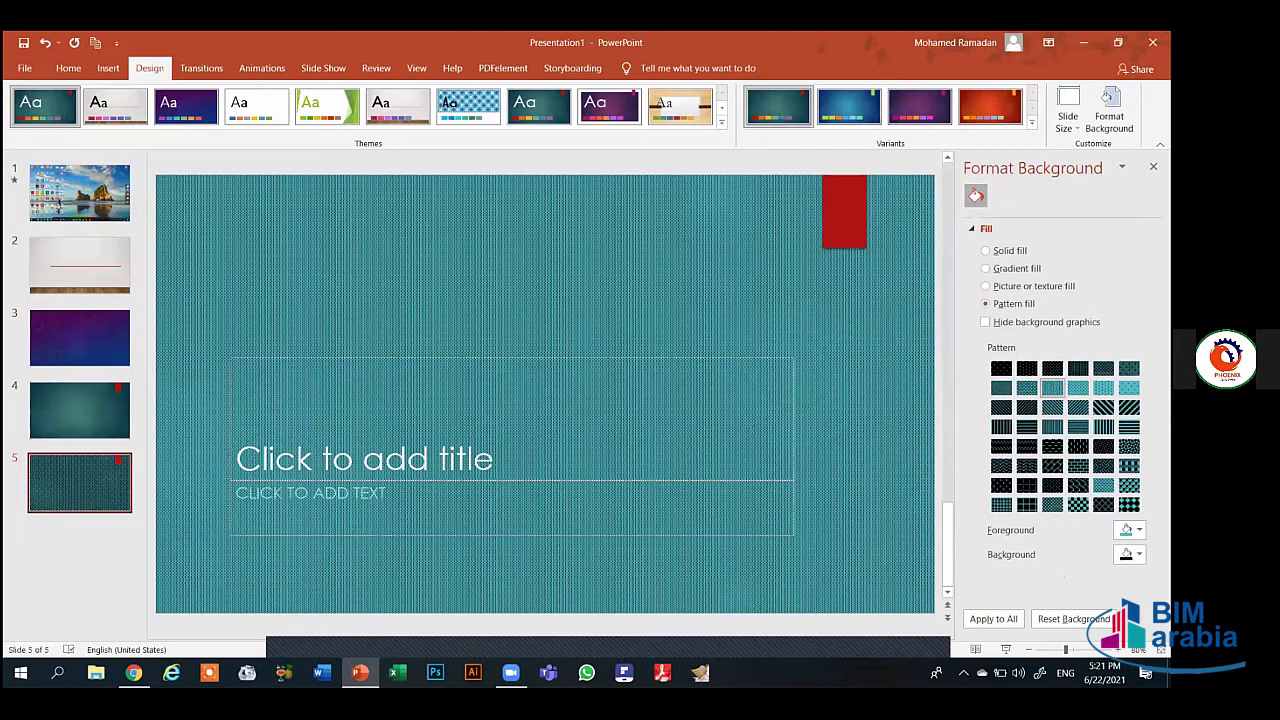
pyautogui.click(1103, 466)
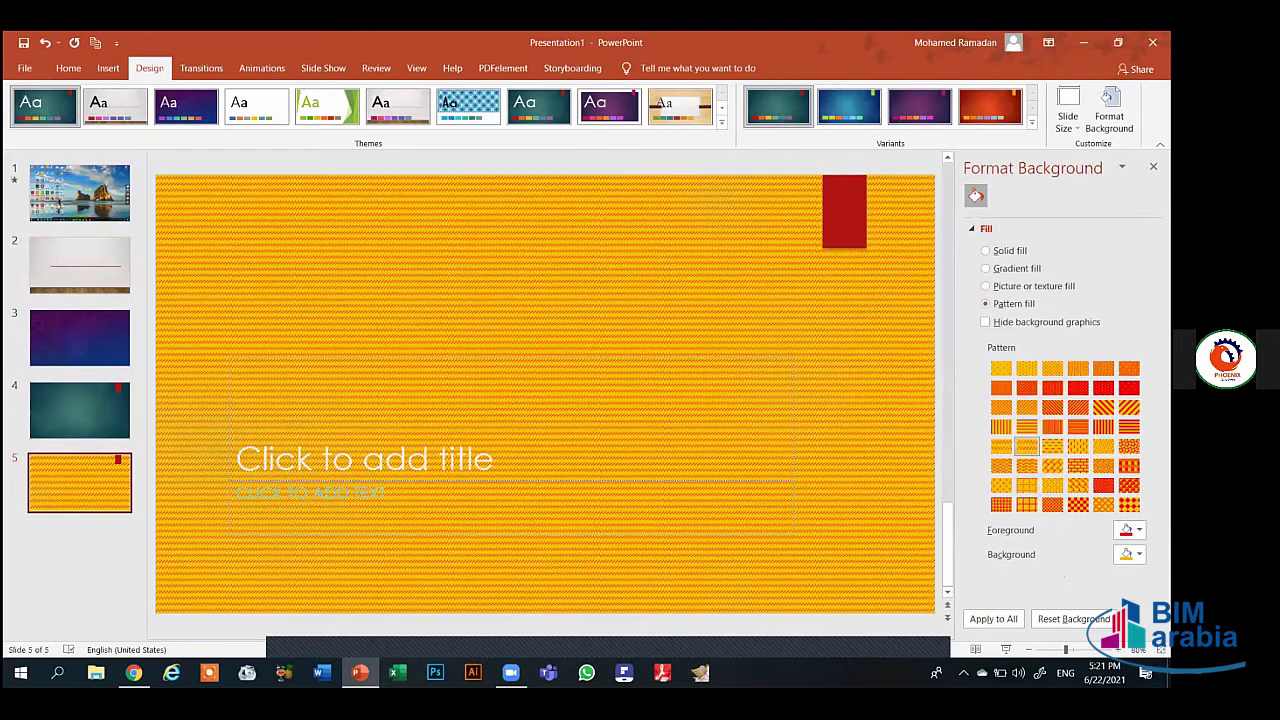
pyautogui.click(1130, 554)
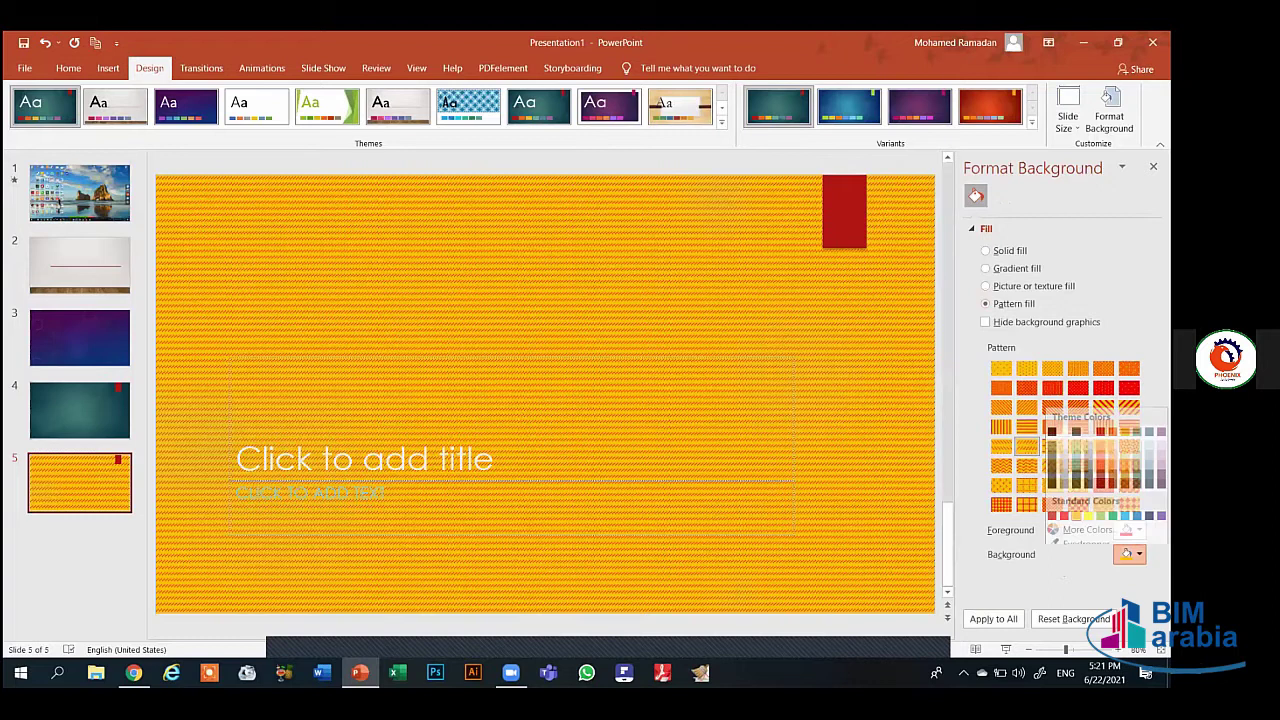
pyautogui.click(1112, 508)
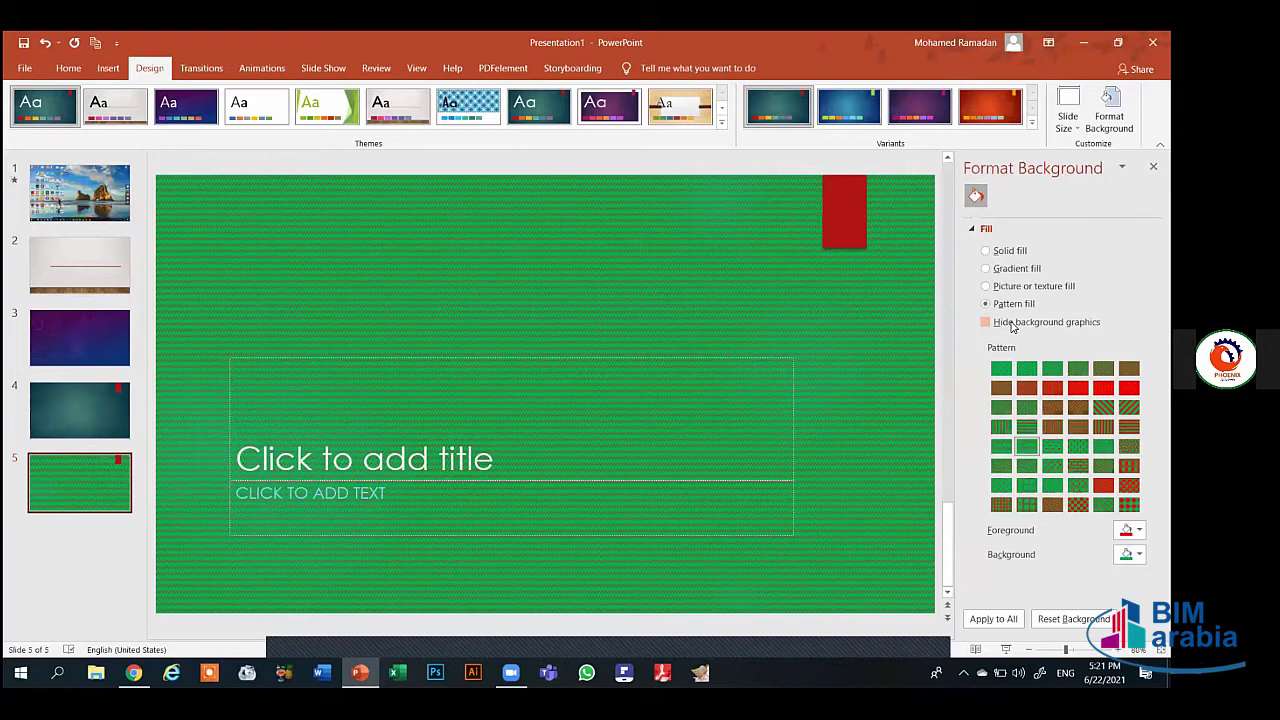
# Turn Hide background graphics off so the red rectangle stays visible
pyautogui.click(1011, 322)
pyautogui.doubleClick(1011, 322)
pyautogui.click(1011, 322)
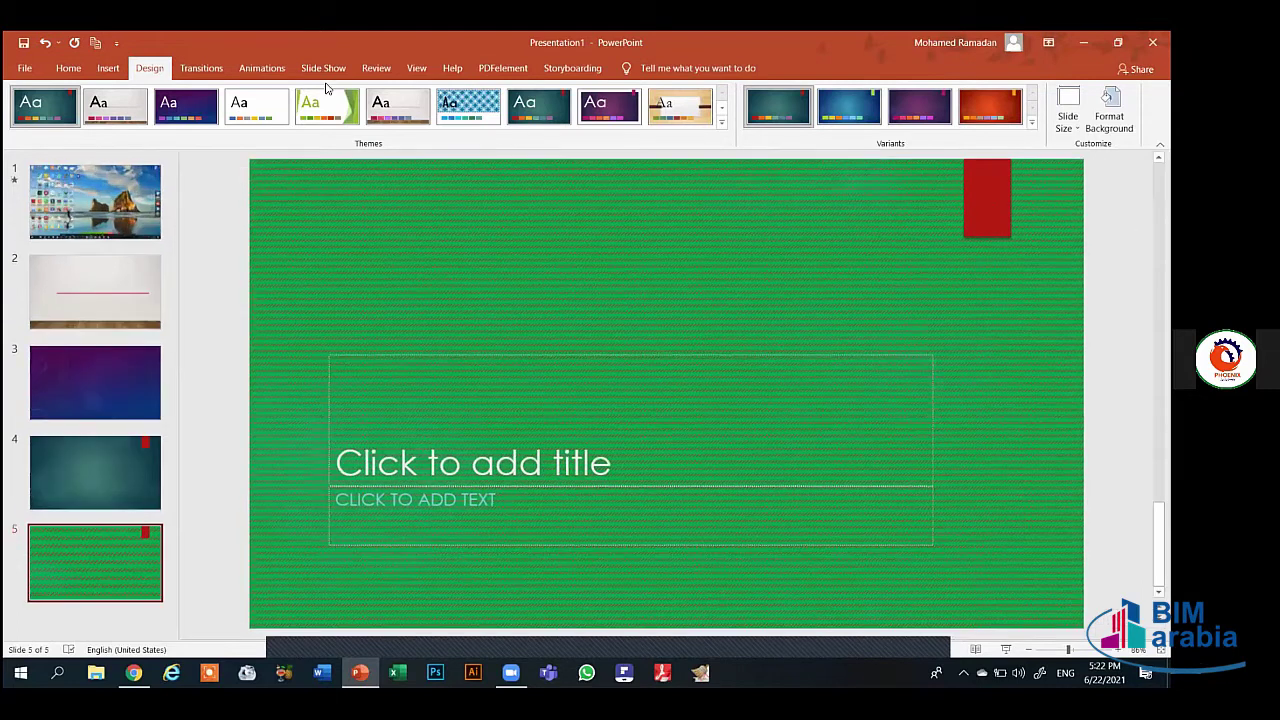
# Run a spelling check from the Review tab and confirm the 'Spell check complete' message
pyautogui.click(418, 68)
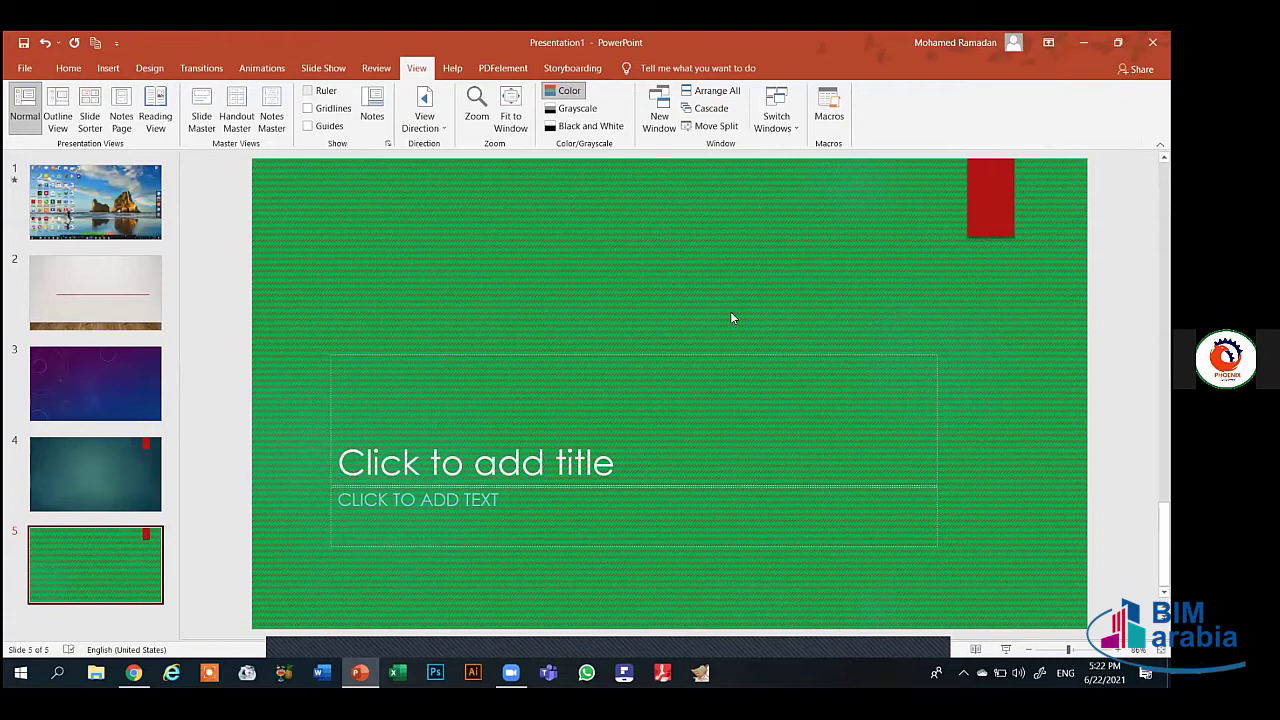
pyautogui.hotkey('alt', 'g')
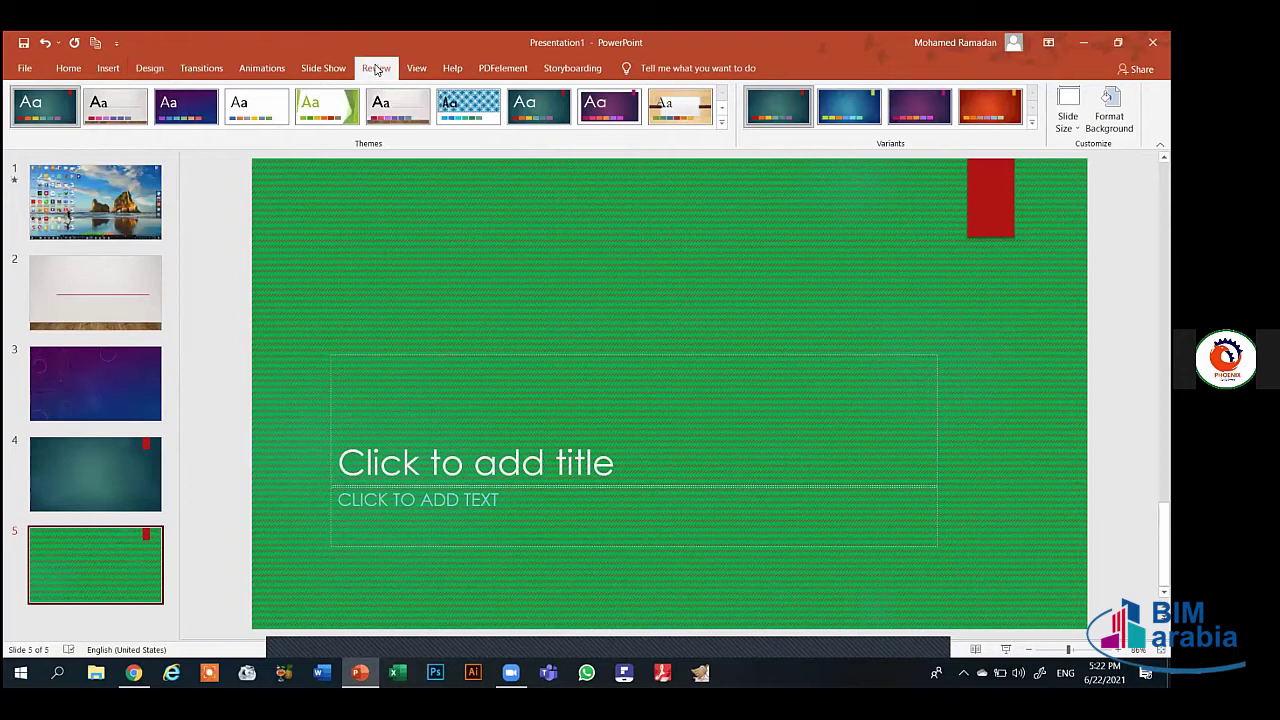
pyautogui.click(376, 68)
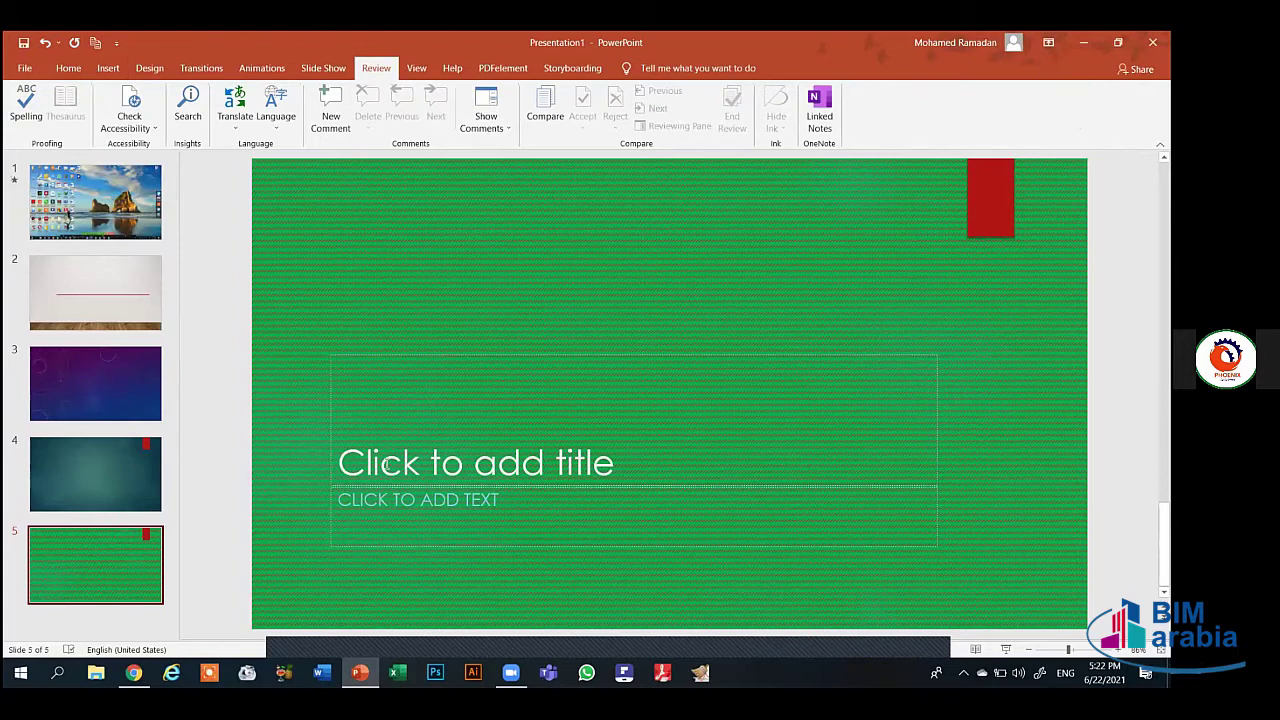
pyautogui.click(485, 427)
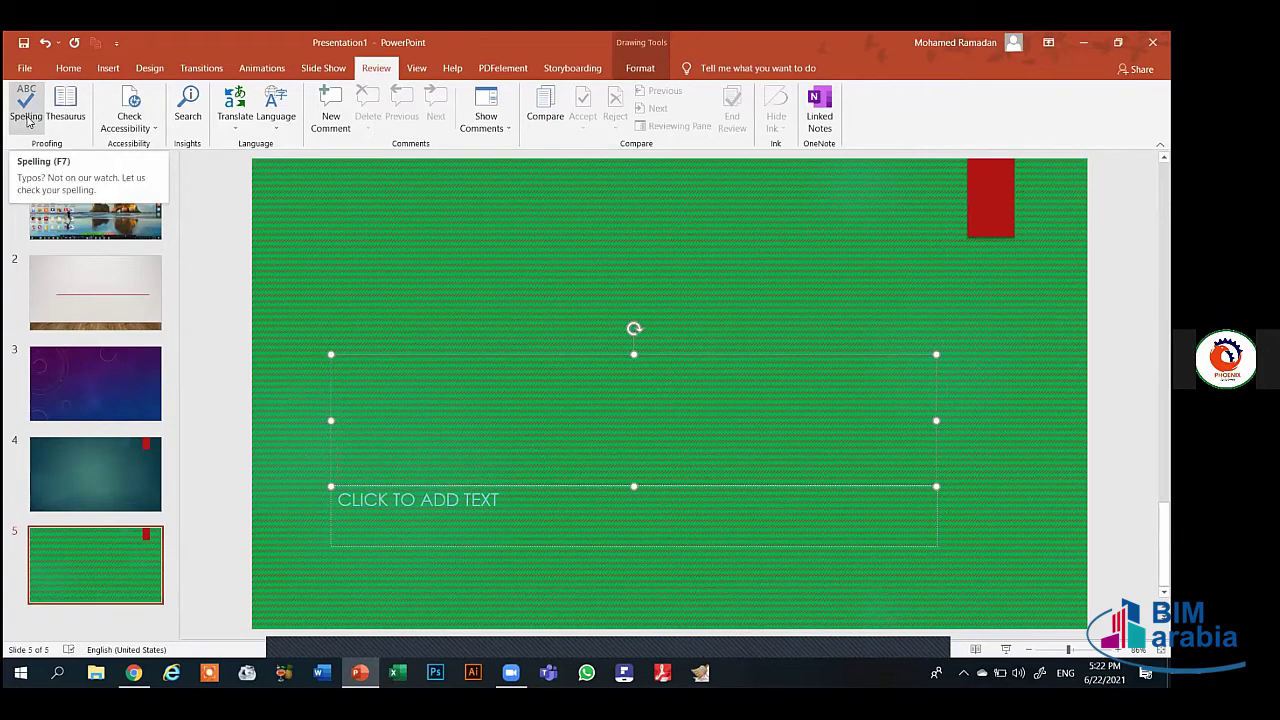
pyautogui.click(28, 118)
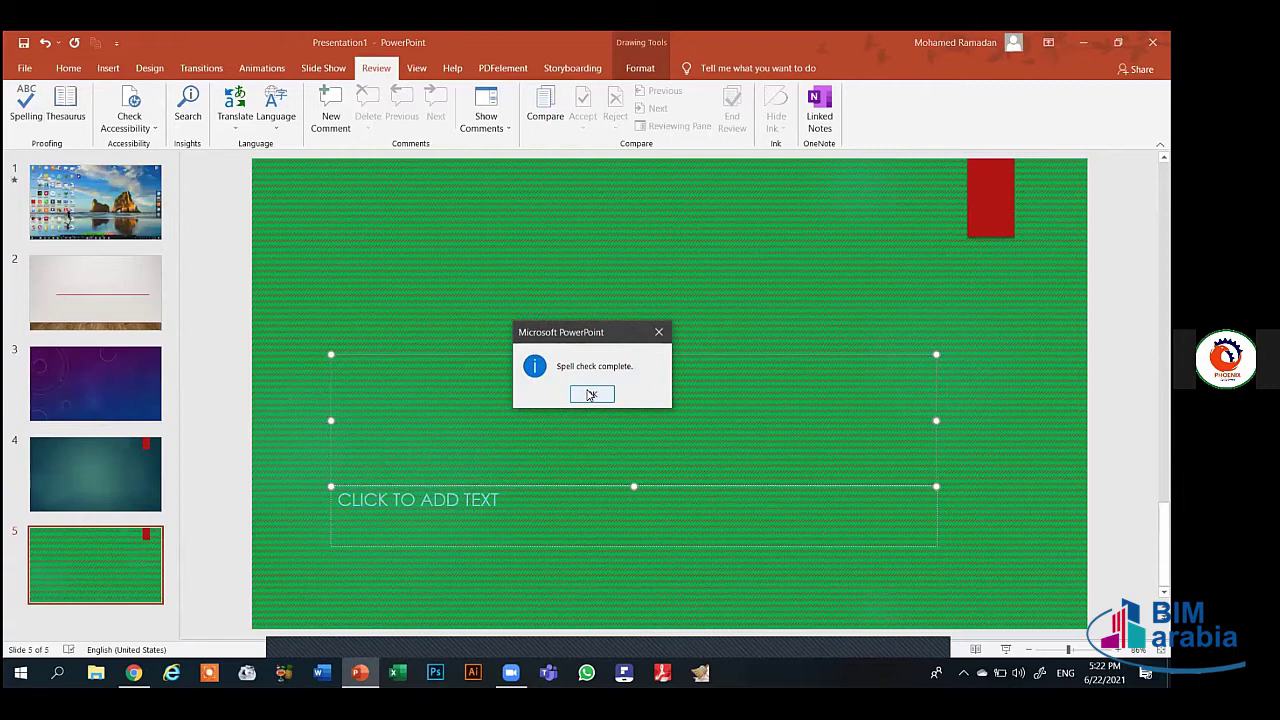
pyautogui.click(591, 394)
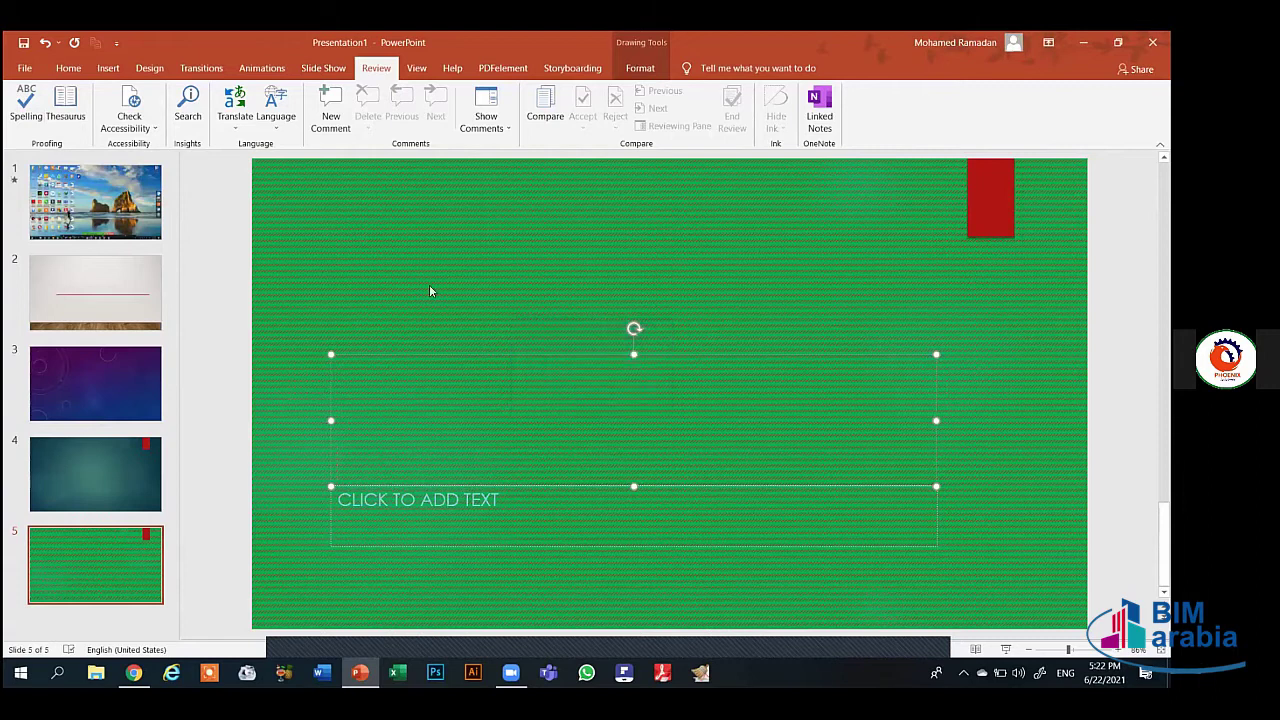
pyautogui.click(369, 245)
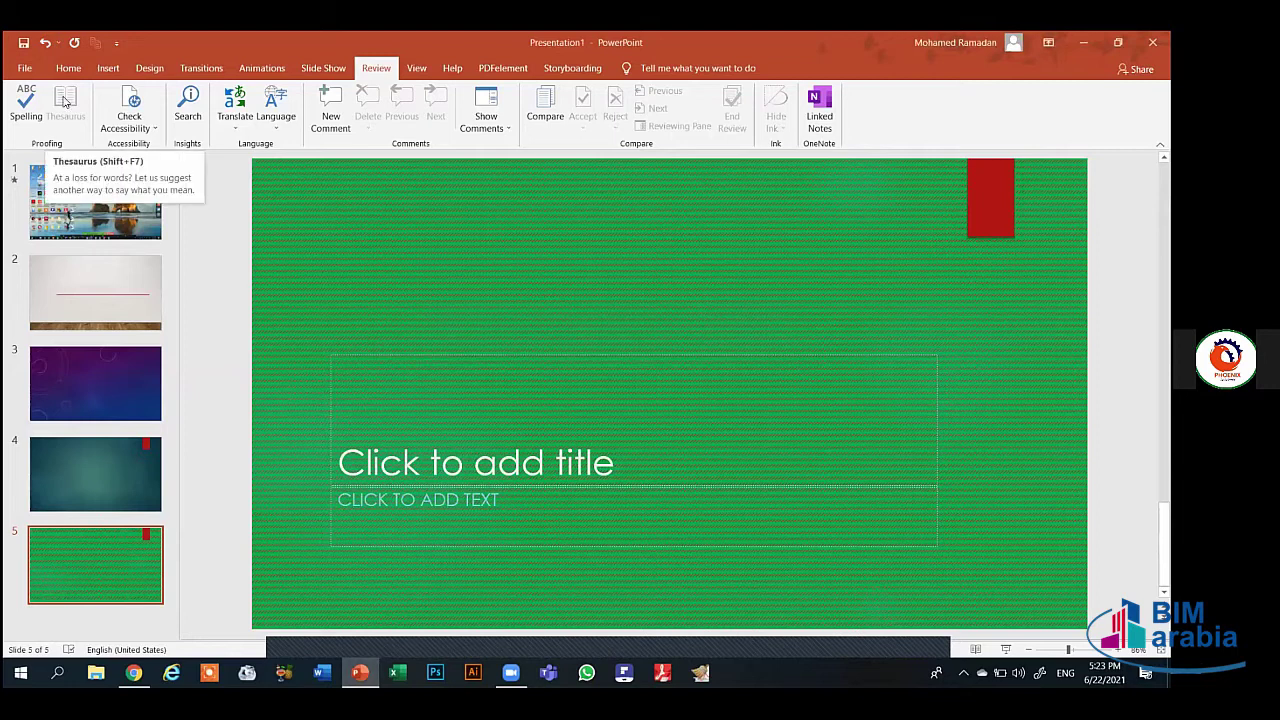
pyautogui.click(133, 130)
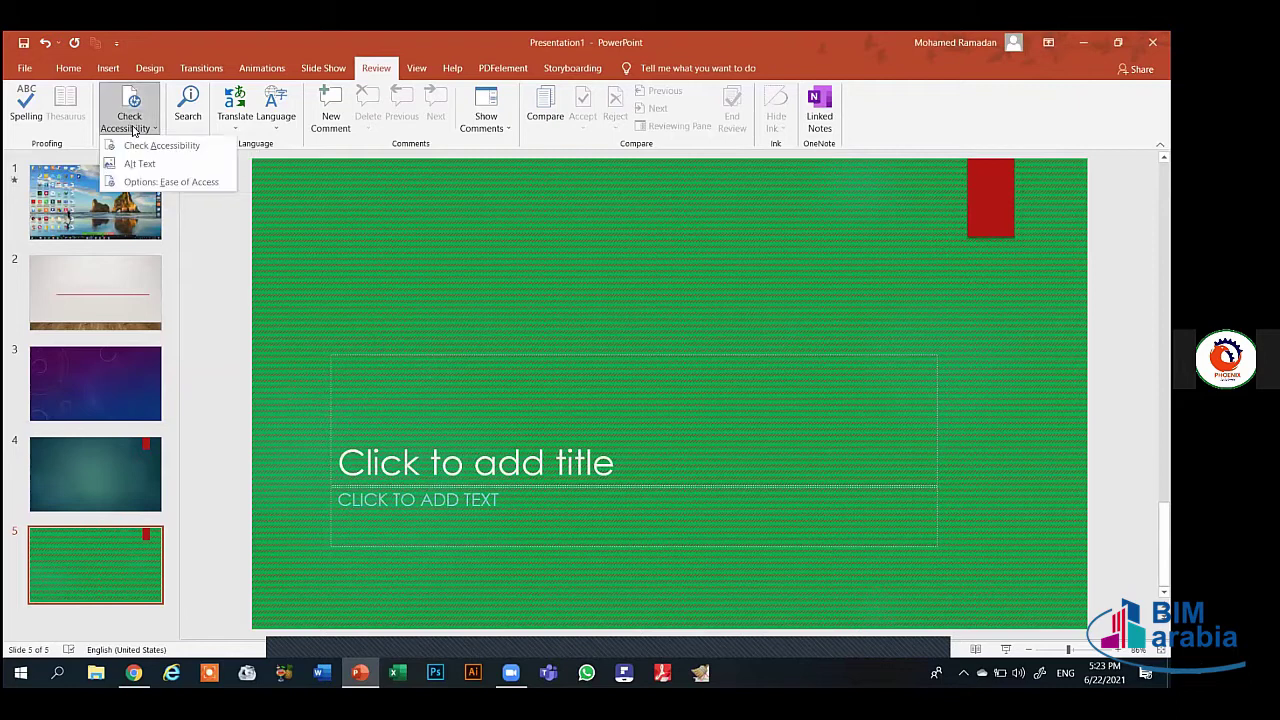
pyautogui.click(138, 143)
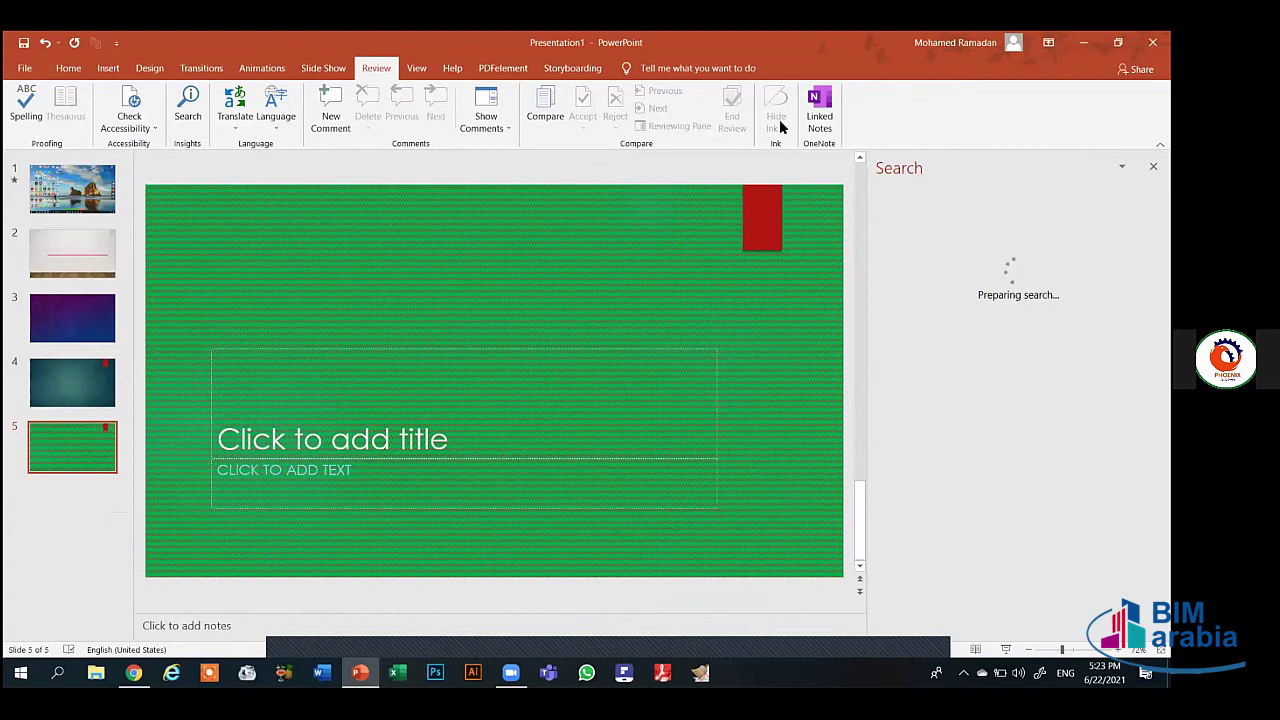
pyautogui.click(236, 118)
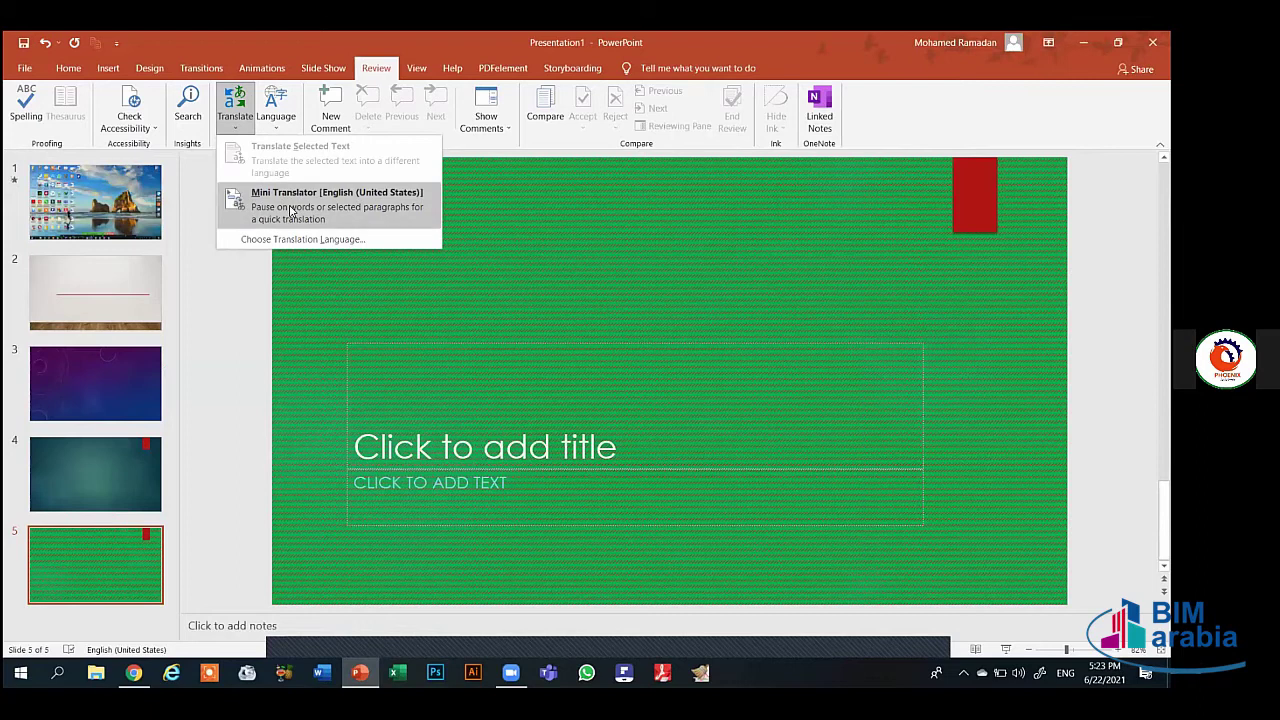
pyautogui.click(419, 443)
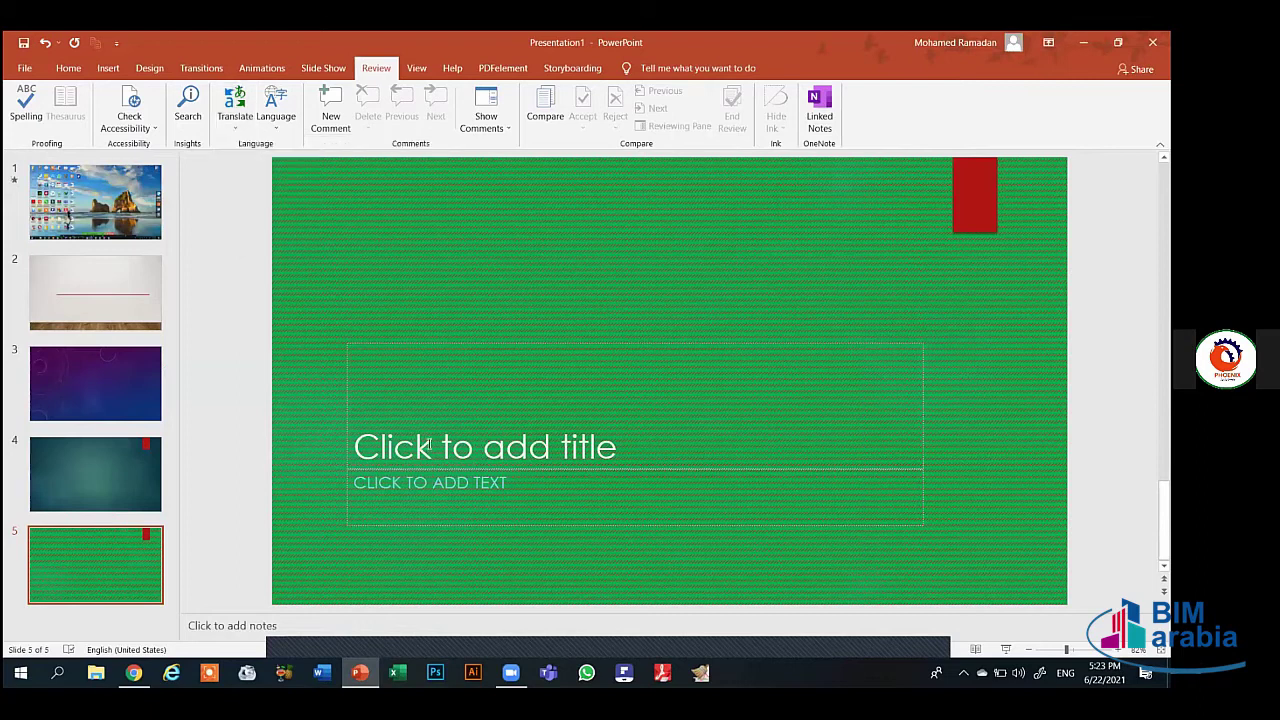
pyautogui.click(429, 445)
pyautogui.click(236, 118)
pyautogui.write('=RA')
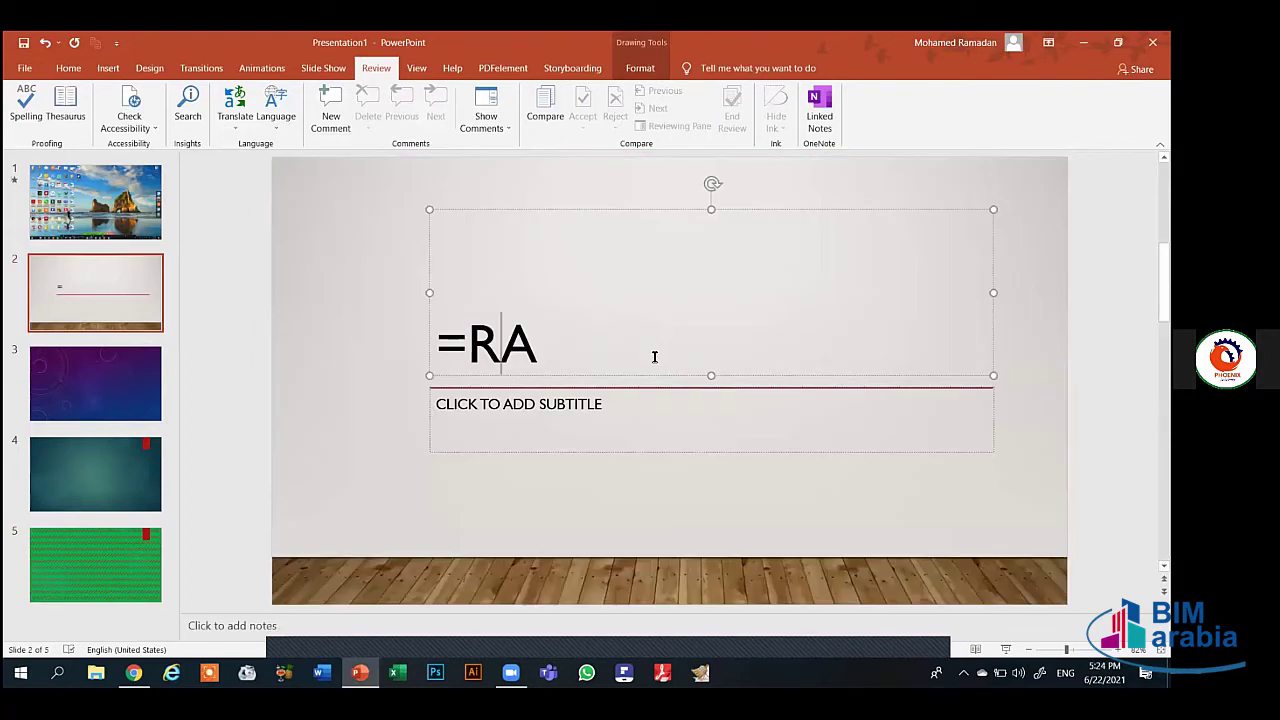
# Finish entering =RAND() in slide 2's title to generate sample text, then select it all
pyautogui.write('ND()')
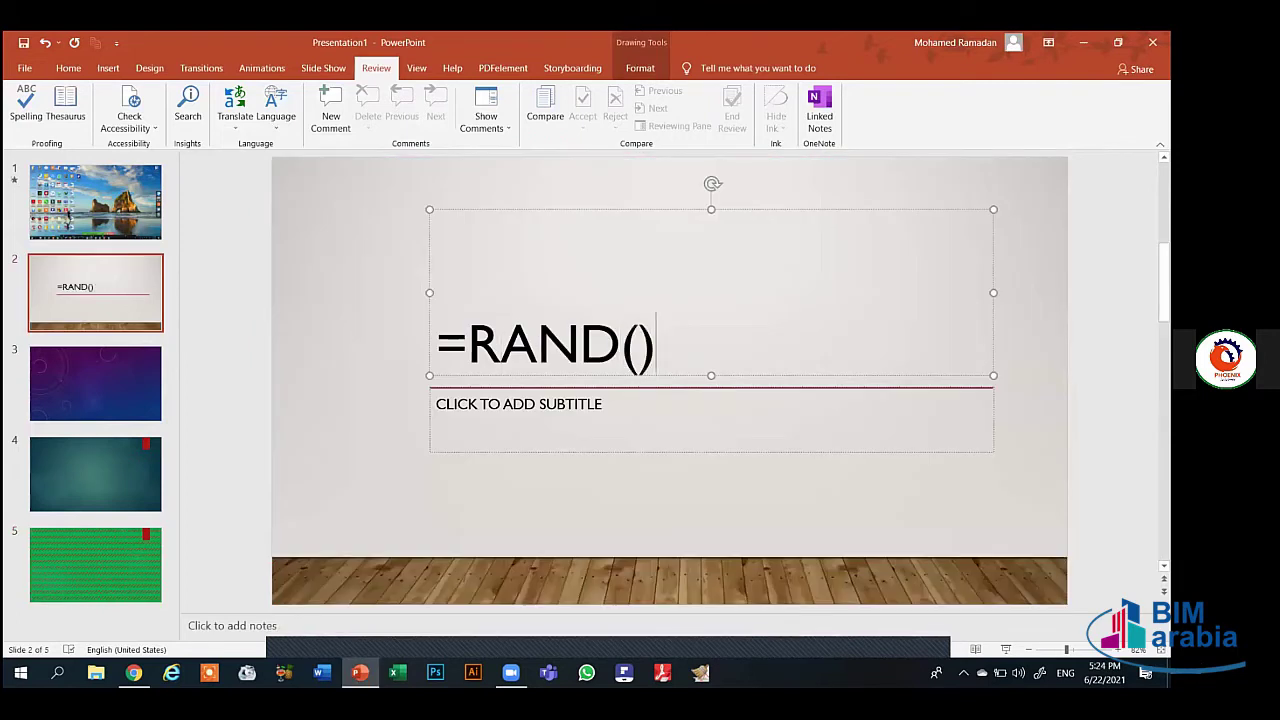
pyautogui.press('Return')
pyautogui.hotkey('ctrl', 'a')
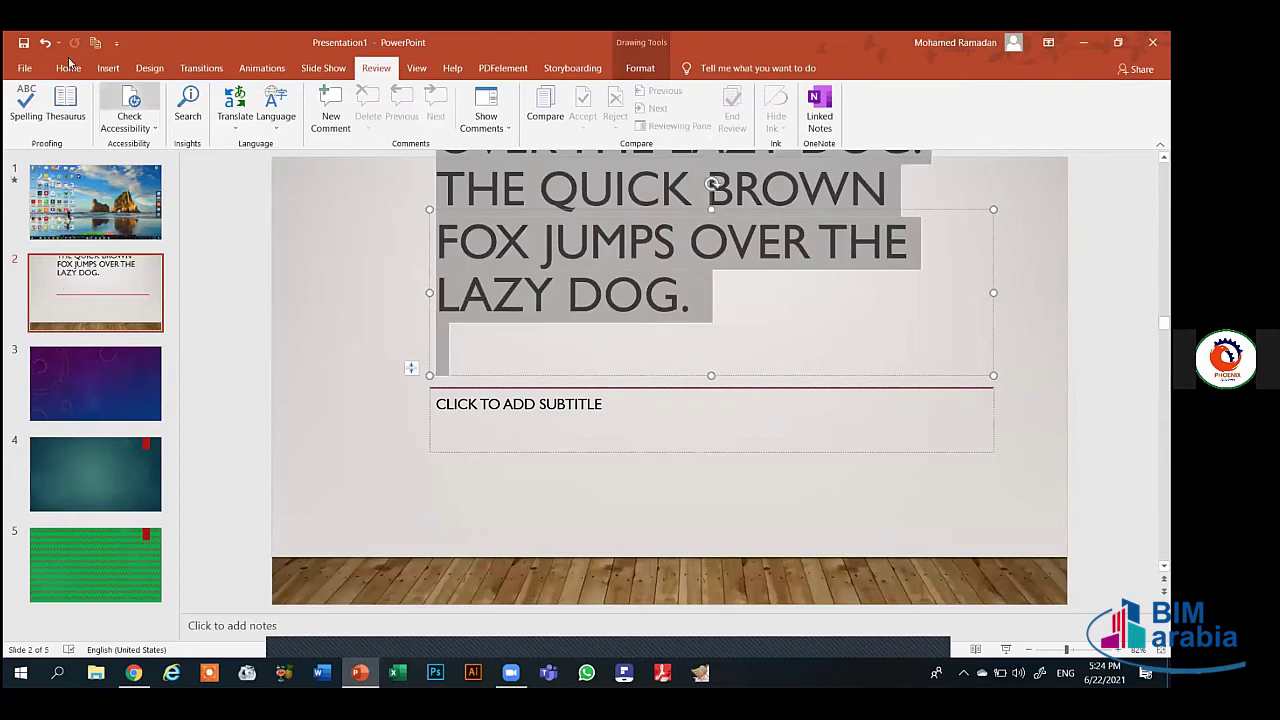
pyautogui.click(68, 68)
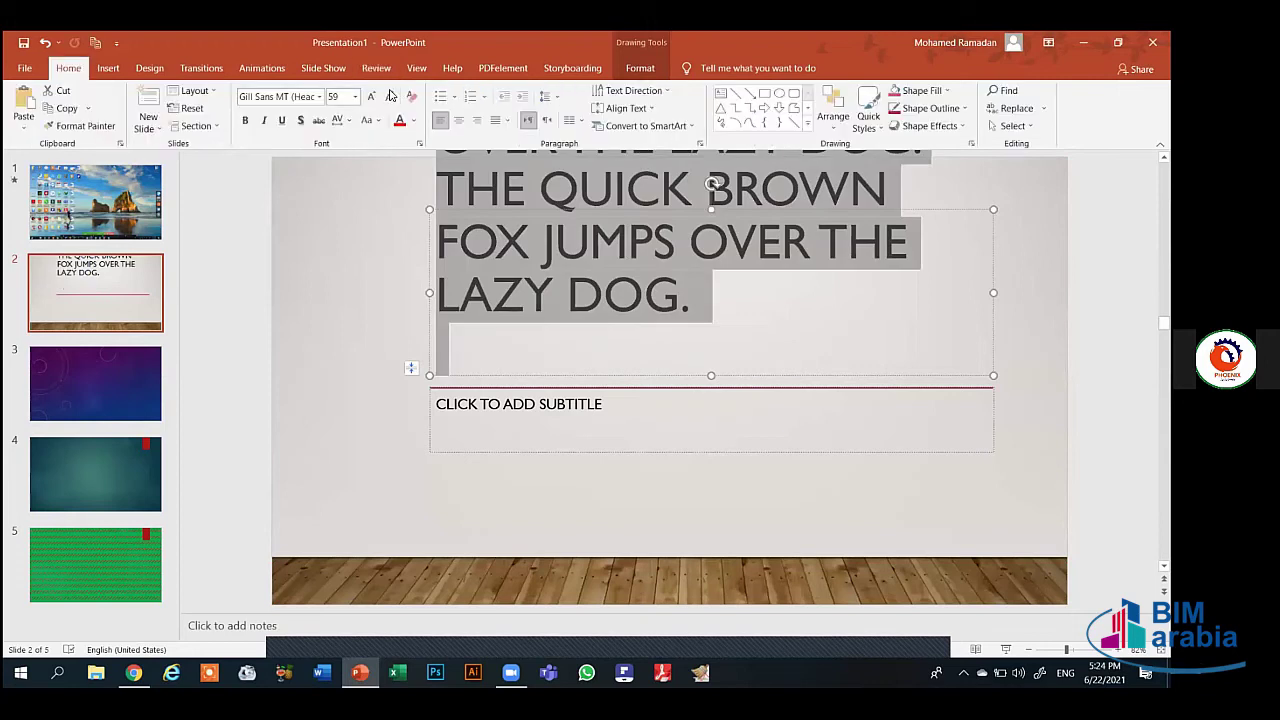
# Shrink the title text's font size down to 14
pyautogui.click(390, 95)
pyautogui.click(390, 95)
pyautogui.click(390, 95)
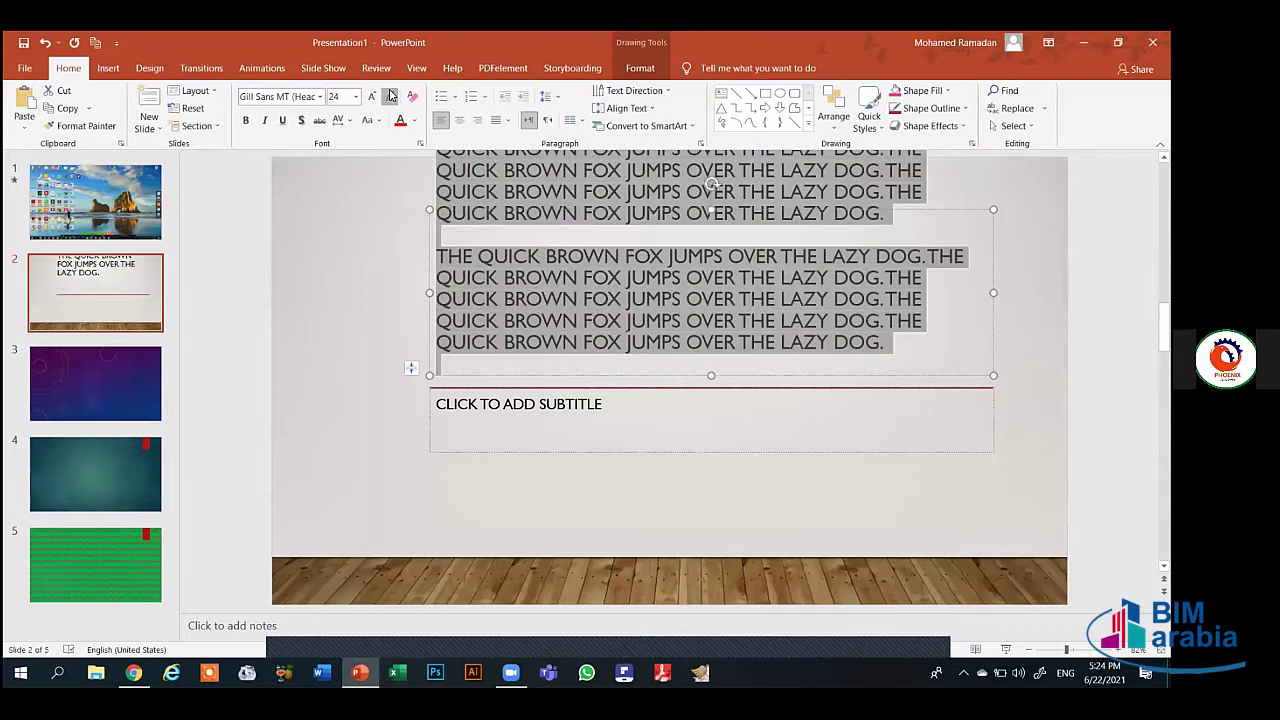
pyautogui.click(390, 95)
pyautogui.click(390, 95)
pyautogui.click(390, 95)
pyautogui.click(390, 95)
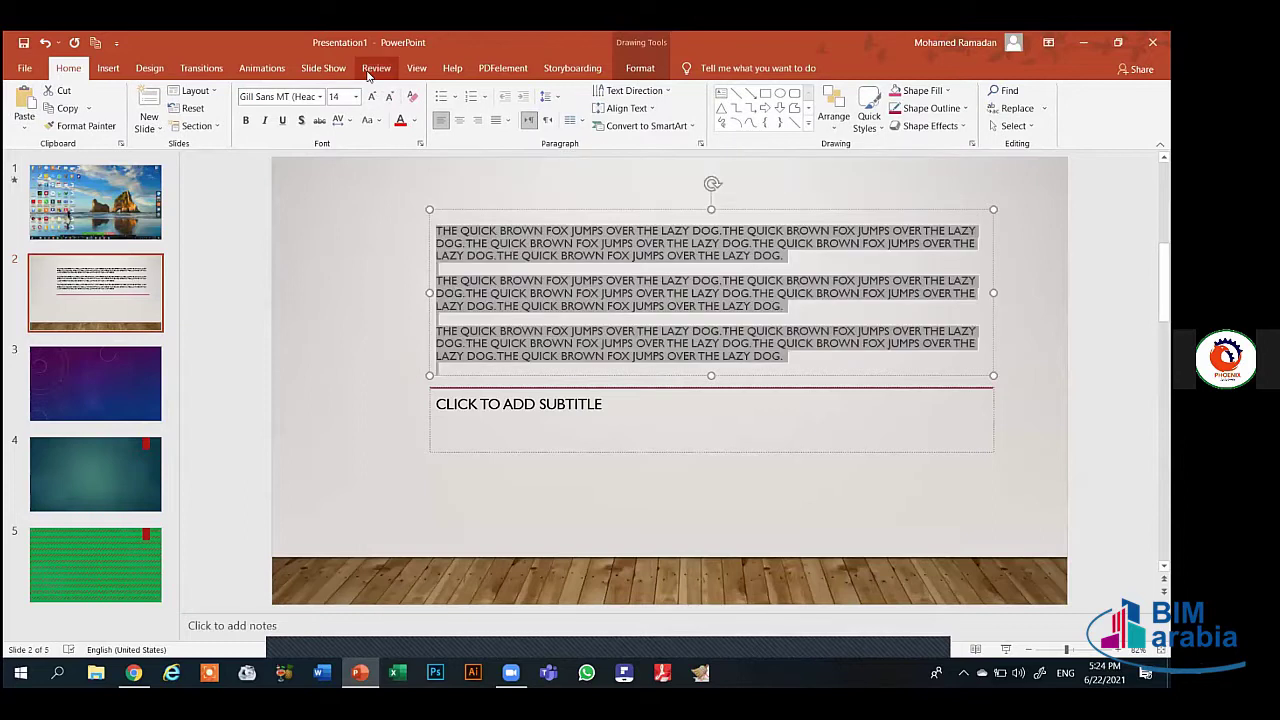
# Run a spelling check on the sample text and dismiss the completion message
pyautogui.click(376, 68)
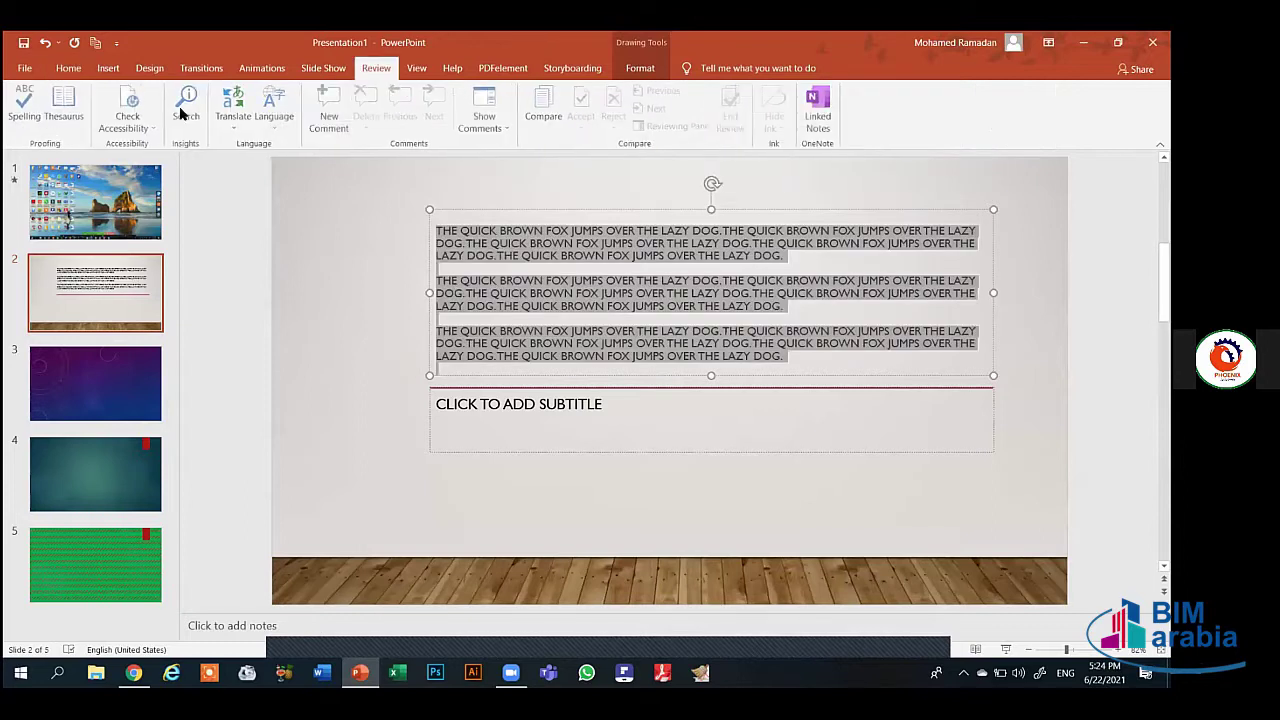
pyautogui.click(37, 115)
pyautogui.click(587, 394)
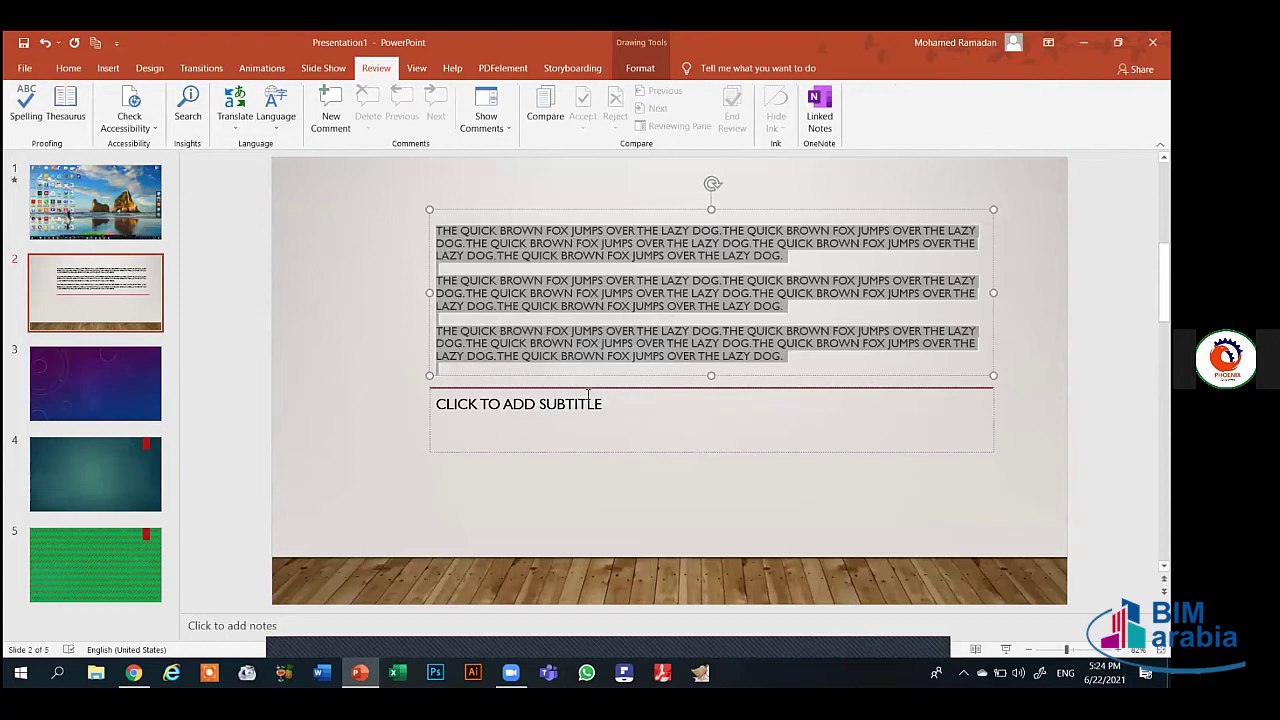
pyautogui.click(546, 280)
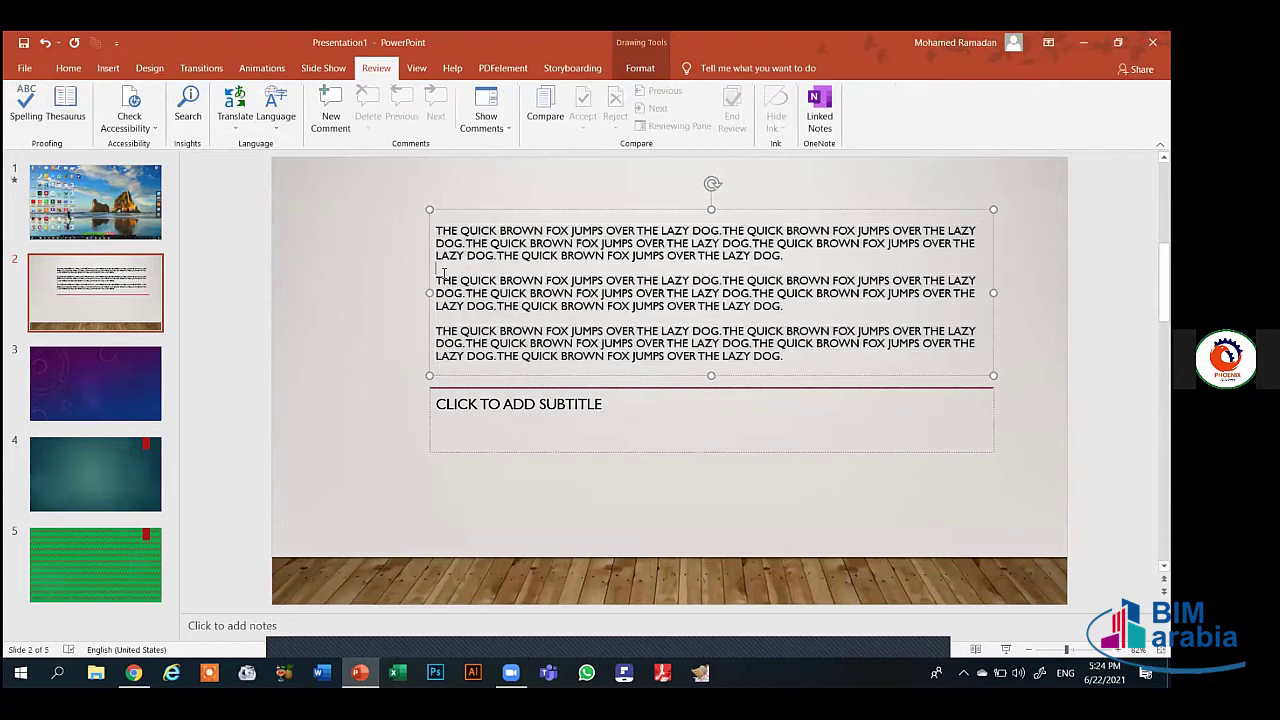
# Look up 'quick' in the Thesaurus, view the synonyms for 'swift', and close it
pyautogui.moveTo(464, 280)
pyautogui.mouseDown()
pyautogui.moveTo(492, 293)
pyautogui.moveTo(496, 283)
pyautogui.mouseUp()
pyautogui.click(82, 124)
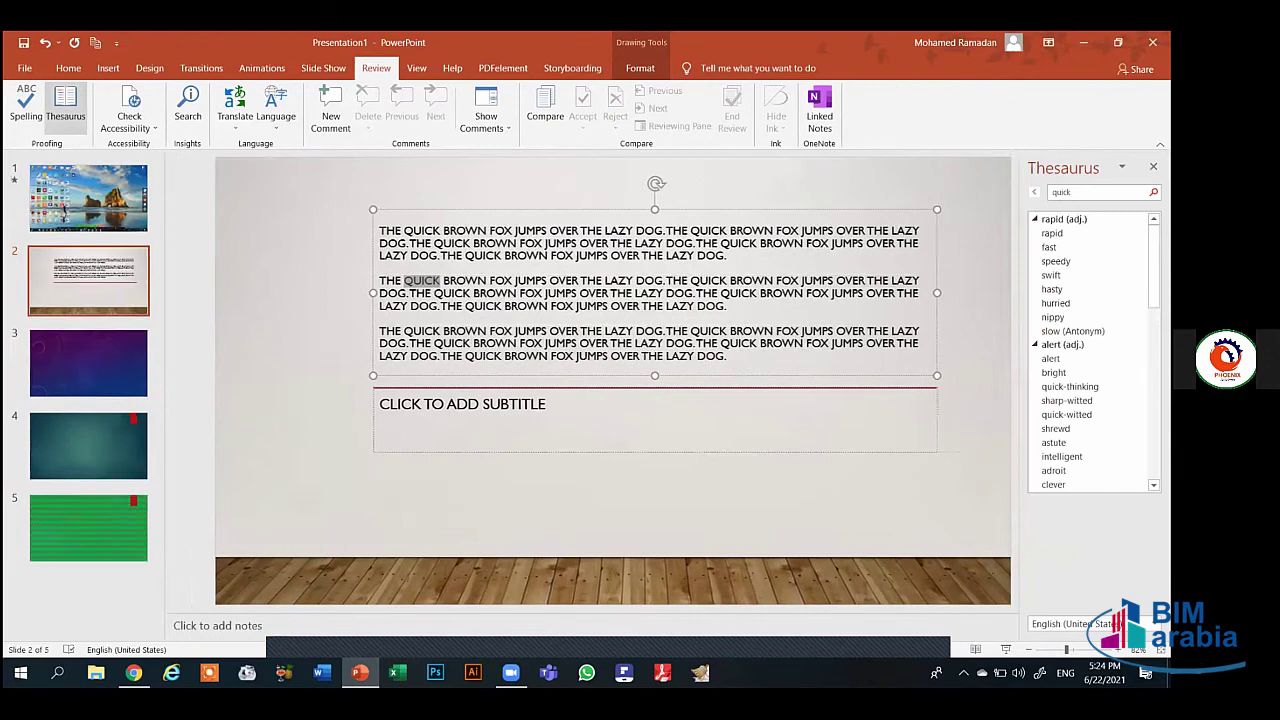
pyautogui.click(1051, 275)
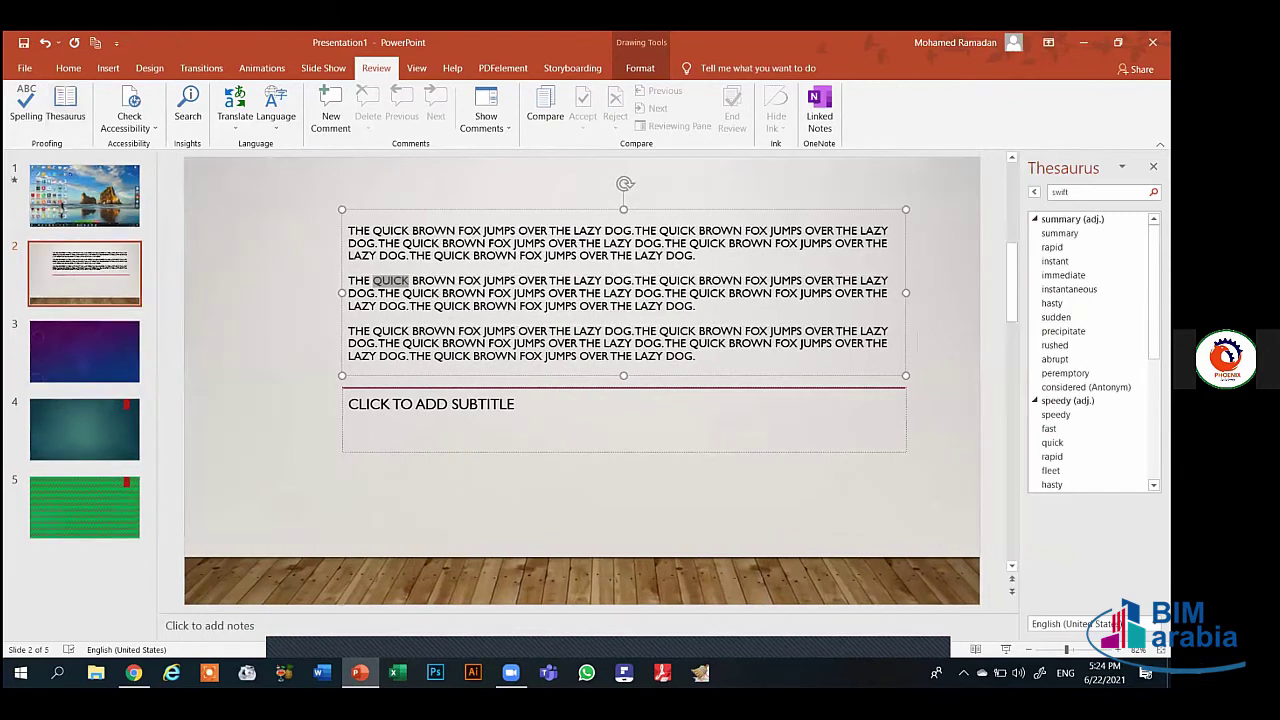
pyautogui.scroll(-3, 1090, 350)
pyautogui.scroll(-1, 1090, 350)
pyautogui.scroll(5, 1090, 350)
pyautogui.click(1153, 167)
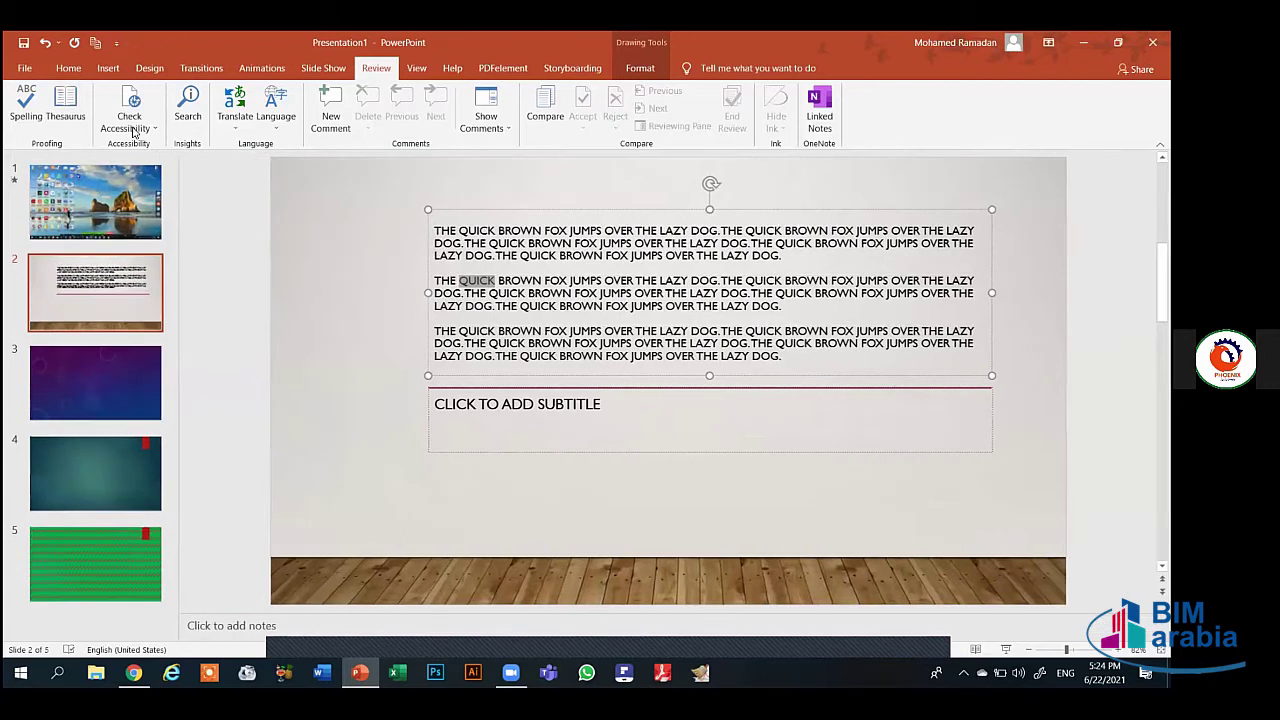
# Run Check Accessibility, then turn on the Mini Translator and accept its privacy prompt
pyautogui.click(134, 128)
pyautogui.click(140, 162)
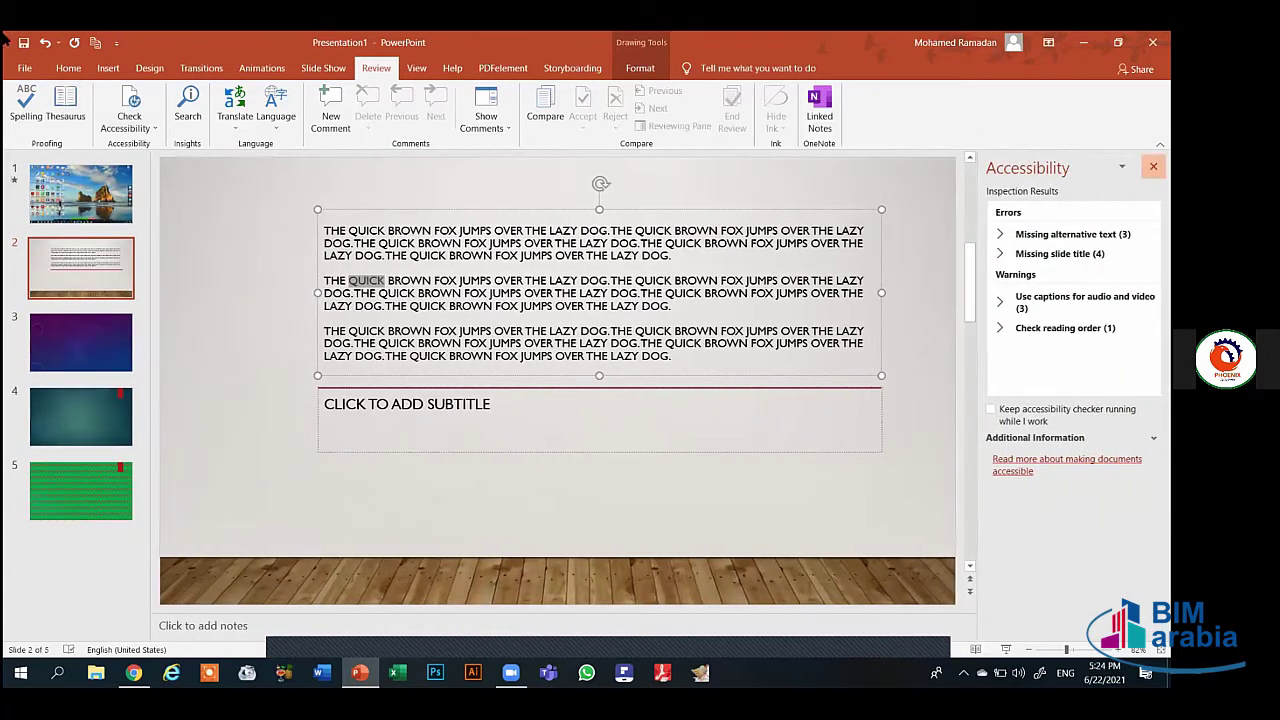
pyautogui.click(1153, 167)
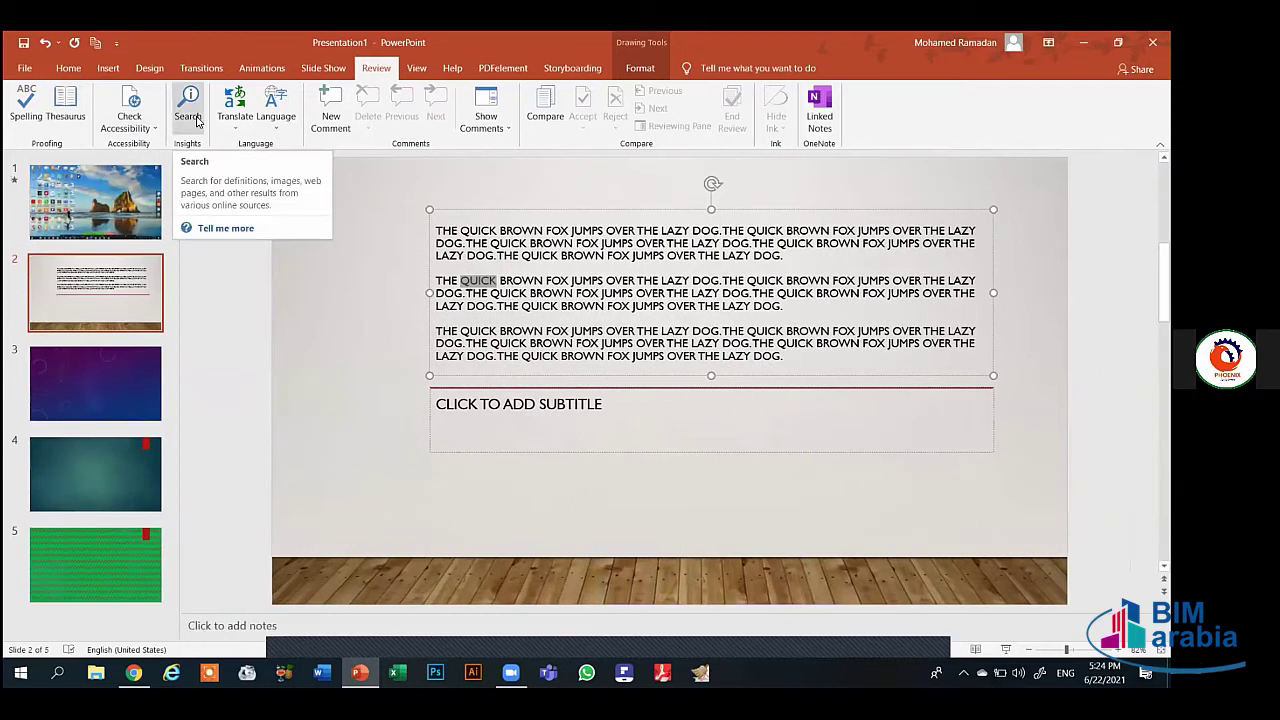
pyautogui.click(237, 116)
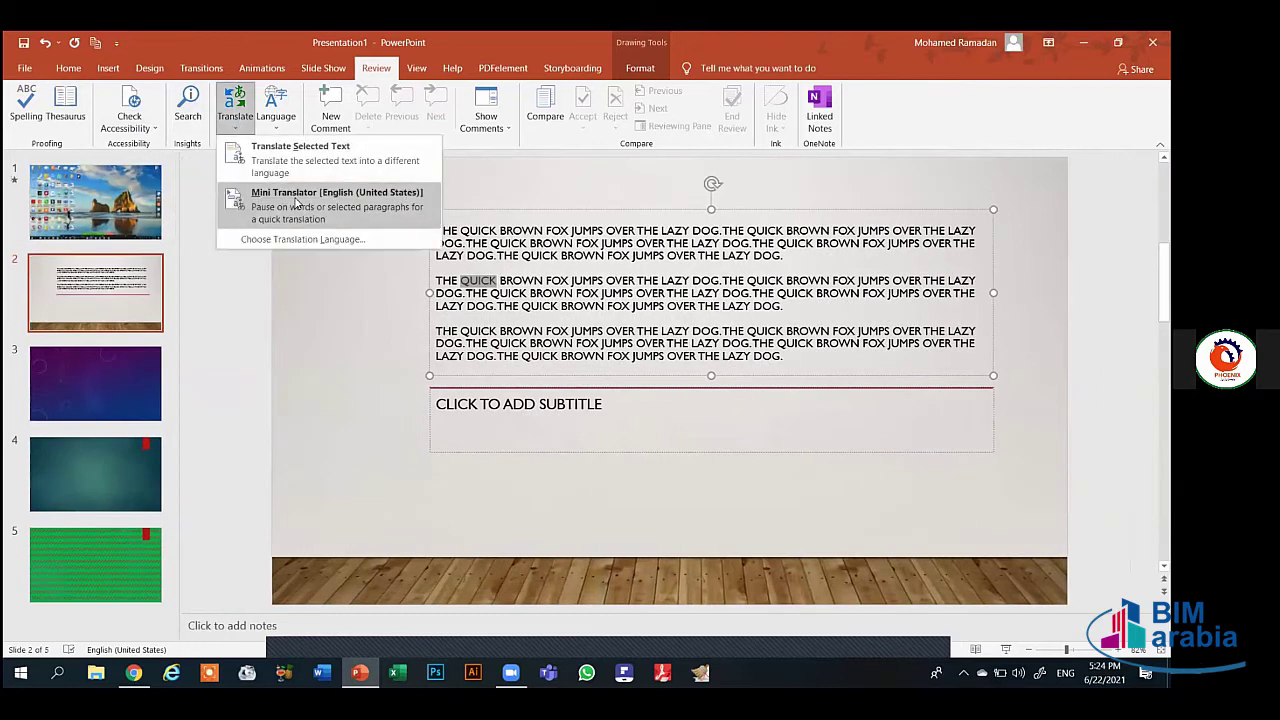
pyautogui.click(295, 197)
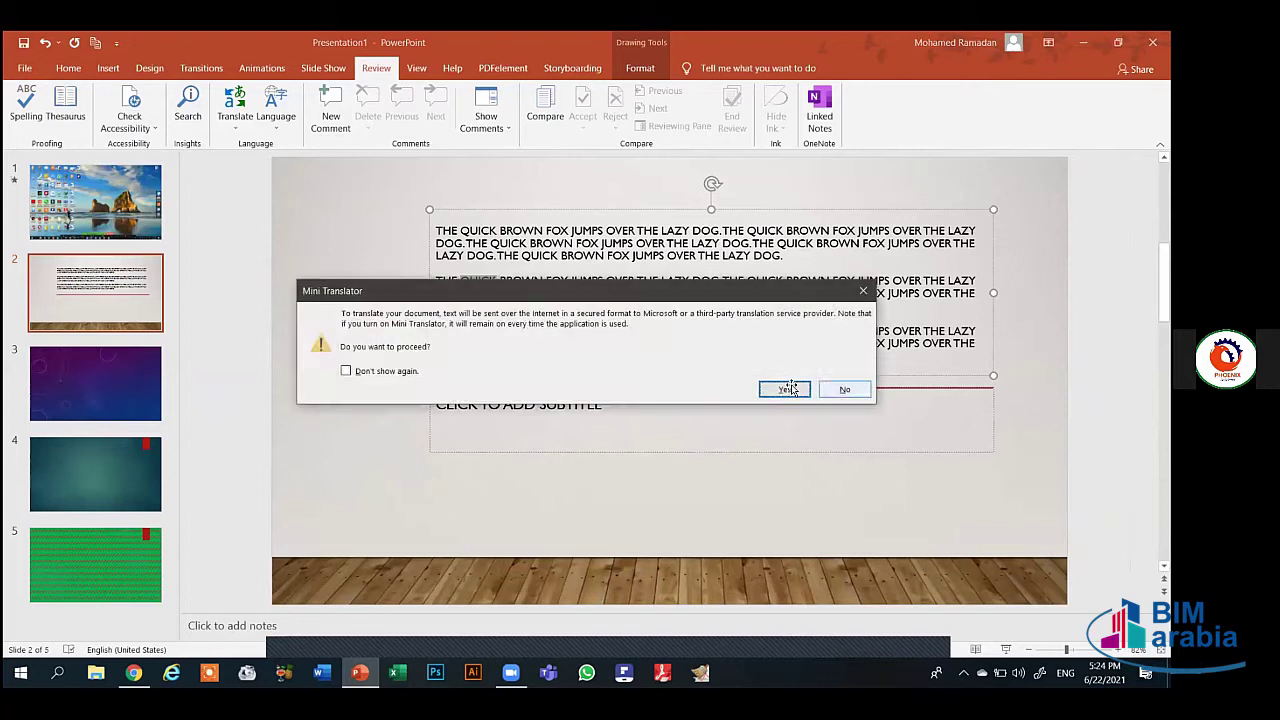
pyautogui.click(783, 387)
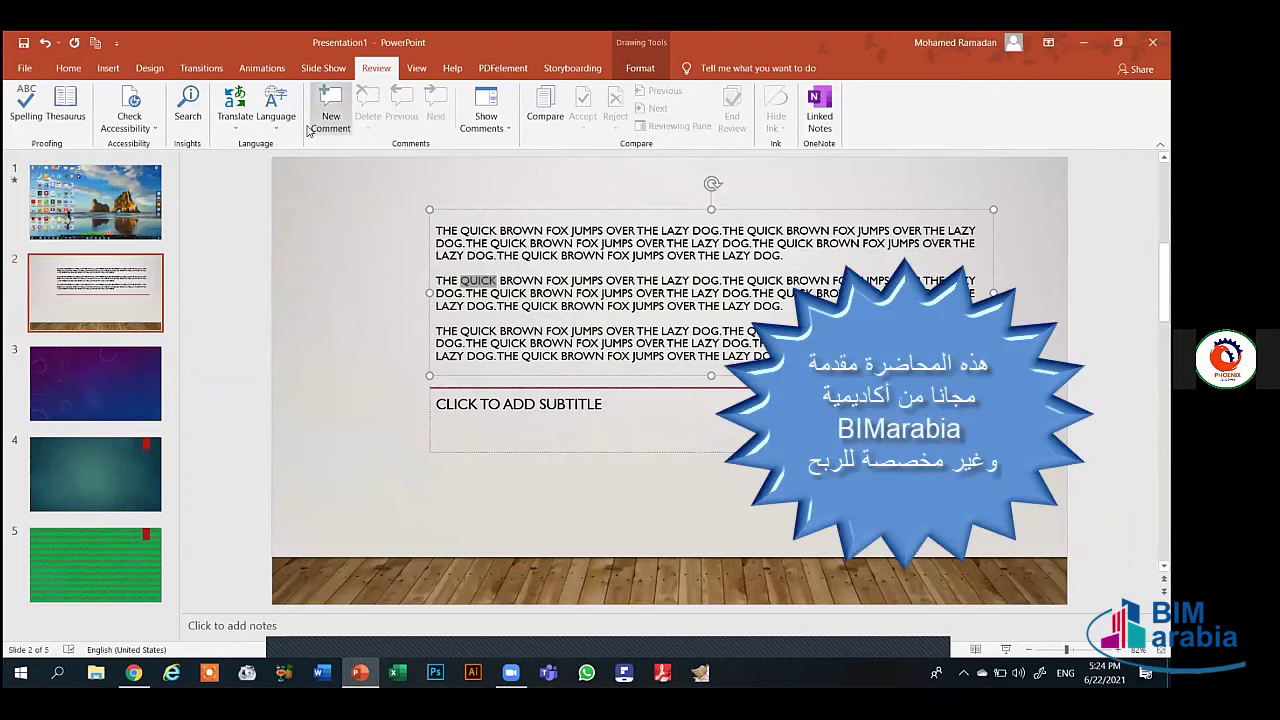
# Open and cancel the proofing language settings, then add a new comment to slide 2
pyautogui.click(262, 125)
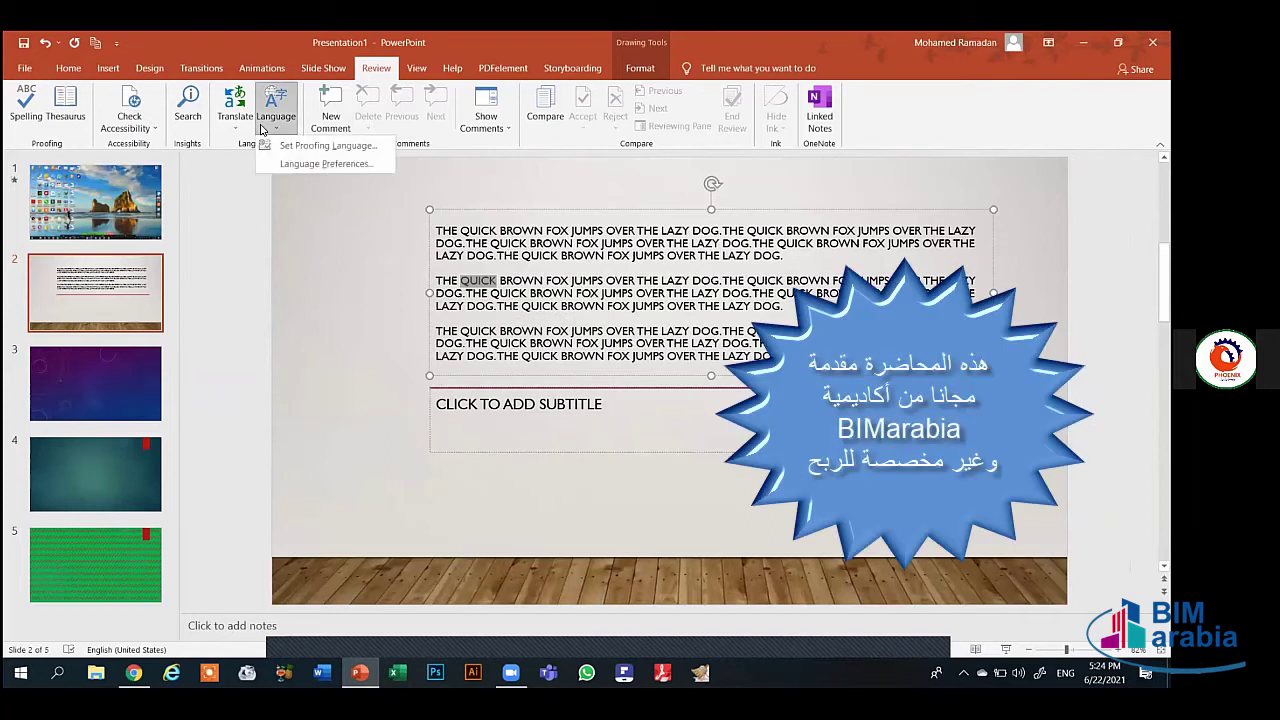
pyautogui.click(333, 147)
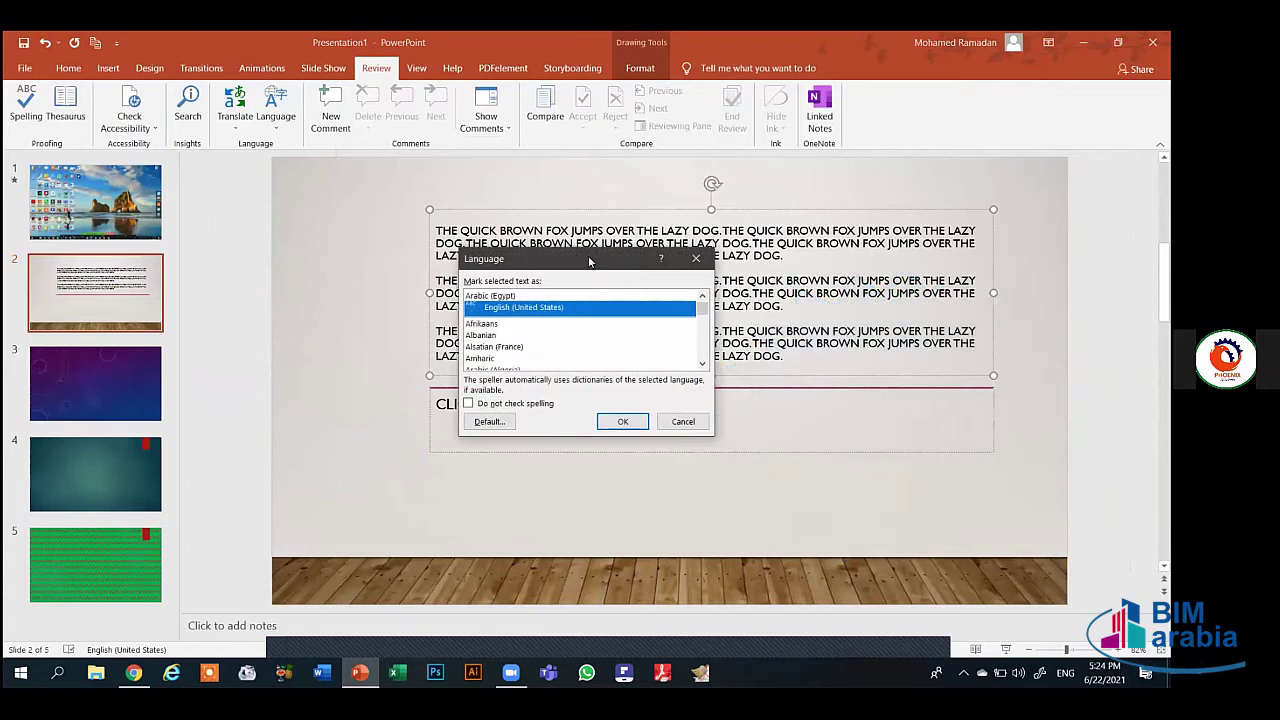
pyautogui.moveTo(590, 259); pyautogui.dragTo(624, 251)
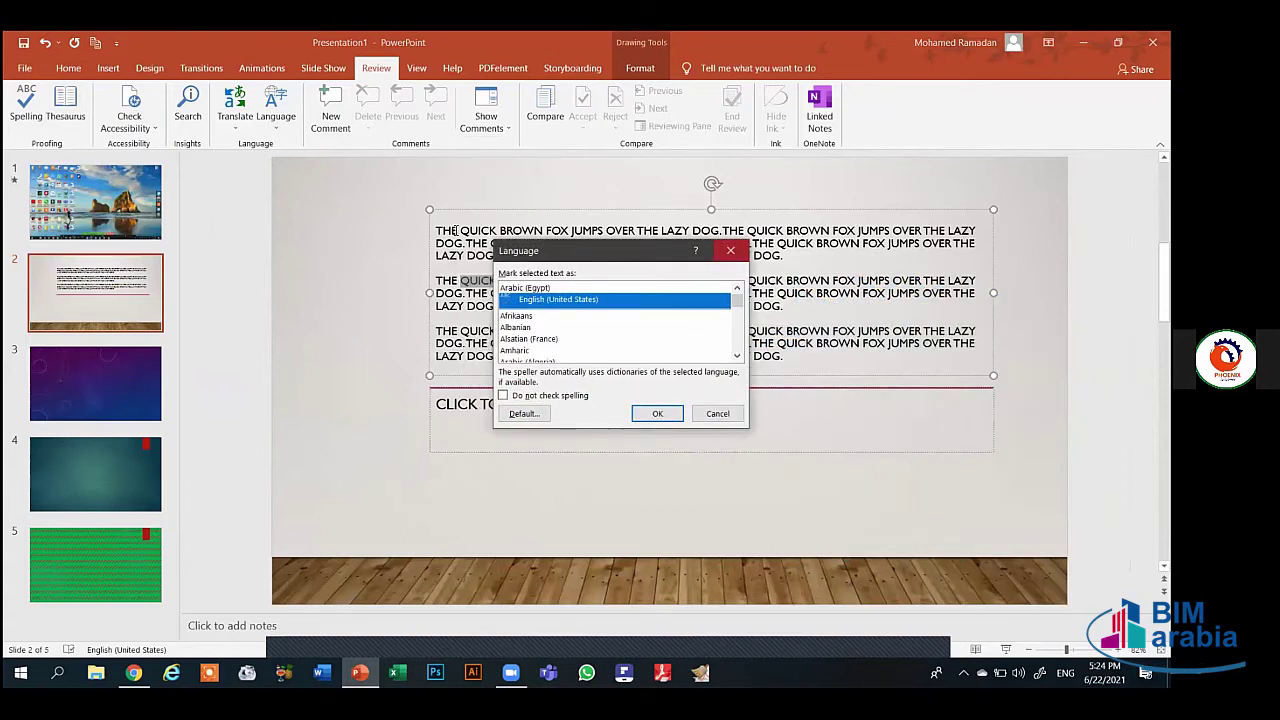
pyautogui.press('Escape')
pyautogui.click(330, 108)
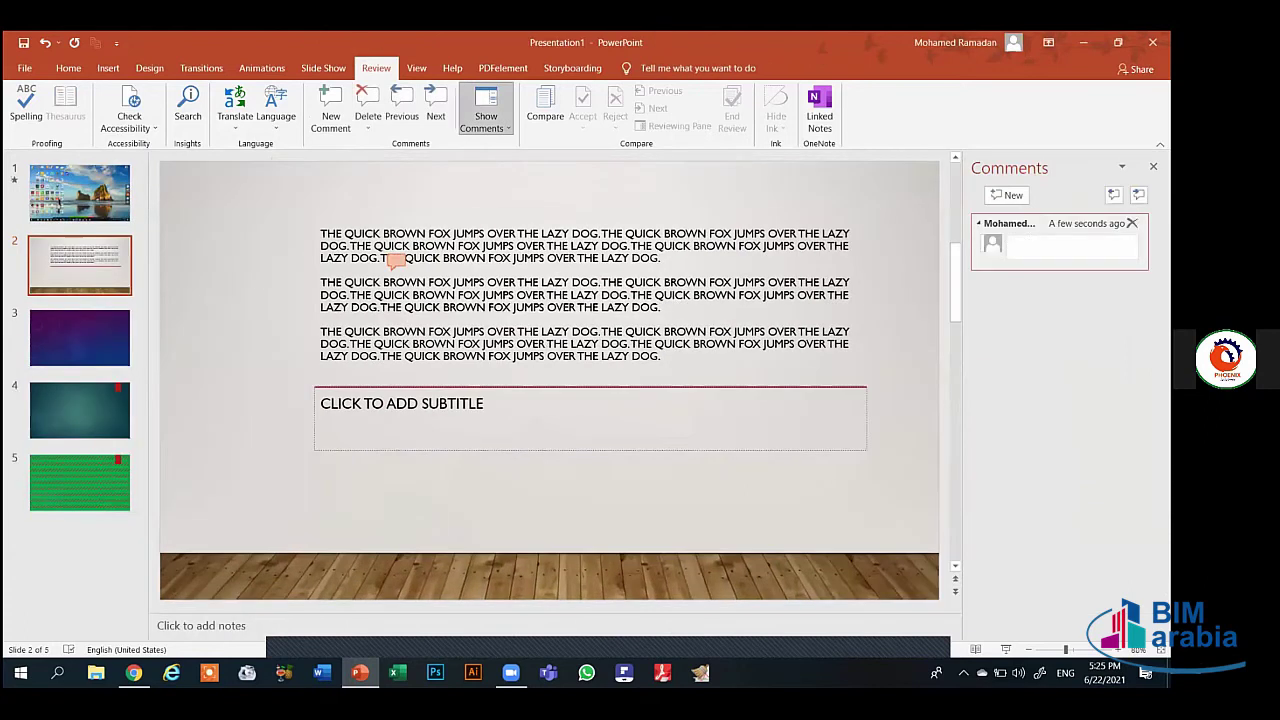
# Type the first comment's text and add comments in the second and third paragraphs
pyautogui.write('dgvfdsgfdsgs')
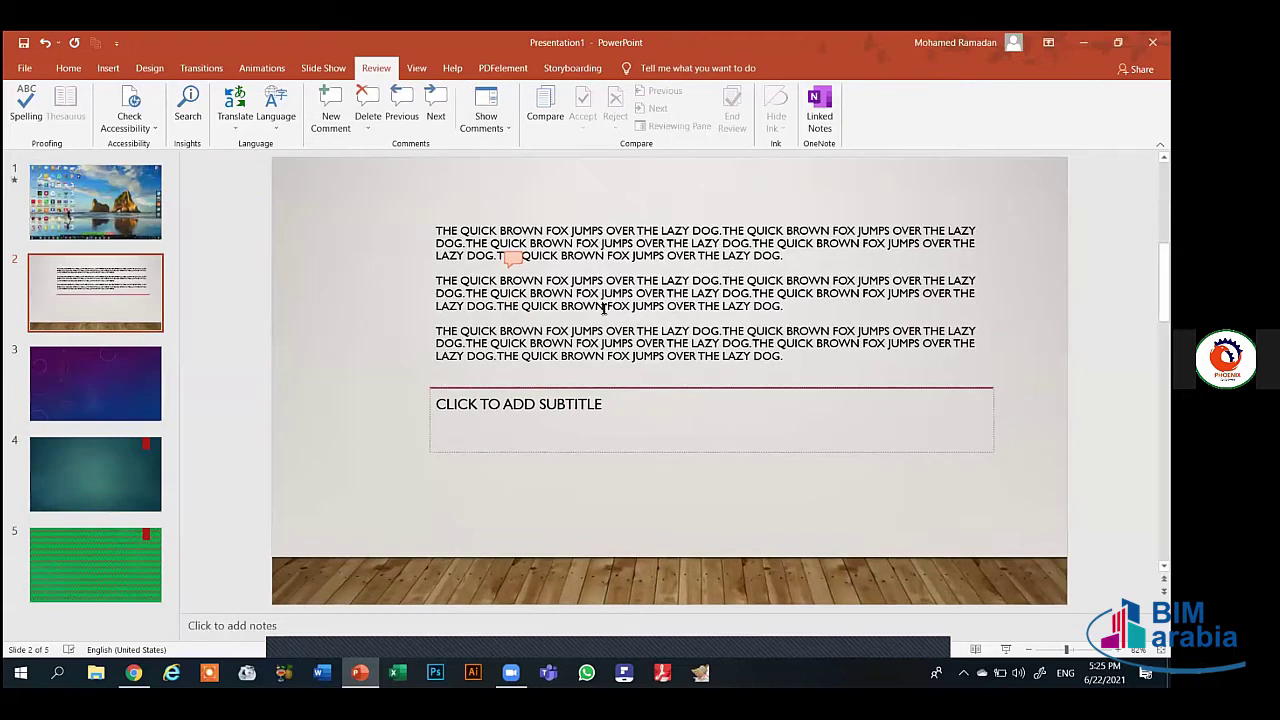
pyautogui.click(604, 308)
pyautogui.click(324, 118)
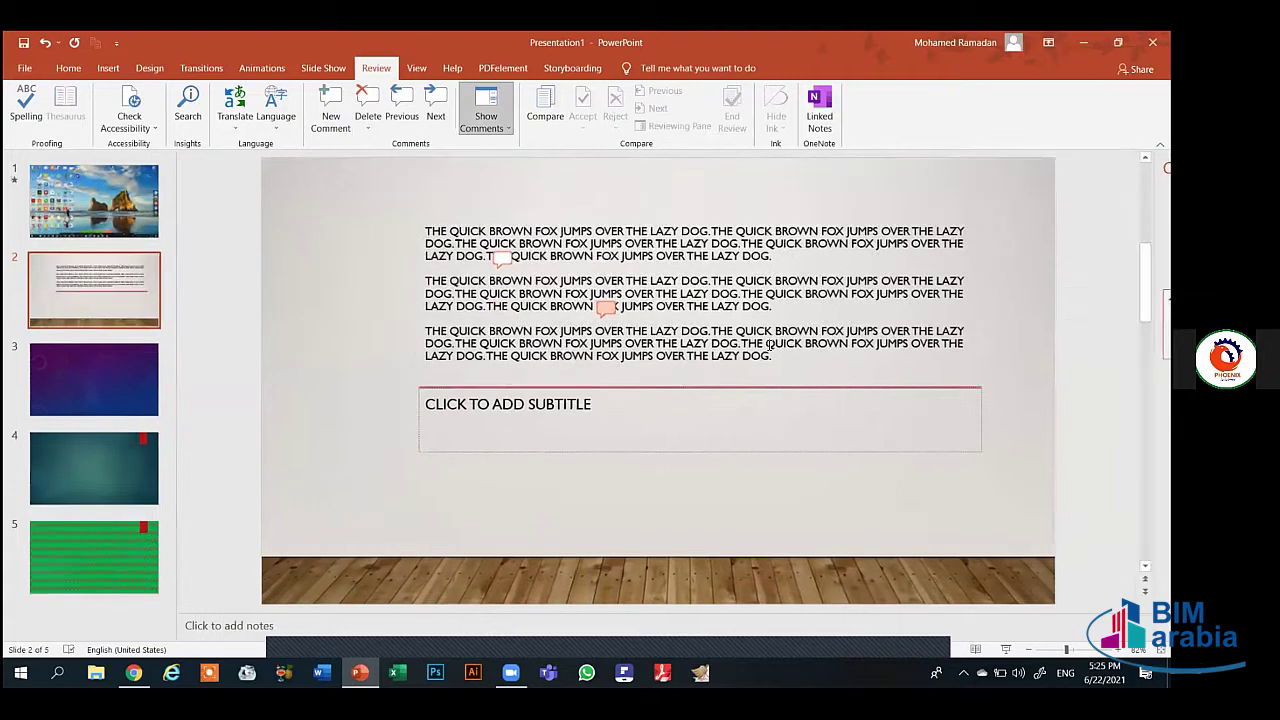
pyautogui.click(326, 118)
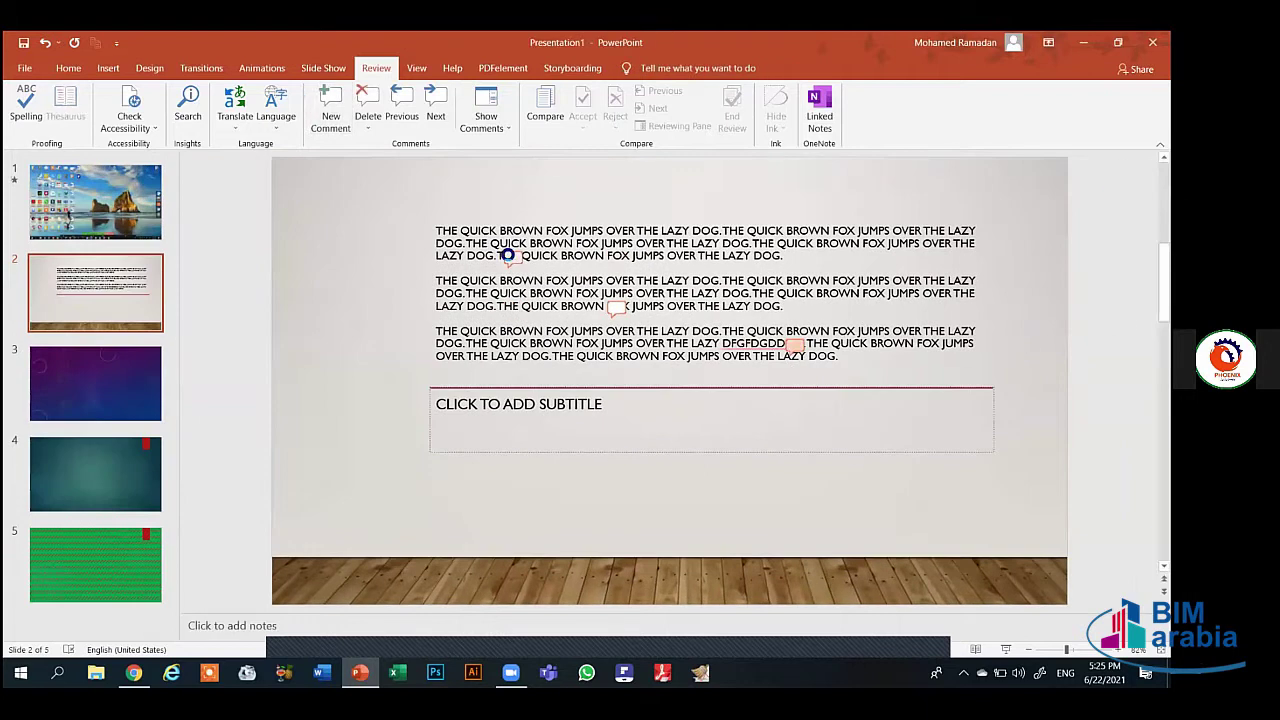
# List all comments, step through them with Next and Previous, and delete the first one
pyautogui.click(508, 255)
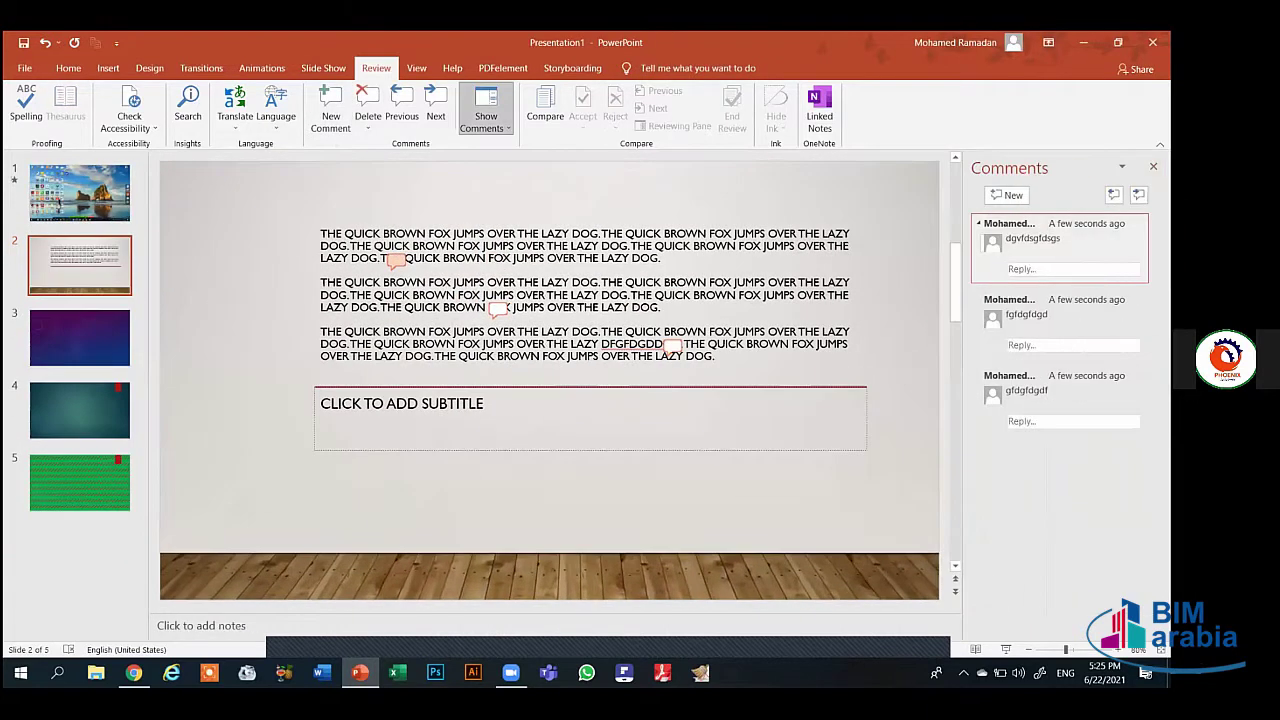
pyautogui.click(430, 116)
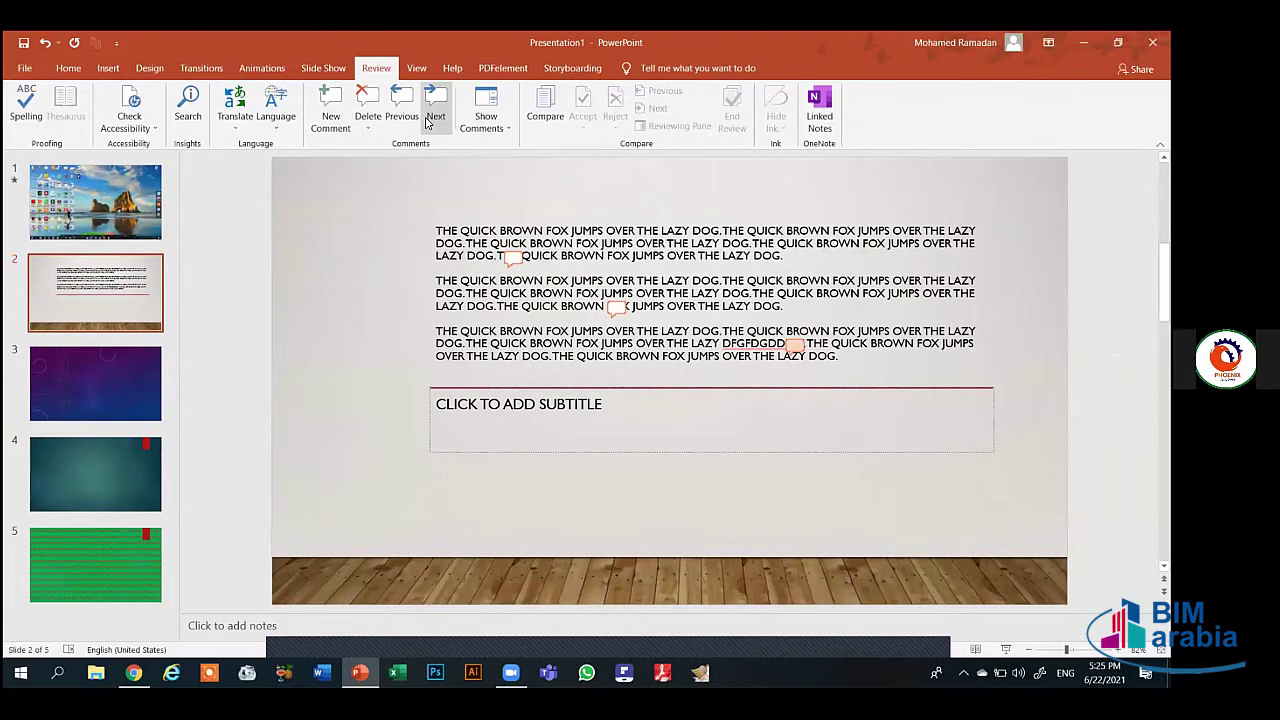
pyautogui.click(401, 112)
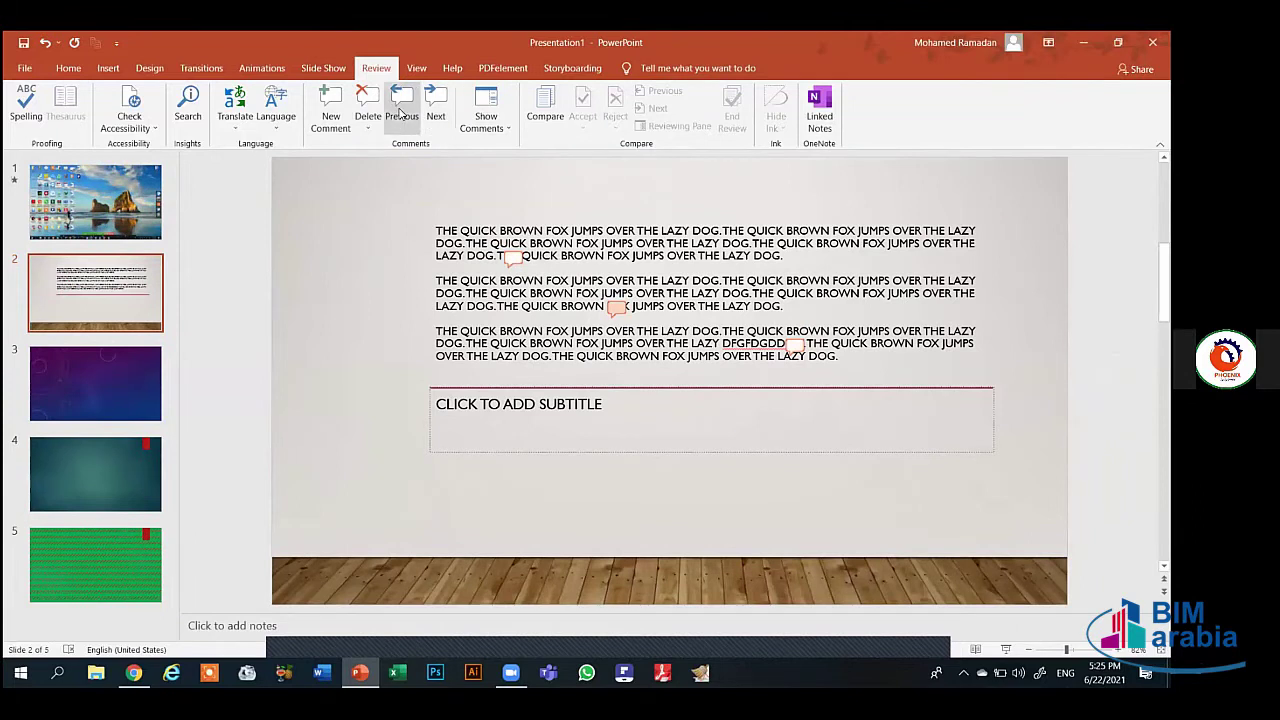
pyautogui.click(401, 112)
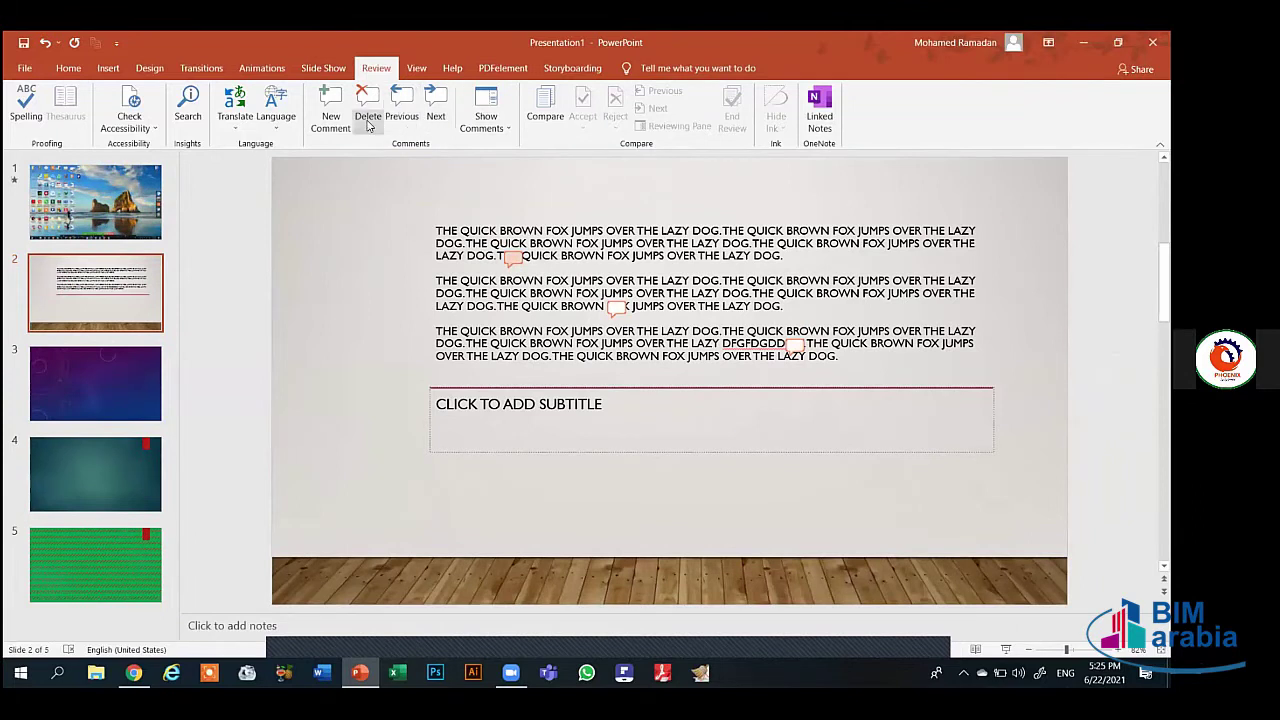
pyautogui.click(363, 95)
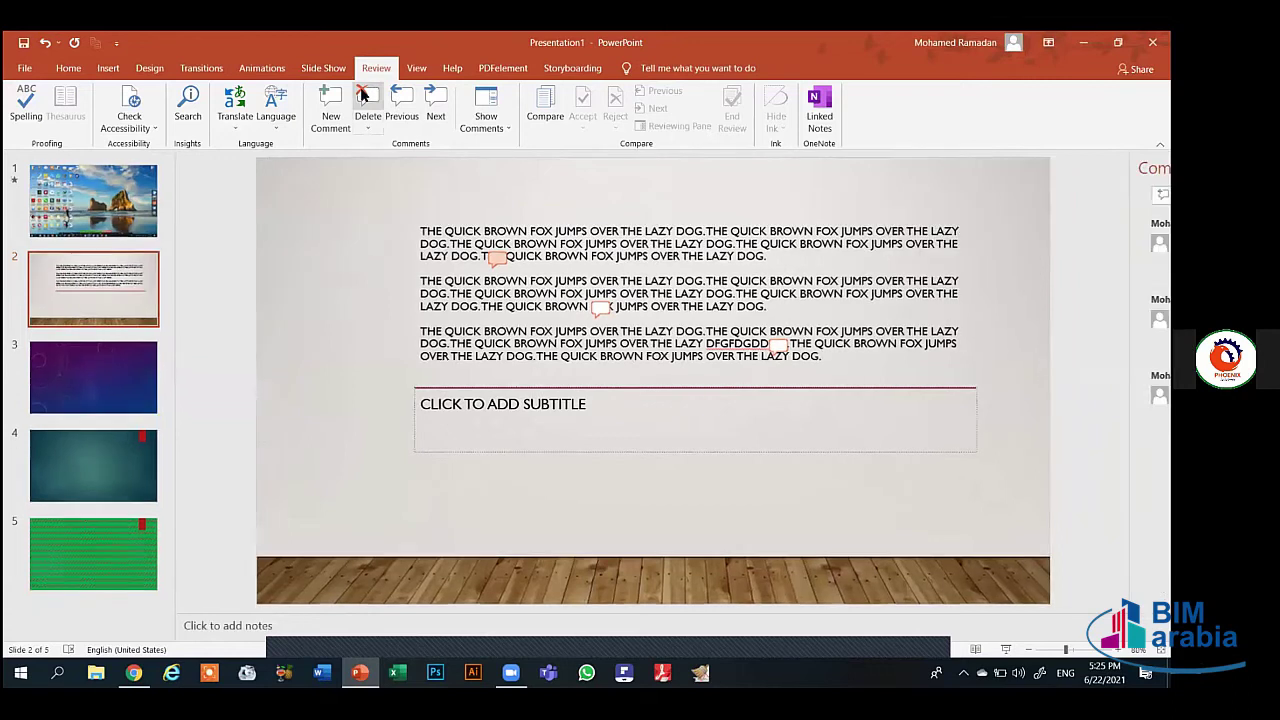
# Toggle the comment markers off and back on with Show Markup, then close the Comments pane
pyautogui.click(497, 122)
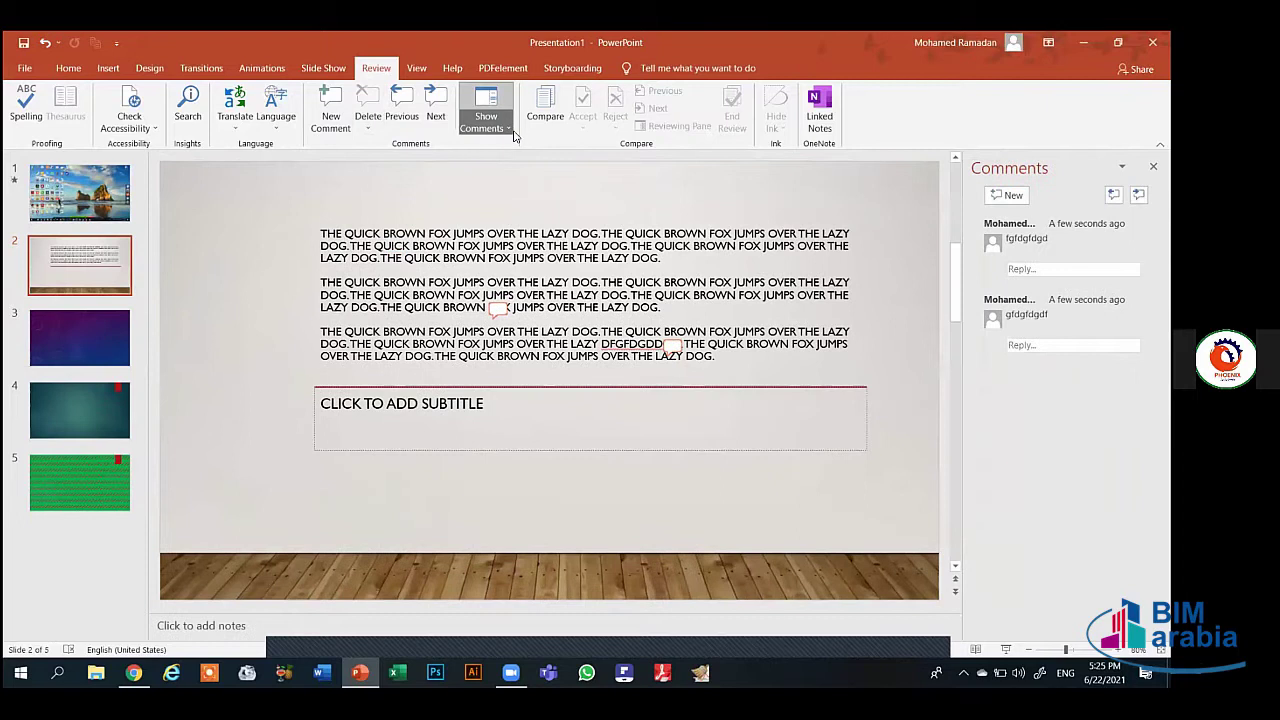
pyautogui.click(509, 130)
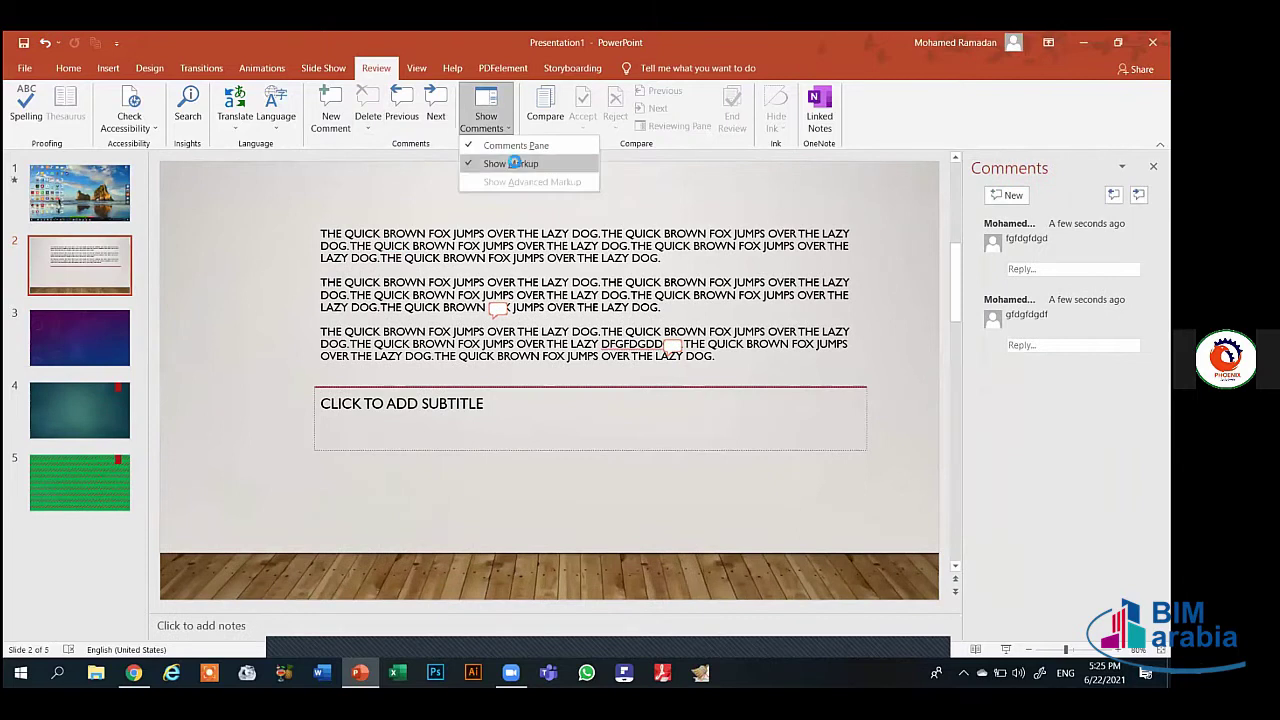
pyautogui.click(514, 164)
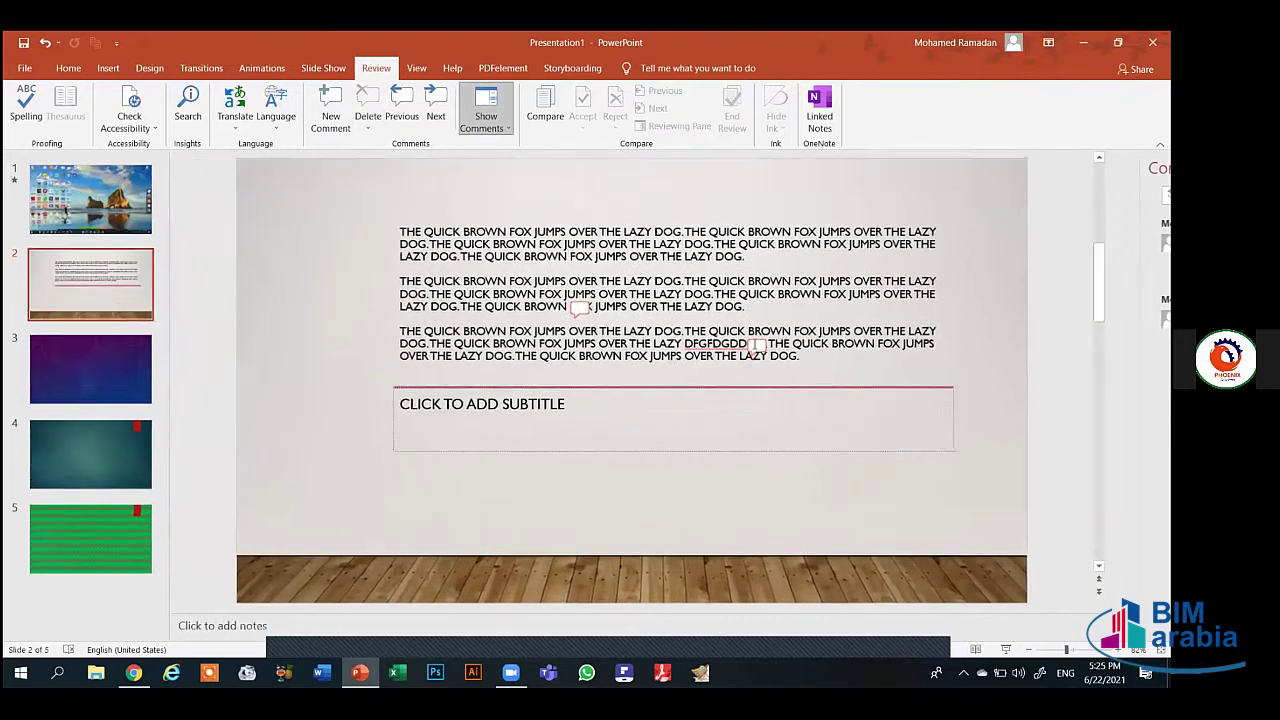
pyautogui.click(486, 127)
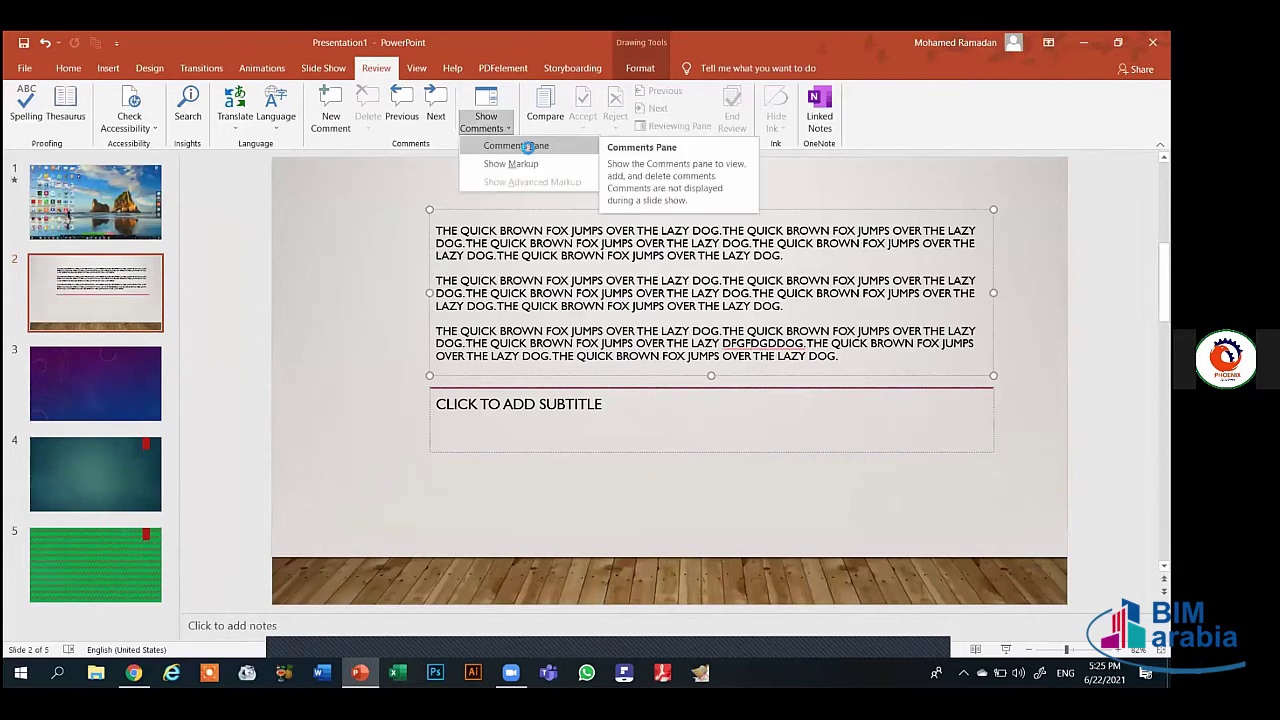
pyautogui.click(530, 147)
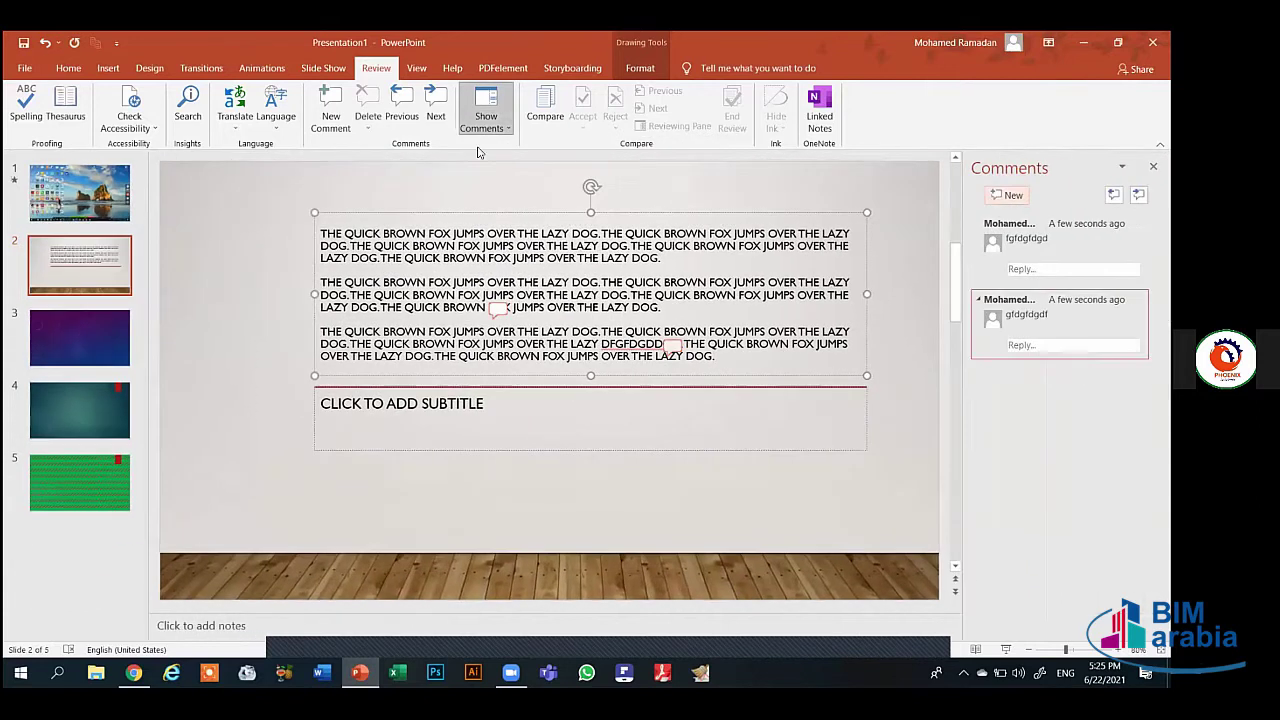
pyautogui.click(486, 127)
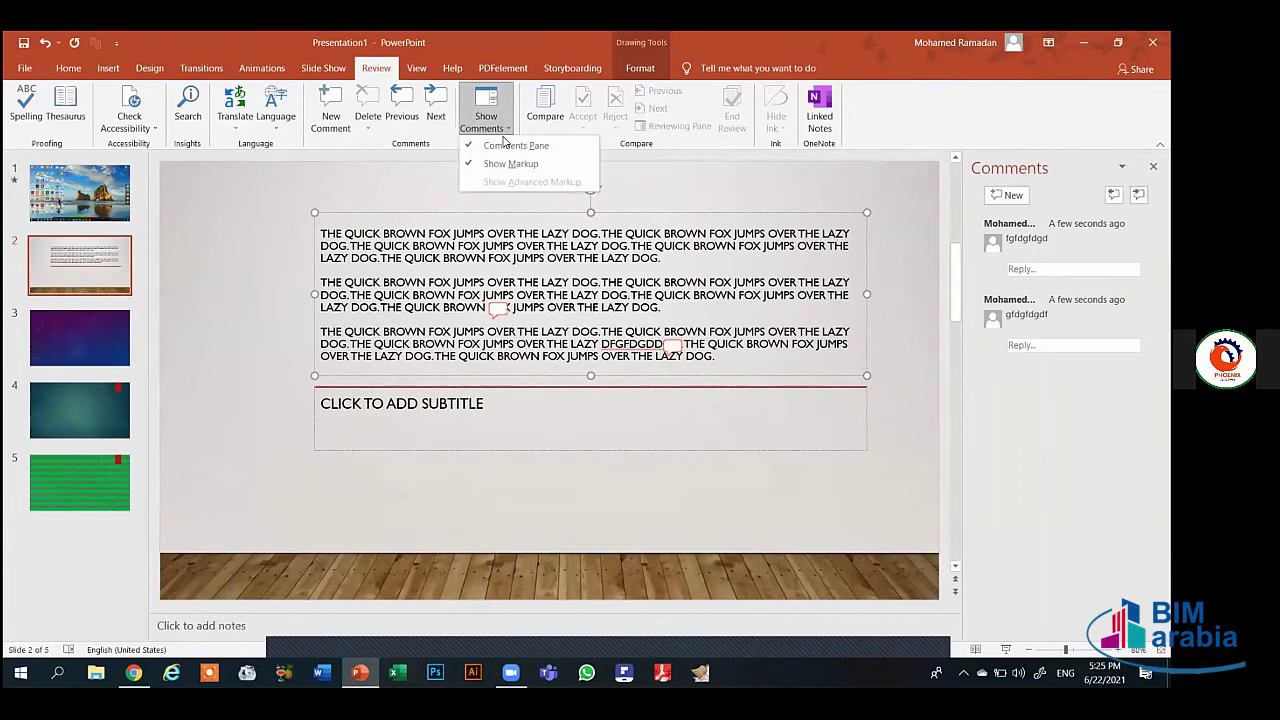
pyautogui.click(535, 127)
pyautogui.click(552, 116)
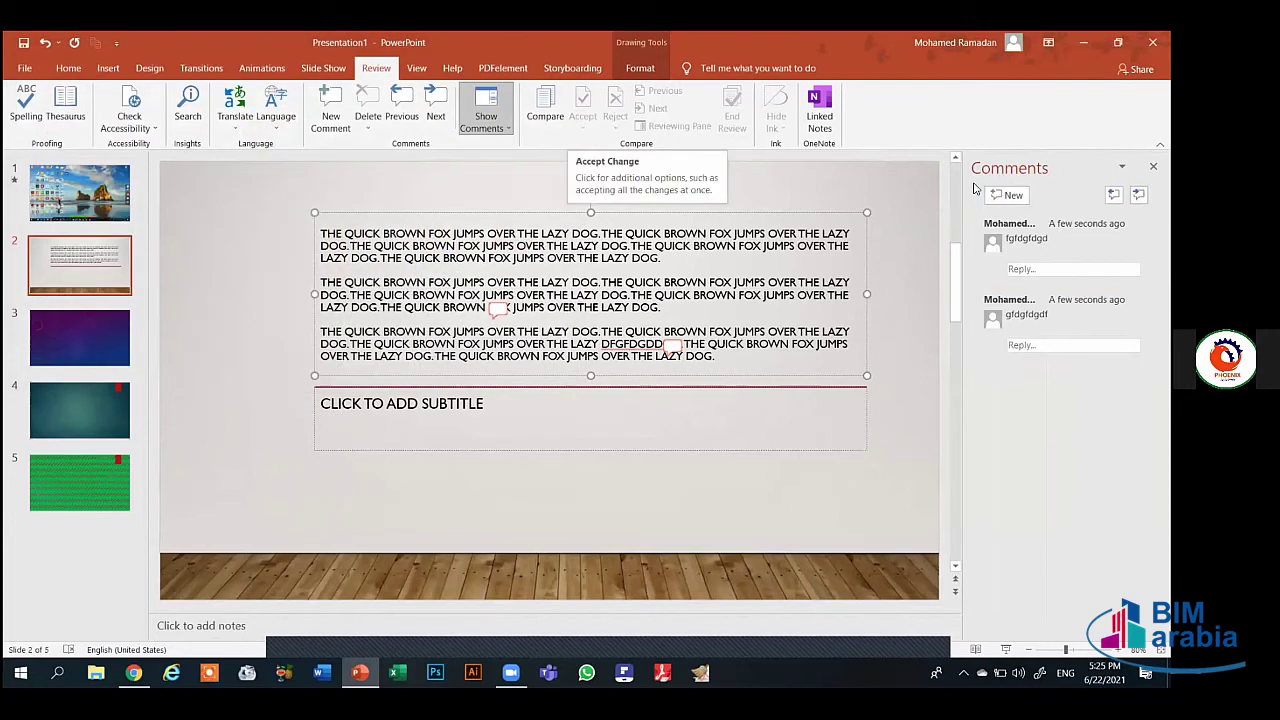
pyautogui.click(1153, 167)
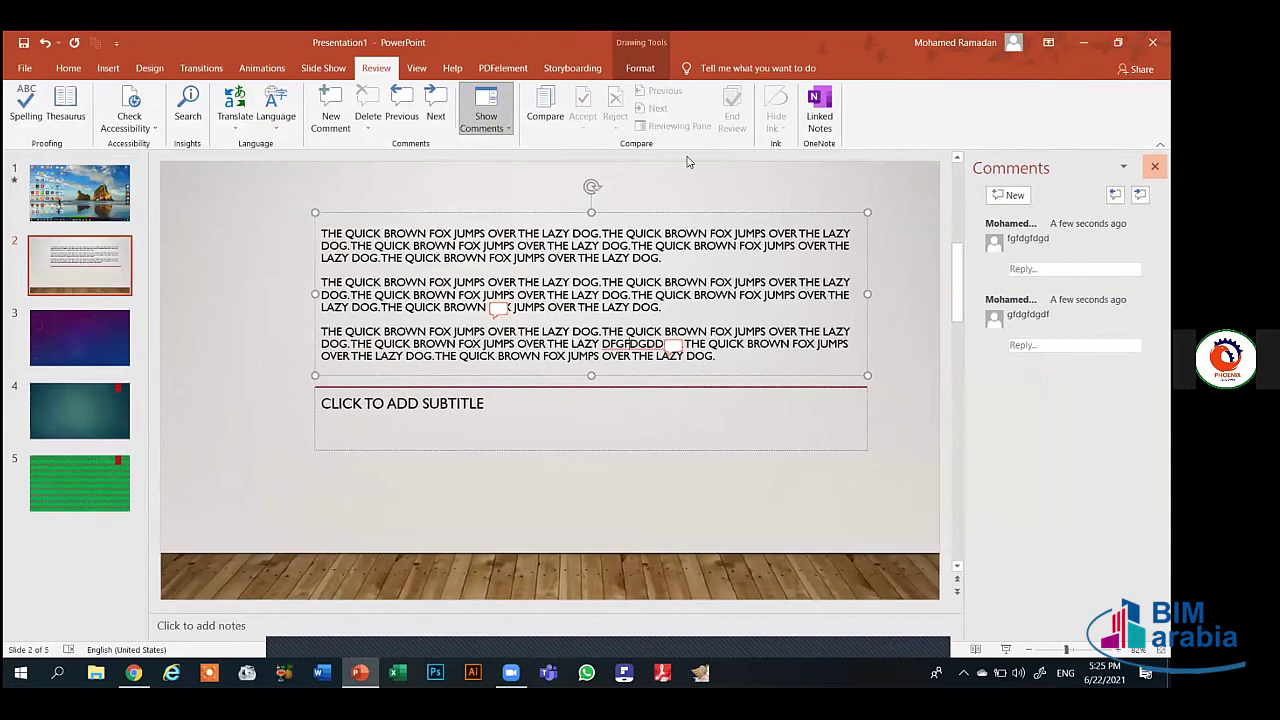
# Preview slide 2 in Outline, Slide Sorter, Notes Page and Reading views from the View tab
pyautogui.click(416, 71)
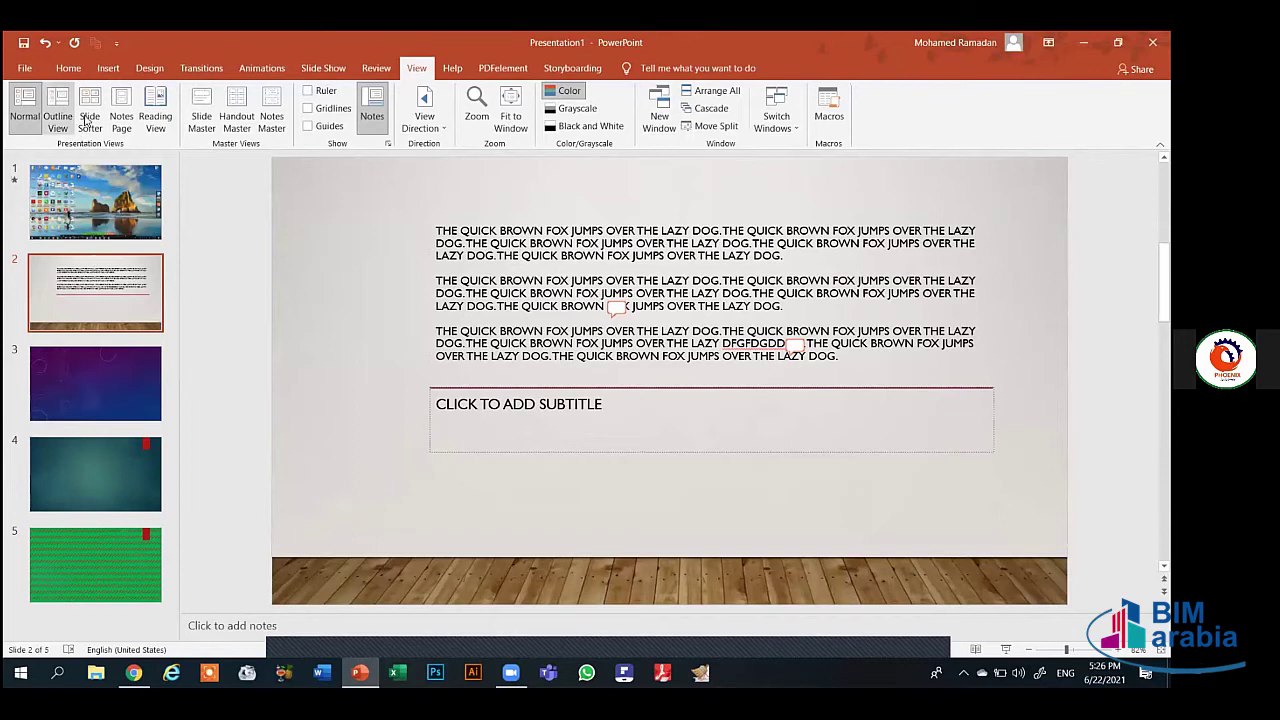
pyautogui.click(72, 118)
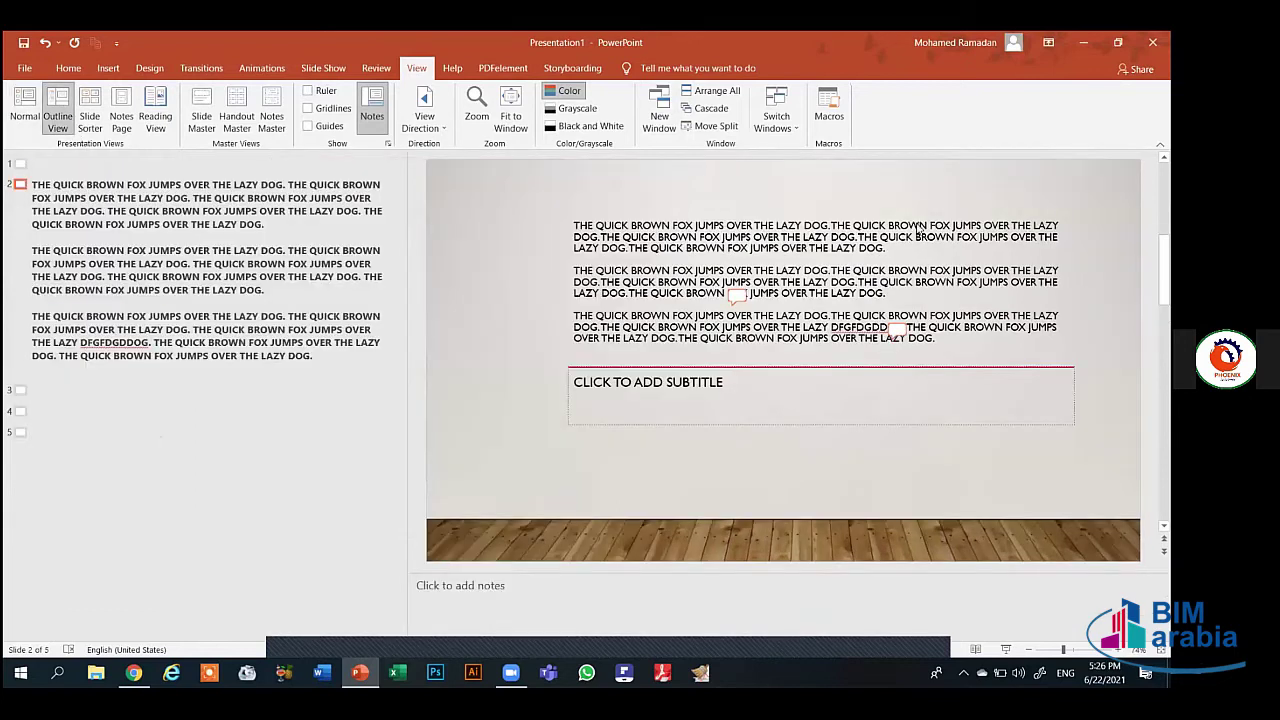
pyautogui.click(90, 110)
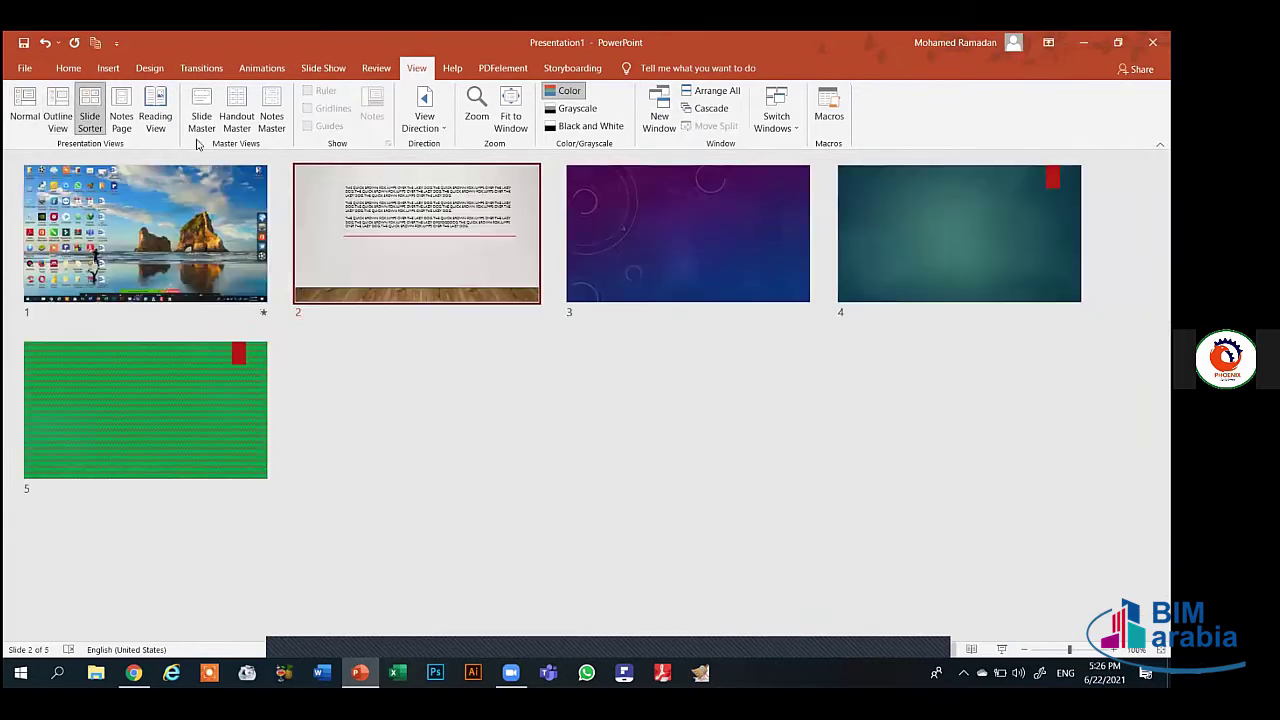
pyautogui.click(119, 108)
pyautogui.click(504, 414)
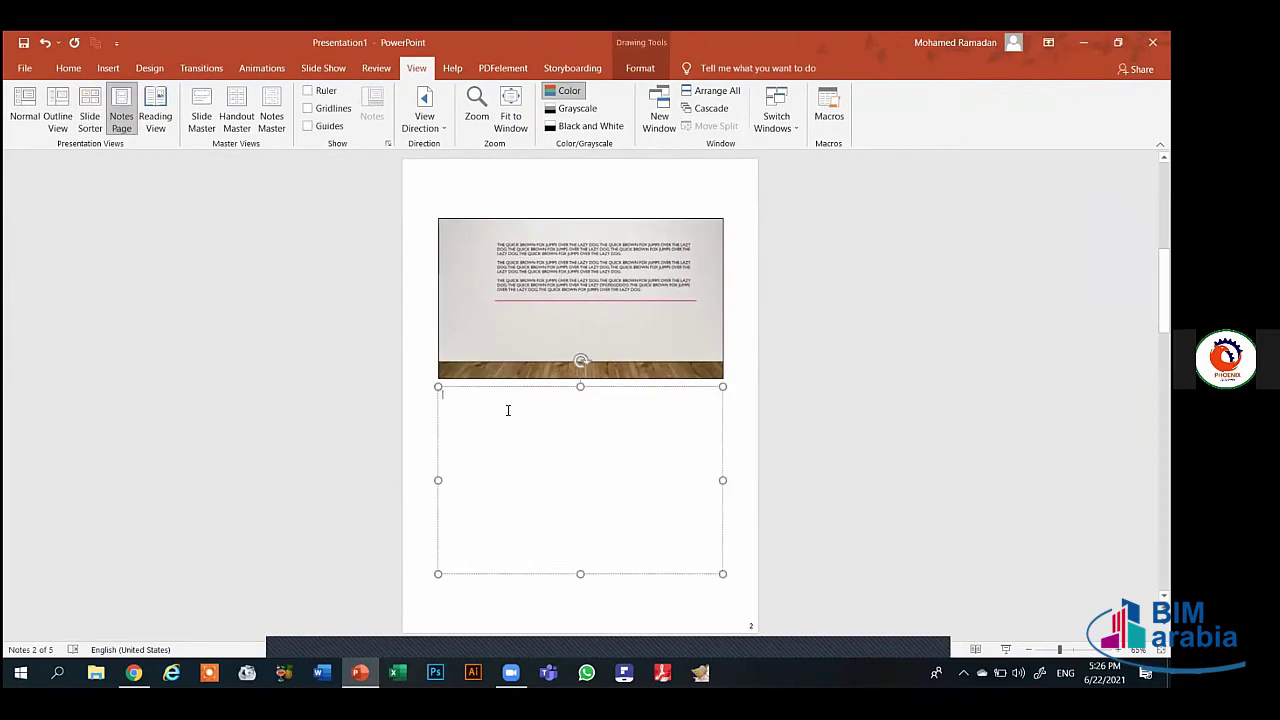
pyautogui.click(158, 106)
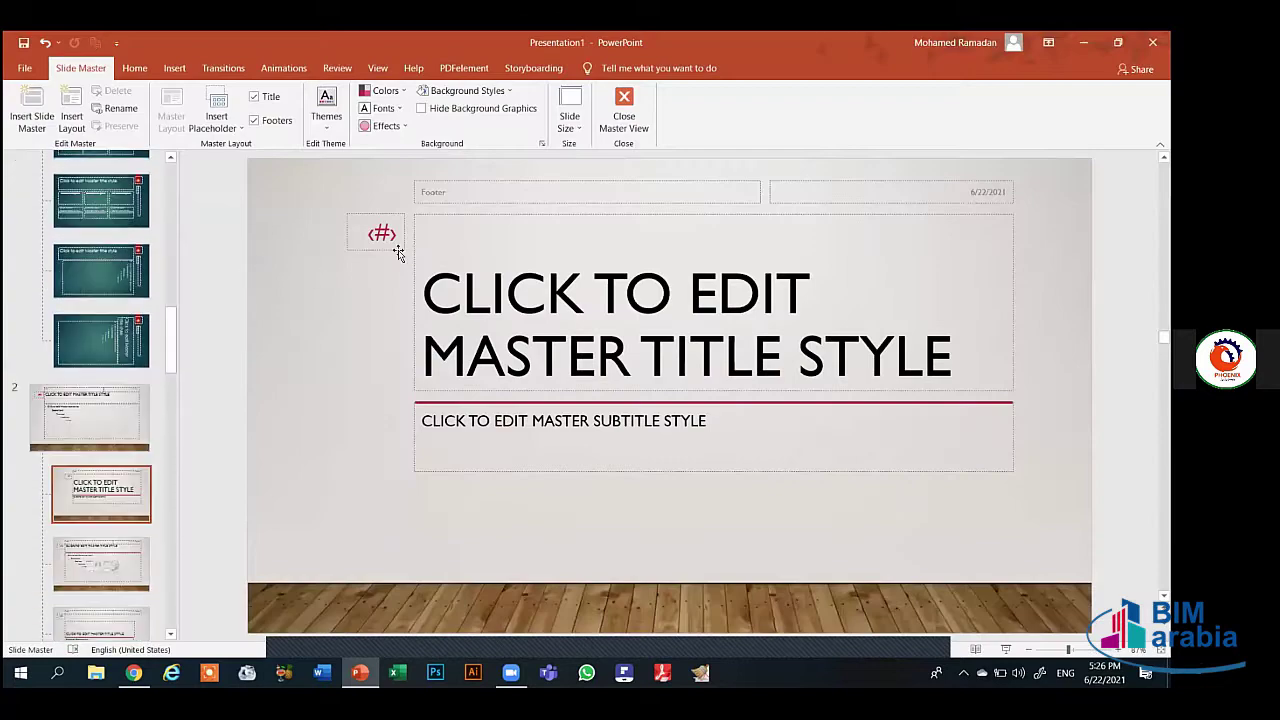
pyautogui.click(398, 254)
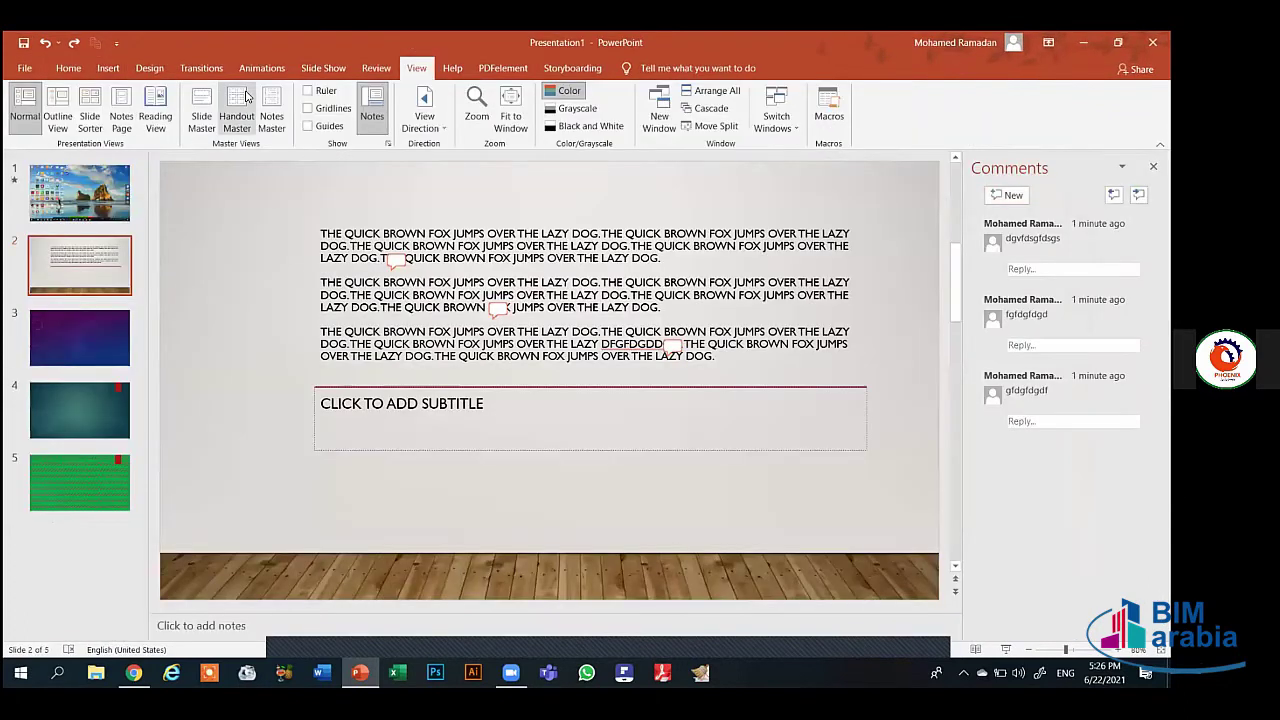
# Show guides over slide 2 and check the body text box's view direction, keeping it left-to-right
pyautogui.click(316, 92)
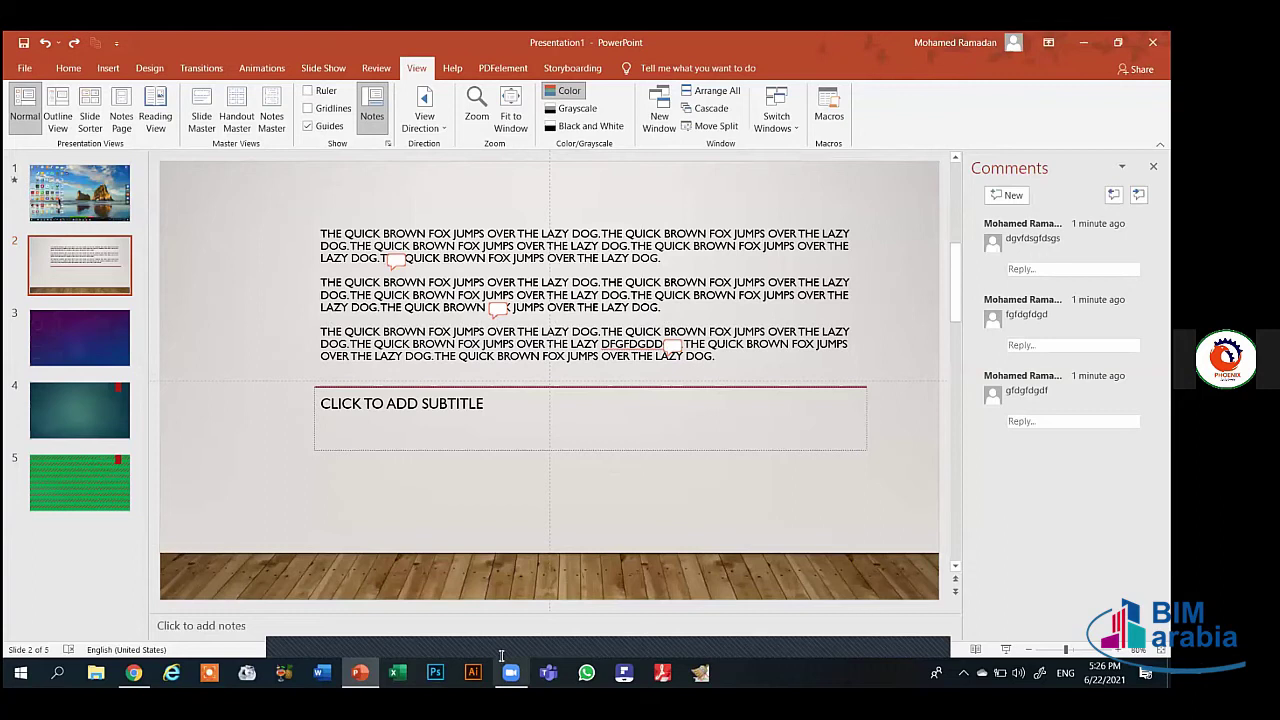
pyautogui.moveTo(553, 379); pyautogui.dragTo(543, 380)
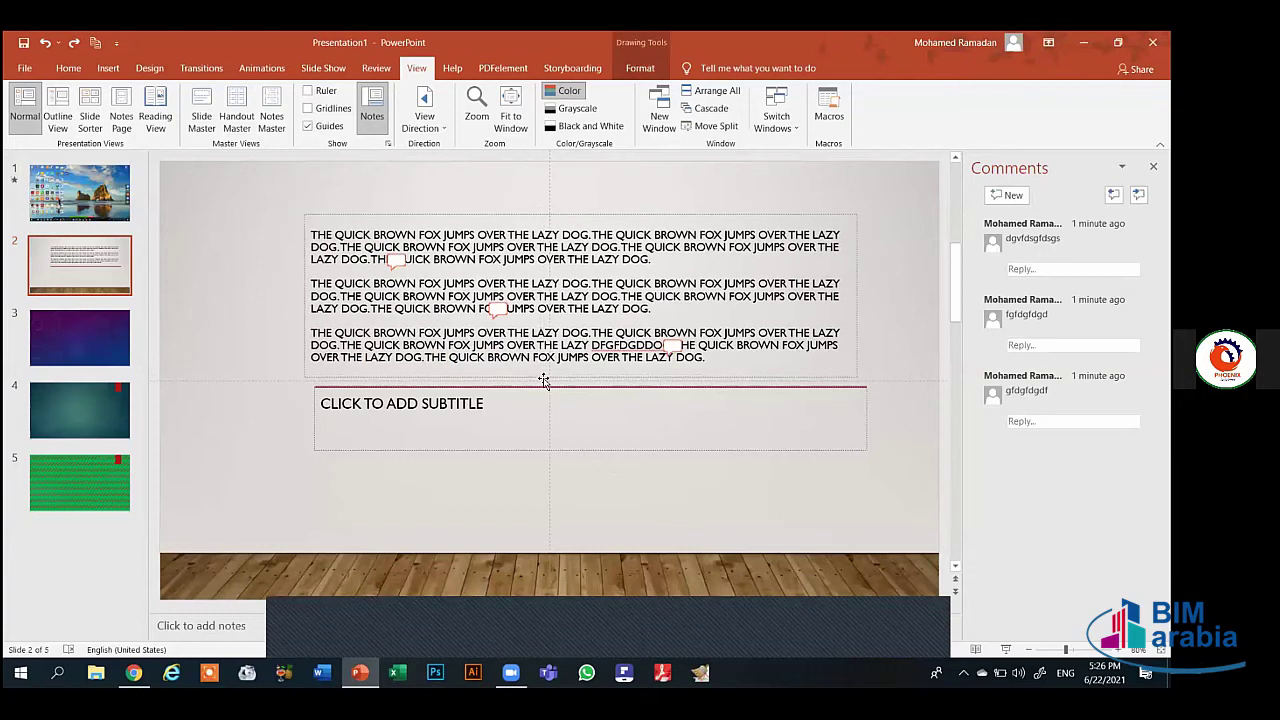
pyautogui.click(446, 130)
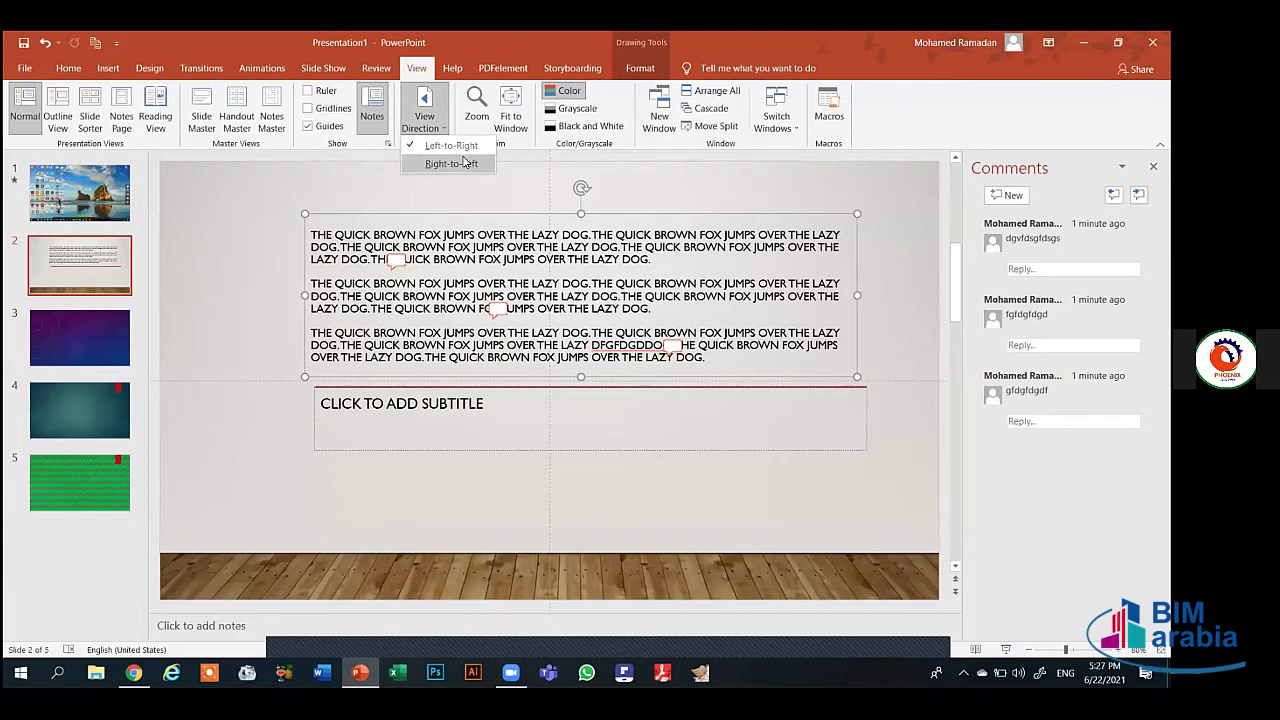
pyautogui.click(501, 192)
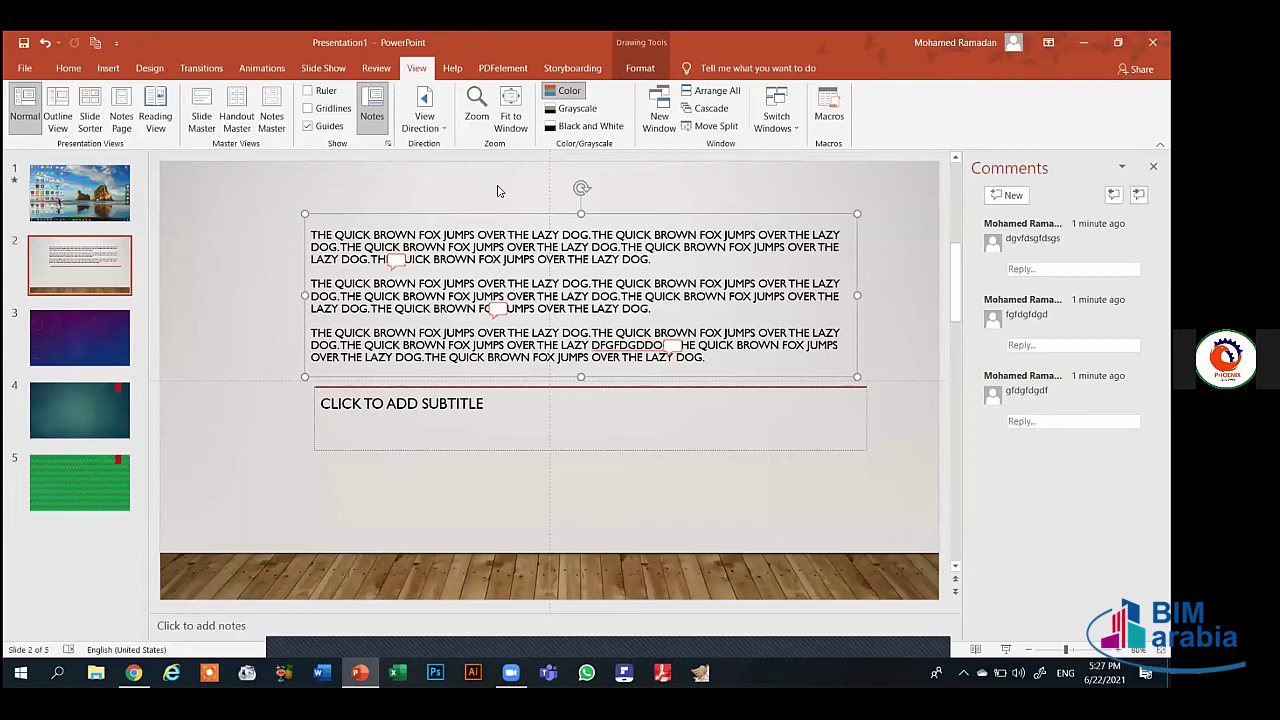
pyautogui.click(489, 113)
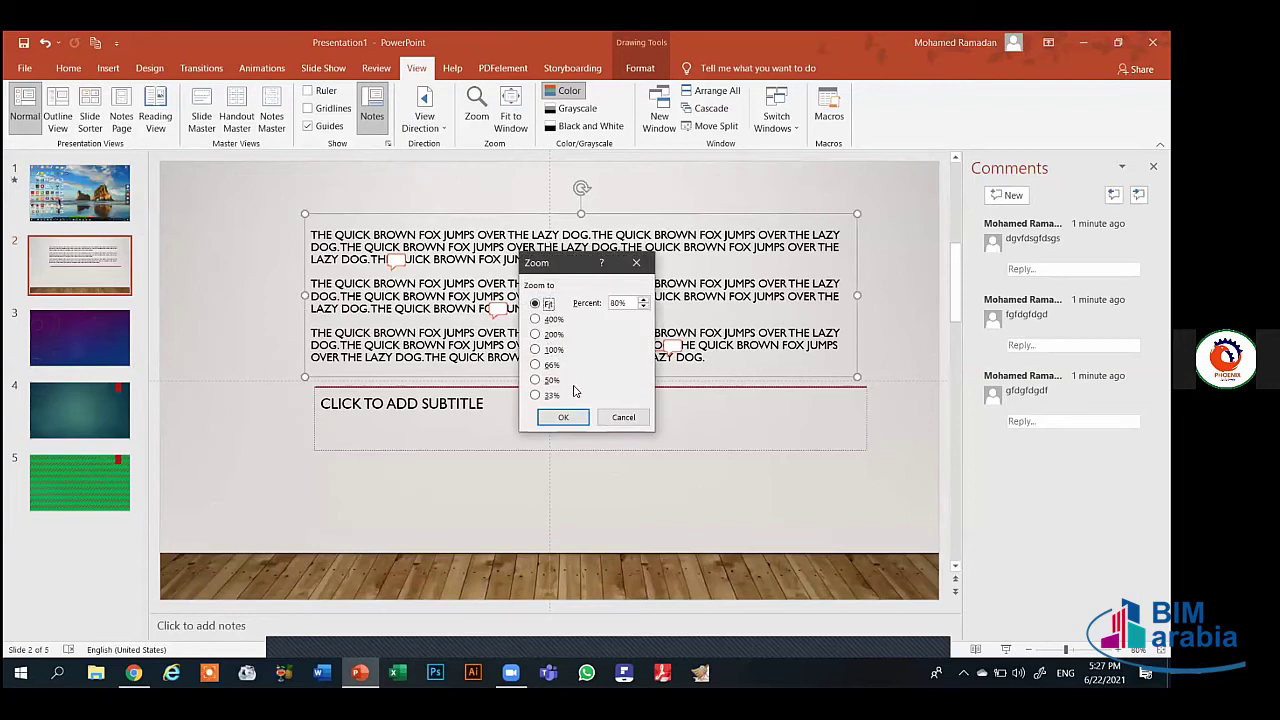
pyautogui.click(535, 349)
pyautogui.click(563, 417)
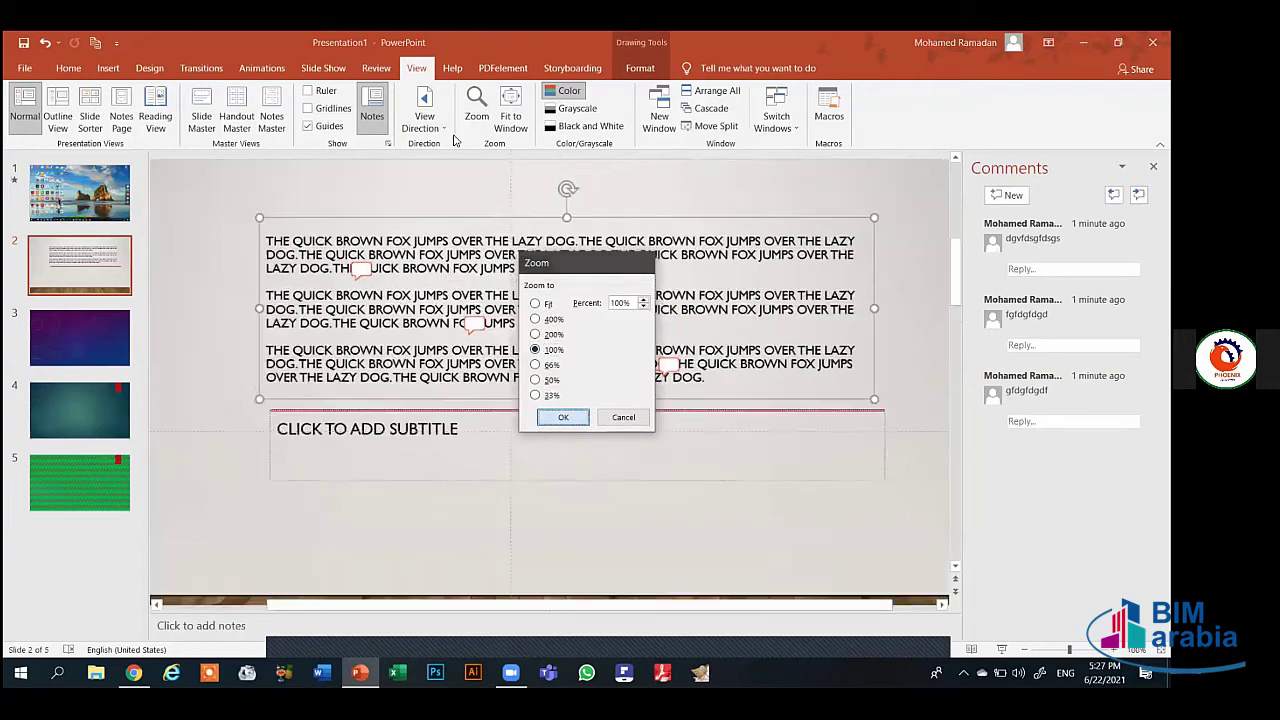
pyautogui.press('Return')
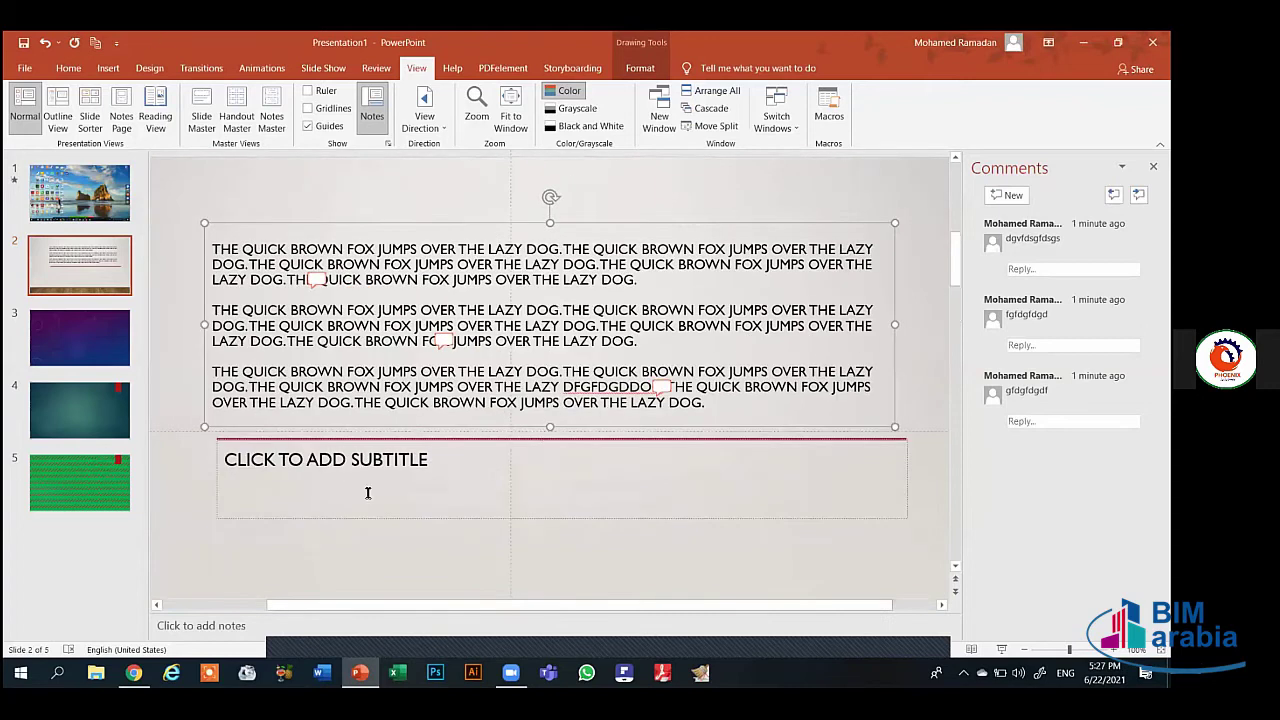
pyautogui.click(513, 121)
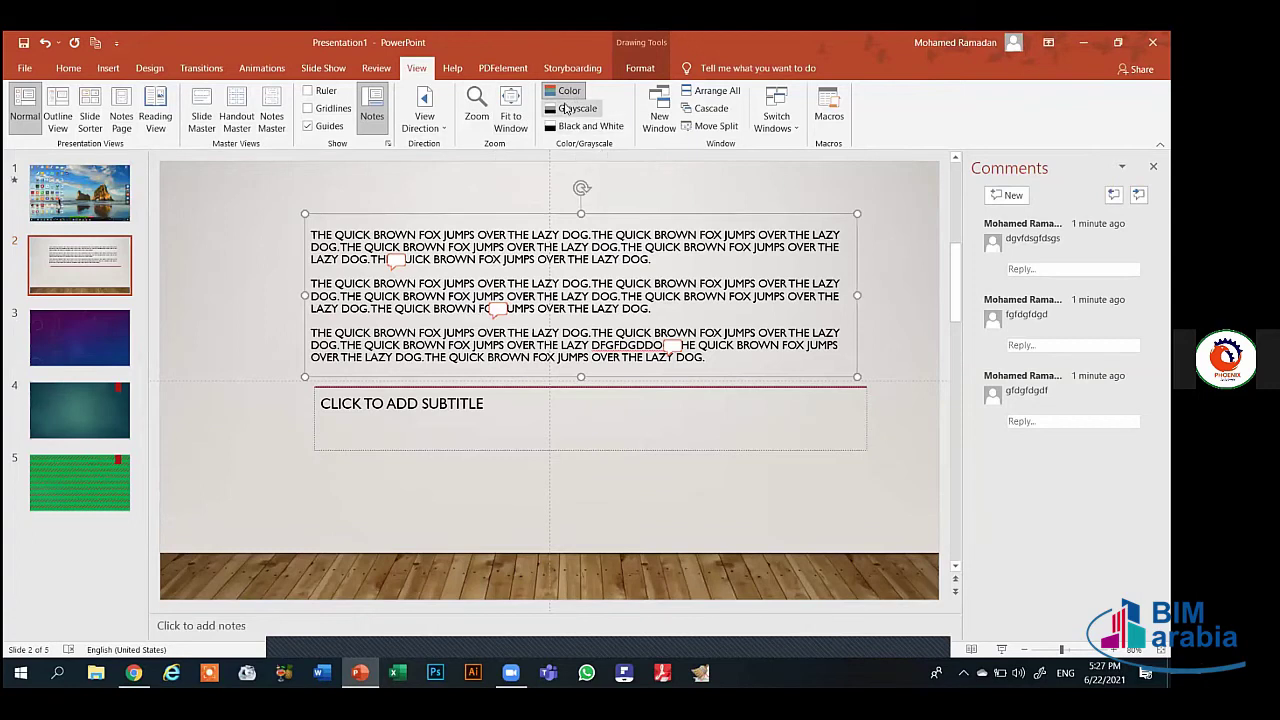
pyautogui.click(567, 110)
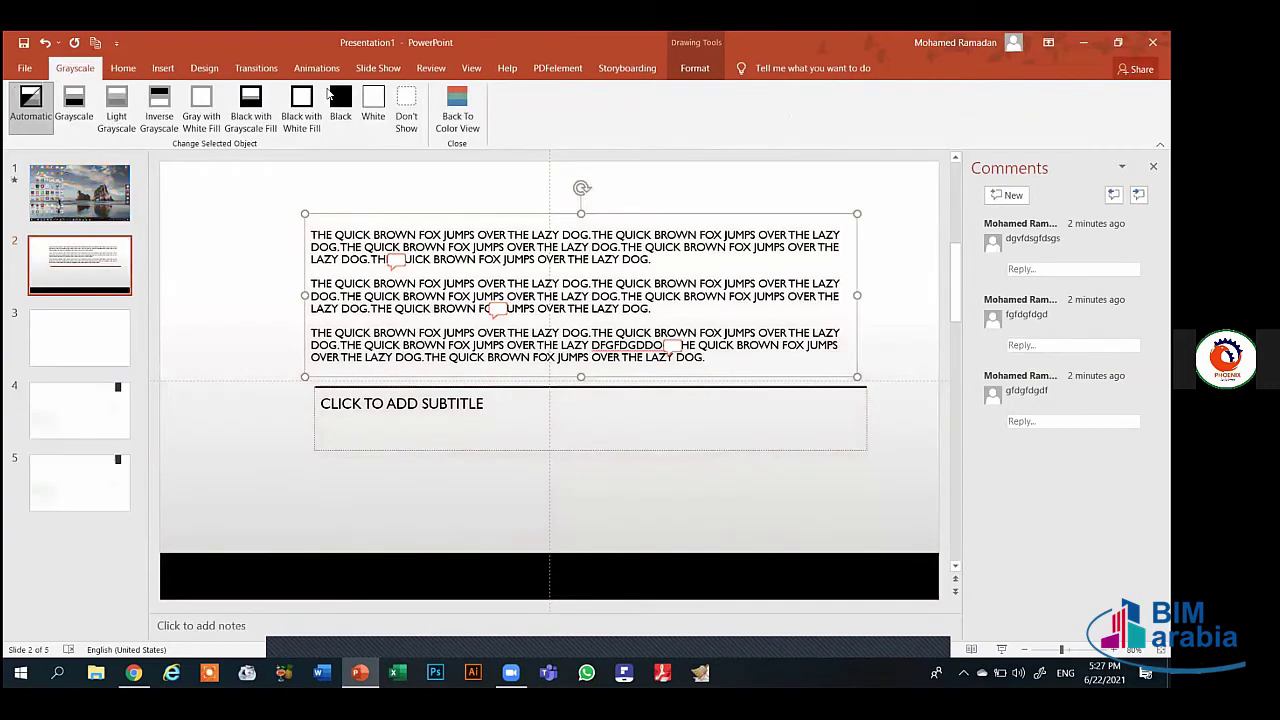
pyautogui.click(695, 68)
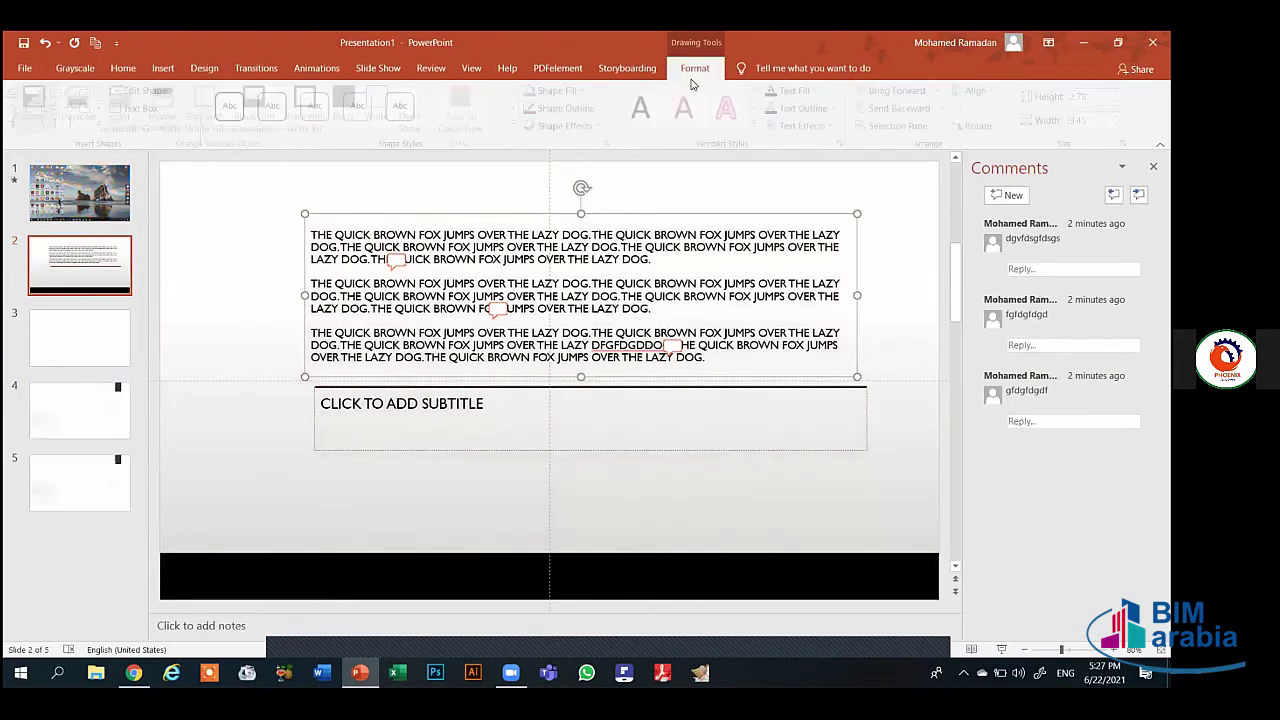
pyautogui.click(588, 172)
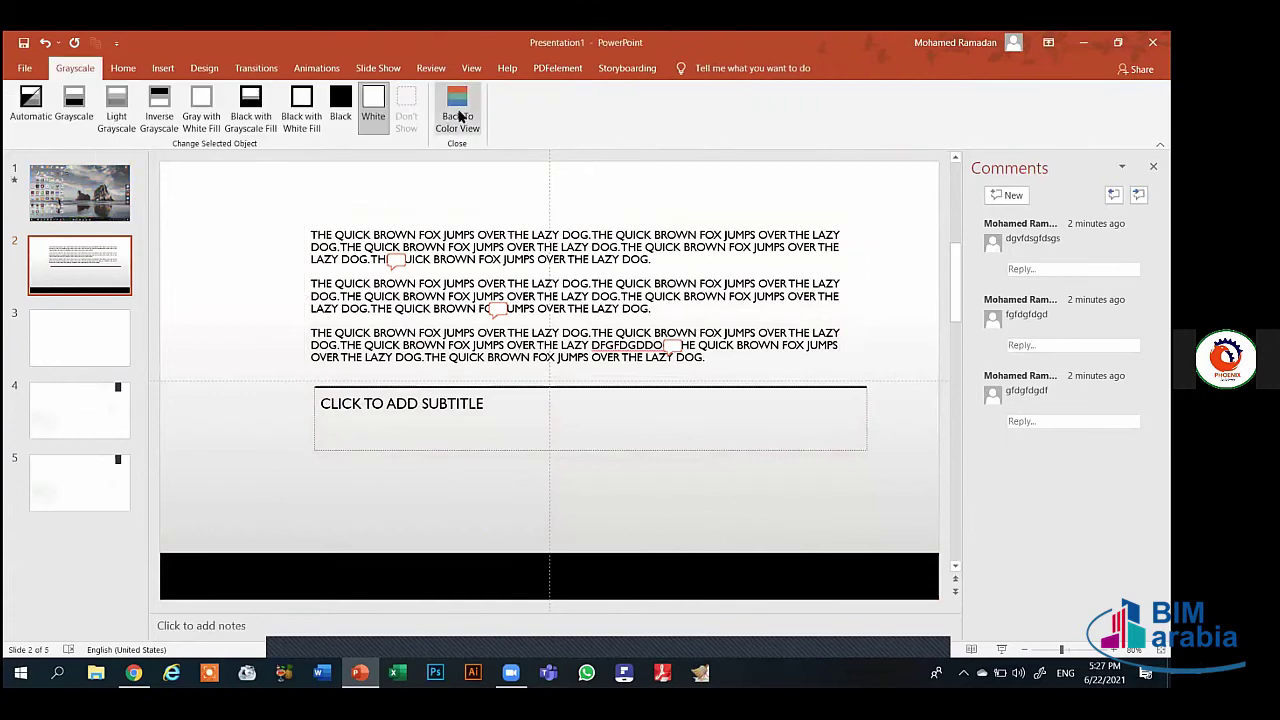
pyautogui.click(460, 117)
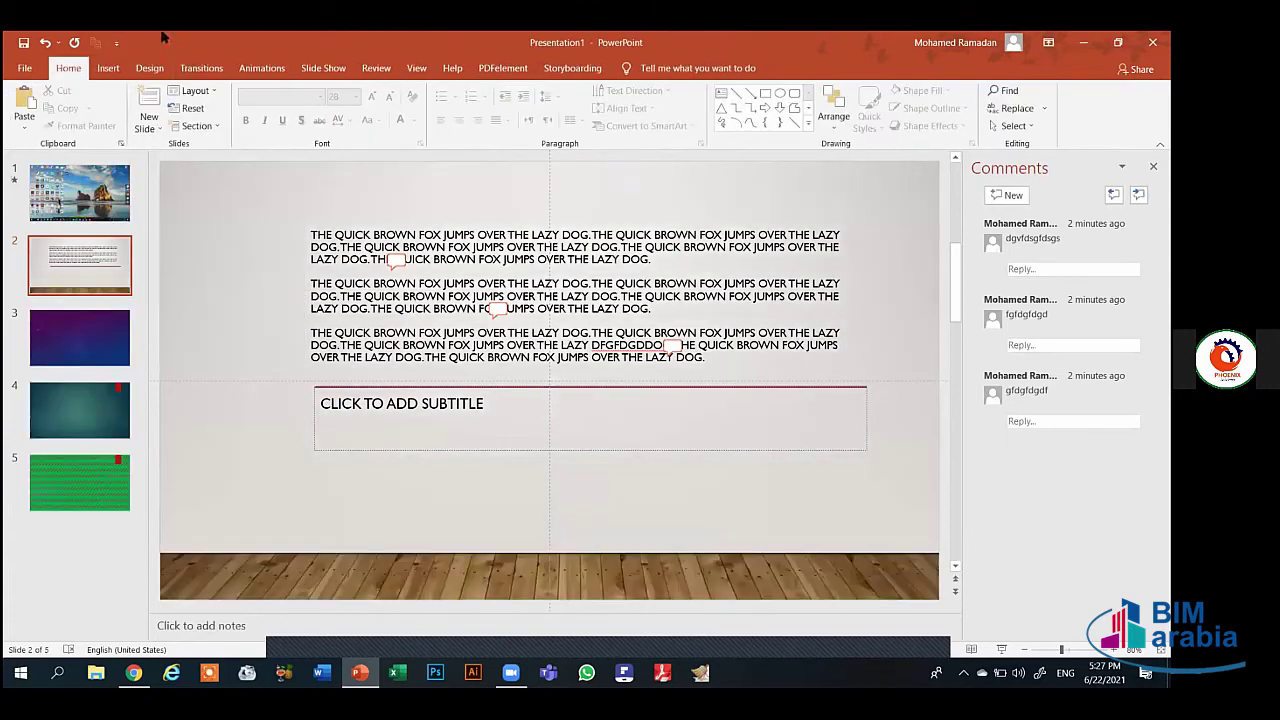
pyautogui.click(417, 70)
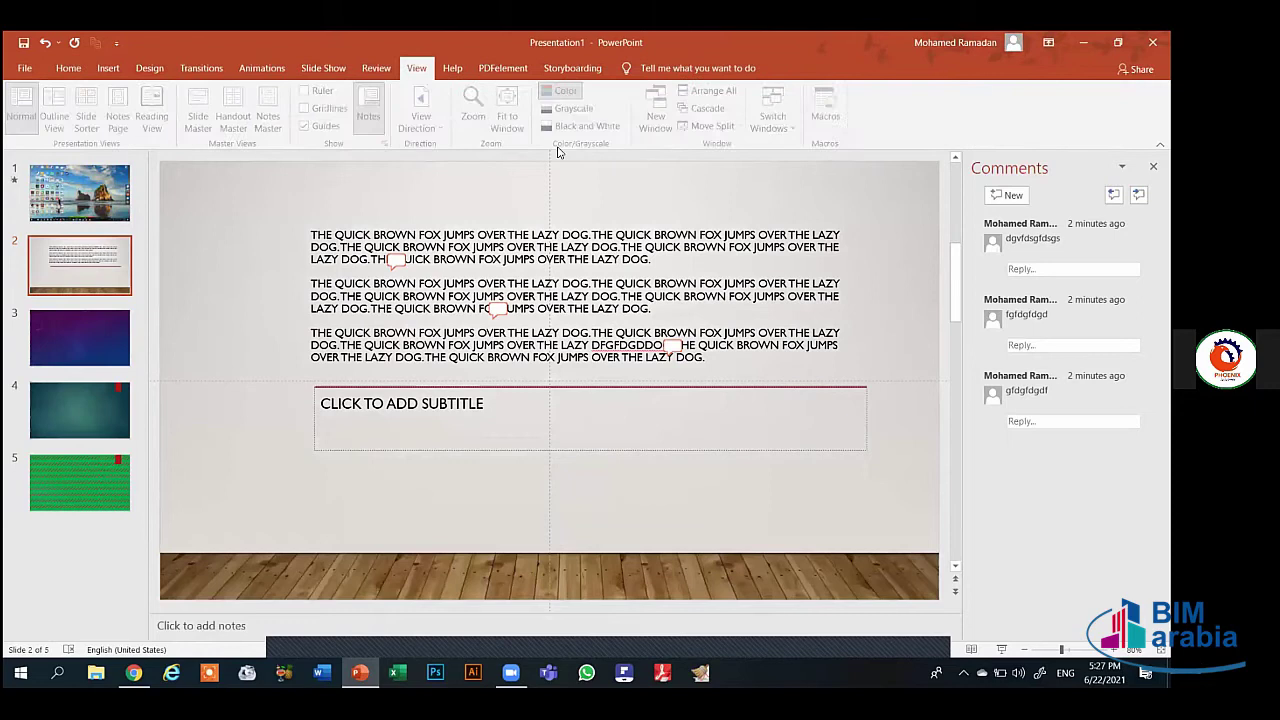
pyautogui.click(580, 127)
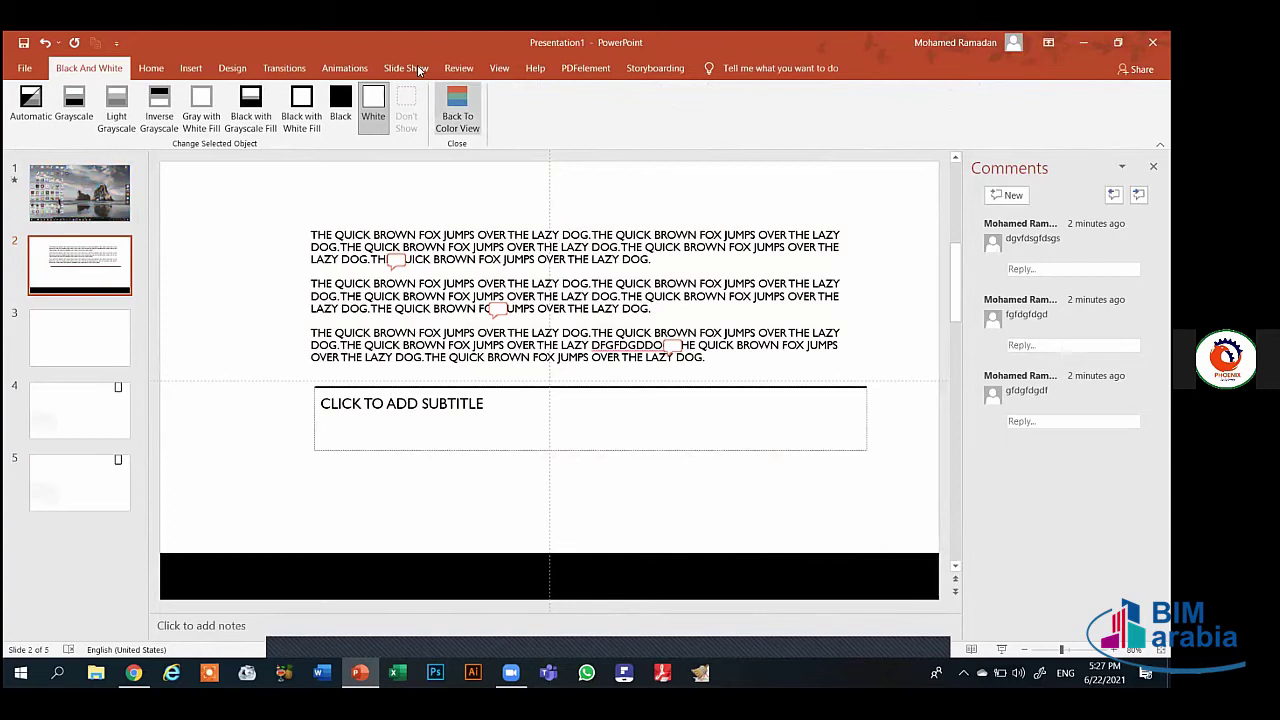
pyautogui.click(457, 110)
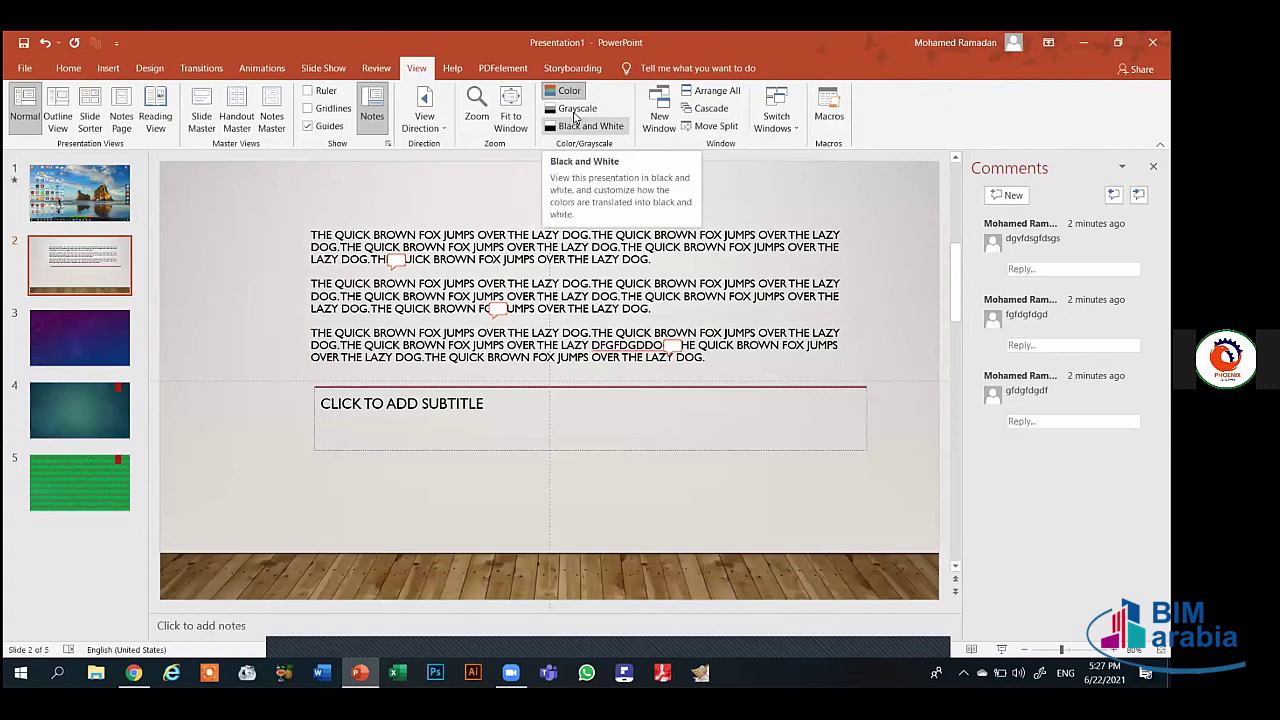
# Name a new macro in the Macros dialog and create it in Module1 of the VBA editor
pyautogui.click(828, 120)
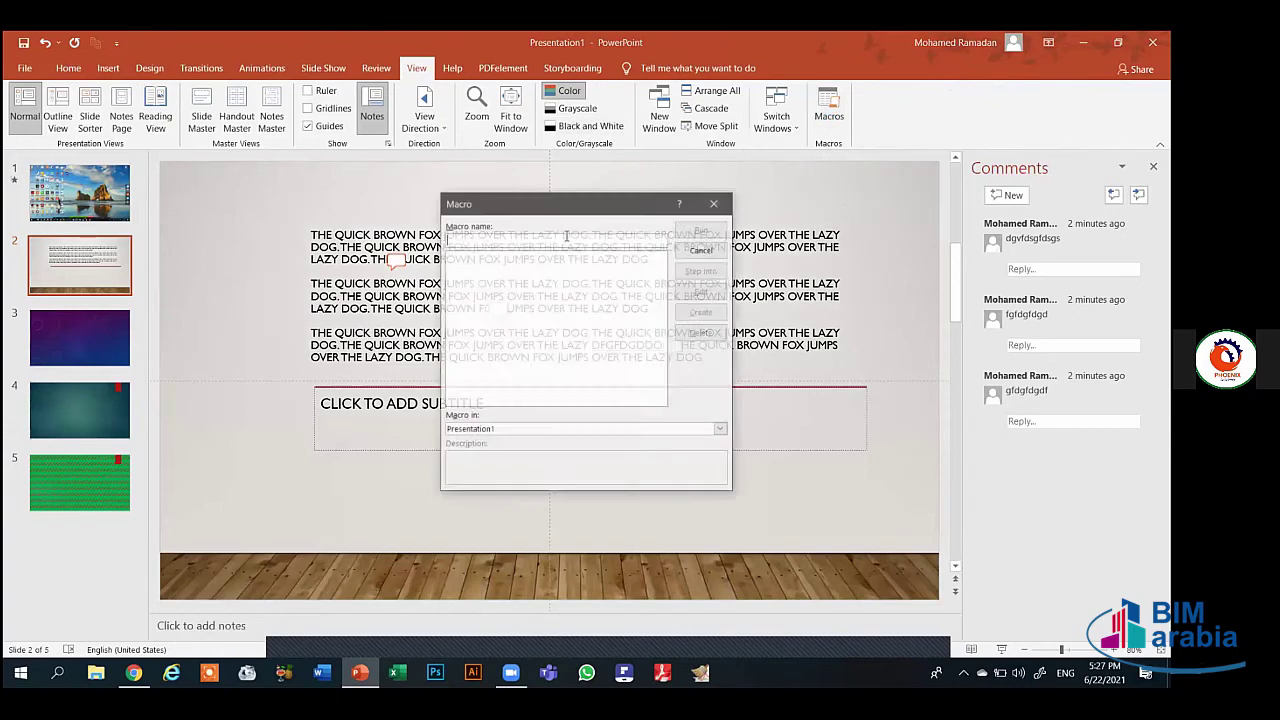
pyautogui.click(713, 204)
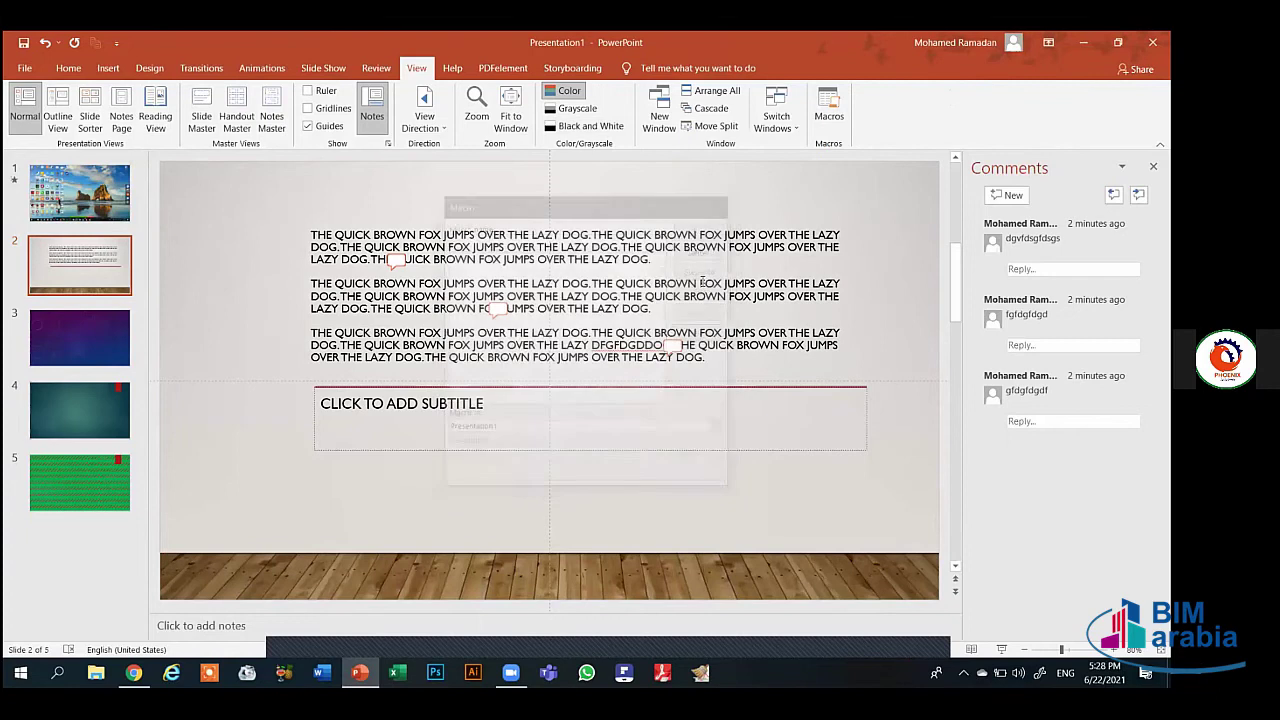
pyautogui.doubleClick(676, 284)
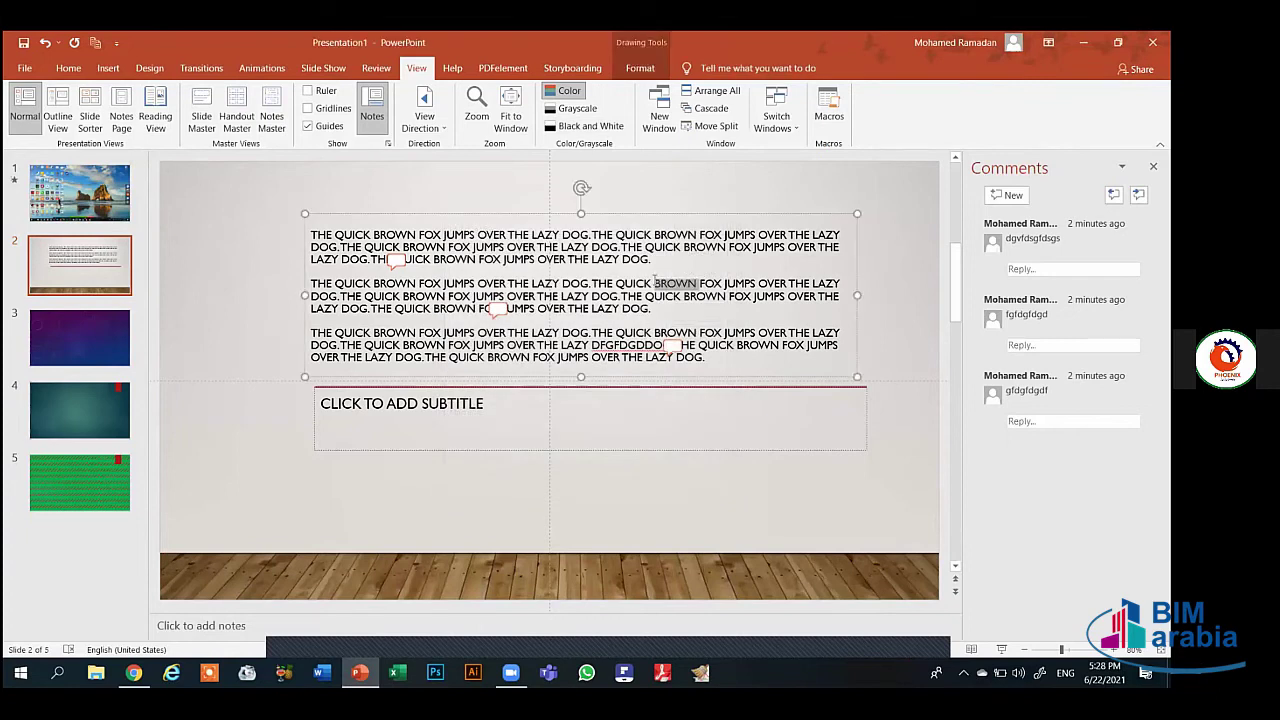
pyautogui.click(826, 108)
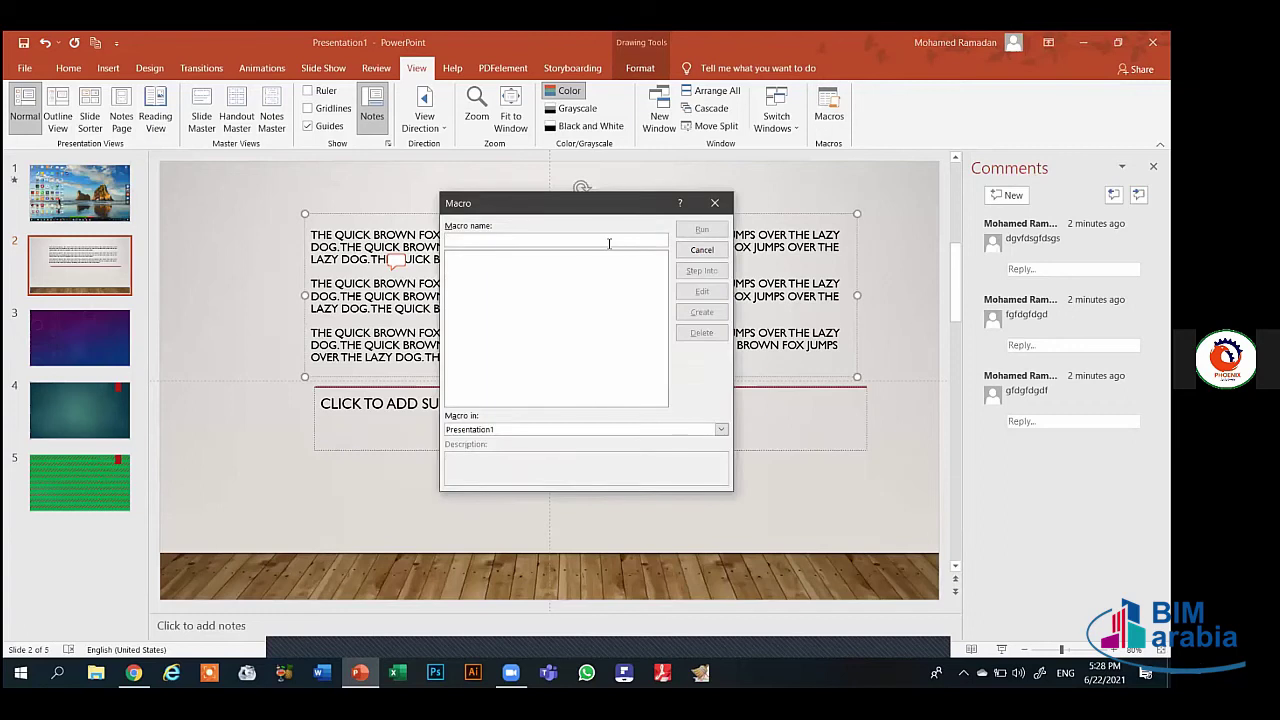
pyautogui.write('M')
pyautogui.press('BackSpace')
pyautogui.click(701, 315)
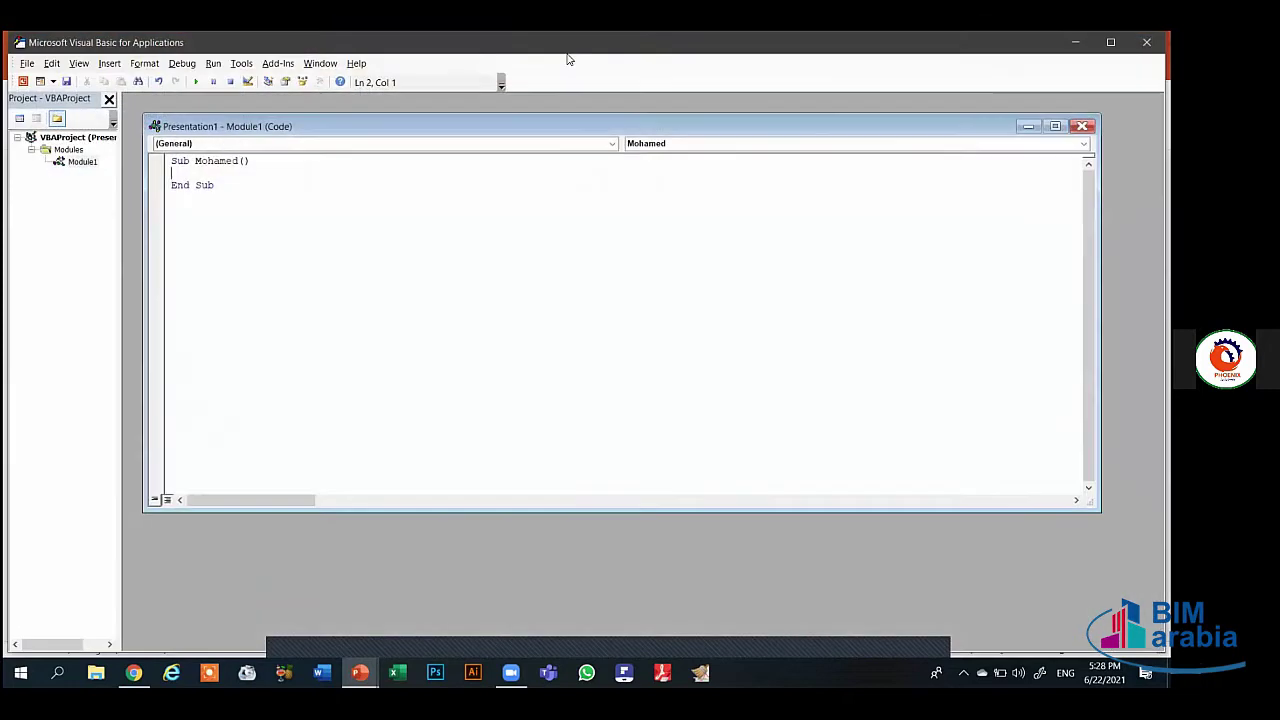
# Close the macro code window and VBA editor, then hide the Comments pane
pyautogui.click(1077, 127)
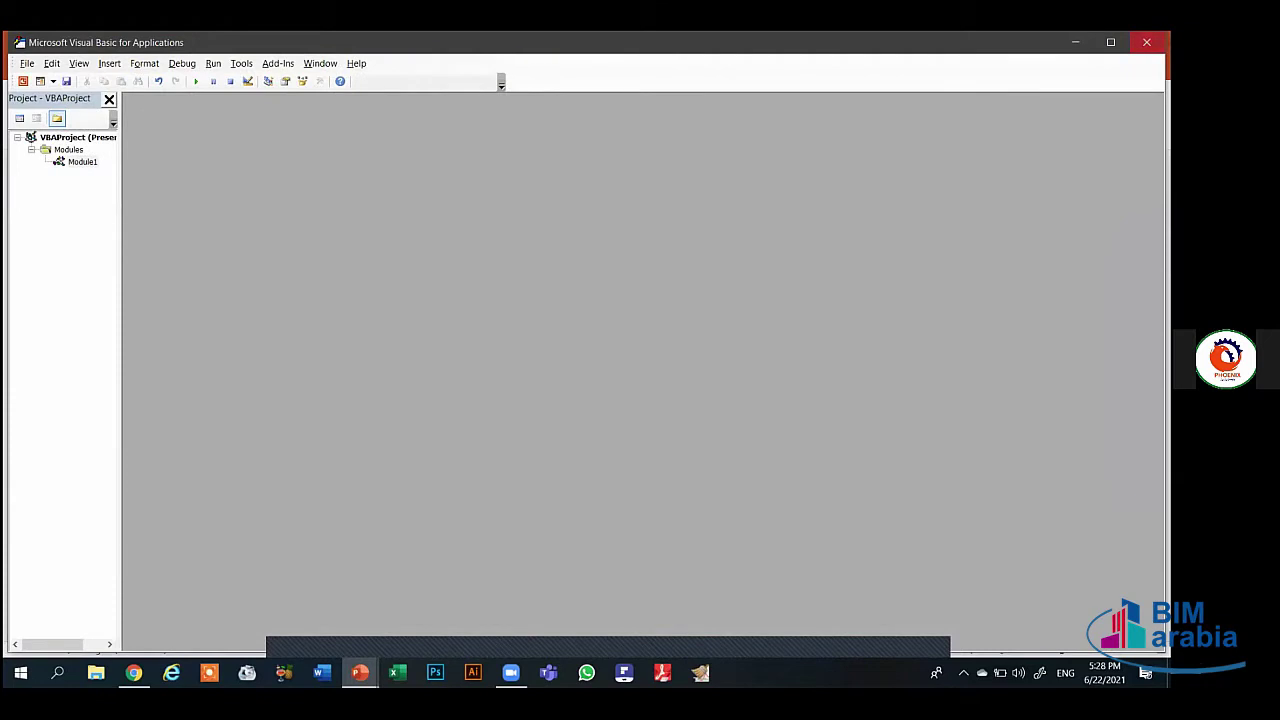
pyautogui.click(1146, 42)
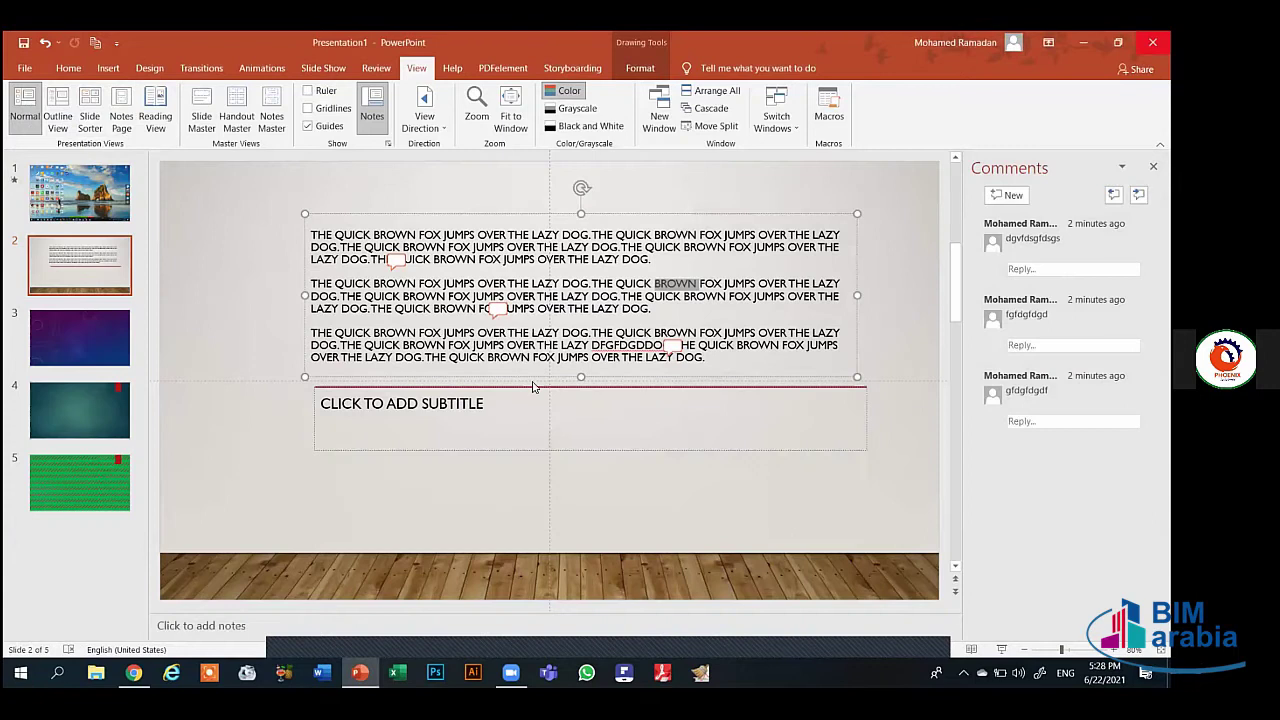
pyautogui.hotkey('alt', 'F8')
pyautogui.click(560, 256)
pyautogui.press('Return')
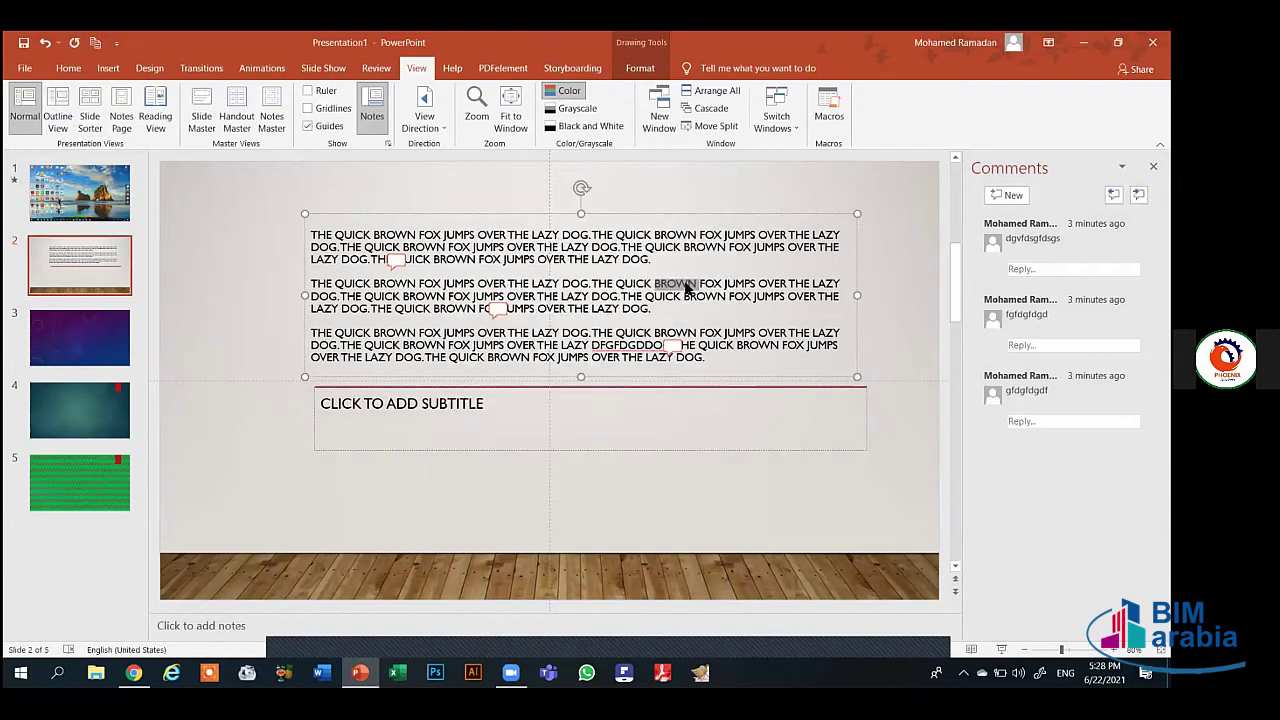
pyautogui.click(684, 296)
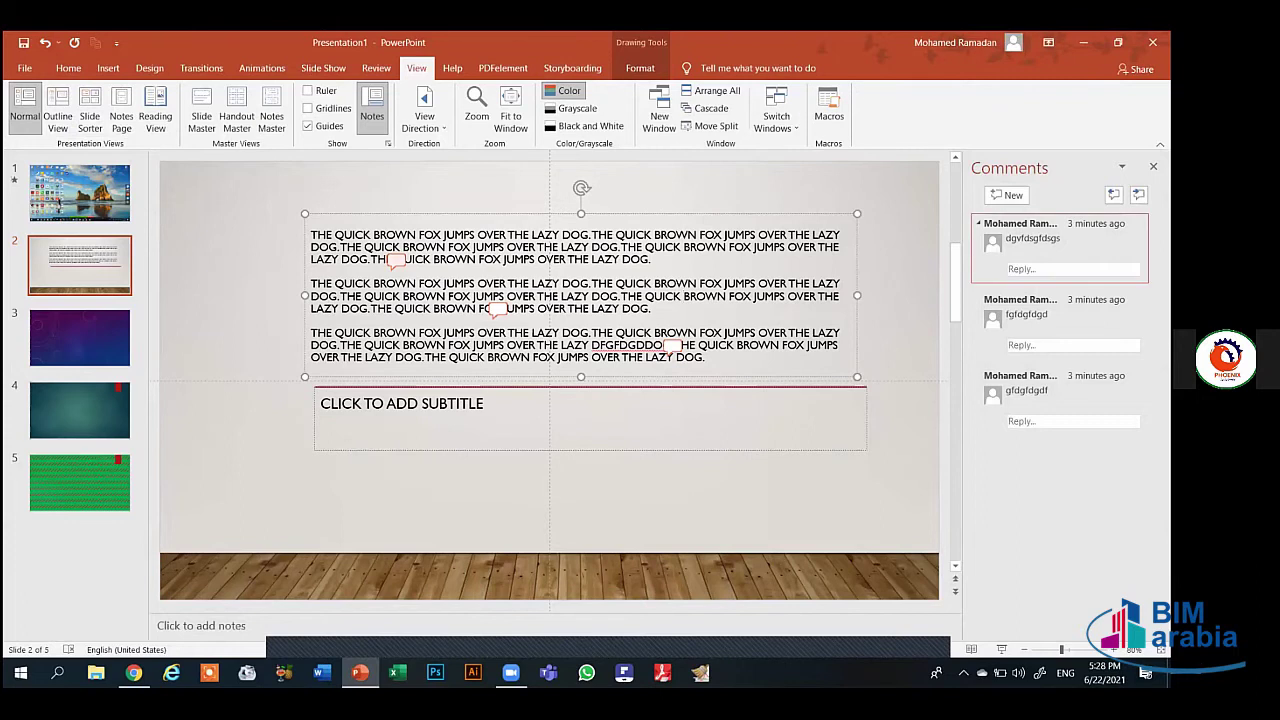
pyautogui.click(1153, 167)
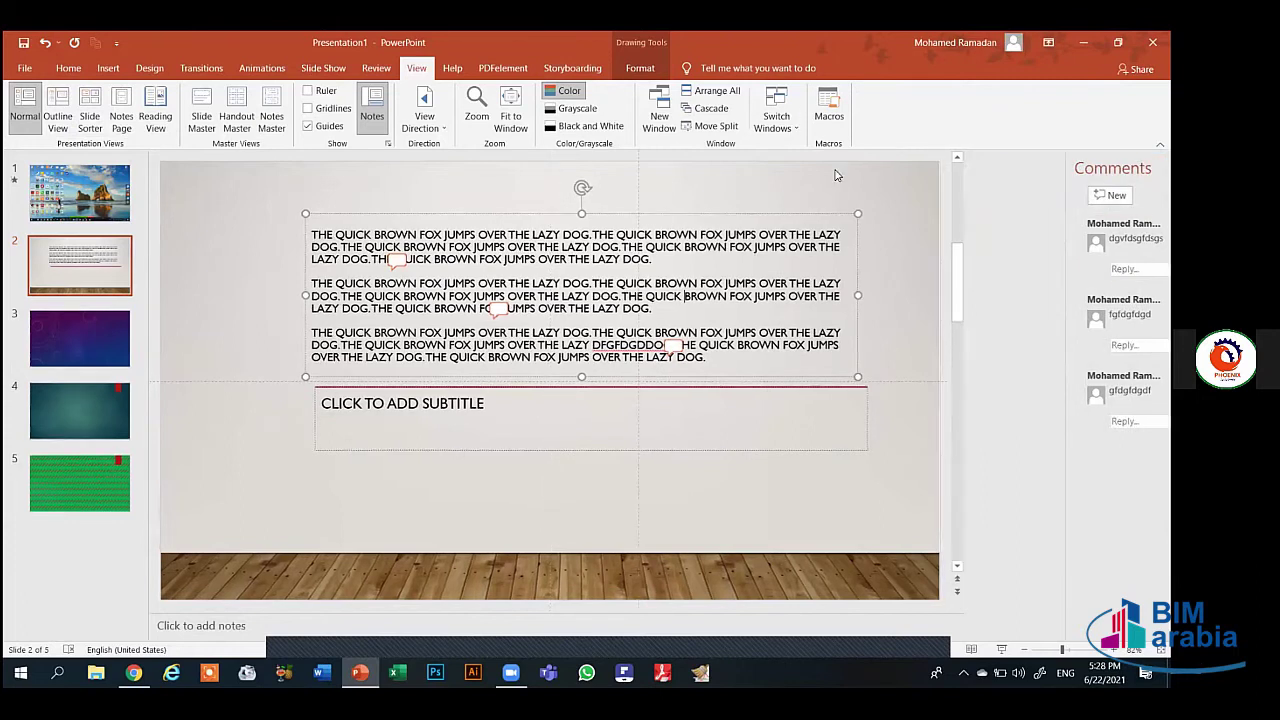
# Reopen the saved macro via Alt+F8 > Edit, then close its code and the VBA editor
pyautogui.hotkey('alt', 'F8')
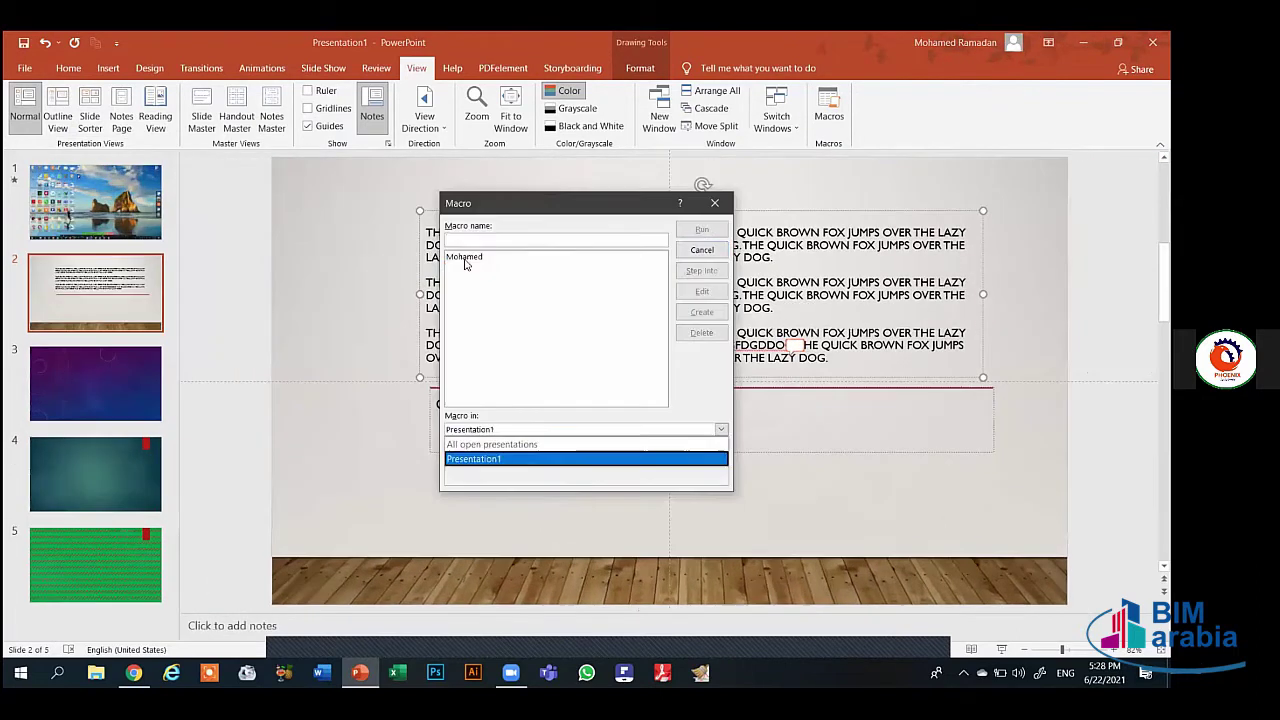
pyautogui.click(466, 257)
pyautogui.click(700, 291)
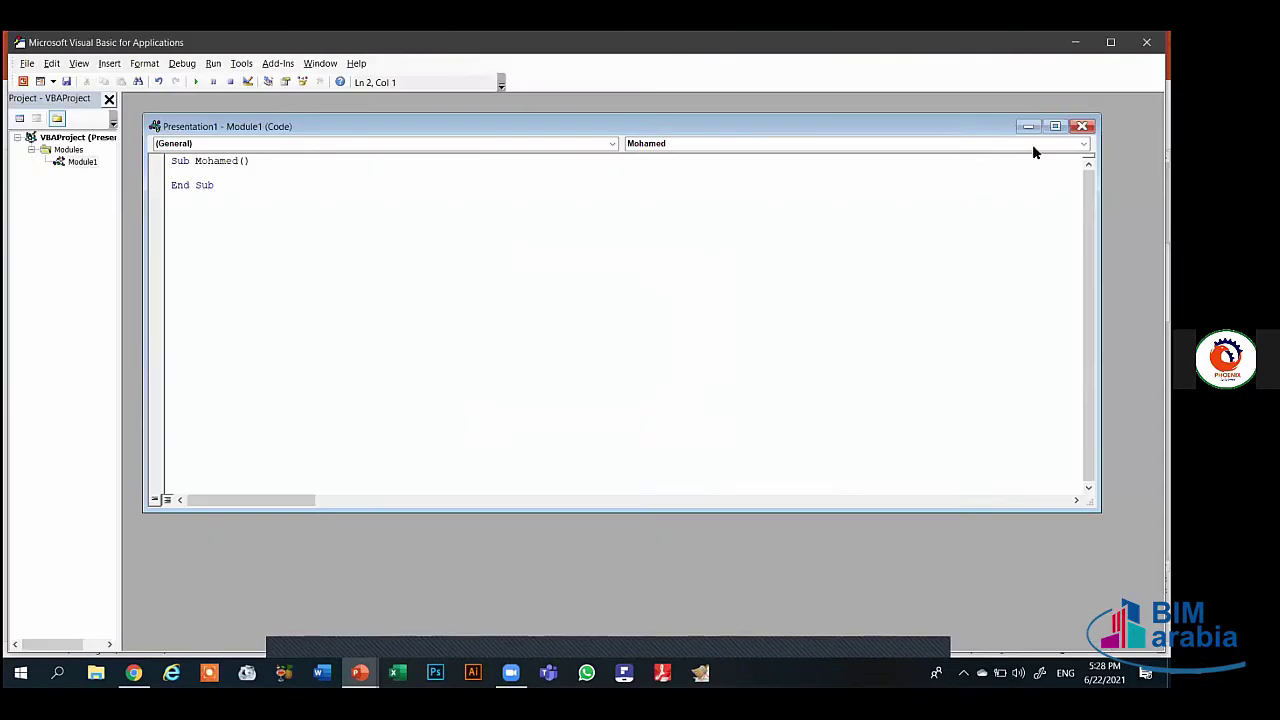
pyautogui.click(1082, 126)
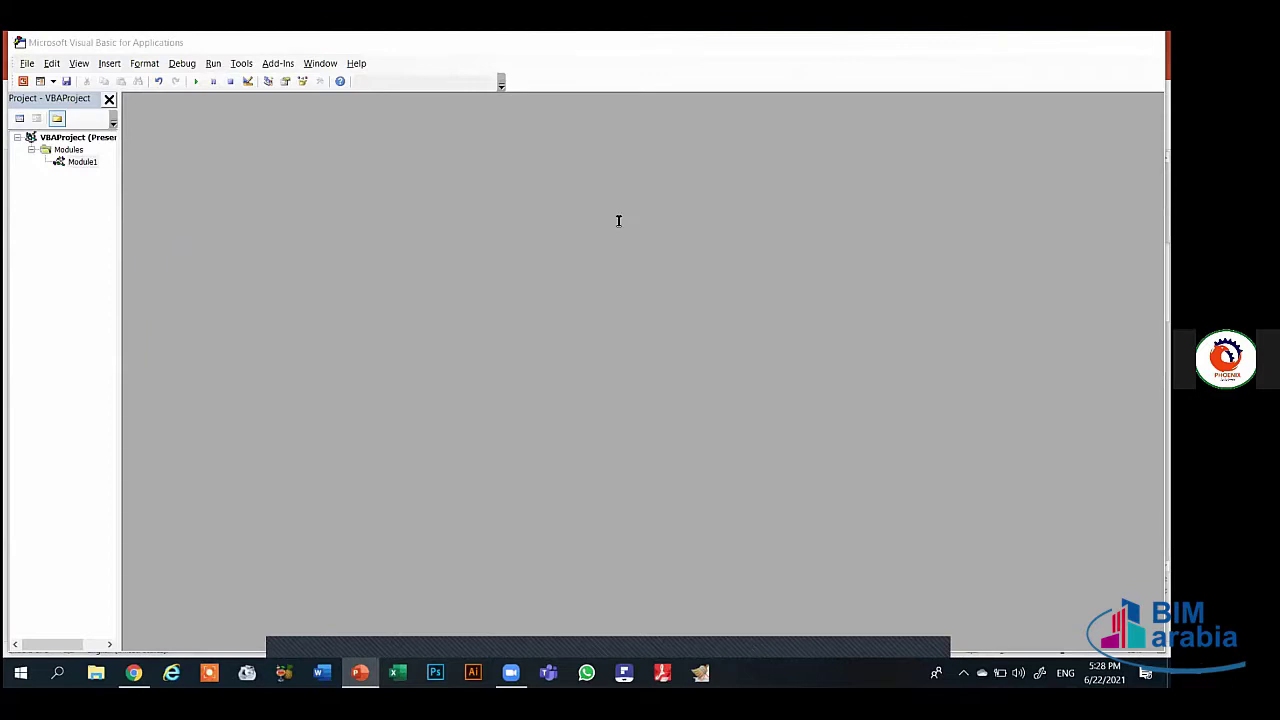
pyautogui.hotkey('alt', 'F11')
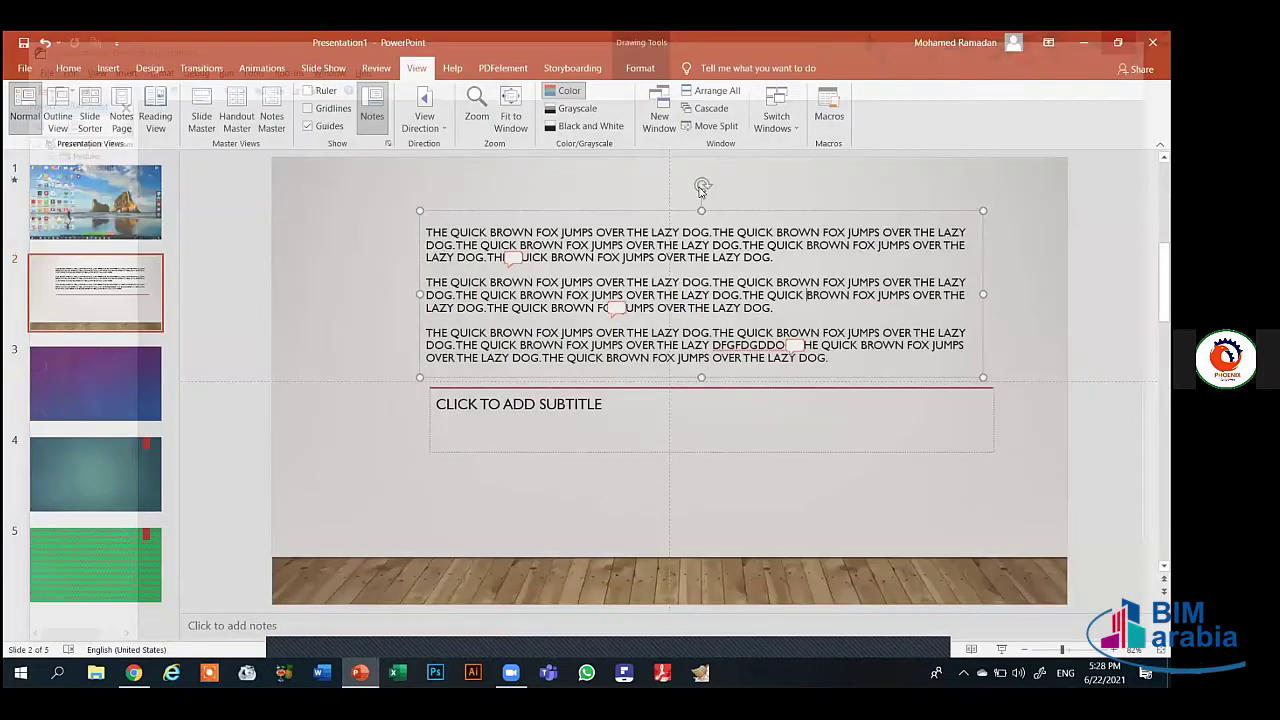
# Open the Macro dialog with Alt+F8, move it aside and close it without running anything
pyautogui.hotkey('alt', 'F8')
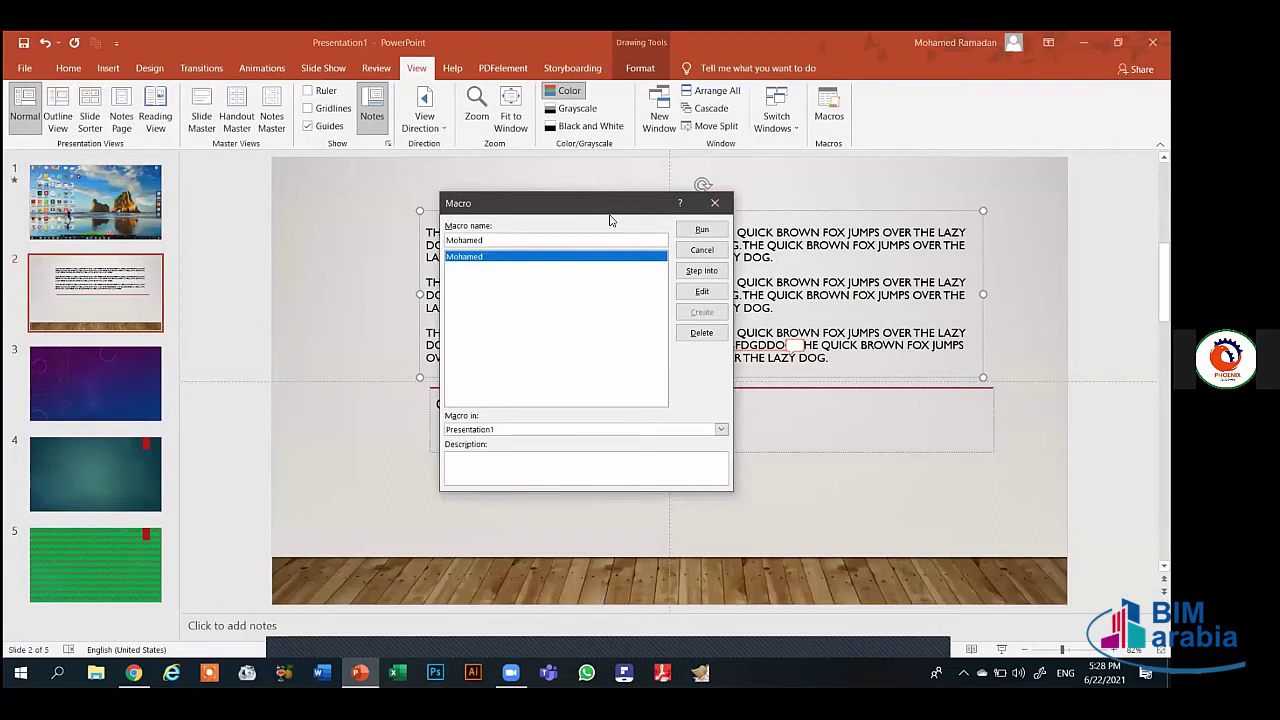
pyautogui.moveTo(612, 219); pyautogui.dragTo(762, 161)
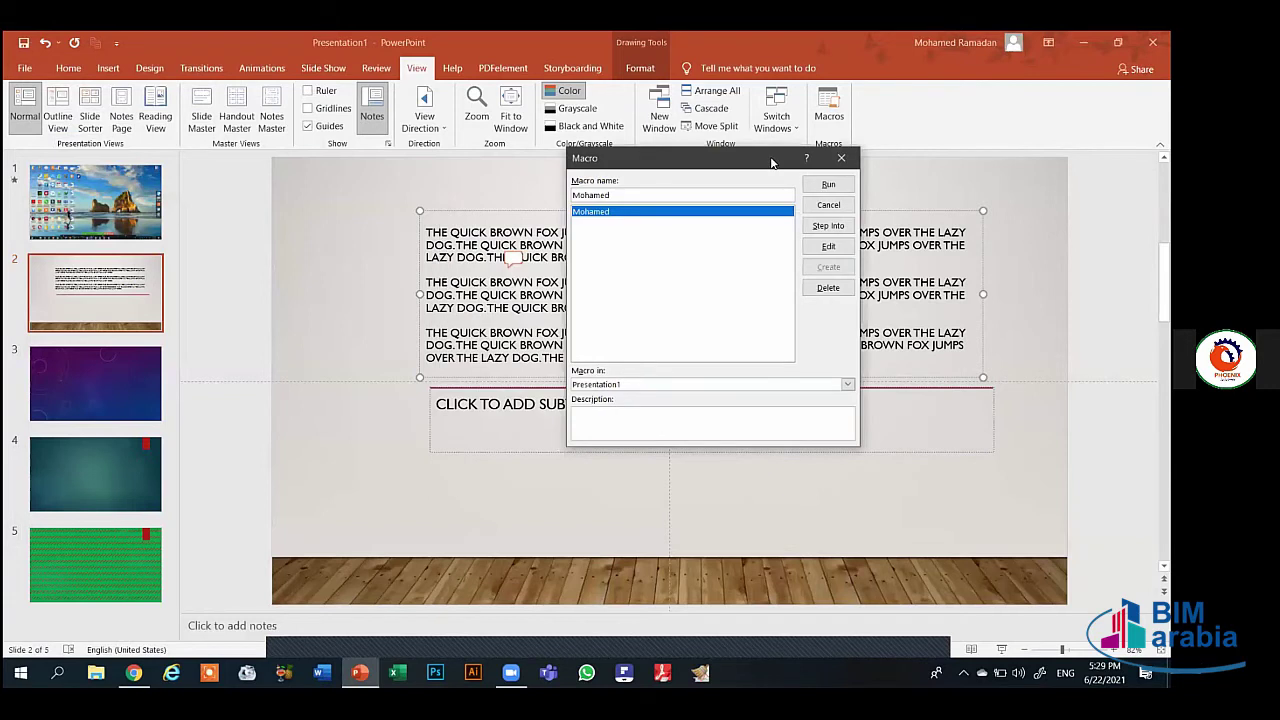
pyautogui.click(845, 158)
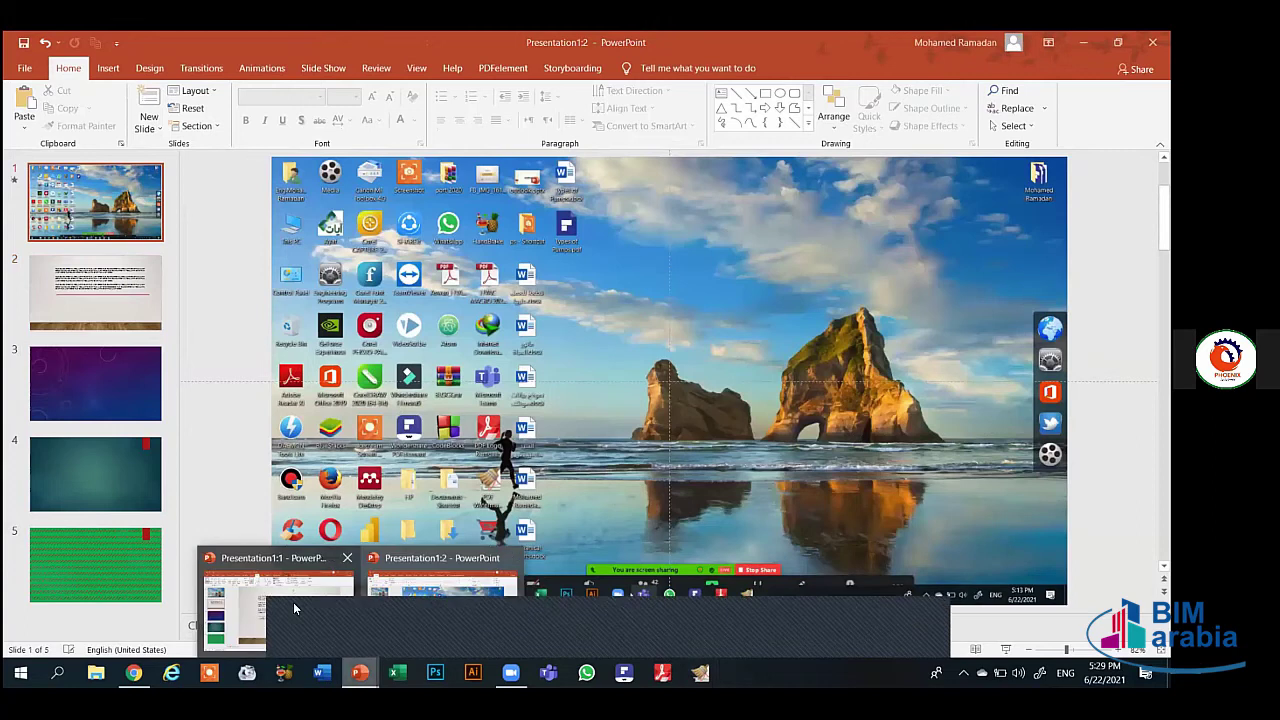
# Arrange the two presentation windows side by side, then cascade them
pyautogui.click(300, 600)
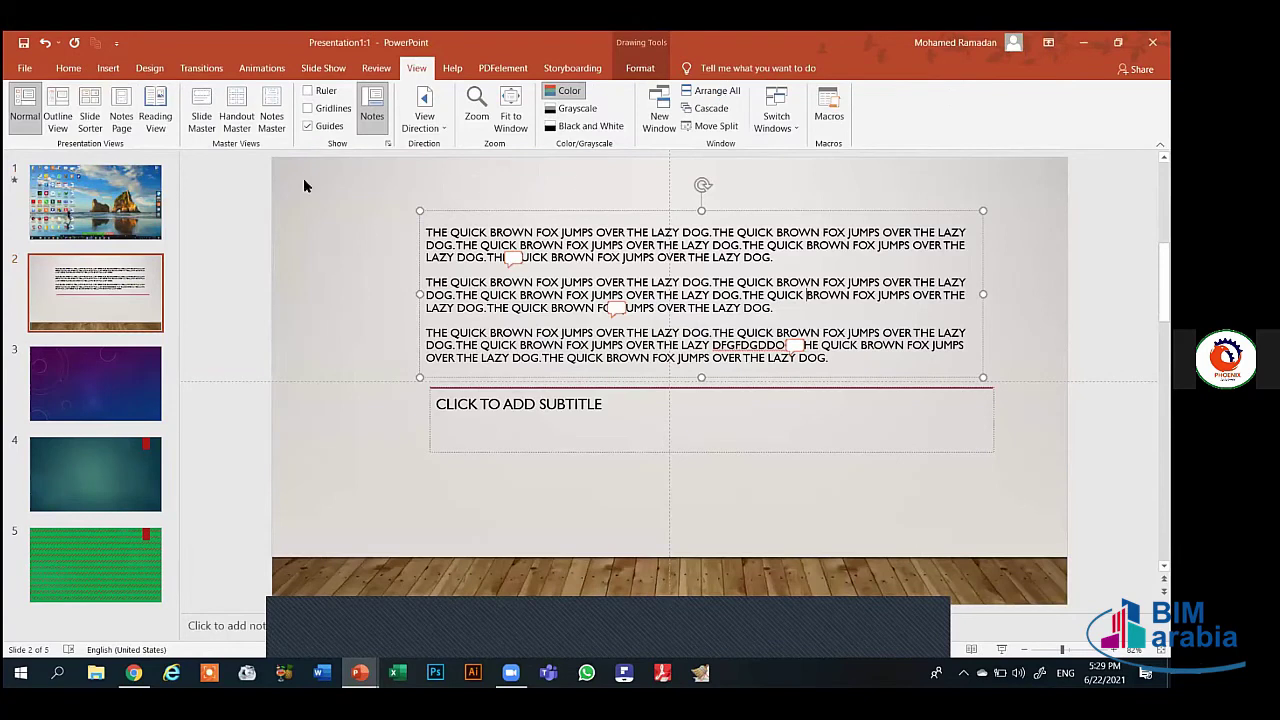
pyautogui.click(717, 90)
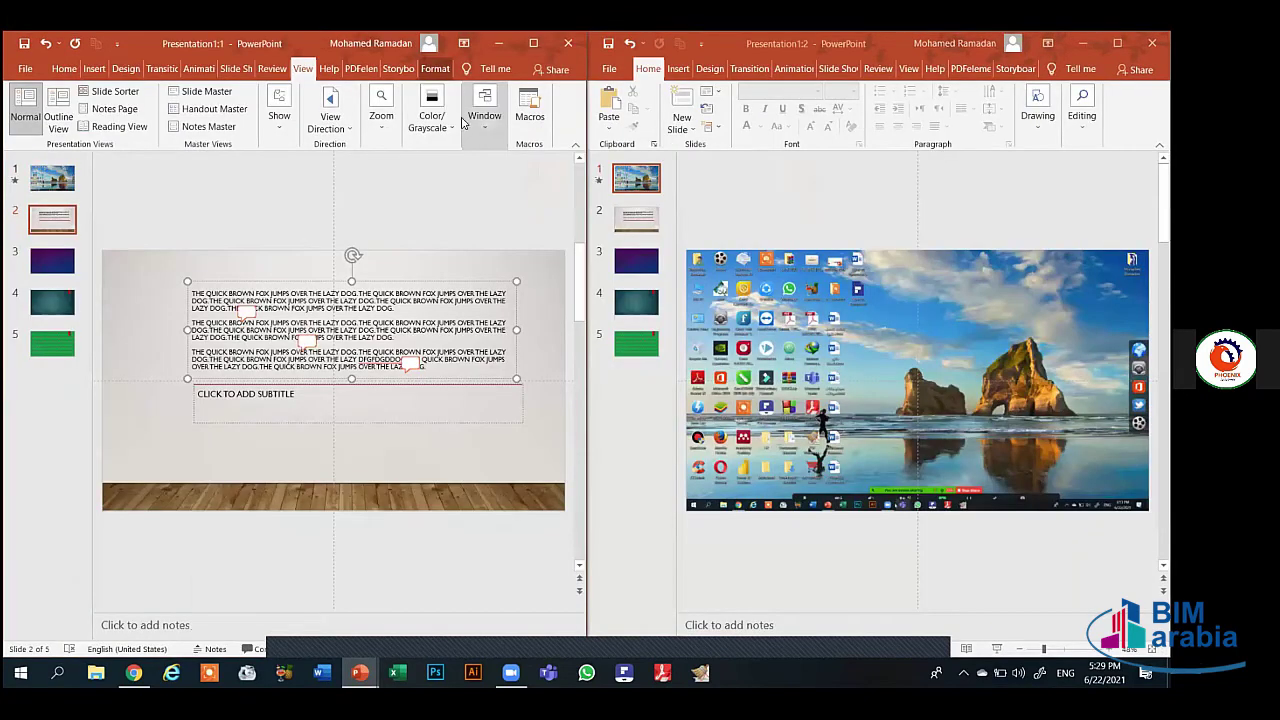
pyautogui.click(484, 108)
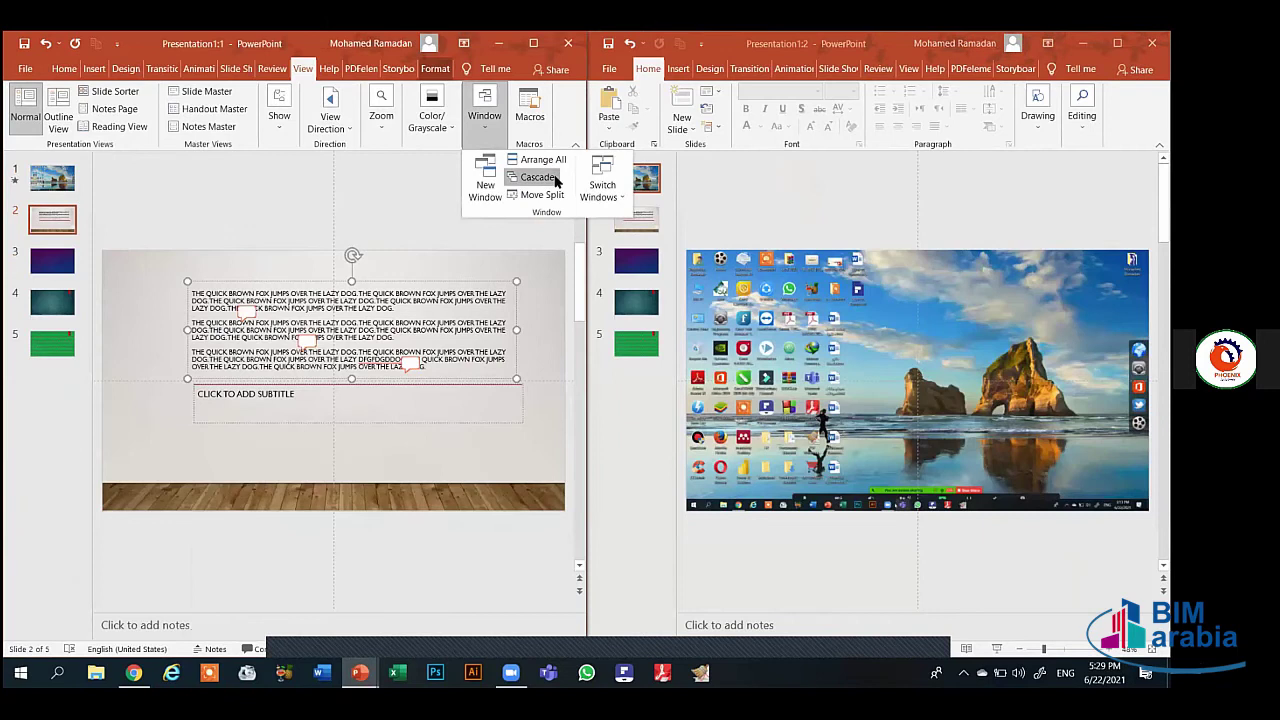
pyautogui.click(553, 179)
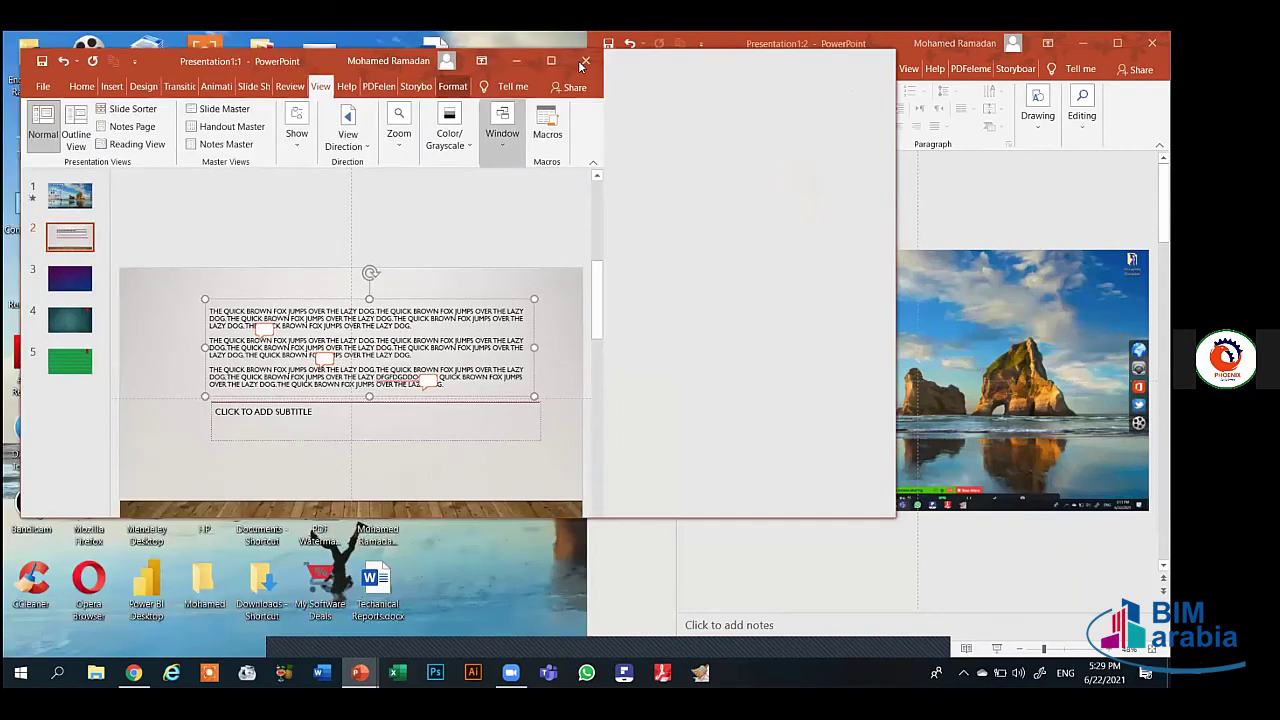
pyautogui.click(500, 163)
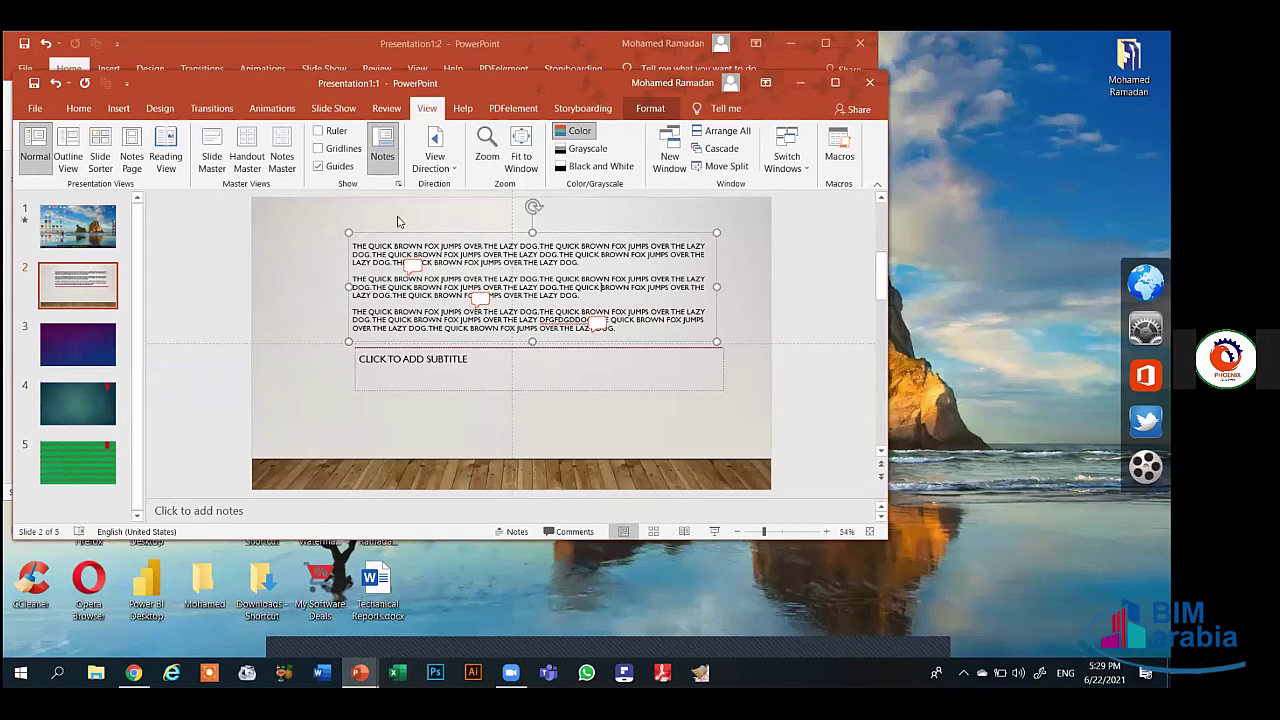
# Bring Presentation1:2 to the front and close it with Ctrl+W
pyautogui.moveTo(851, 85); pyautogui.dragTo(989, 362)
pyautogui.click(748, 304)
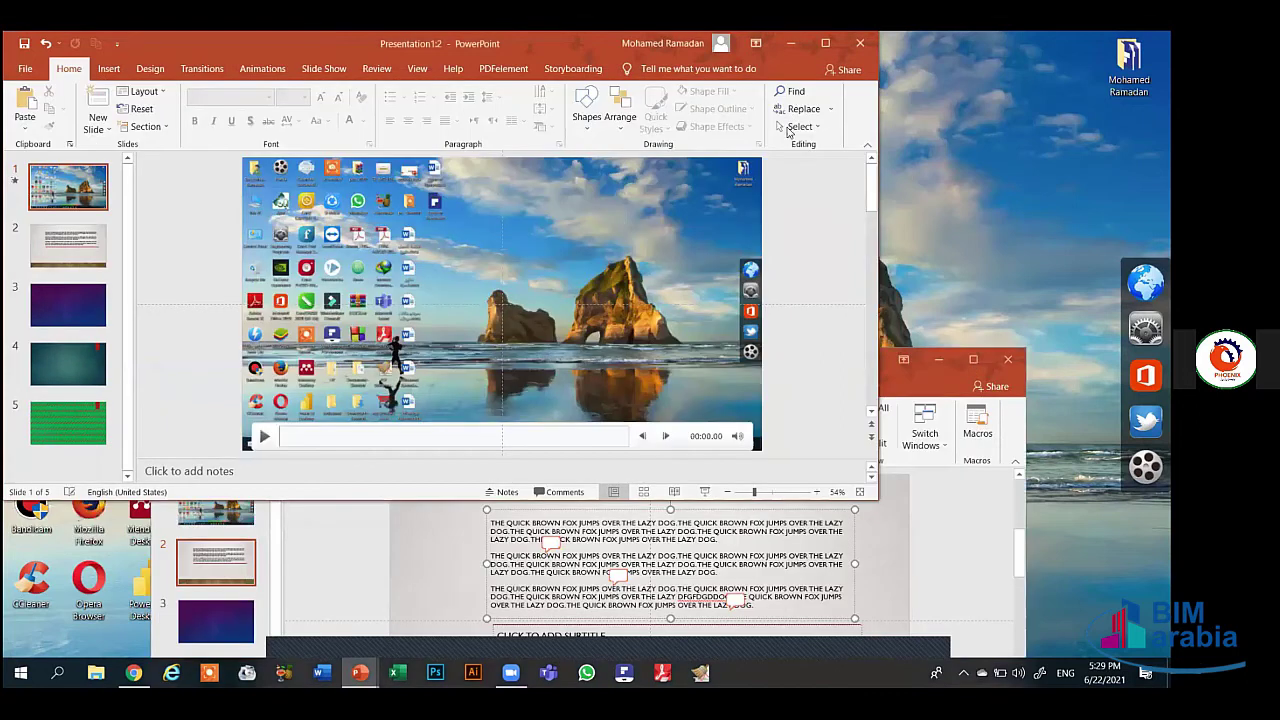
pyautogui.hotkey('ctrl', 'w')
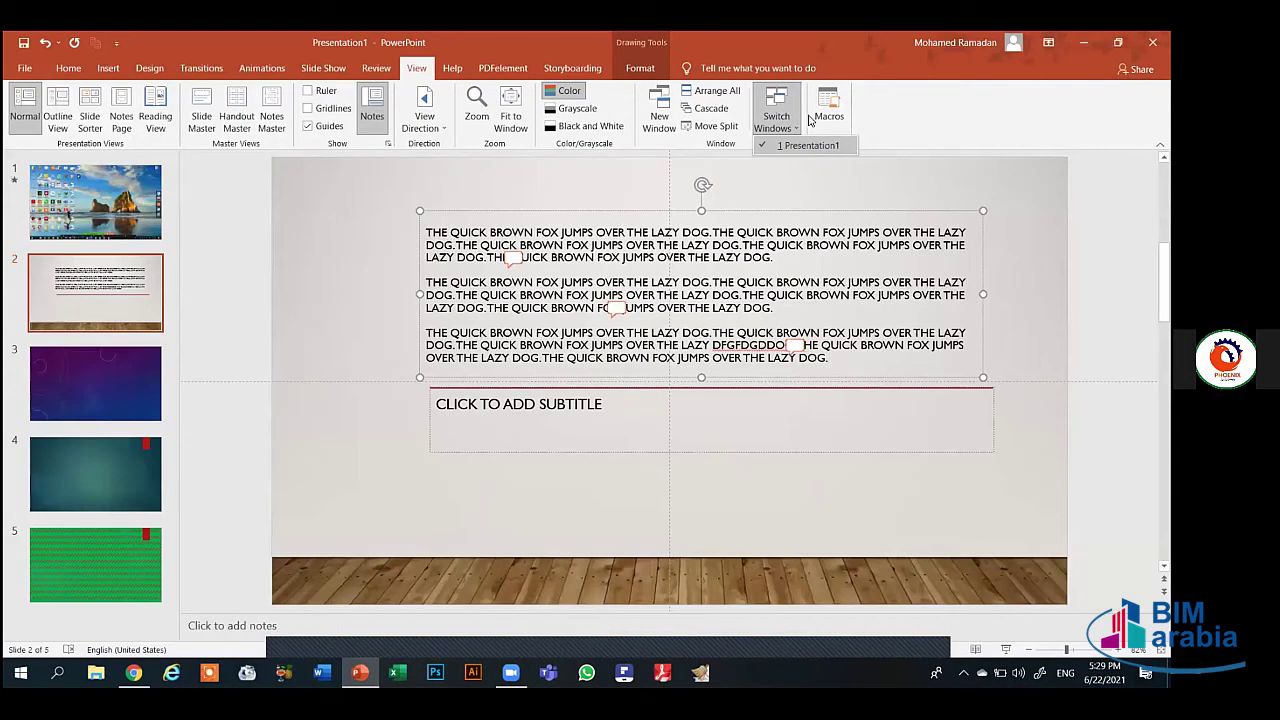
# Check the open windows in View > Switch Windows
pyautogui.click(806, 147)
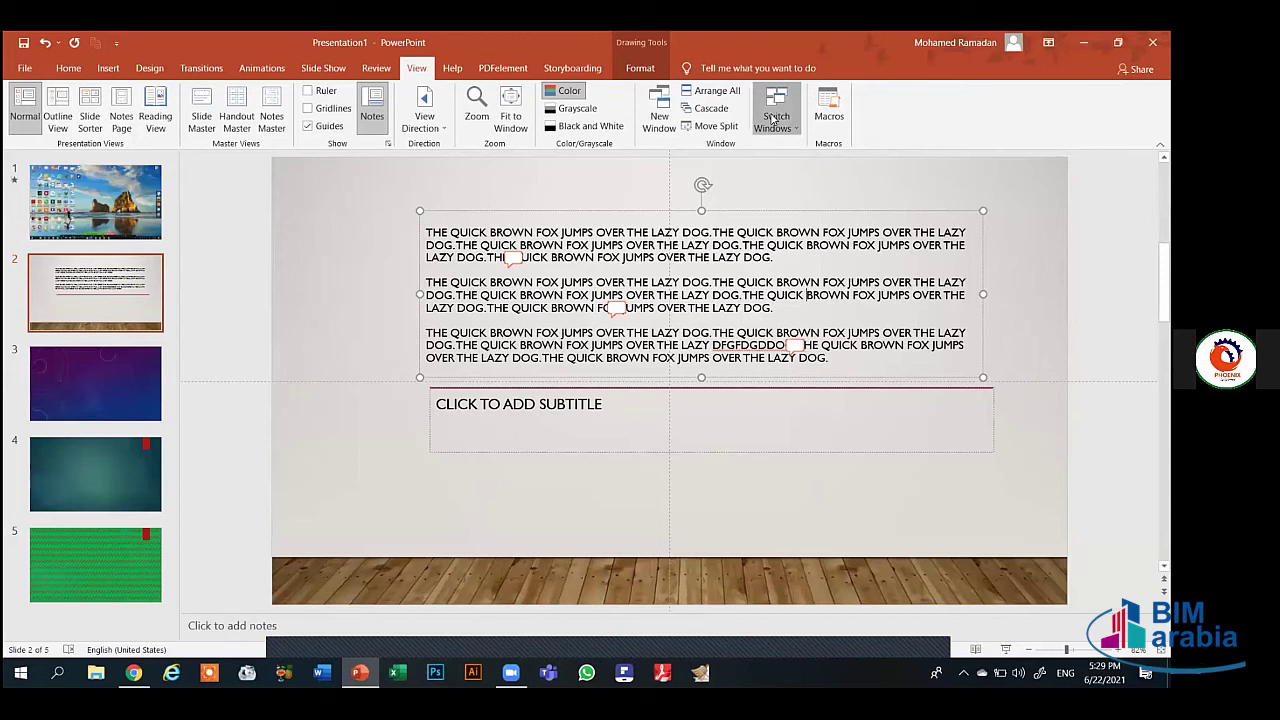
pyautogui.click(781, 131)
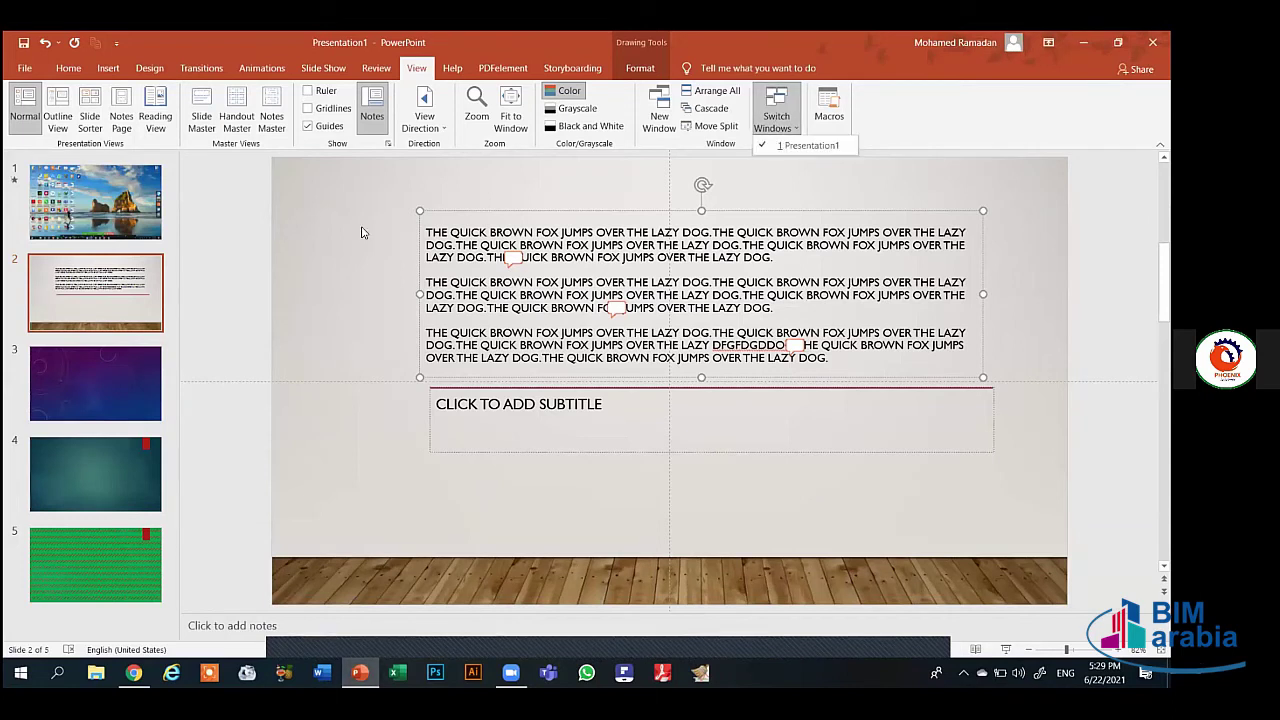
pyautogui.press('Escape')
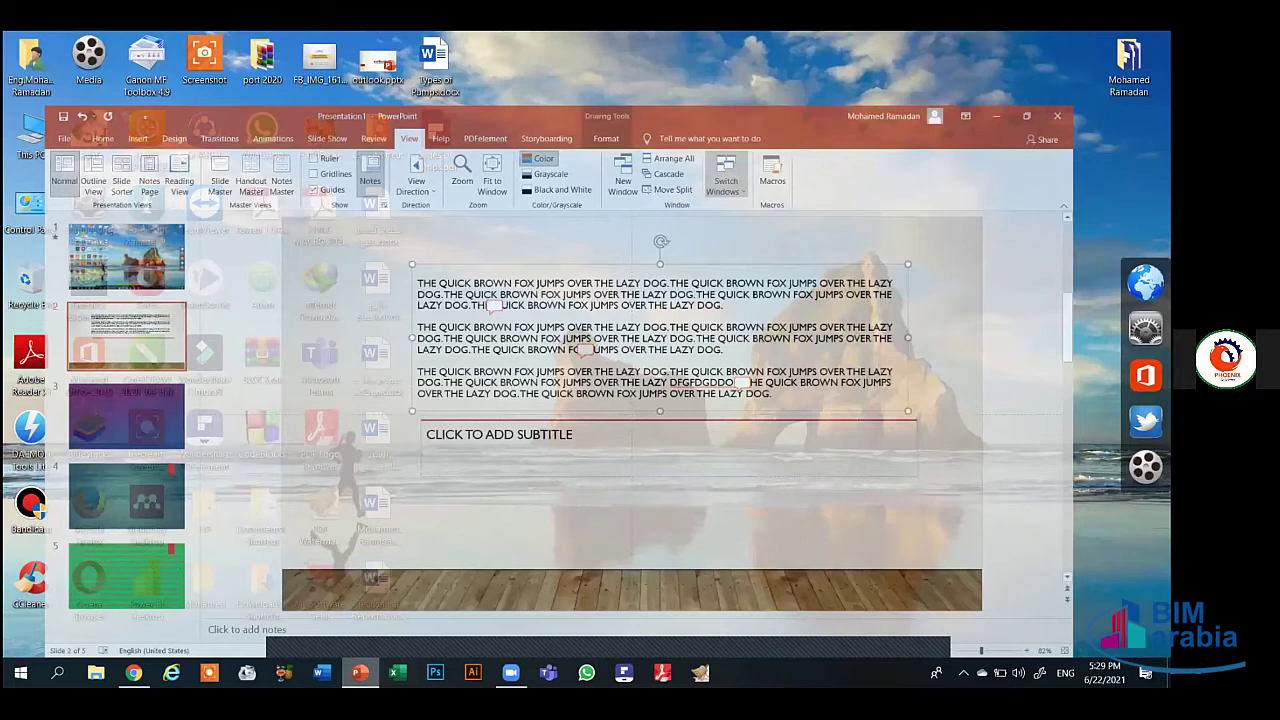
# Start a new blank presentation, Presentation2, from PowerPoint's taskbar icon and confirm it's listed
pyautogui.rightClick(360, 672)
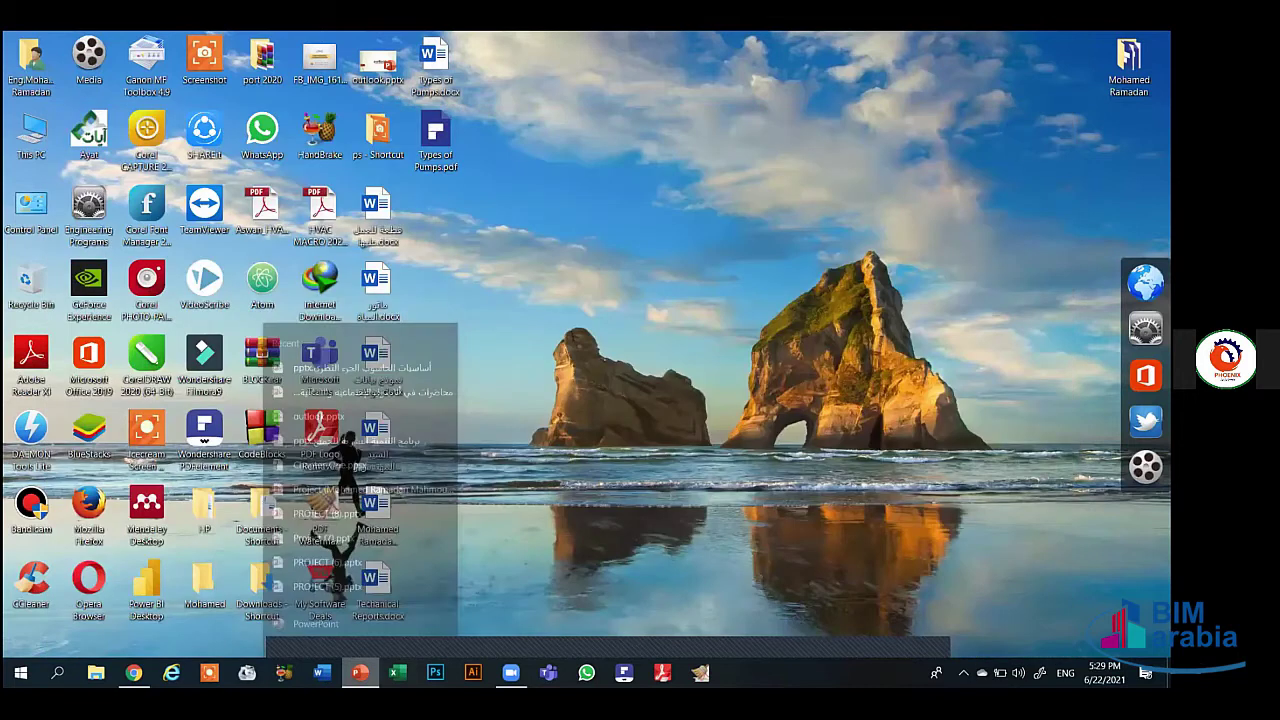
pyautogui.click(437, 598)
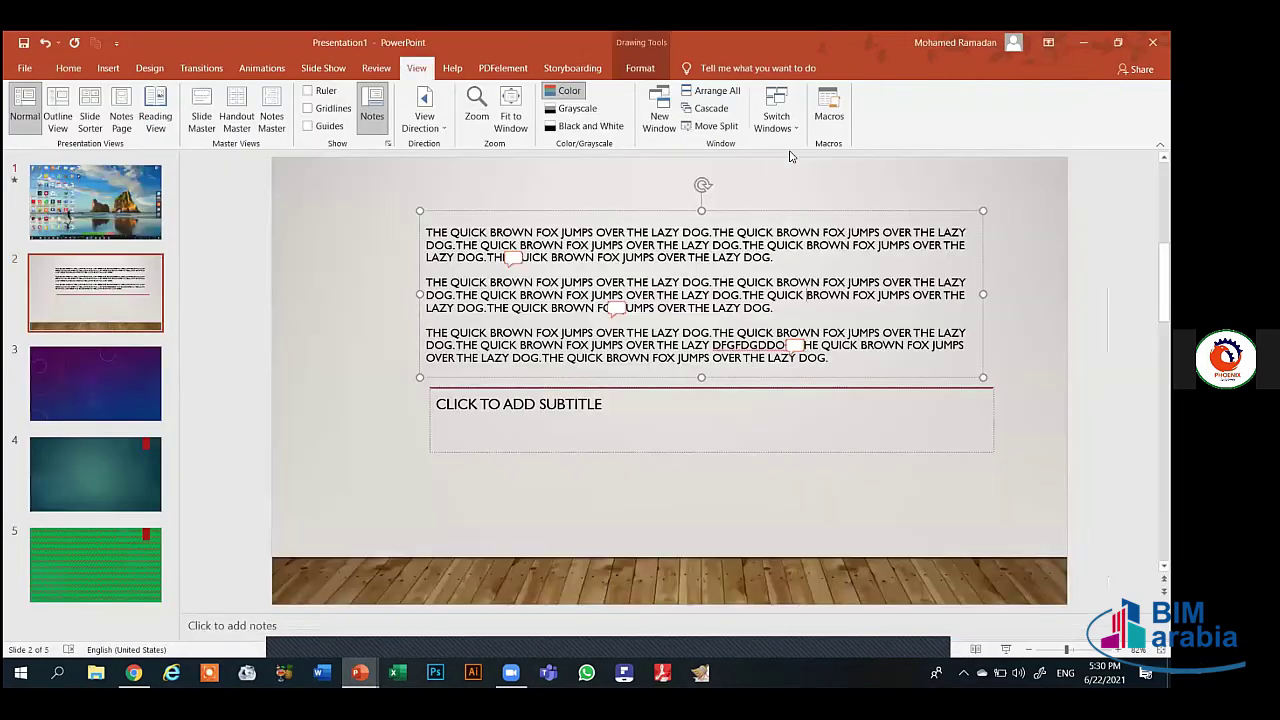
pyautogui.click(790, 125)
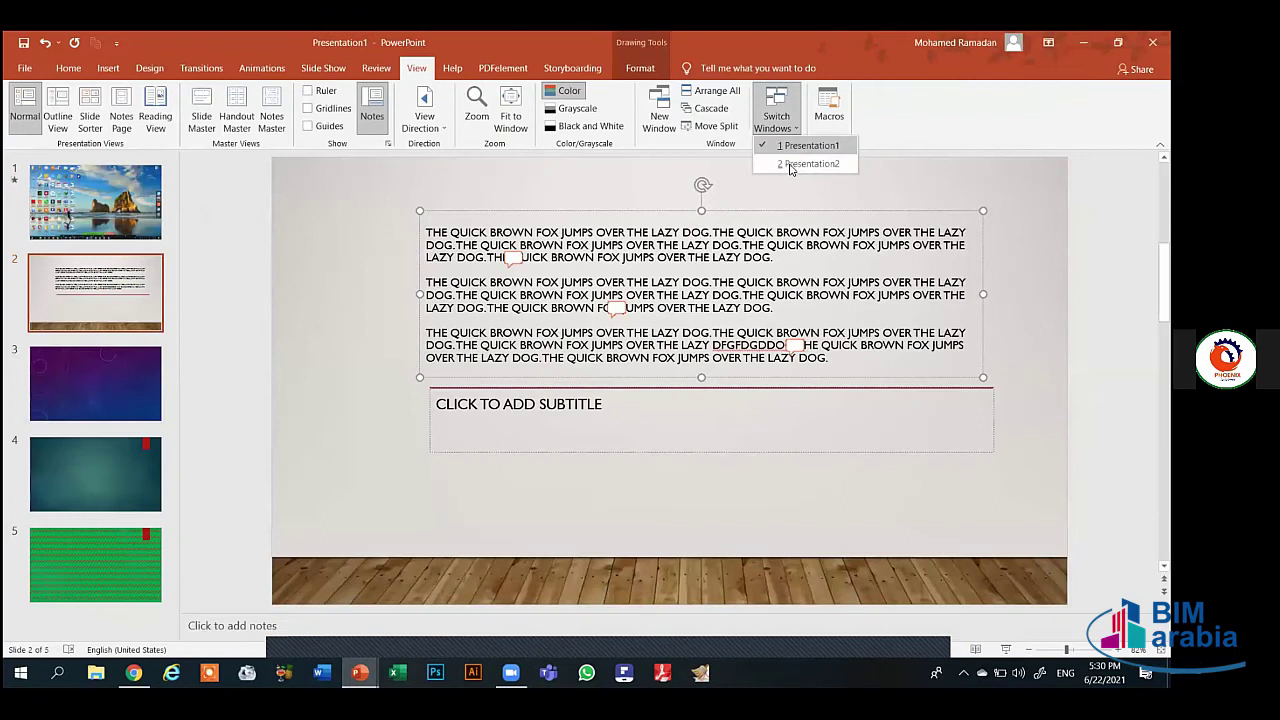
pyautogui.click(762, 203)
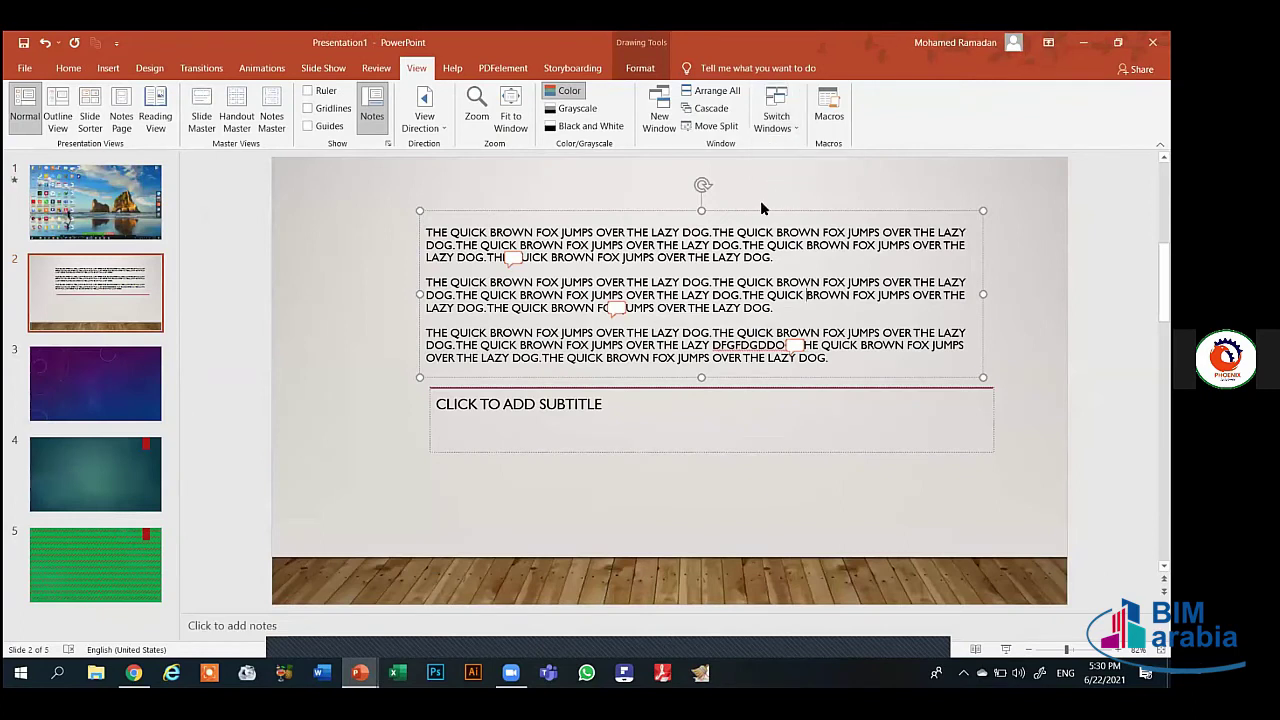
# Start Create PDF on the PDFelement tab and cancel the Save As dialog
pyautogui.click(451, 72)
pyautogui.click(486, 69)
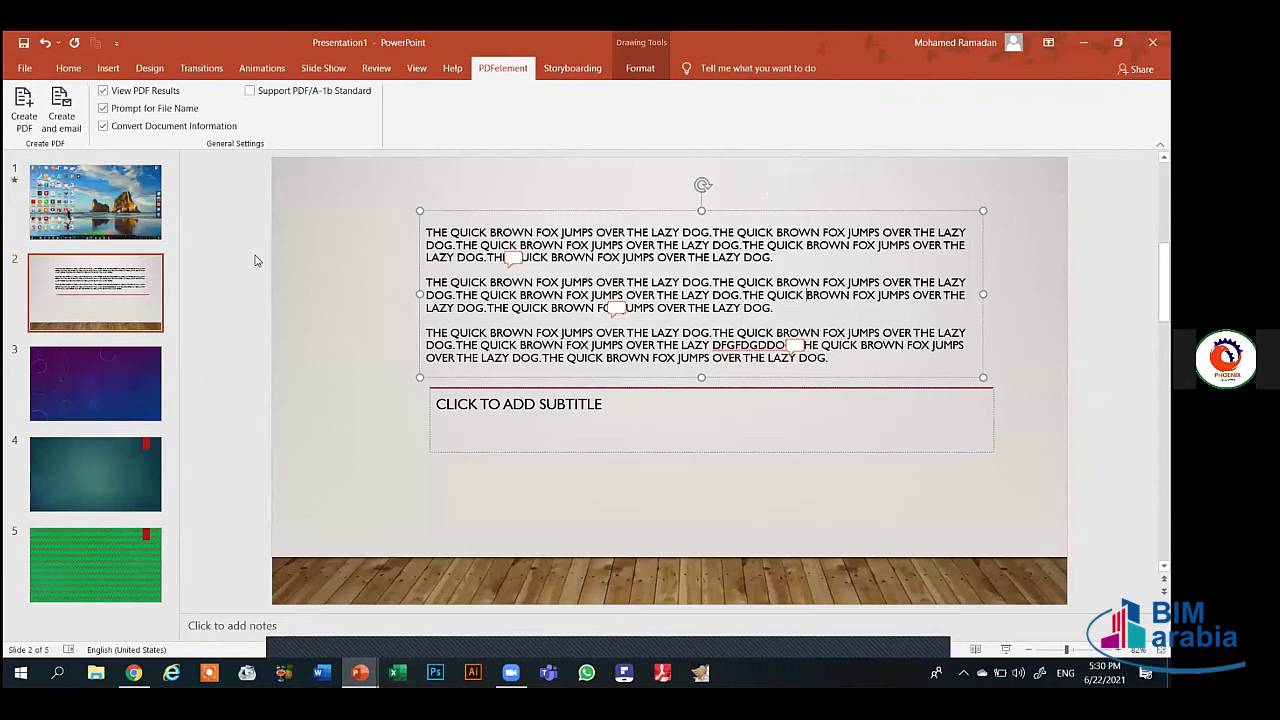
pyautogui.click(24, 115)
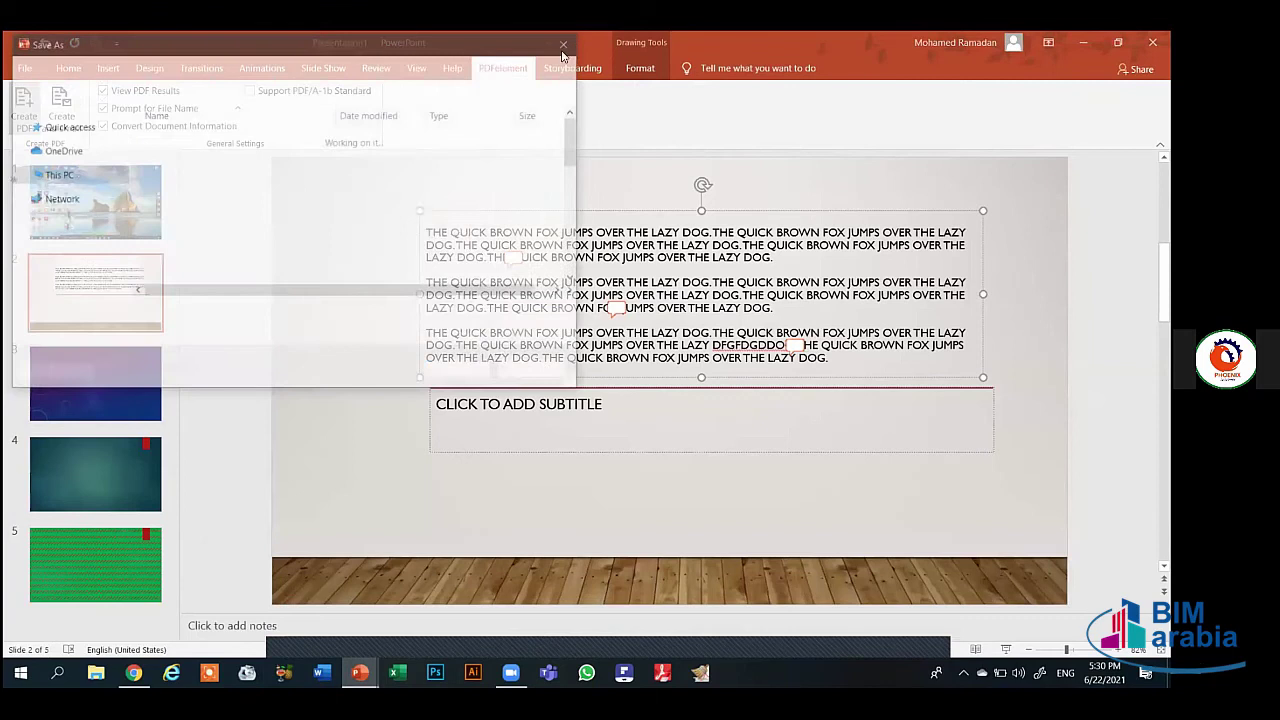
pyautogui.press('Escape')
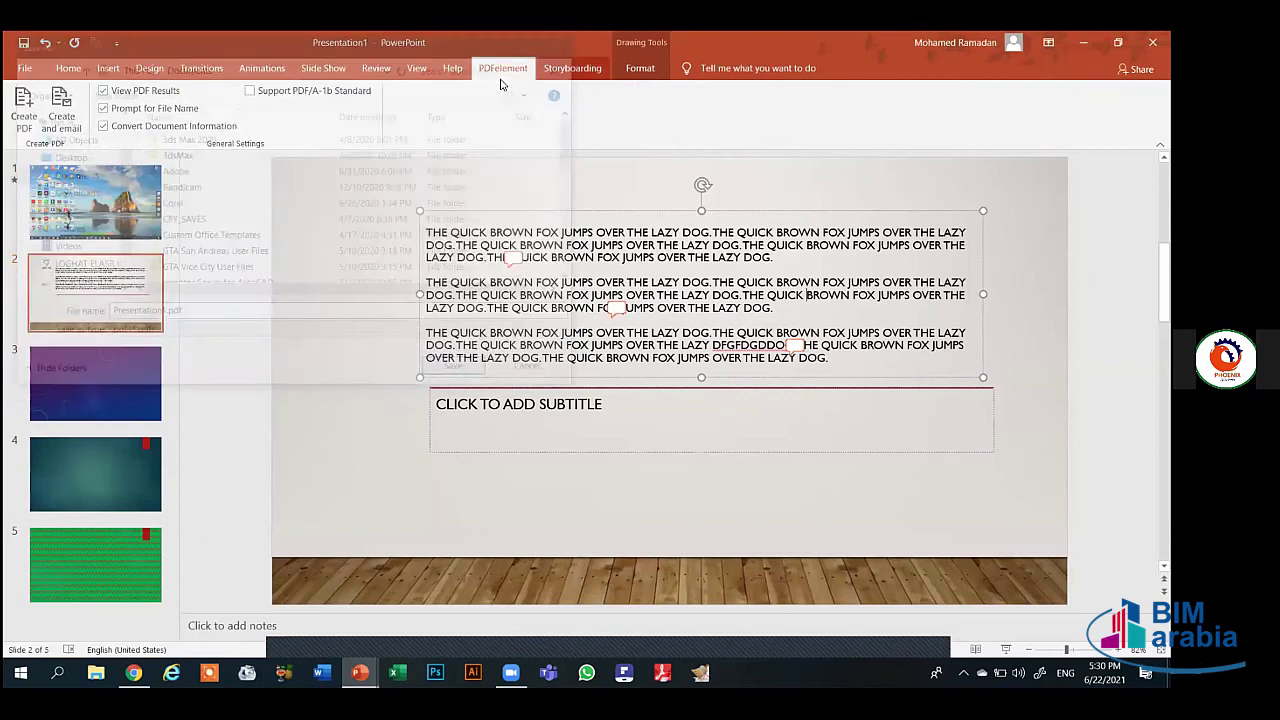
# Try Create and email, close its save window unsaved, and toggle opening the PDF afterwards
pyautogui.click(56, 128)
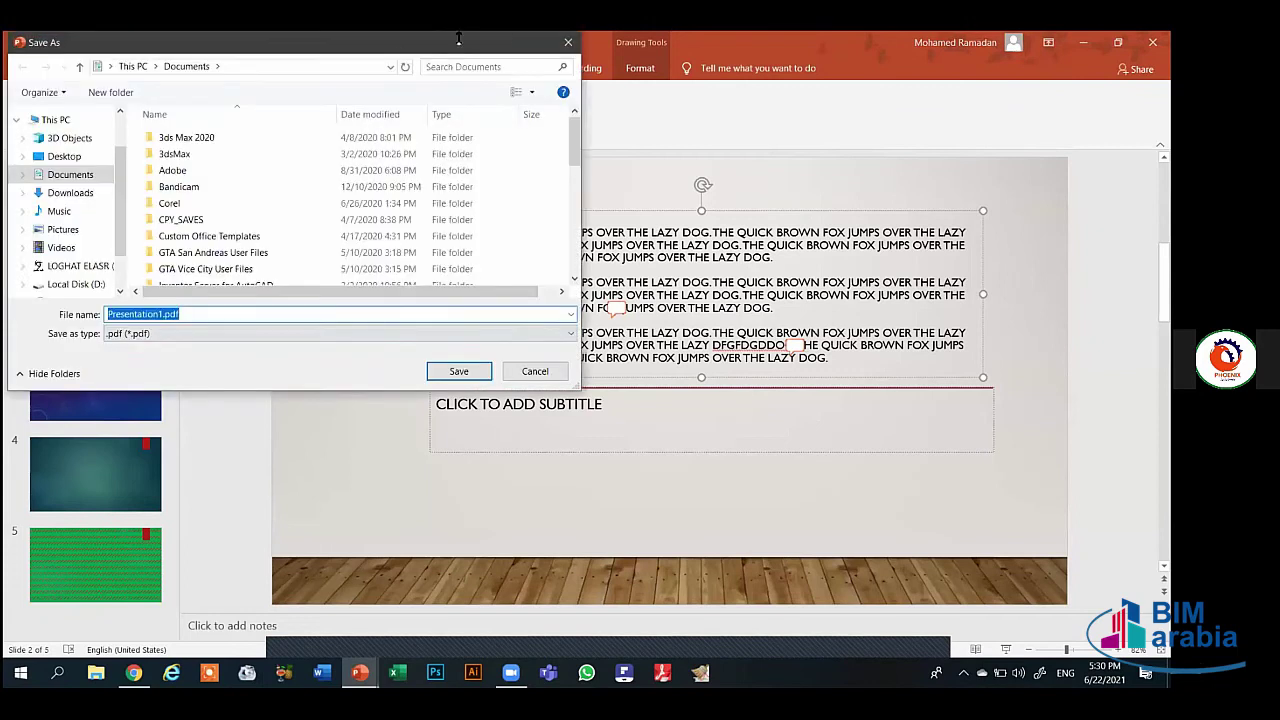
pyautogui.click(568, 42)
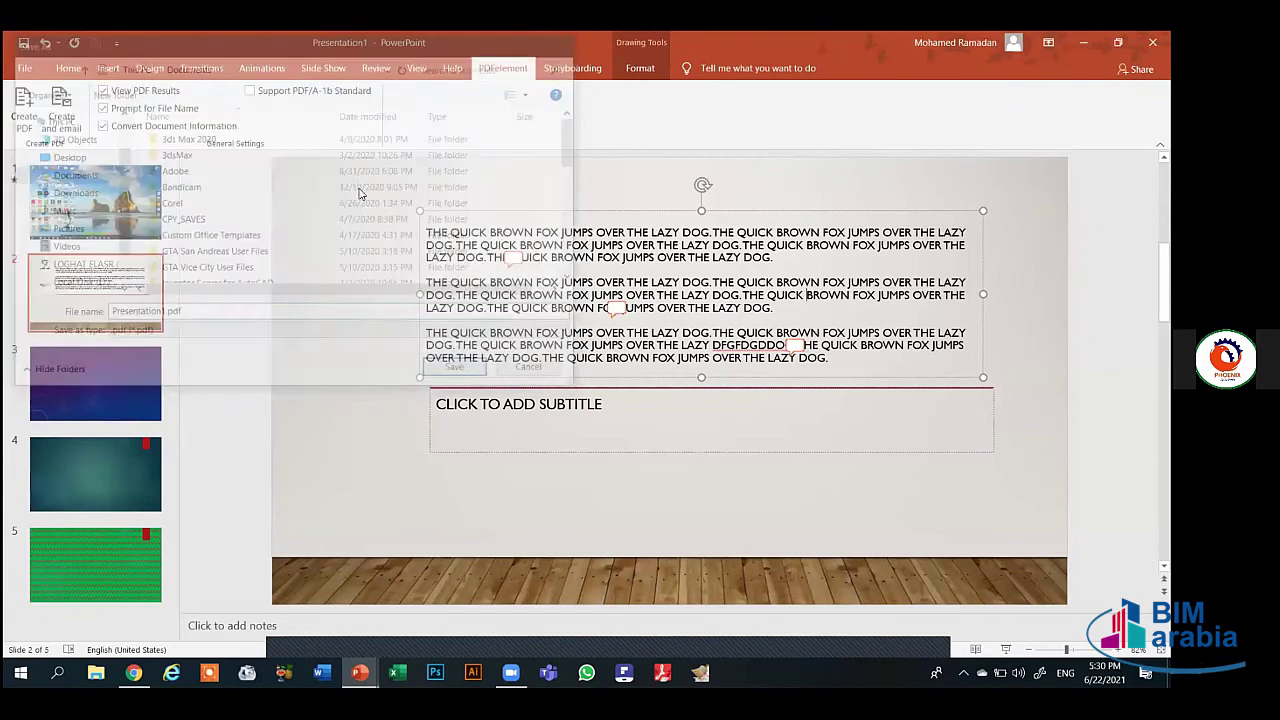
pyautogui.click(117, 97)
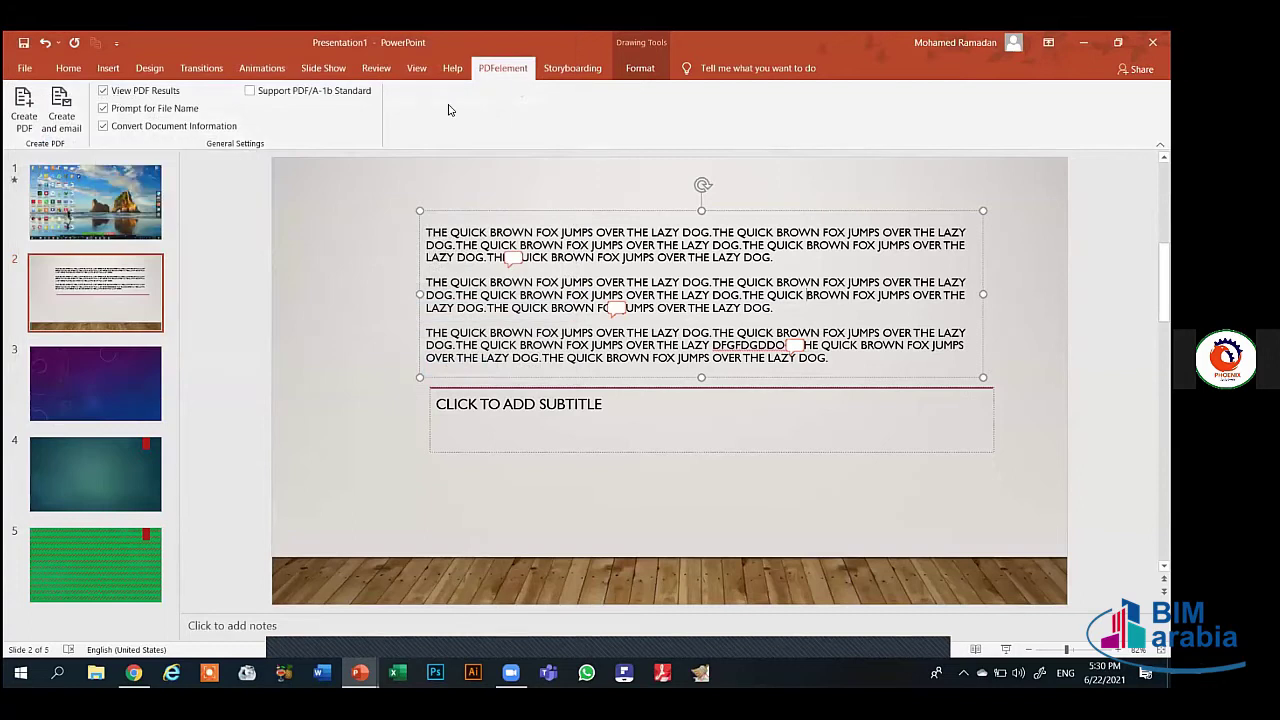
pyautogui.click(573, 70)
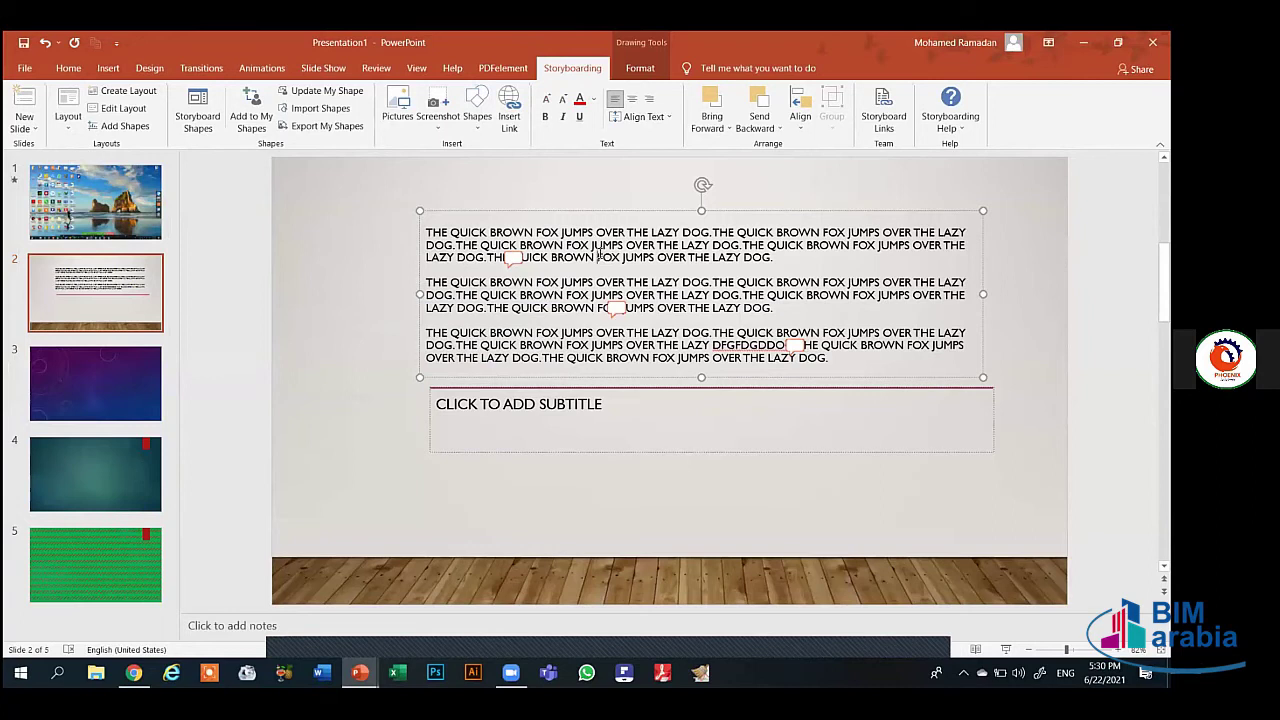
# Select all the quick-brown-fox text in the text box and format it red
pyautogui.hotkey('ctrl', 'a')
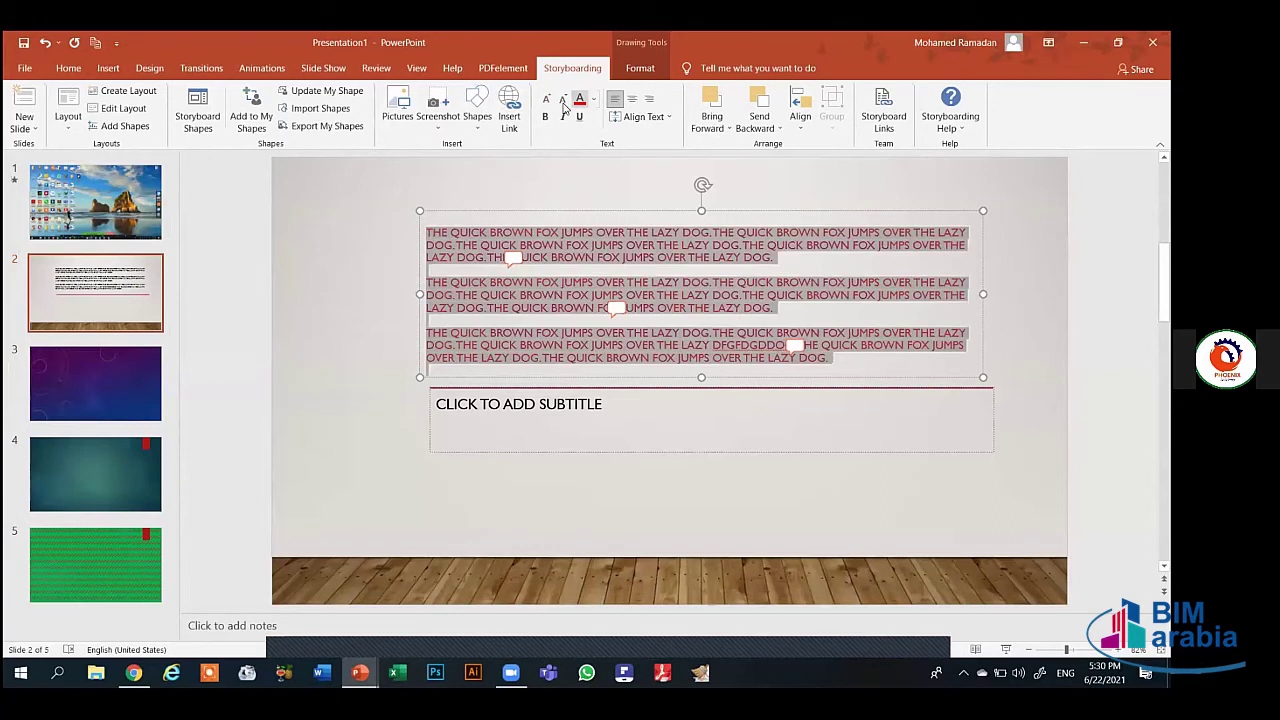
pyautogui.click(564, 104)
pyautogui.click(546, 100)
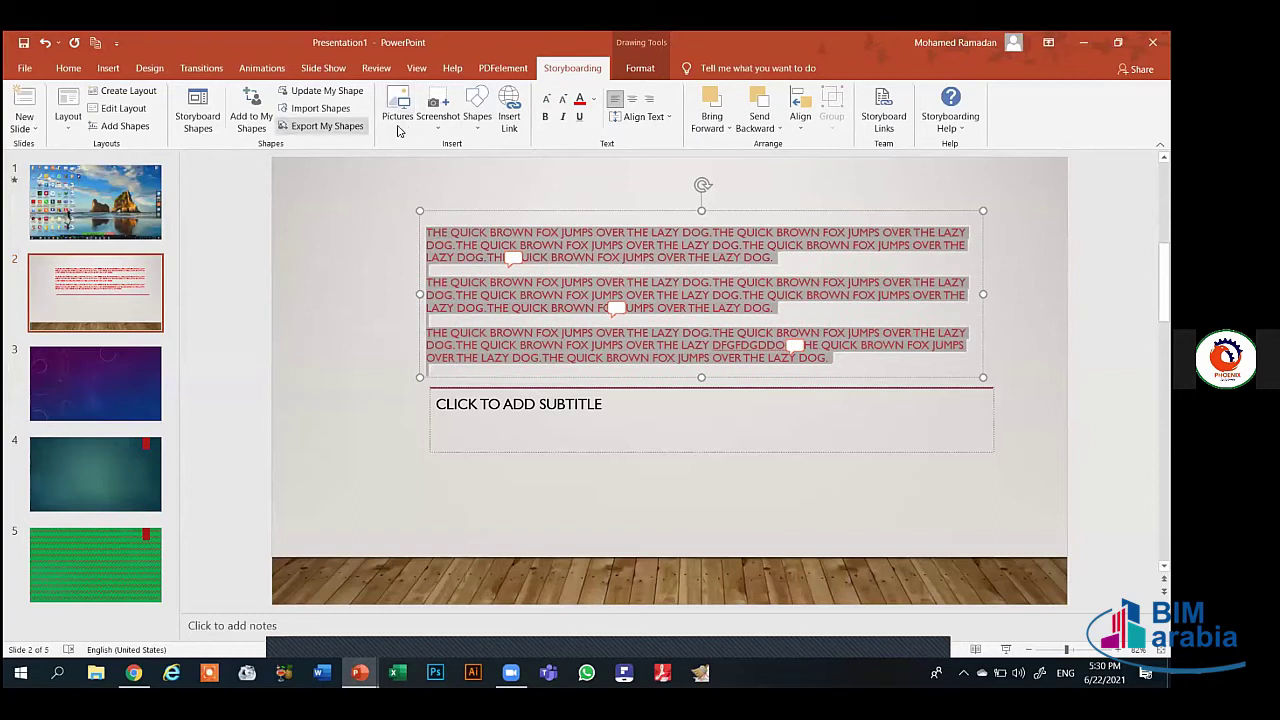
# Browse the Storyboard Shapes library and close it again
pyautogui.click(190, 127)
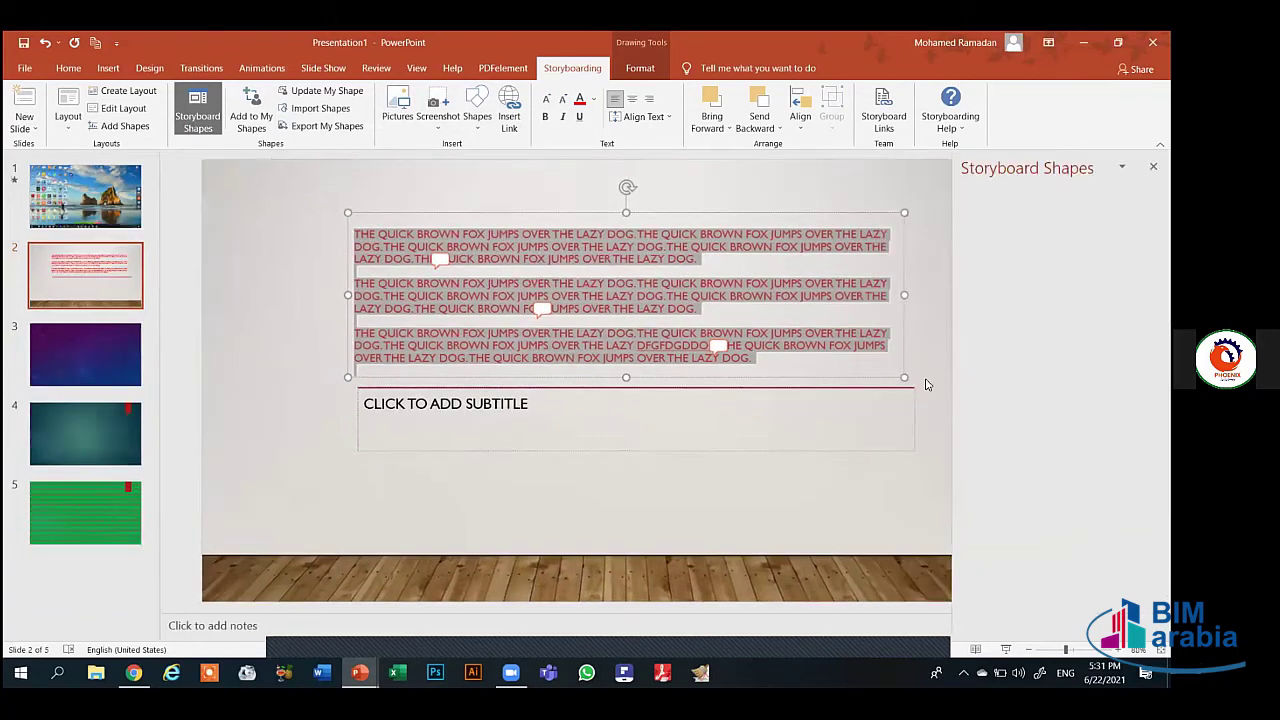
pyautogui.click(998, 440)
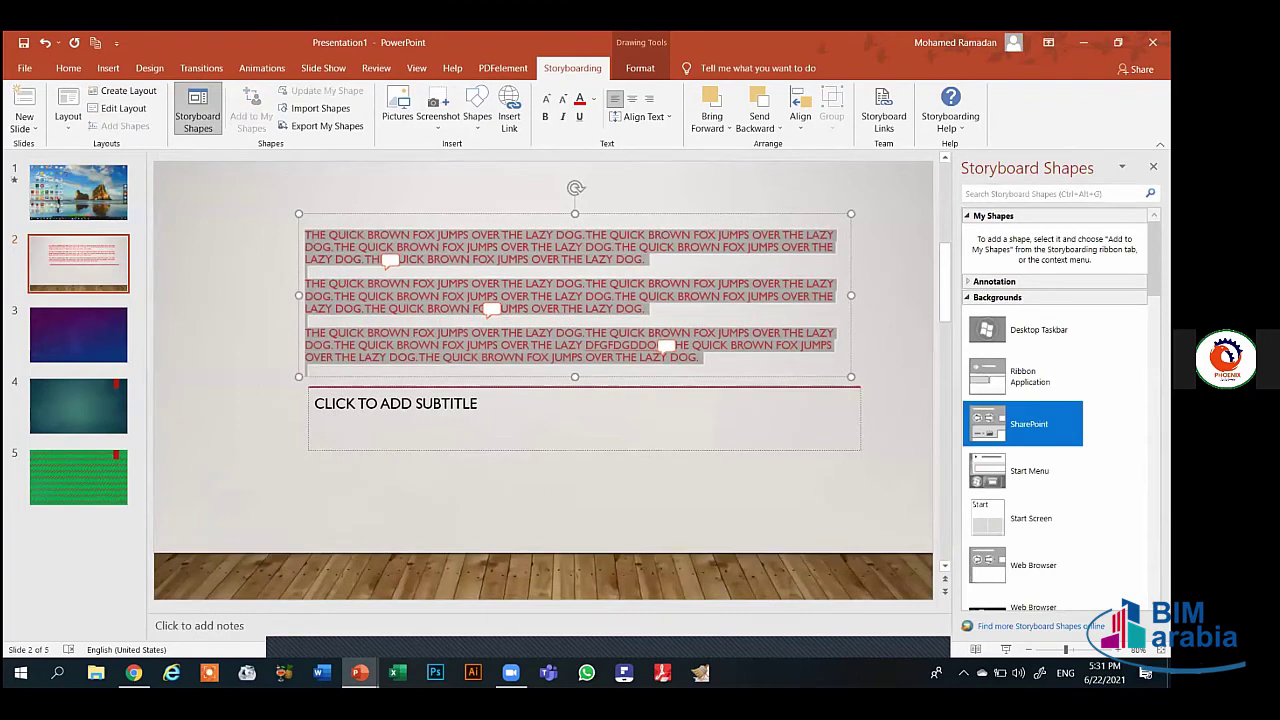
pyautogui.scroll(-4, 1000, 530)
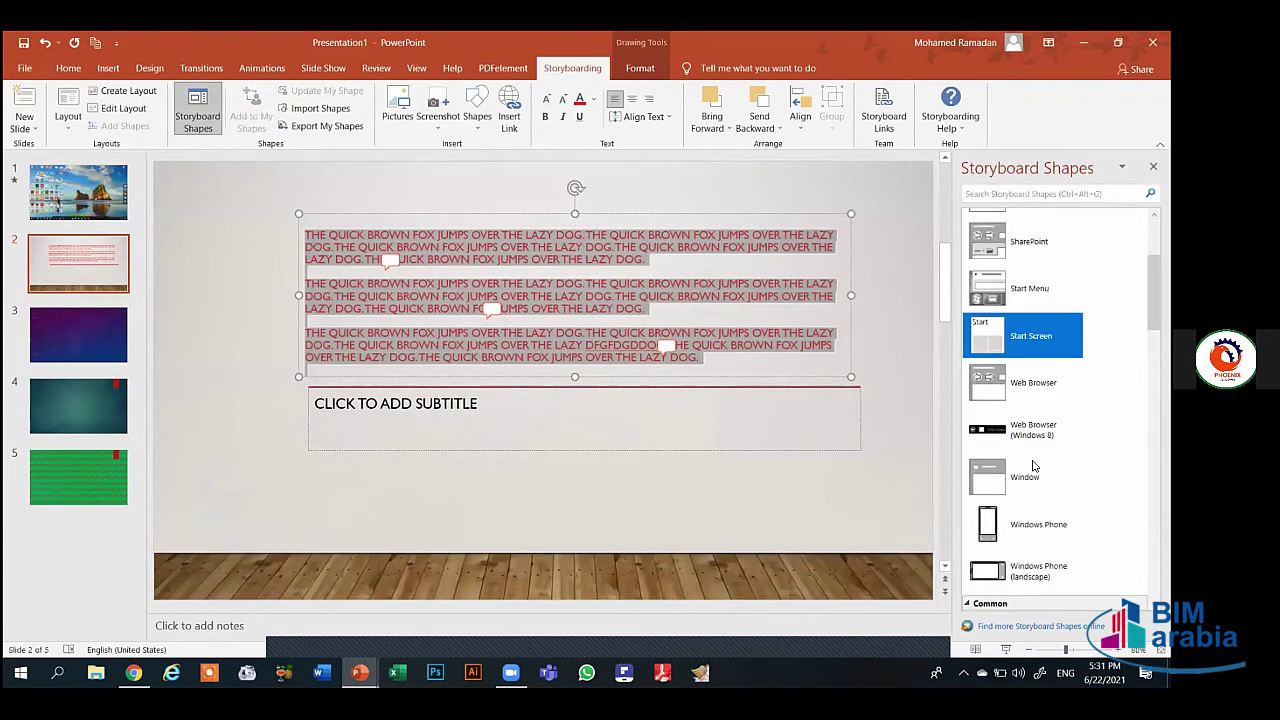
pyautogui.scroll(-3, 1000, 548)
pyautogui.scroll(-5, 1000, 500)
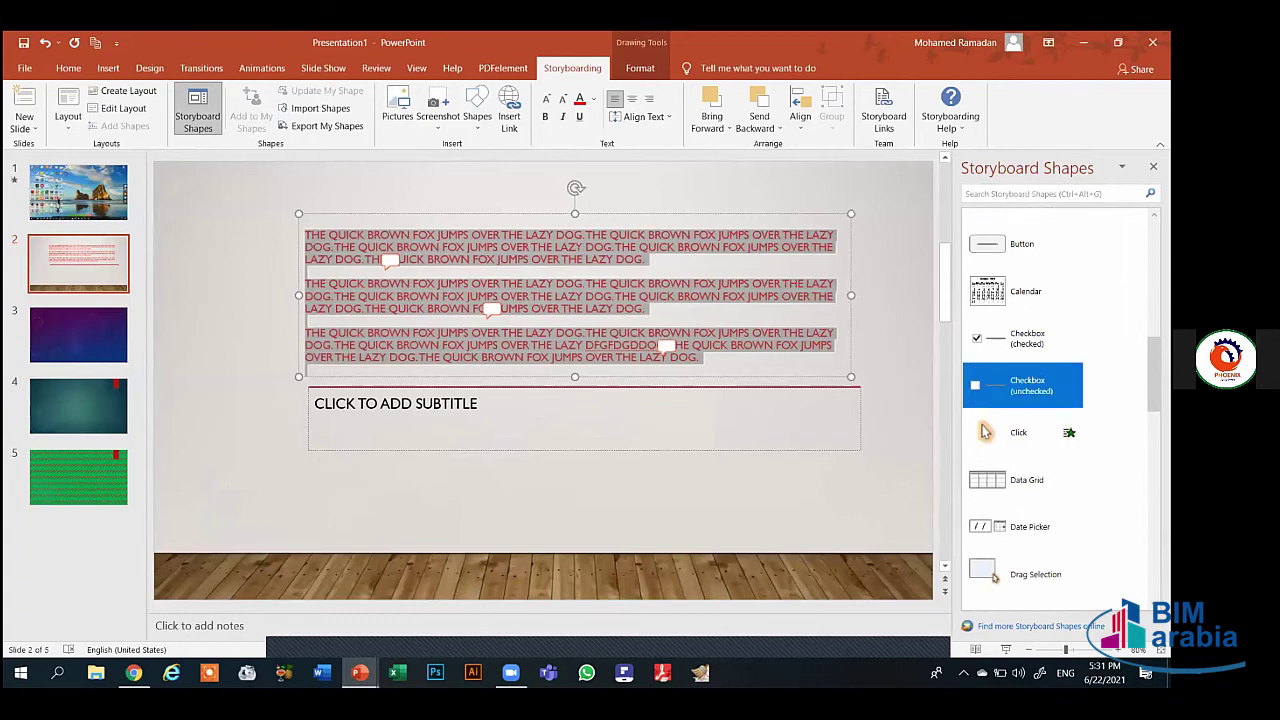
pyautogui.click(1153, 166)
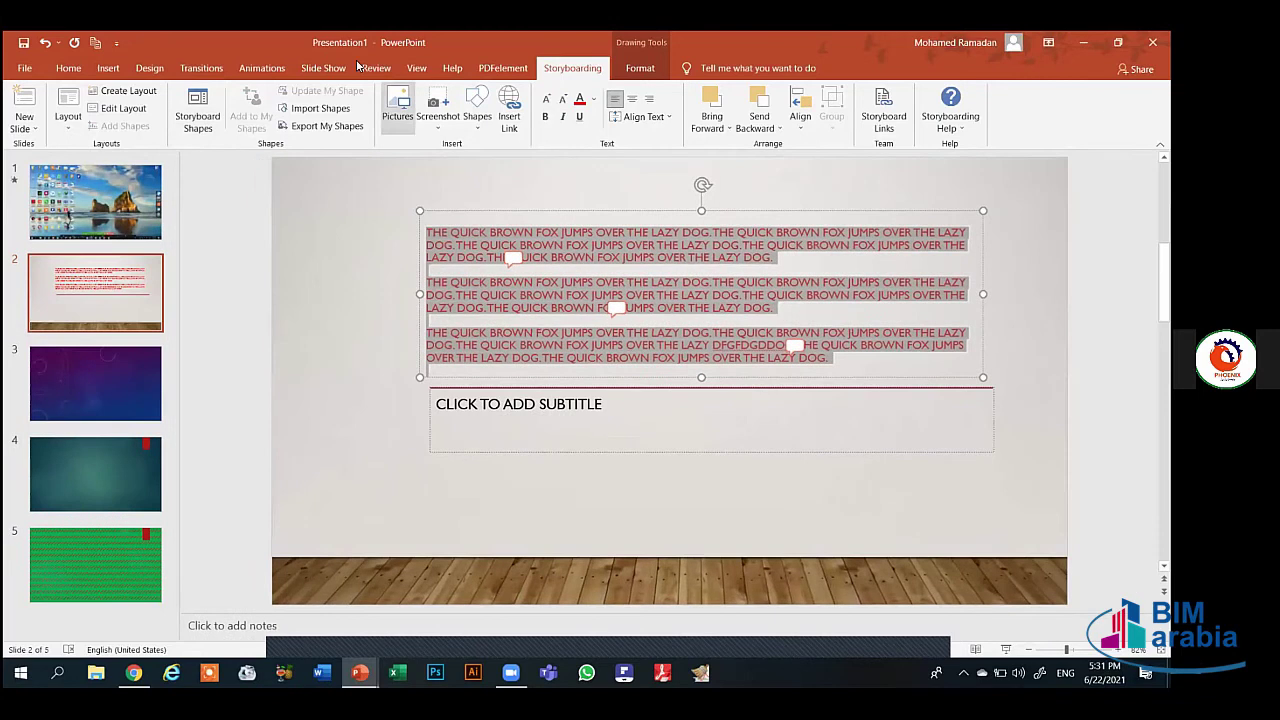
# Give slide 2 the Airplane transition, after briefly trying Cut
pyautogui.click(222, 76)
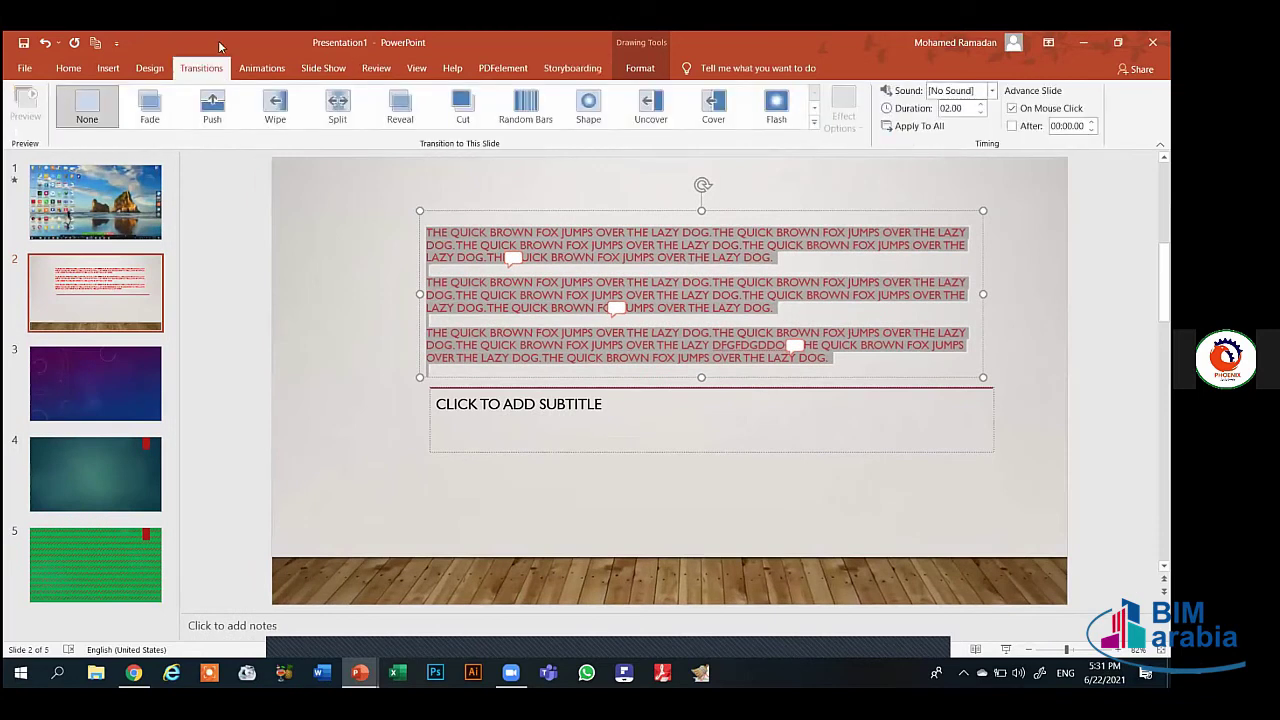
pyautogui.click(125, 174)
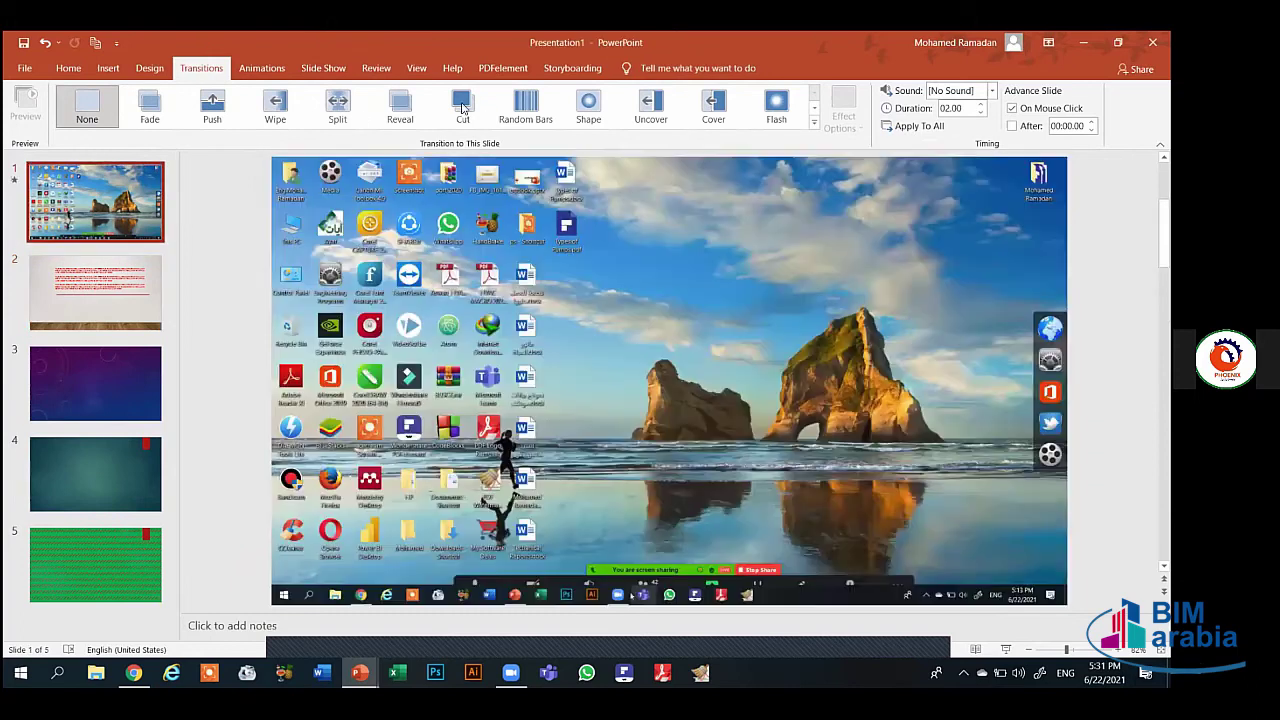
pyautogui.click(463, 108)
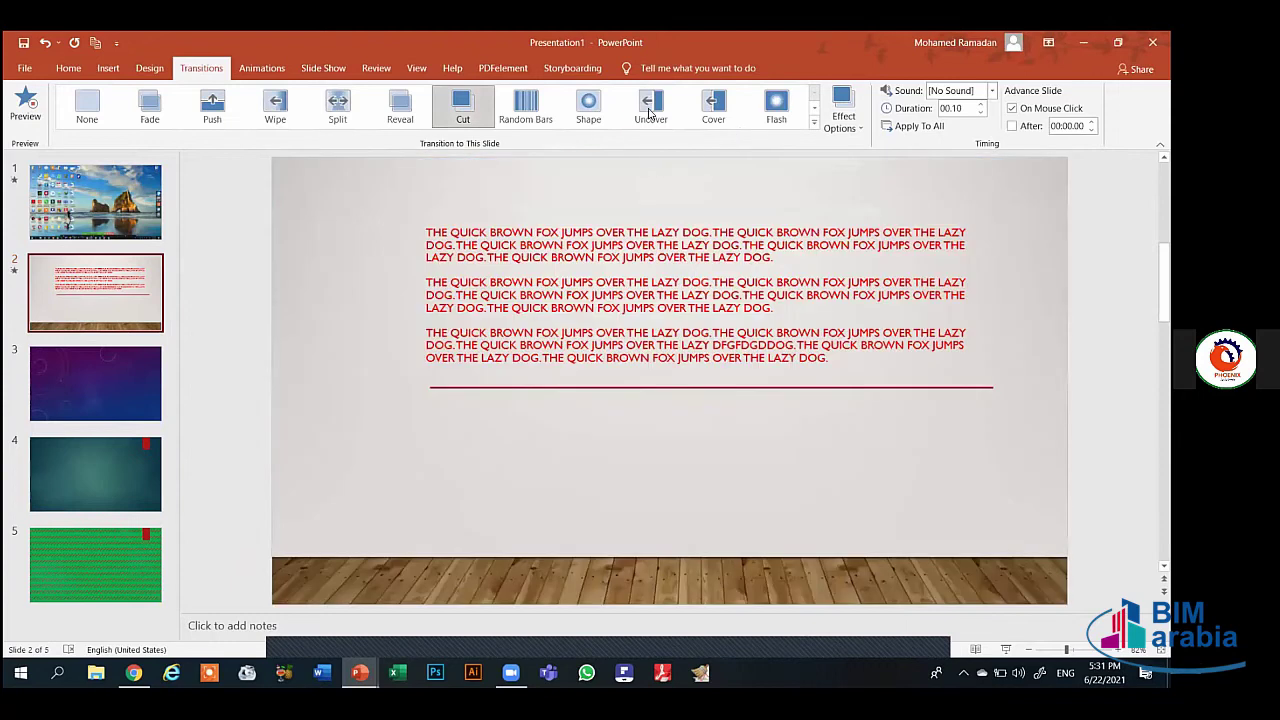
pyautogui.scroll(-3, 650, 110)
pyautogui.click(650, 108)
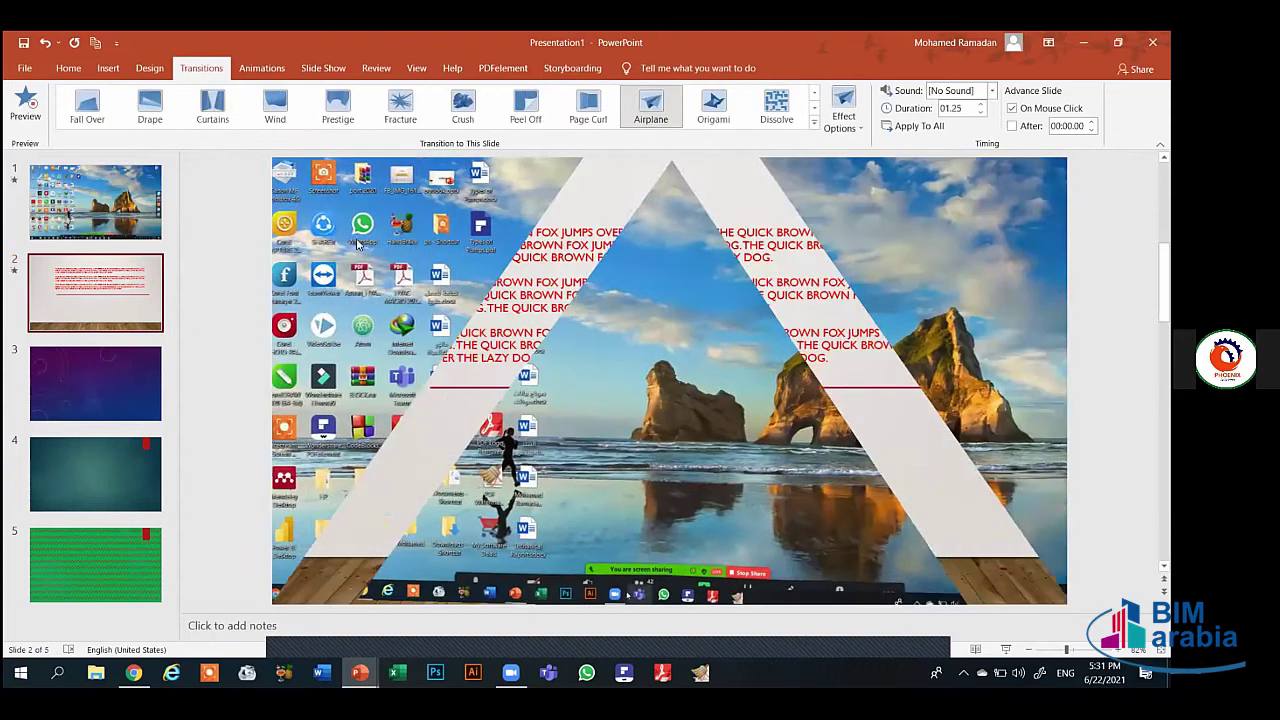
# Give slide 3 the Honeycomb transition from the full effects gallery
pyautogui.press('pagedown')
pyautogui.click(814, 108)
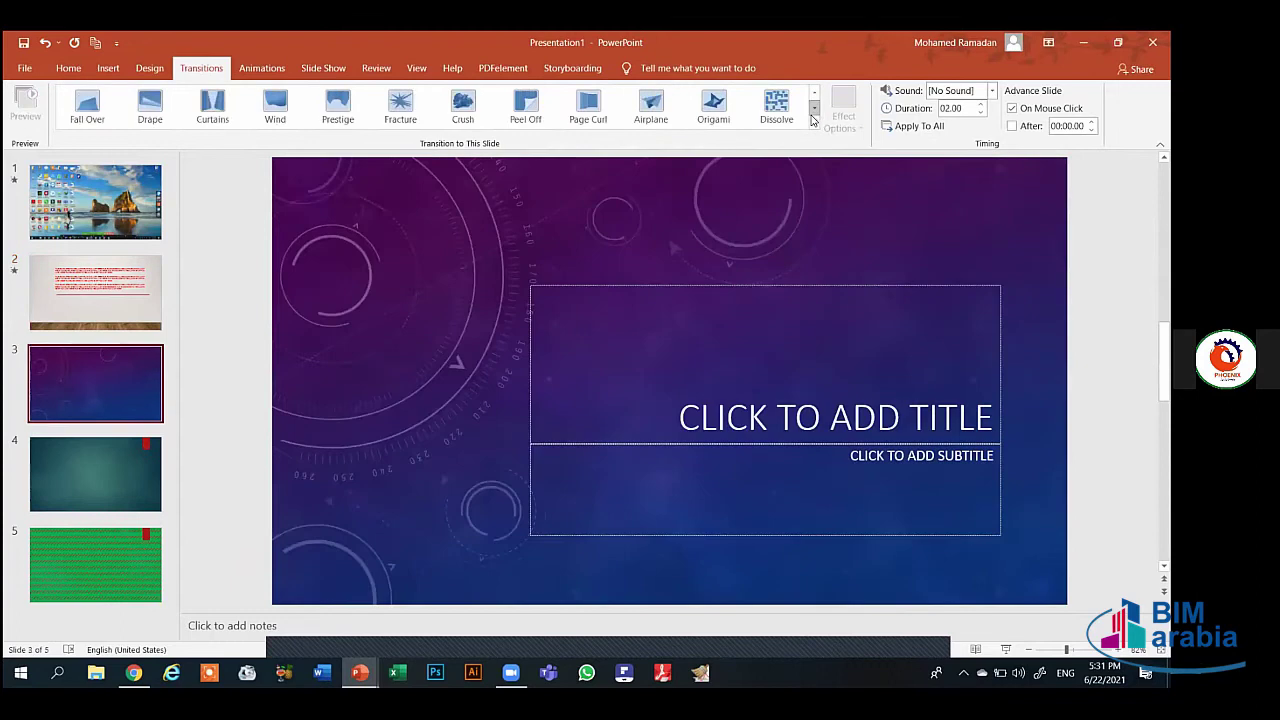
pyautogui.click(814, 123)
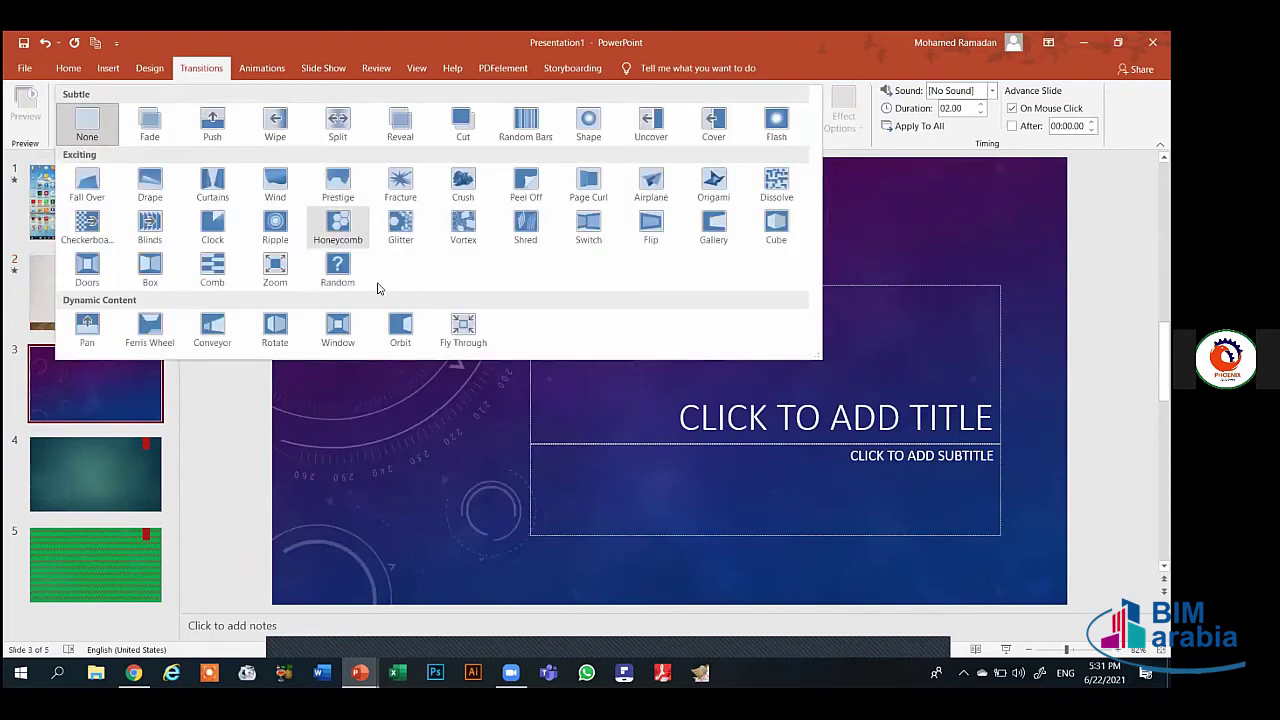
pyautogui.click(336, 226)
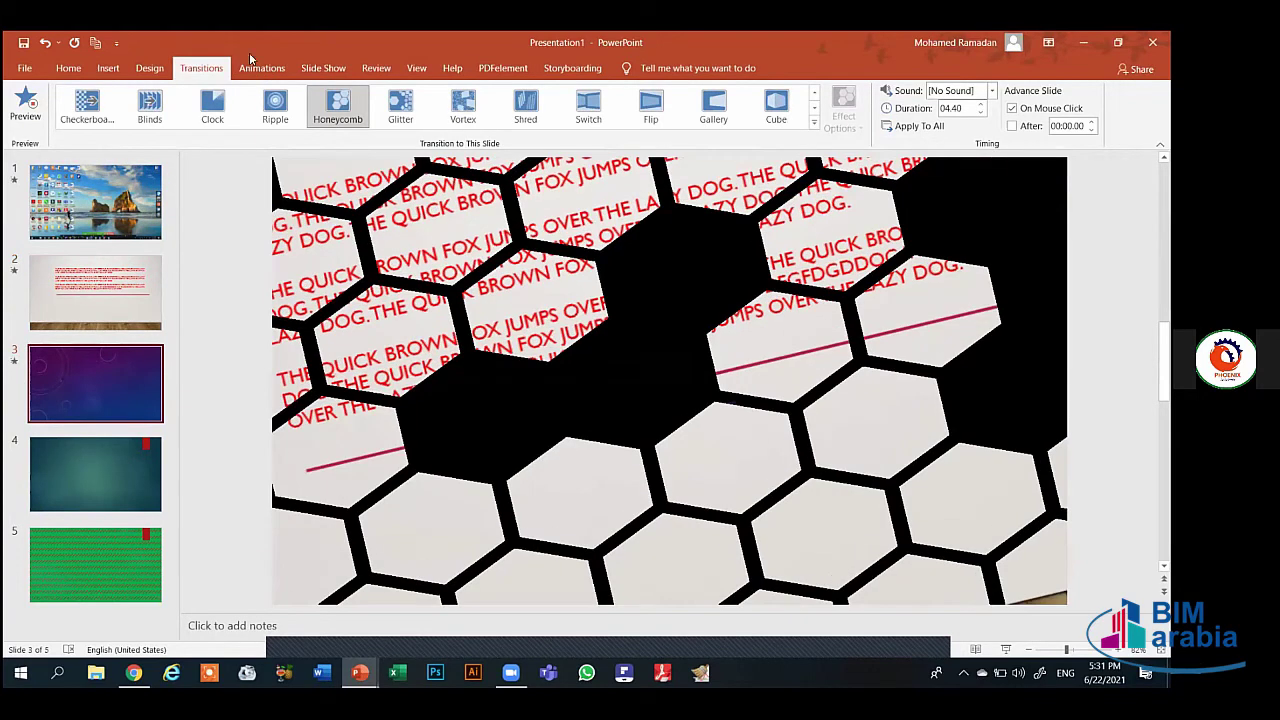
pyautogui.click(1048, 42)
pyautogui.click(1017, 164)
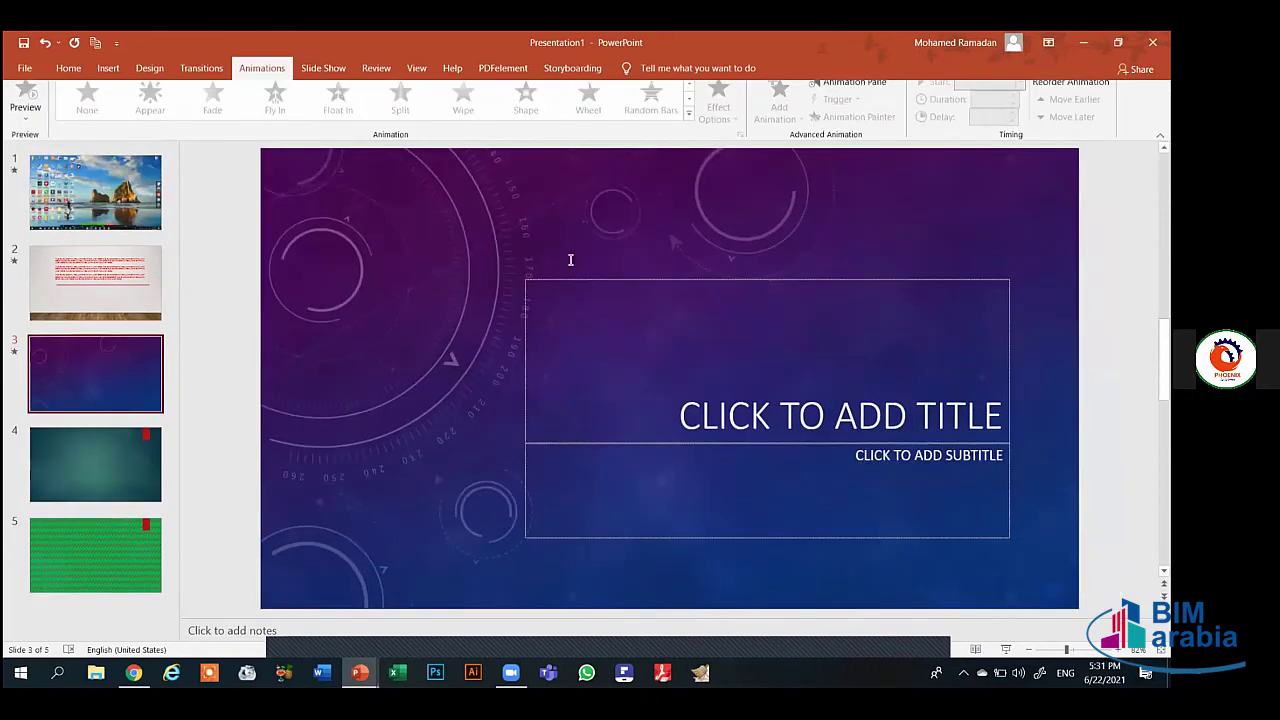
# Animate slide 2's red text box with a Fly In entrance, replacing Wipe
pyautogui.scroll(1, 571, 240)
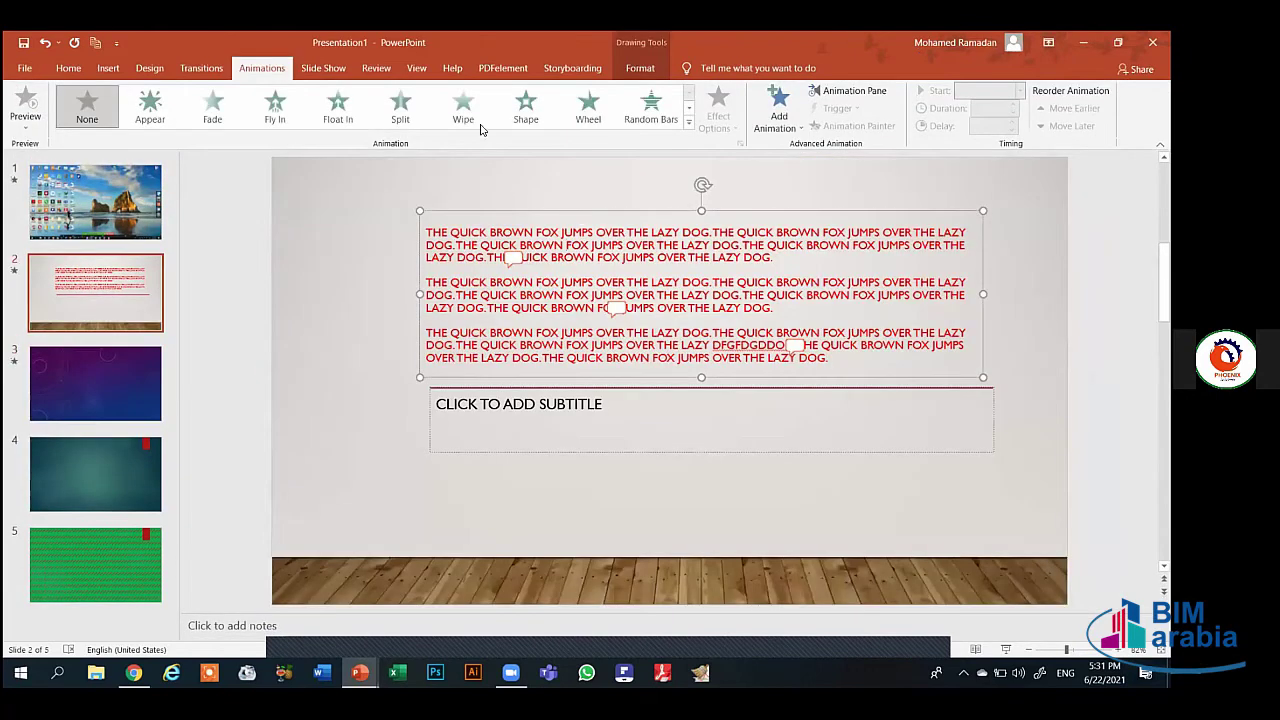
pyautogui.click(450, 120)
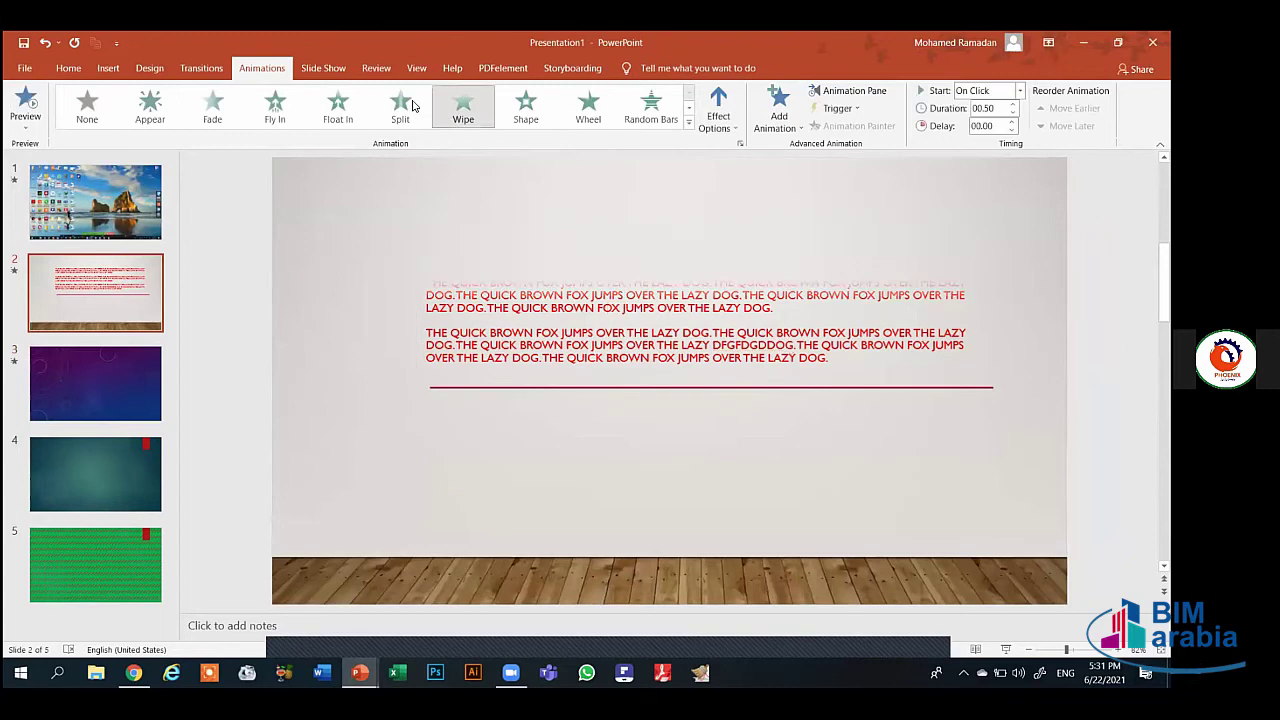
pyautogui.click(280, 112)
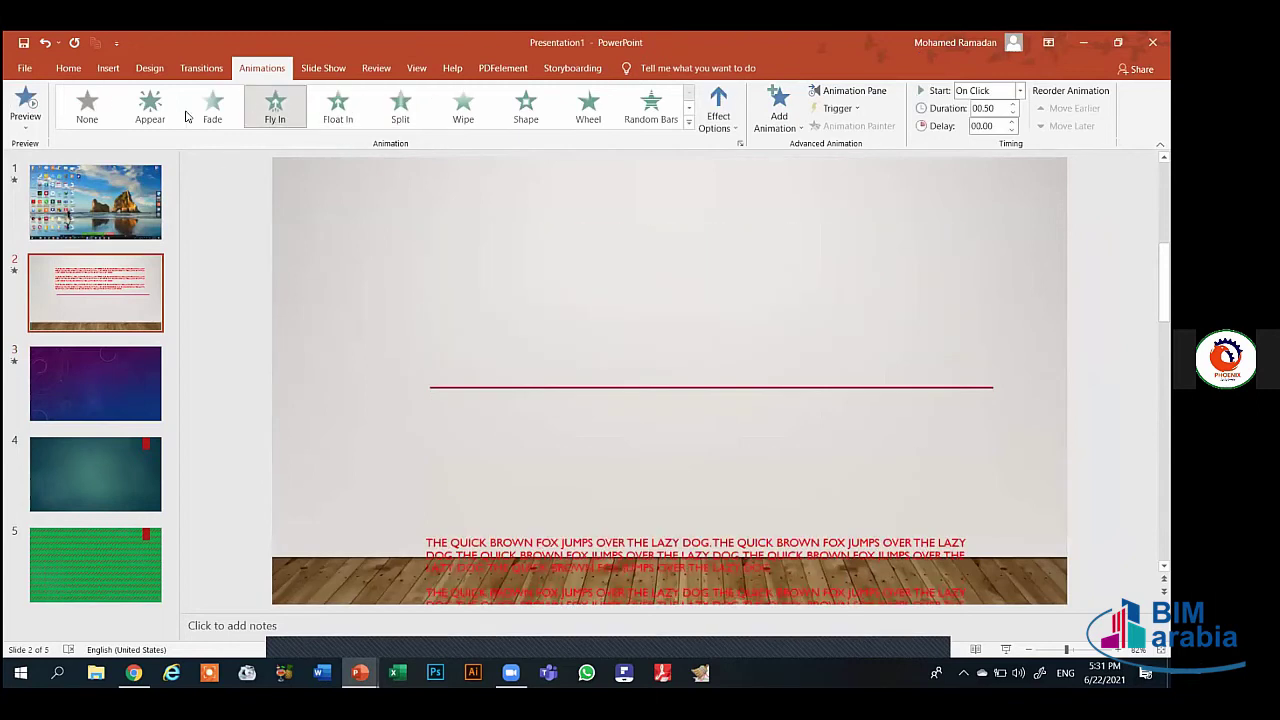
# Switch slide 2 to the Curtains transition and set the ribbon to always show commands
pyautogui.click(203, 68)
pyautogui.click(228, 106)
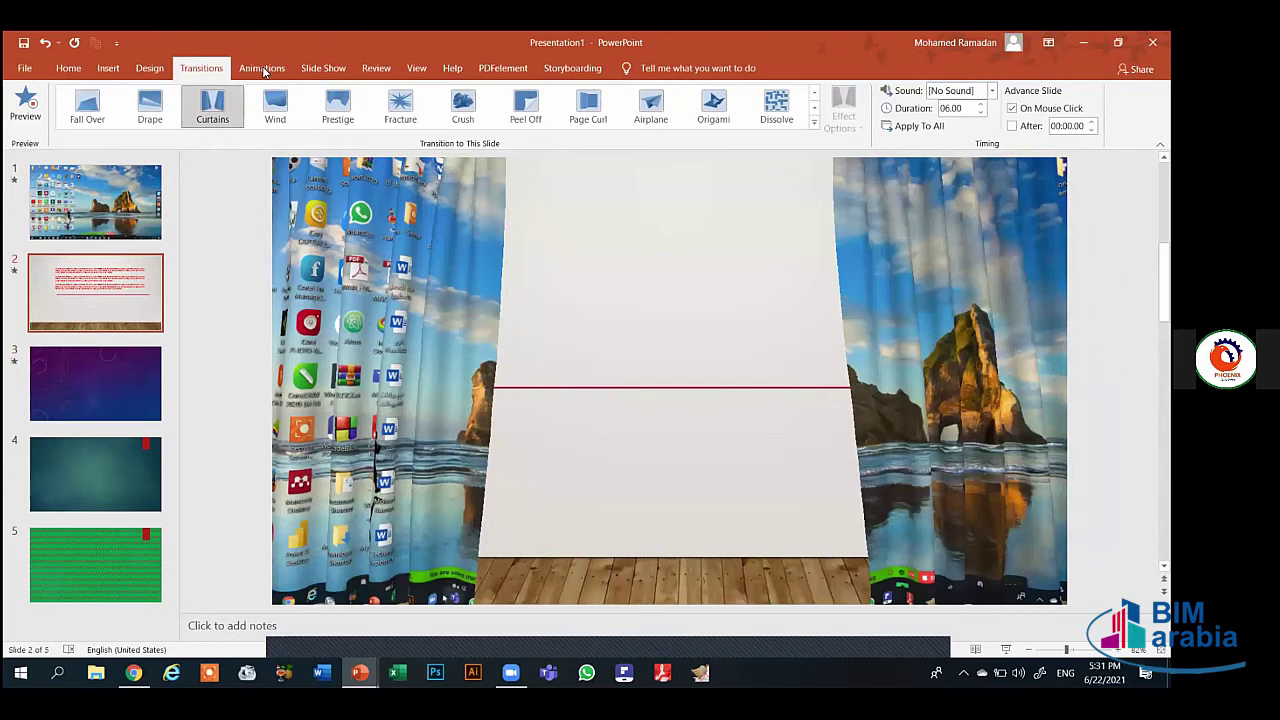
pyautogui.doubleClick(263, 68)
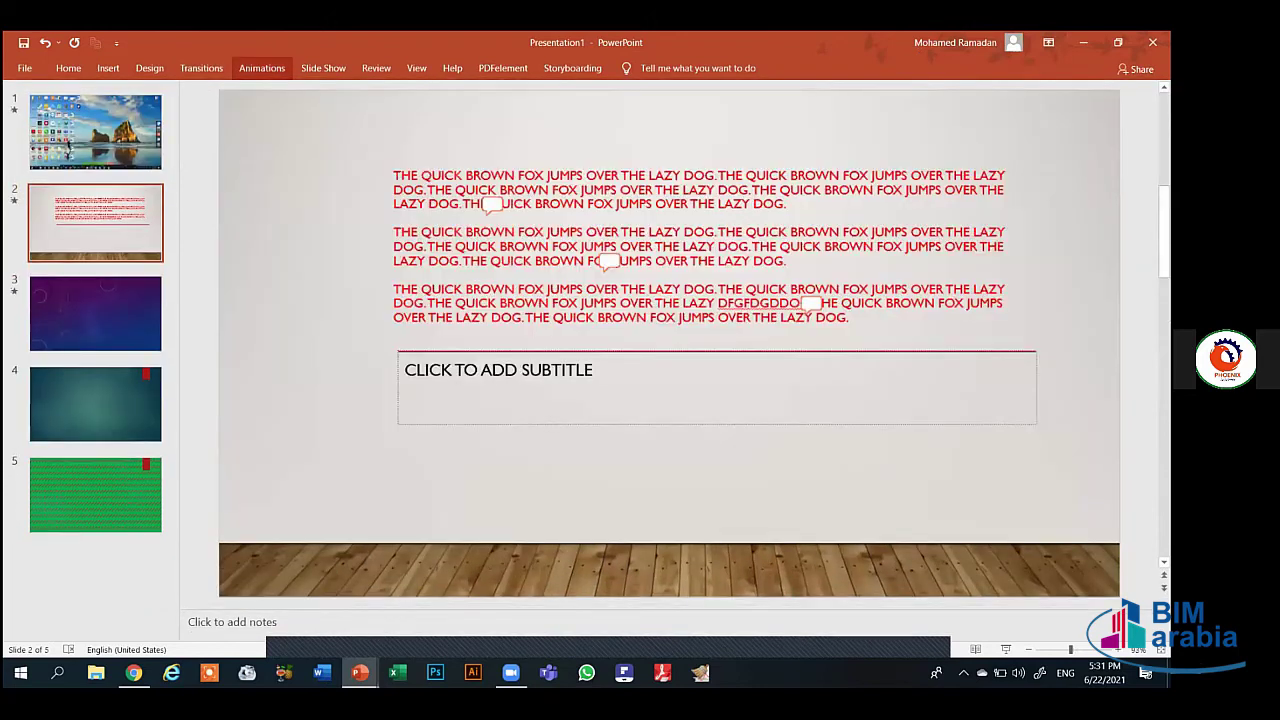
pyautogui.click(1048, 42)
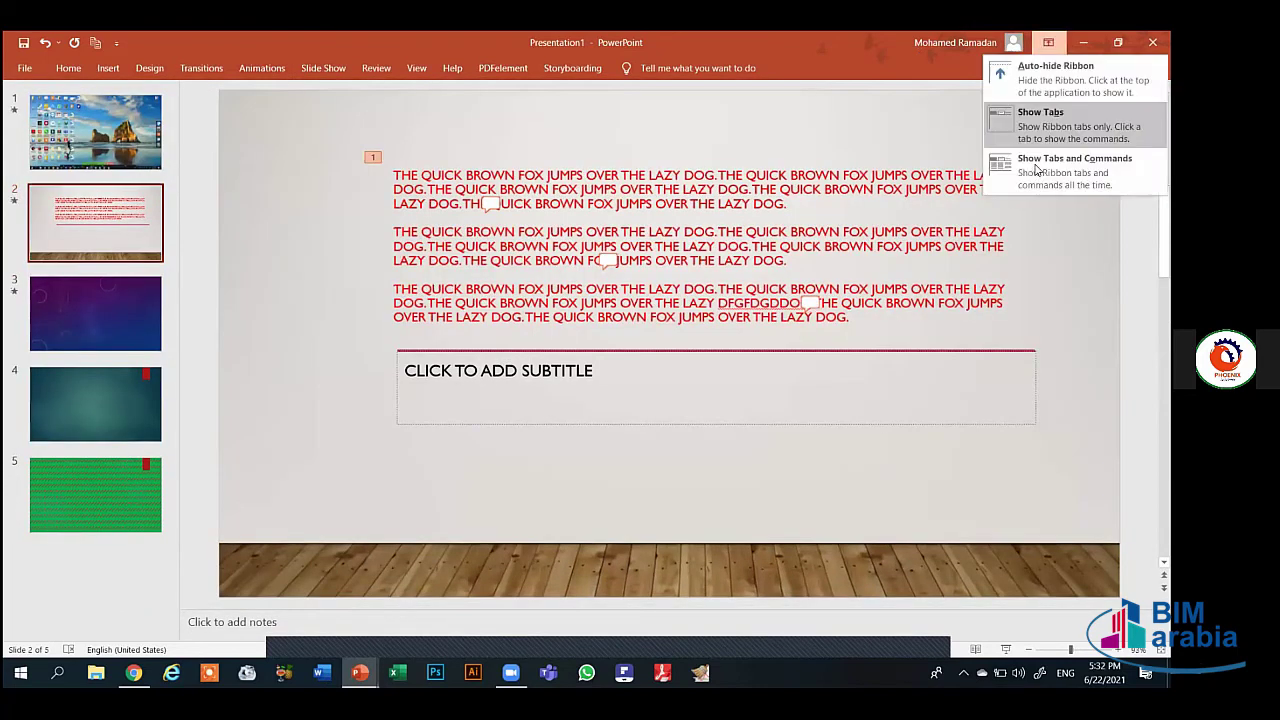
pyautogui.click(1040, 168)
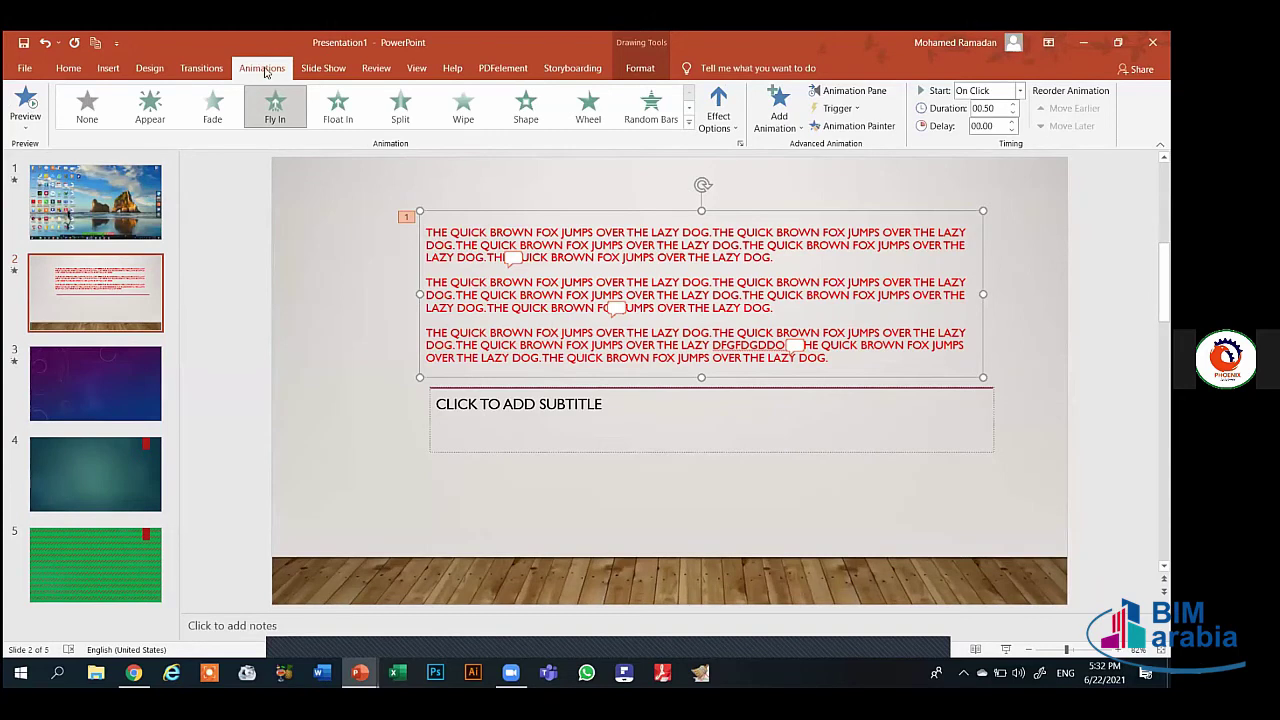
# Give slide 1 the Switch transition lasting 01.25, after briefly trying Gallery
pyautogui.click(201, 68)
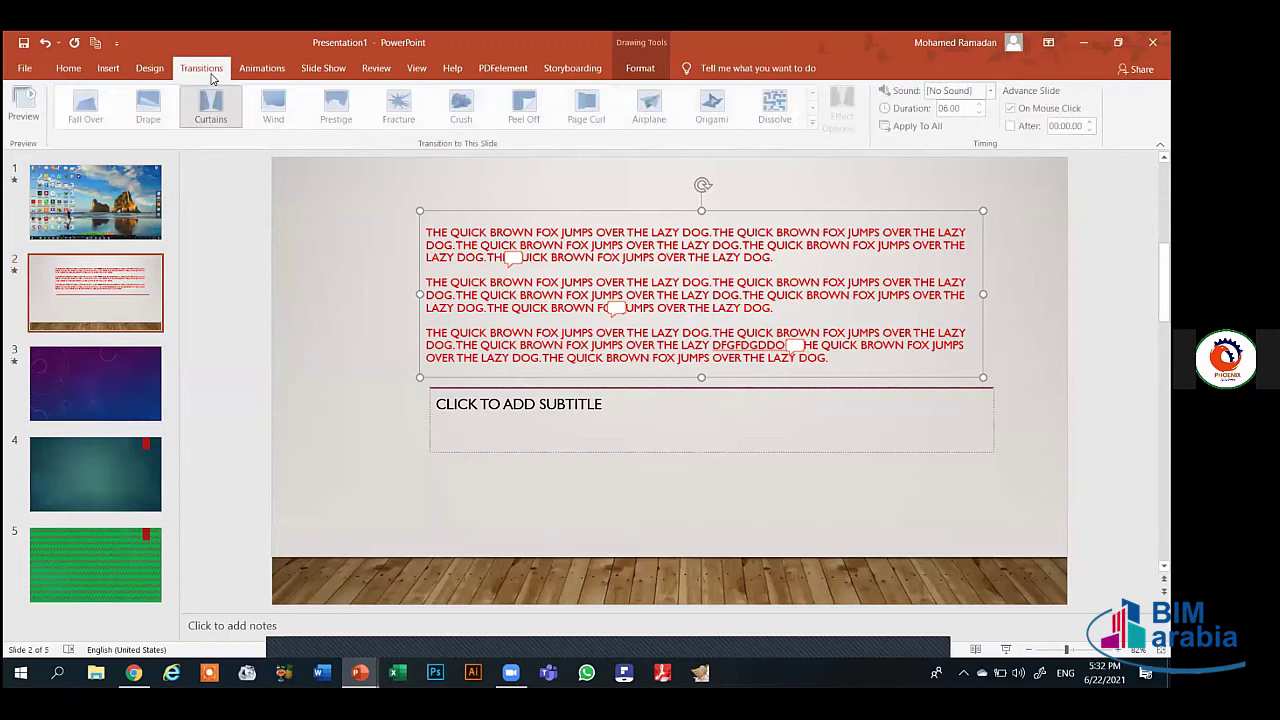
pyautogui.click(121, 190)
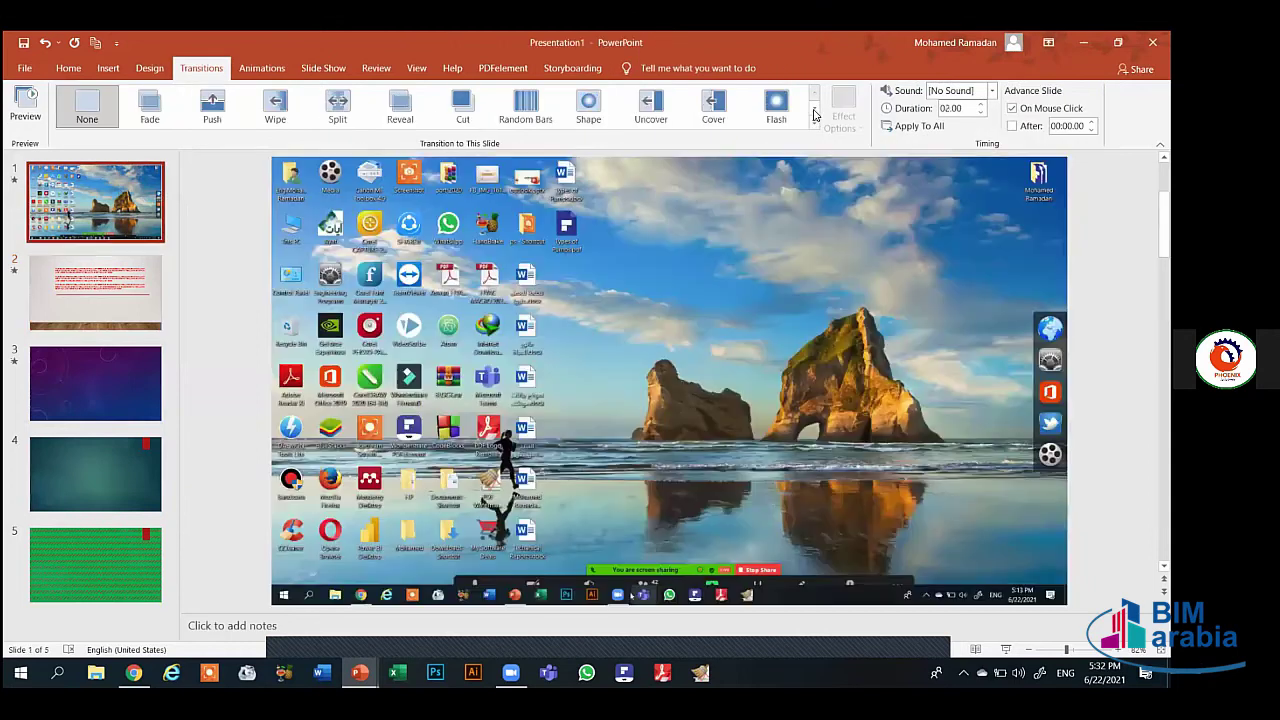
pyautogui.scroll(-1, 697, 121)
pyautogui.click(697, 121)
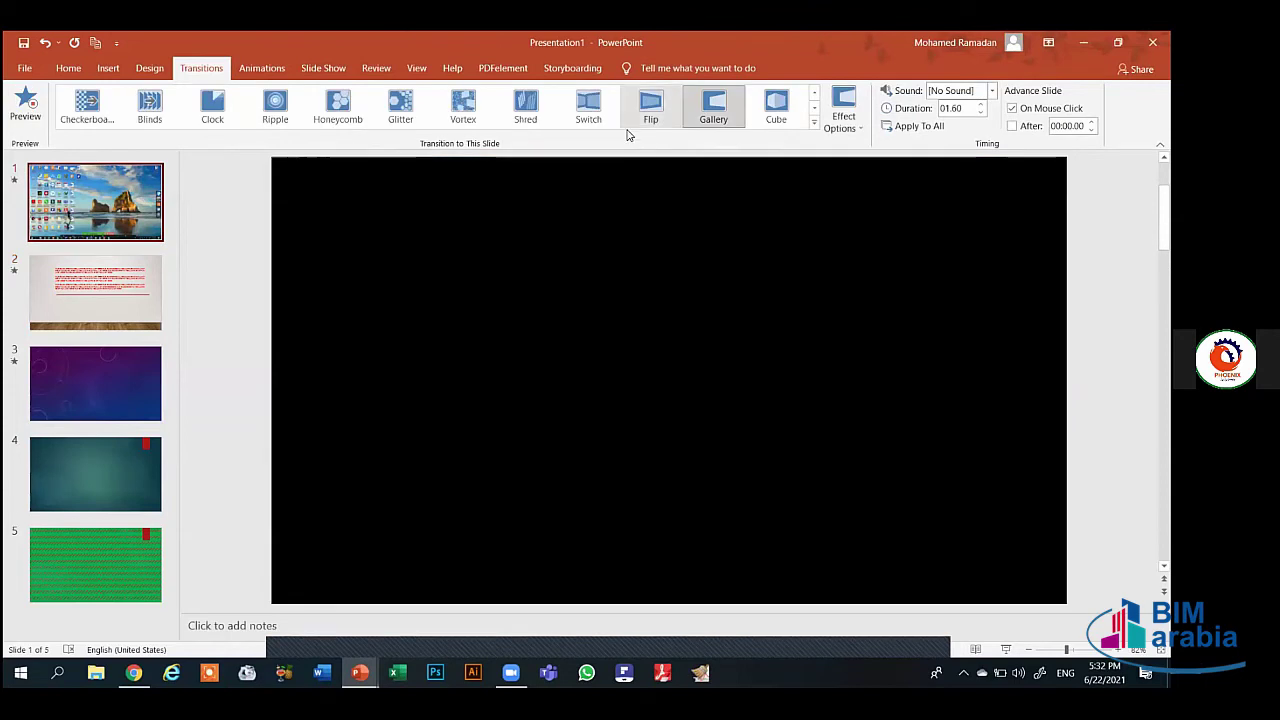
pyautogui.click(604, 108)
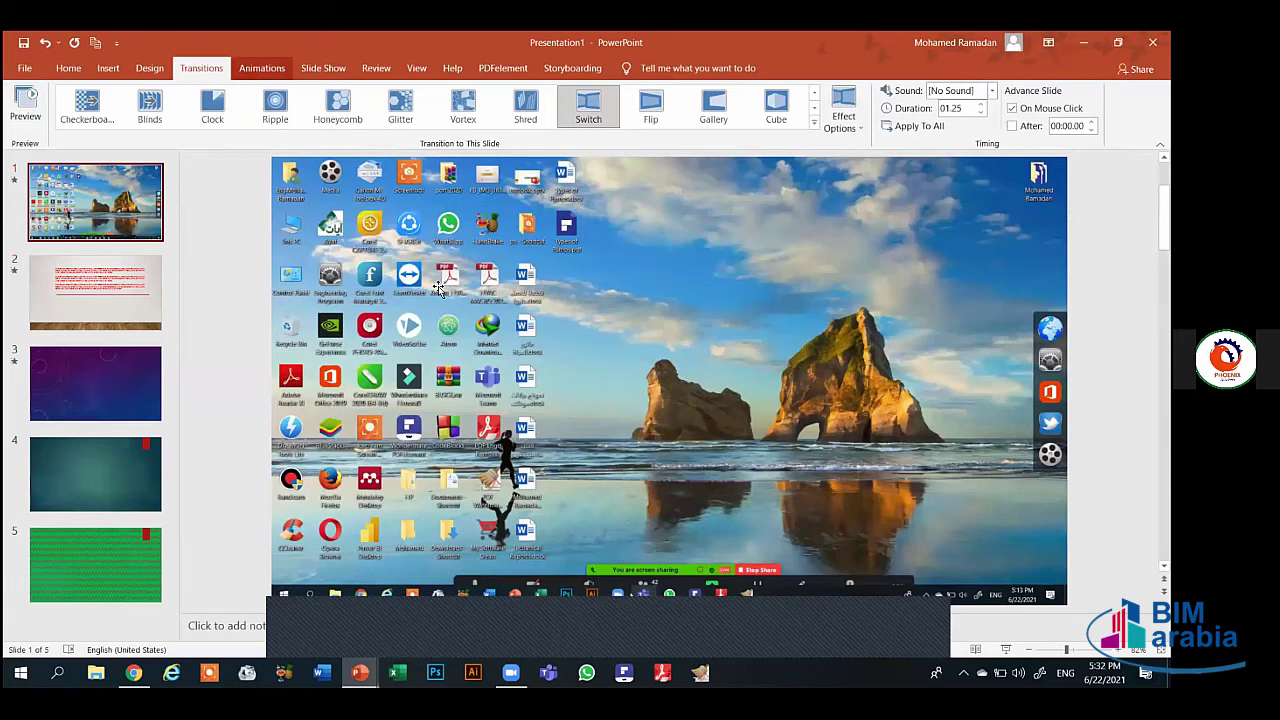
pyautogui.hotkey('alt', 's')
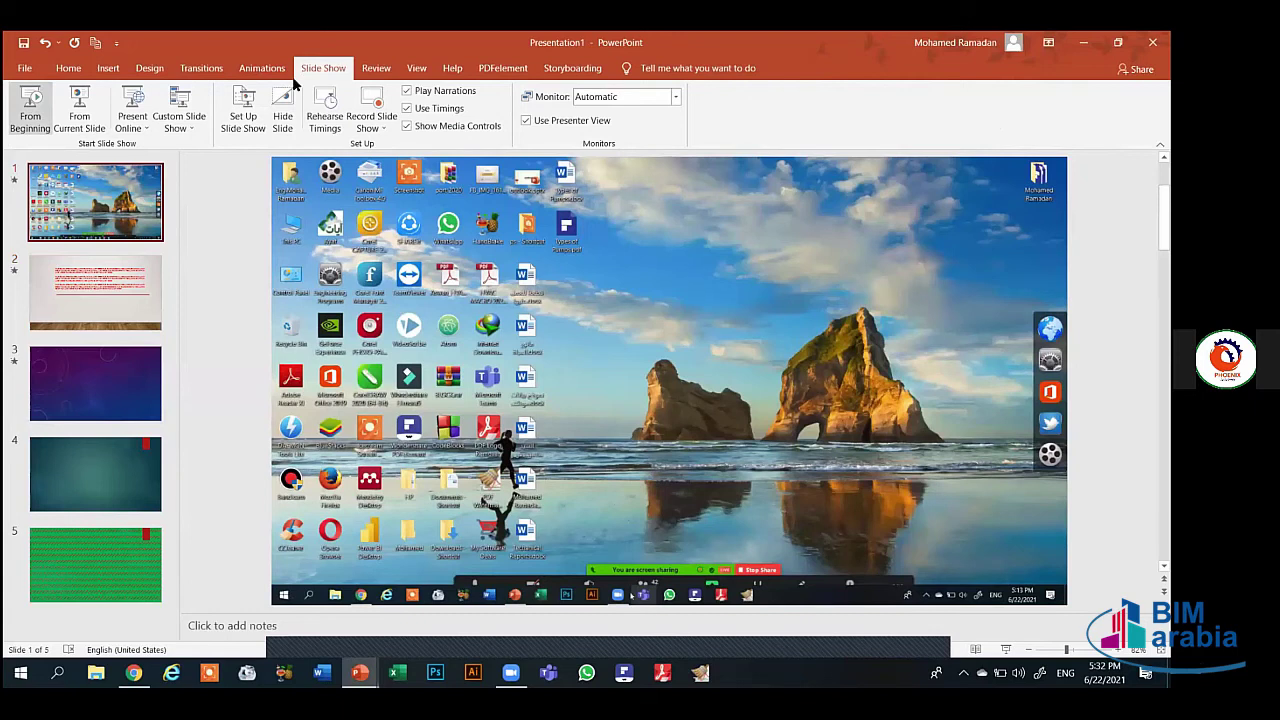
# Browse the Transitions, Animations and Slide Show tabs, ending on the Design themes
pyautogui.moveTo(645, 497)
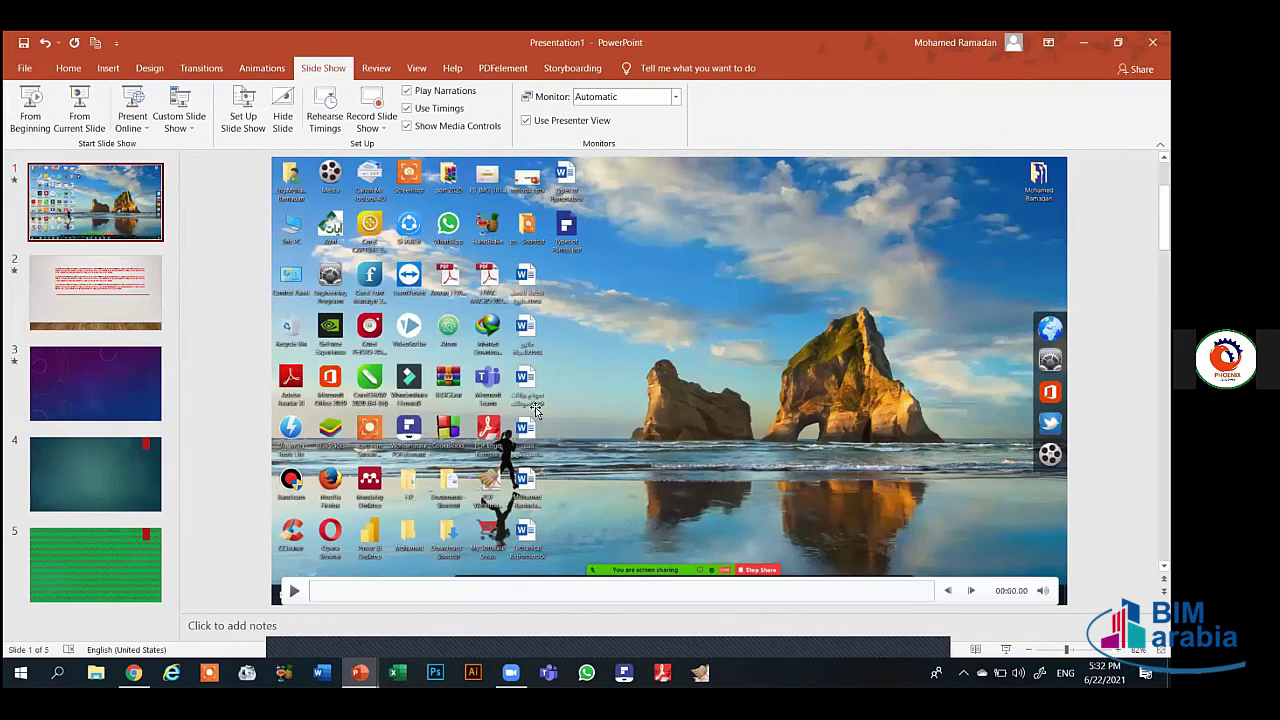
pyautogui.click(208, 67)
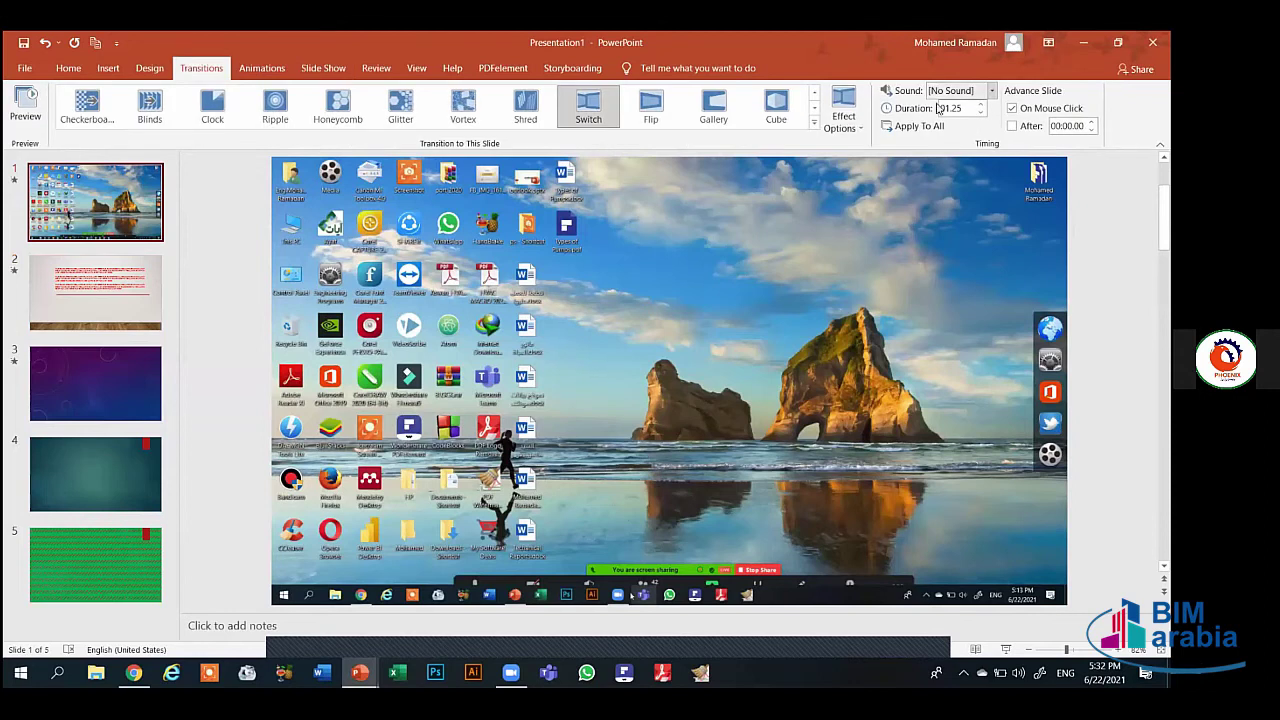
pyautogui.click(262, 68)
pyautogui.click(323, 68)
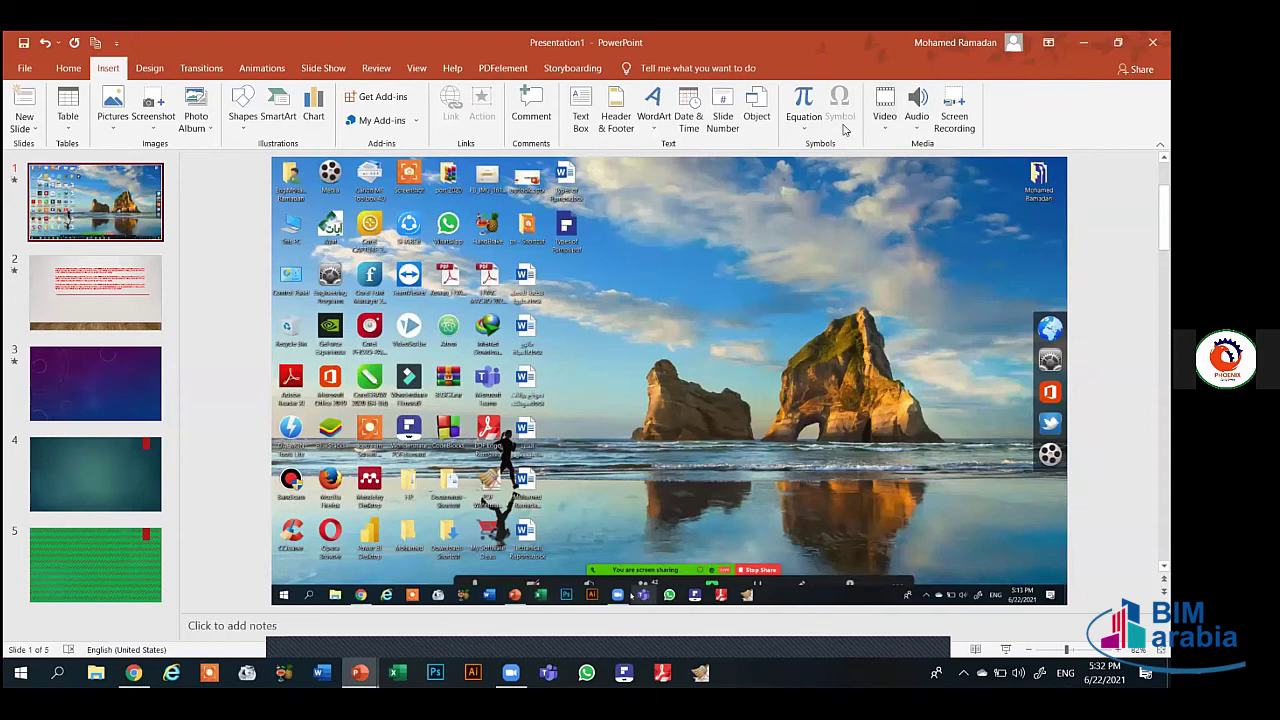
pyautogui.moveTo(647, 215)
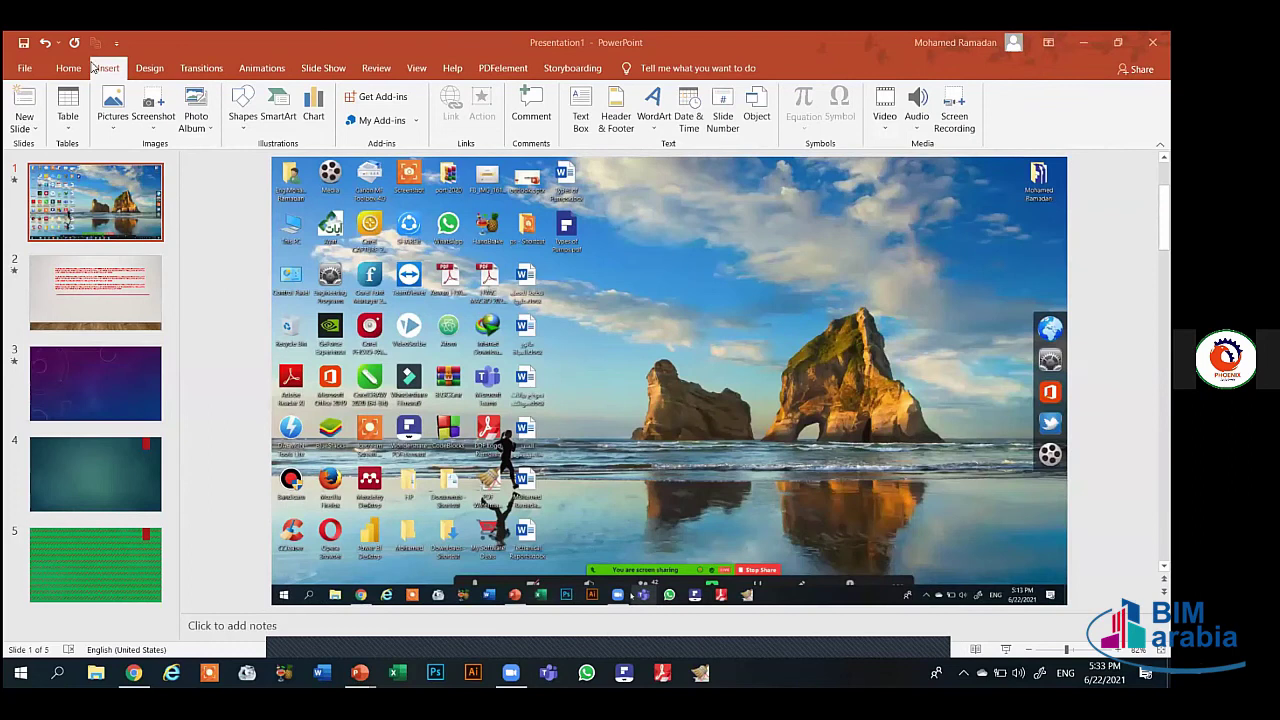
pyautogui.click(150, 68)
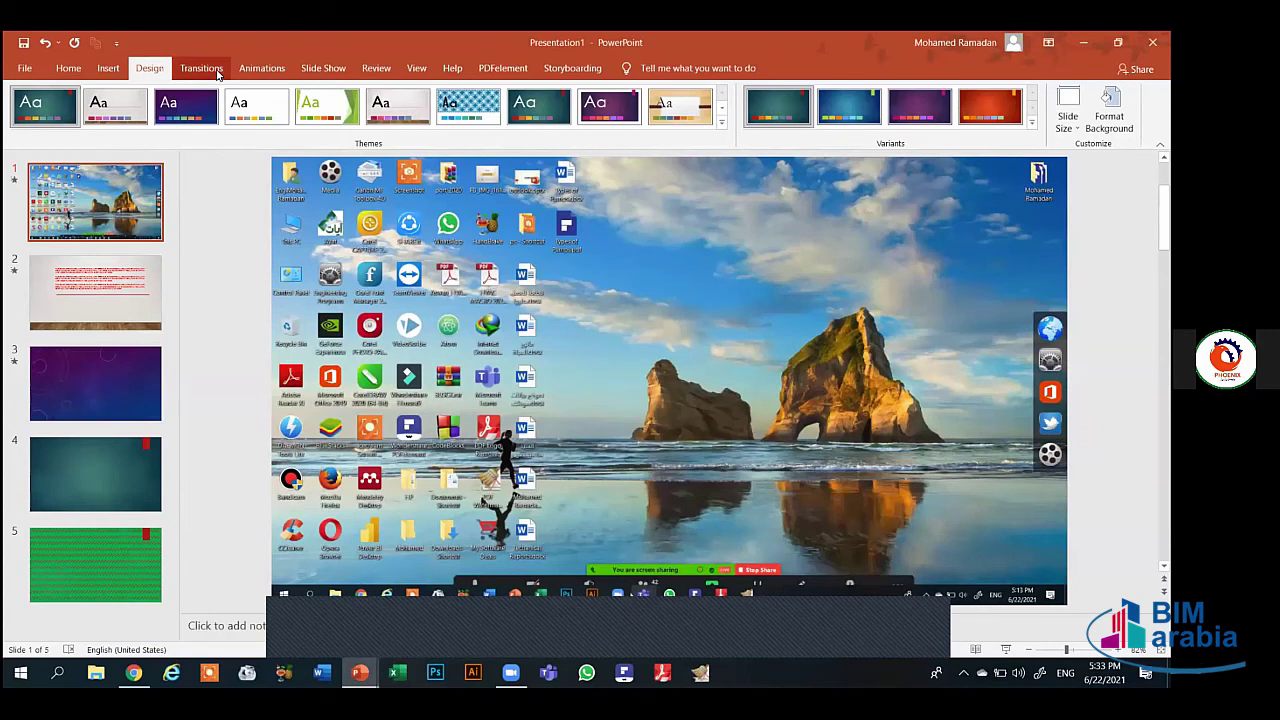
# Review slide 1's Switch transition at 01.25 and select its video
pyautogui.click(218, 72)
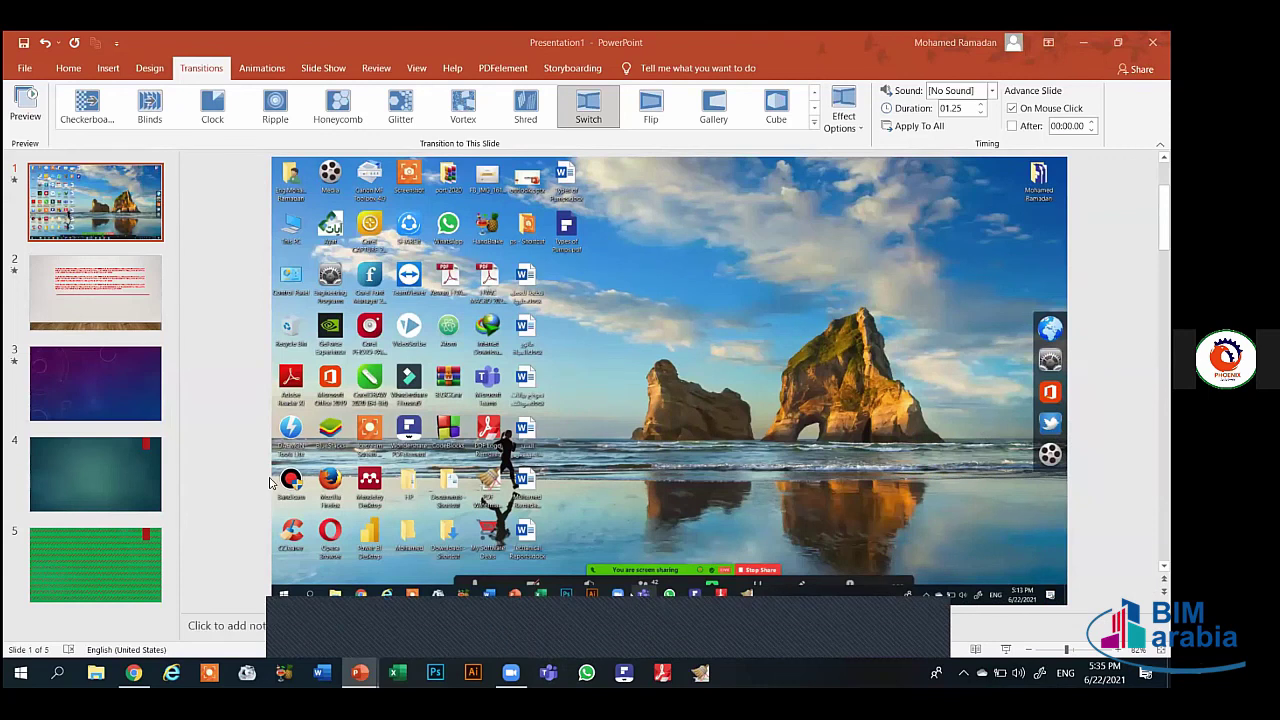
pyautogui.click(362, 458)
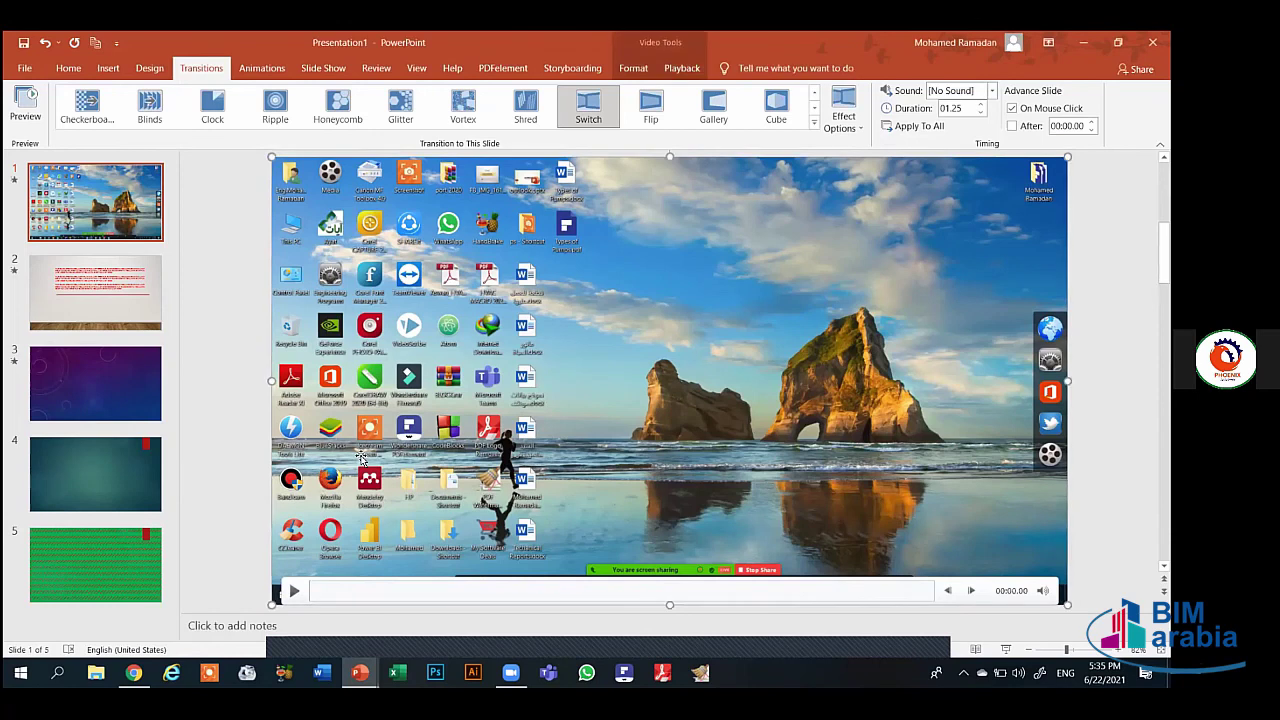